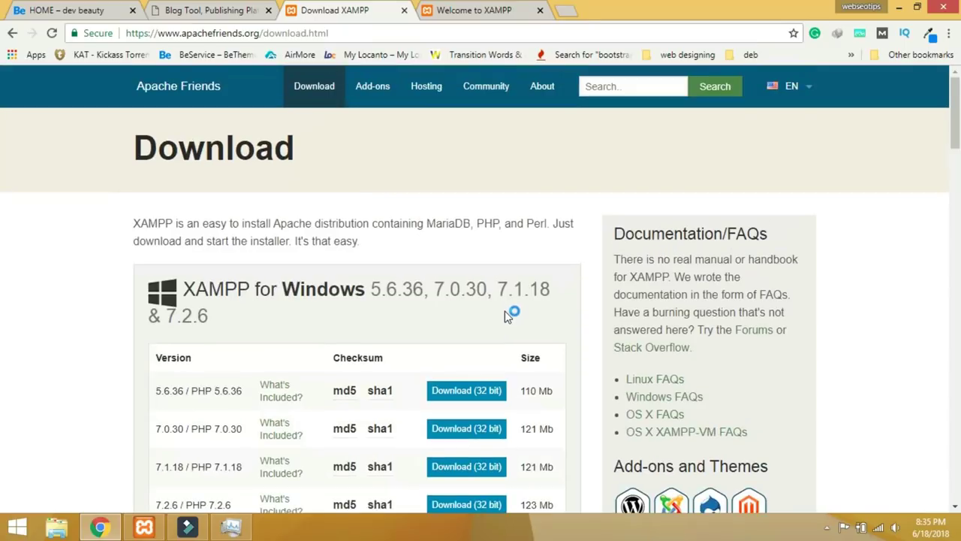
Open phpMyAdmin from the local XAMPP welcome page.
click(467, 10)
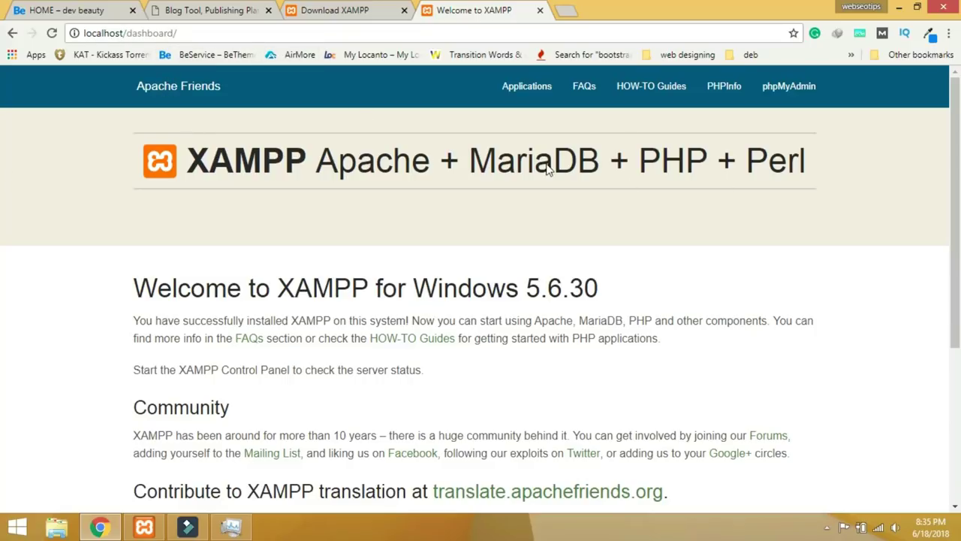
click(790, 89)
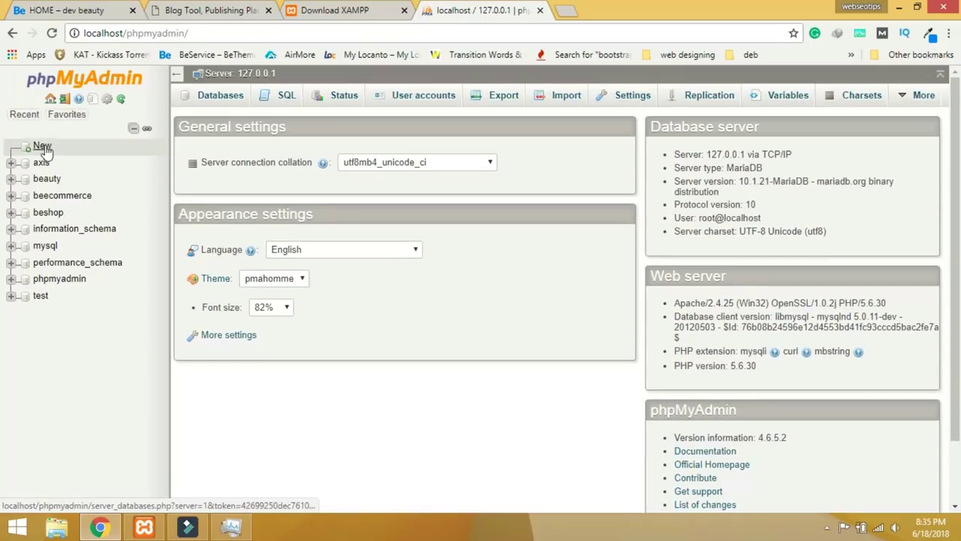
Create the empty bebeauty database in phpMyAdmin and open File Explorer on This PC.
click(43, 148)
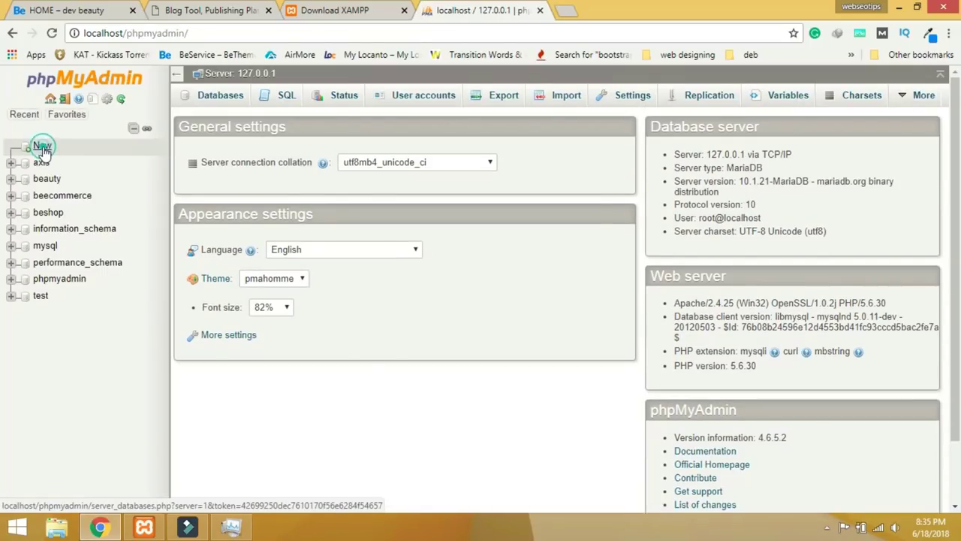
click(252, 199)
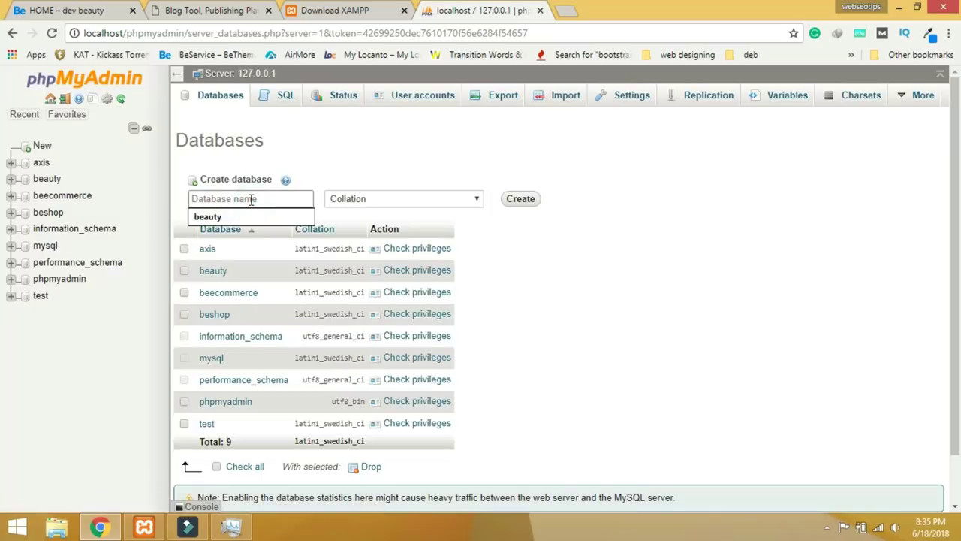
text(bebeauty)
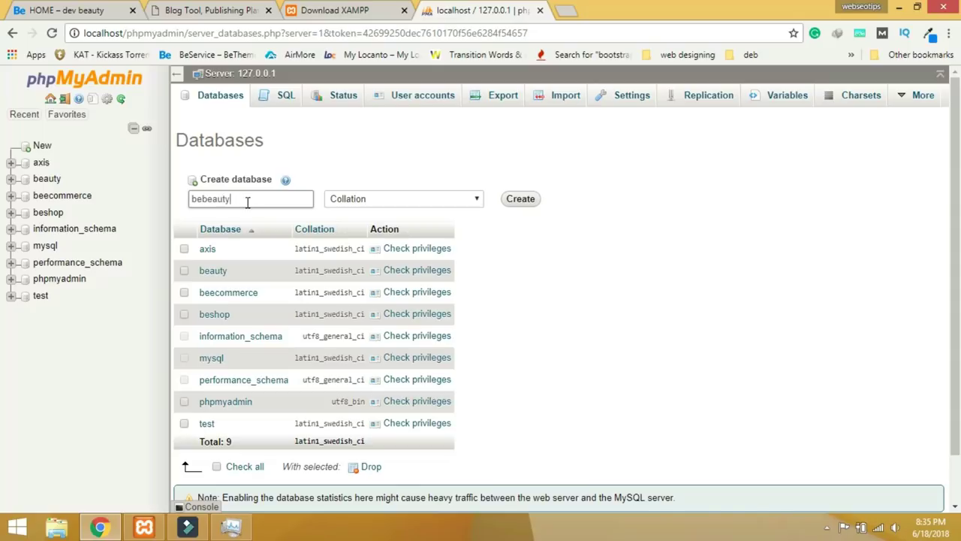
drag(247, 203, 157, 194)
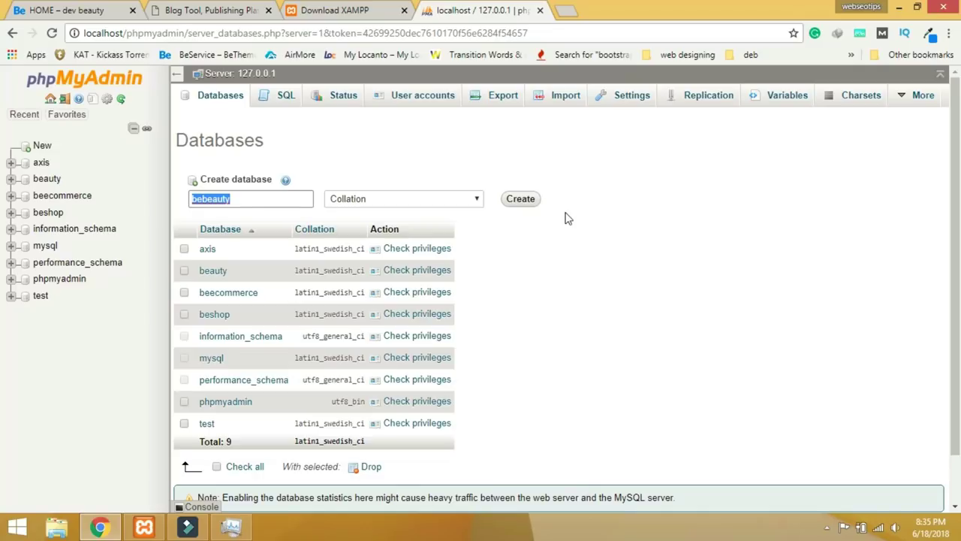
click(528, 202)
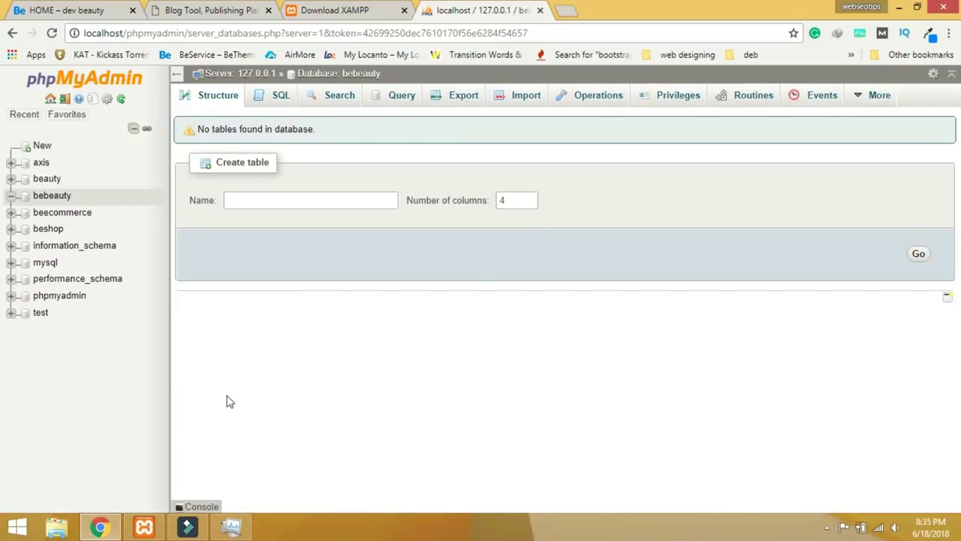
click(58, 529)
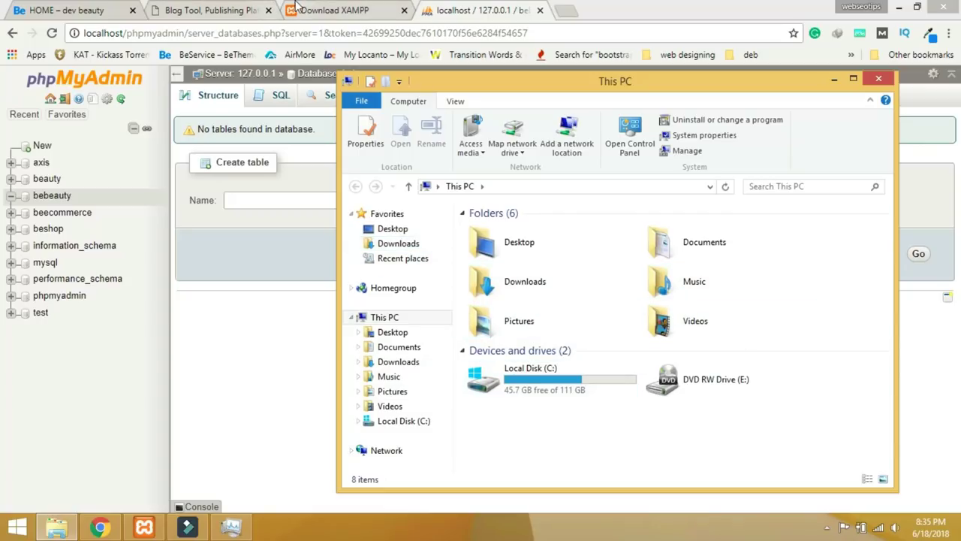
click(567, 10)
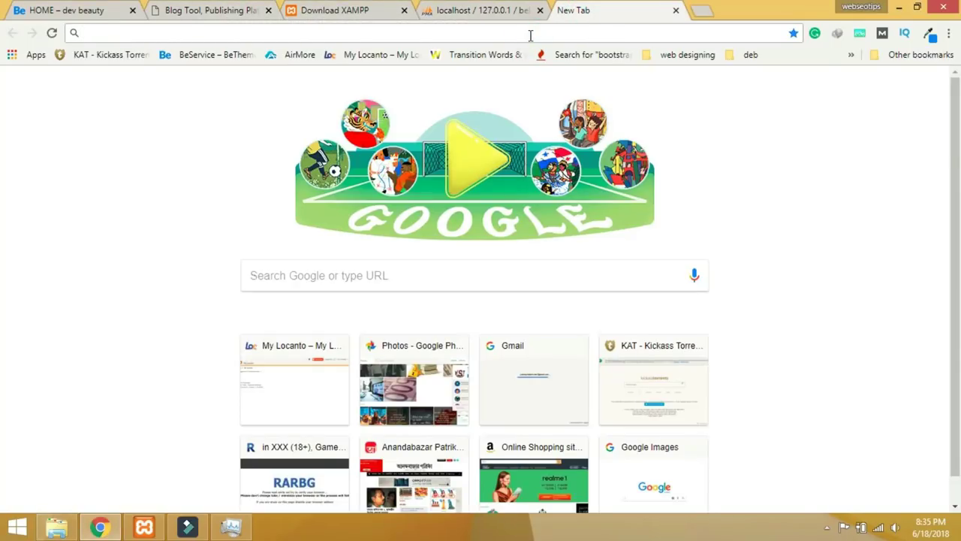
Load wordpress.org in the new Chrome tab.
text(wordpress.org)
key(Return)
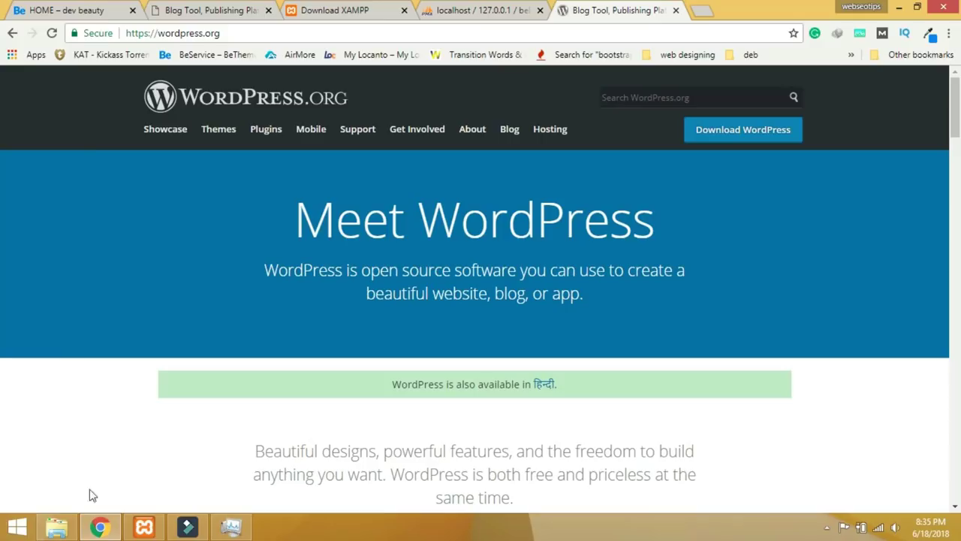
click(56, 527)
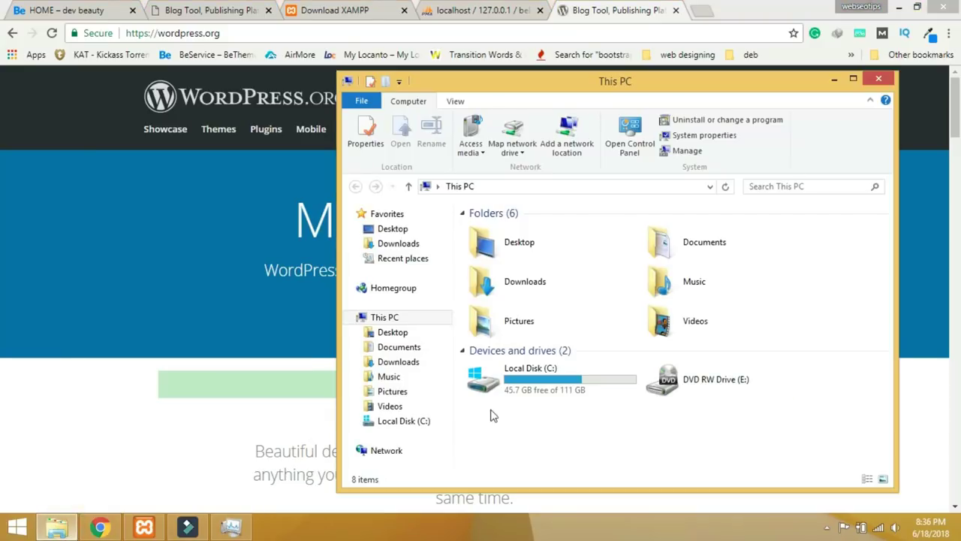
Open the extracted wordpress-4.9.6 folder from Downloads > Compressed.
click(400, 244)
double_click(519, 259)
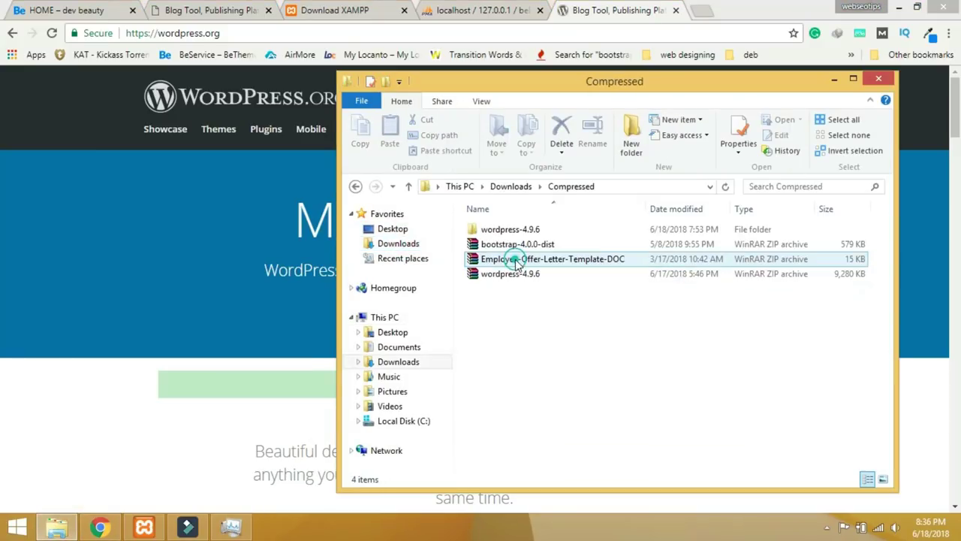
click(524, 278)
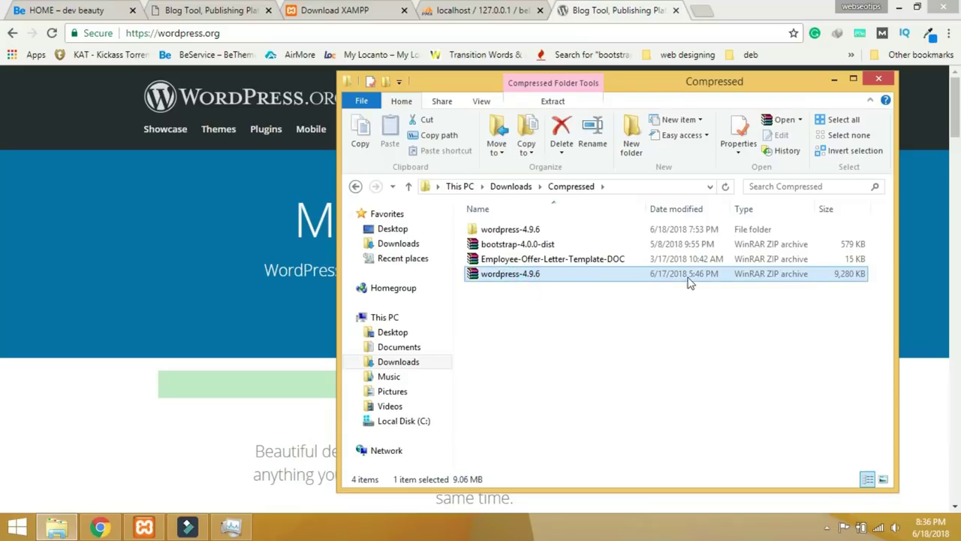
double_click(501, 229)
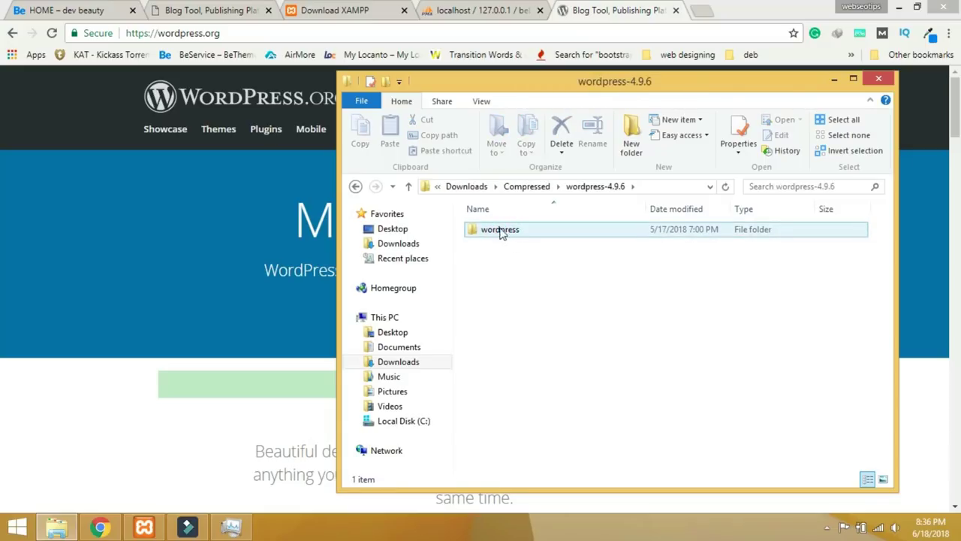
drag(443, 80, 270, 72)
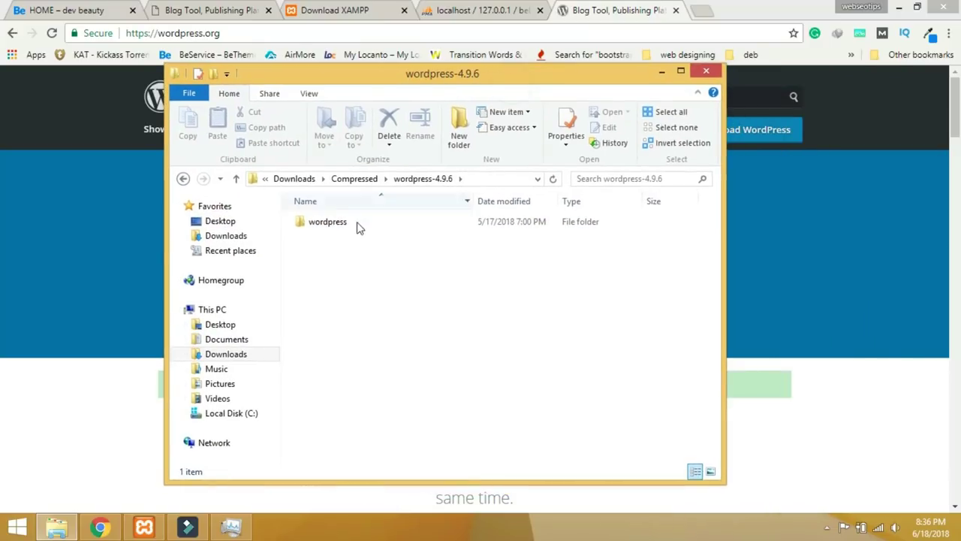
Open a second Explorer window at C:\xampp\htdocs beside it.
right_click(57, 527)
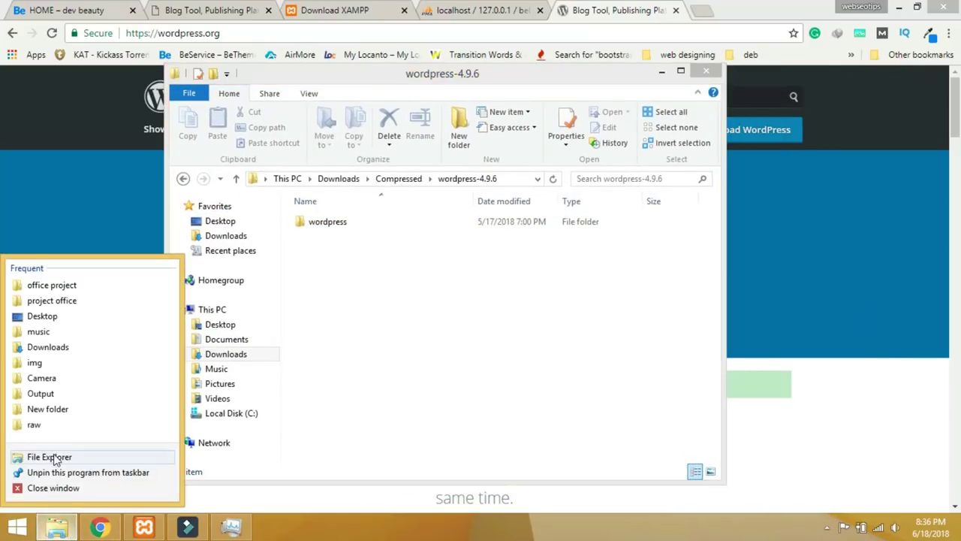
click(49, 457)
drag(487, 99, 711, 83)
double_click(579, 330)
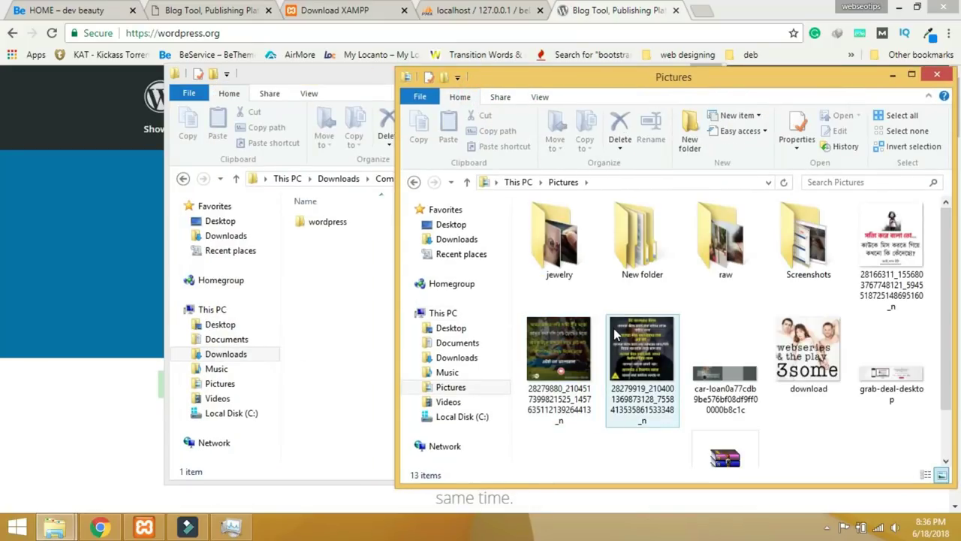
click(484, 416)
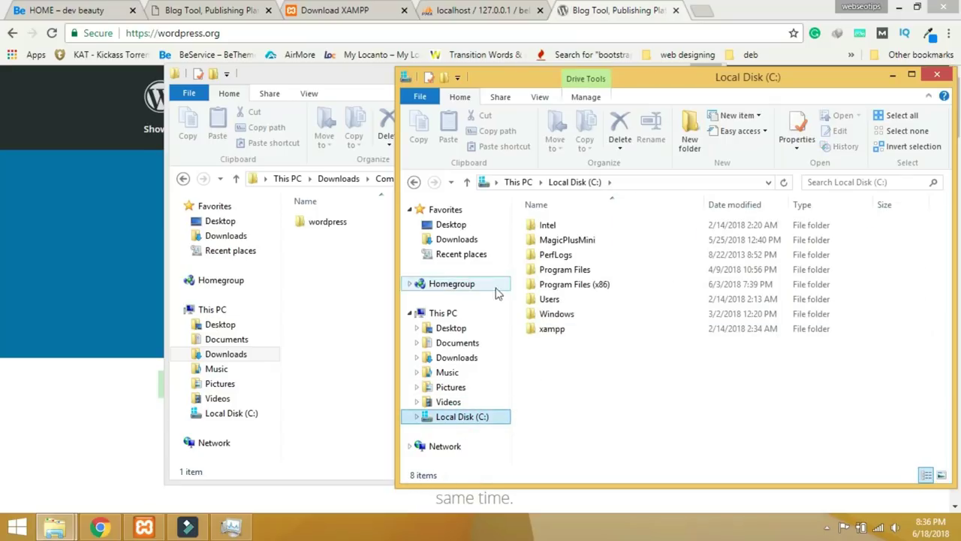
double_click(578, 338)
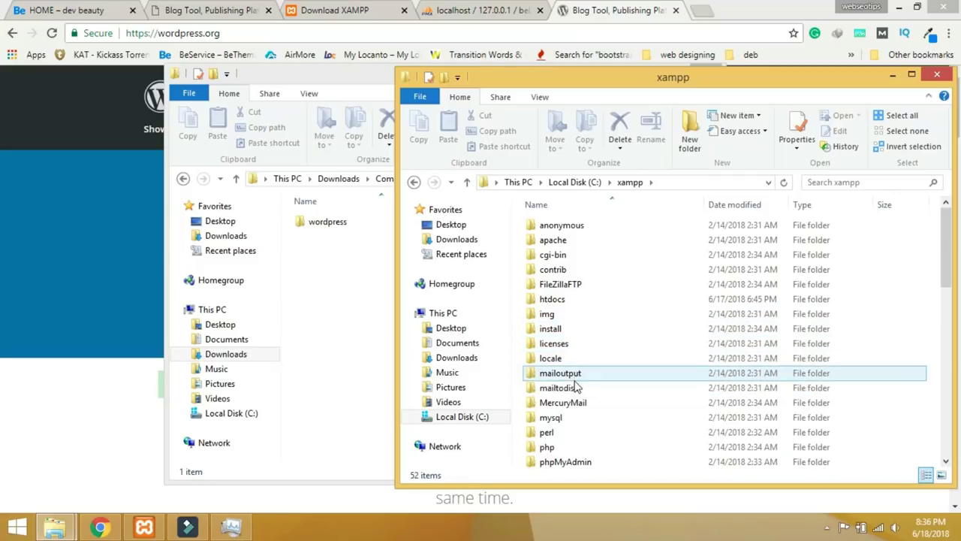
click(563, 305)
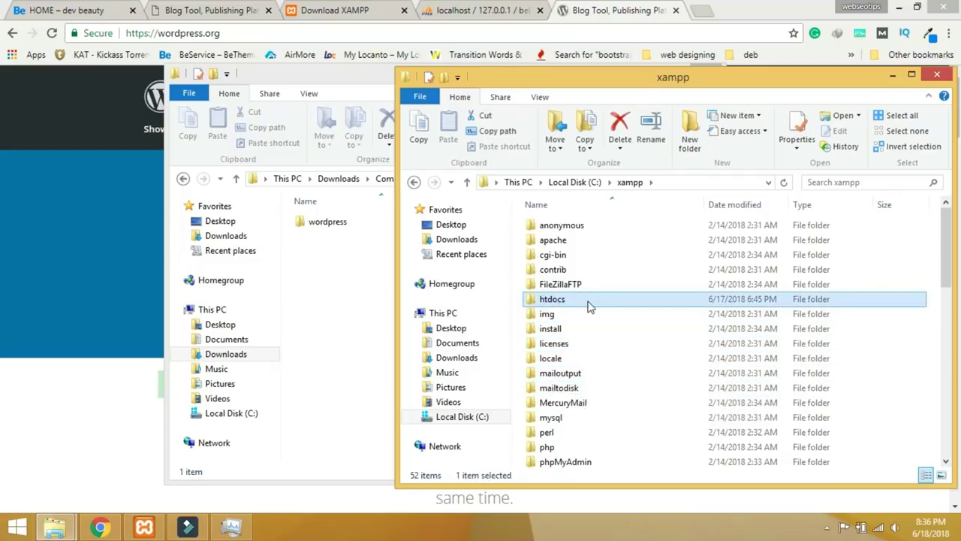
double_click(567, 306)
Move the wordpress folder into htdocs and rename it bebeauty.
drag(335, 224, 639, 446)
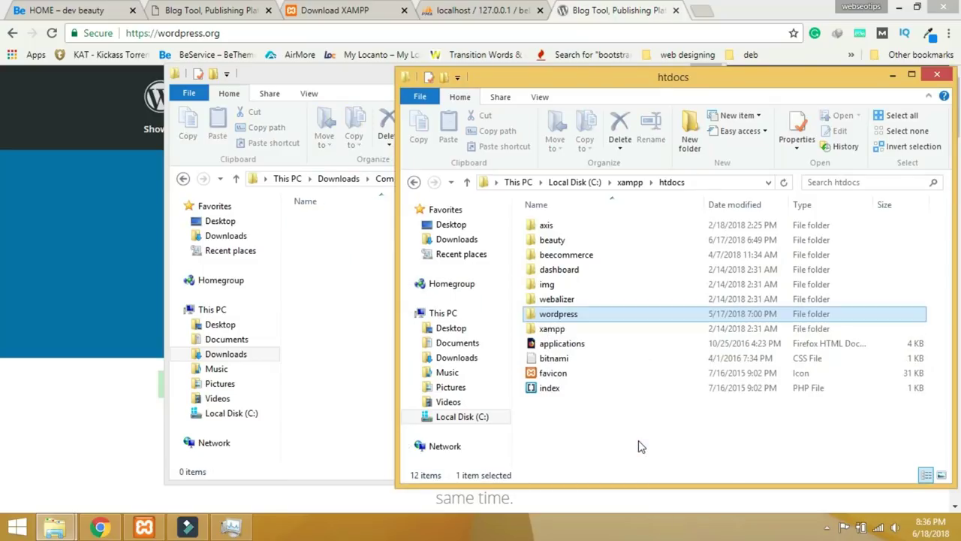
click(563, 315)
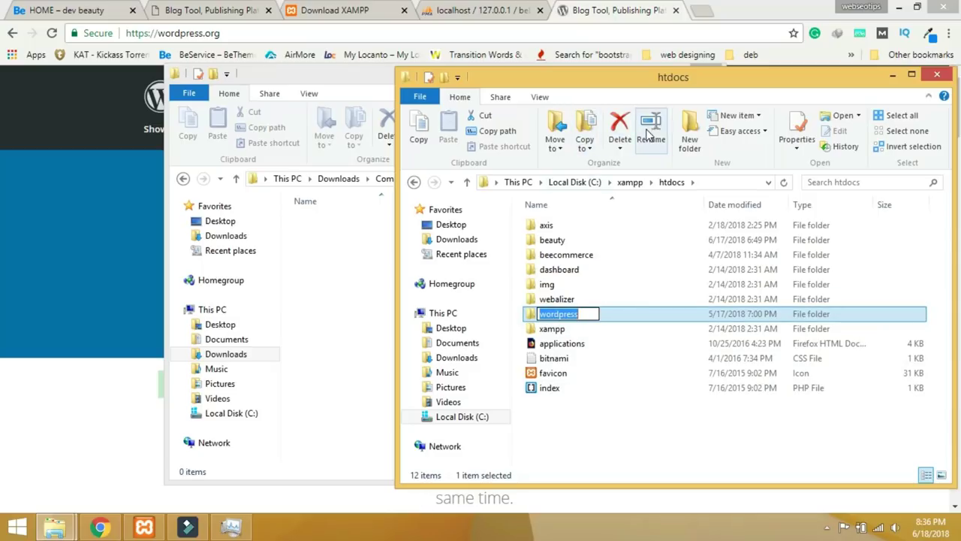
text(bebeauty)
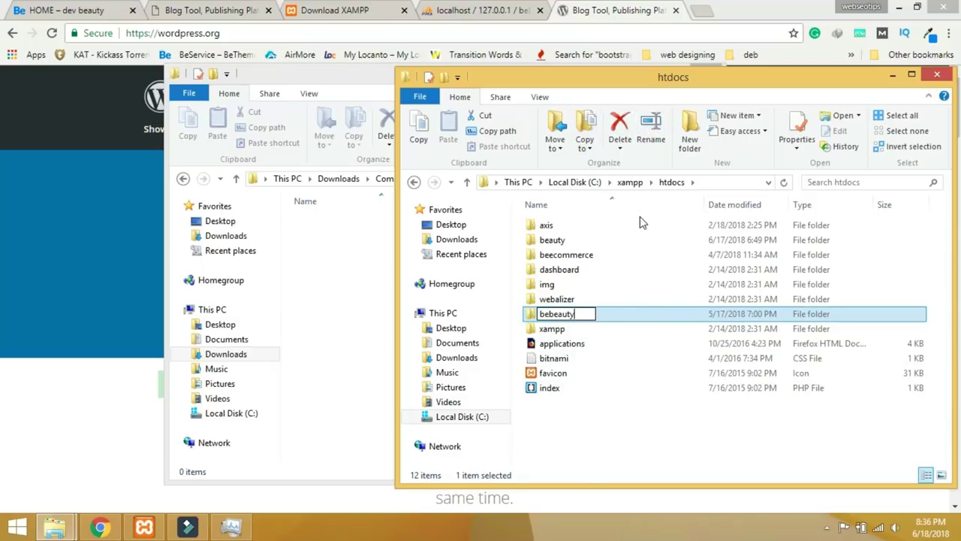
click(610, 453)
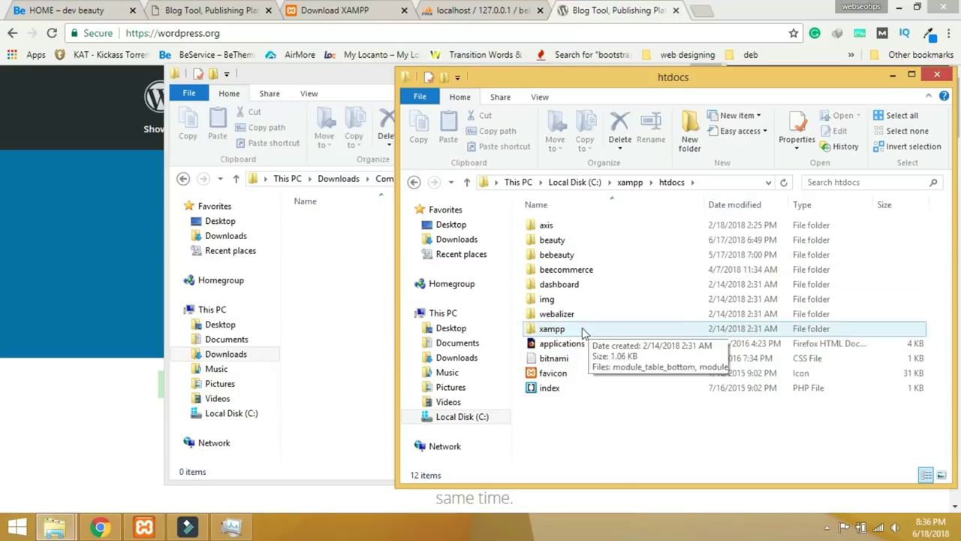
Navigate into bebeauty\wp-content\themes.
double_click(562, 257)
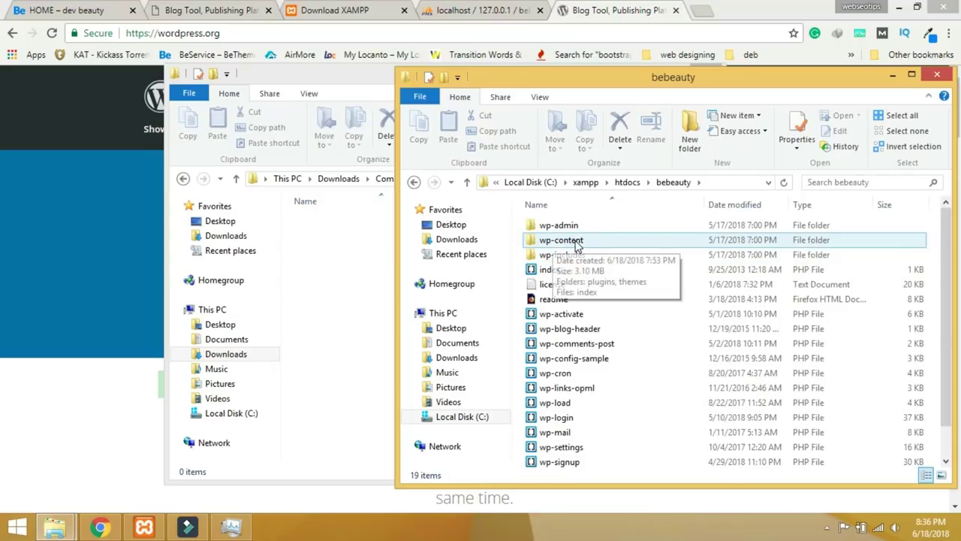
double_click(573, 244)
click(559, 242)
double_click(559, 243)
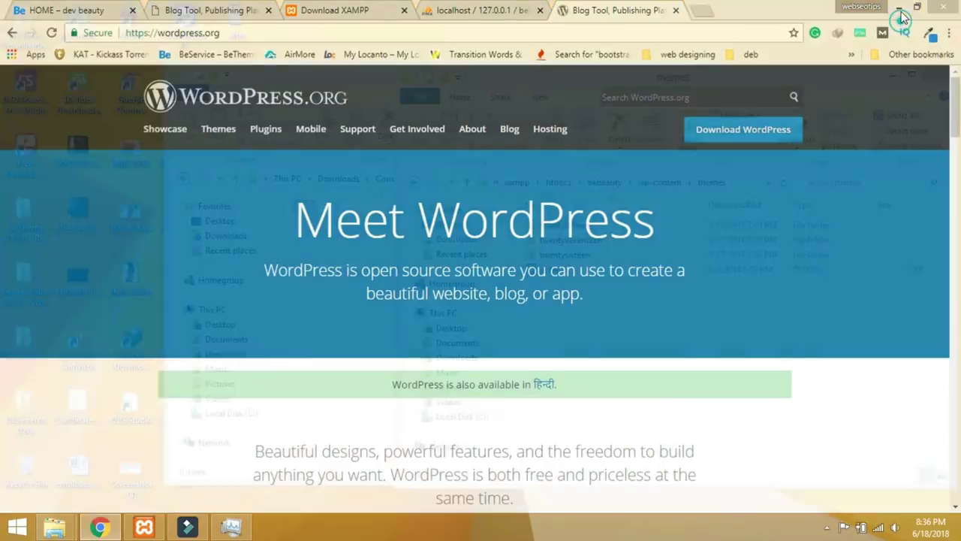
Open the BeTheme v17.8.6 download and pick out the betheme theme folder.
click(900, 11)
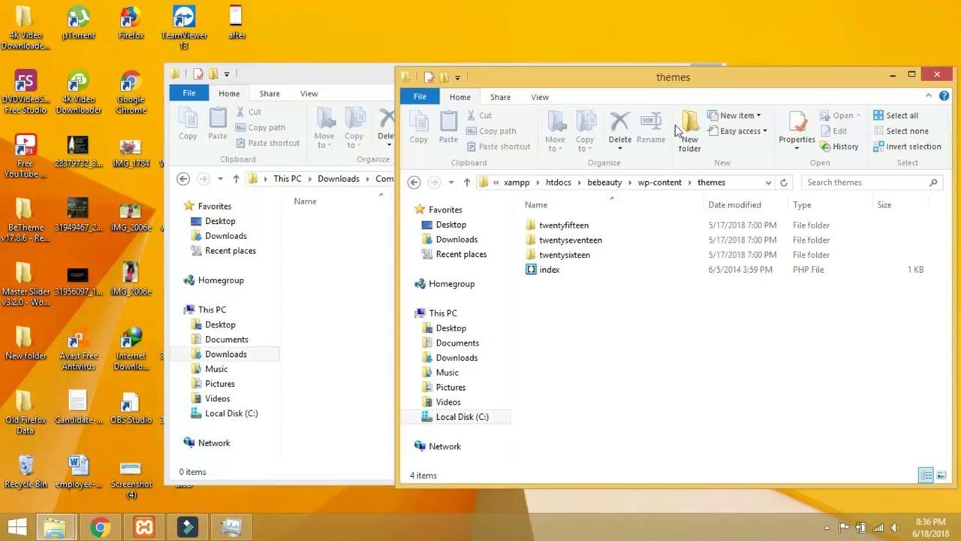
click(297, 82)
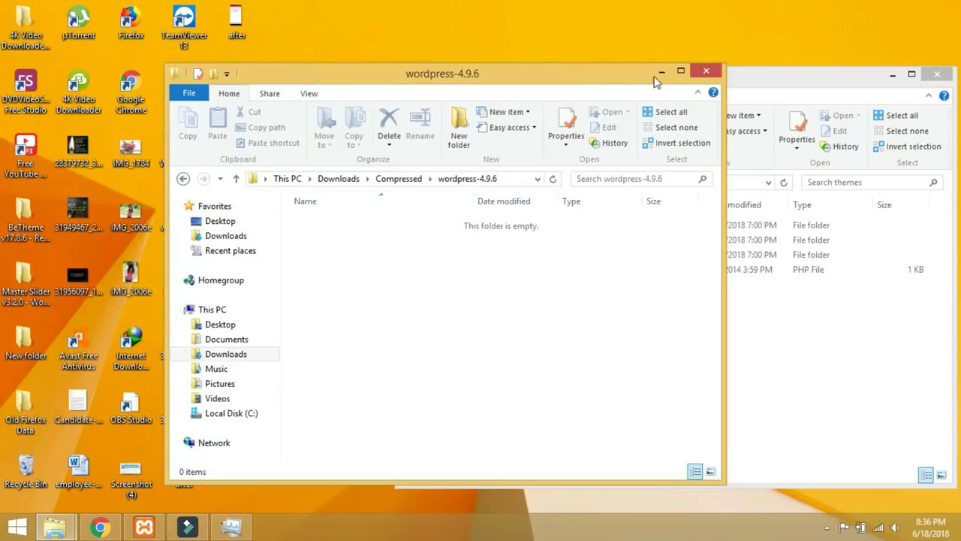
click(706, 72)
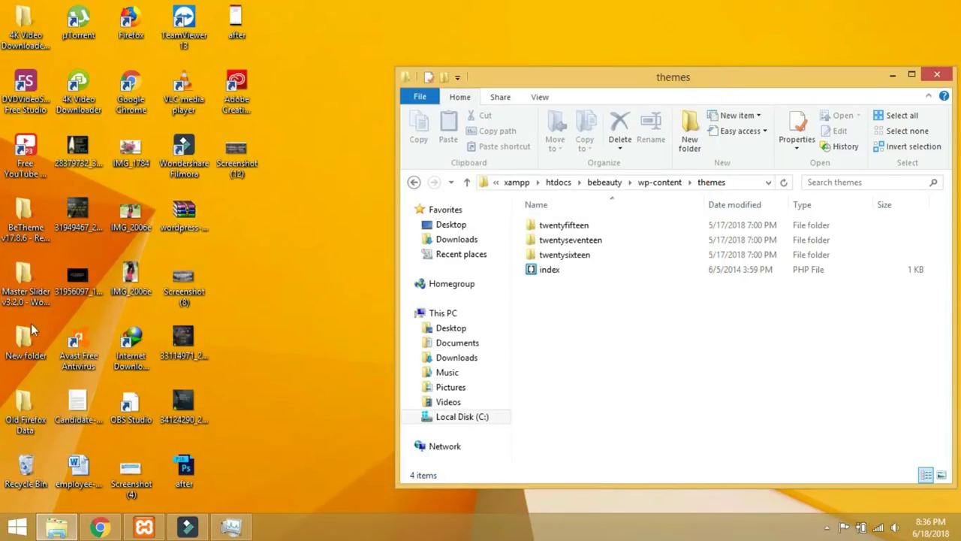
double_click(26, 214)
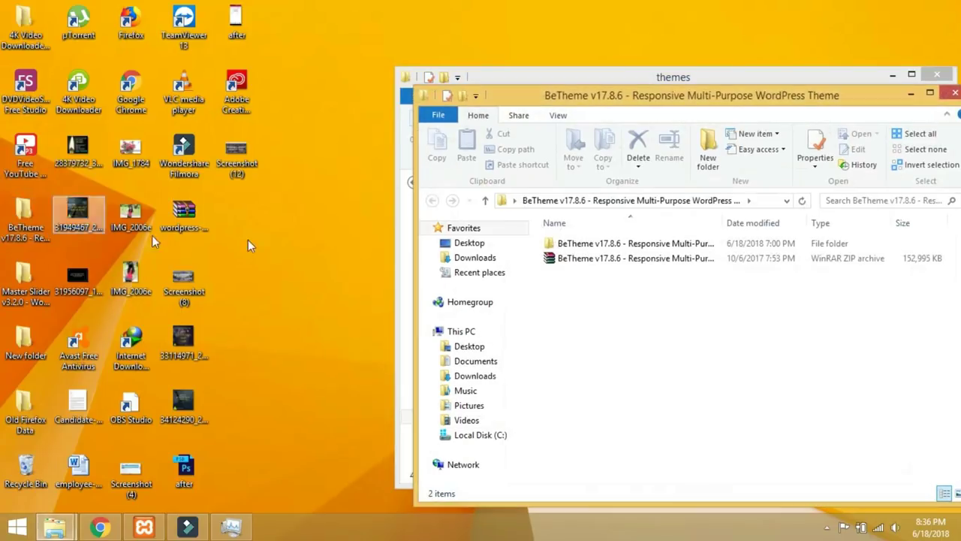
drag(599, 103, 216, 95)
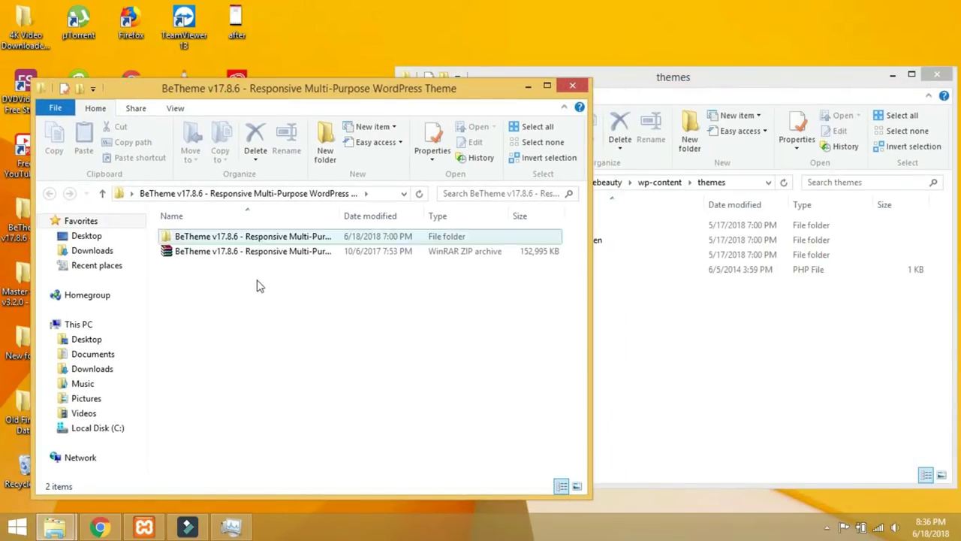
double_click(259, 237)
click(205, 252)
drag(229, 257, 274, 253)
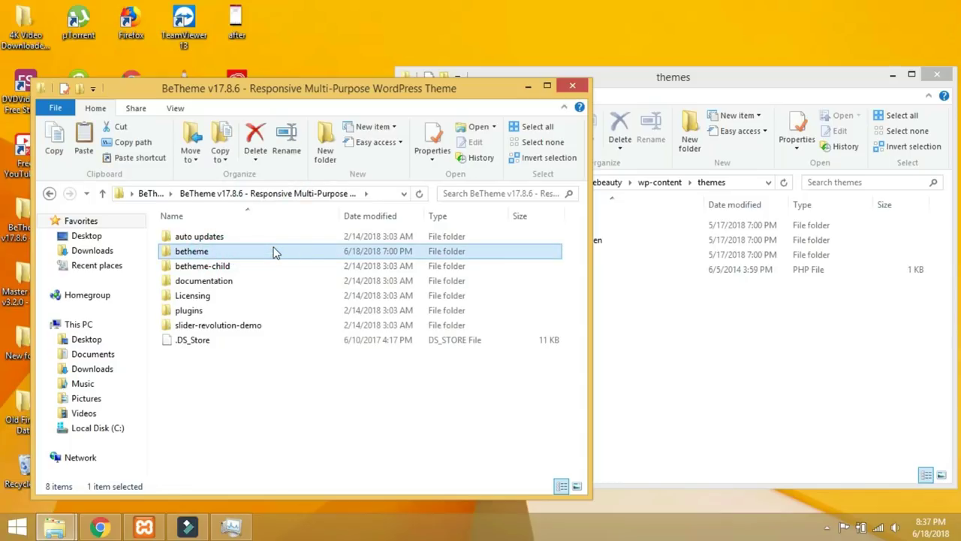
Paste the betheme folder into the themes folder.
click(718, 422)
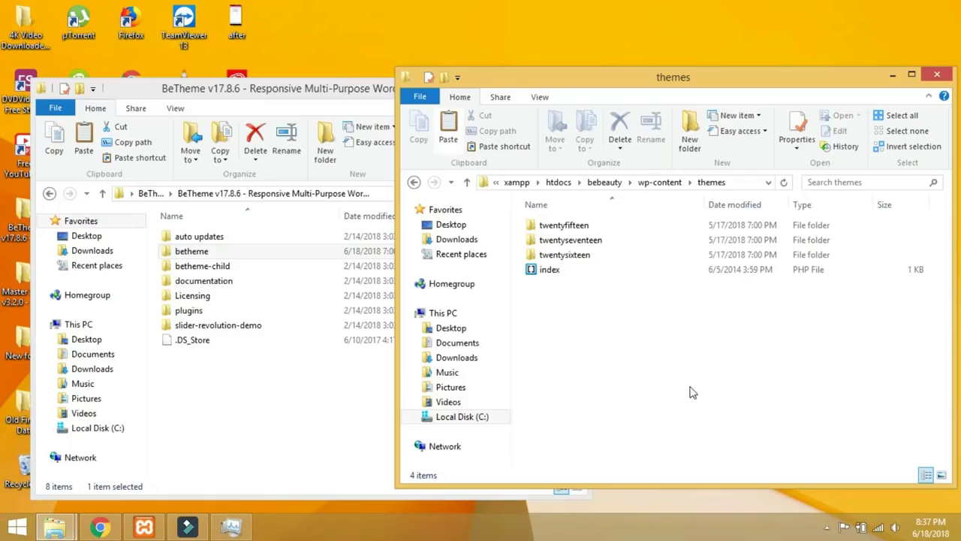
click(666, 371)
click(454, 136)
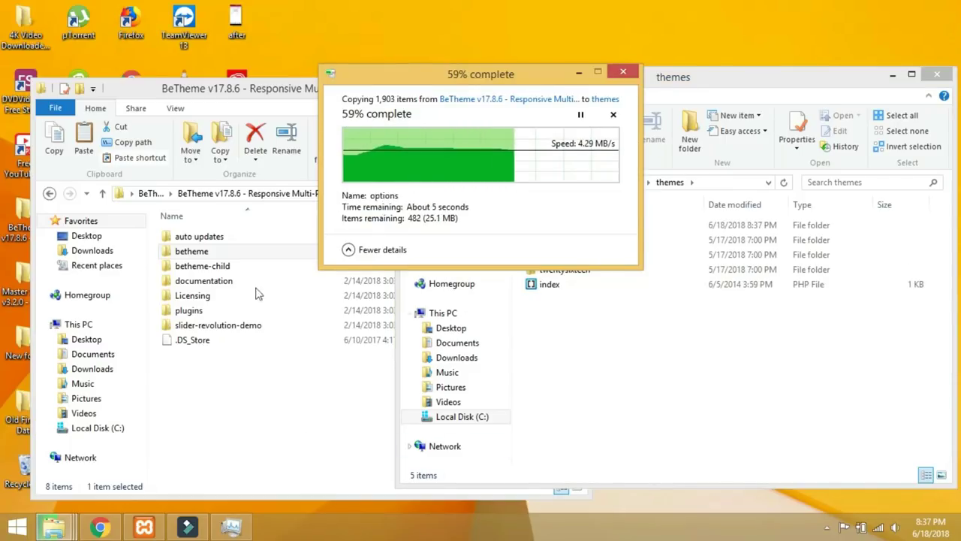
click(100, 526)
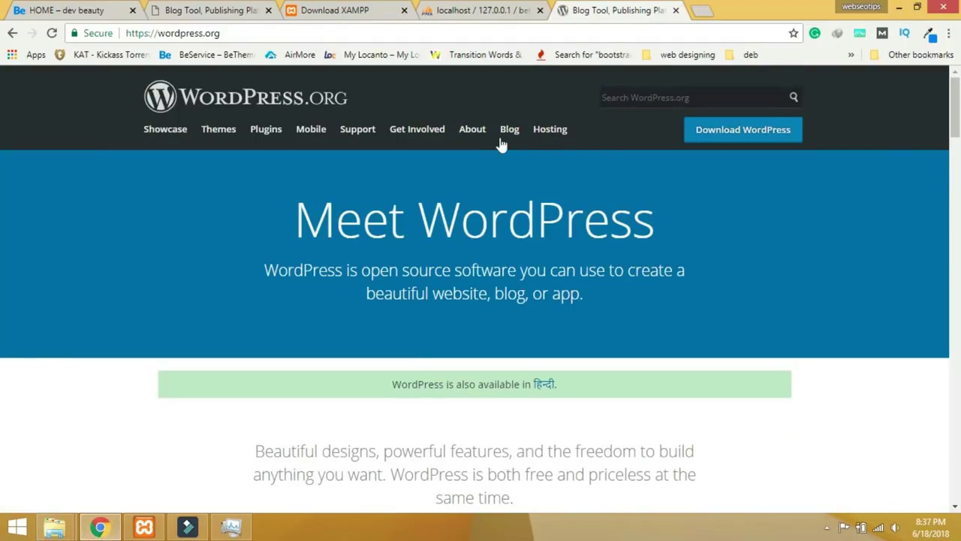
Load localhost/bebeauty in Chrome, fixing the mistyped site name.
click(462, 36)
text(loc)
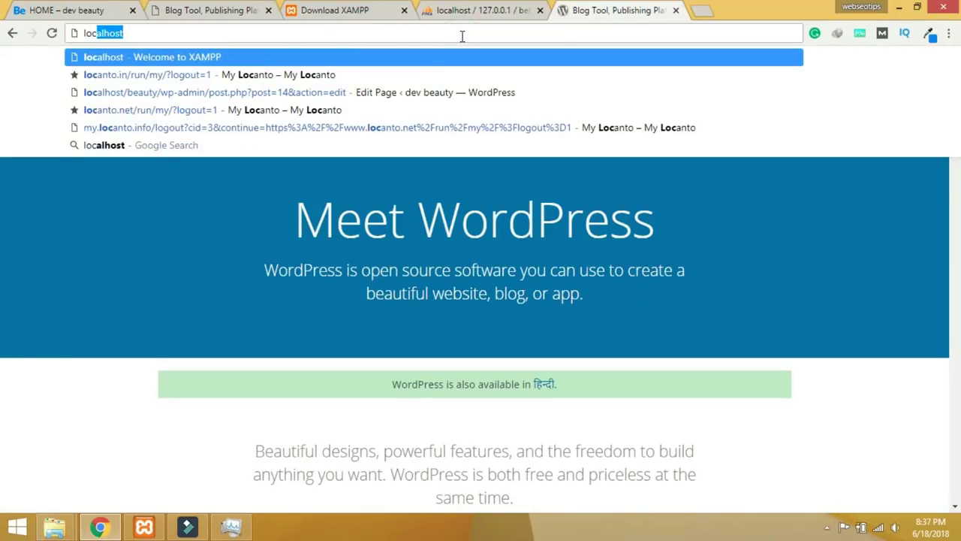
text(alhost)
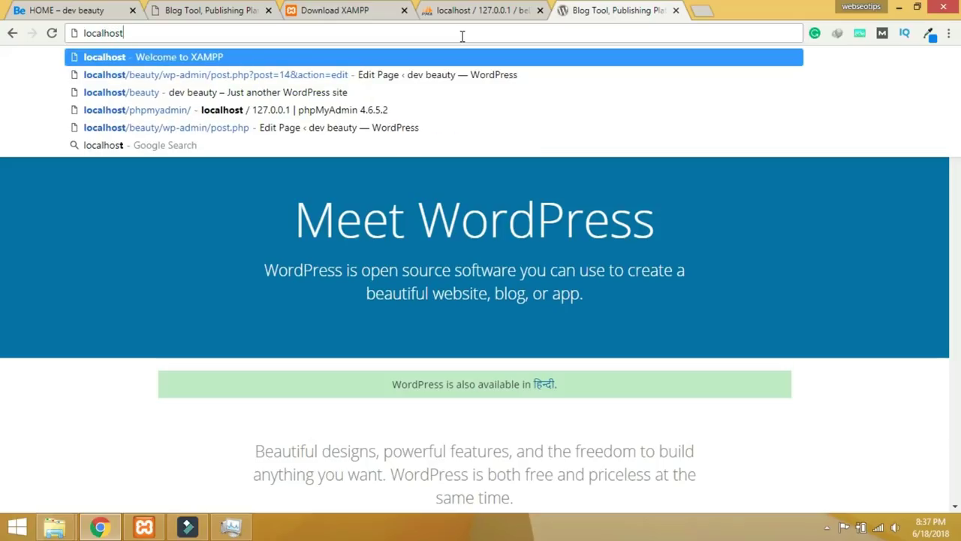
text(/)
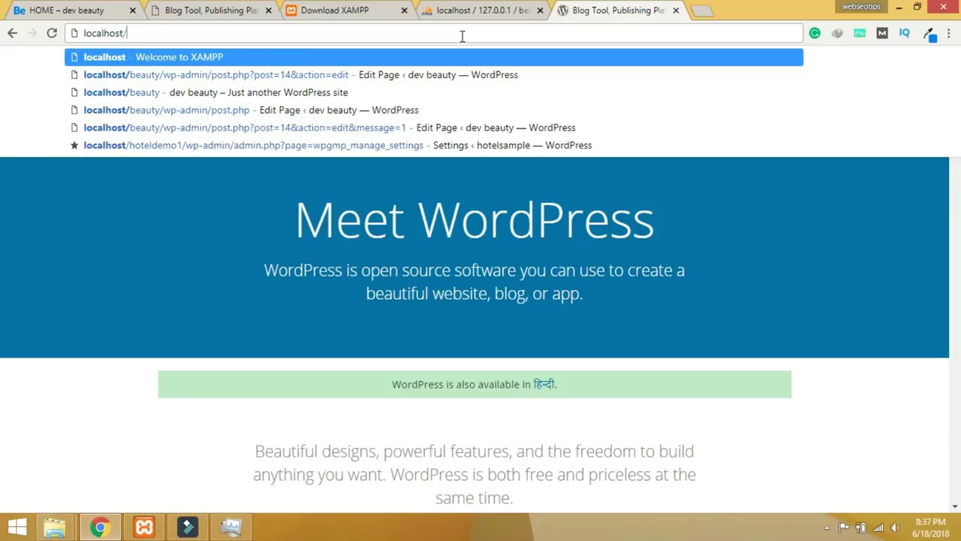
right_click(170, 33)
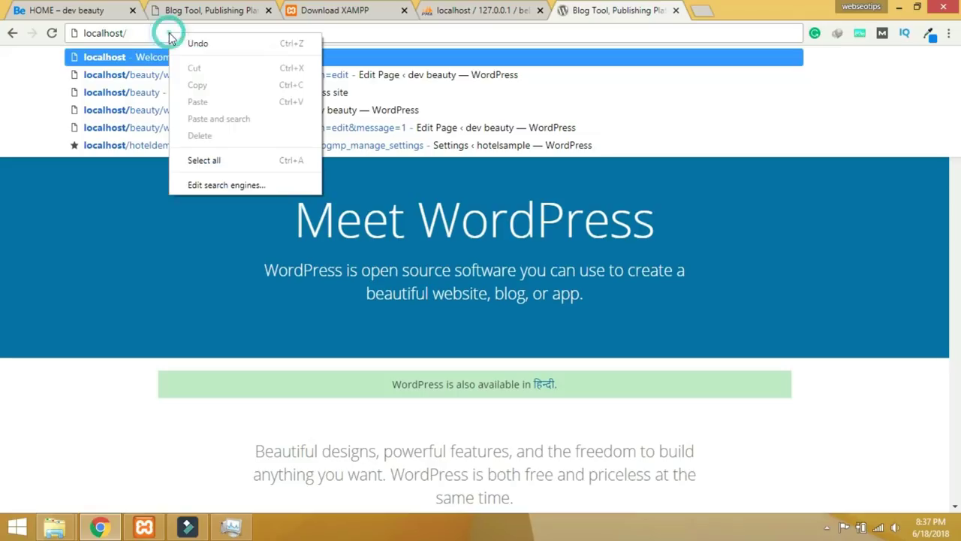
click(149, 33)
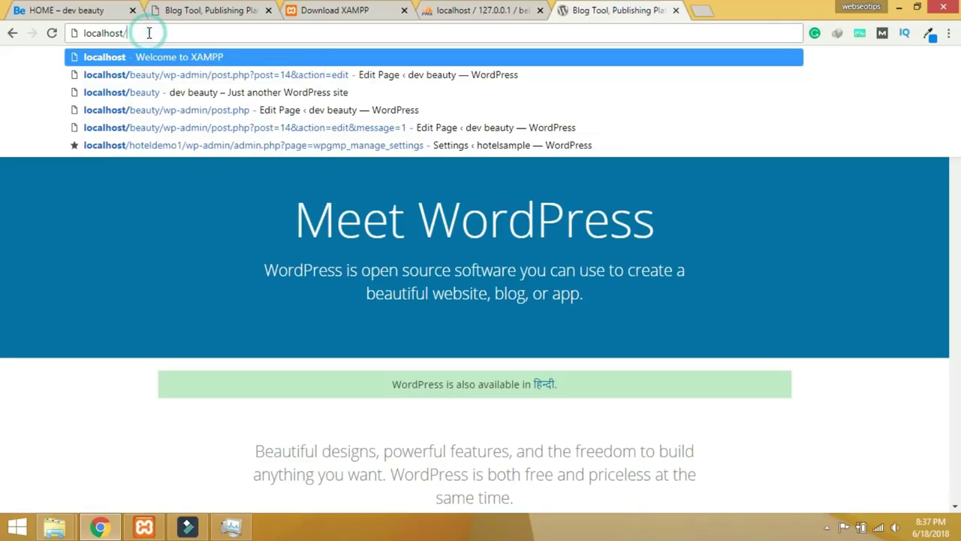
text(be)
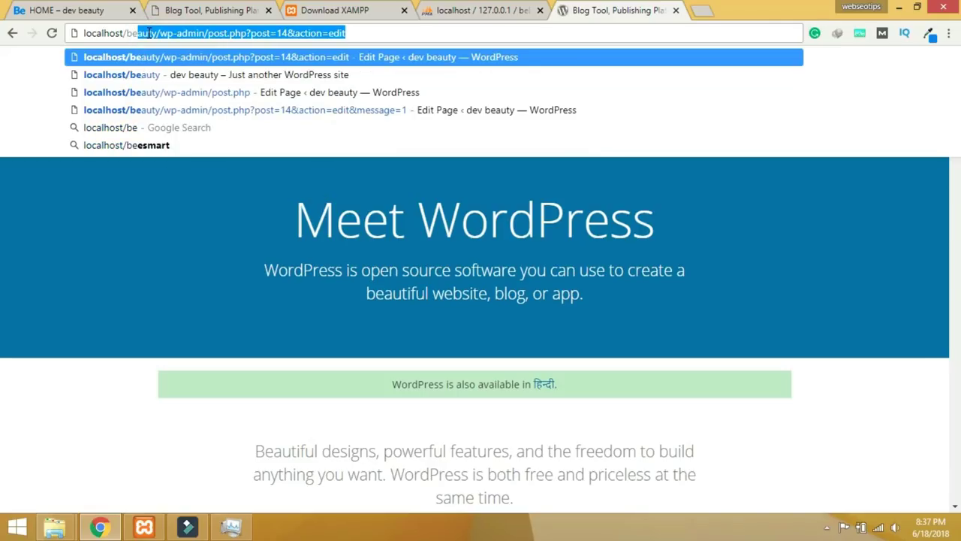
click(148, 33)
text(be)
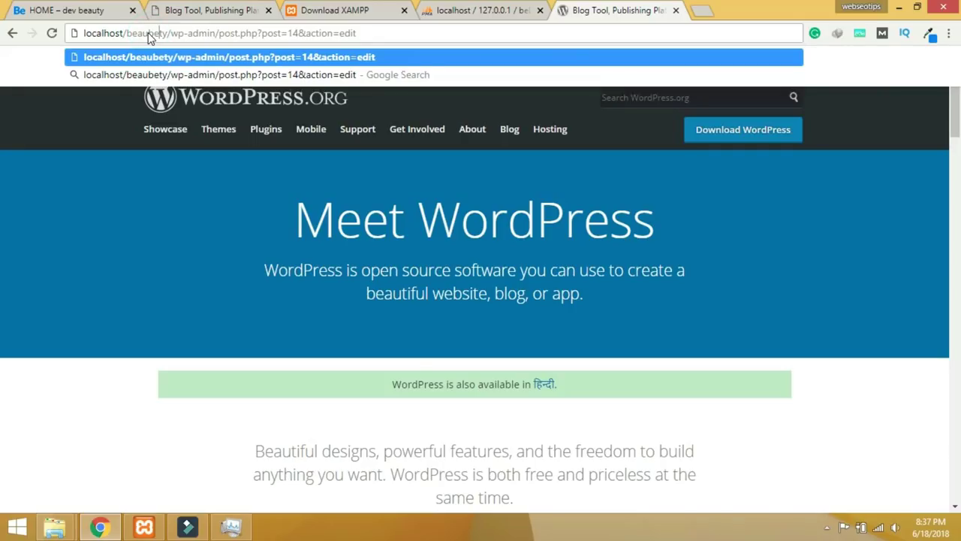
text(au)
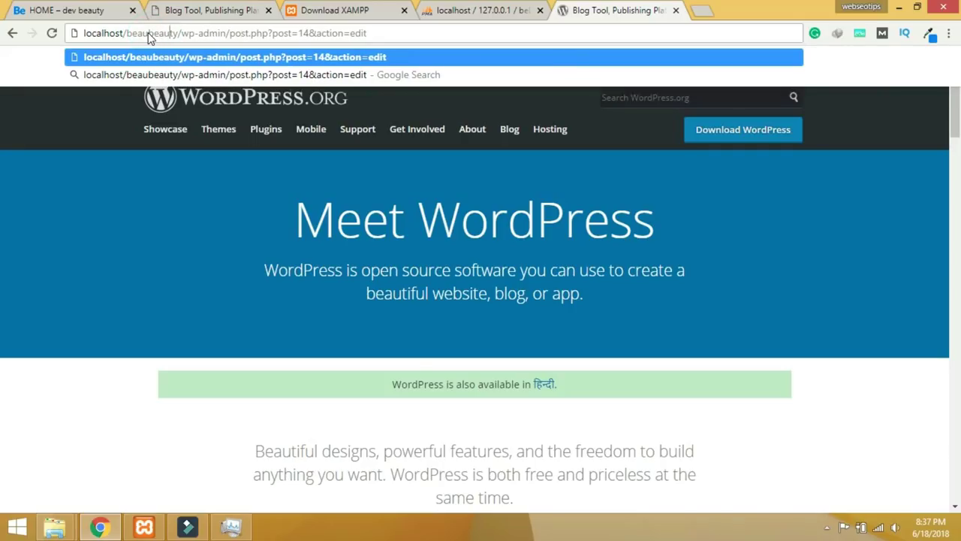
text(ry)
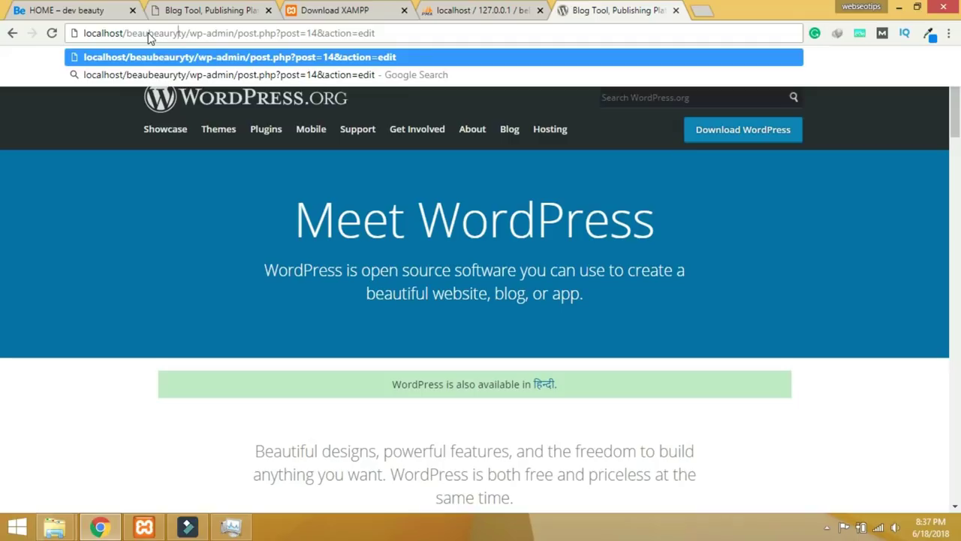
drag(385, 33, 132, 21)
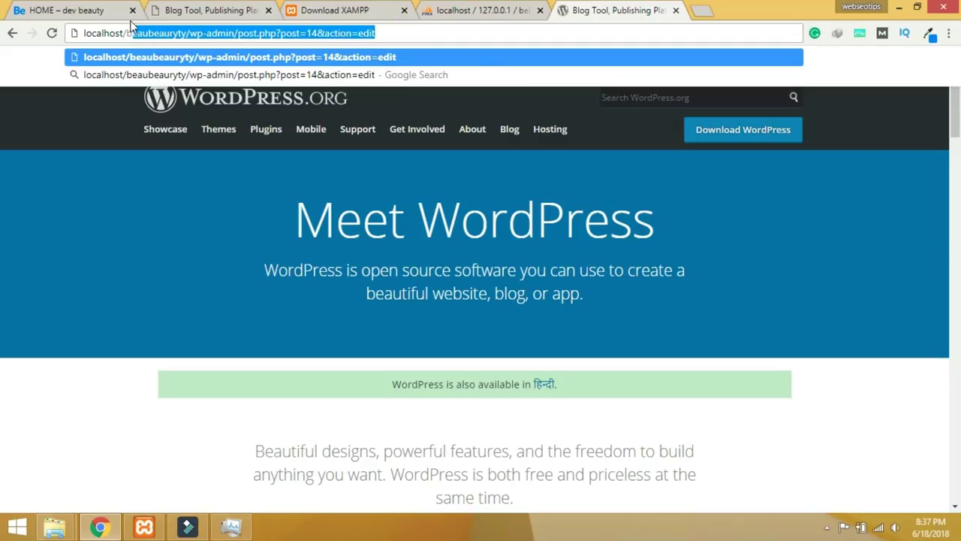
key(BackSpace)
text(ebea)
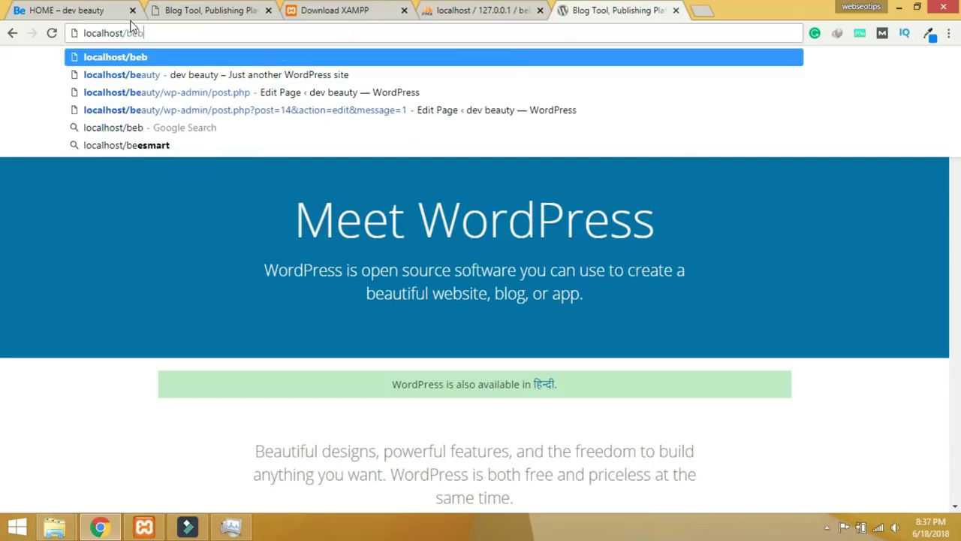
text(uty)
key(Return)
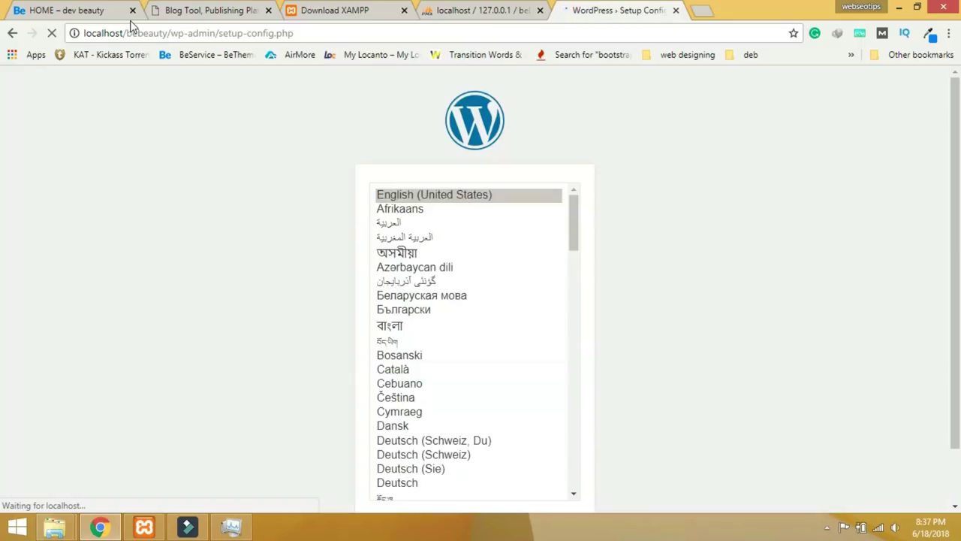
Keep English (United States) and proceed to the database connection form.
scroll(631, 300, down, 1)
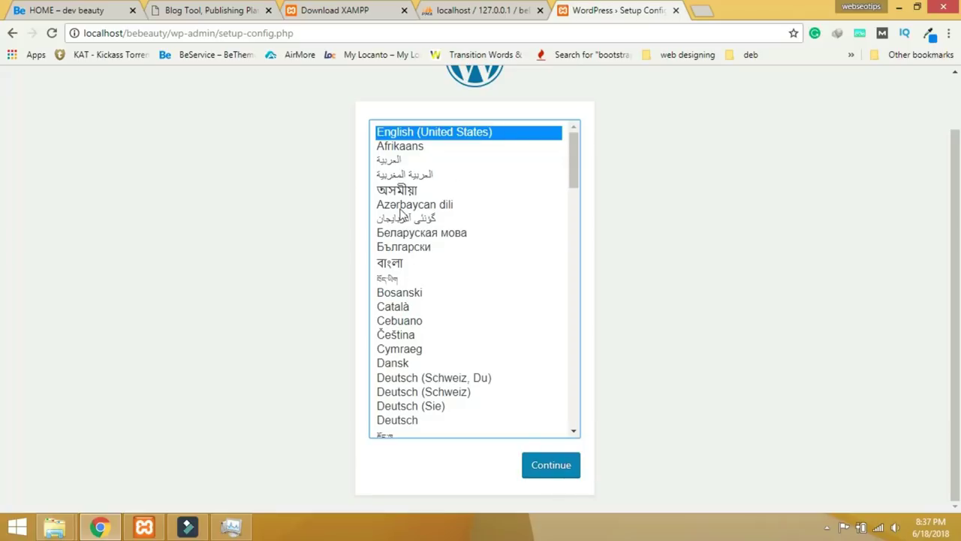
click(553, 469)
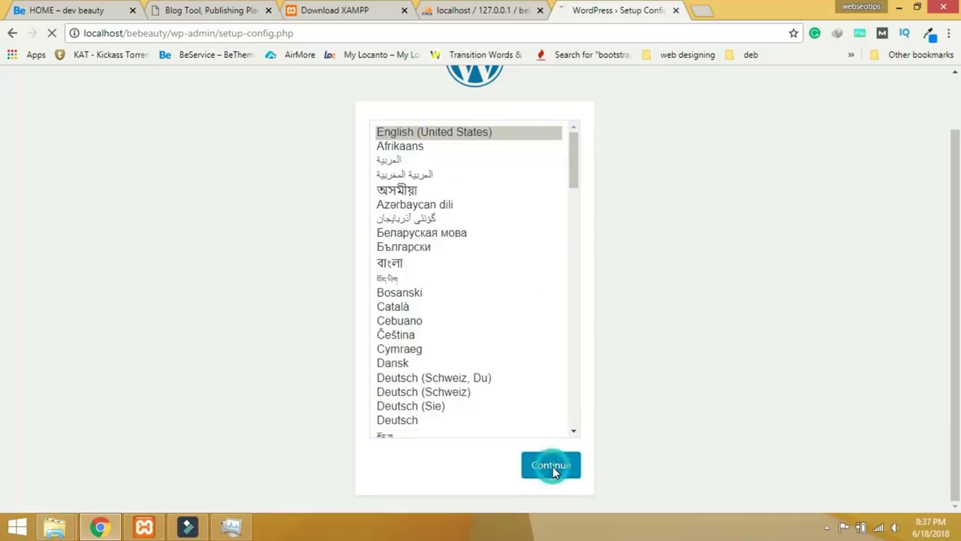
click(258, 453)
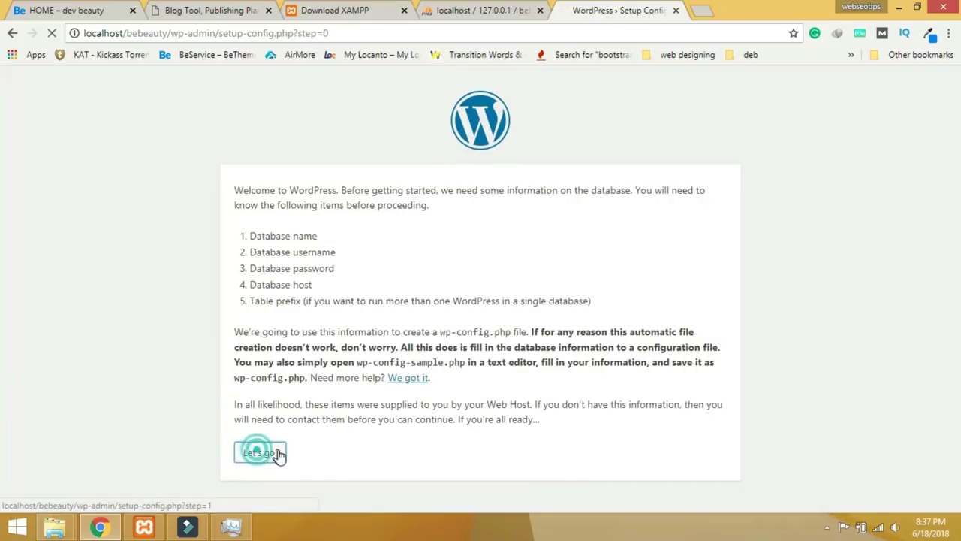
Set Database Name to bebeauty, checking the name in phpMyAdmin.
double_click(416, 228)
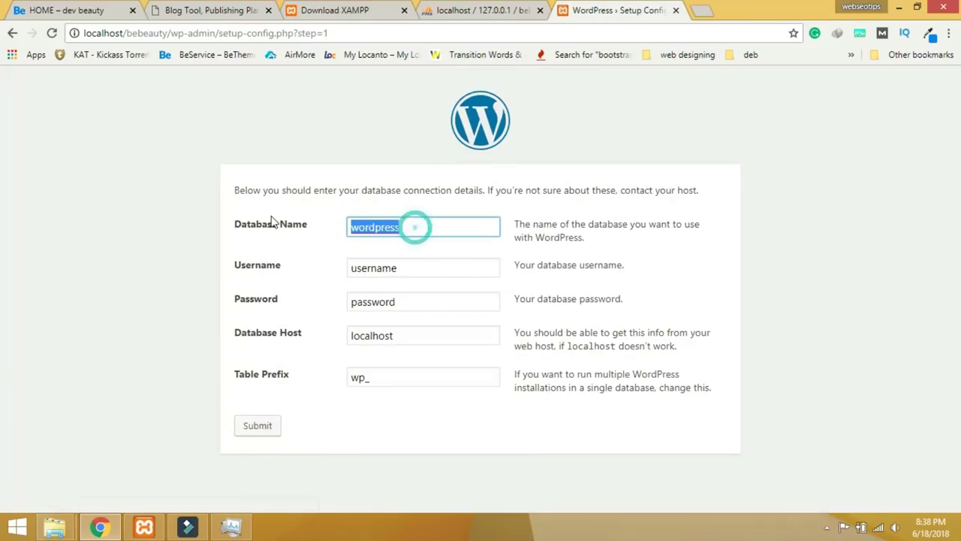
key(BackSpace)
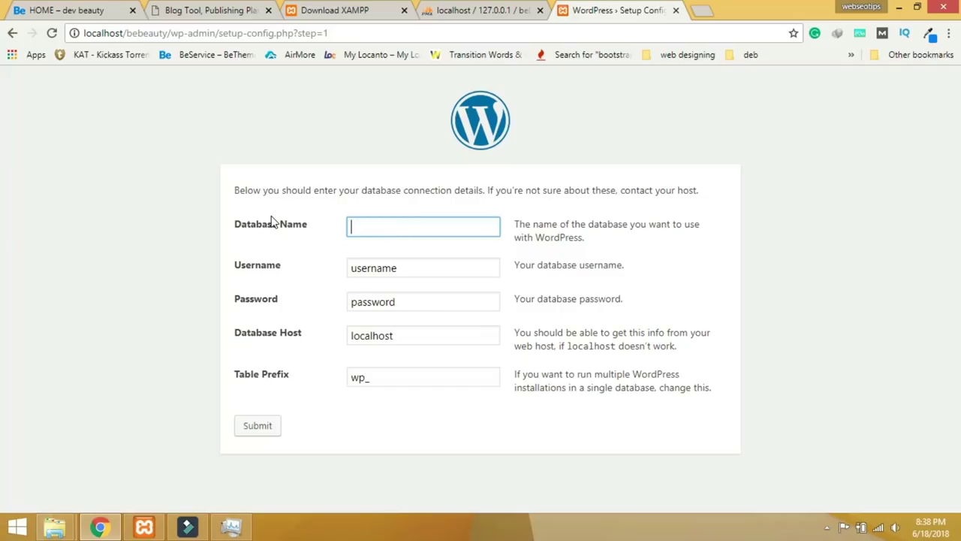
click(99, 526)
click(99, 525)
click(481, 11)
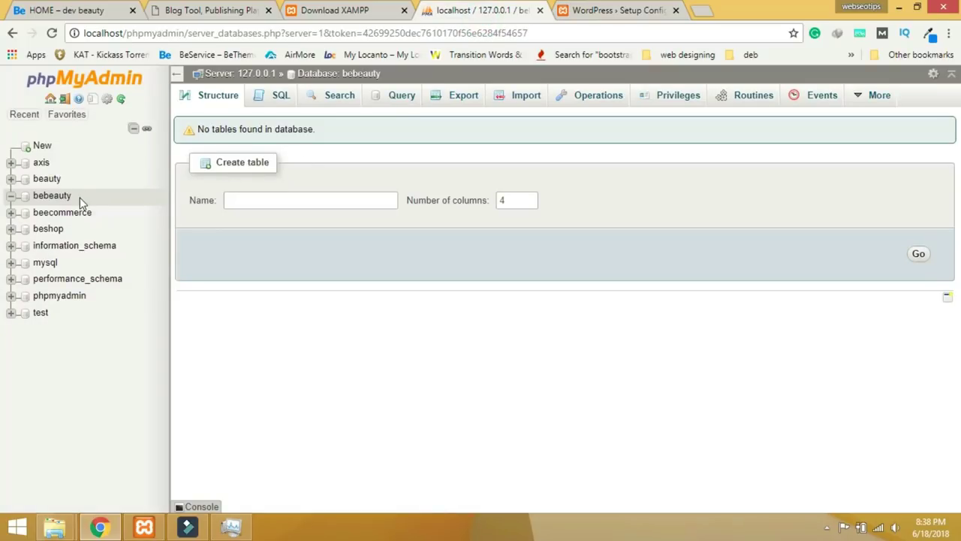
double_click(43, 196)
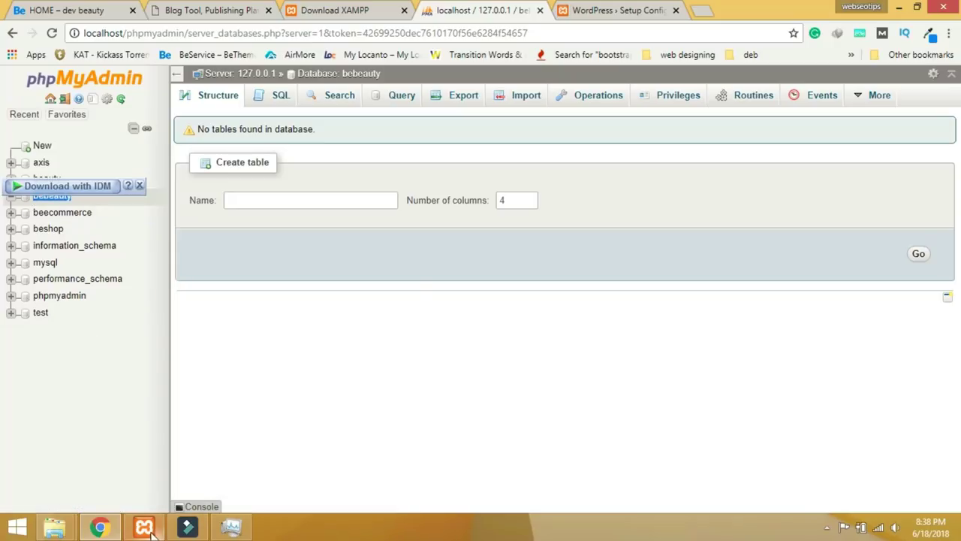
click(608, 10)
click(360, 227)
click(387, 246)
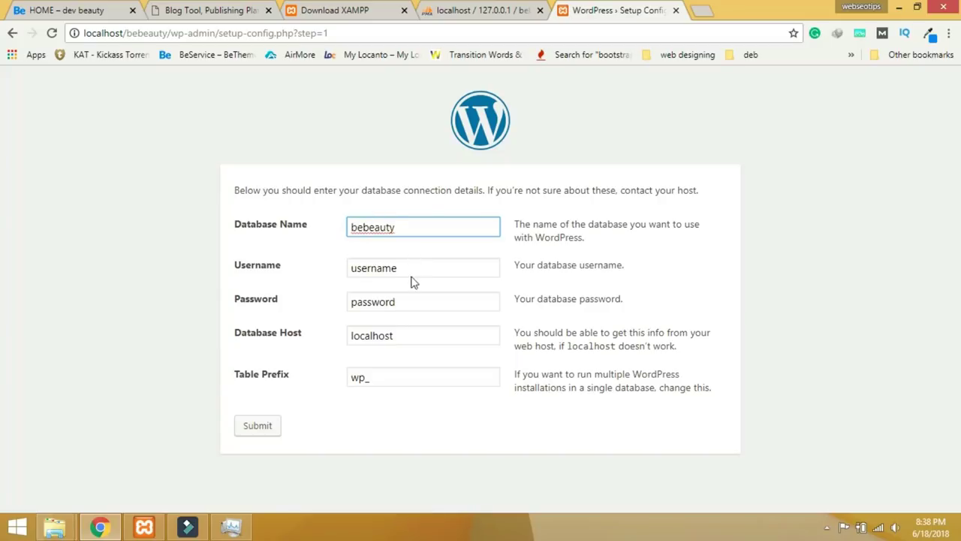
Use username root with an empty password and prefix wp_, then submit and run installation.
double_click(410, 268)
text(root)
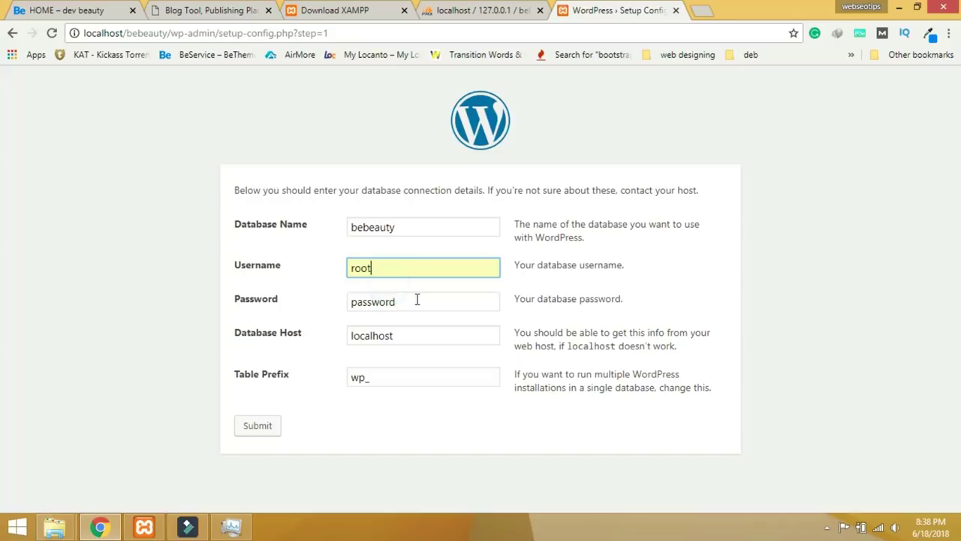
double_click(416, 298)
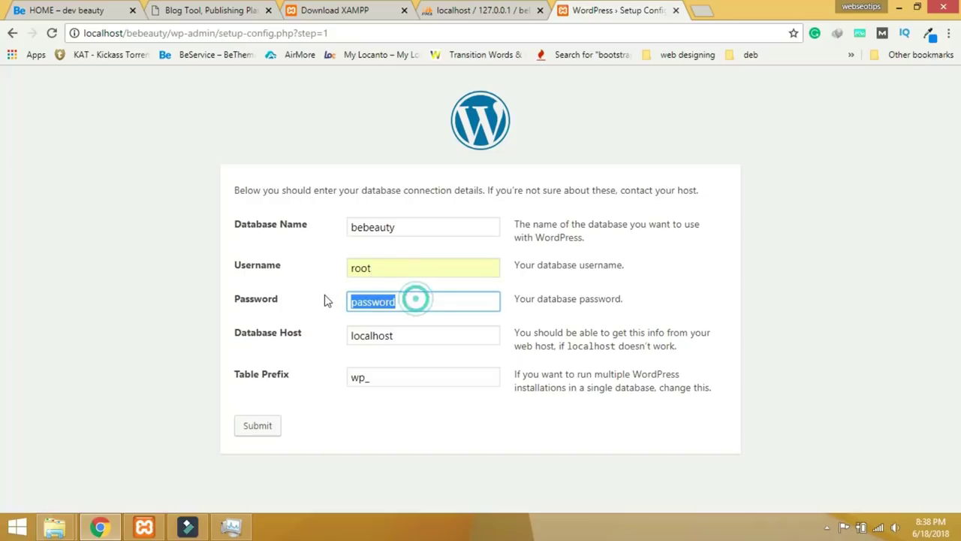
key(BackSpace)
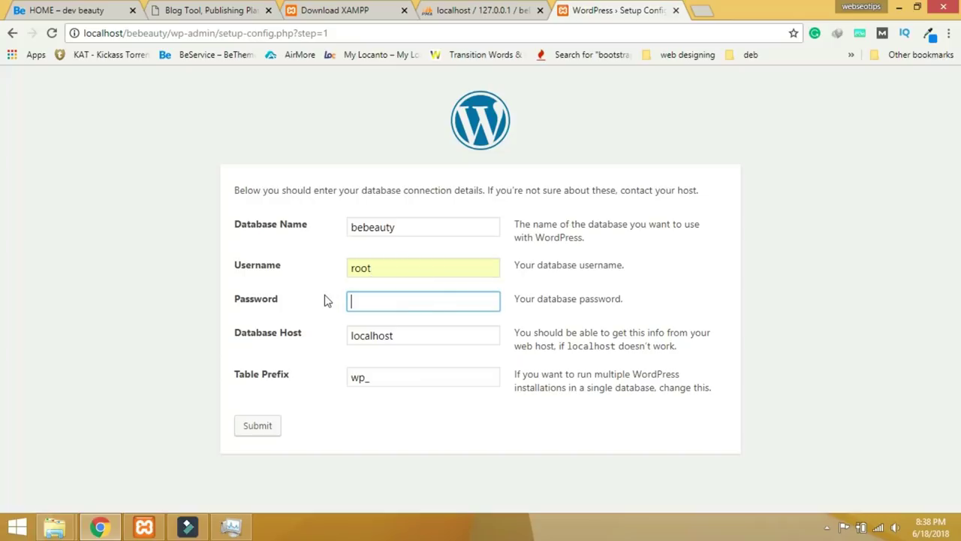
click(368, 379)
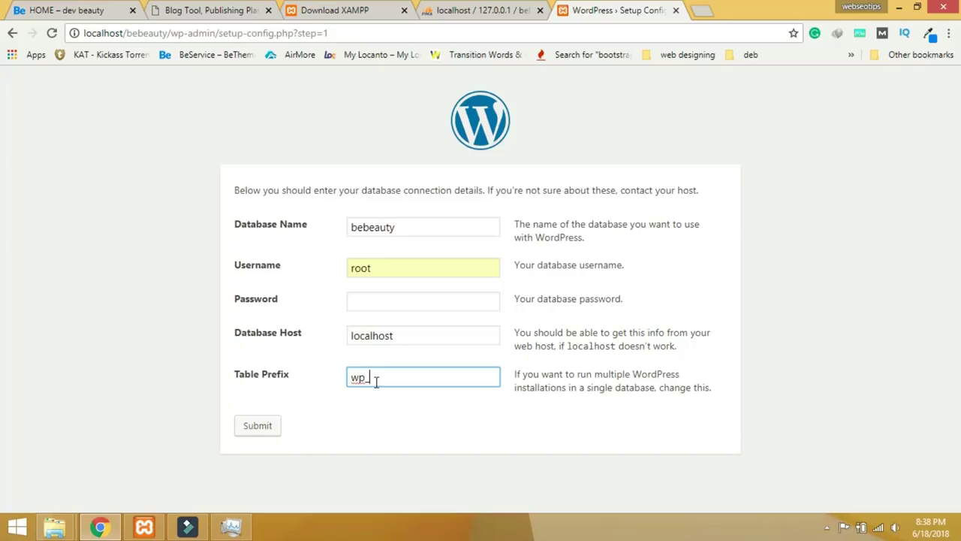
click(271, 427)
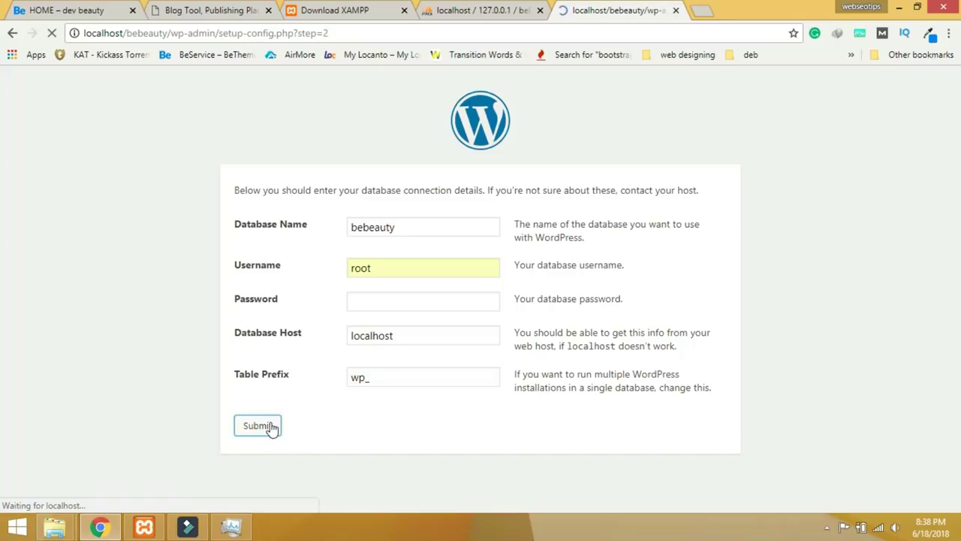
click(316, 240)
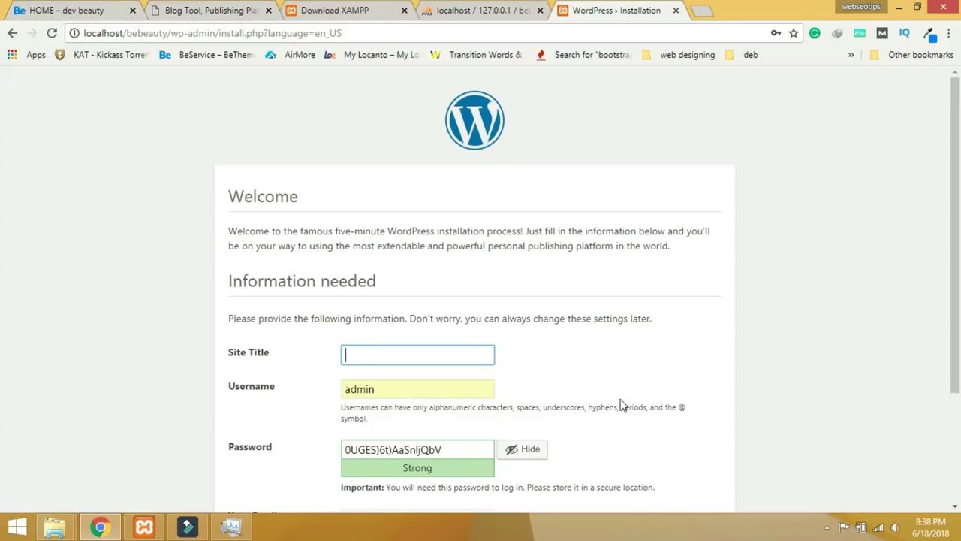
Enter site title 'be beauty', the admin username, and confirm the weak password.
text(be beauty)
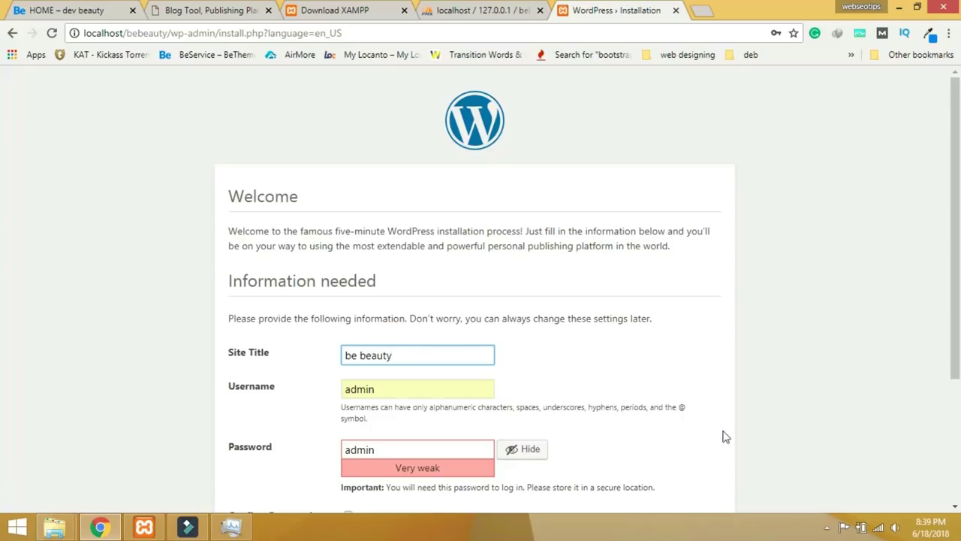
scroll(614, 386, down, 2)
click(390, 252)
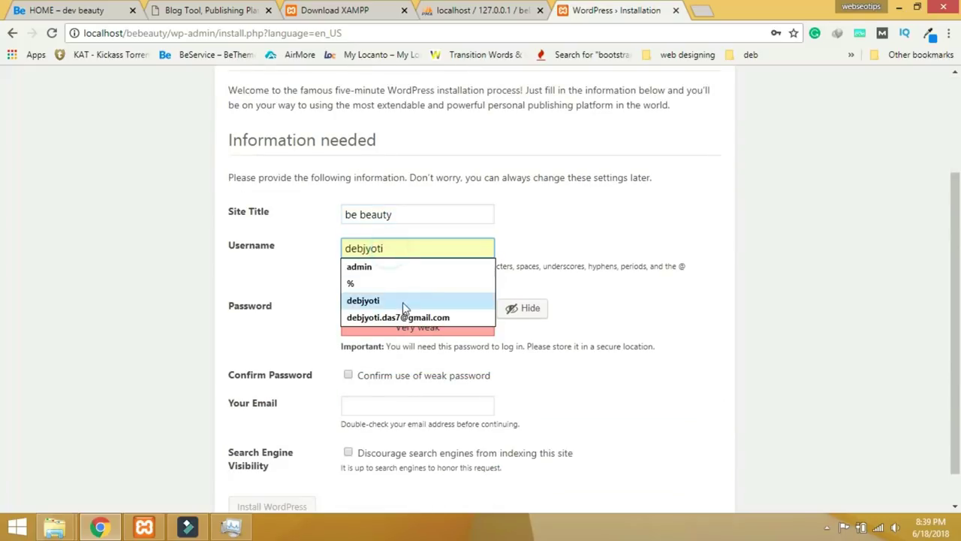
click(698, 309)
click(348, 374)
Fill in the administrator's e-mail address, install WordPress and proceed to login.
click(373, 402)
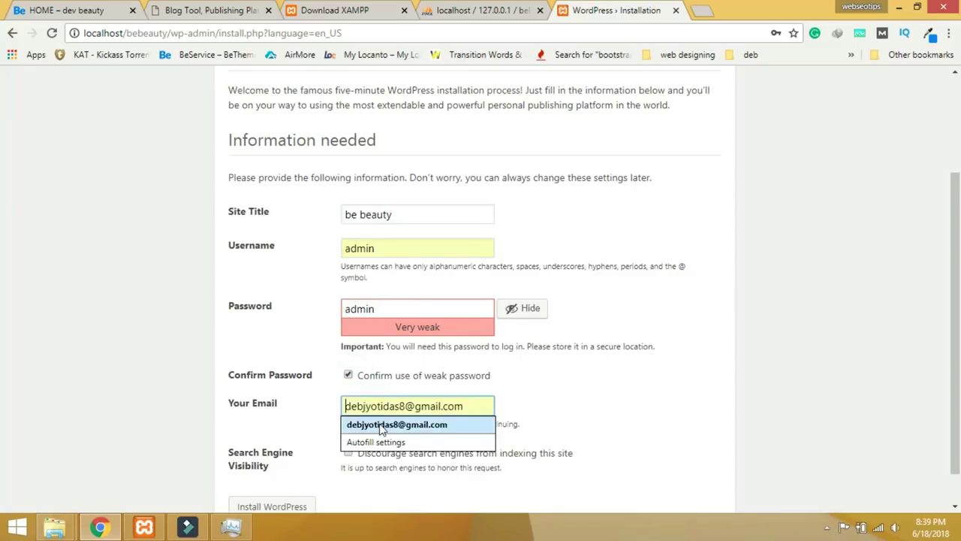
click(380, 424)
click(405, 406)
key(BackSpace)
key(BackSpace)
key(BackSpace)
key(BackSpace)
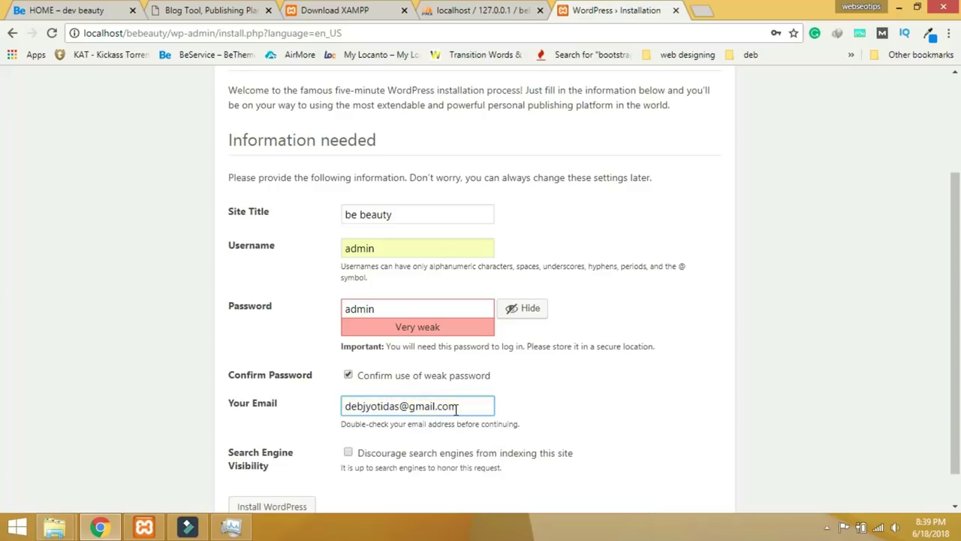
text(.das)
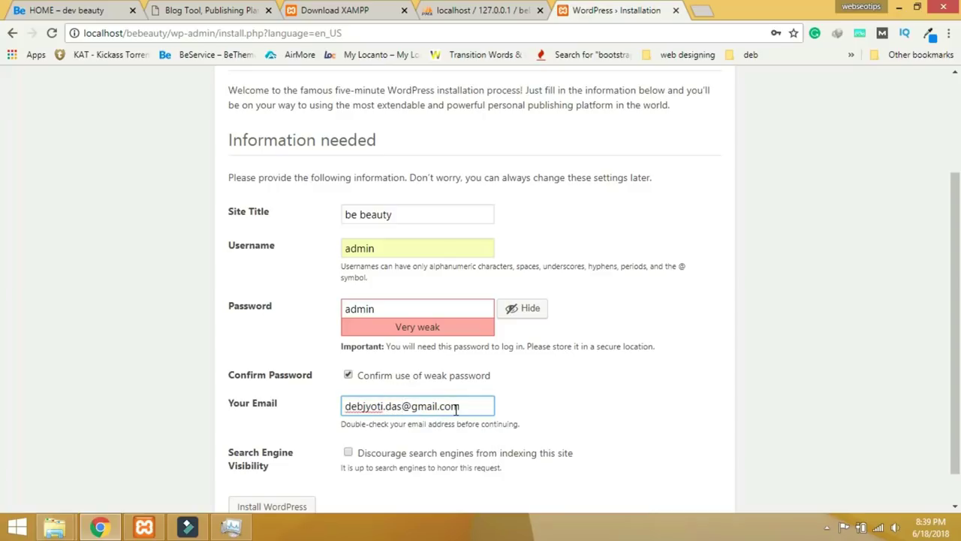
text(7)
scroll(451, 413, down, 1)
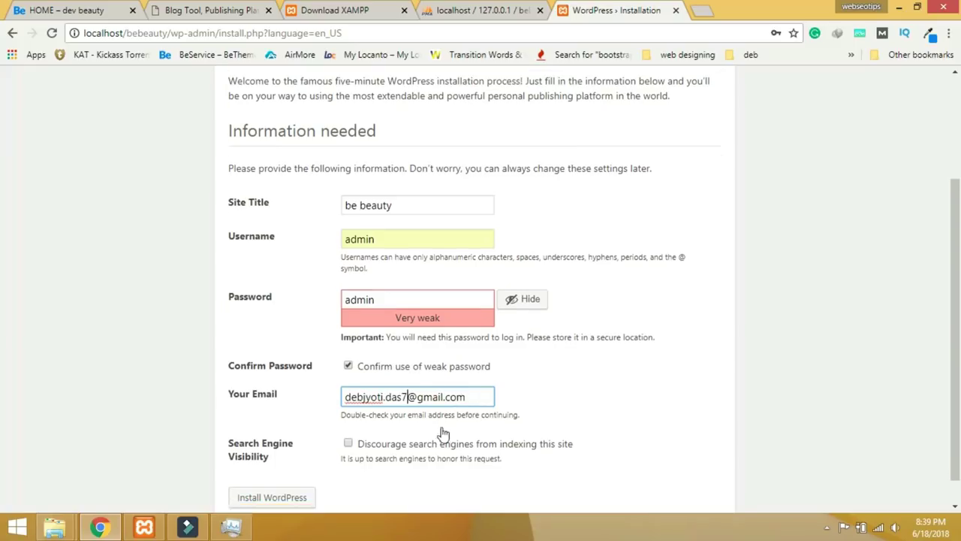
drag(471, 367, 332, 366)
click(607, 388)
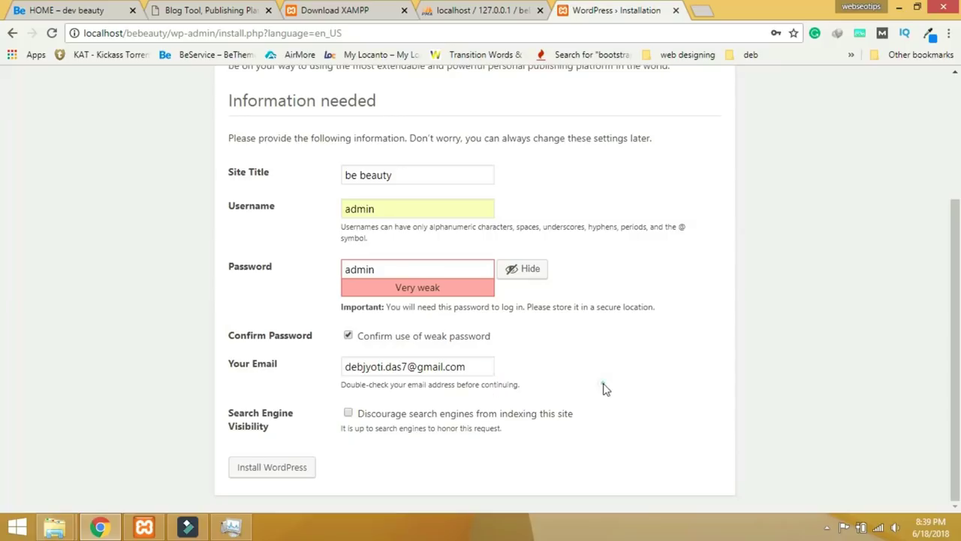
click(267, 473)
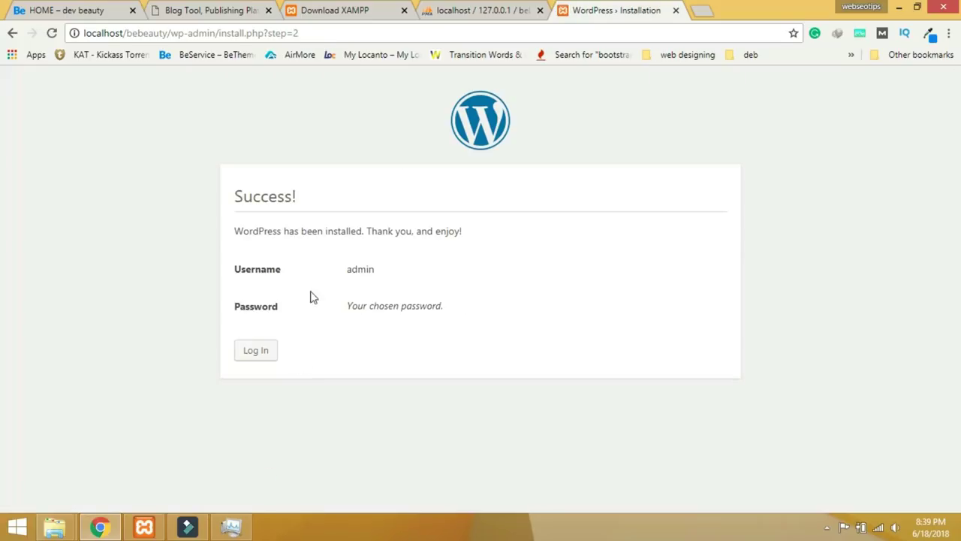
click(263, 354)
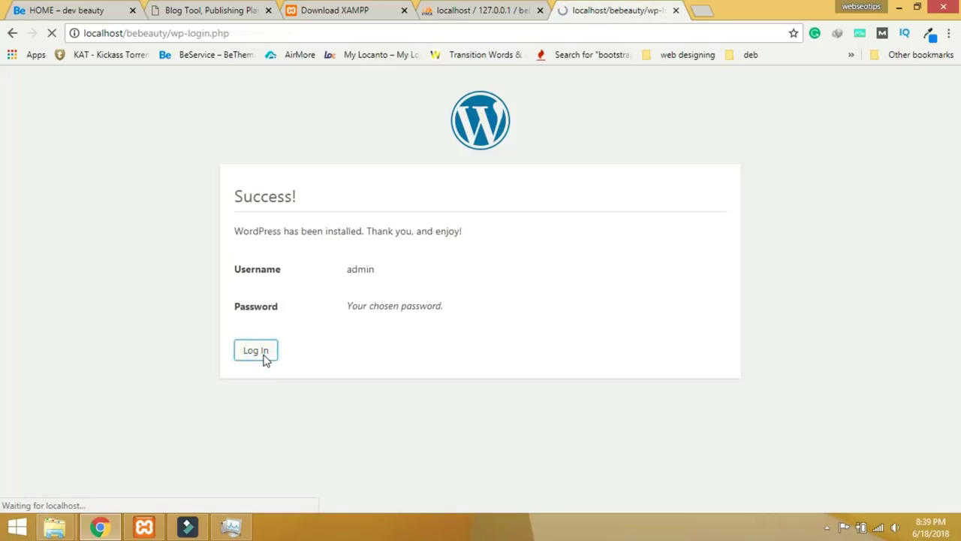
Log in to the new site and activate the Betheme theme.
click(455, 266)
click(661, 302)
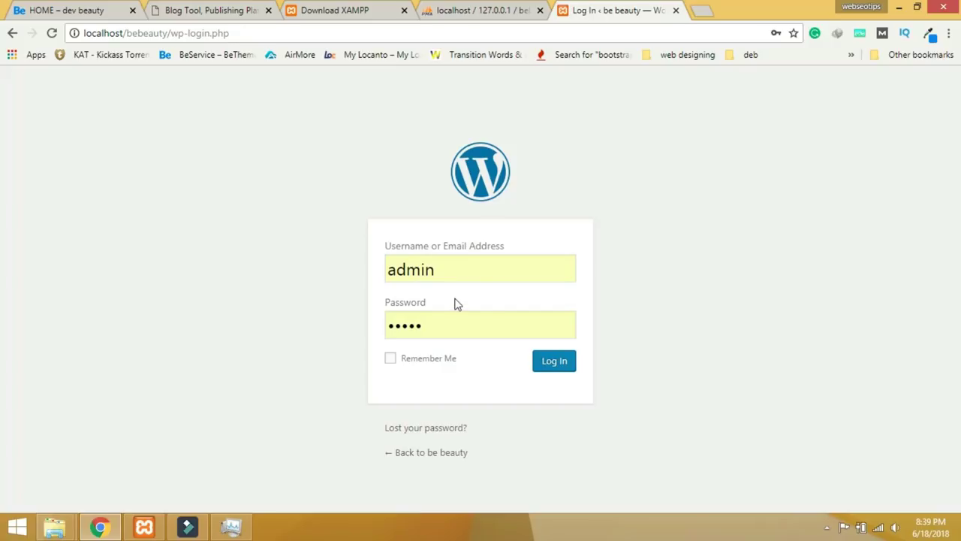
click(565, 367)
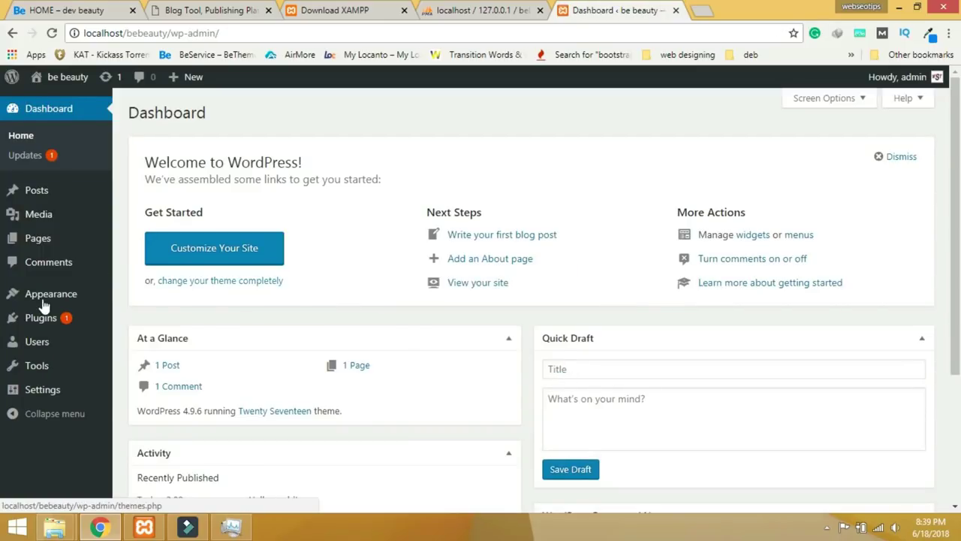
mouse_move(45, 303)
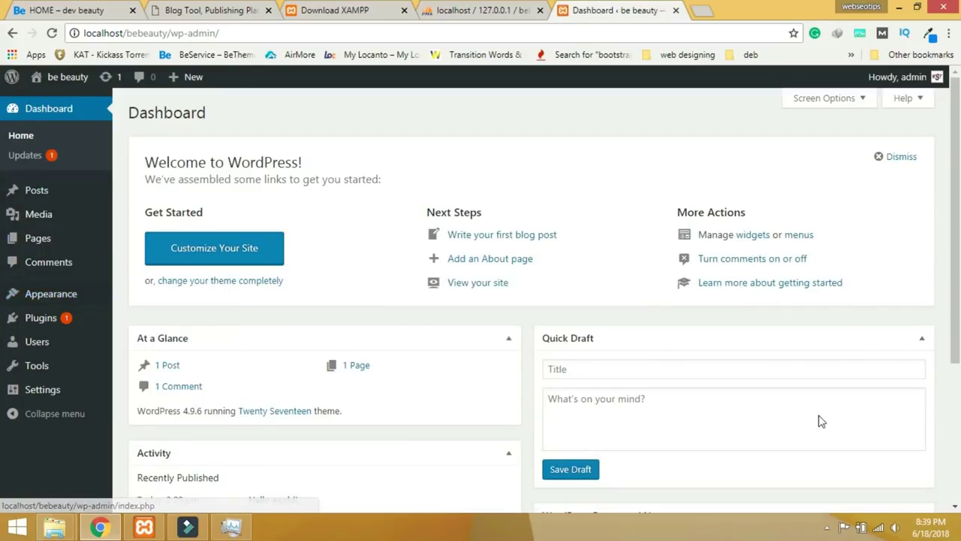
click(152, 298)
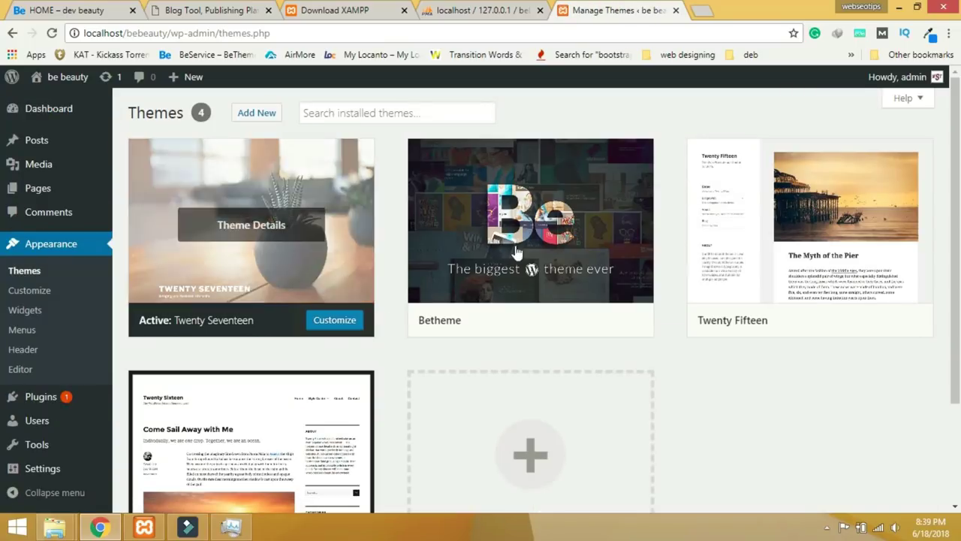
click(550, 328)
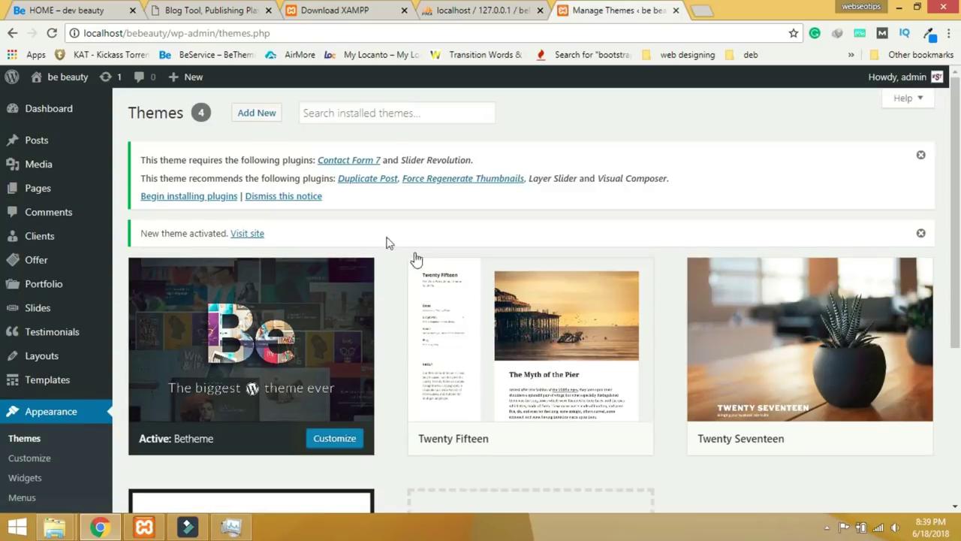
Bulk-install all six required and recommended Betheme plugins.
click(219, 201)
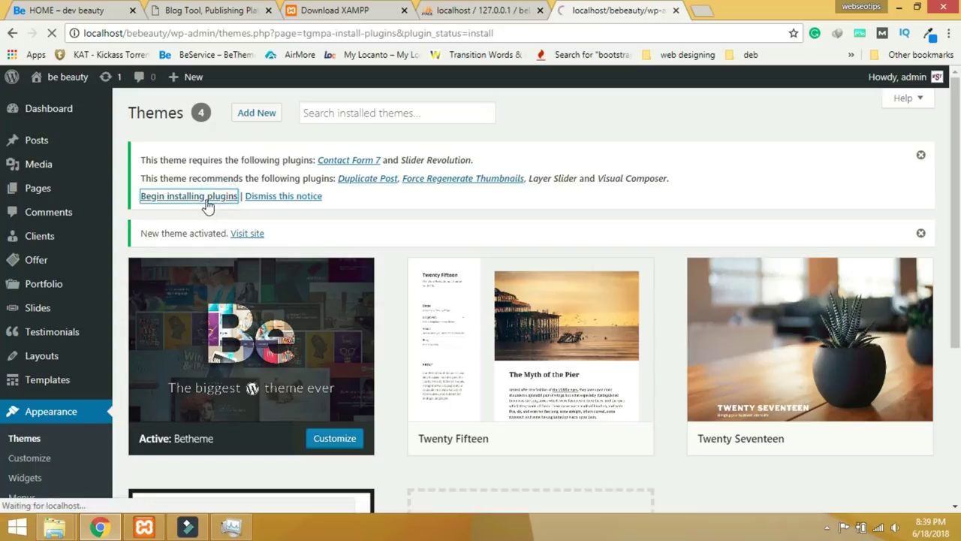
click(142, 256)
click(188, 231)
click(187, 268)
click(225, 230)
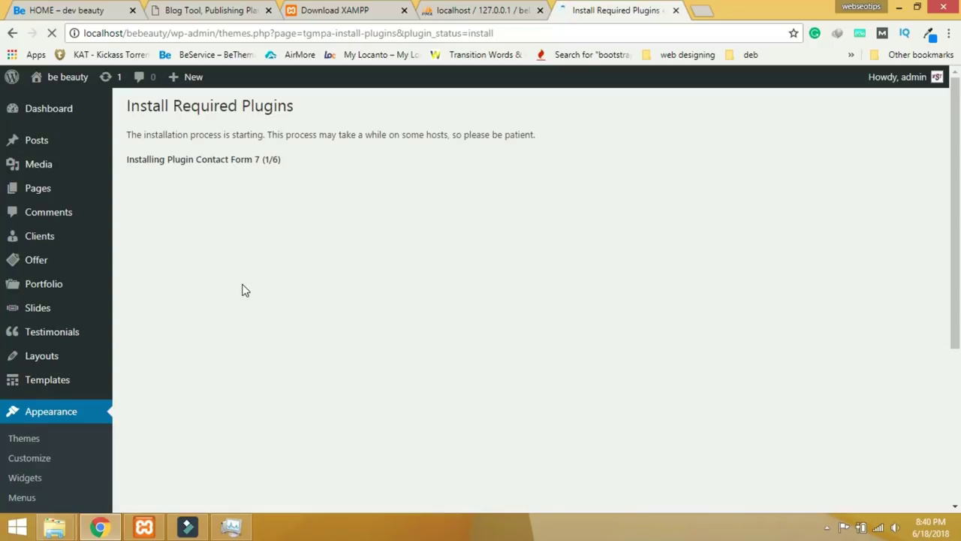
scroll(242, 290, down, 3)
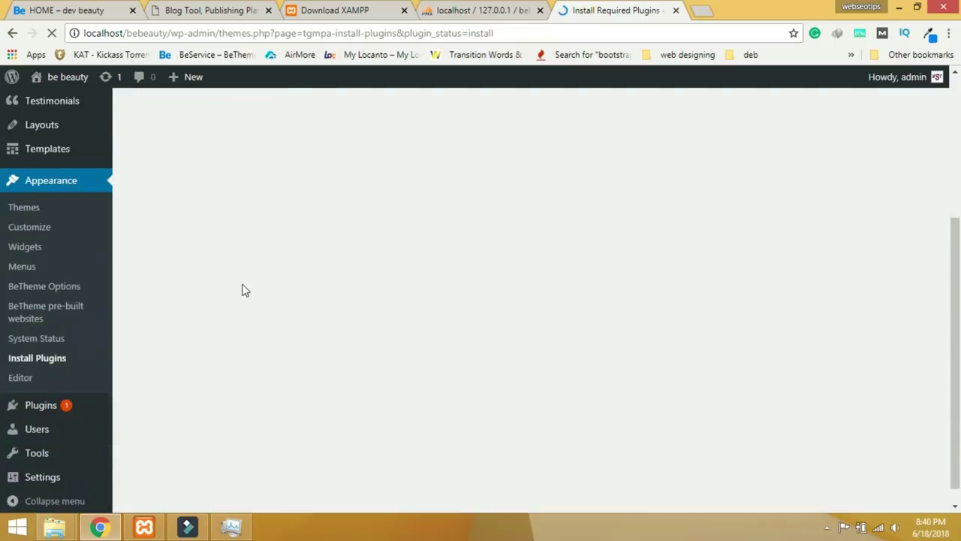
scroll(241, 289, up, 3)
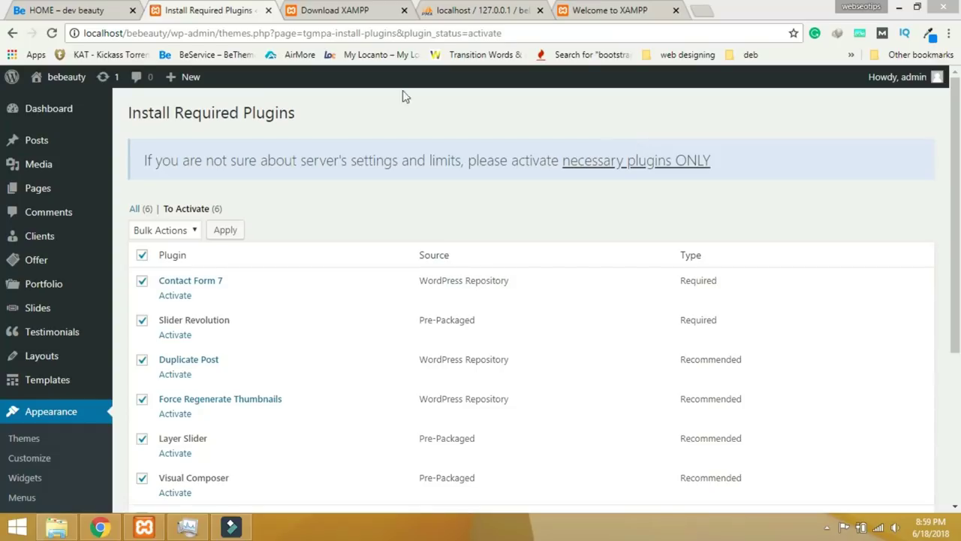
Bulk-activate all six installed plugins, including Slider Revolution and Contact Form 7.
click(142, 256)
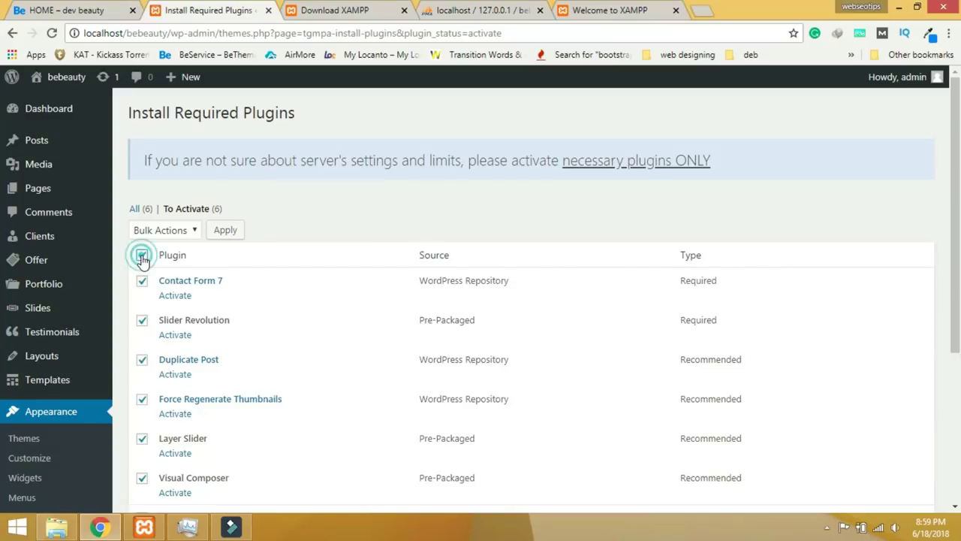
click(193, 230)
click(182, 275)
click(220, 232)
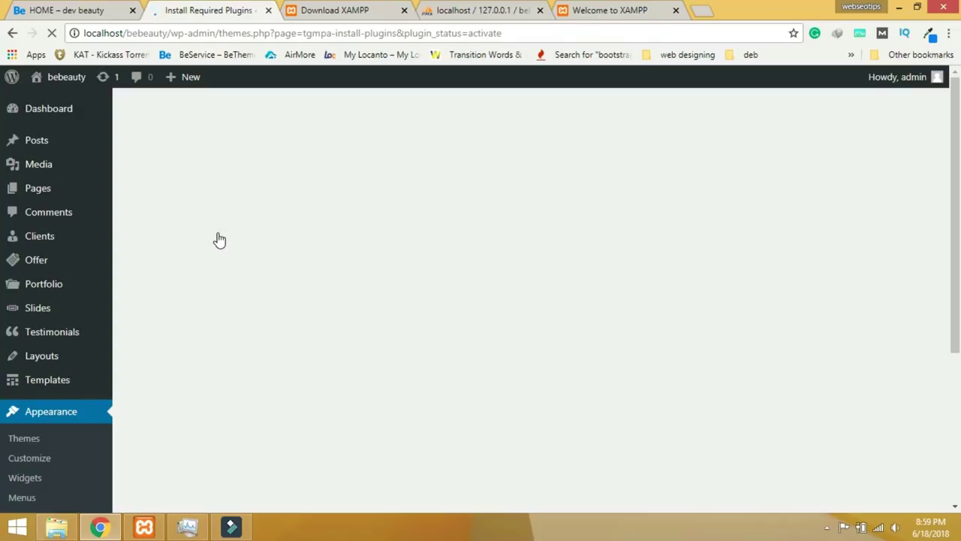
scroll(220, 240, down, 3)
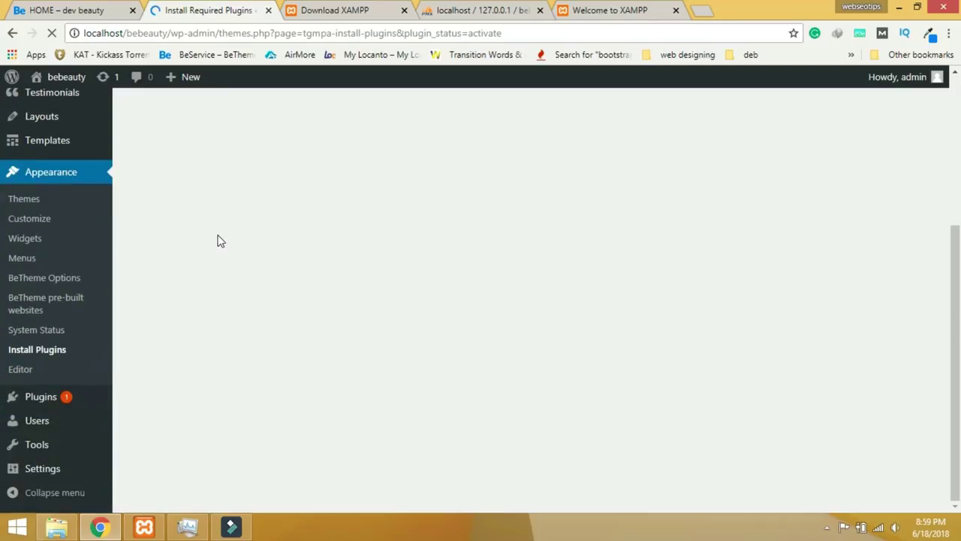
scroll(220, 239, up, 3)
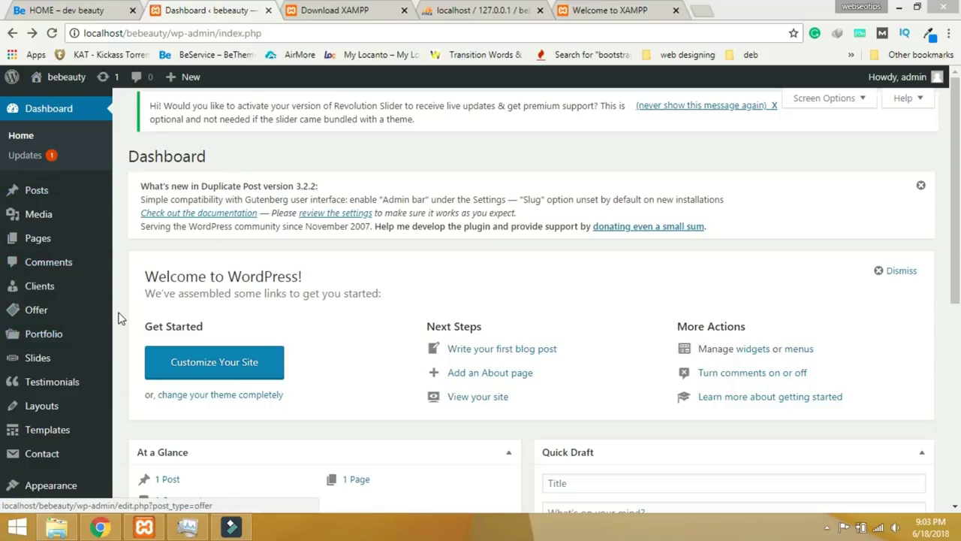
Bulk-trash the Sample Page and Privacy Policy pages, then start a new blank page.
scroll(117, 322, down, 2)
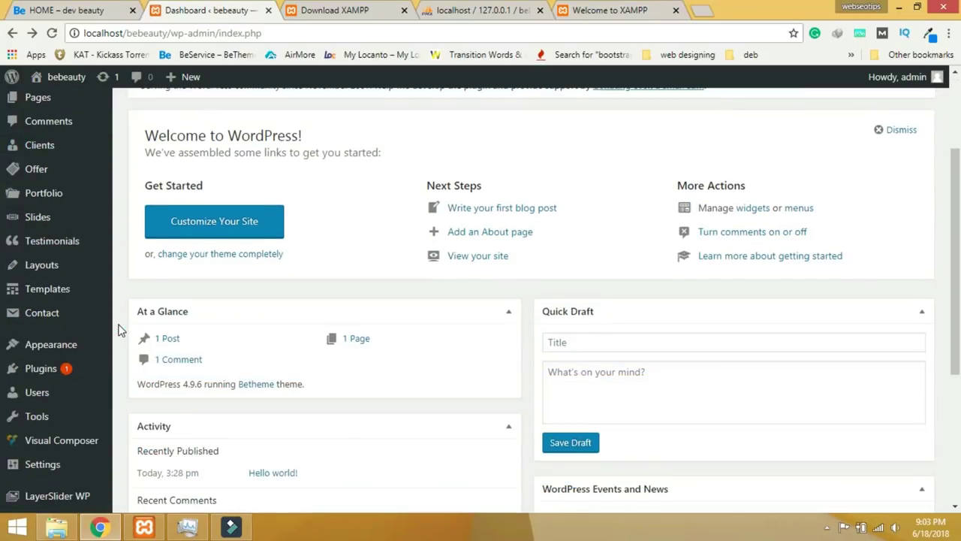
scroll(118, 329, up, 2)
click(37, 238)
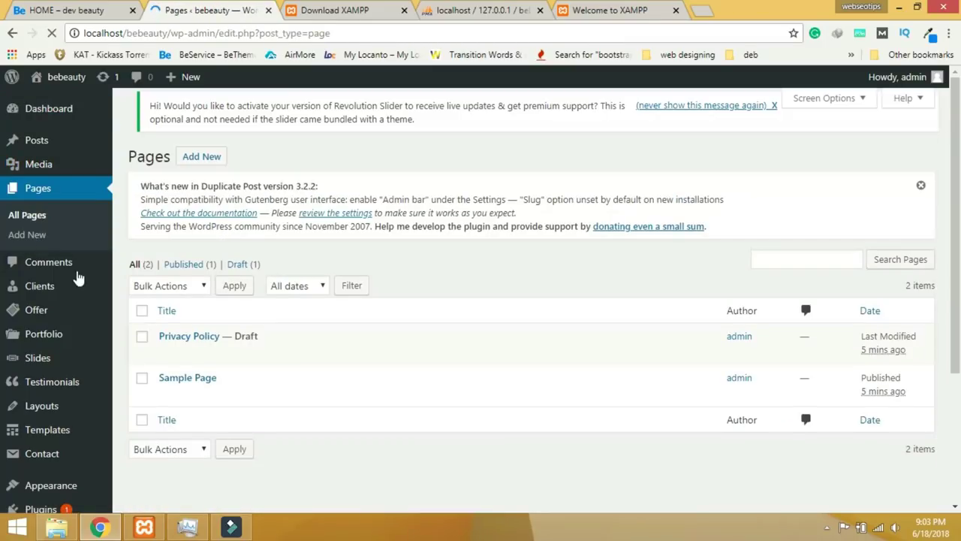
click(142, 378)
click(142, 336)
click(188, 285)
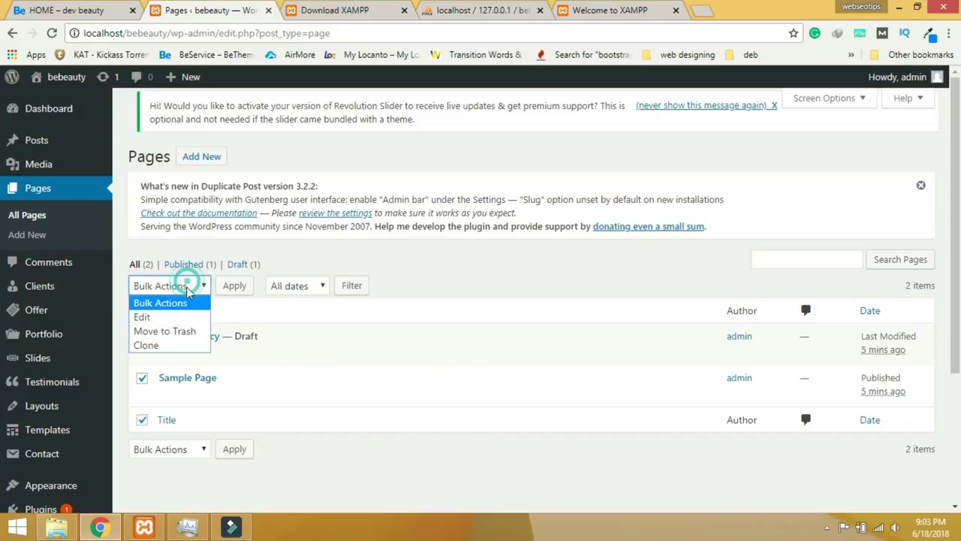
click(166, 328)
click(240, 289)
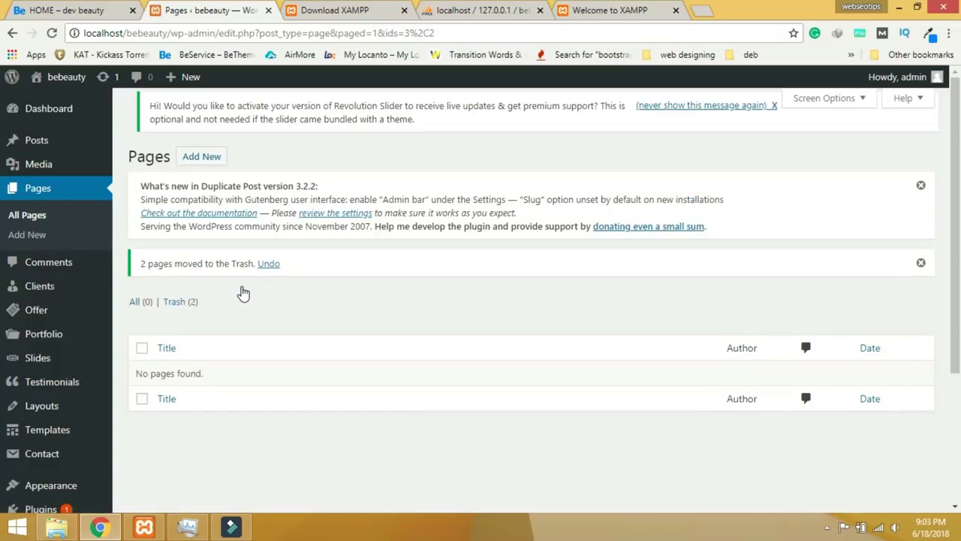
drag(45, 10, 541, 54)
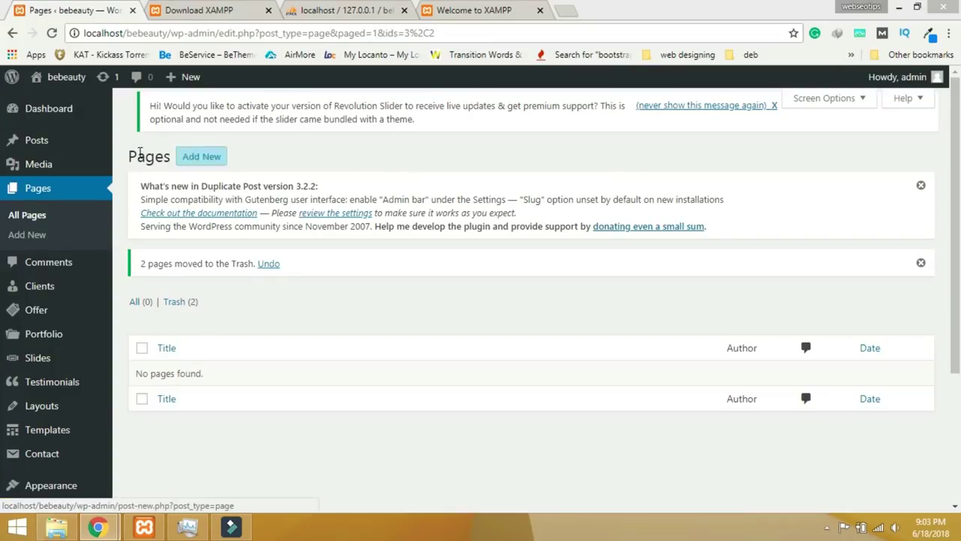
click(203, 166)
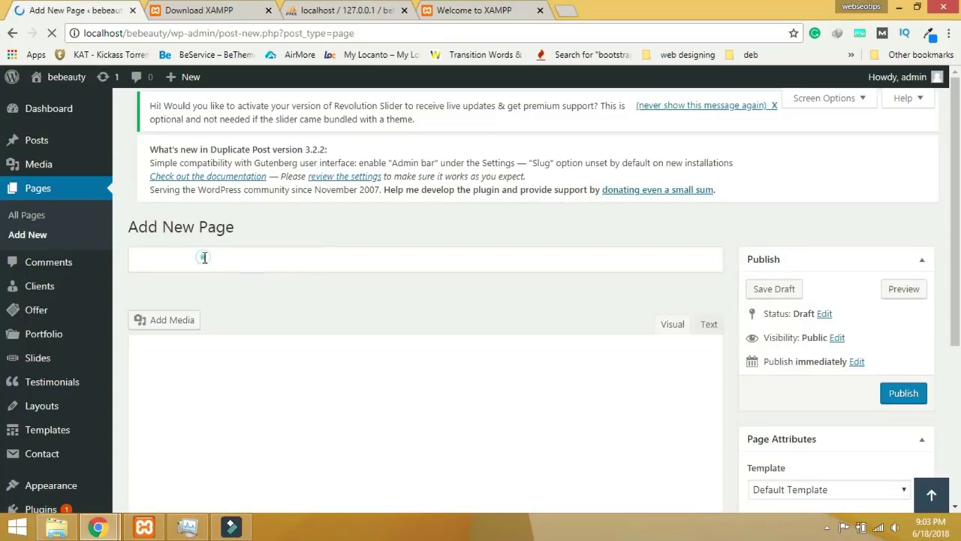
Title the new page 'HOME' and publish it.
click(204, 257)
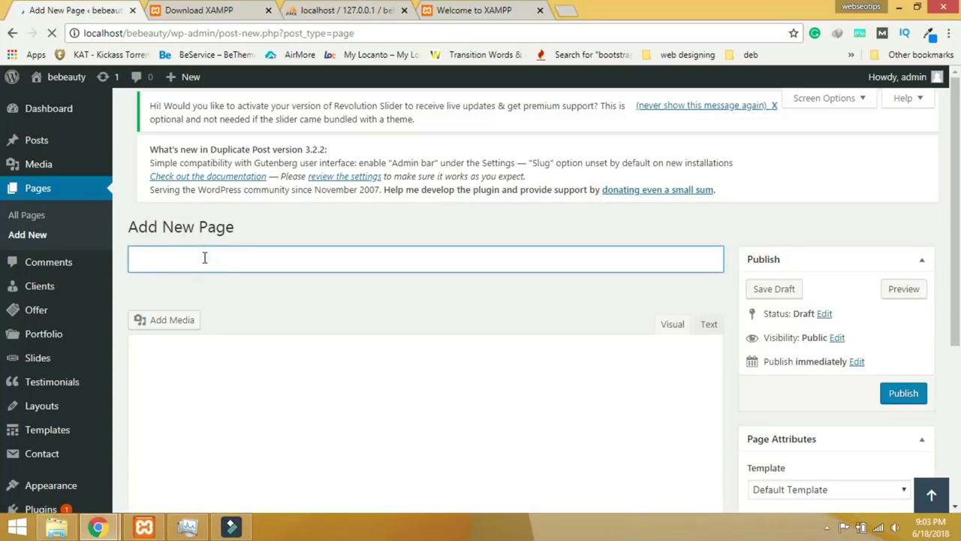
text(H)
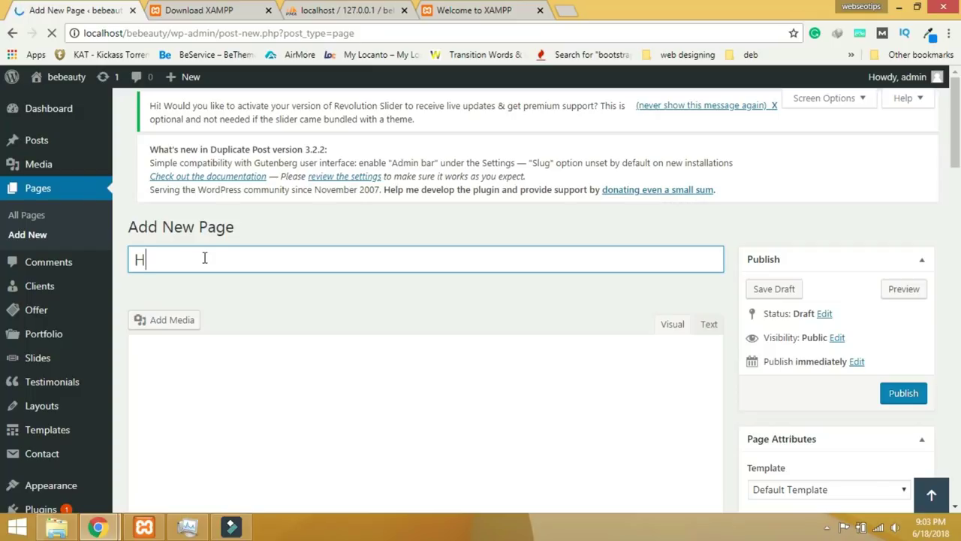
text(OME)
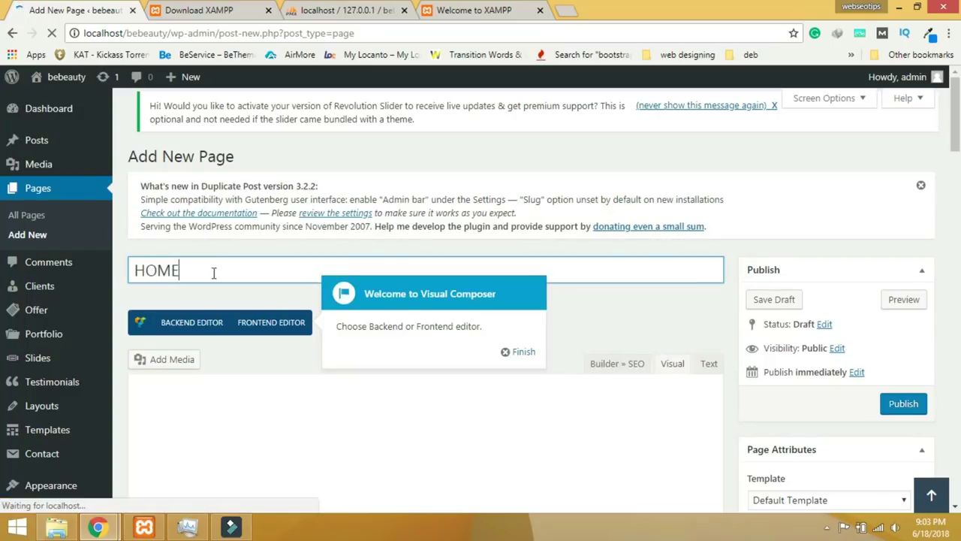
click(577, 326)
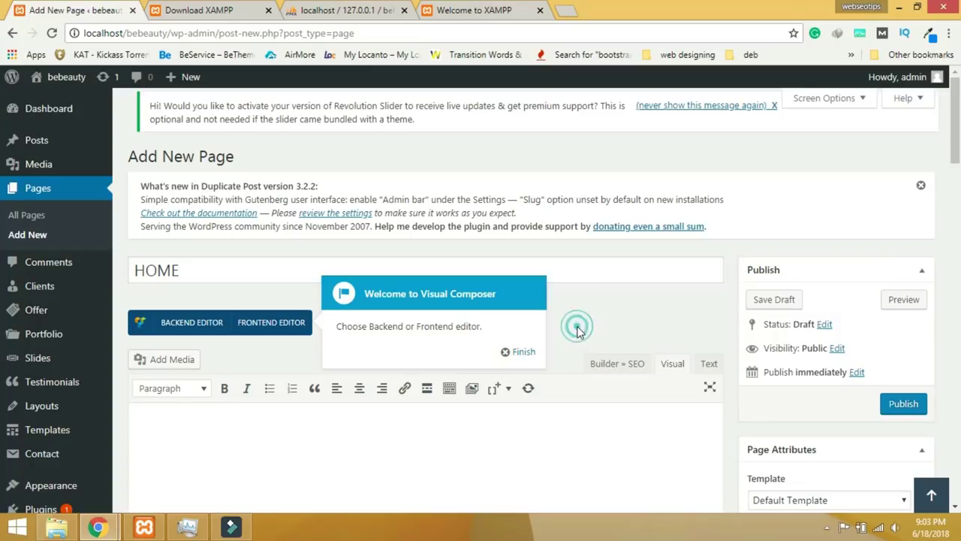
click(901, 404)
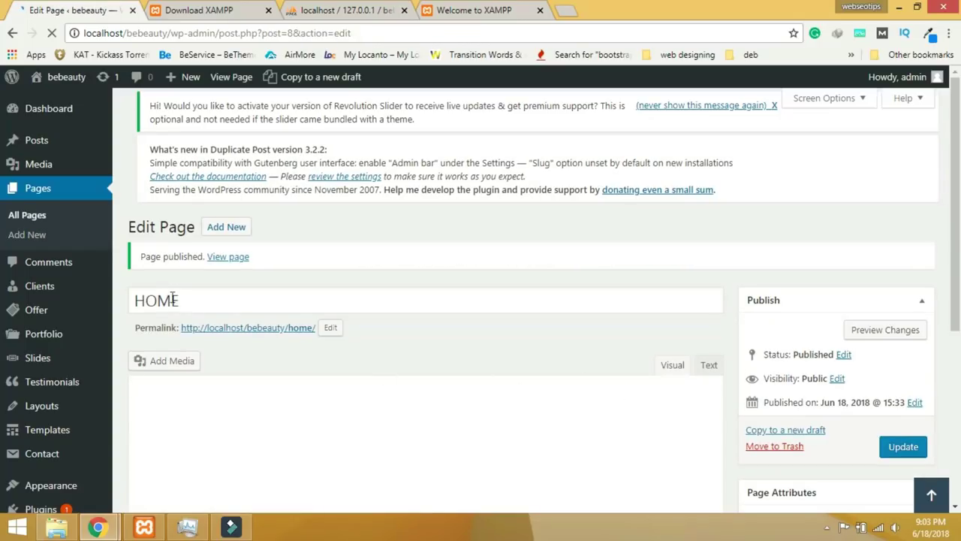
Go to the Slider Revolution sliders overview from the admin sidebar.
scroll(120, 308, down, 5)
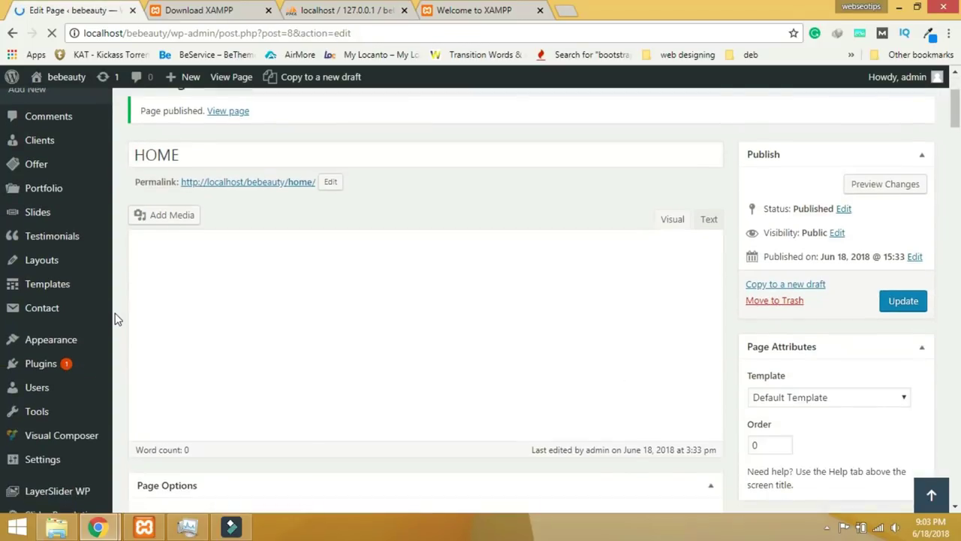
scroll(116, 319, down, 1)
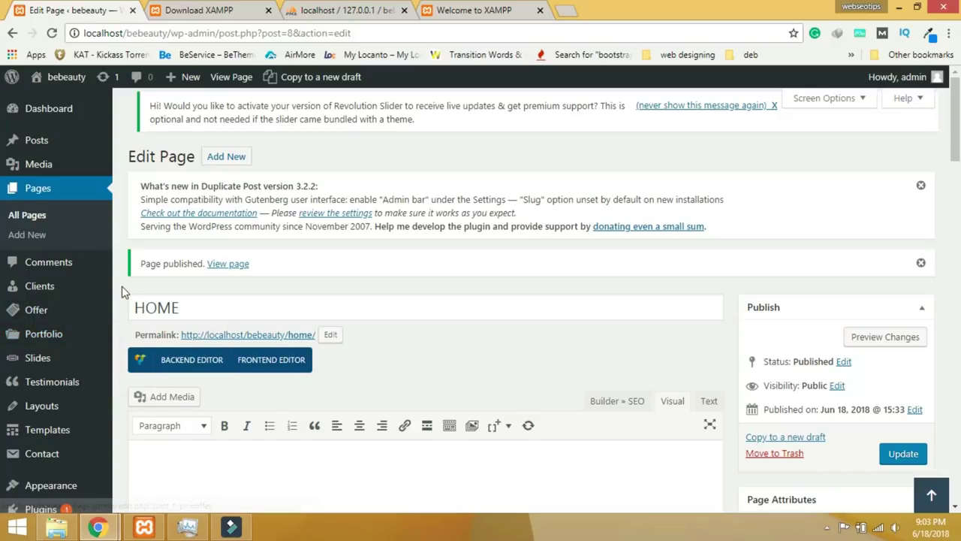
scroll(125, 338, down, 1)
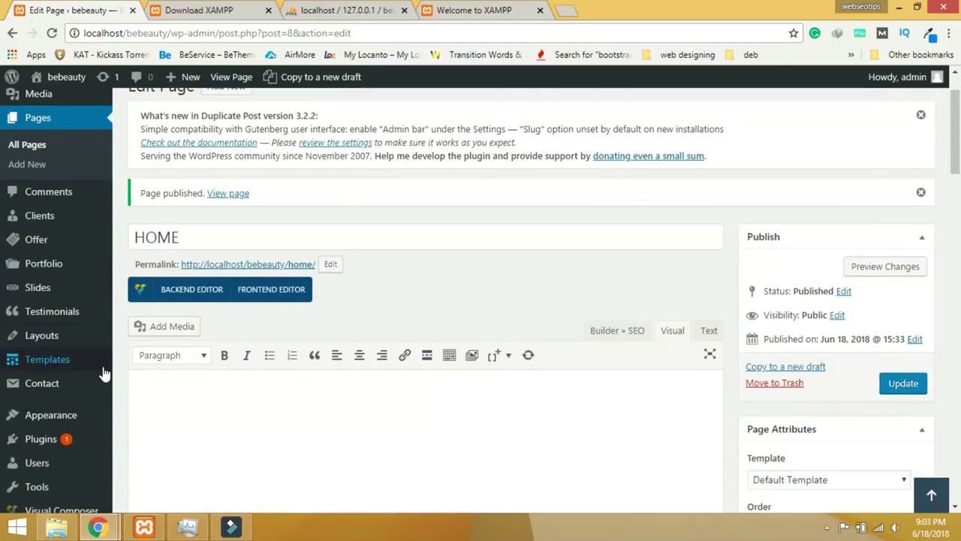
scroll(105, 371, down, 2)
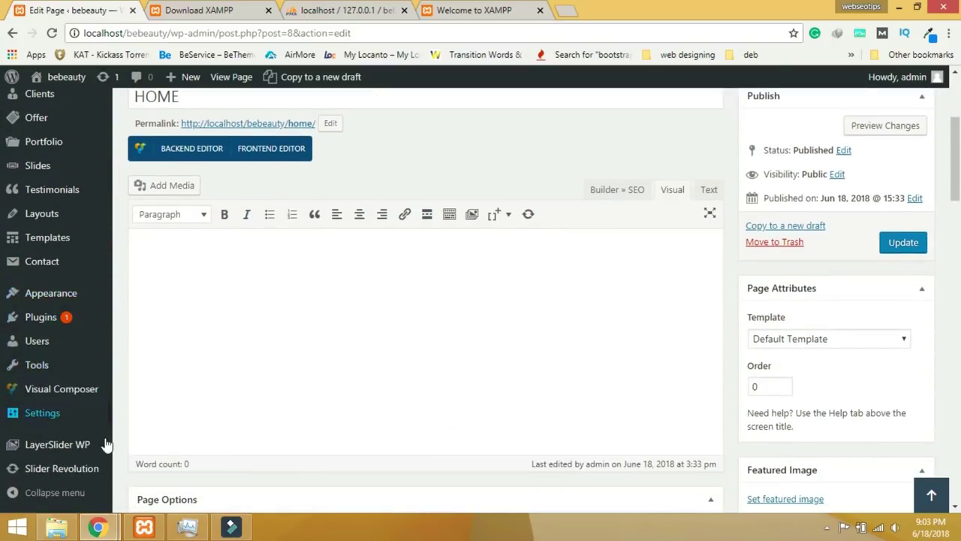
mouse_move(64, 447)
mouse_move(53, 477)
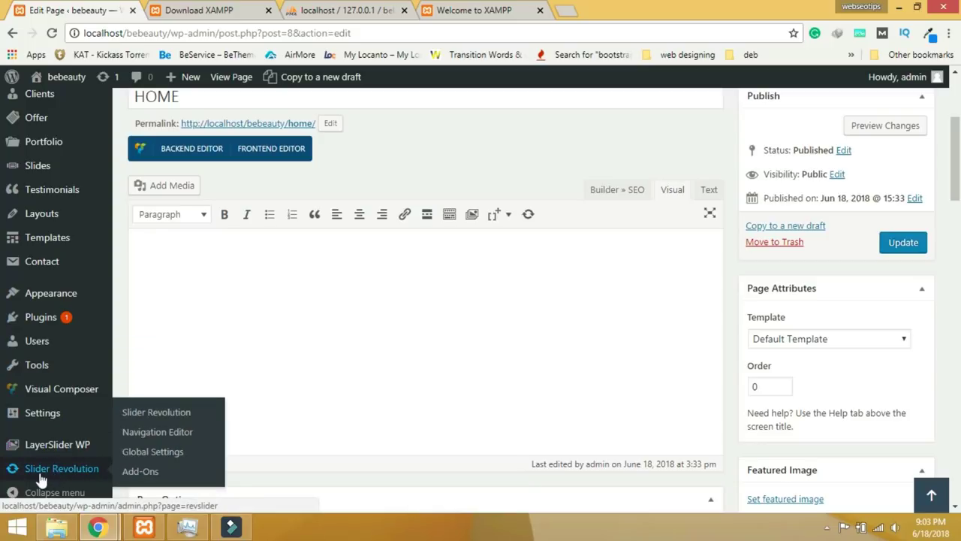
click(88, 471)
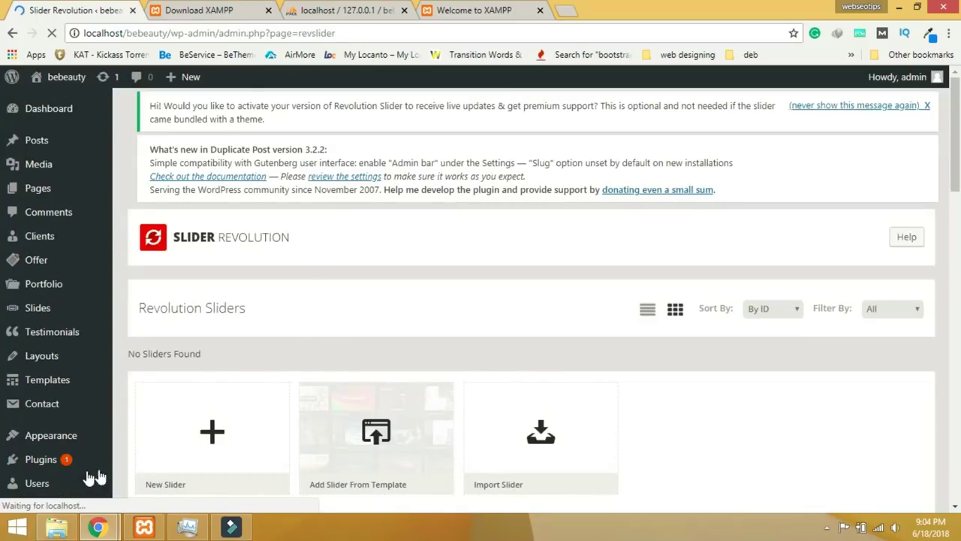
Start a new slider with Slider Name 'home' and Alias 'home'.
scroll(379, 317, down, 1)
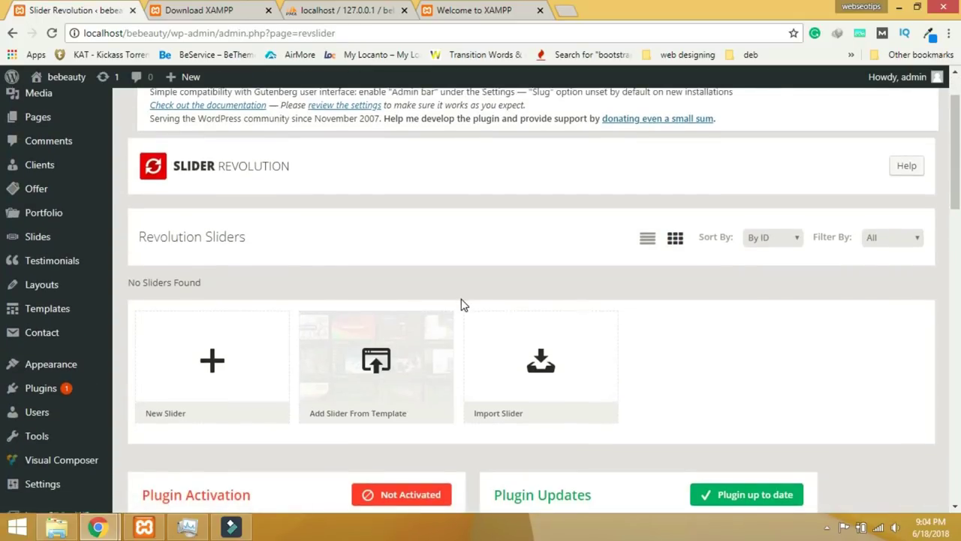
scroll(373, 319, down, 1)
click(218, 292)
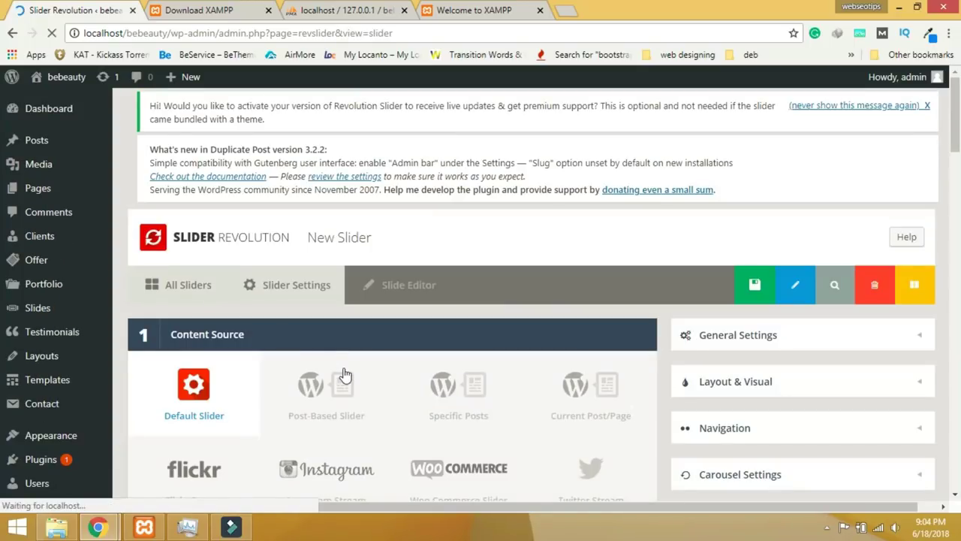
scroll(341, 378, down, 9)
scroll(341, 378, up, 1)
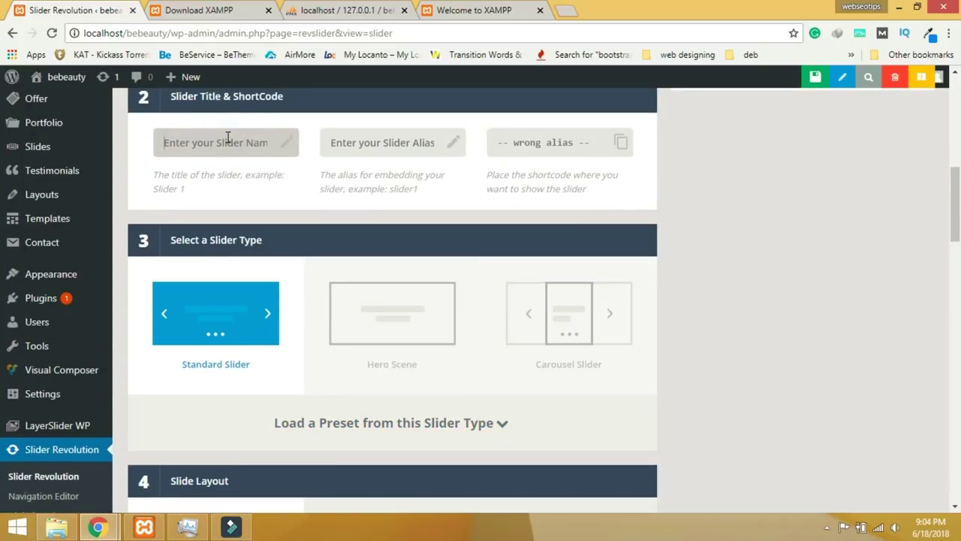
text(home)
key(Tab)
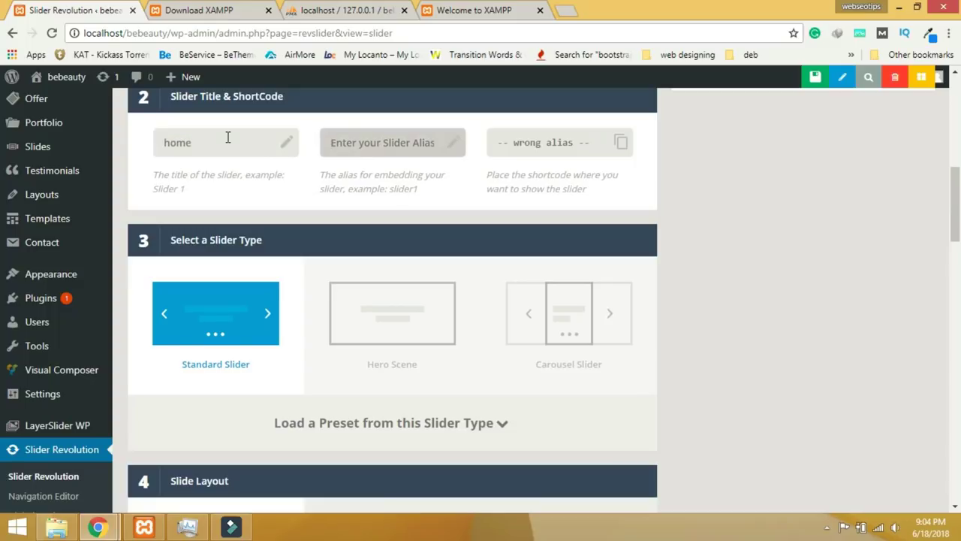
text(home)
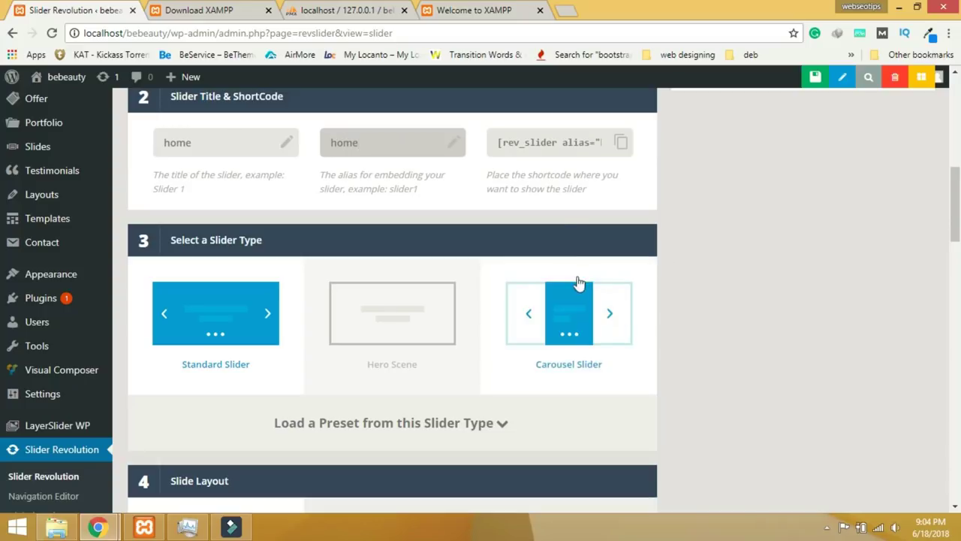
Choose the Full-Screen slide layout and save the slider settings.
scroll(674, 355, down, 1)
scroll(674, 361, down, 3)
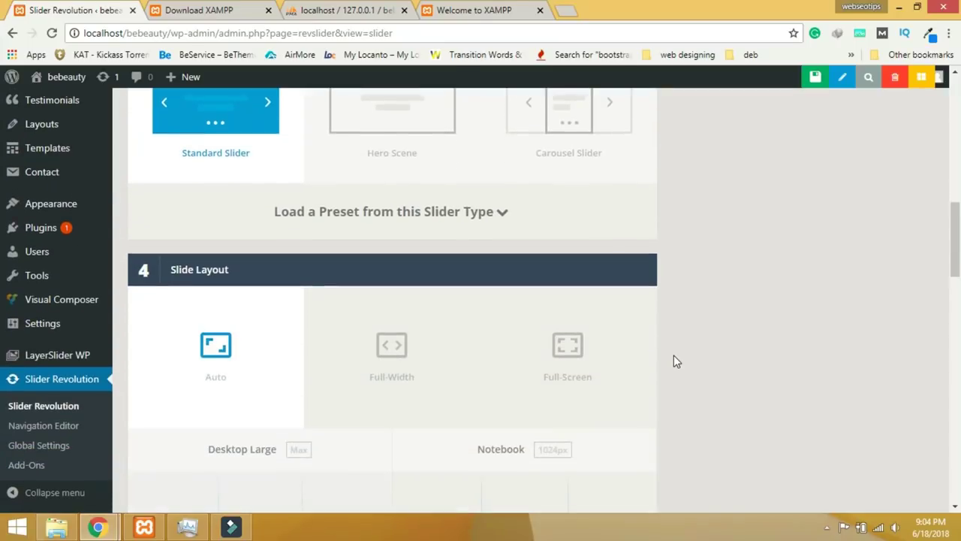
click(584, 297)
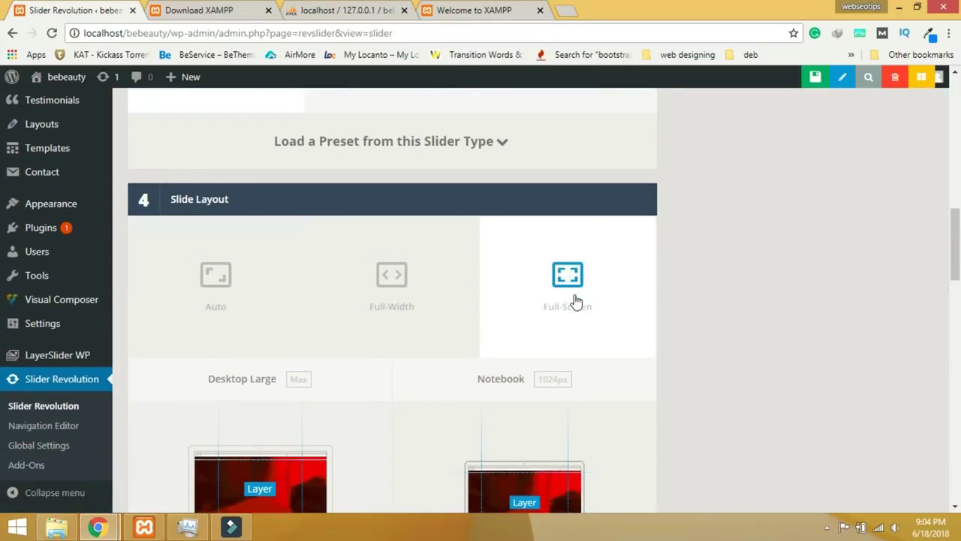
scroll(714, 379, down, 1)
scroll(715, 379, down, 10)
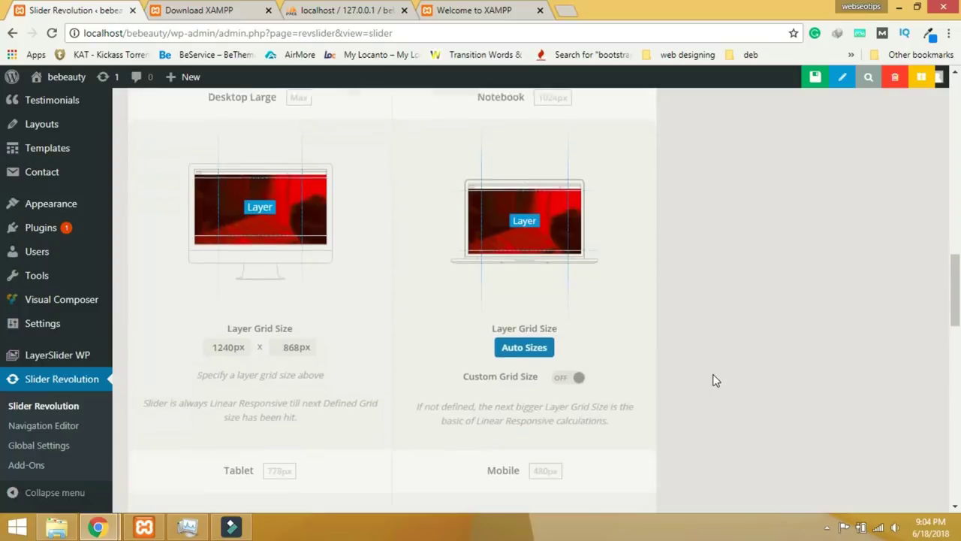
scroll(442, 420, down, 6)
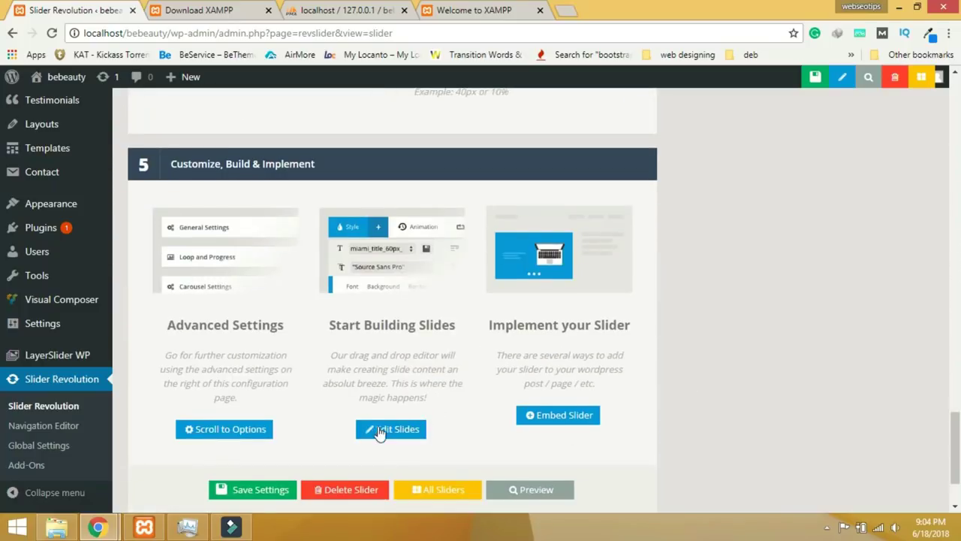
click(259, 389)
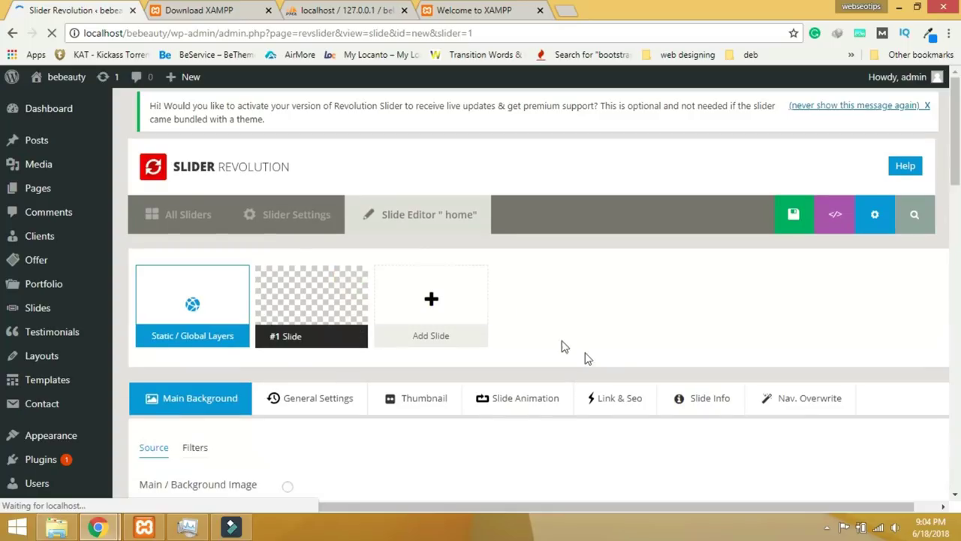
Upload all beauty/img photos and set 1.jpg as slide #1's main background image.
scroll(322, 226, down, 3)
mouse_move(328, 176)
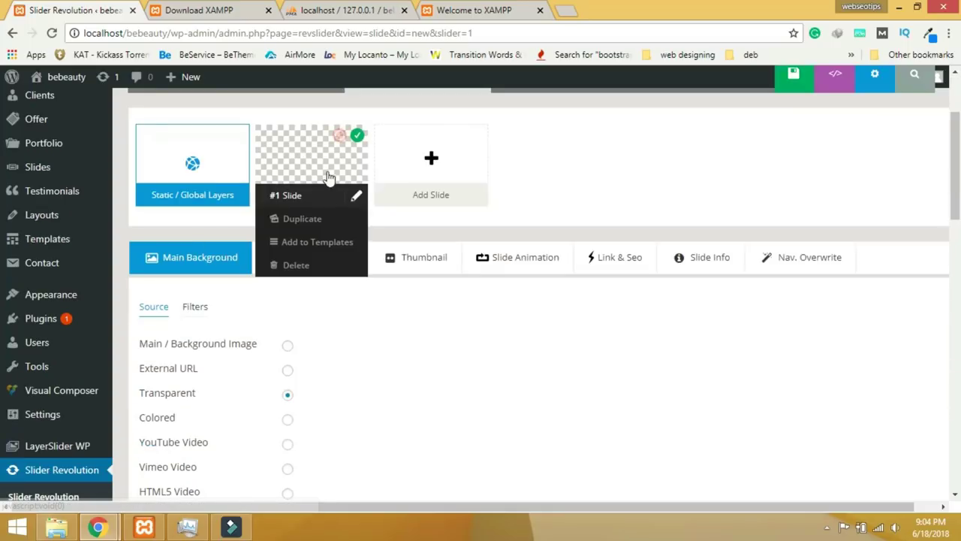
click(287, 347)
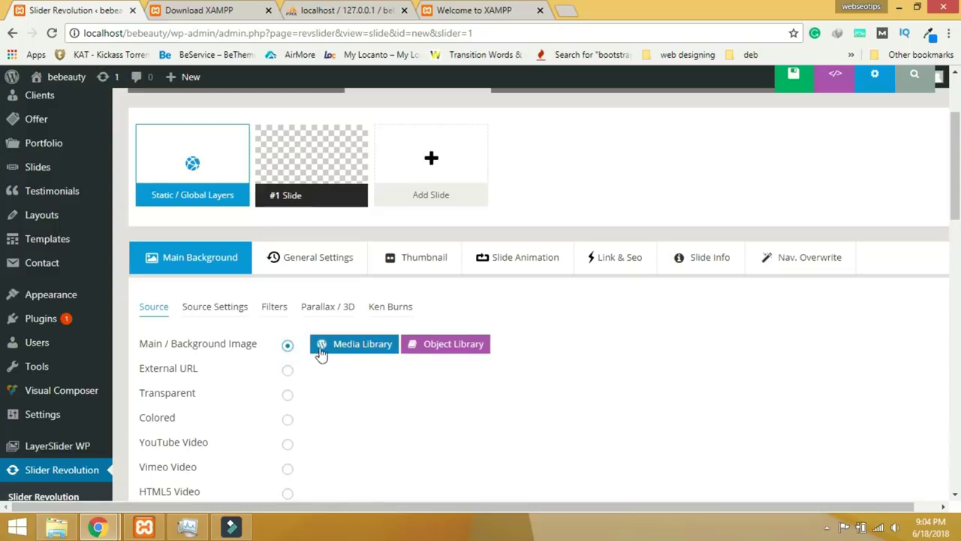
click(350, 345)
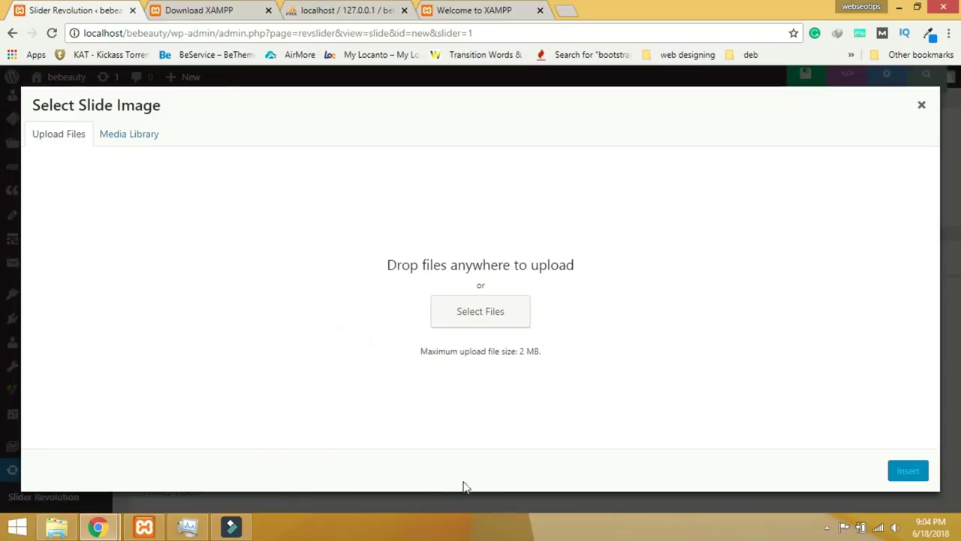
click(490, 312)
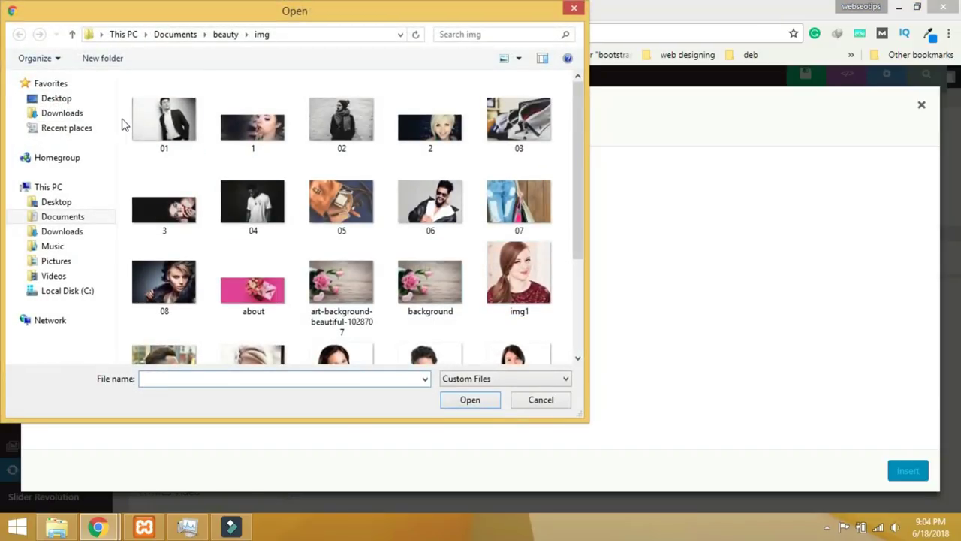
drag(128, 125, 575, 434)
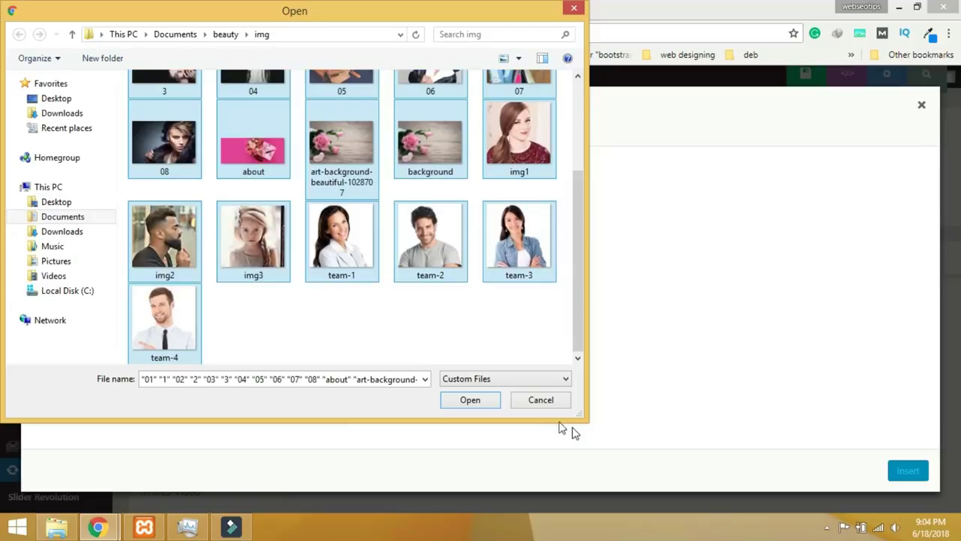
click(470, 399)
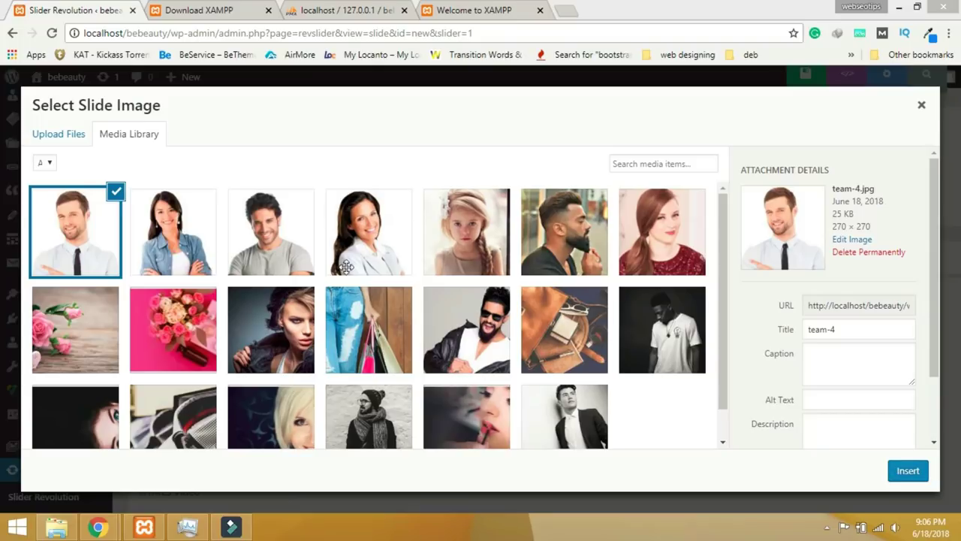
click(485, 422)
click(904, 471)
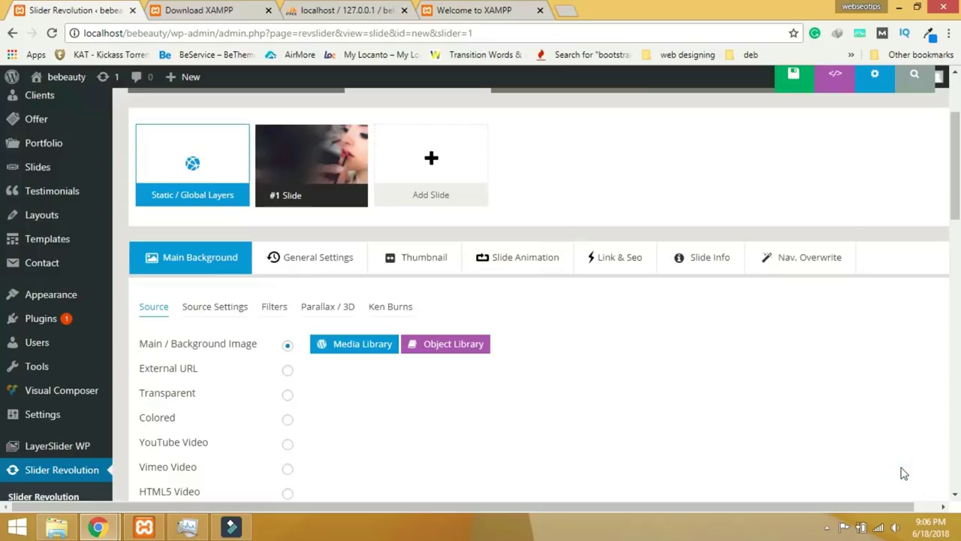
Add a Text/Html layer to slide #1 and replace Caption Text1 with 'Beauty Salon'.
scroll(611, 397, down, 6)
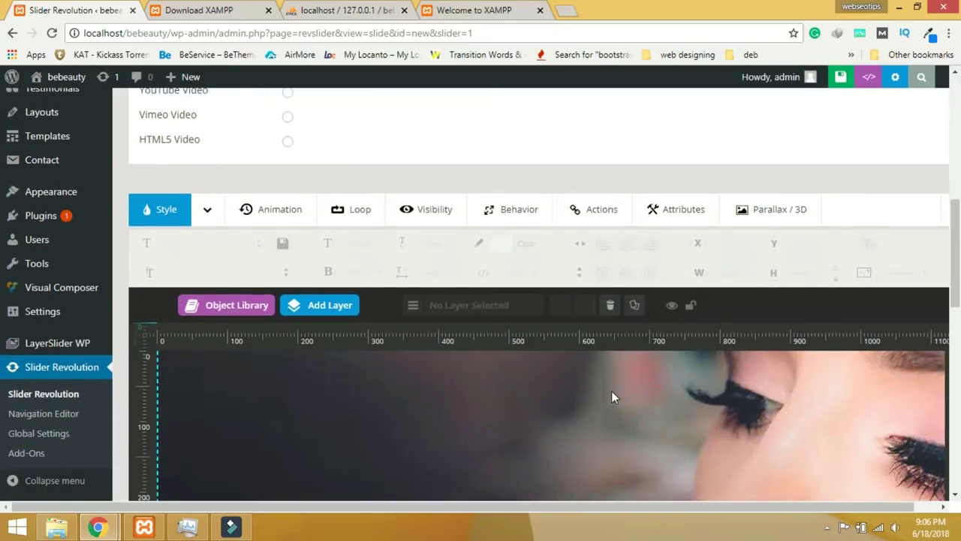
scroll(611, 397, down, 1)
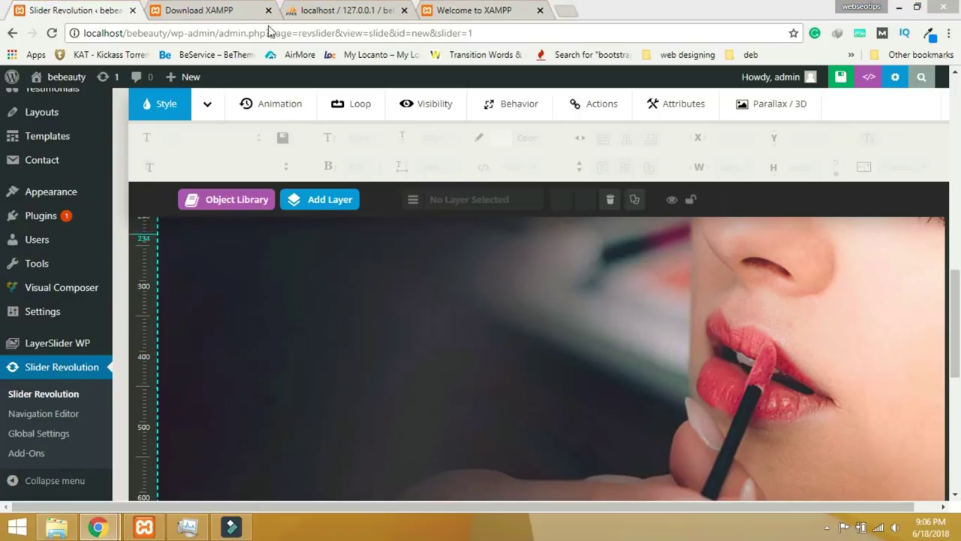
mouse_move(337, 219)
scroll(337, 220, up, 1)
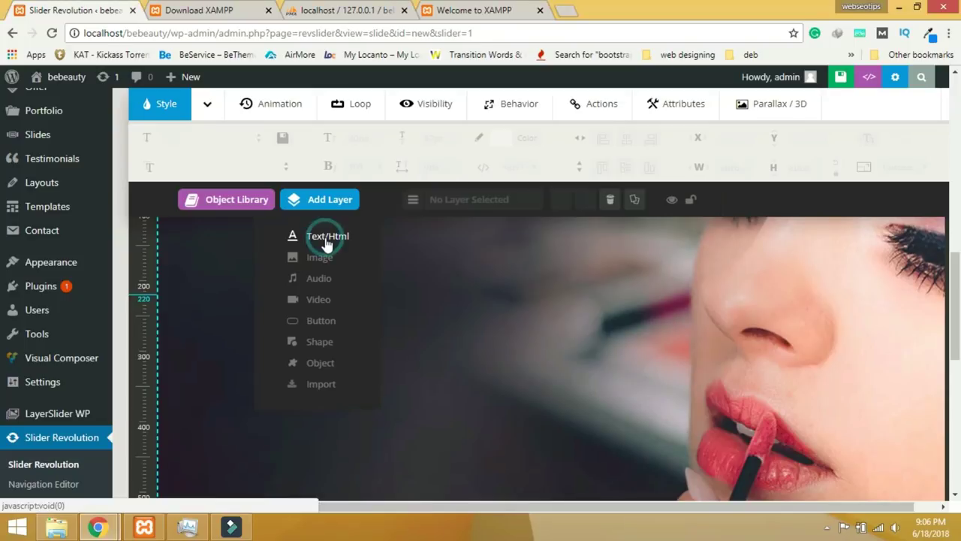
click(326, 239)
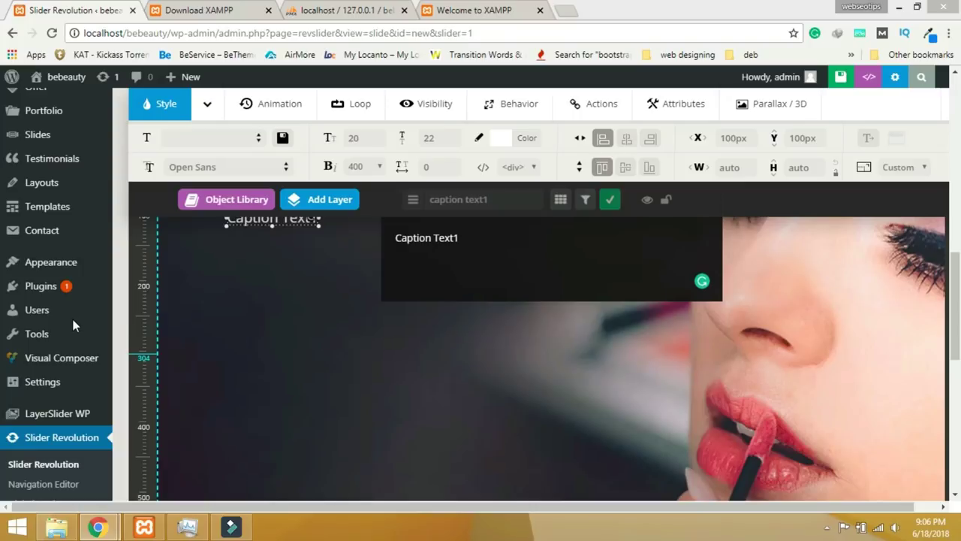
drag(473, 237, 372, 239)
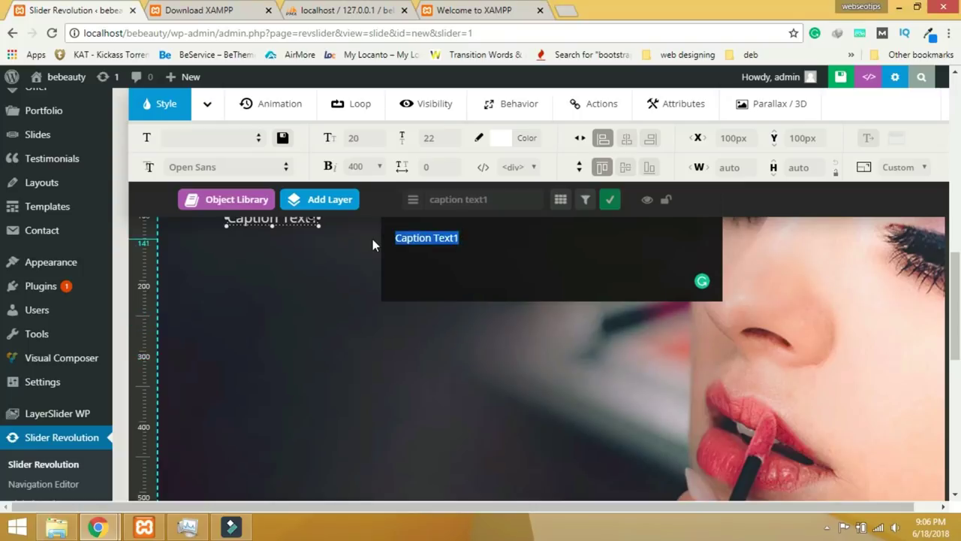
text(Be)
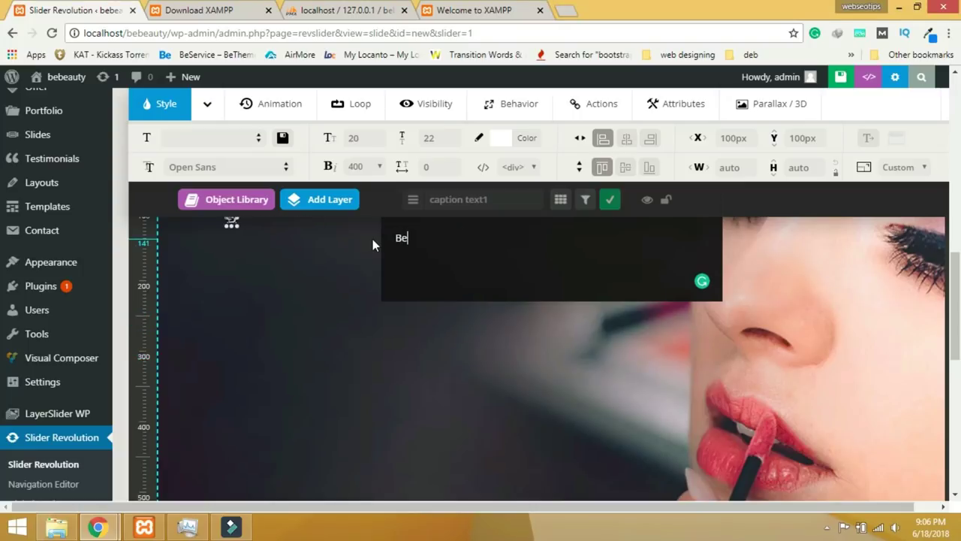
text(au)
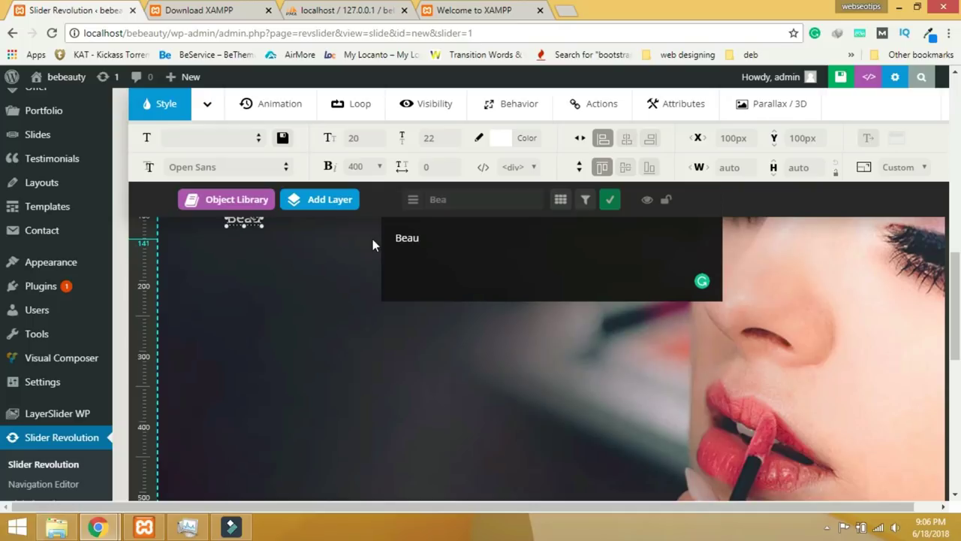
text(ty Salon)
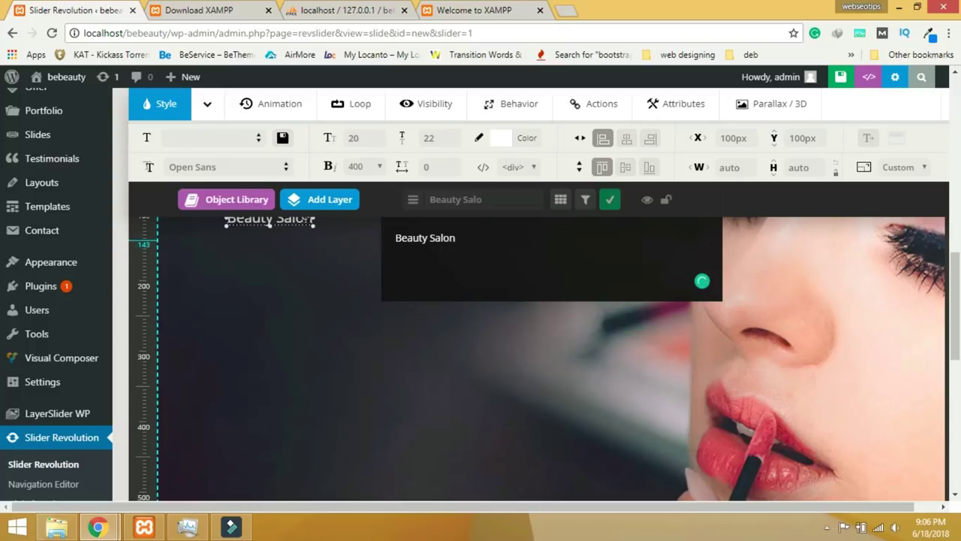
Set the Beauty Salon headline to 120px and drag it down and to the left.
click(355, 139)
click(363, 138)
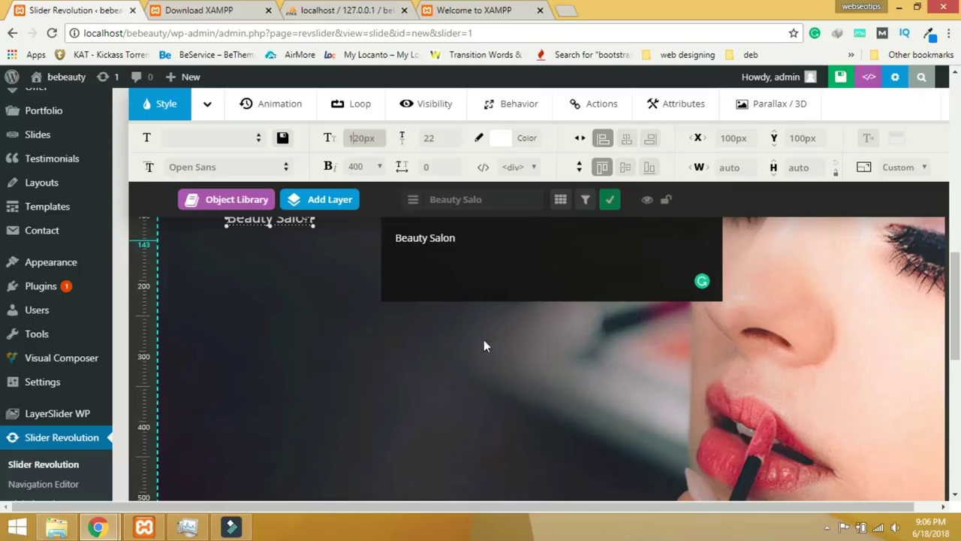
click(526, 370)
click(478, 250)
drag(473, 252, 355, 365)
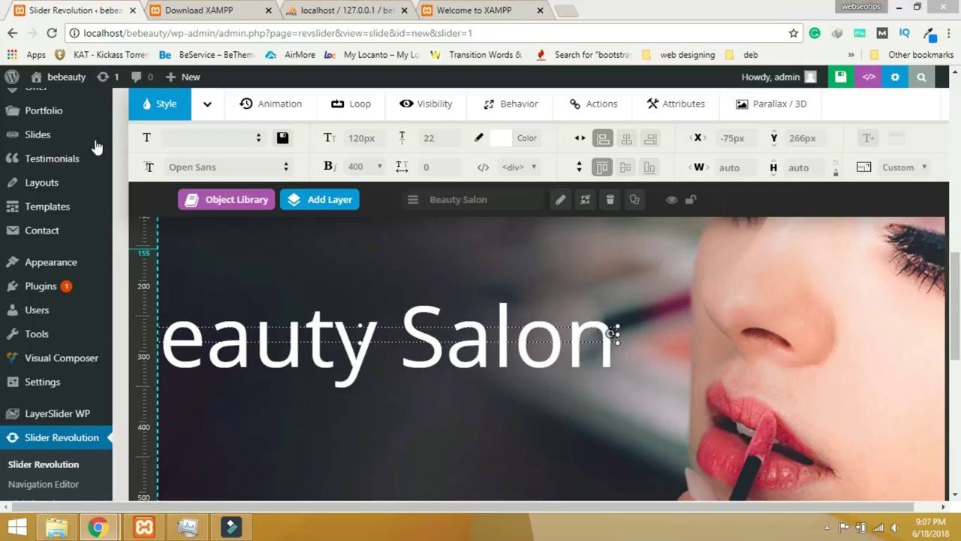
drag(407, 363, 317, 372)
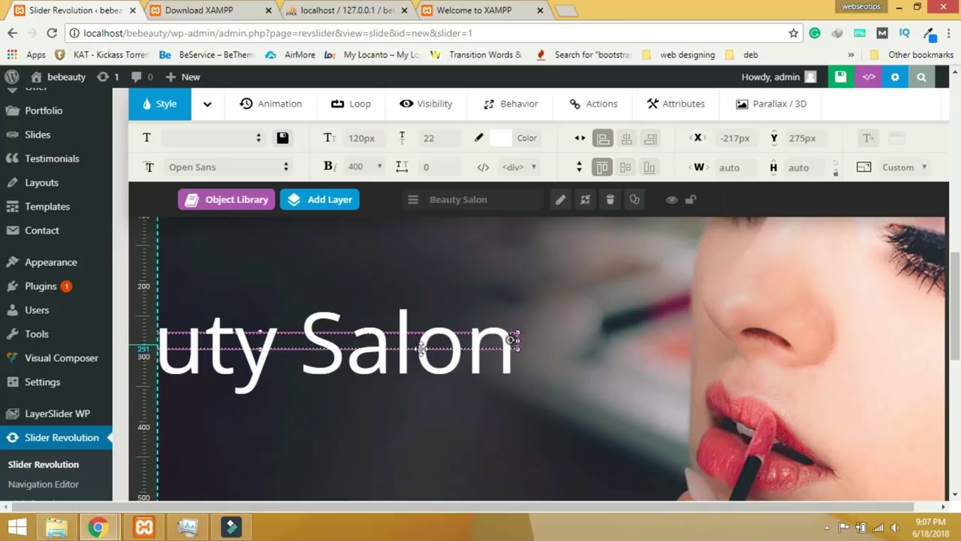
Align the headline to the left and vertically middle, fine-tuning its position.
click(604, 141)
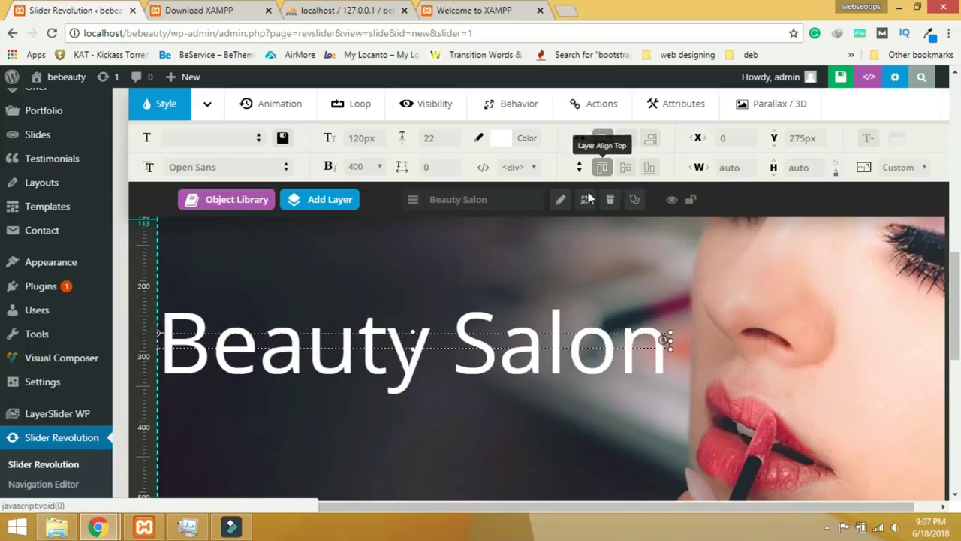
click(603, 167)
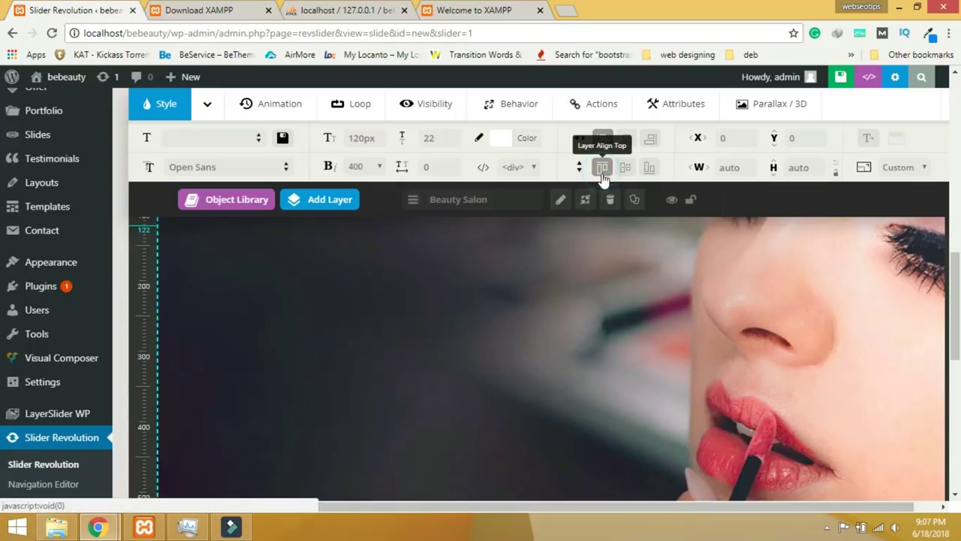
scroll(583, 286, down, 2)
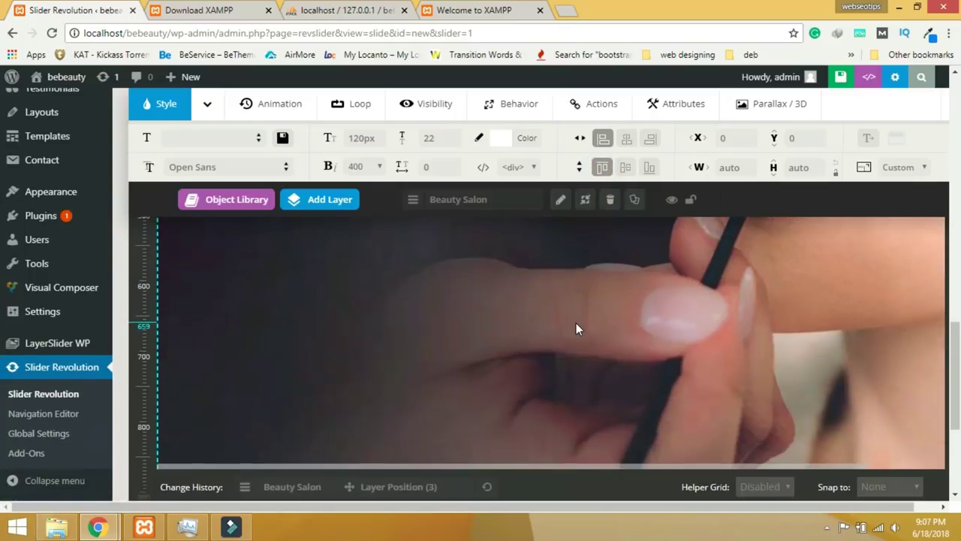
scroll(576, 323, up, 5)
scroll(576, 323, down, 2)
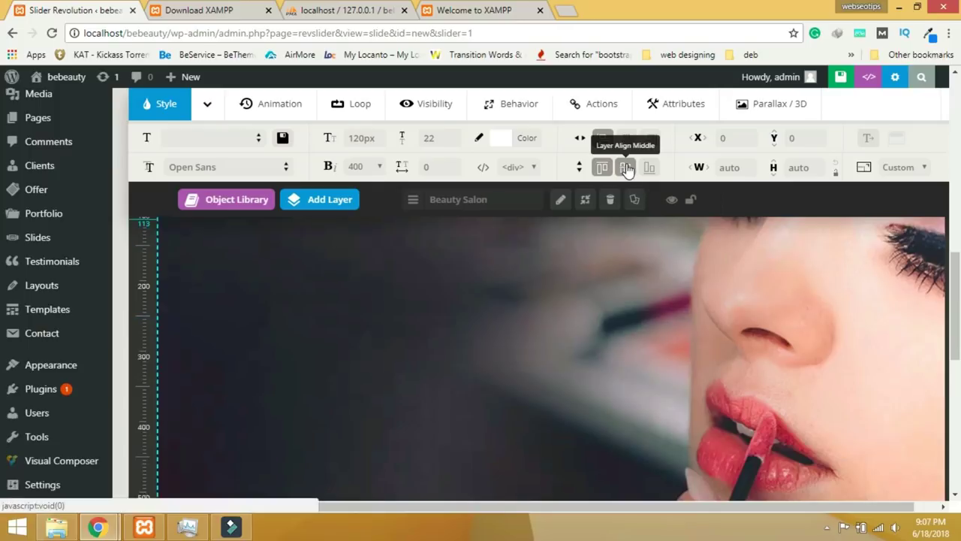
click(625, 166)
scroll(488, 377, down, 2)
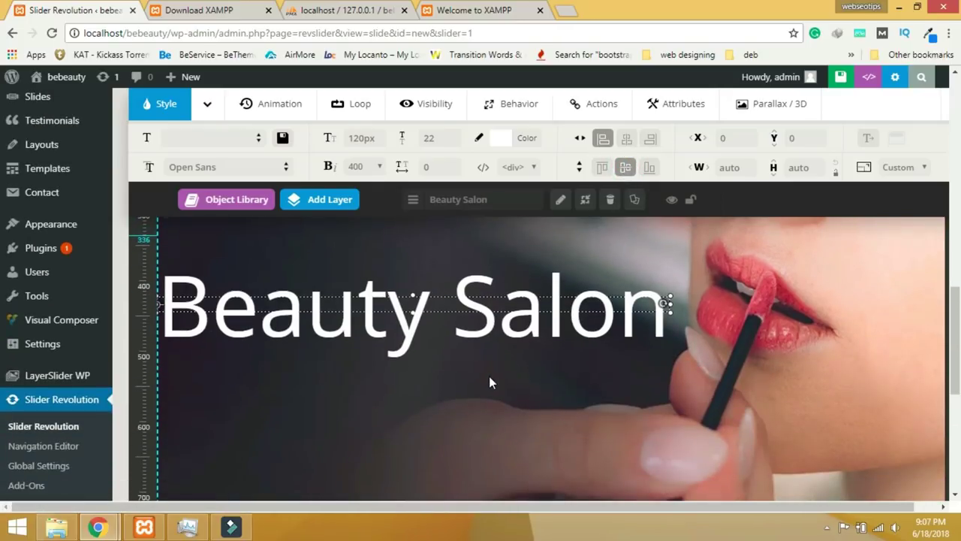
mouse_move(423, 339)
mouse_down()
mouse_move(82, 334)
mouse_move(230, 323)
mouse_move(426, 333)
mouse_up()
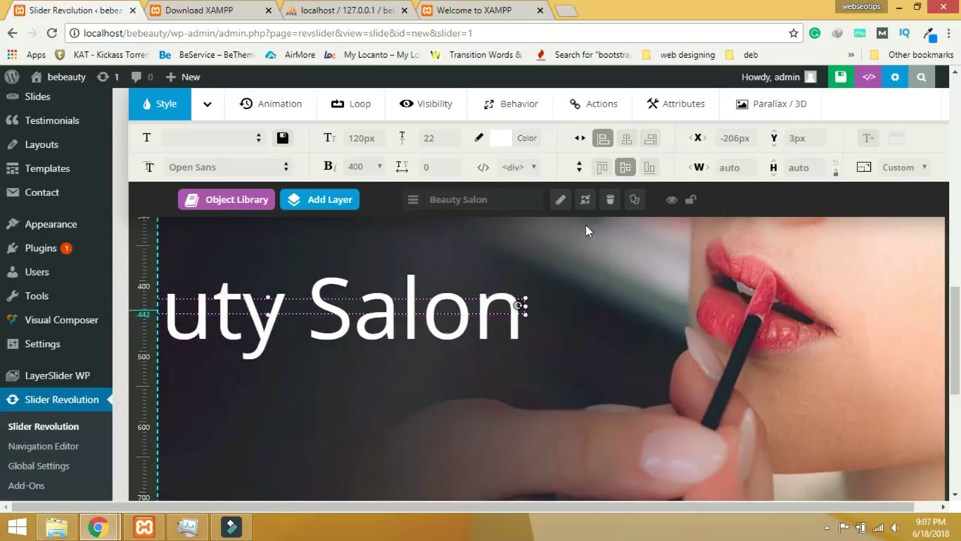
click(627, 169)
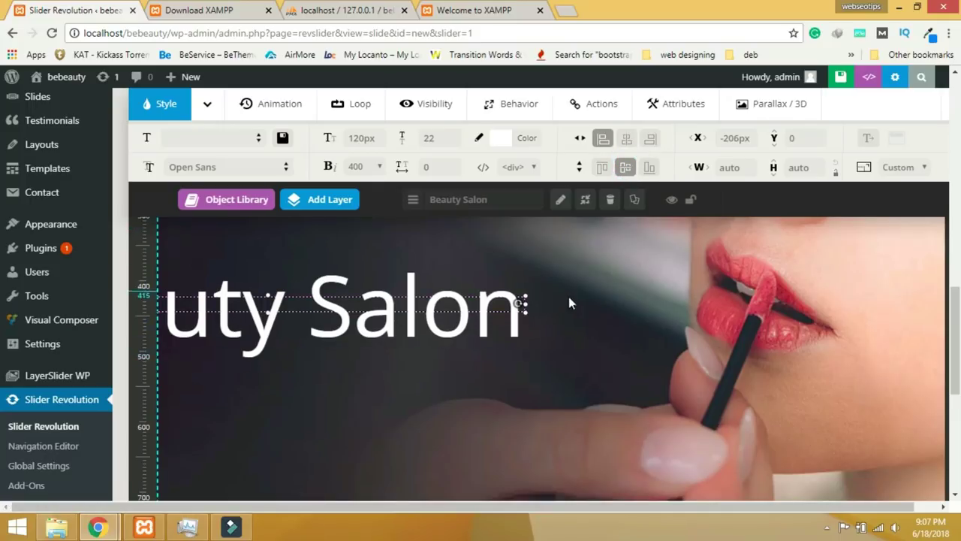
Add a second text layer reading 'Latest collection of 2018'.
mouse_move(323, 200)
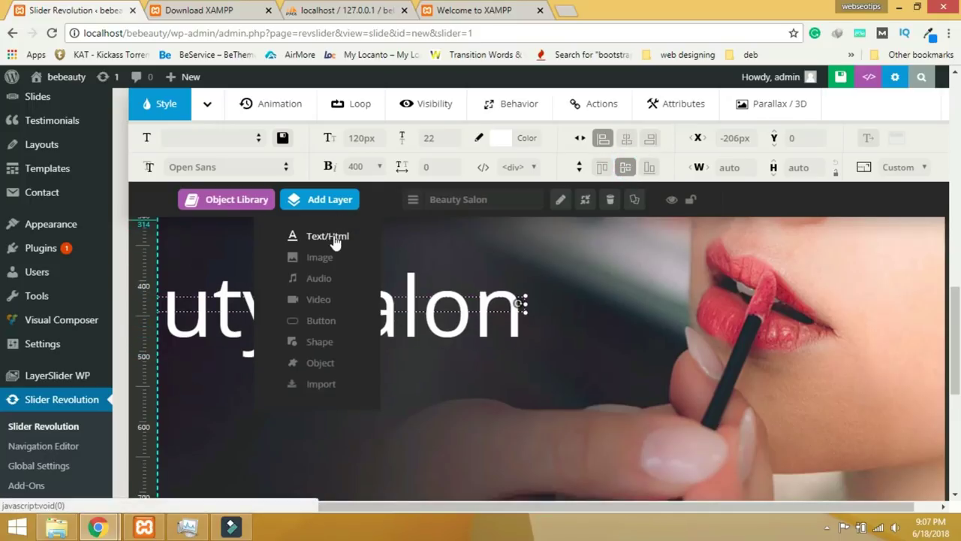
click(335, 238)
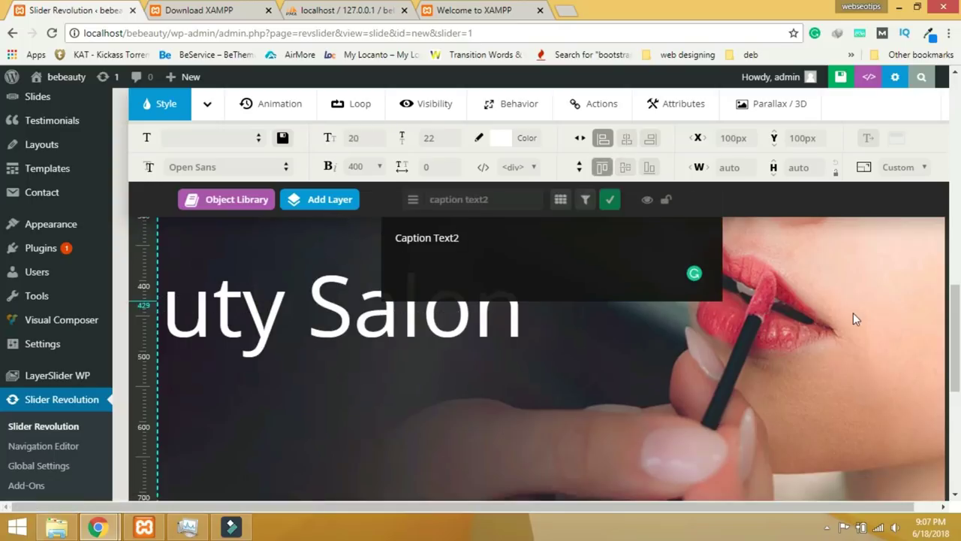
drag(461, 237, 378, 235)
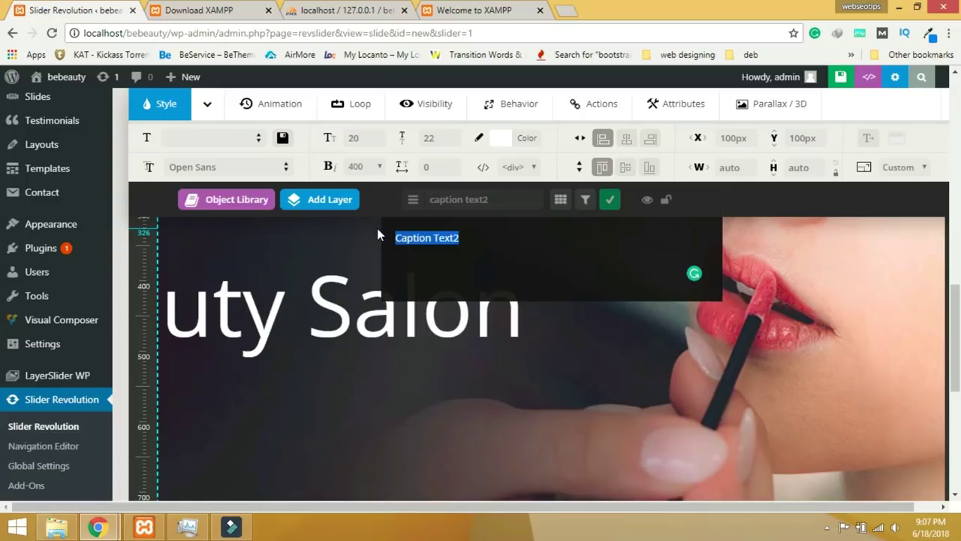
text(La)
text(es)
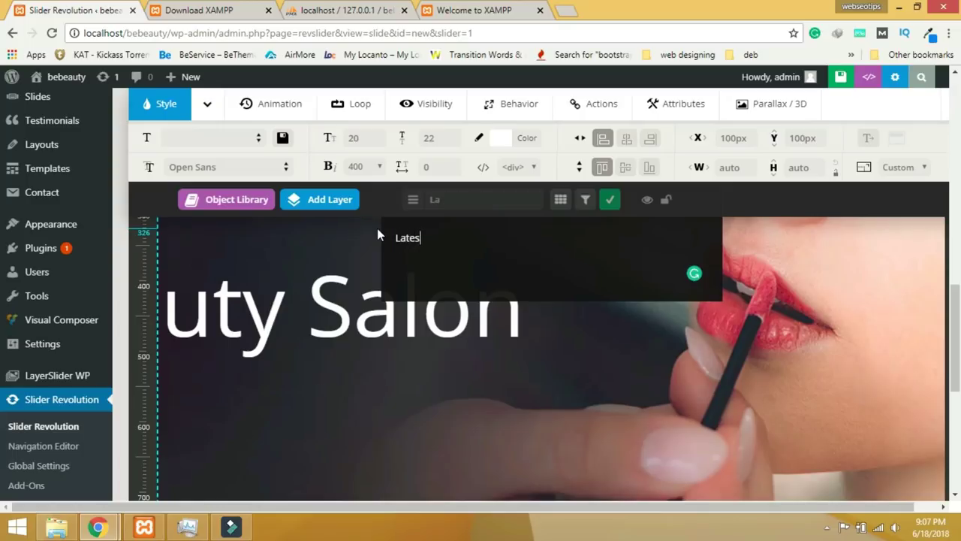
text(t collection )
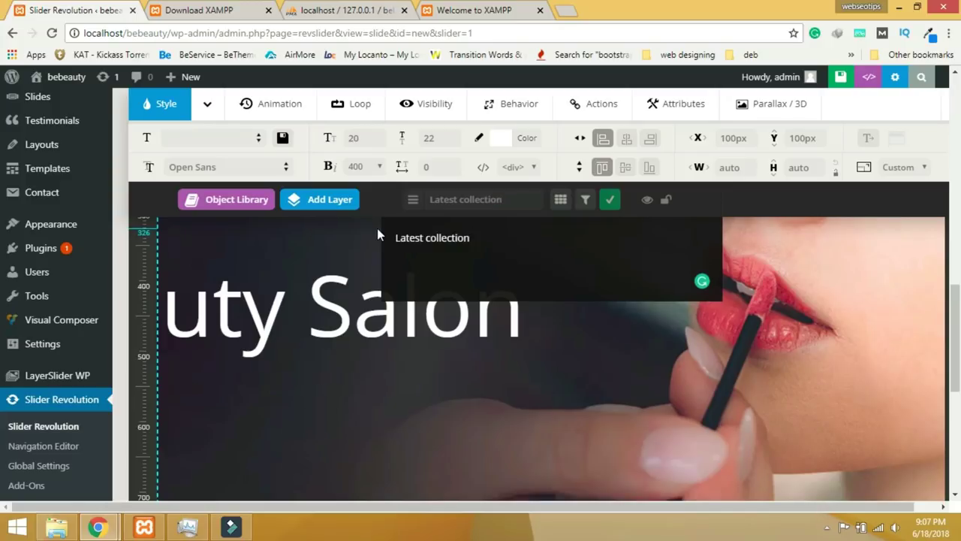
text(of 2018)
Set the subheading to 40px, place it beneath the headline, and save the slide.
click(354, 138)
click(369, 136)
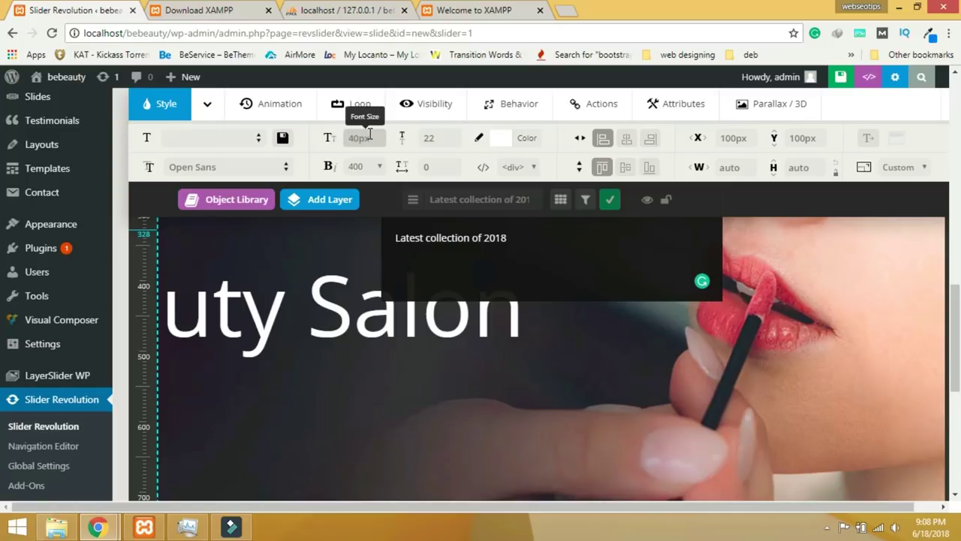
click(613, 374)
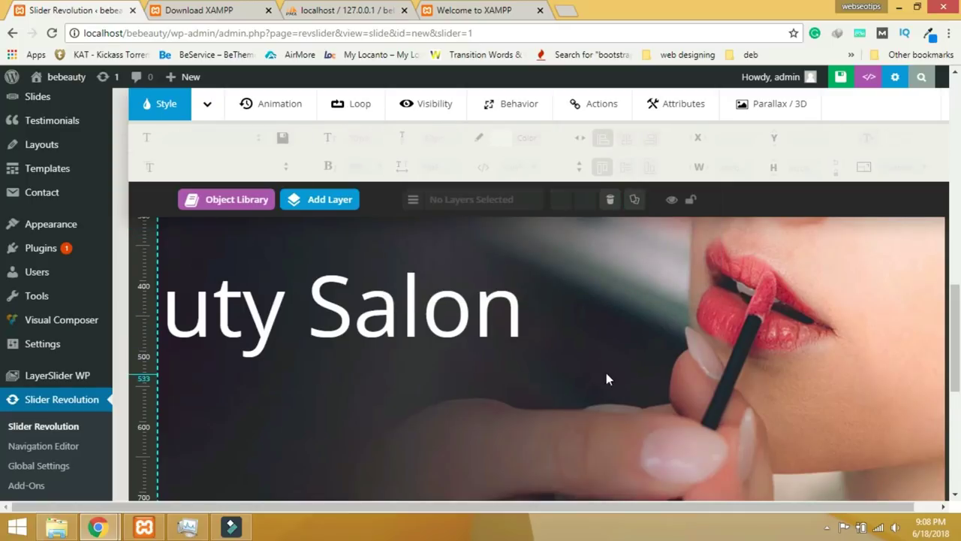
scroll(592, 377, up, 3)
drag(368, 325, 219, 395)
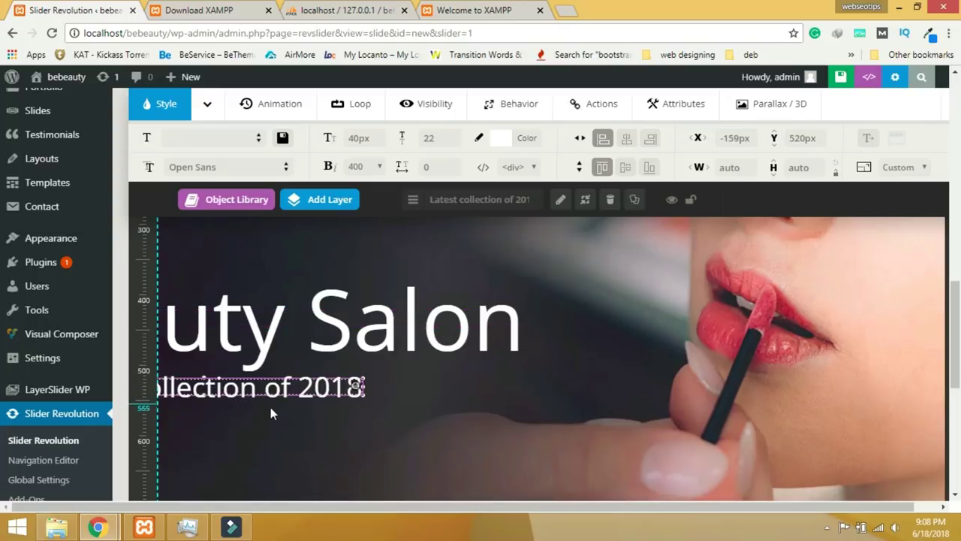
drag(274, 394, 305, 396)
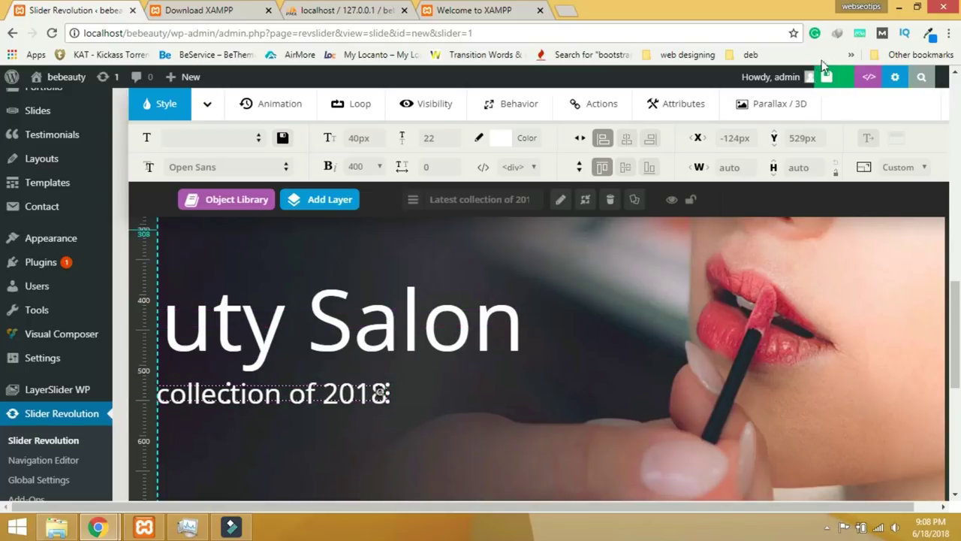
click(829, 79)
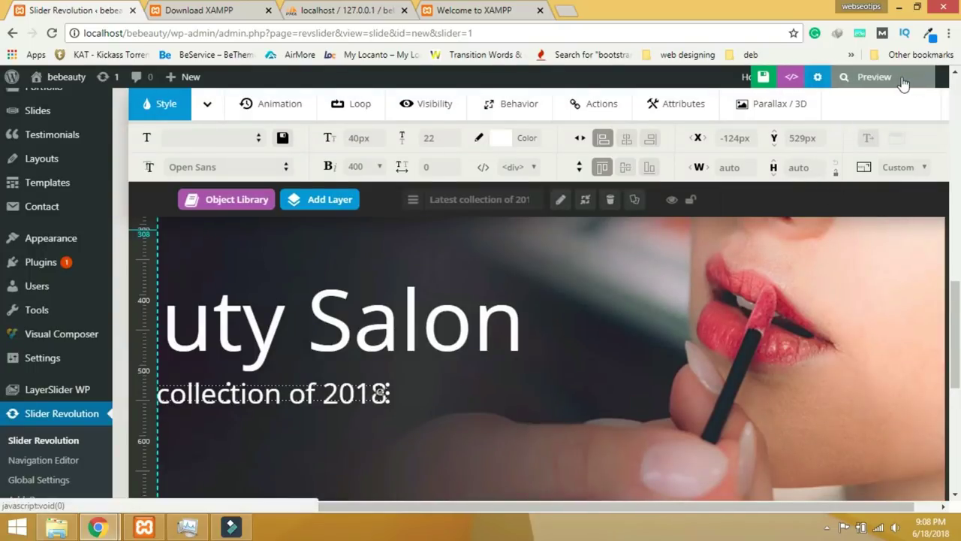
Preview slide #1, then add a blank second slide to the home slider.
click(901, 80)
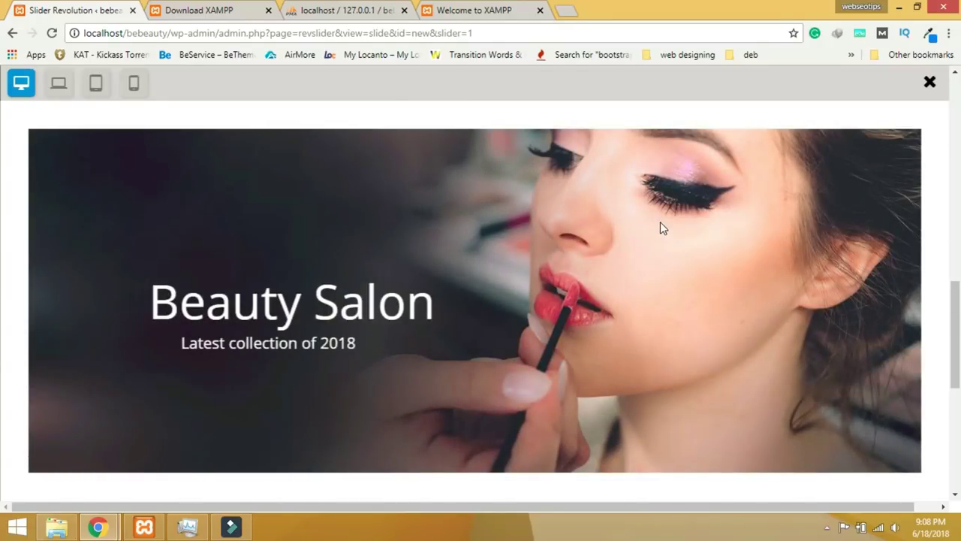
click(934, 85)
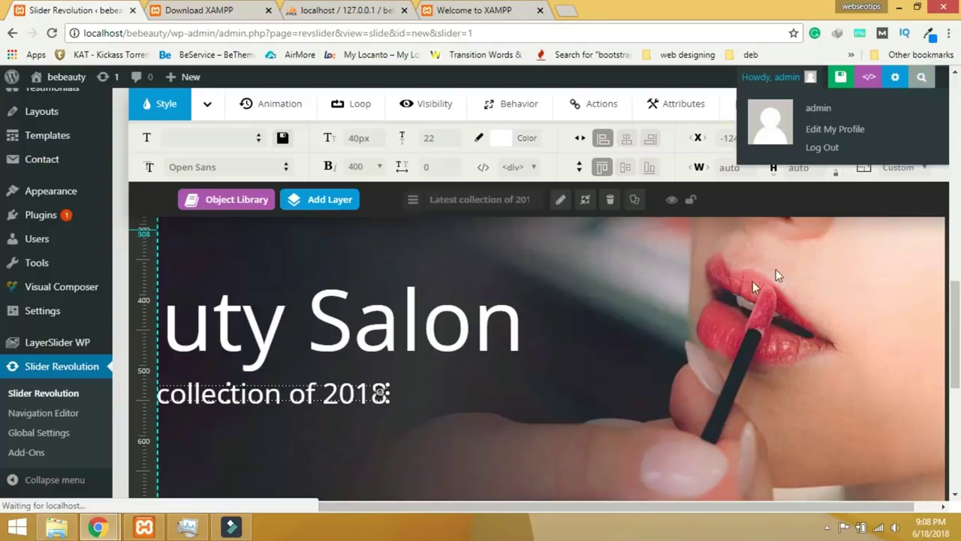
scroll(543, 406, up, 10)
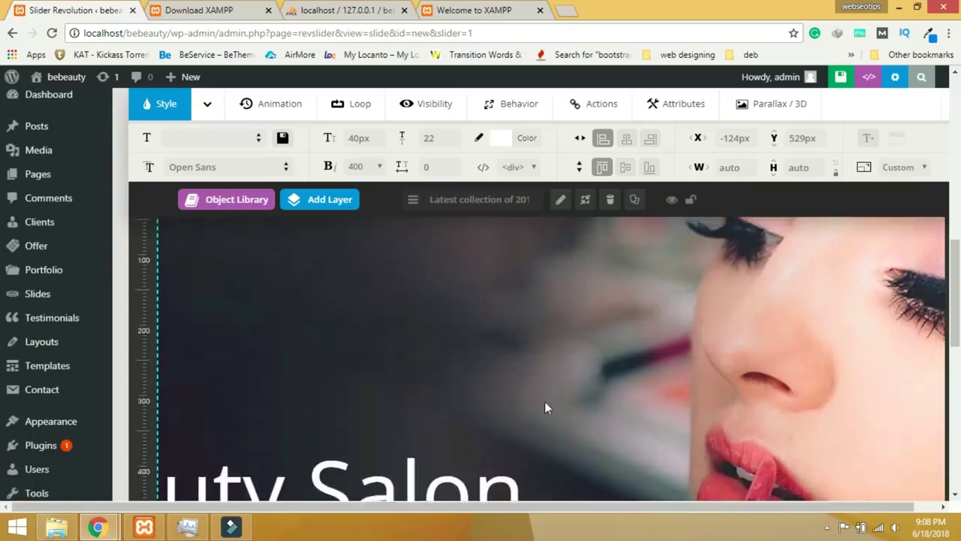
scroll(563, 189, up, 4)
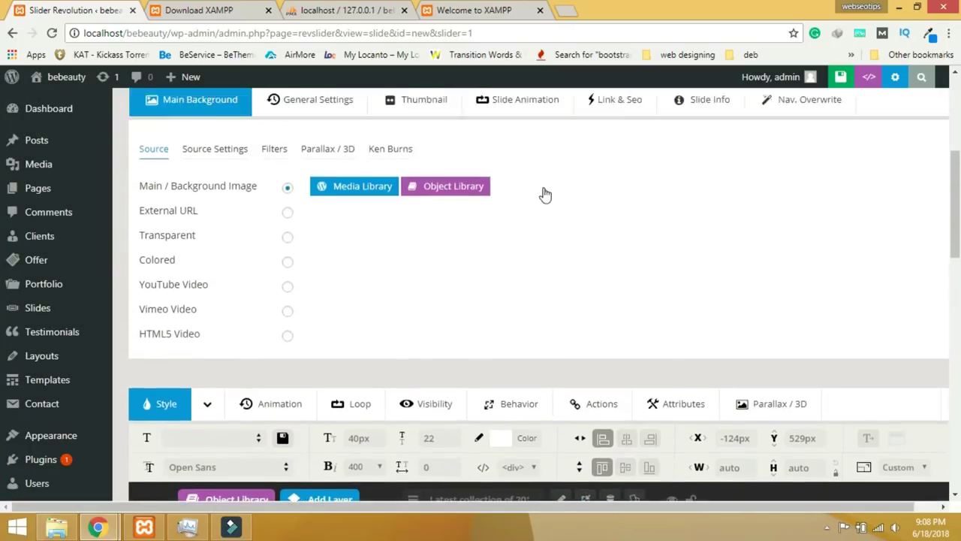
mouse_move(456, 136)
click(430, 139)
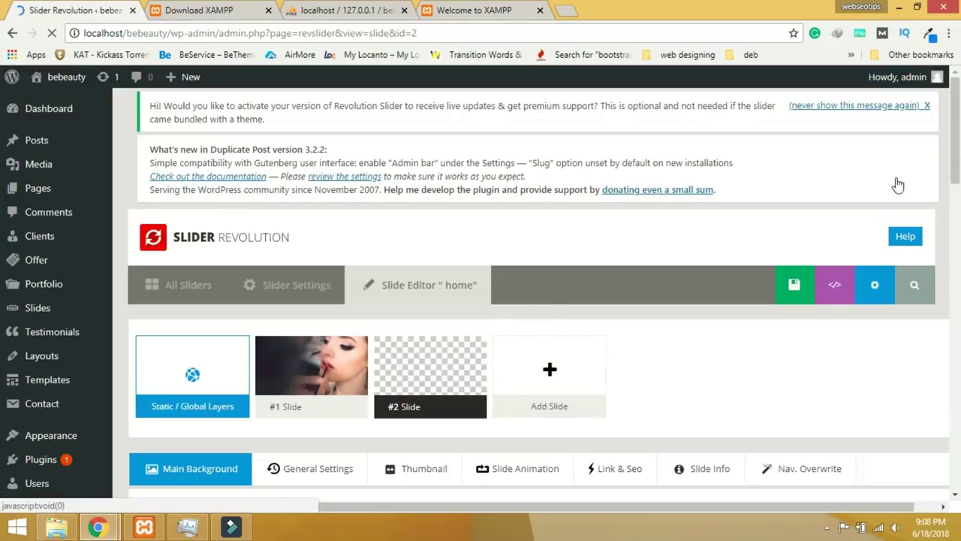
Set slide #2's main background image to 2.jpg from the Media Library.
scroll(356, 393, down, 3)
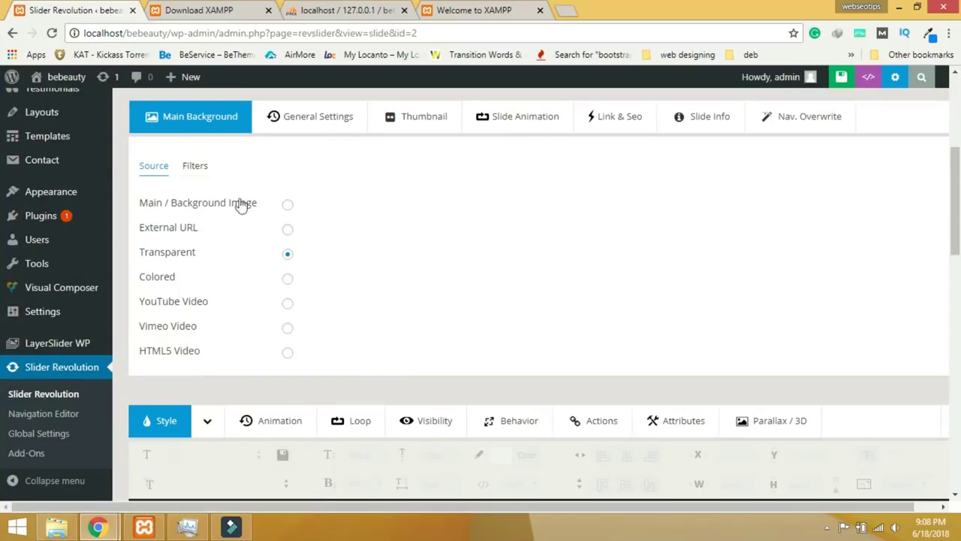
click(288, 207)
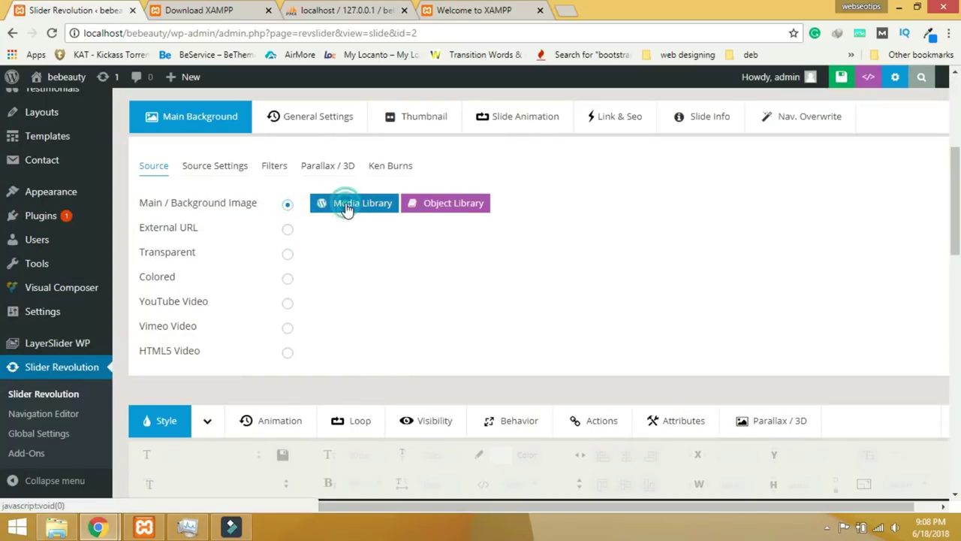
click(345, 207)
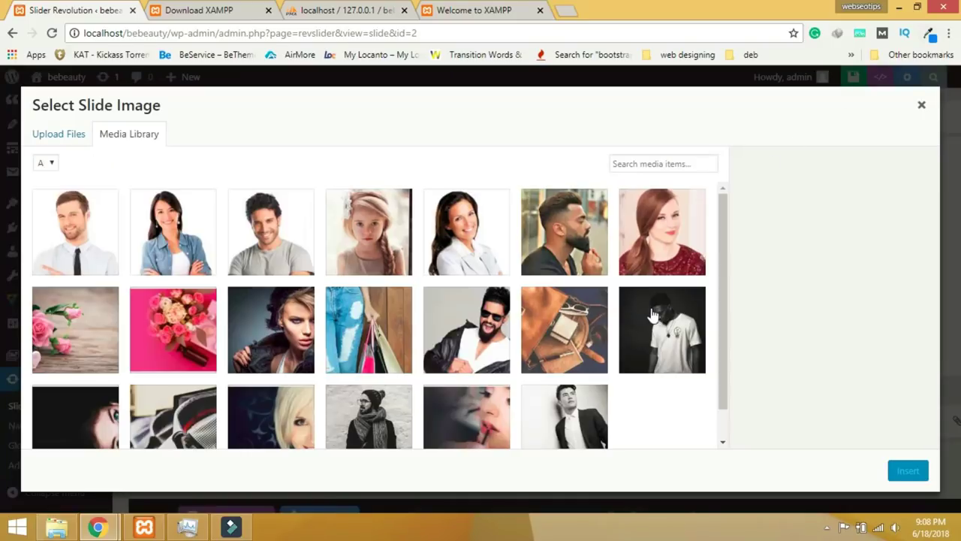
scroll(641, 363, down, 1)
click(304, 383)
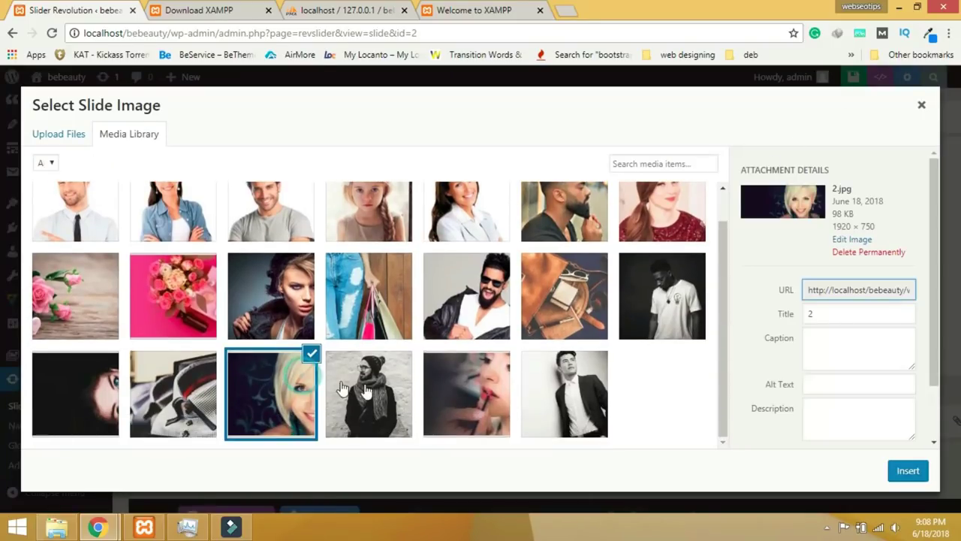
click(905, 473)
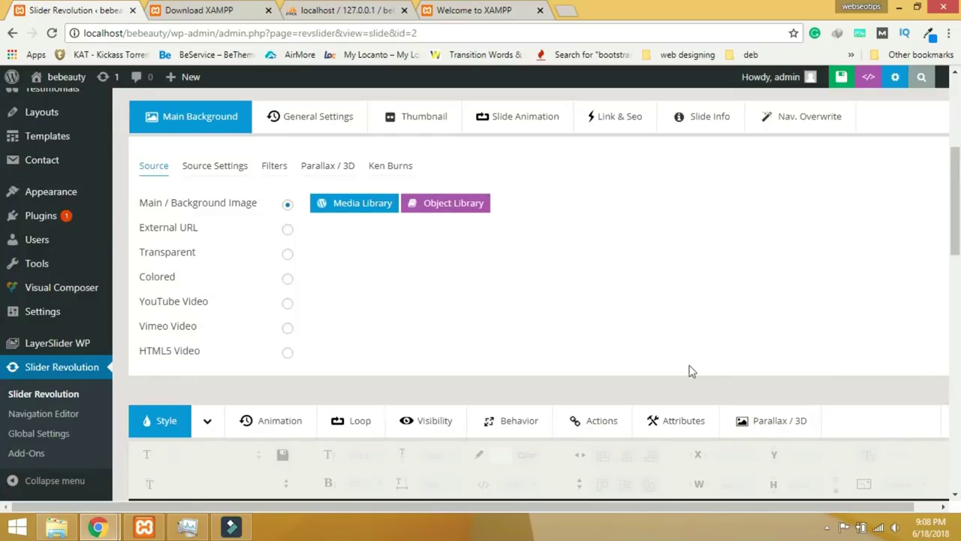
scroll(611, 358, down, 4)
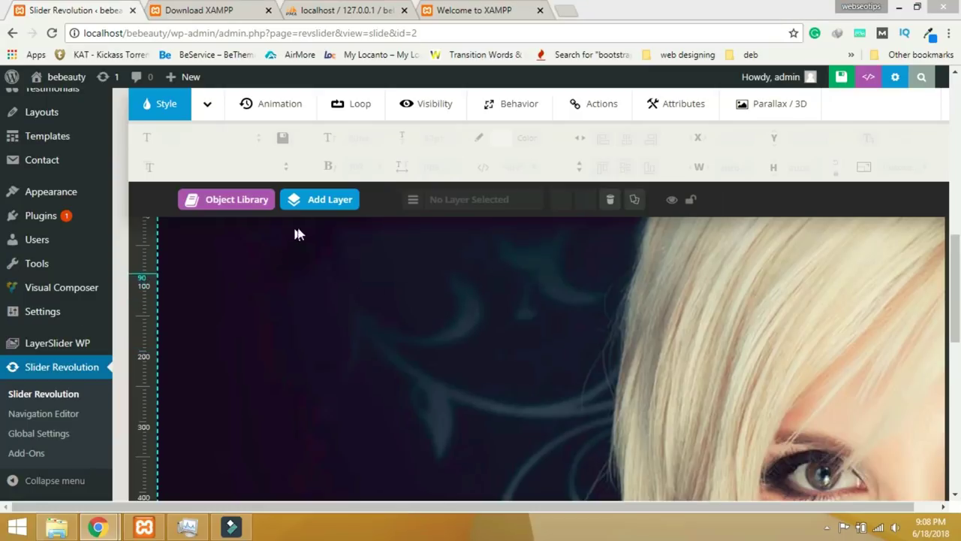
Add a text layer to slide #2 reading 'Best Style', correcting the typo.
mouse_move(305, 200)
click(326, 237)
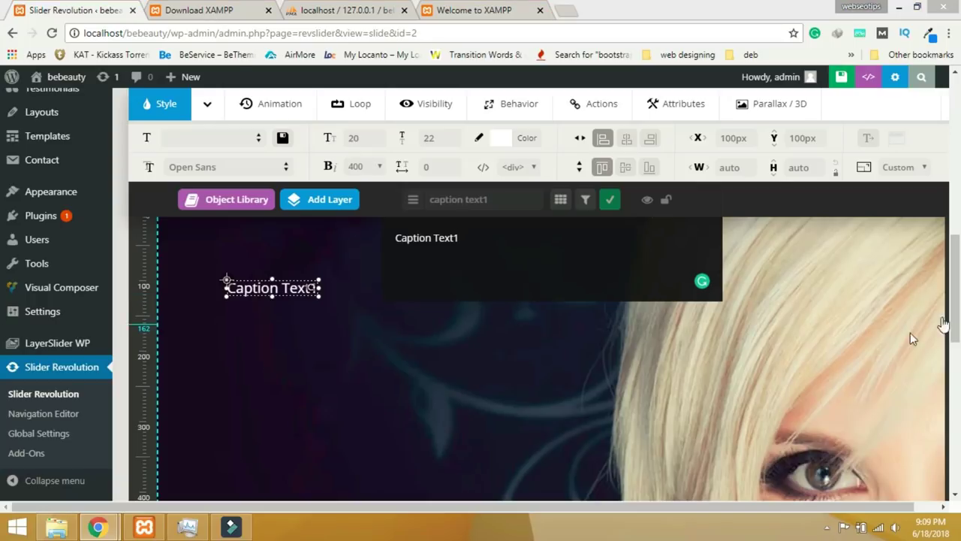
drag(463, 237, 317, 238)
text(Best)
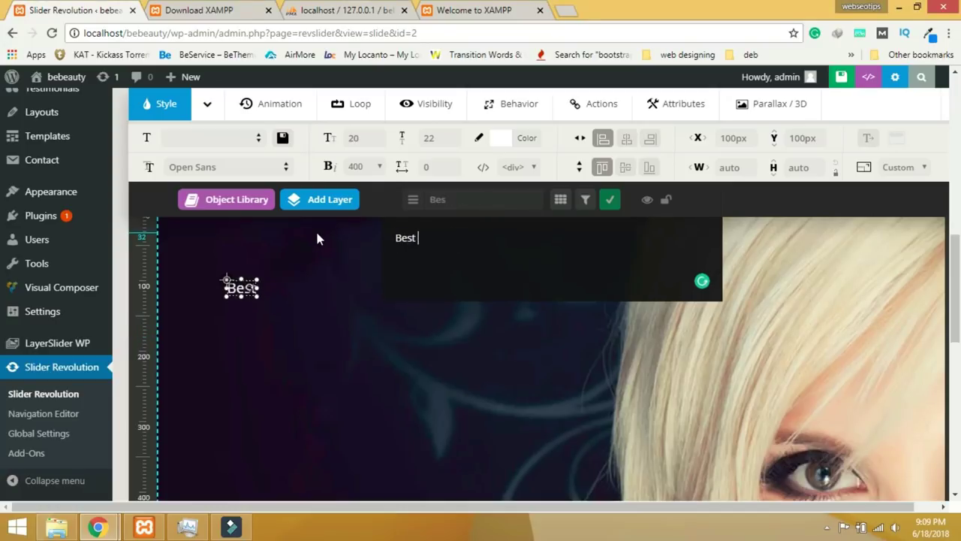
text( St)
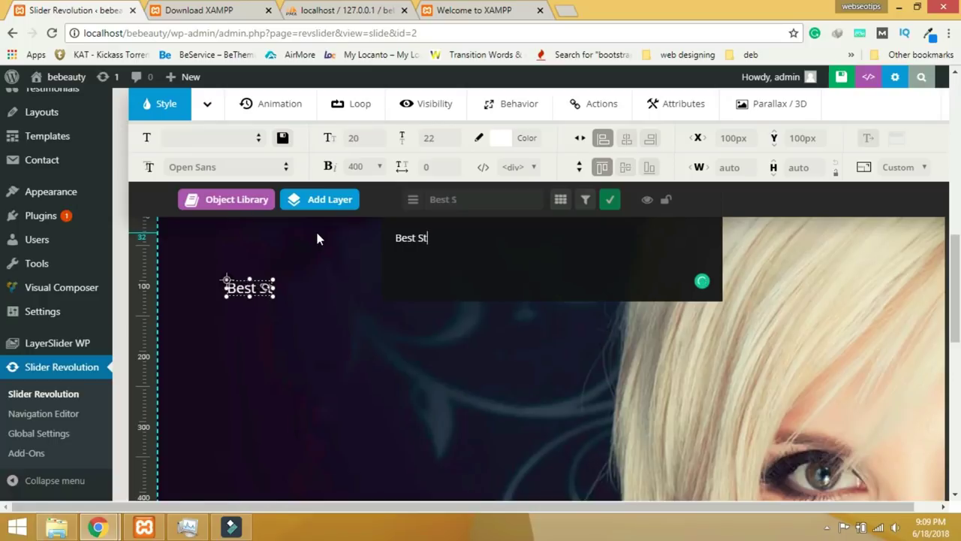
text(le)
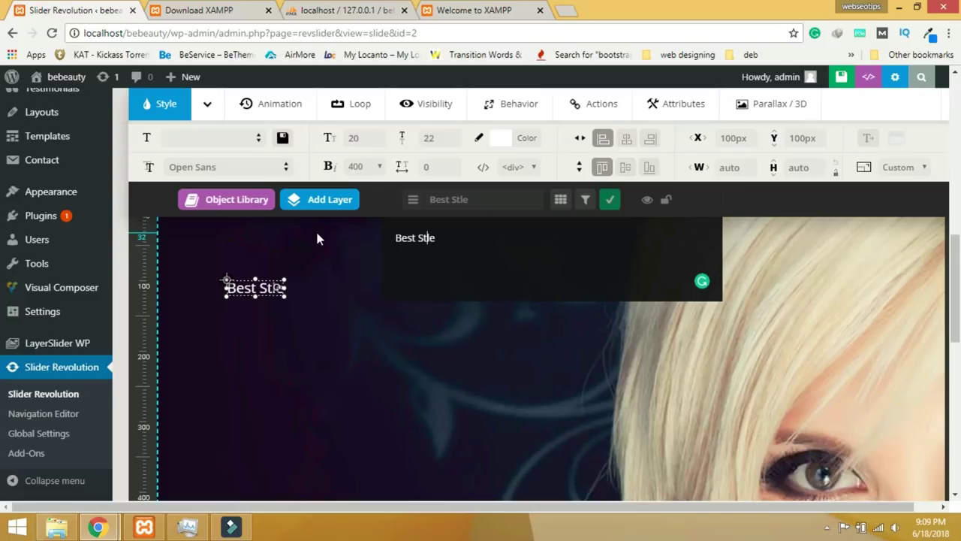
key(Left)
key(Left)
text(y)
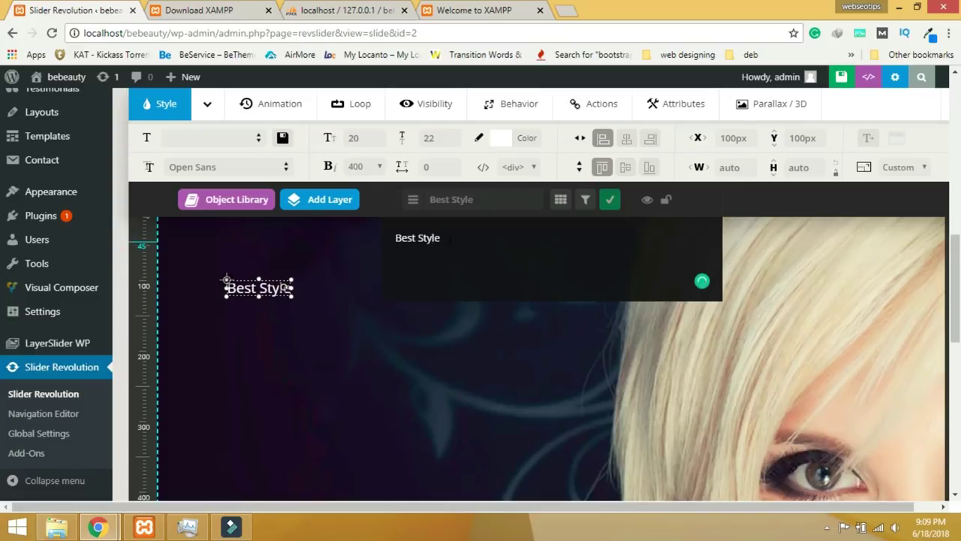
drag(451, 238, 347, 232)
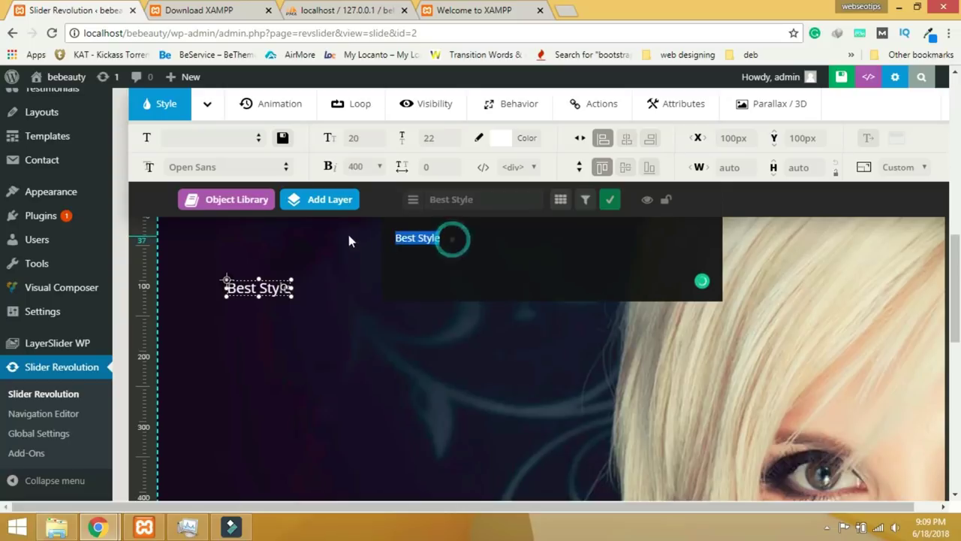
Make Best Style 120px, align it middle and left, then shift it slightly left.
click(359, 138)
click(349, 137)
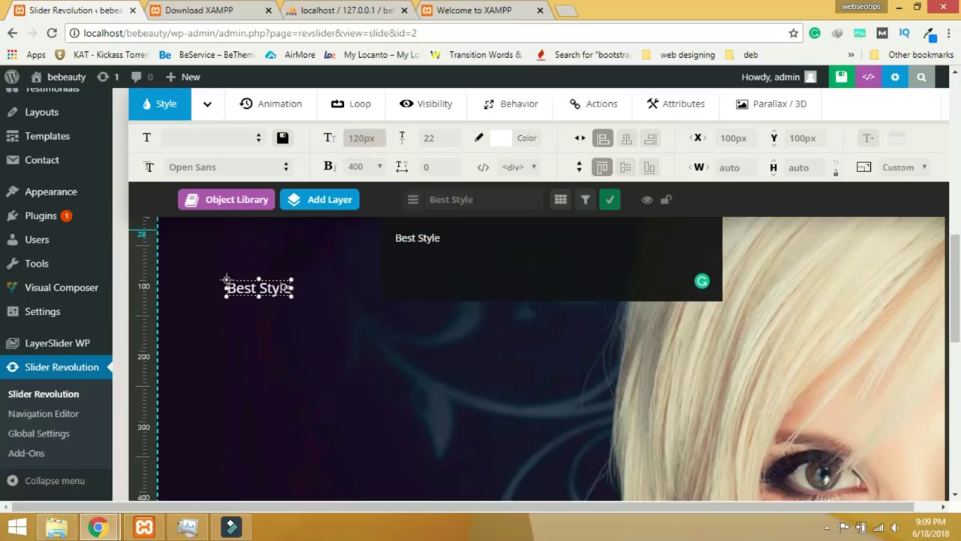
text(1)
click(594, 340)
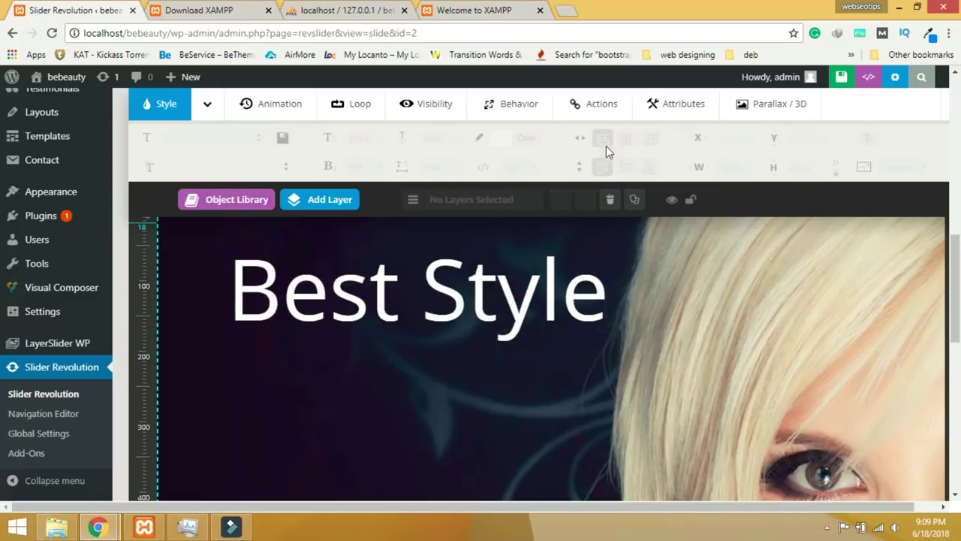
click(426, 296)
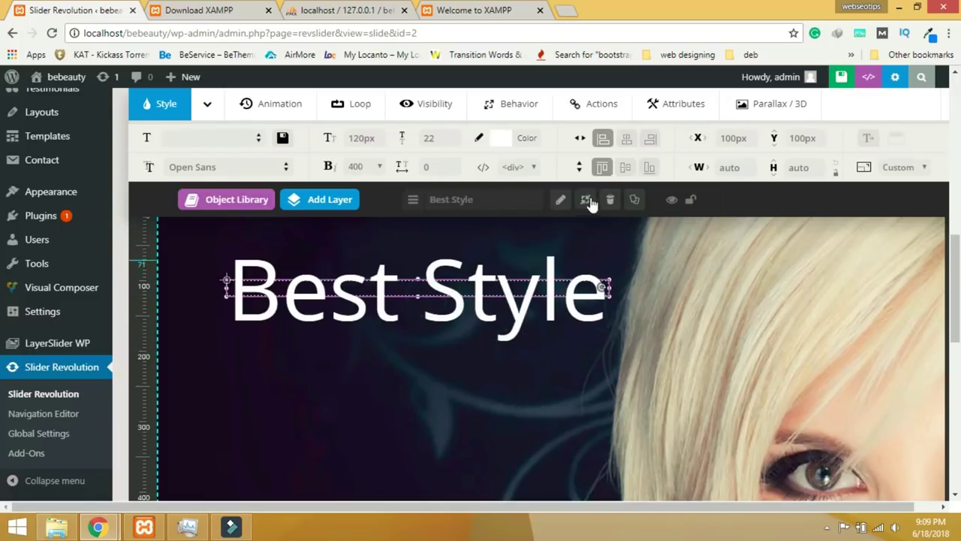
click(626, 169)
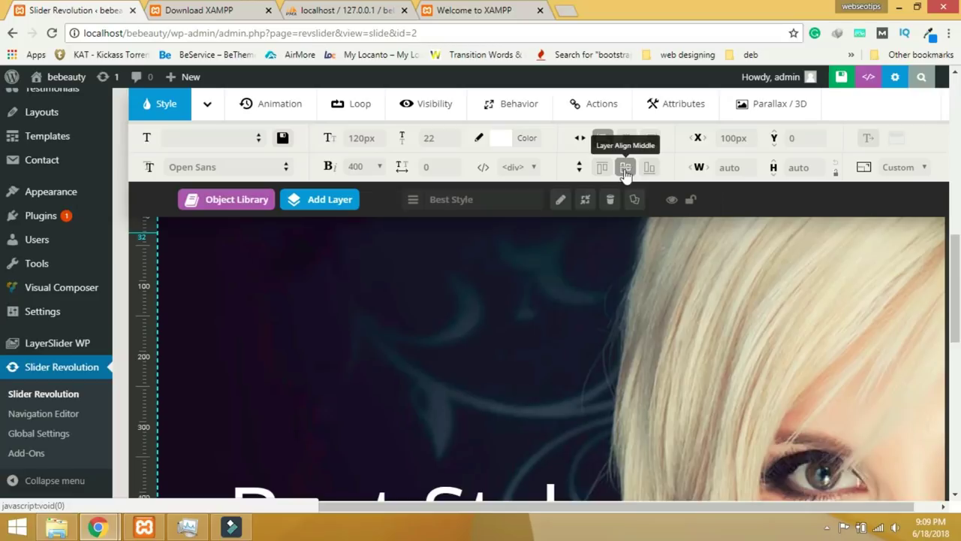
click(602, 137)
scroll(527, 337, down, 4)
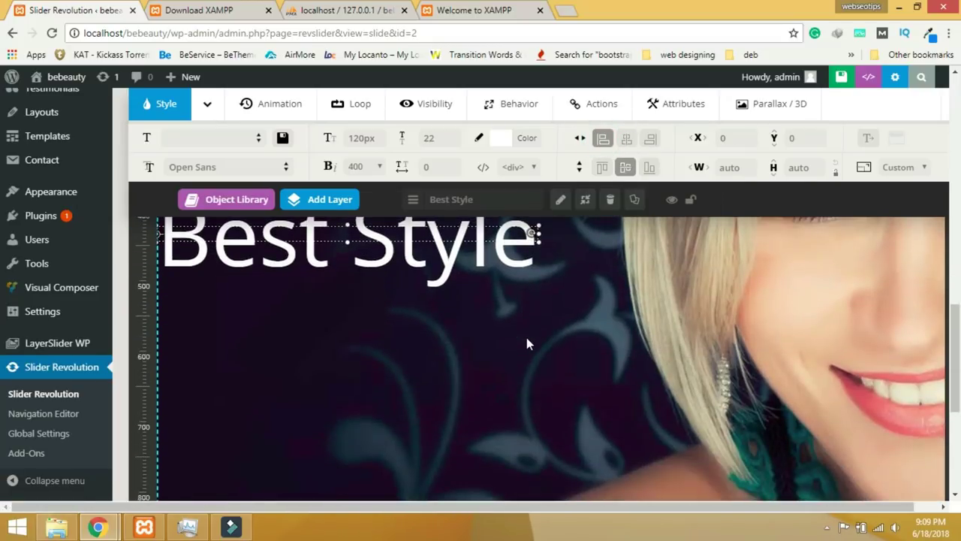
scroll(526, 344, up, 2)
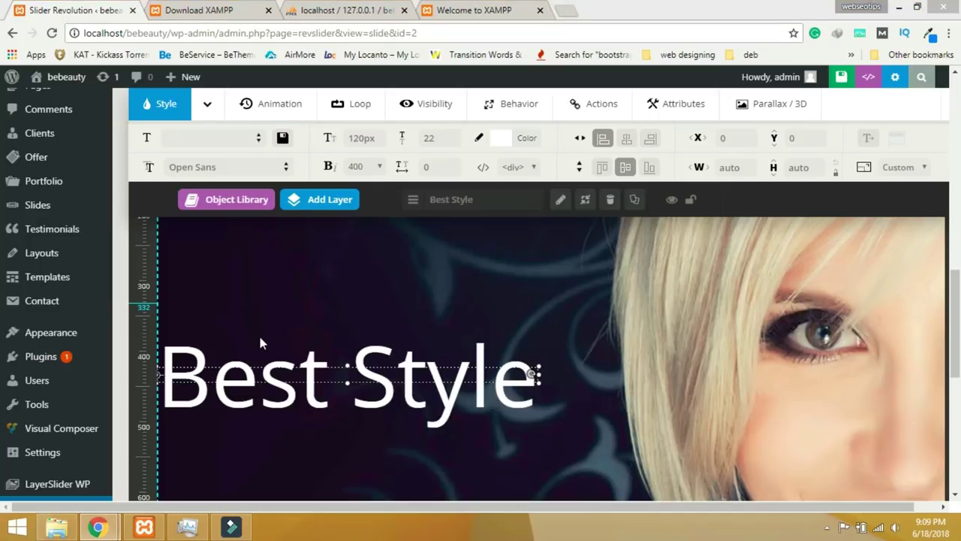
drag(311, 401, 255, 397)
Add a second text layer to slide 2 reading 'some random text'.
mouse_move(325, 201)
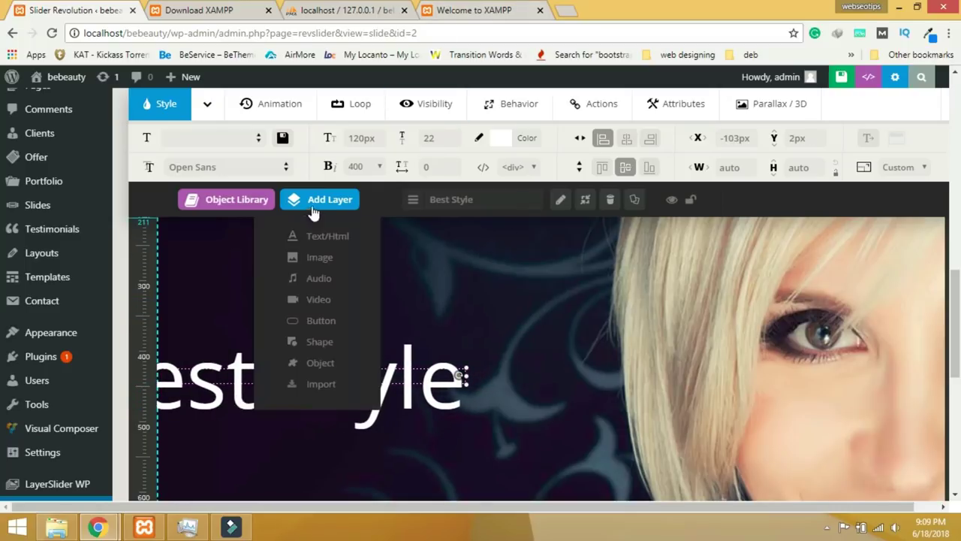
click(316, 237)
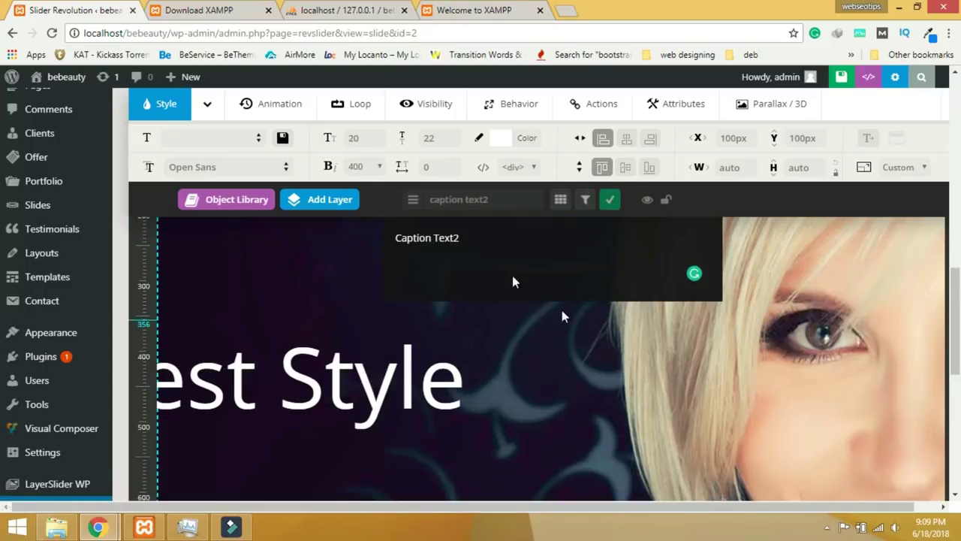
double_click(486, 237)
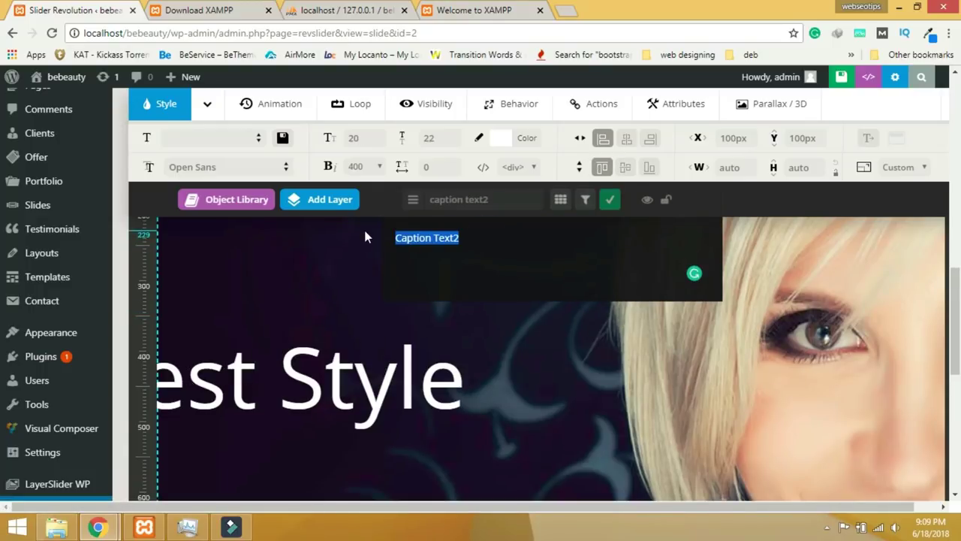
text(be)
key(BackSpace)
key(BackSpace)
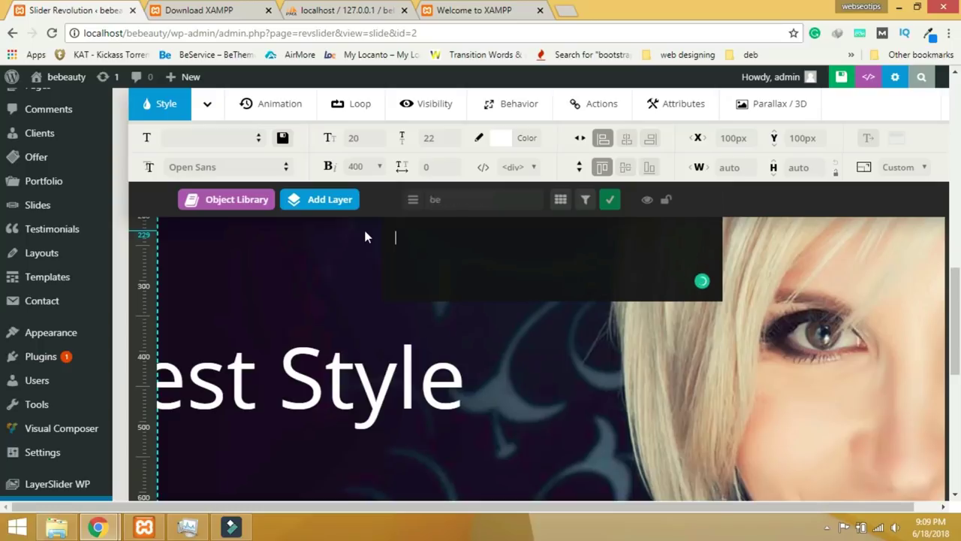
text(some random text)
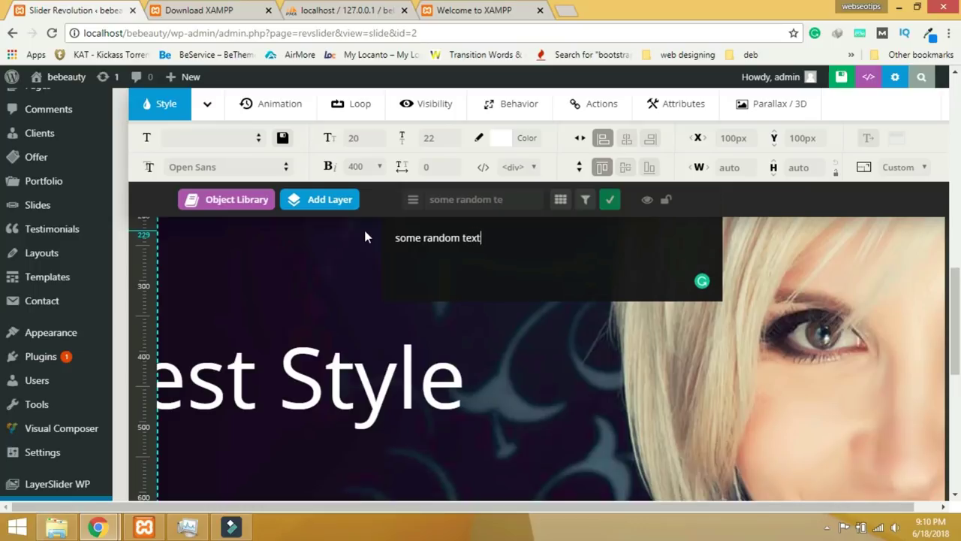
Enlarge the subheading to 40px, move it beneath the Style headline, and save the slide.
double_click(351, 137)
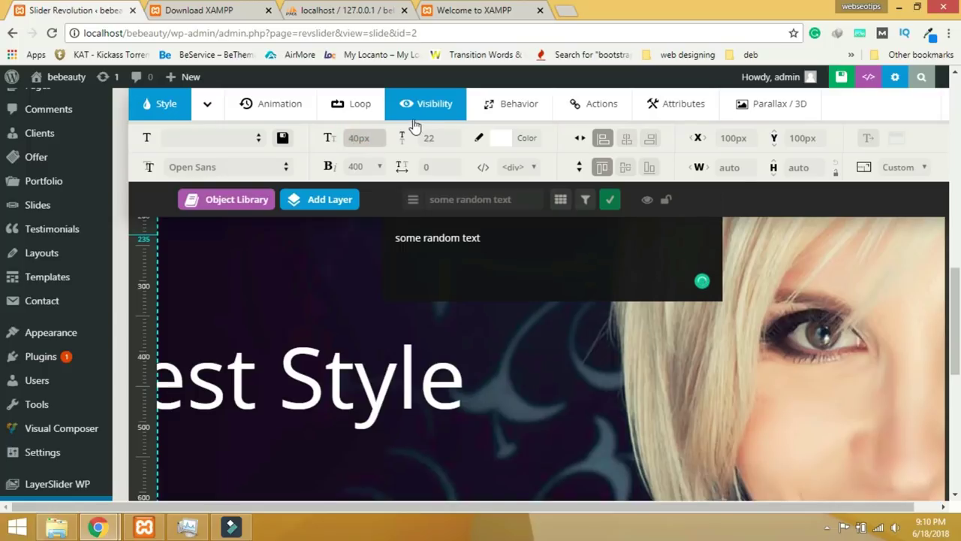
click(525, 322)
scroll(527, 323, up, 3)
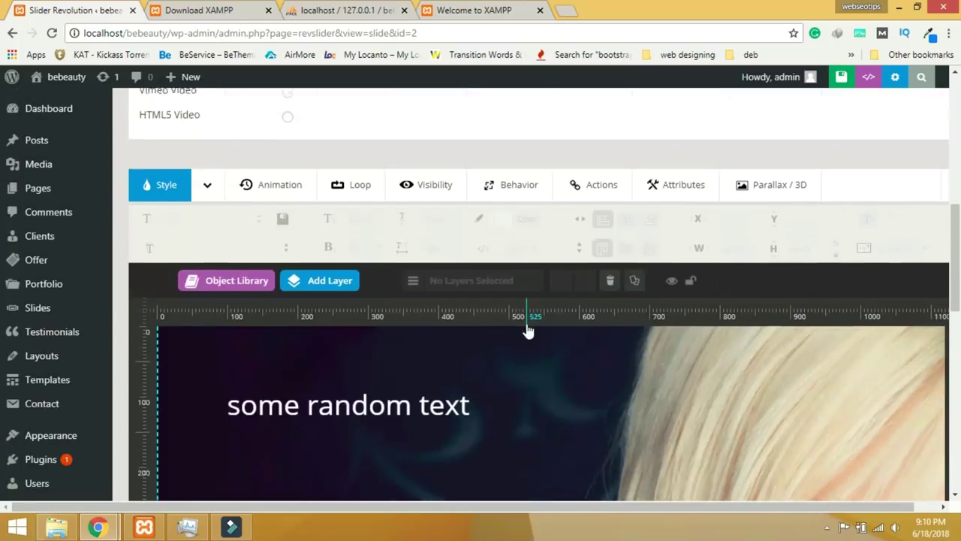
scroll(526, 326, down, 3)
drag(362, 256, 305, 362)
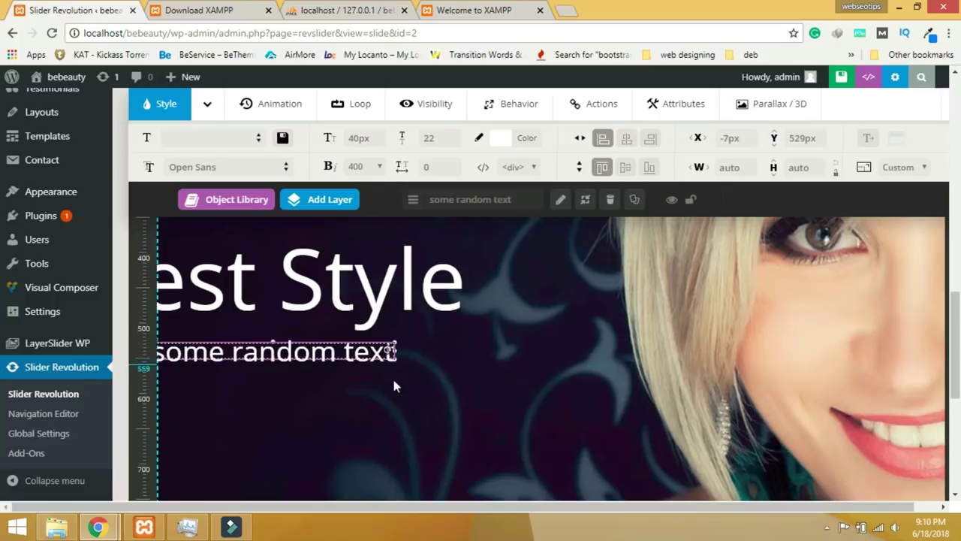
click(825, 81)
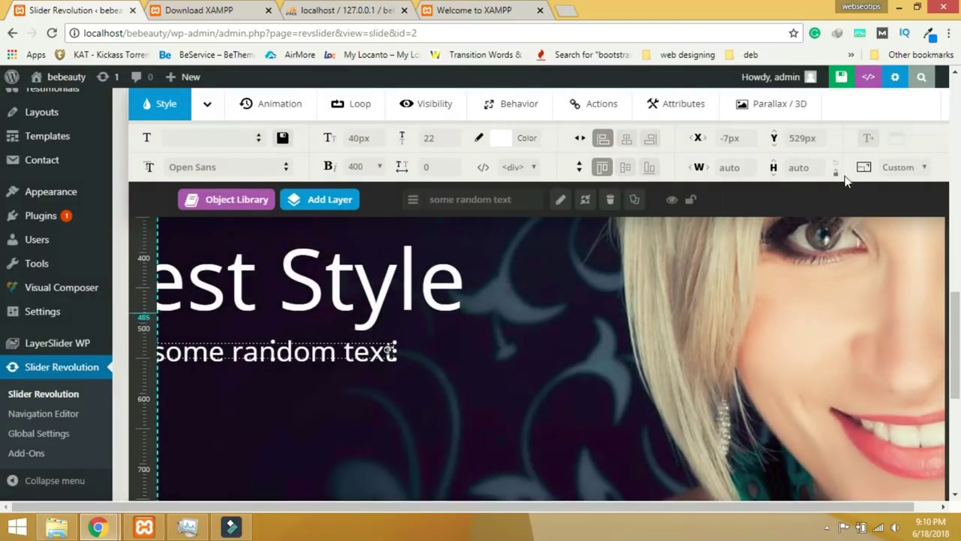
scroll(587, 317, up, 5)
scroll(429, 160, up, 5)
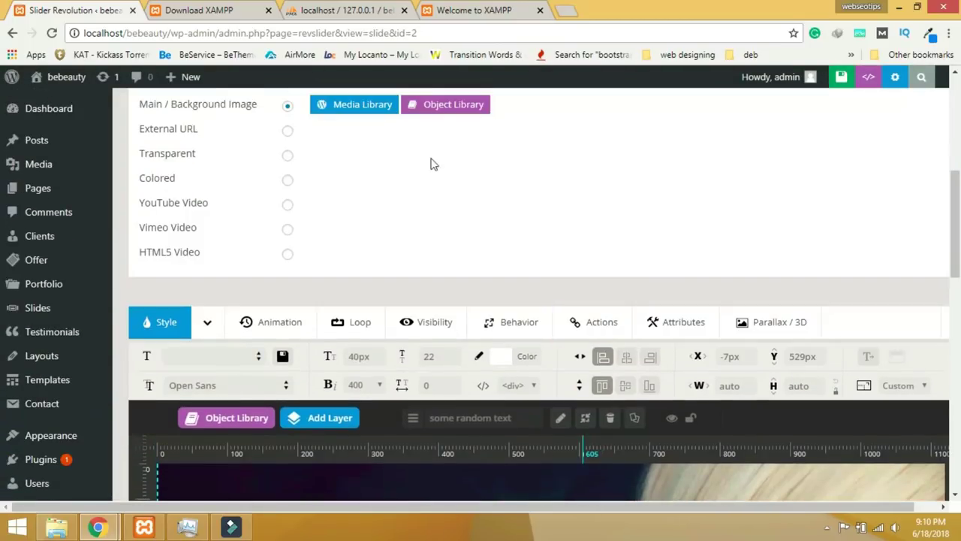
Add a blank third slide with 3.jpg from the Media Library as its background.
mouse_move(550, 202)
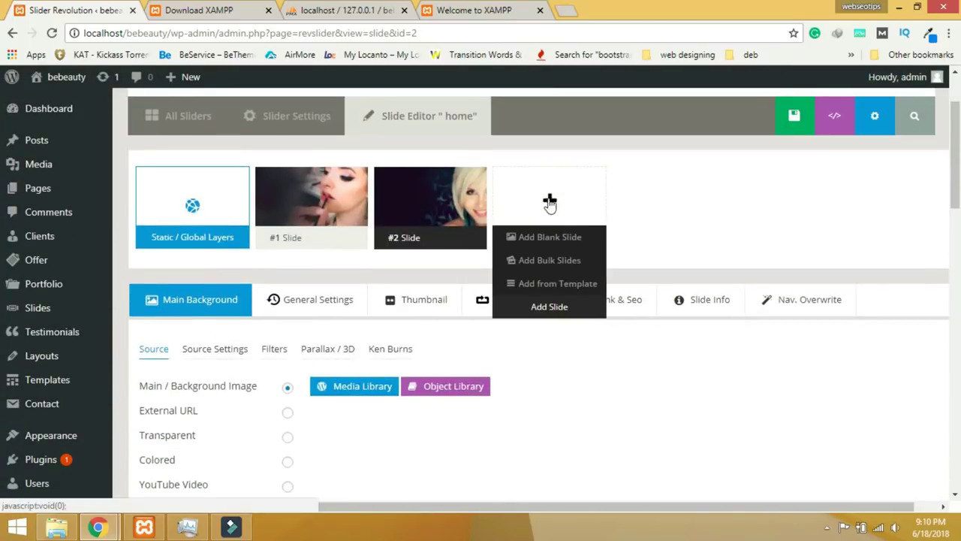
click(550, 236)
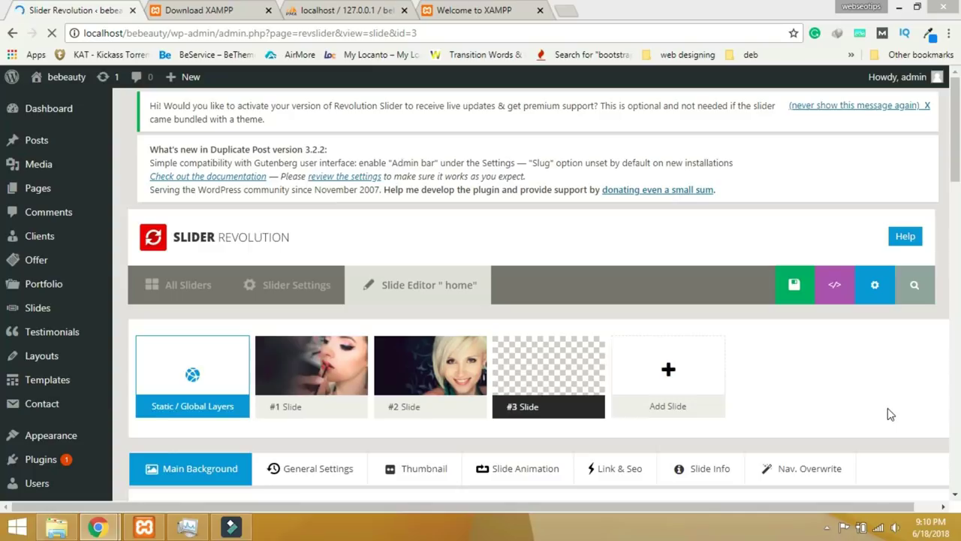
scroll(593, 406, down, 3)
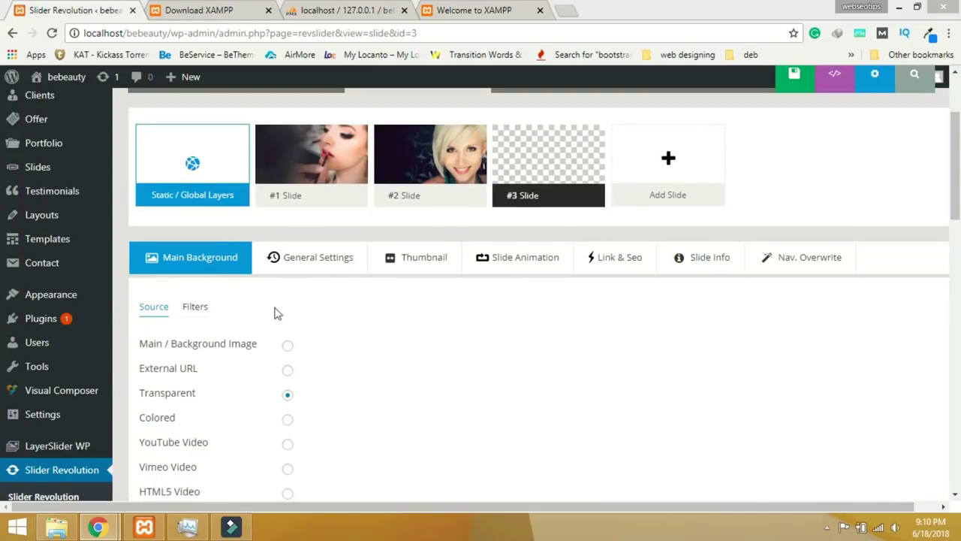
click(287, 347)
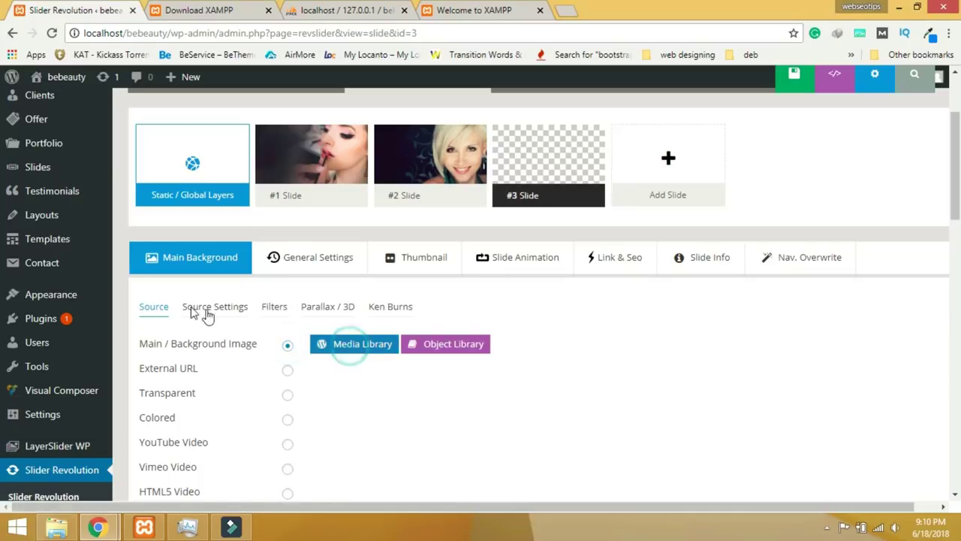
click(350, 343)
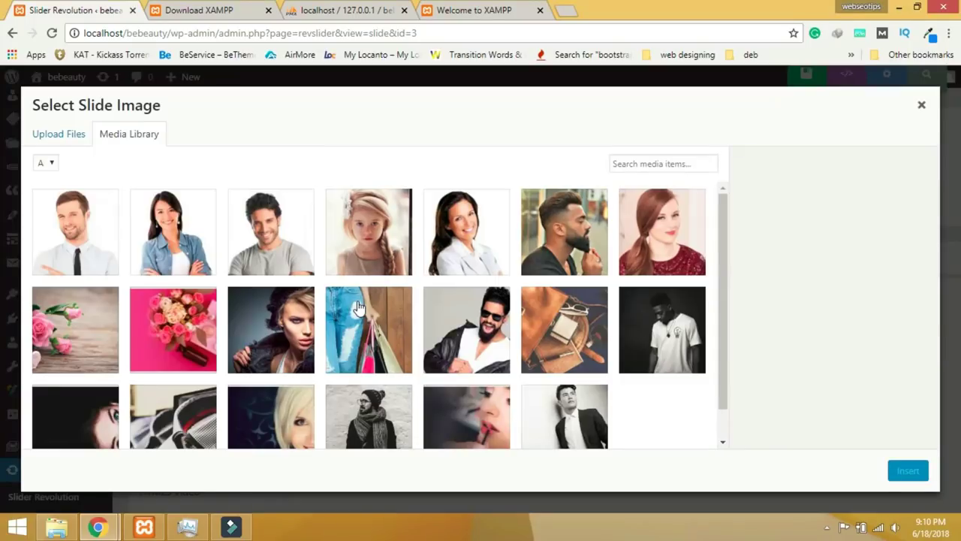
click(105, 424)
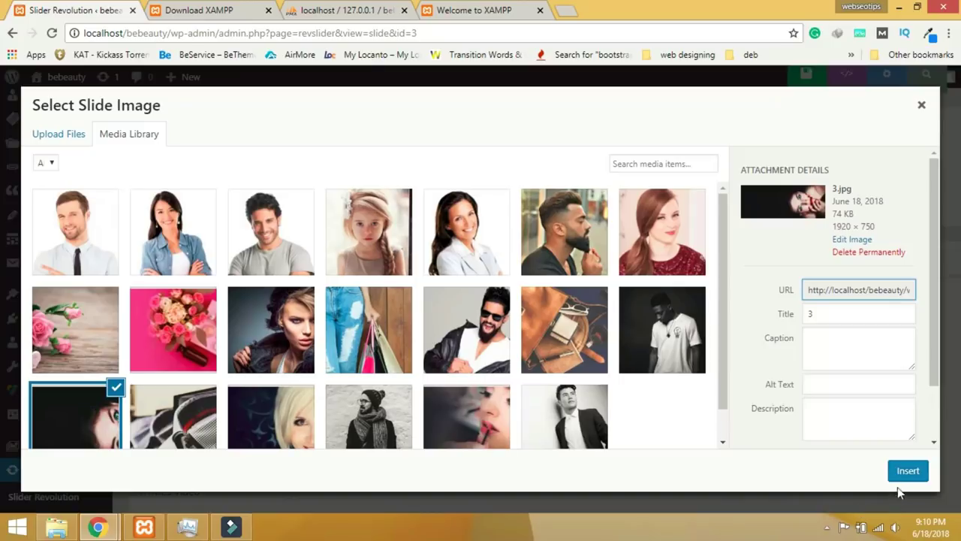
click(906, 473)
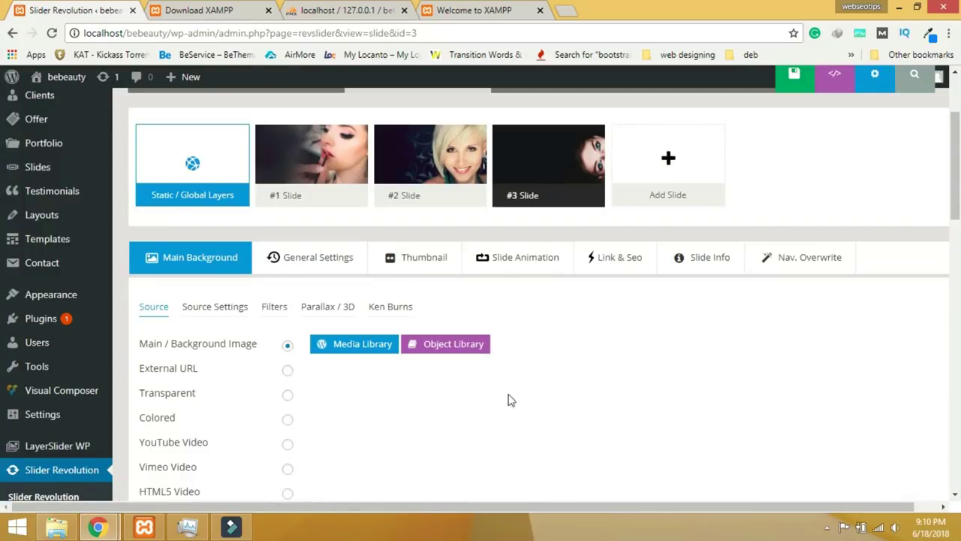
Add a 120px 'Beauty Spot' text layer, aligned left and vertically centred.
scroll(395, 398, down, 5)
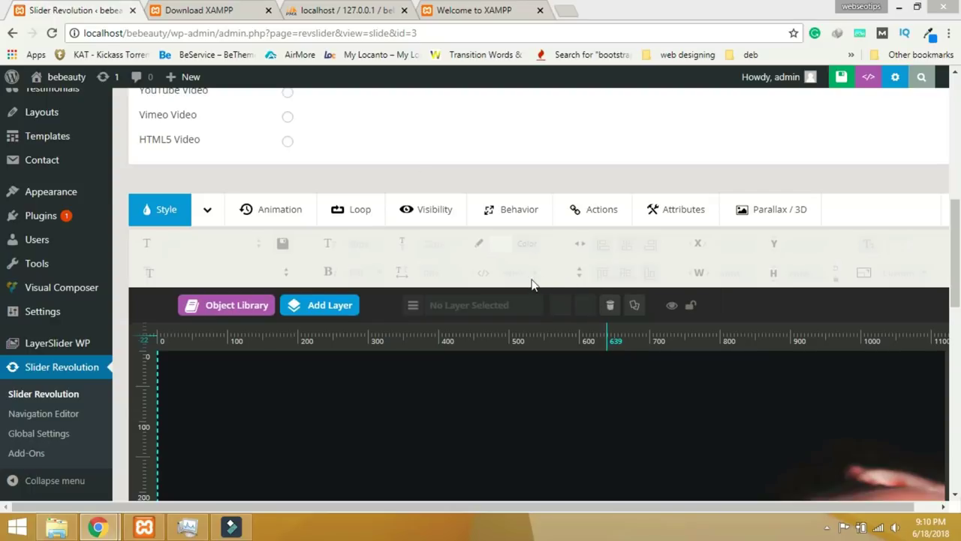
click(322, 308)
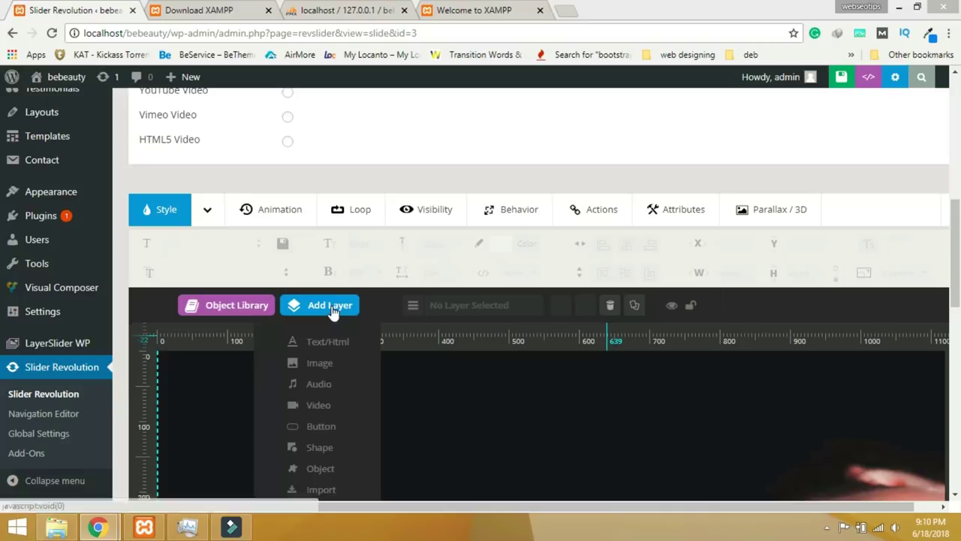
click(328, 341)
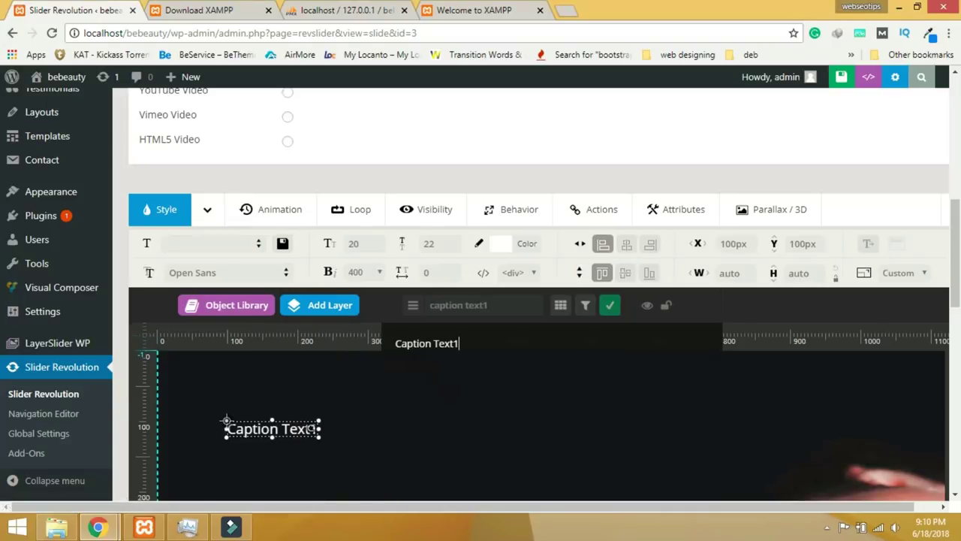
drag(476, 347, 368, 342)
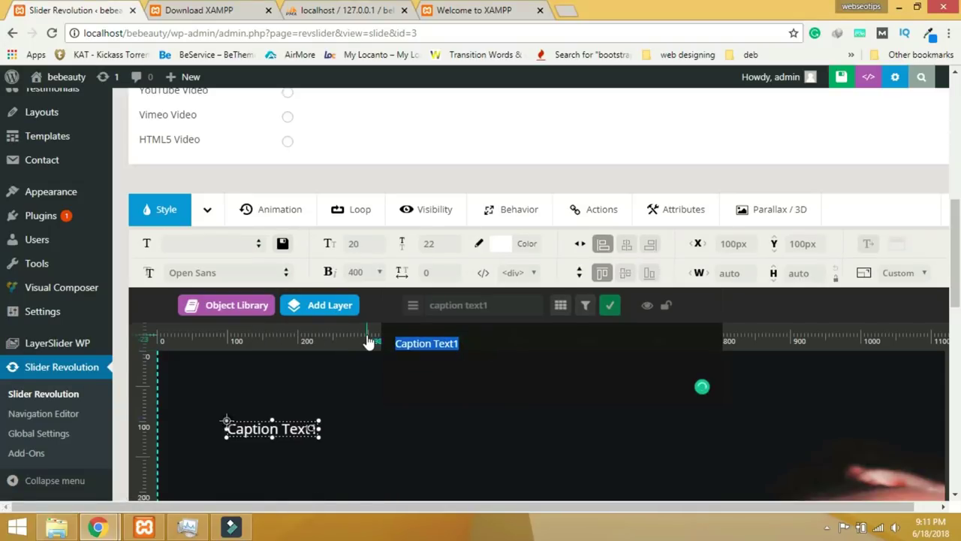
text(Beauty Spot)
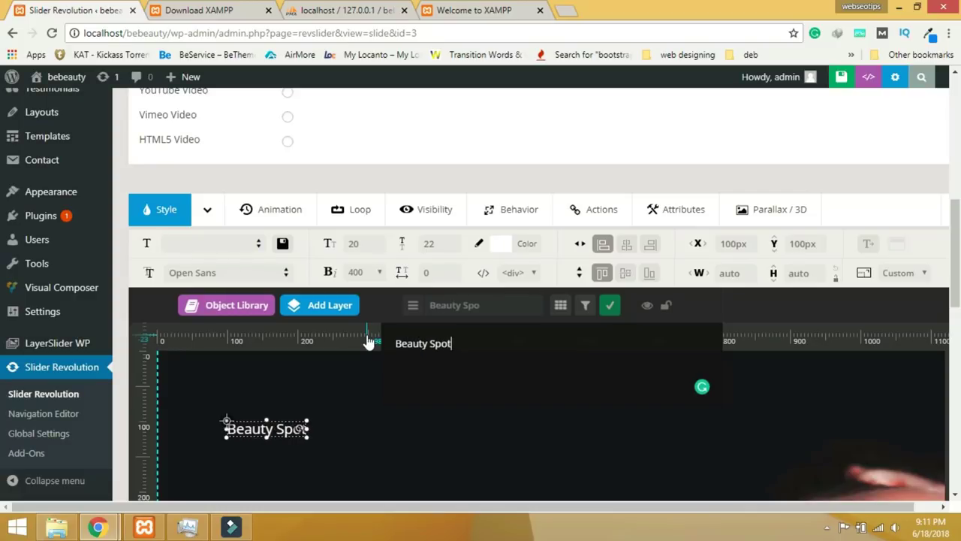
click(353, 243)
text(28px)
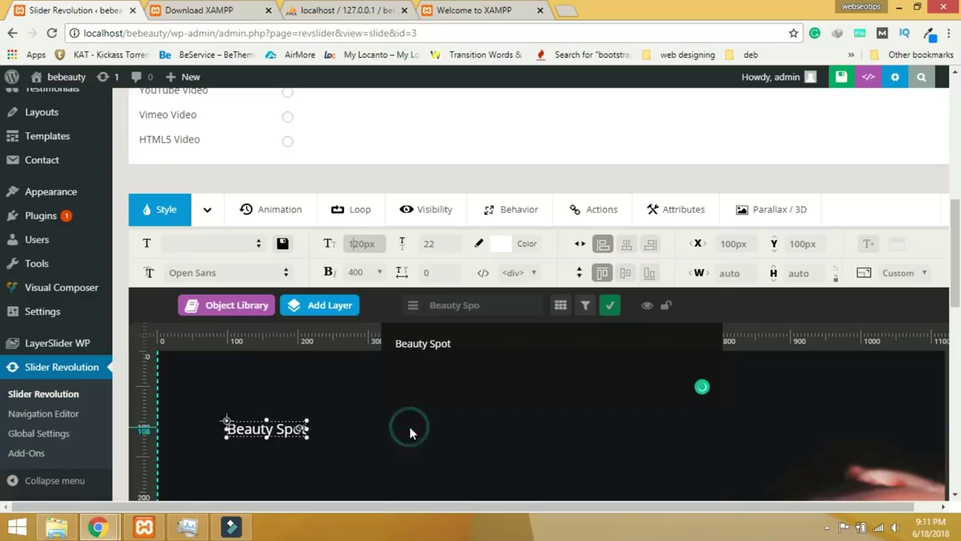
click(458, 436)
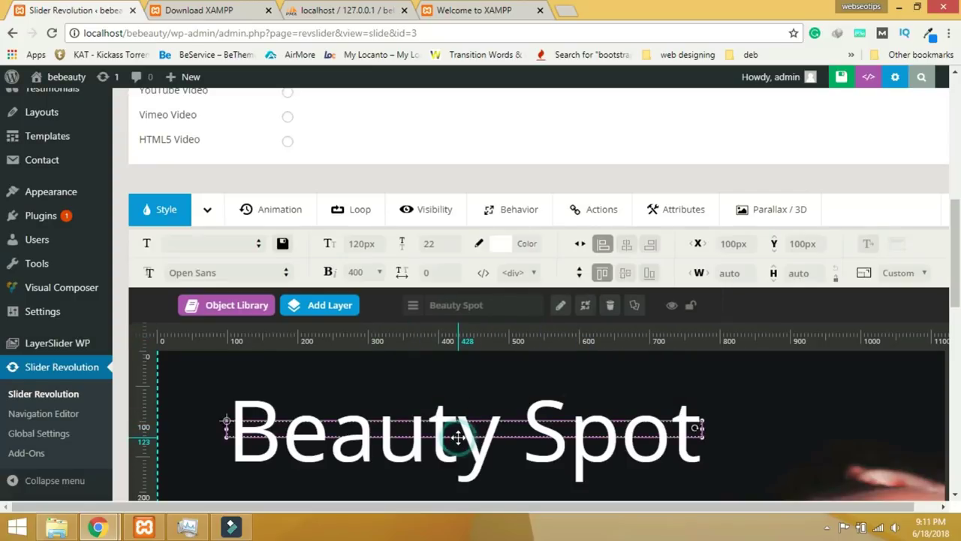
click(605, 246)
click(625, 272)
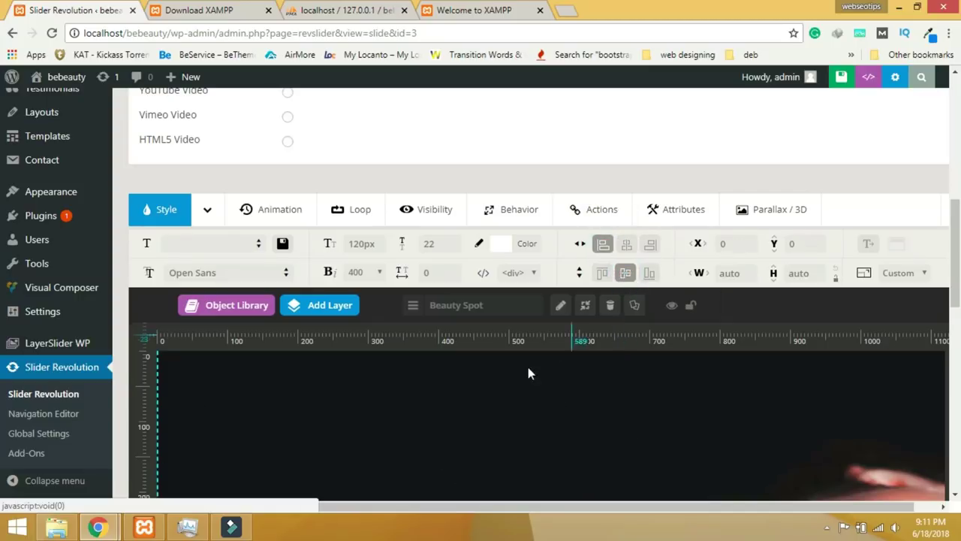
Add a text layer and replace its Caption Text2 placeholder with 'some random text for subheading'.
mouse_move(341, 314)
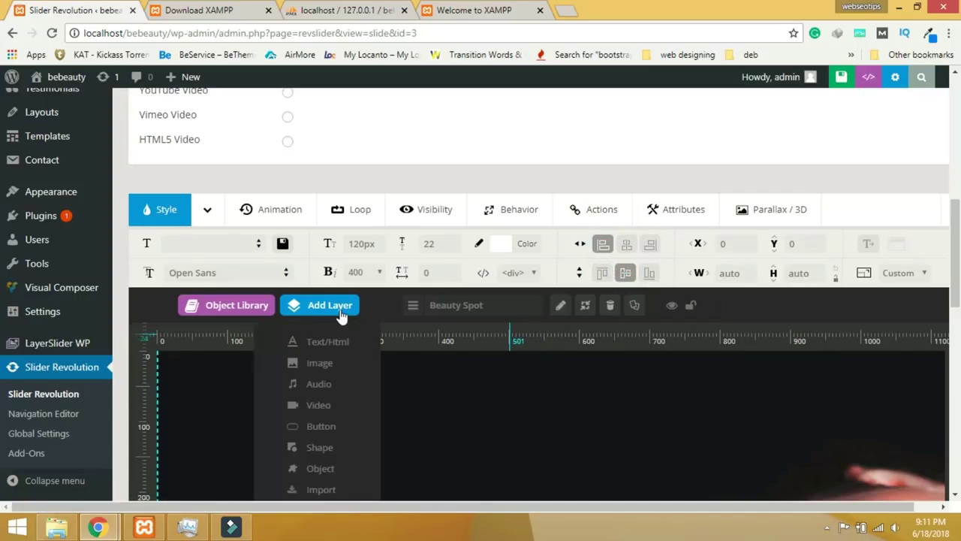
click(336, 342)
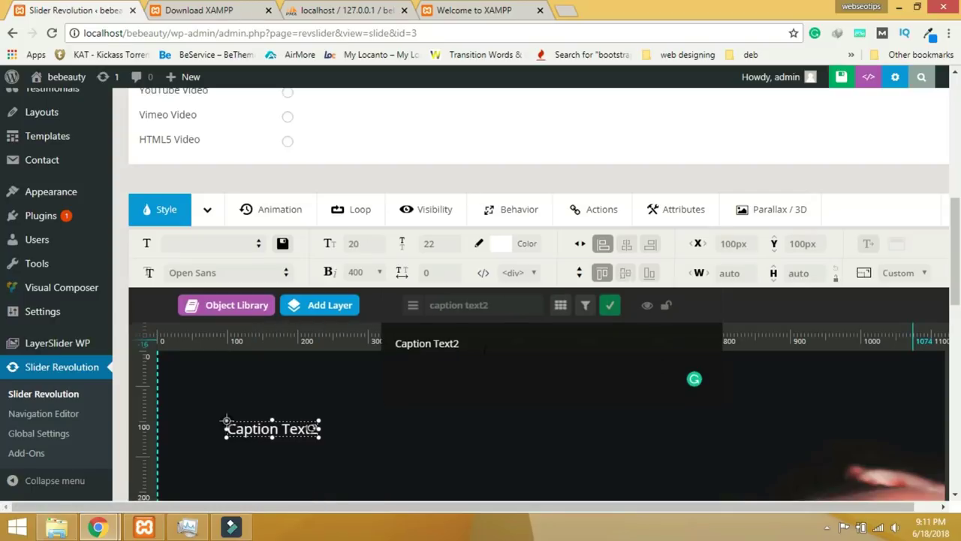
drag(483, 343, 377, 337)
key(BackSpace)
text(som)
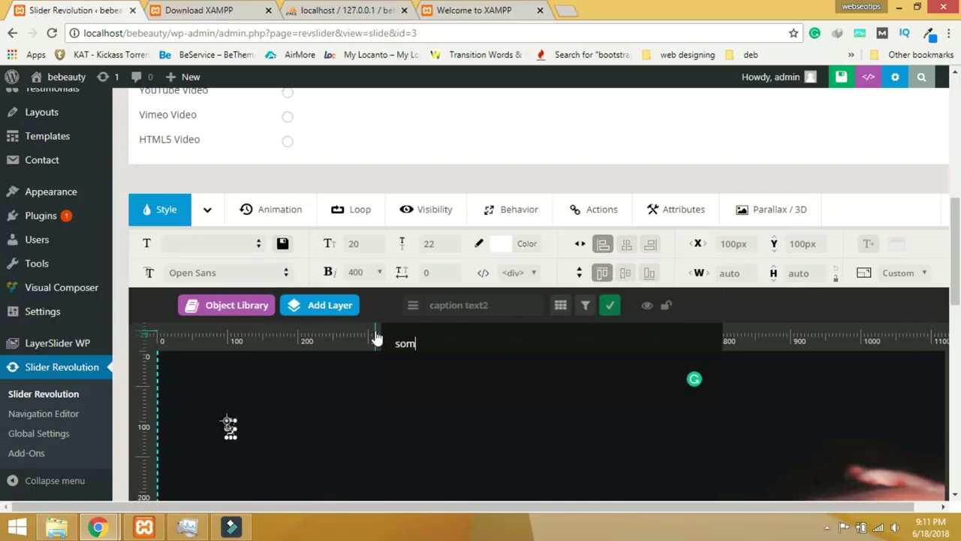
text(e rand)
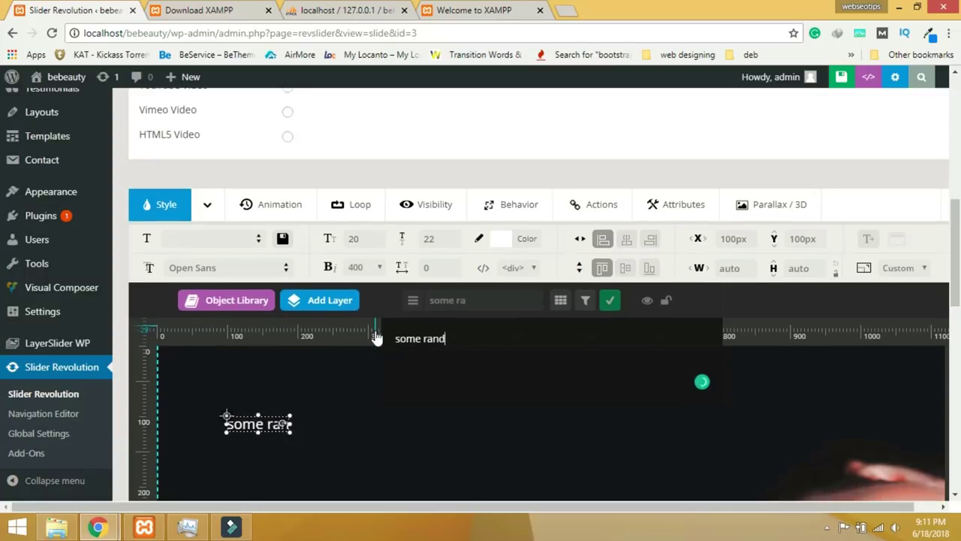
text(om tex)
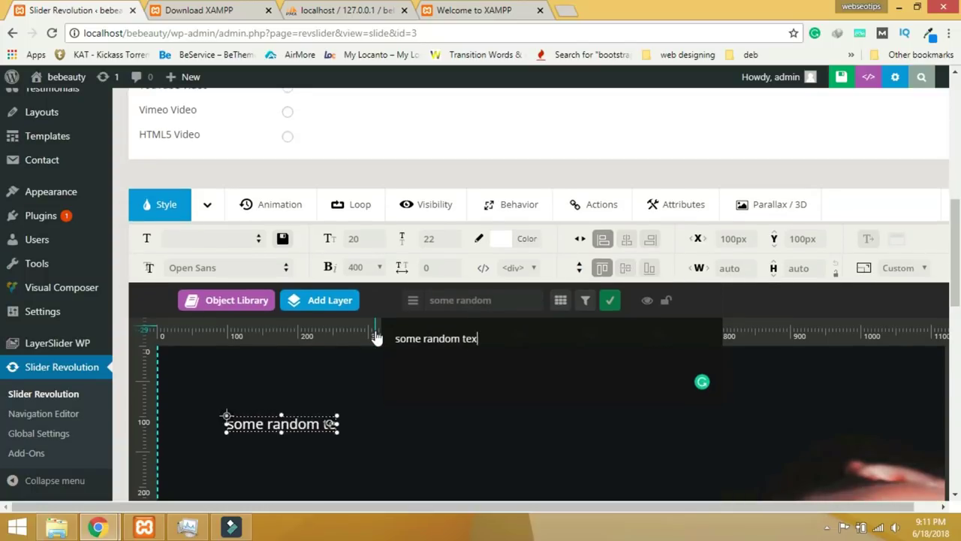
text(t for subhe)
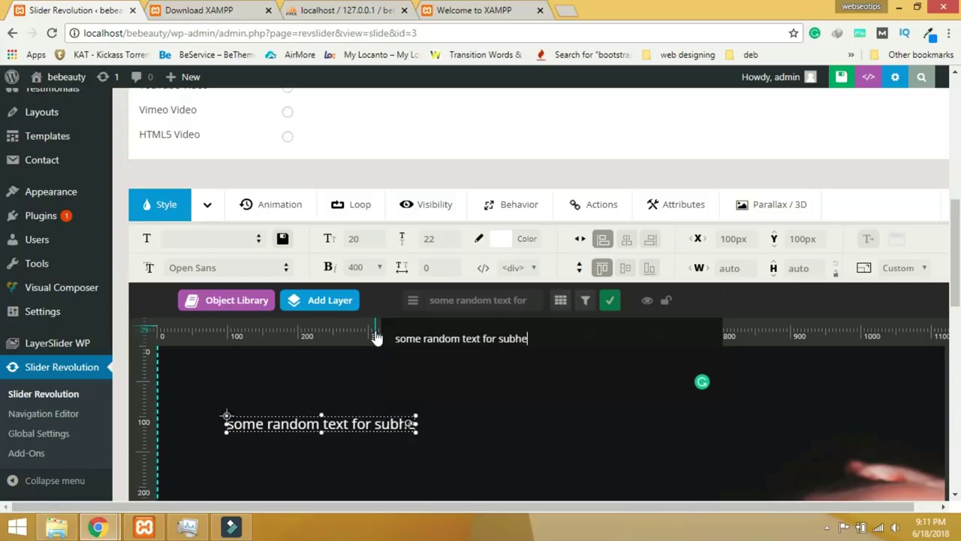
text(ading)
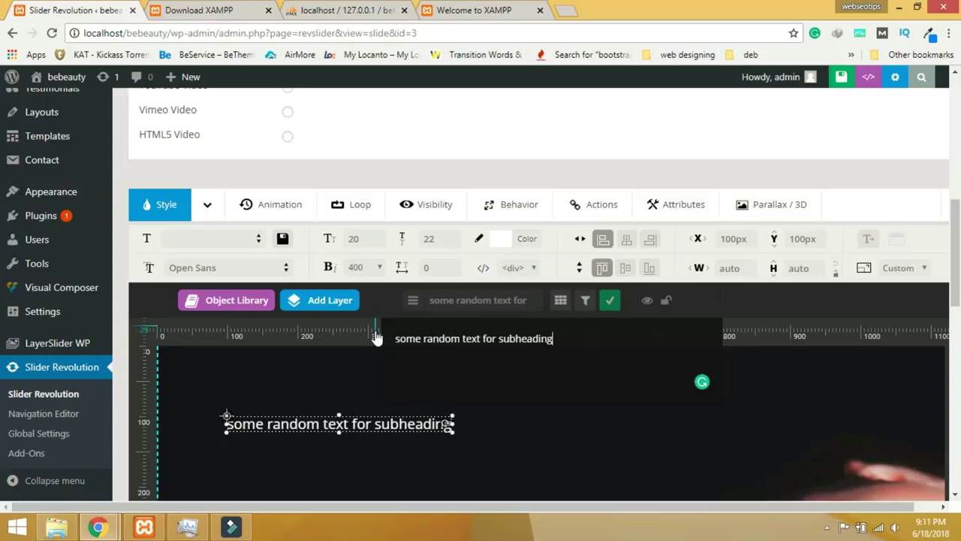
scroll(398, 349, down, 1)
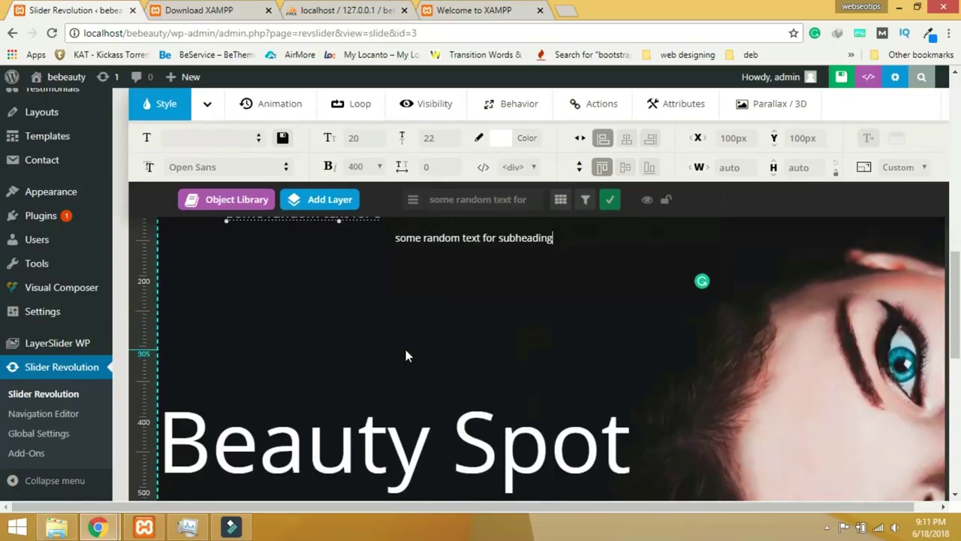
scroll(406, 349, up, 1)
Give the subheading a 40px font size, aligned left and vertically centred.
click(353, 239)
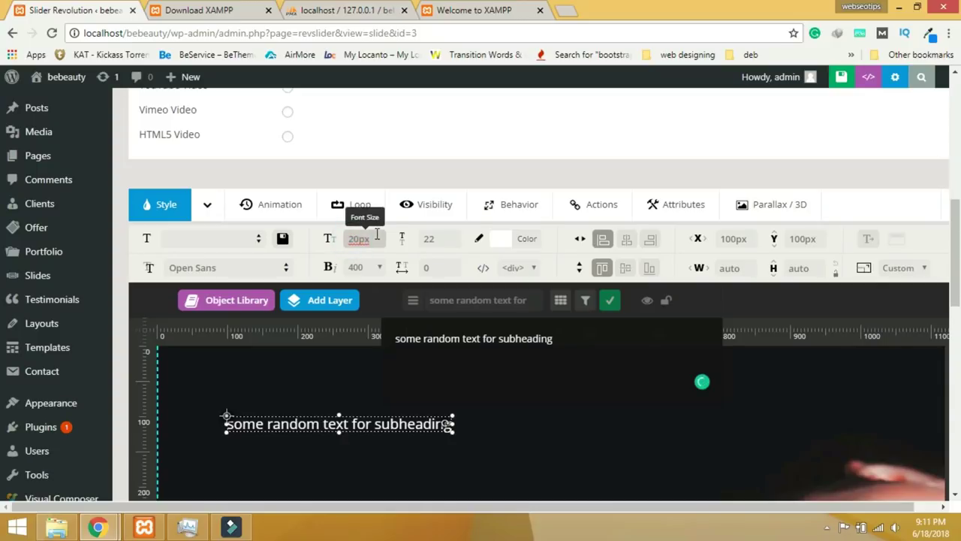
click(625, 268)
click(605, 240)
scroll(582, 380, down, 2)
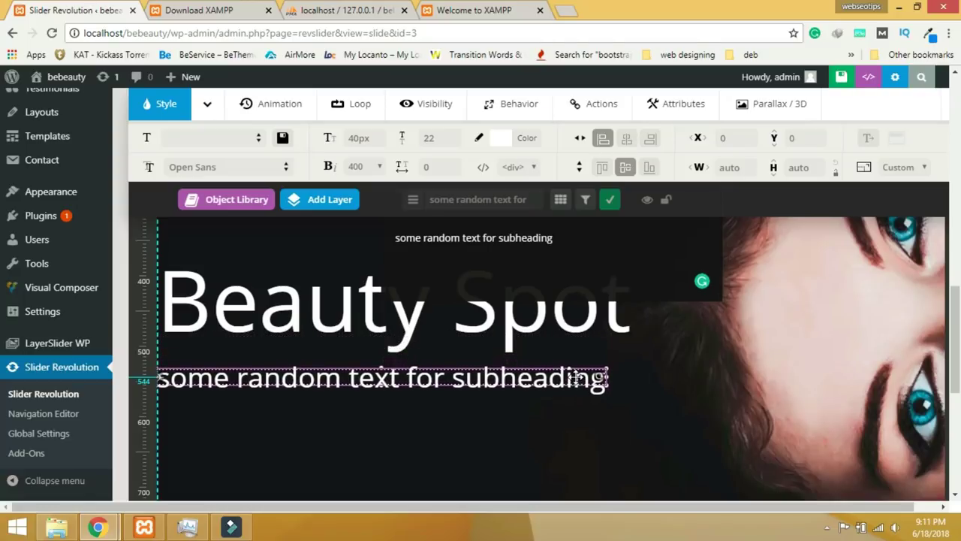
Drag the Beauty Spot headline and subheading further left, then save and preview the slide.
click(576, 377)
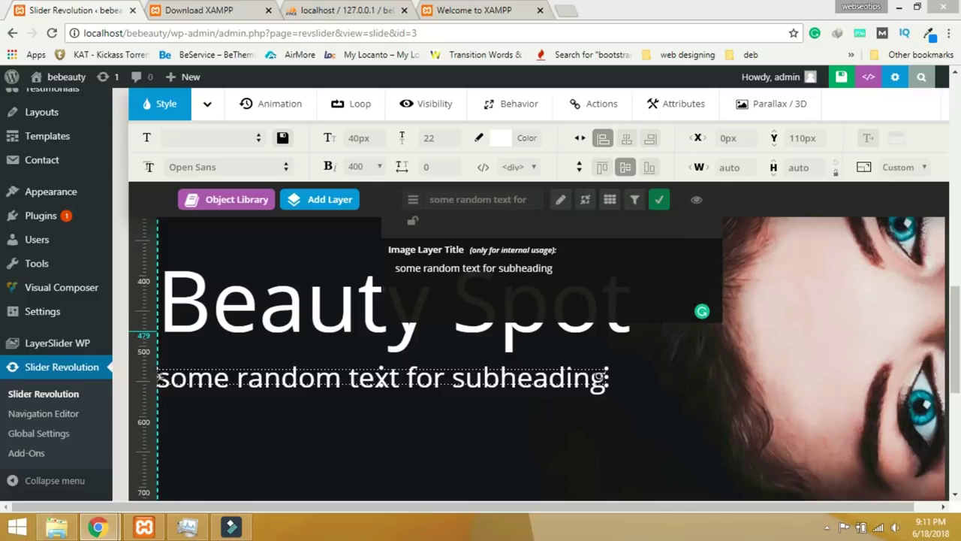
drag(265, 319, 163, 328)
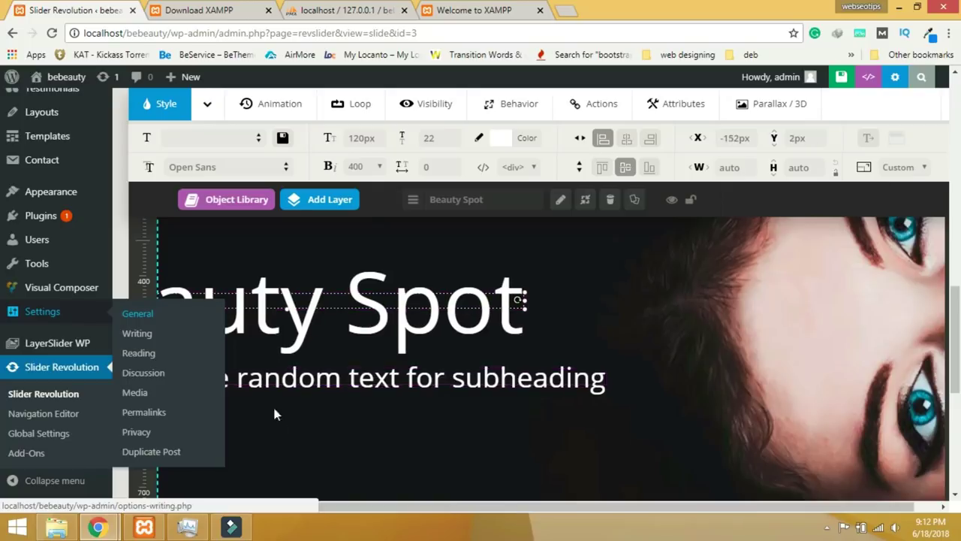
click(333, 454)
drag(338, 380, 266, 383)
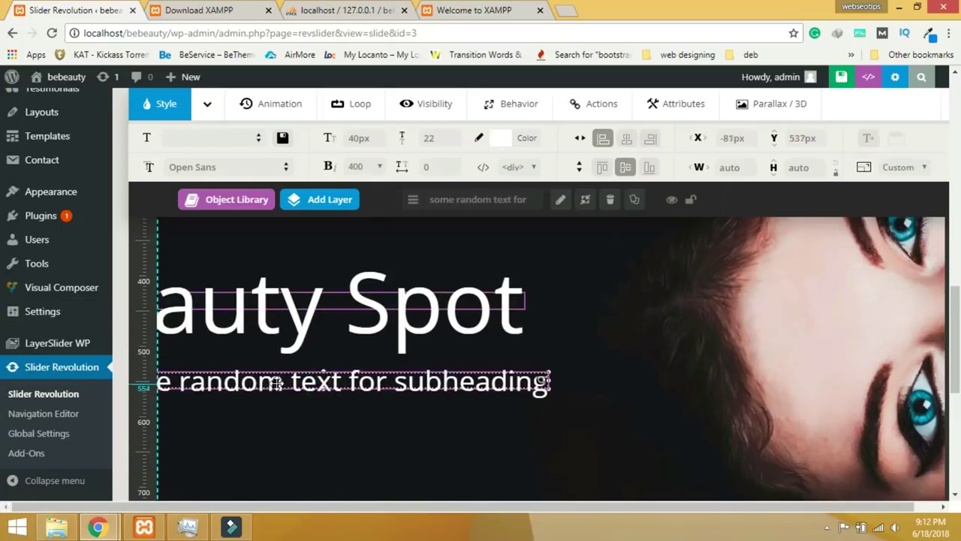
click(826, 85)
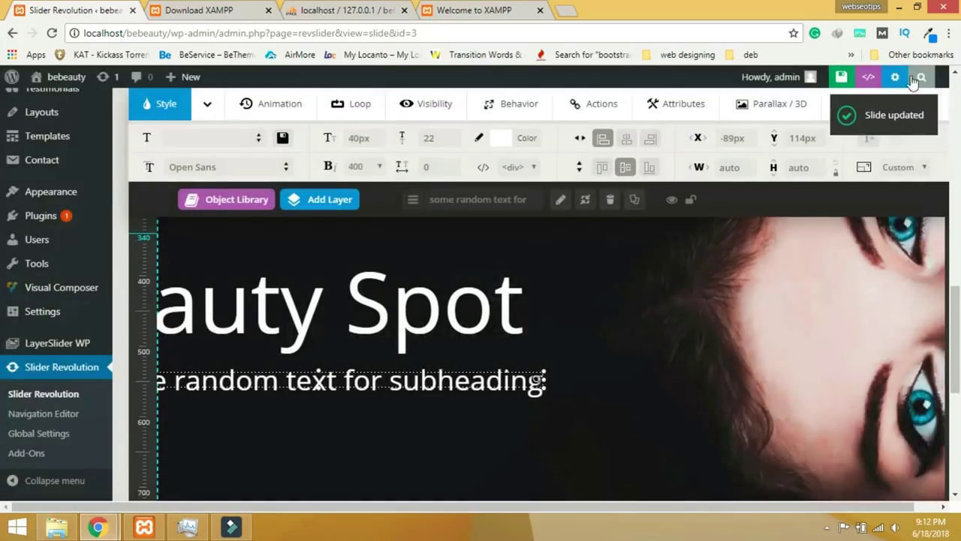
click(907, 81)
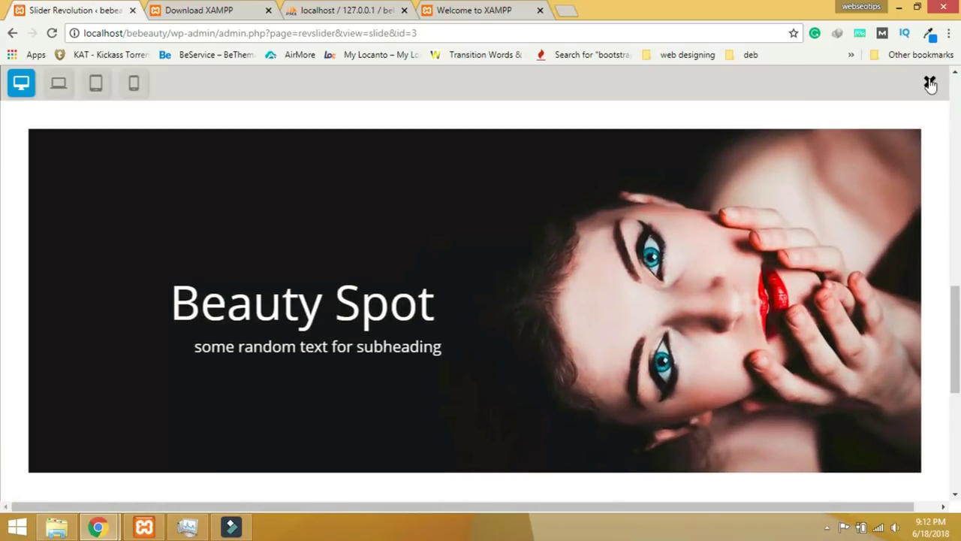
Nudge the subheading slightly left, save, and preview the slide.
click(929, 82)
click(318, 380)
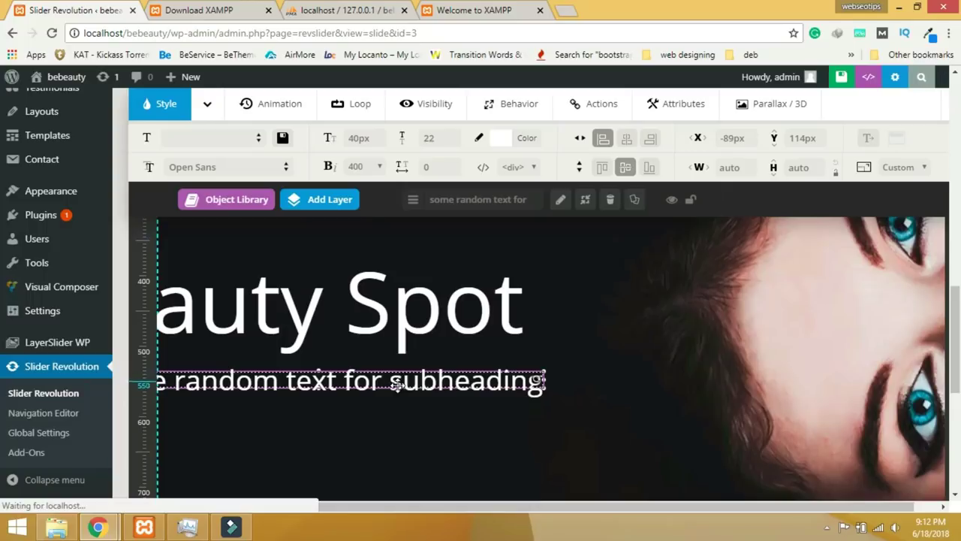
drag(381, 384, 380, 384)
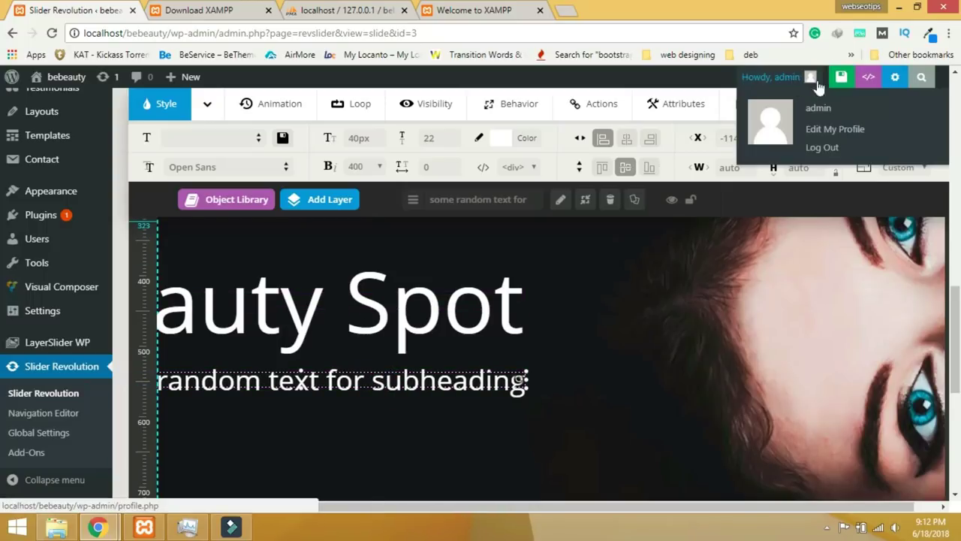
click(822, 78)
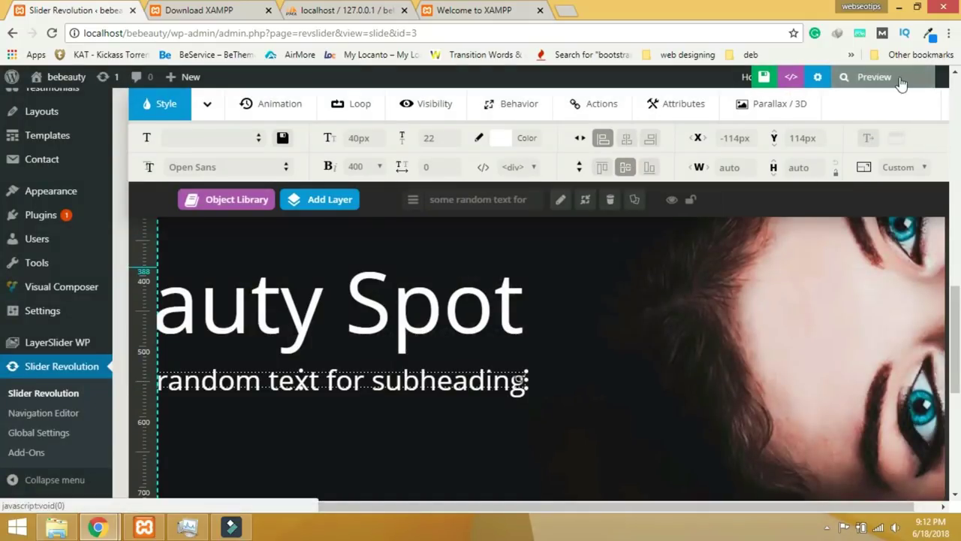
click(899, 79)
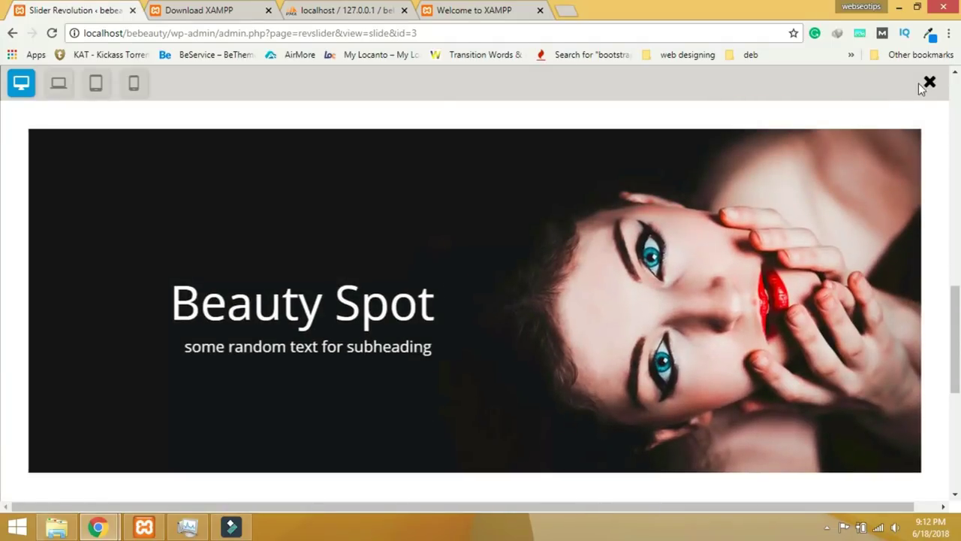
Move the subheading about 20 px further left, save, and preview again.
click(931, 84)
click(440, 382)
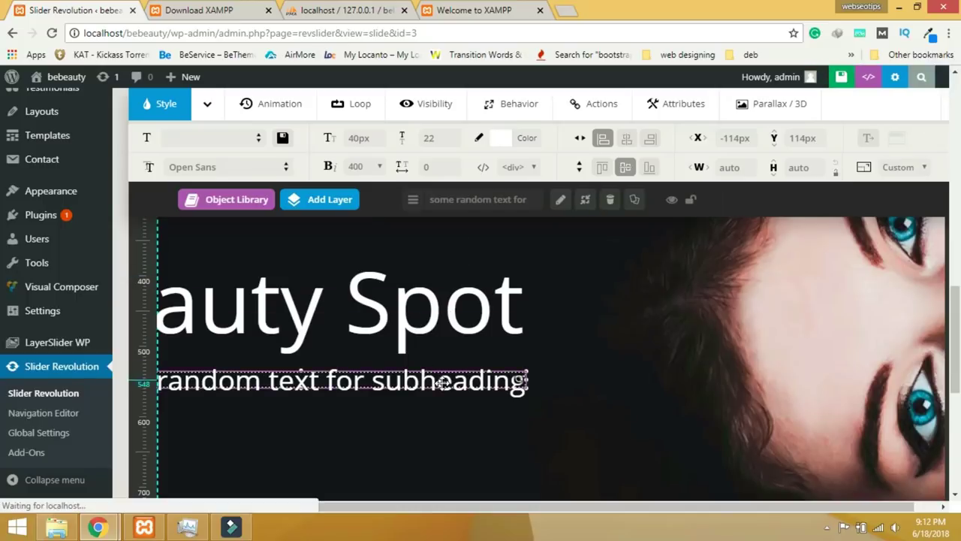
drag(425, 382, 410, 382)
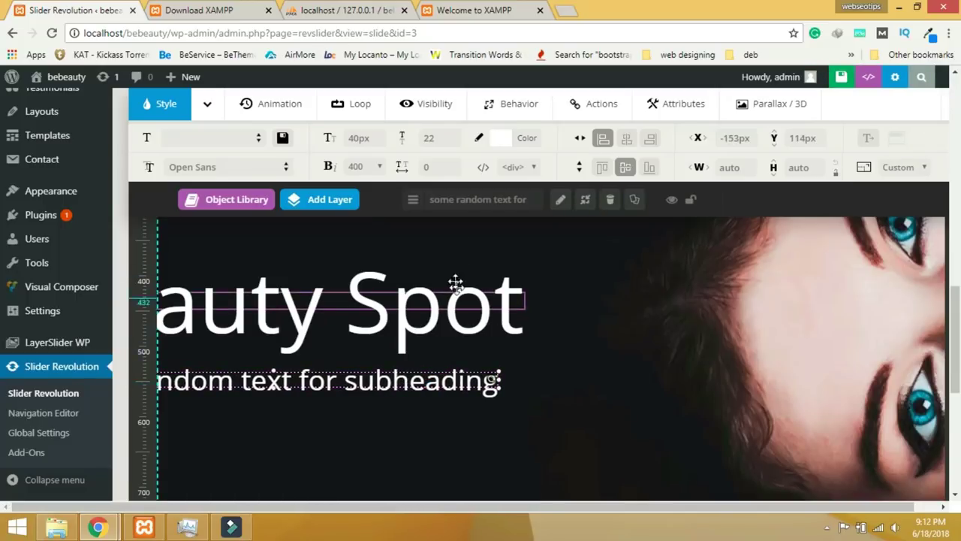
click(827, 78)
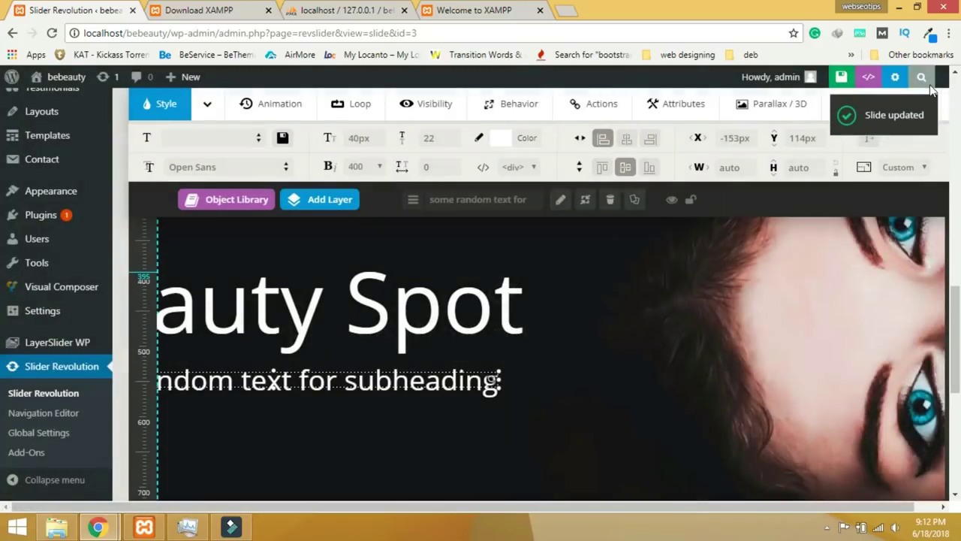
click(876, 77)
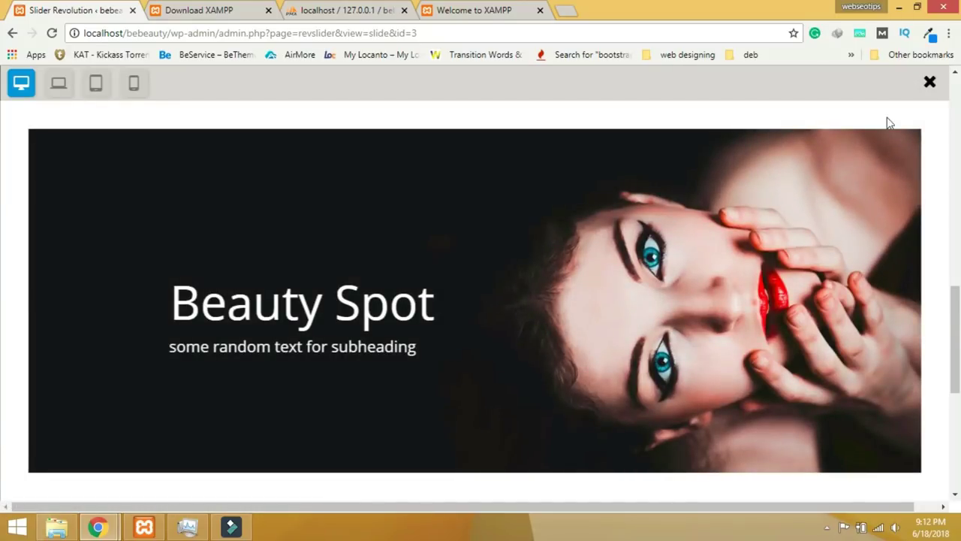
Nudge the subheading by 1 px, save, check the preview, and close it.
click(931, 85)
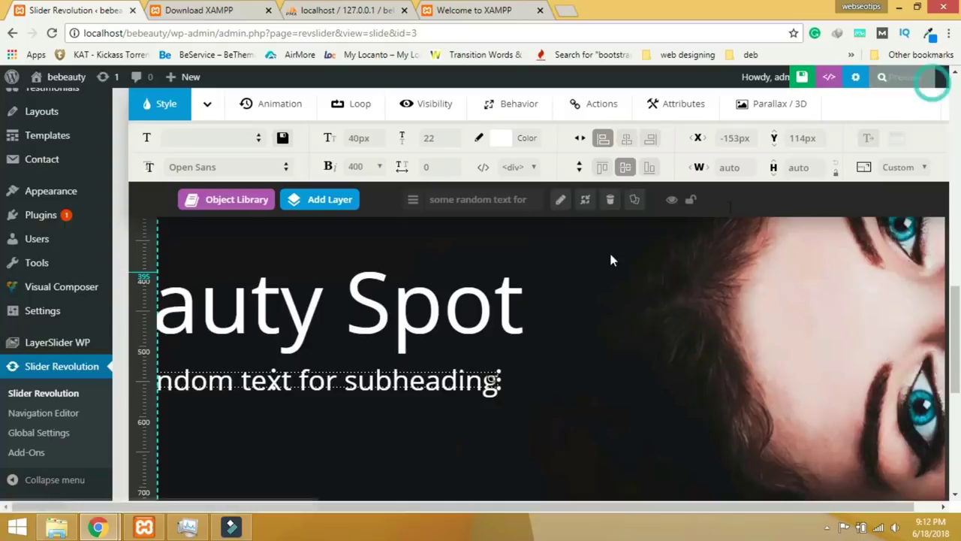
click(488, 380)
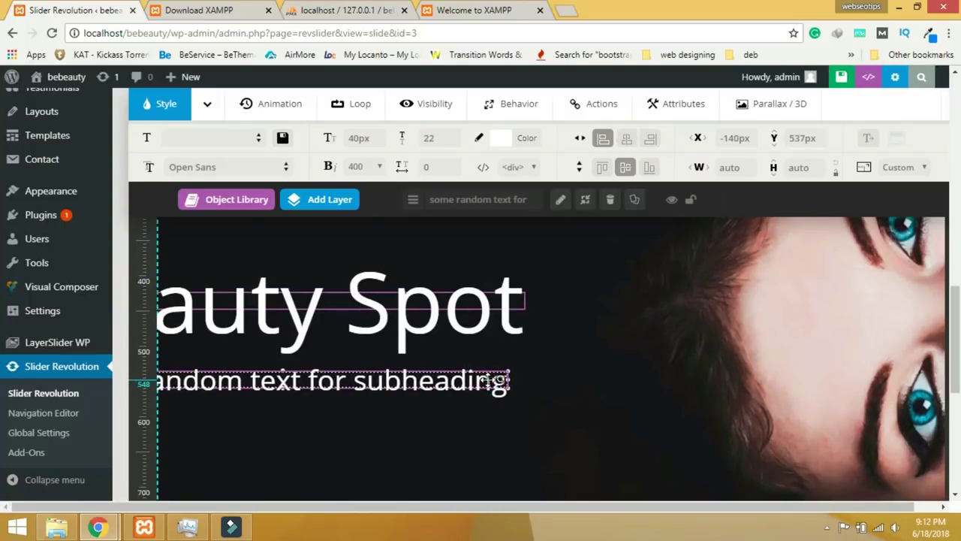
click(835, 78)
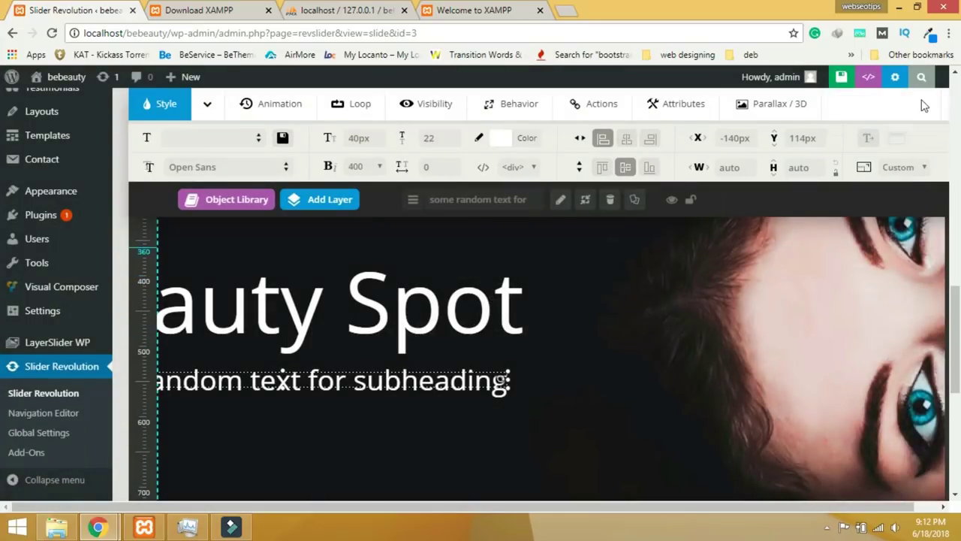
click(875, 76)
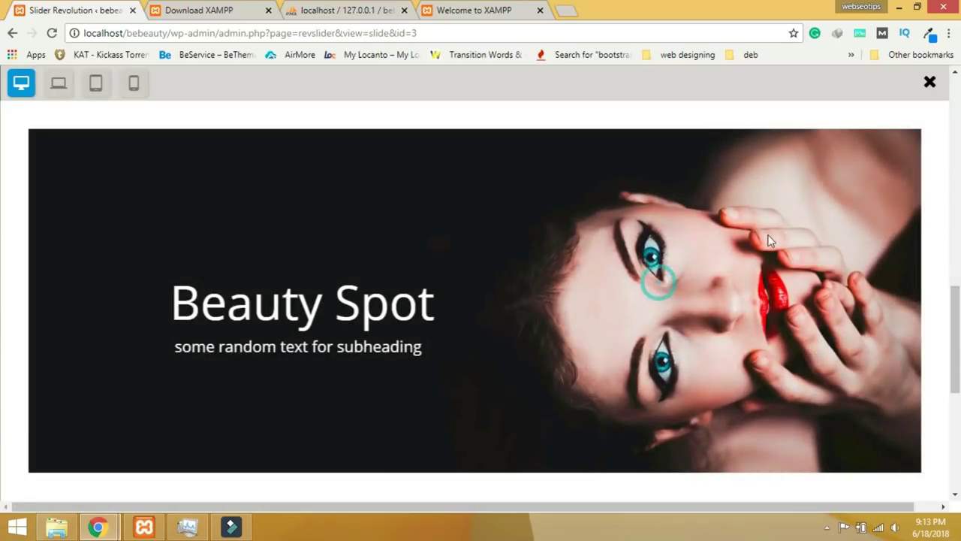
click(931, 82)
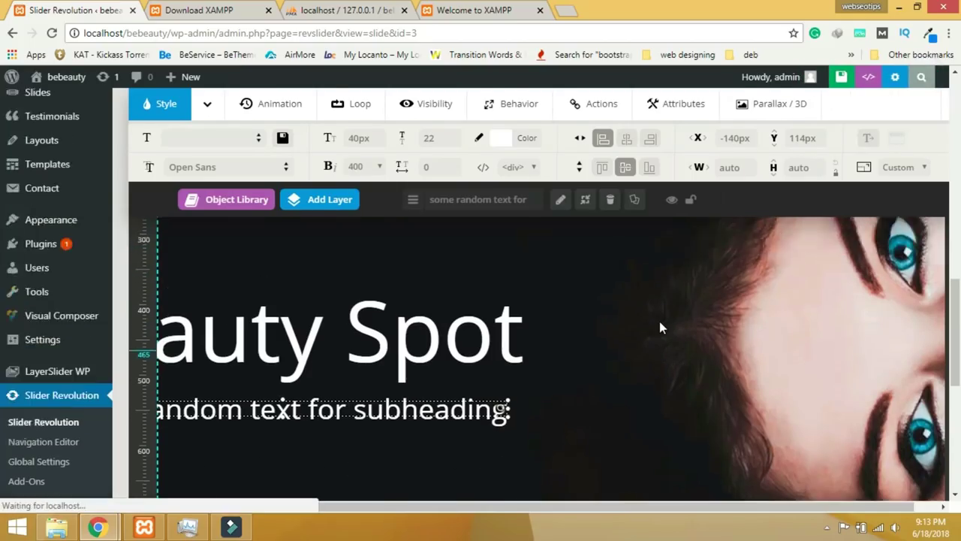
scroll(659, 321, up, 5)
scroll(443, 281, up, 4)
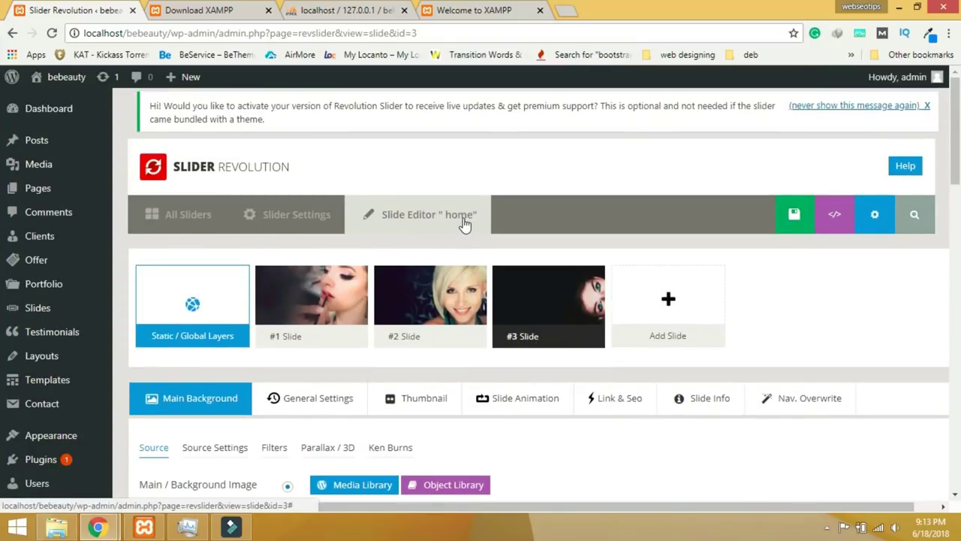
Enable navigation arrows and bullets in the home slider's Navigation settings.
click(310, 229)
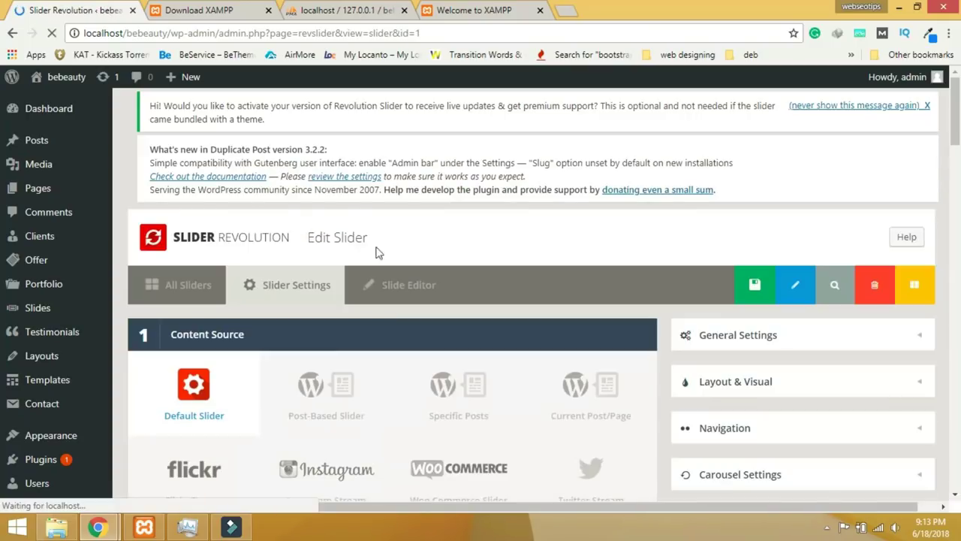
click(909, 428)
scroll(910, 432, down, 3)
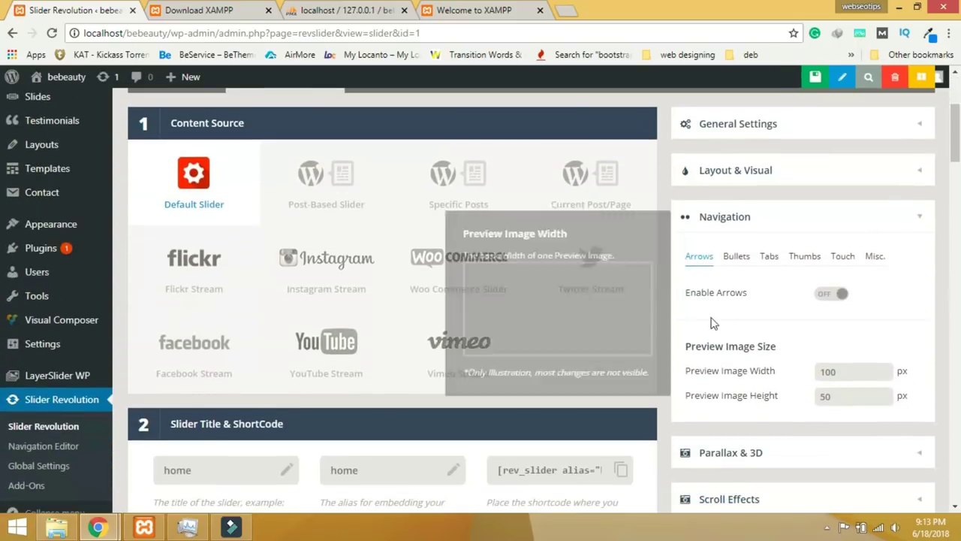
click(829, 295)
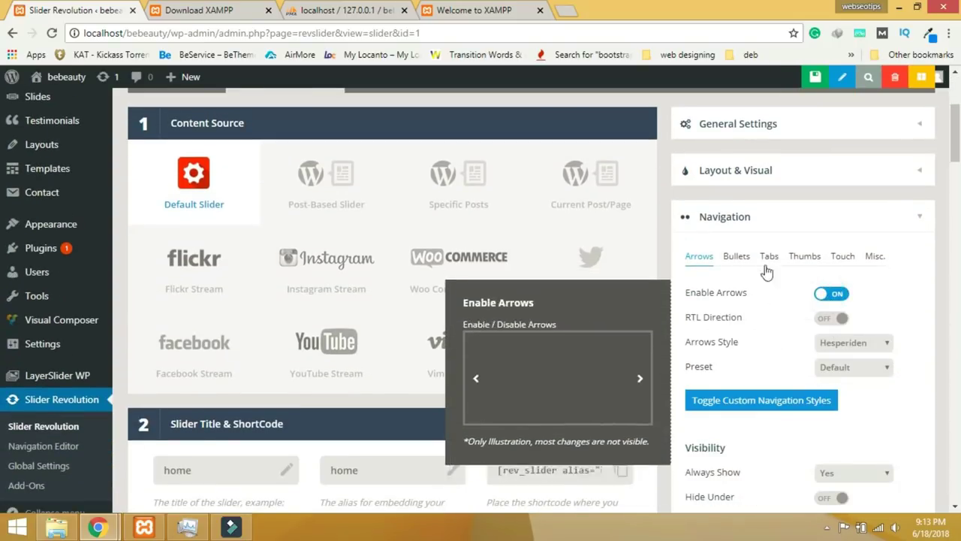
click(751, 259)
click(832, 295)
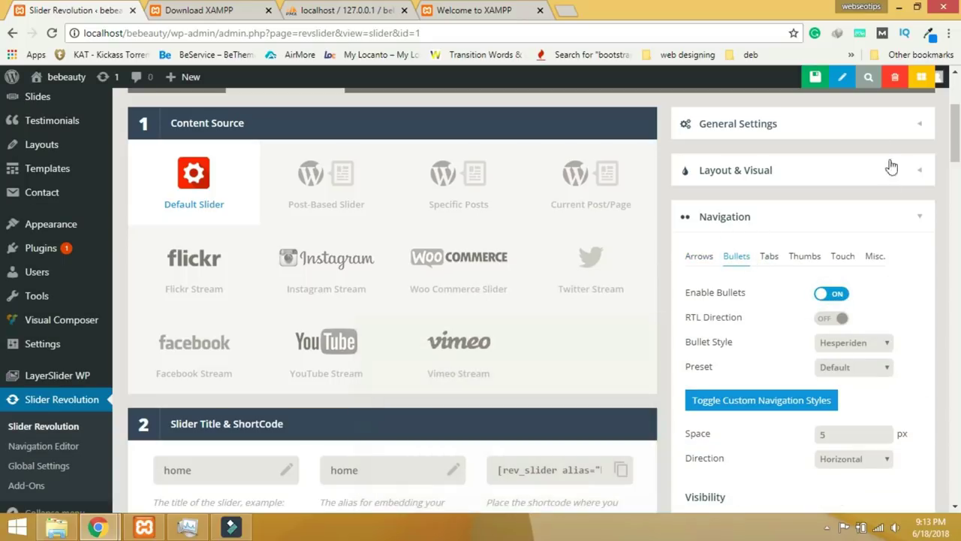
Expand the general Slideshow settings and review options like Stop Slide On Hover.
scroll(781, 263, up, 2)
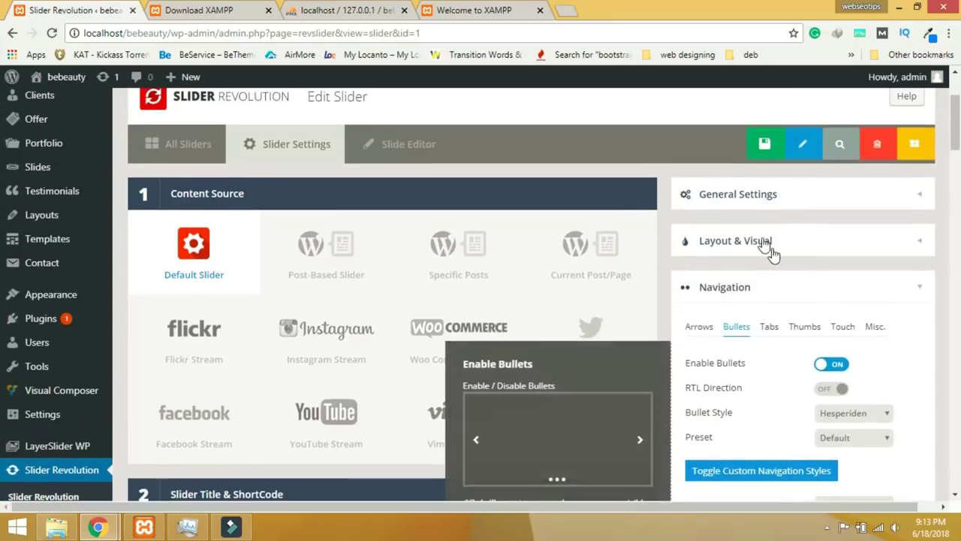
click(745, 201)
mouse_move(755, 271)
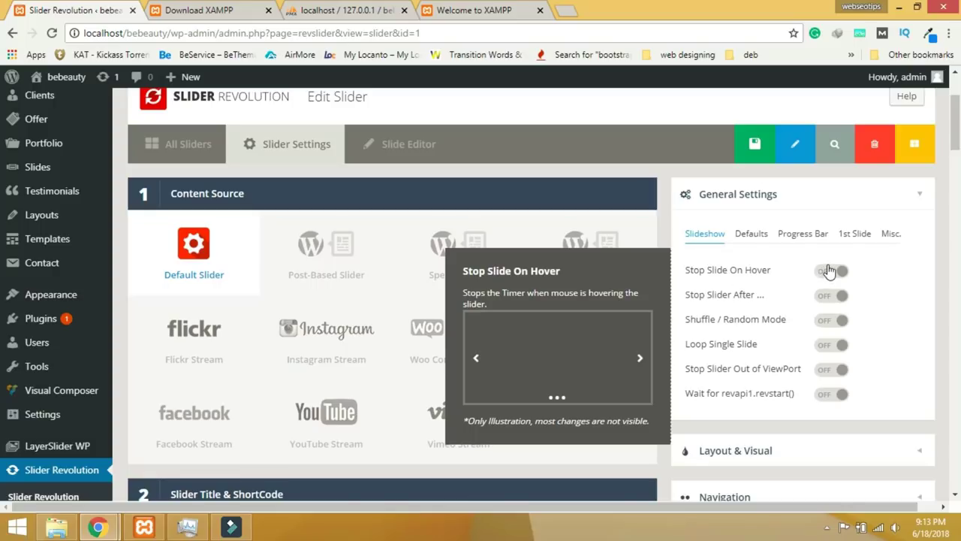
scroll(864, 375, down, 2)
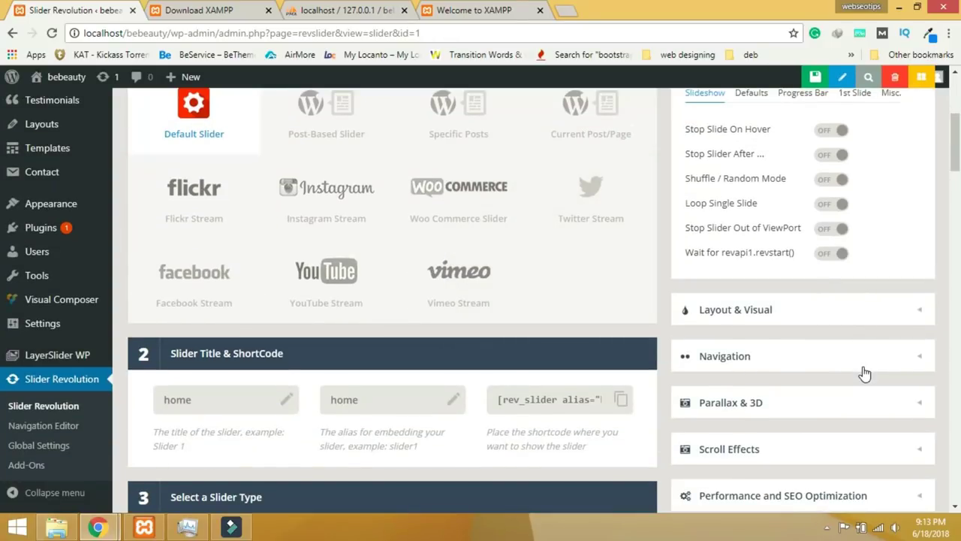
scroll(864, 374, down, 1)
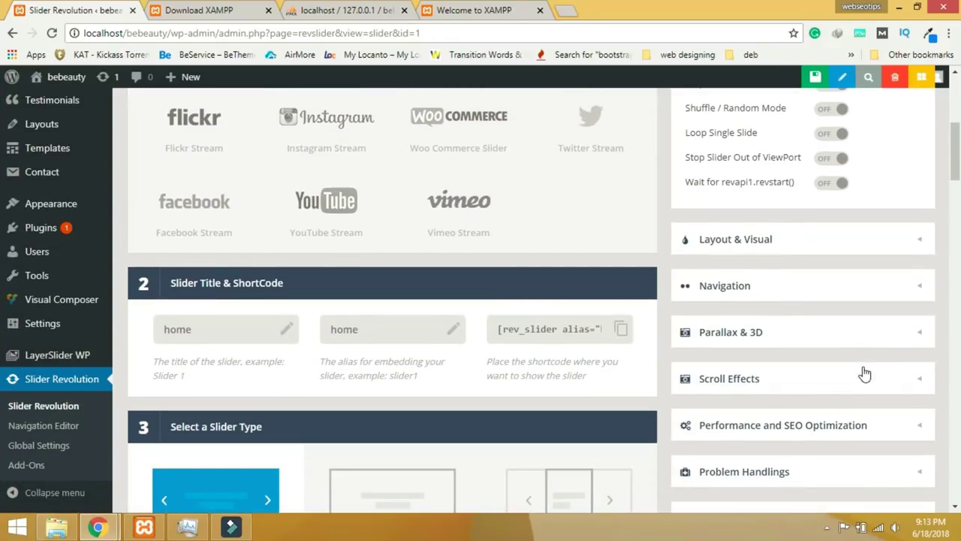
scroll(864, 373, up, 3)
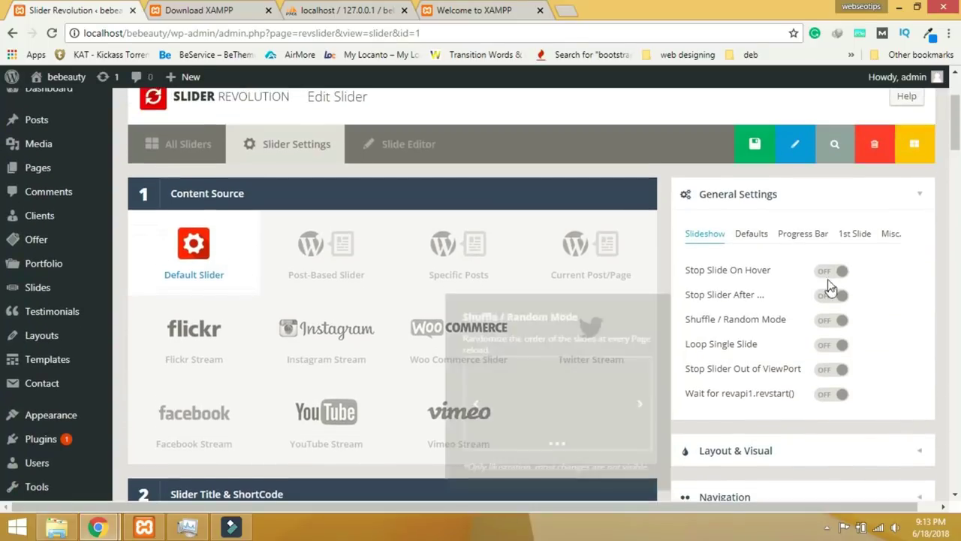
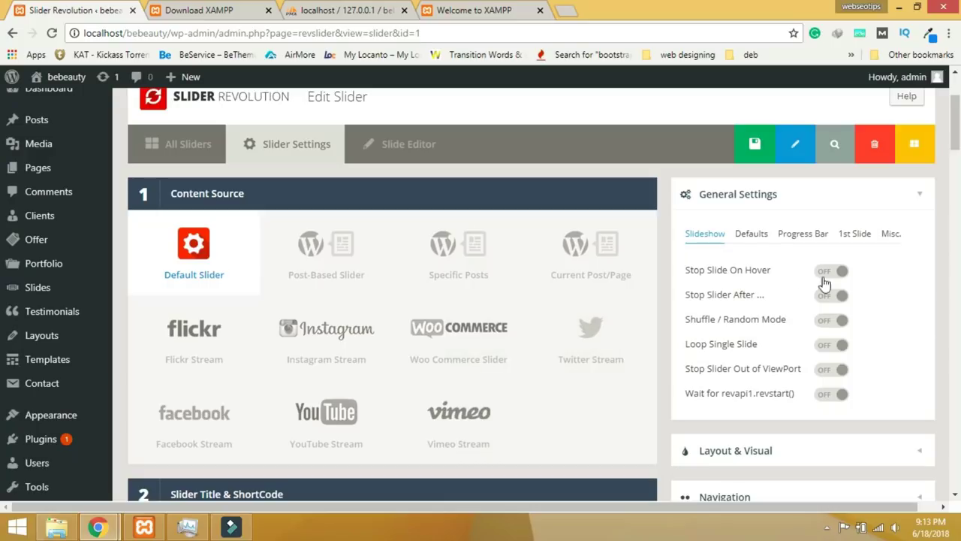
Set the home slider's Default Slide Duration to 3000 ms.
mouse_move(708, 272)
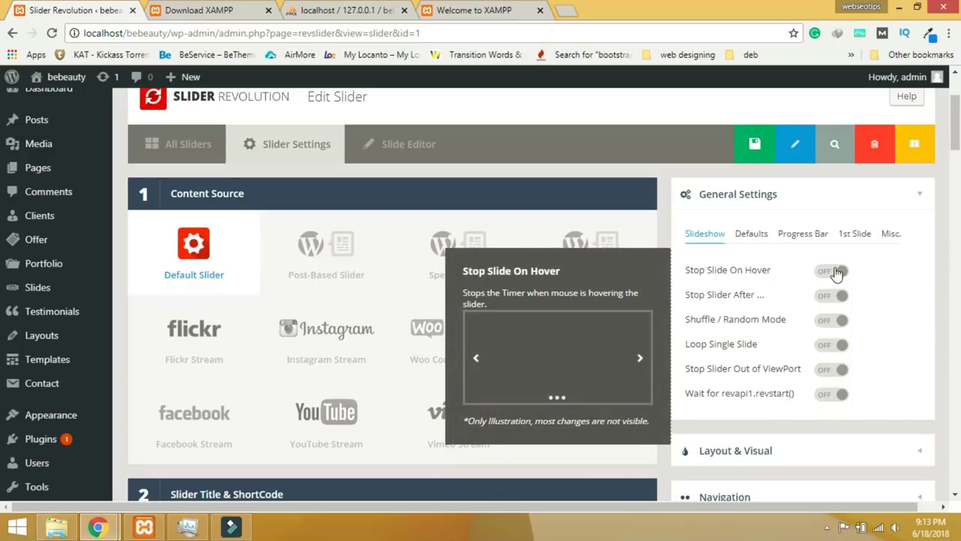
click(760, 239)
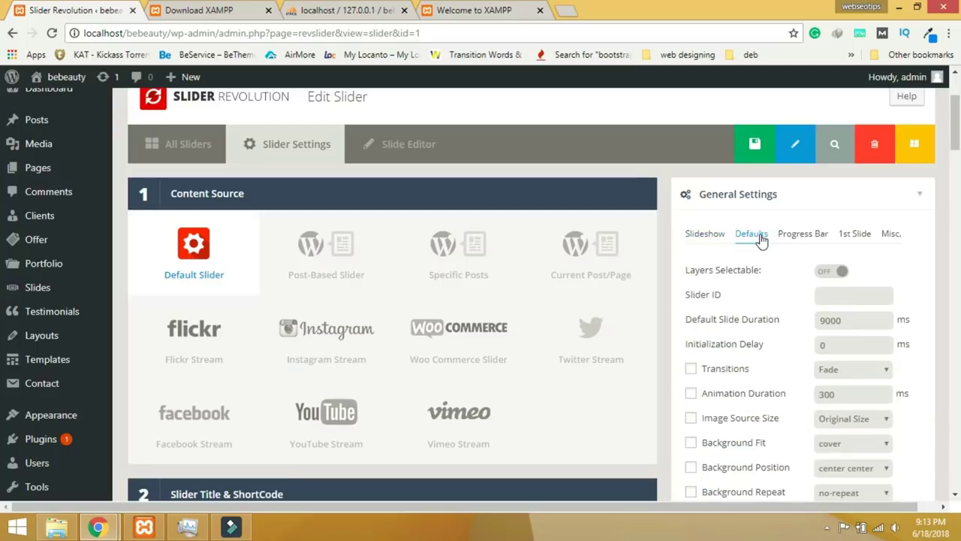
click(827, 321)
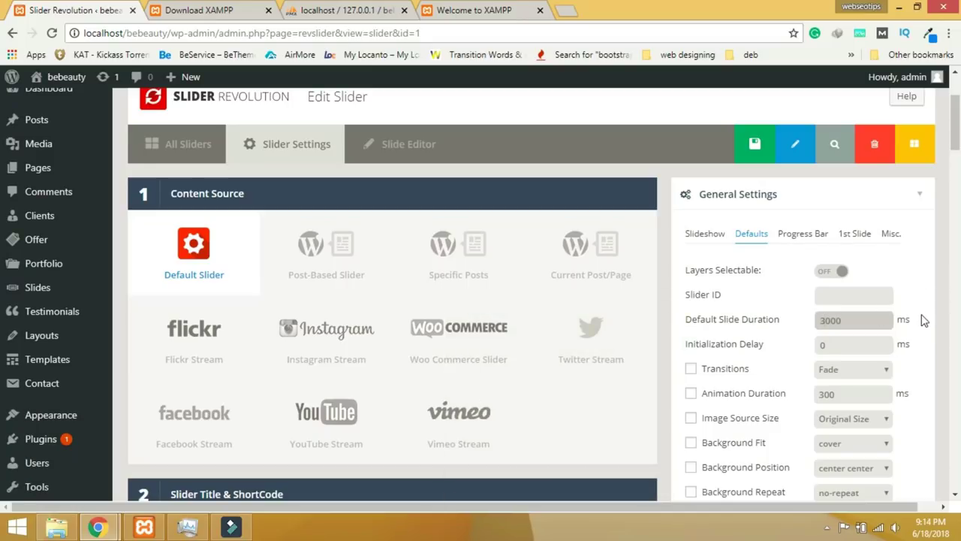
scroll(924, 320, down, 1)
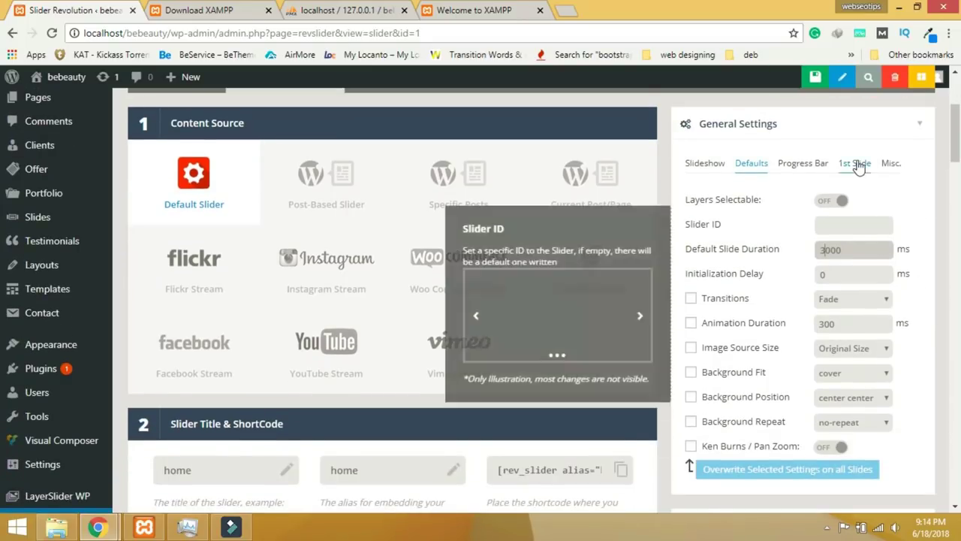
click(855, 163)
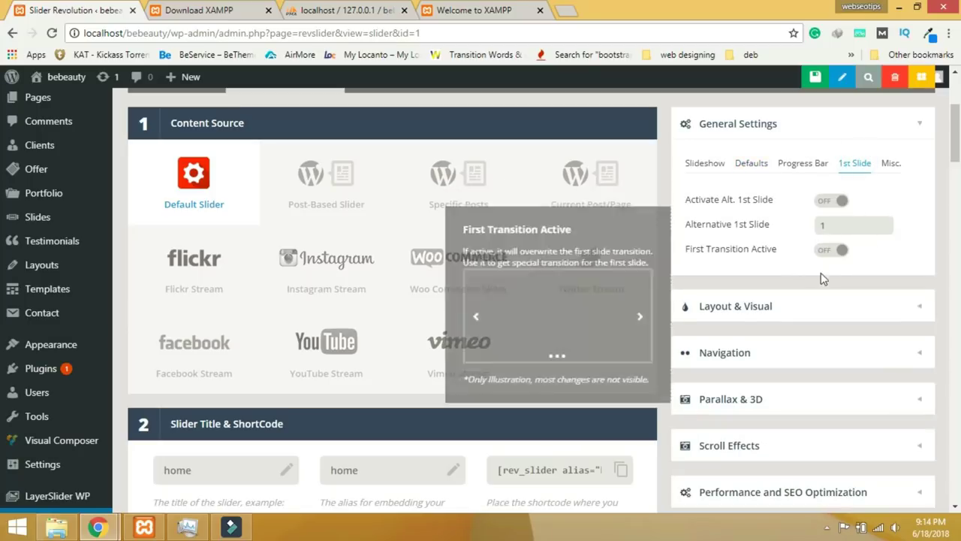
Review the slider's navigation and scroll effects settings.
click(732, 359)
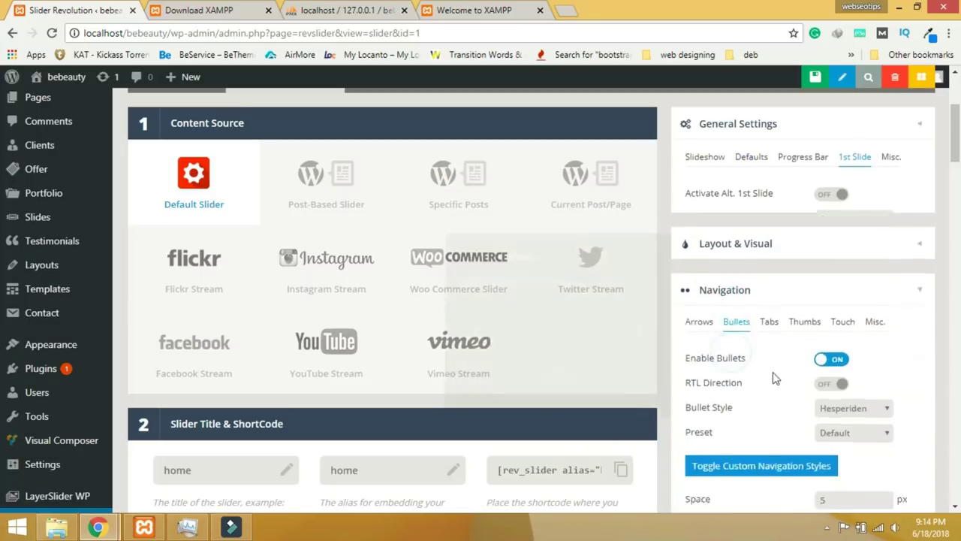
scroll(904, 355, down, 3)
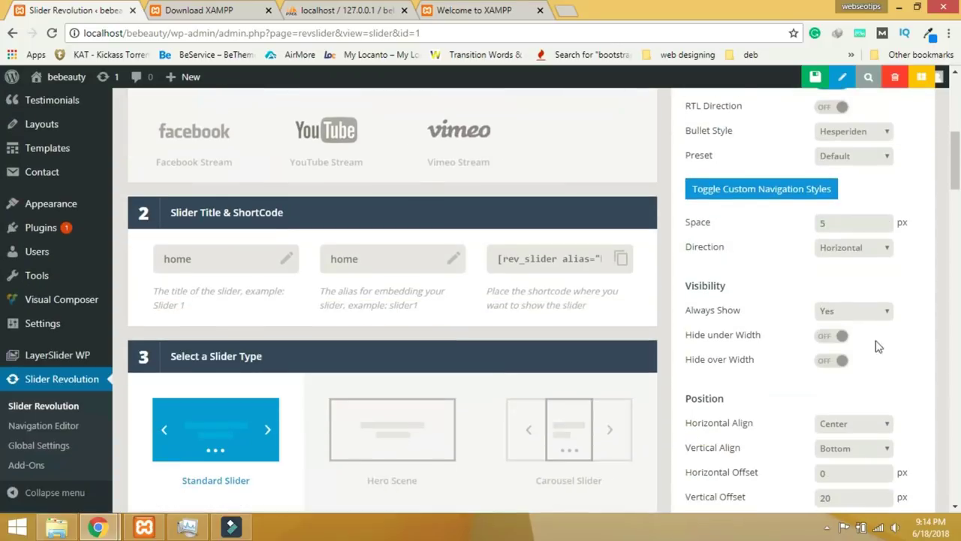
scroll(799, 352, down, 4)
scroll(792, 349, down, 1)
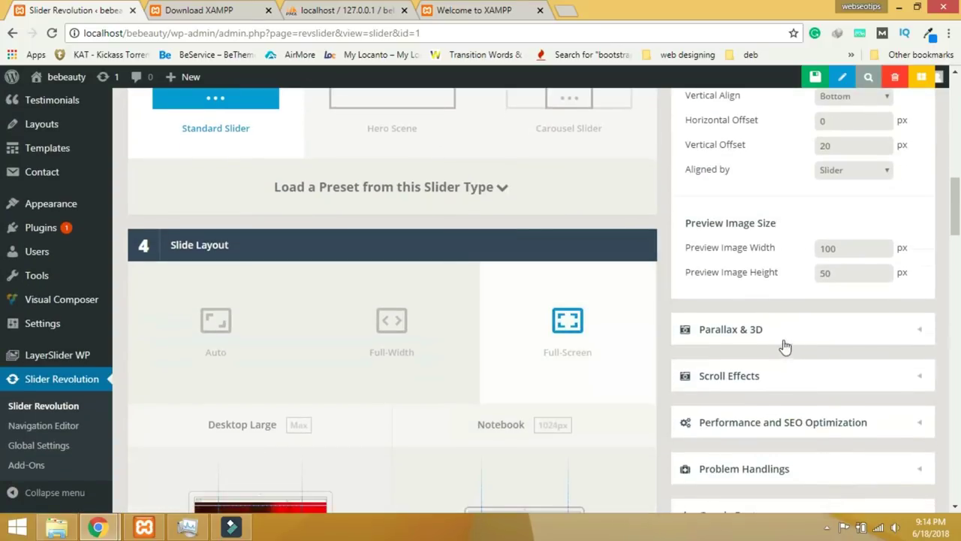
click(761, 377)
scroll(759, 379, down, 3)
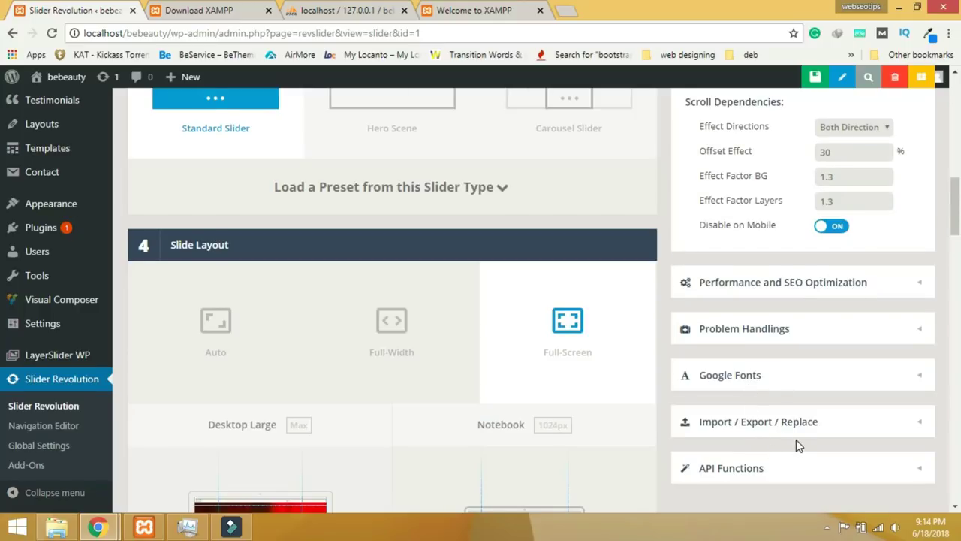
scroll(796, 440, up, 10)
scroll(785, 425, up, 1)
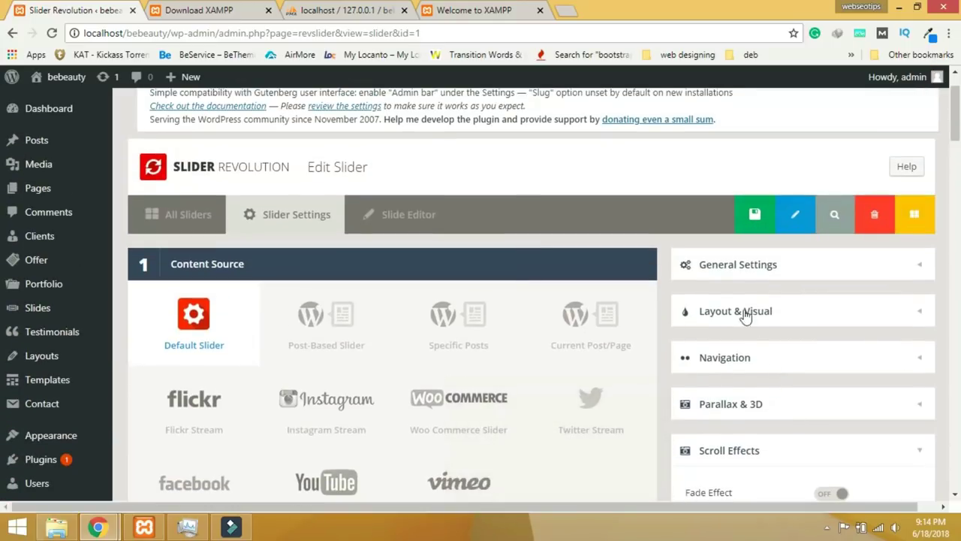
Save the home slider settings and return to the Pages list.
click(735, 268)
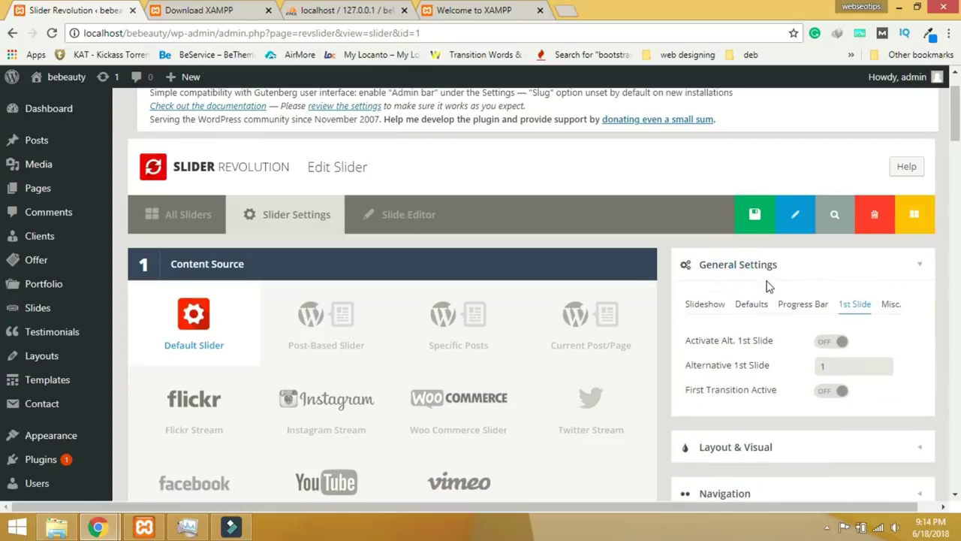
click(708, 308)
mouse_move(736, 368)
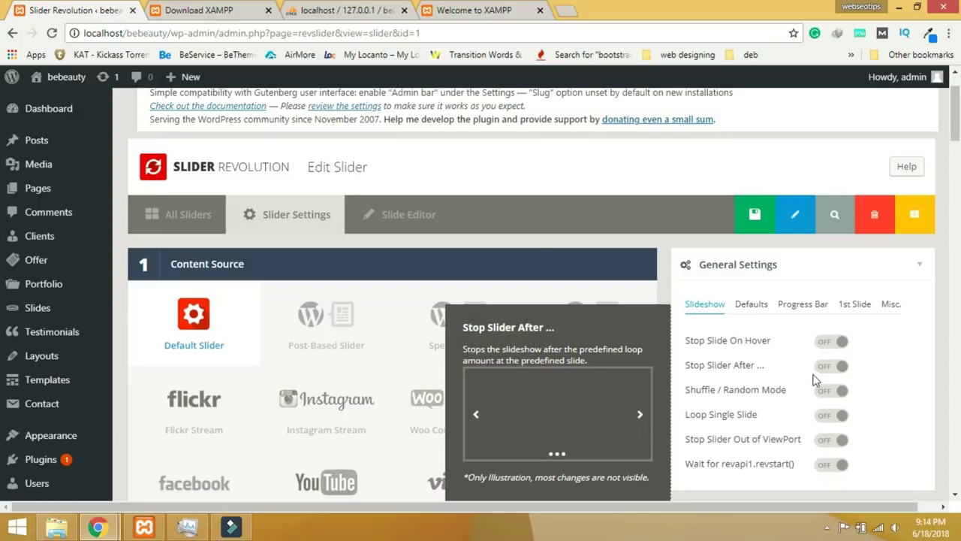
scroll(388, 362, down, 2)
scroll(388, 362, up, 3)
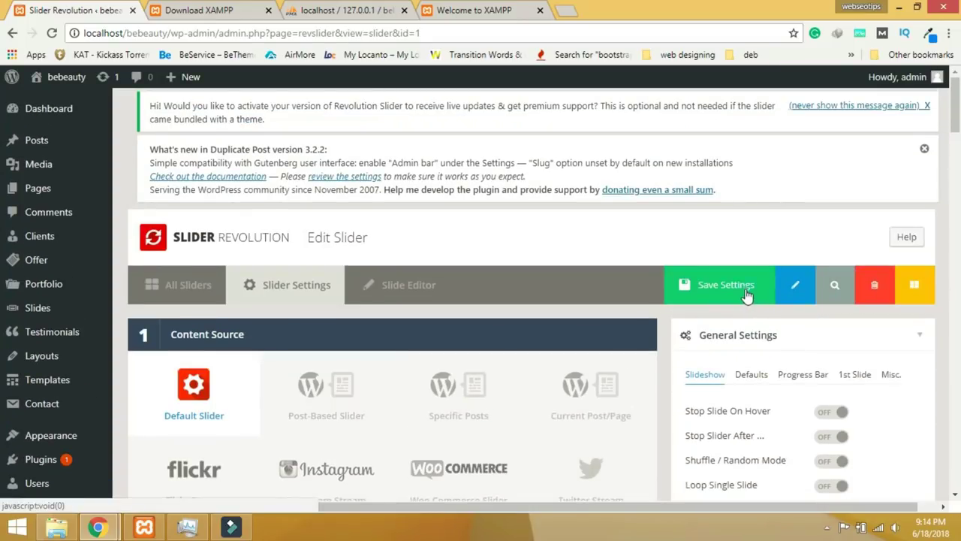
click(746, 293)
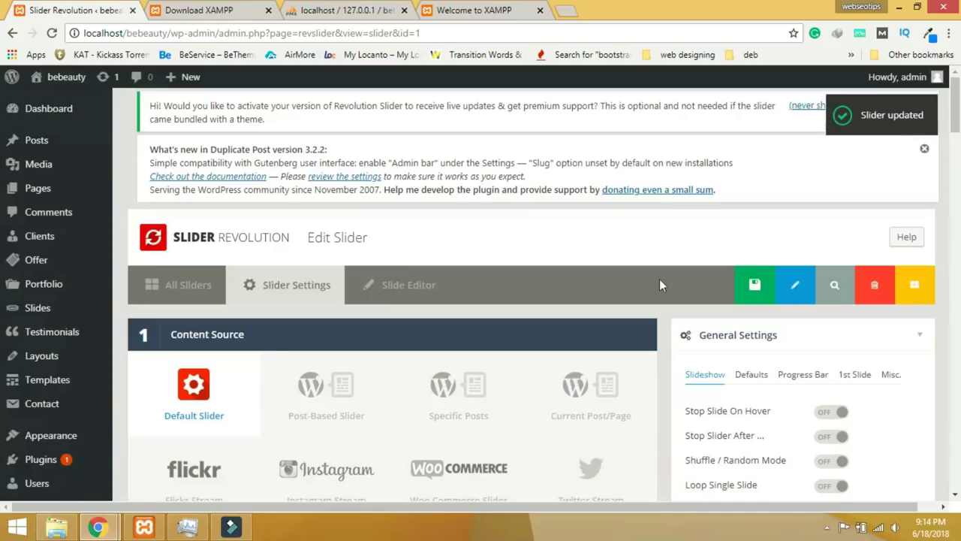
click(38, 189)
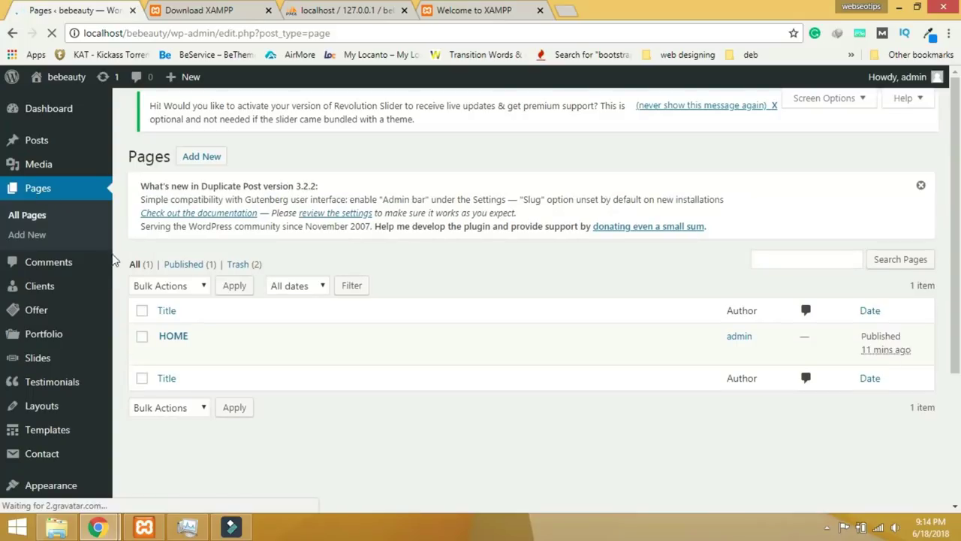
Edit the HOME page and choose the 'home' Revolution Slider in its Page Options.
click(179, 339)
scroll(320, 345, down, 3)
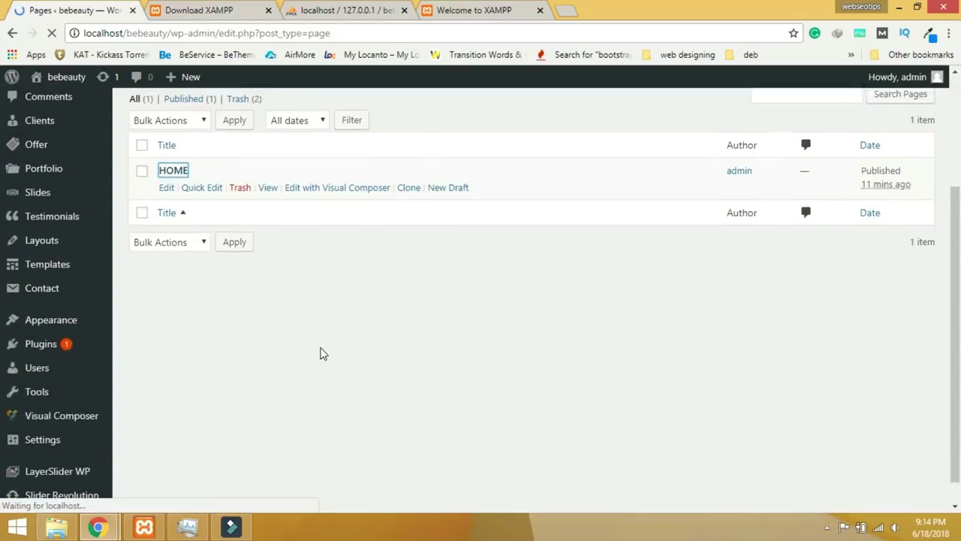
scroll(321, 352, down, 5)
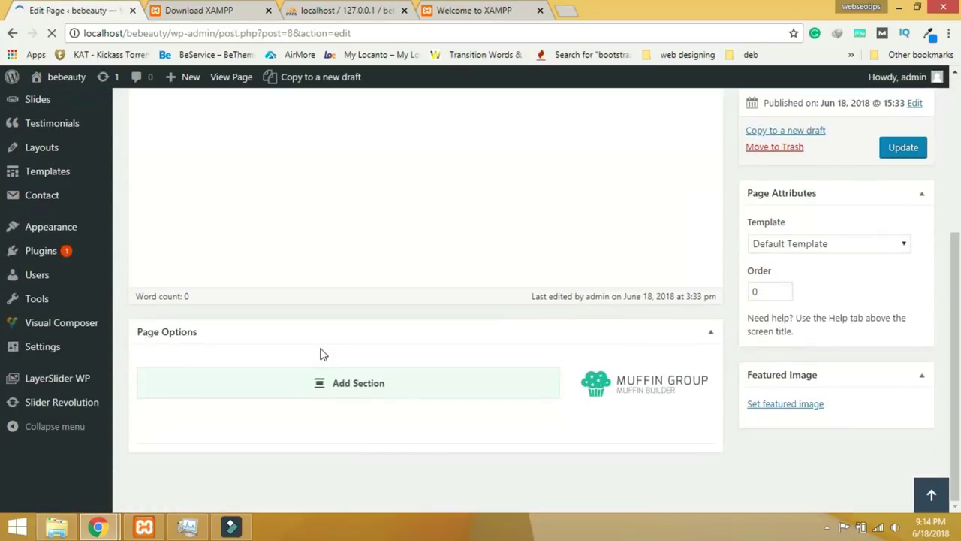
scroll(329, 354, up, 4)
scroll(345, 359, down, 2)
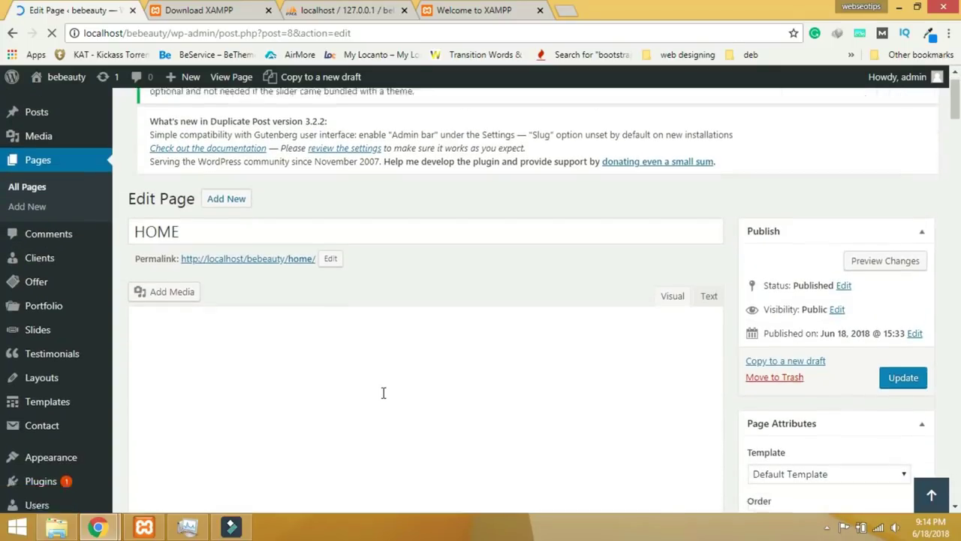
scroll(383, 394, down, 8)
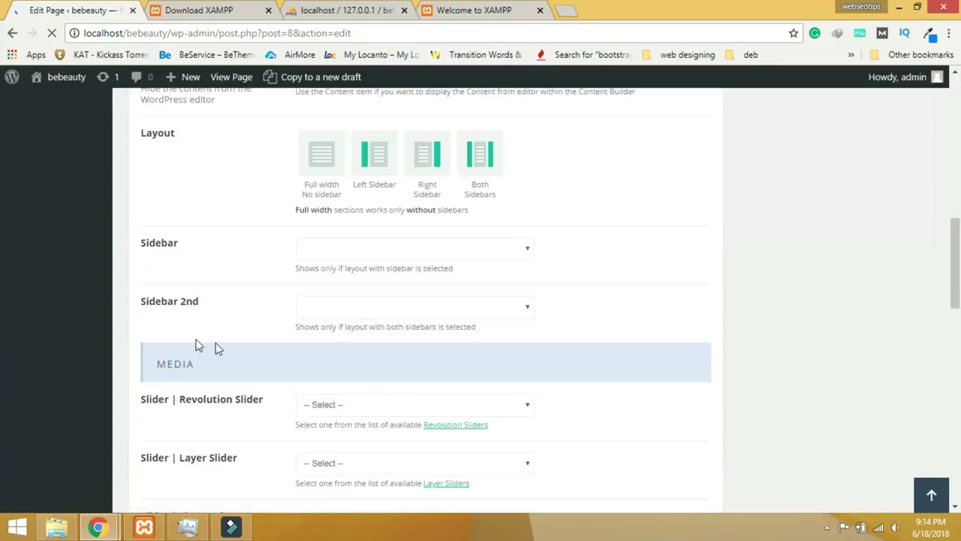
scroll(247, 396, up, 10)
scroll(298, 395, down, 10)
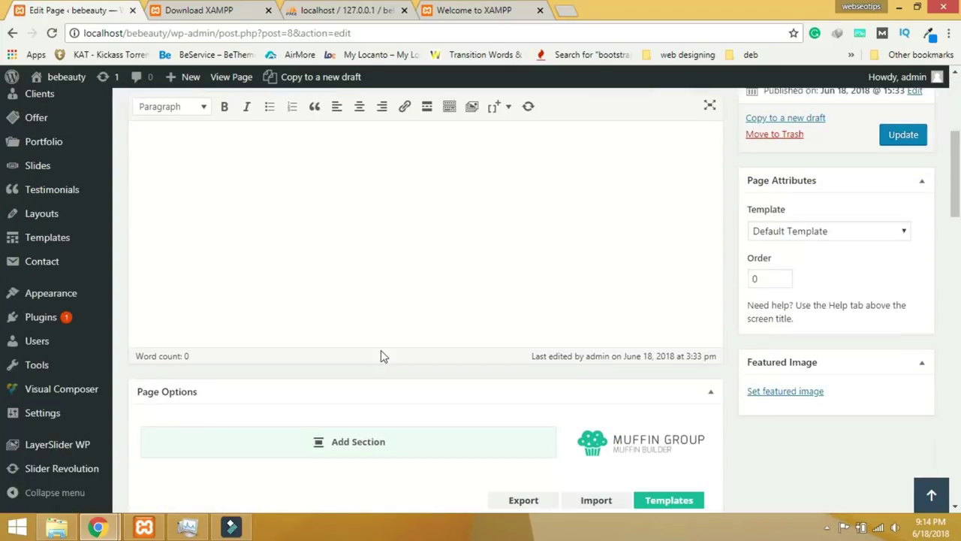
scroll(373, 369, down, 2)
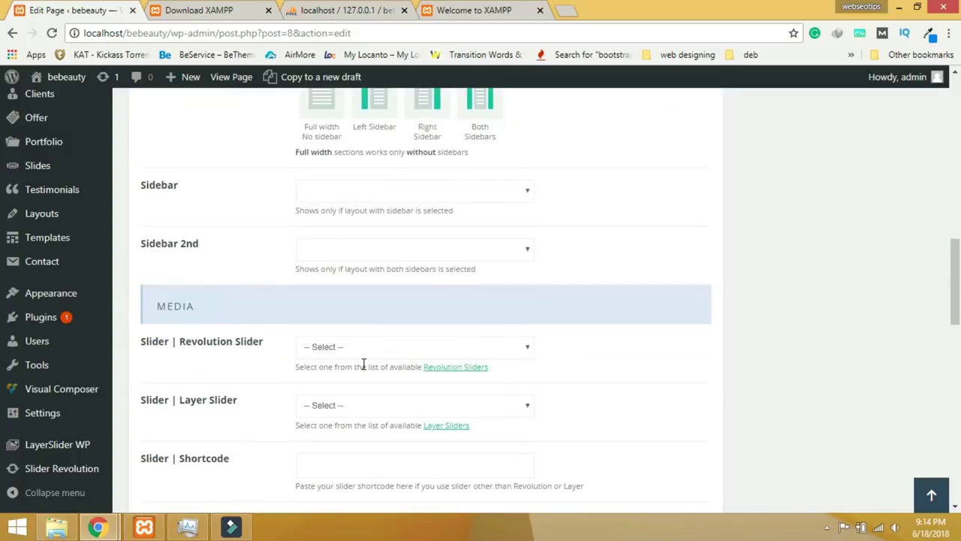
scroll(247, 346, down, 1)
scroll(248, 348, up, 3)
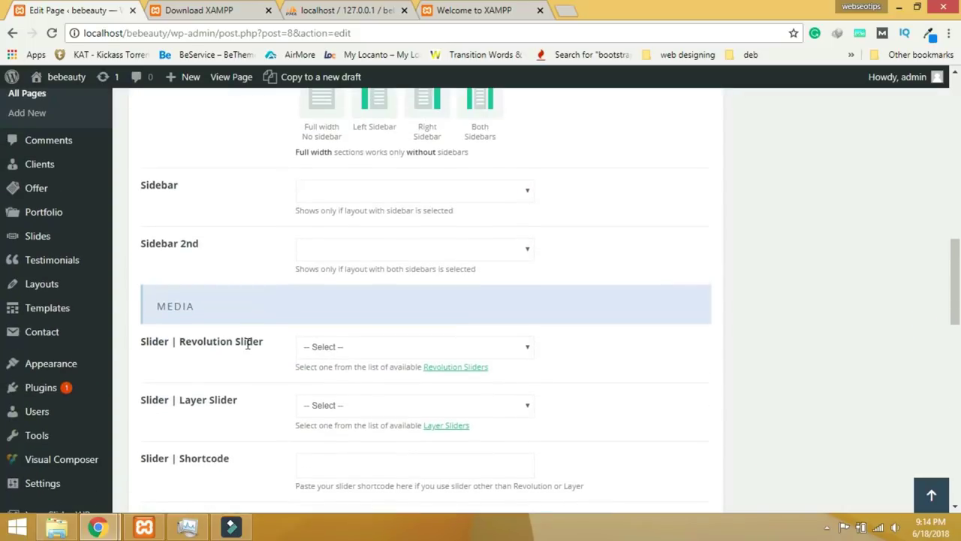
scroll(249, 349, down, 4)
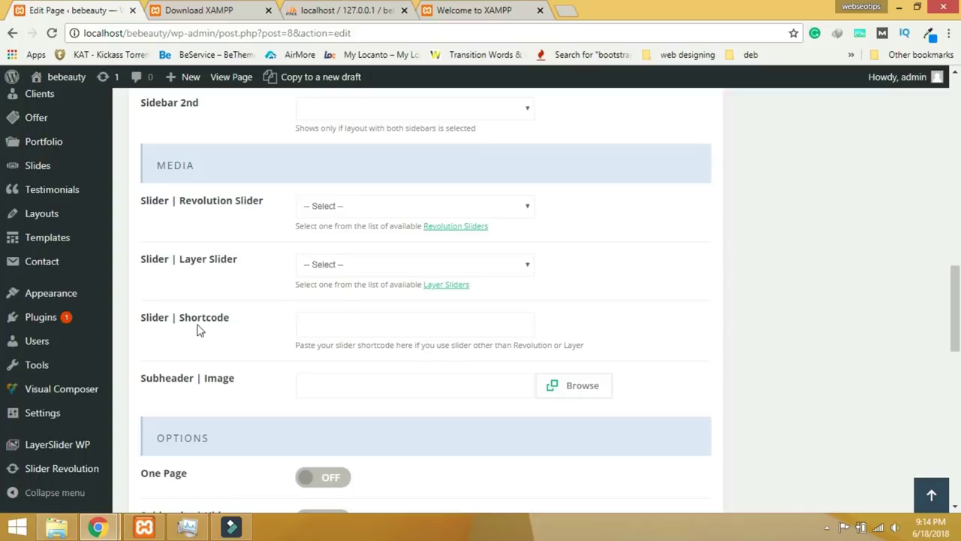
scroll(270, 354, down, 3)
scroll(270, 354, up, 1)
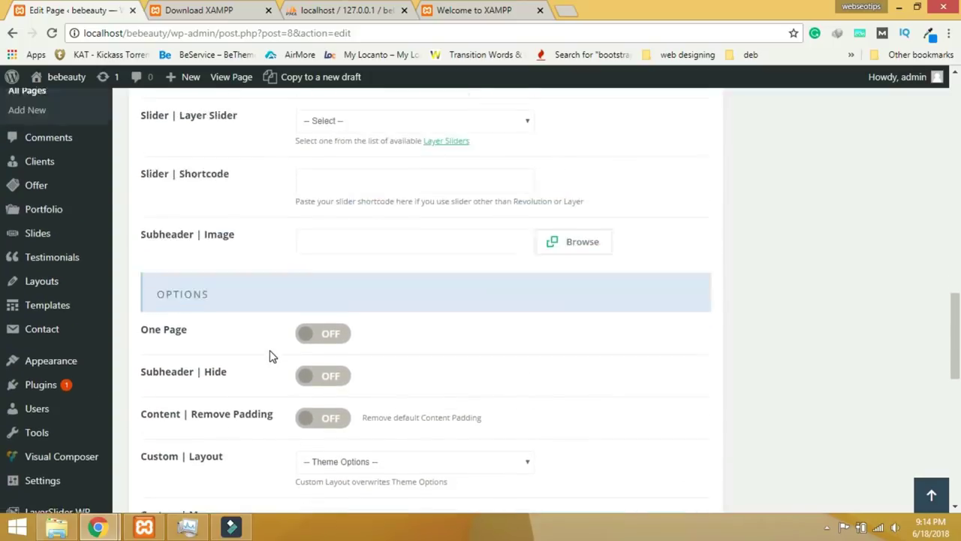
scroll(271, 354, up, 3)
click(414, 278)
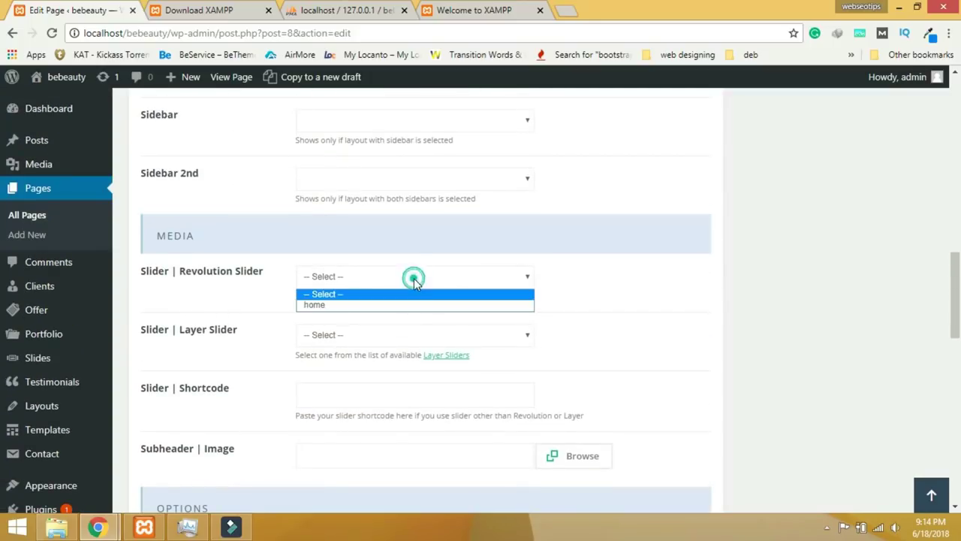
click(339, 305)
Update the HOME page and preview the changes.
scroll(875, 391, up, 15)
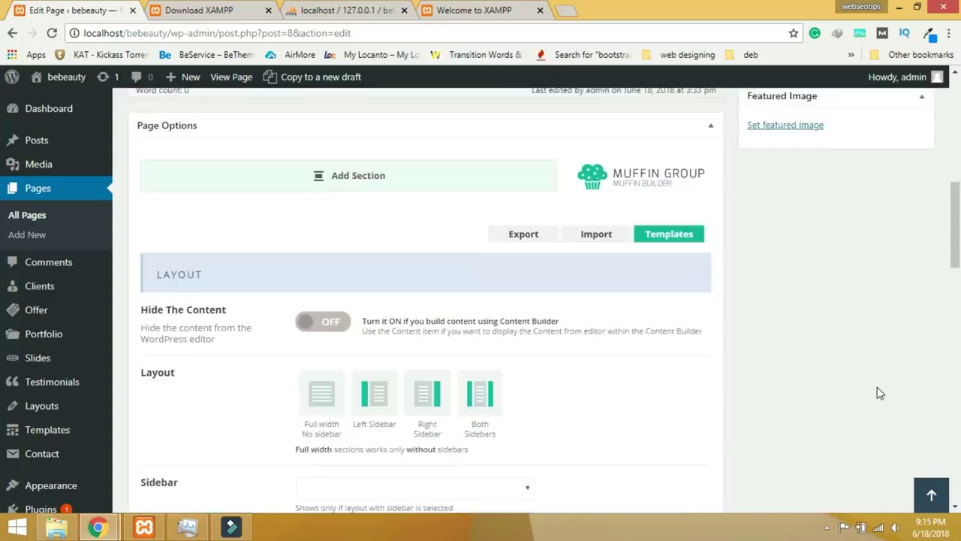
click(894, 420)
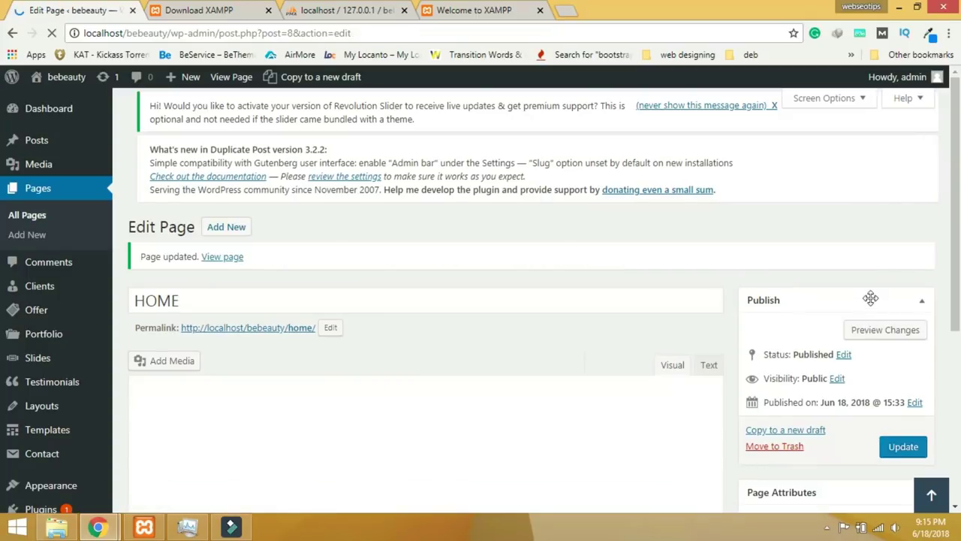
click(871, 330)
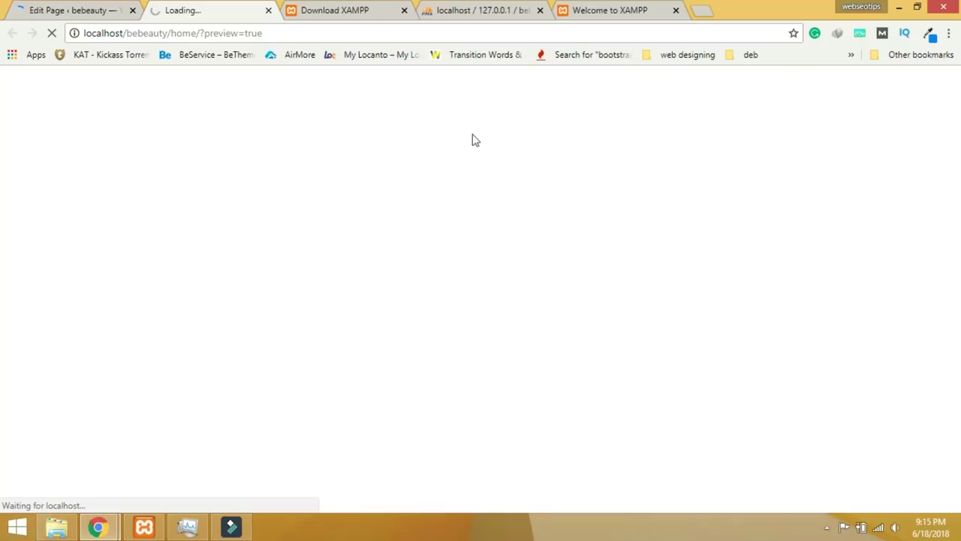
Close the Download XAMPP, localhost database and Welcome to XAMPP browser tabs.
click(404, 10)
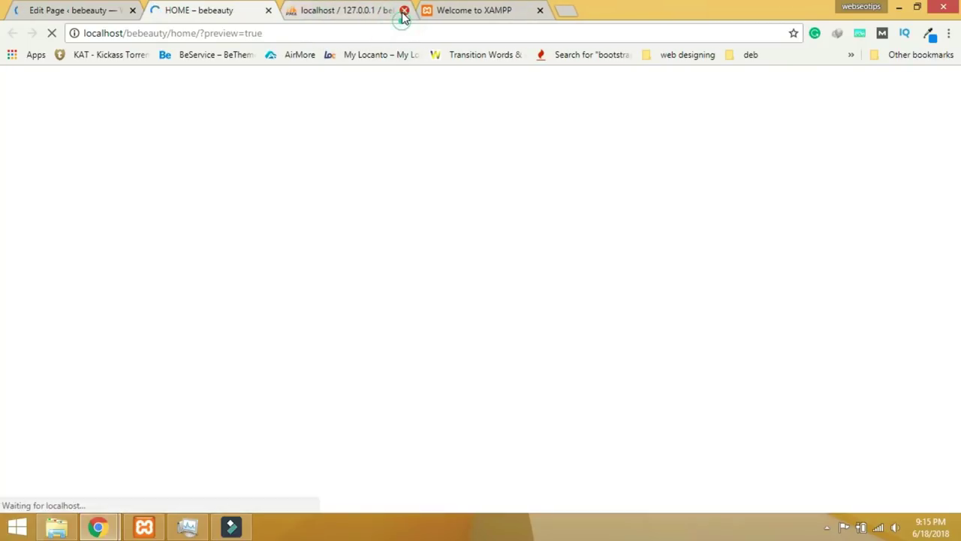
click(404, 11)
click(404, 11)
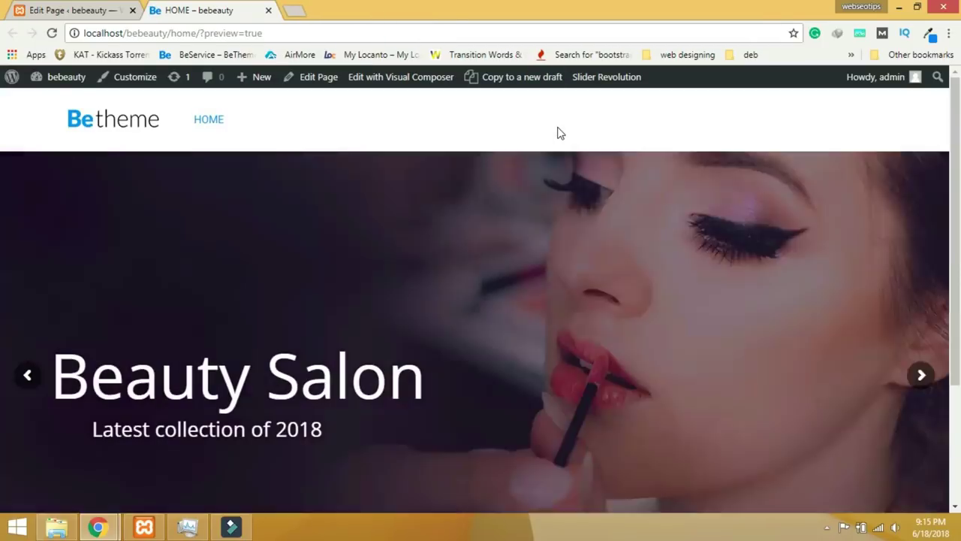
Step through the preview slider's Beauty Salon, Best Style and Beauty Spot slides.
scroll(751, 338, down, 1)
click(919, 305)
click(919, 305)
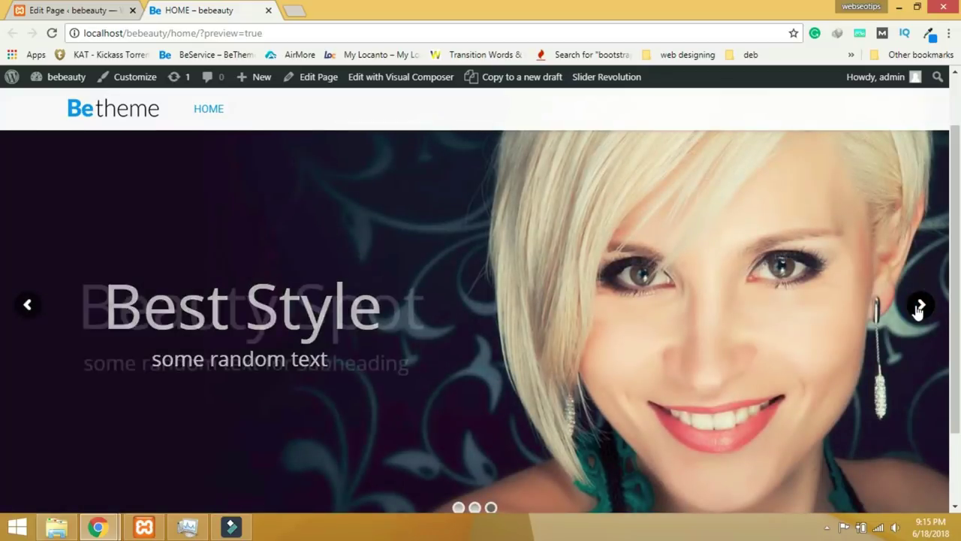
scroll(494, 396, up, 1)
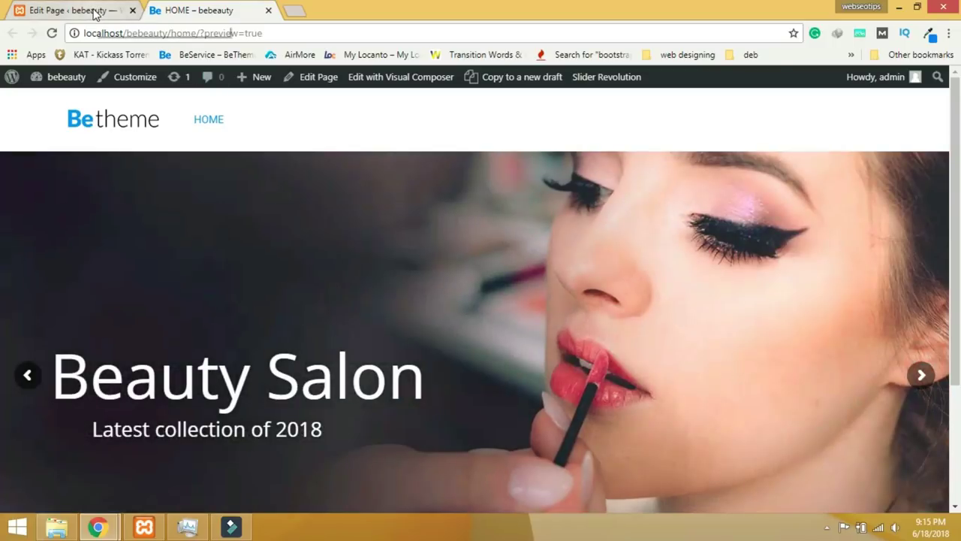
Switch back to the HOME page editor tab.
click(100, 13)
mouse_move(66, 364)
scroll(92, 413, down, 2)
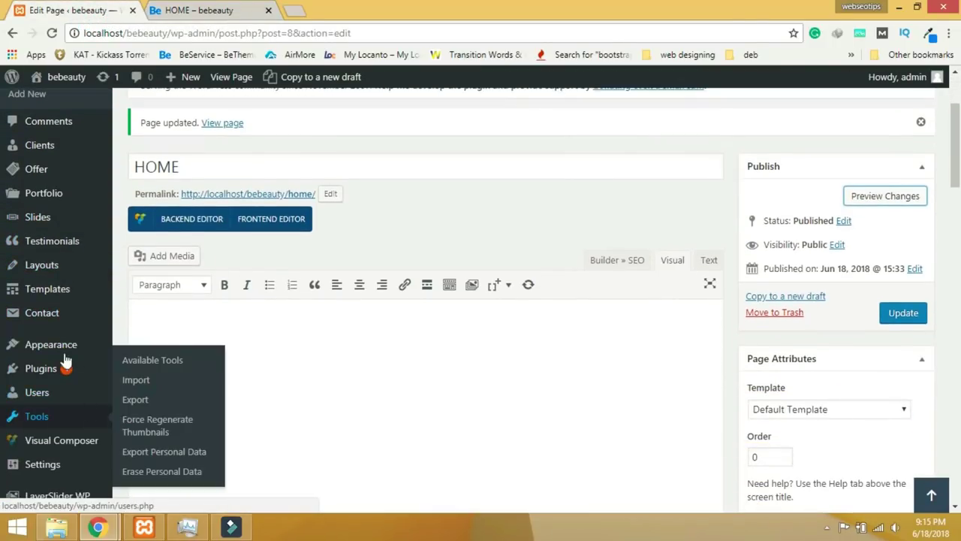
Create a new navigation menu named 'main menu'.
mouse_move(53, 349)
click(137, 380)
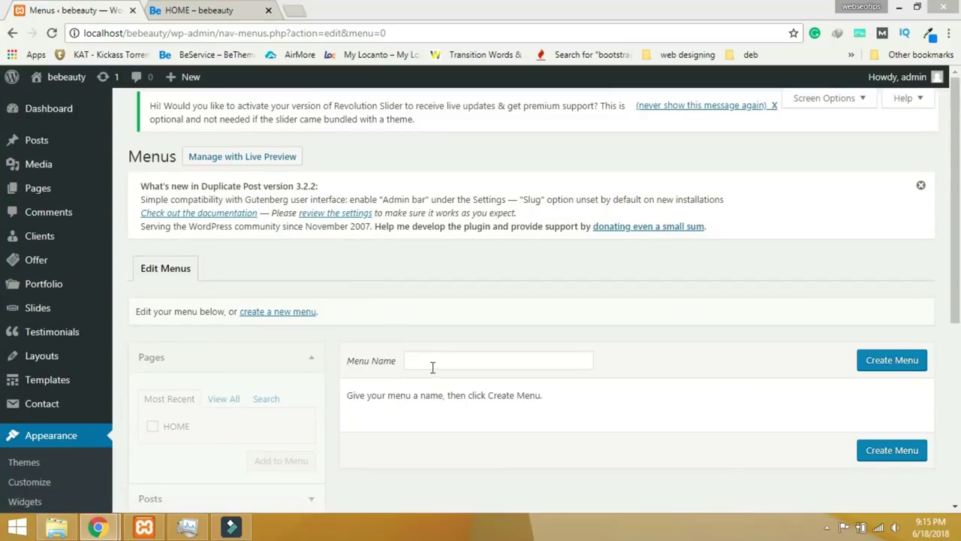
click(437, 364)
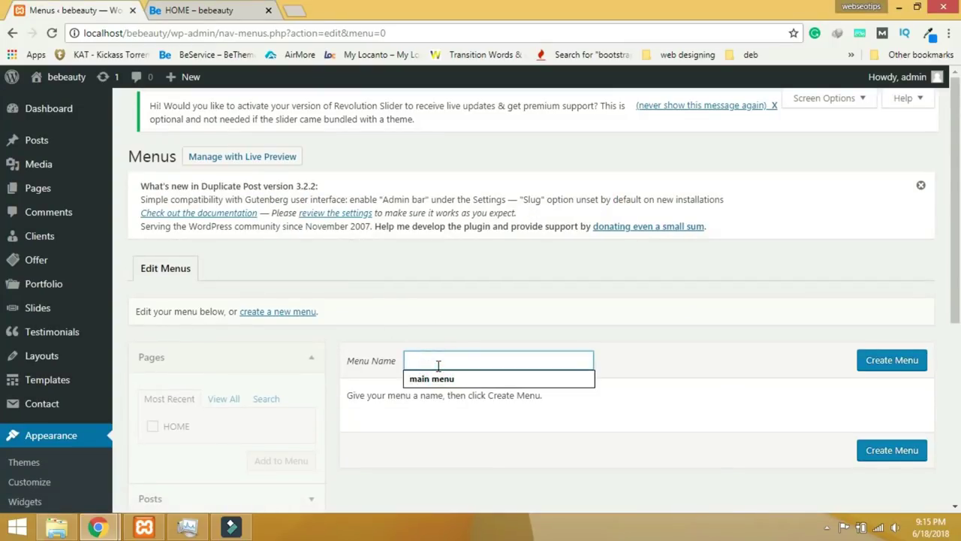
click(434, 378)
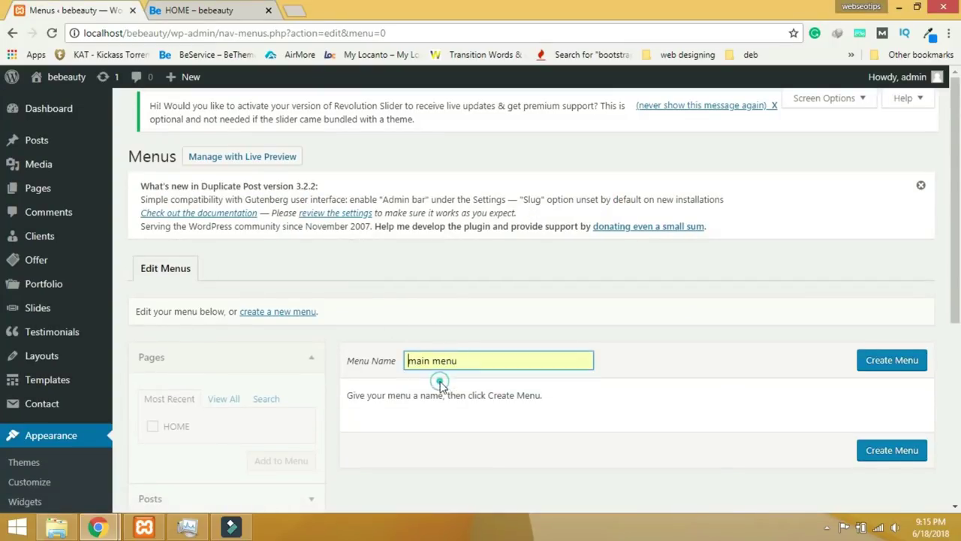
click(880, 367)
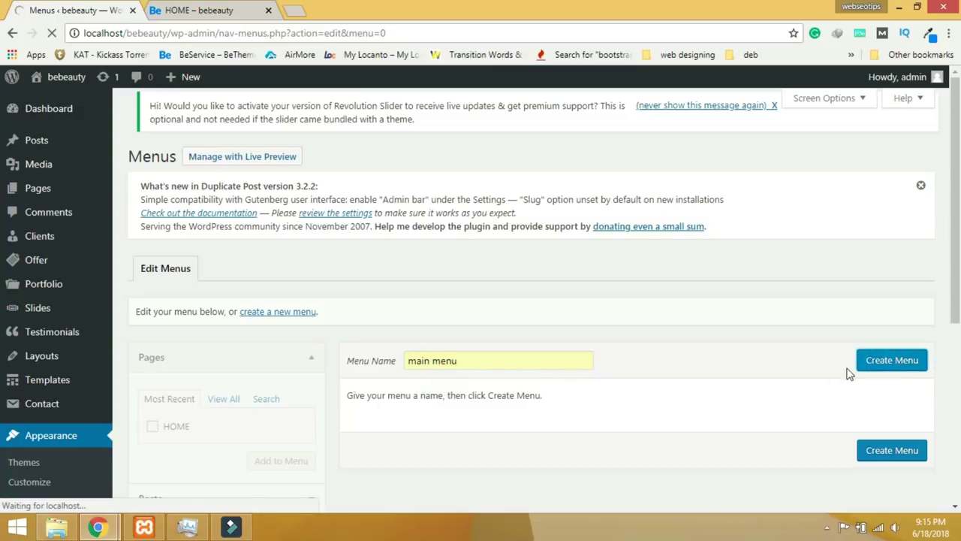
Add custom links DESIGNES and FEATURES with URL #.
scroll(578, 377, down, 2)
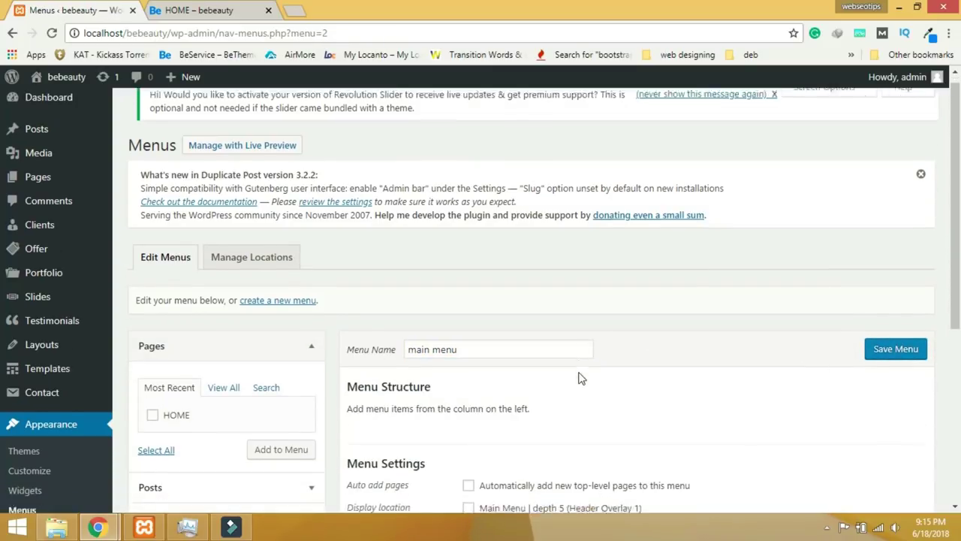
click(200, 388)
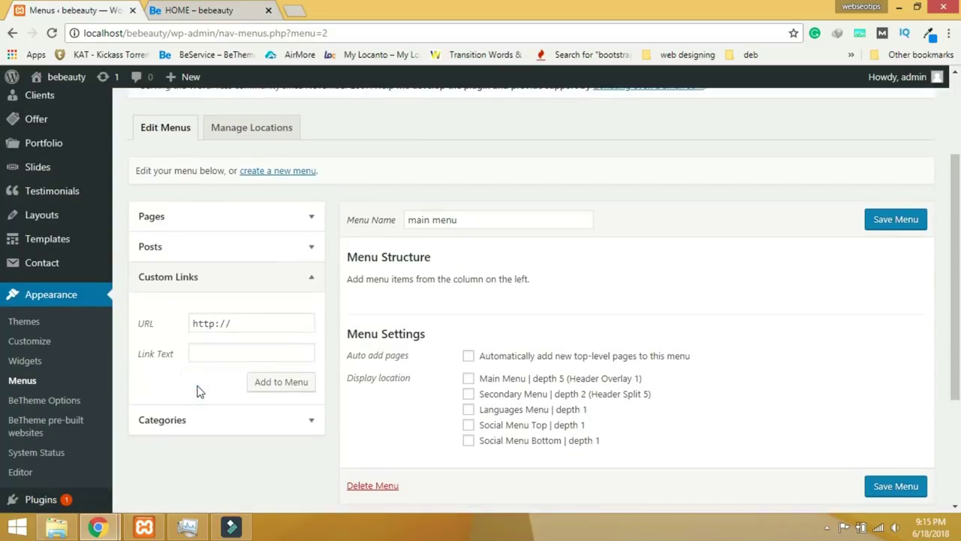
click(251, 325)
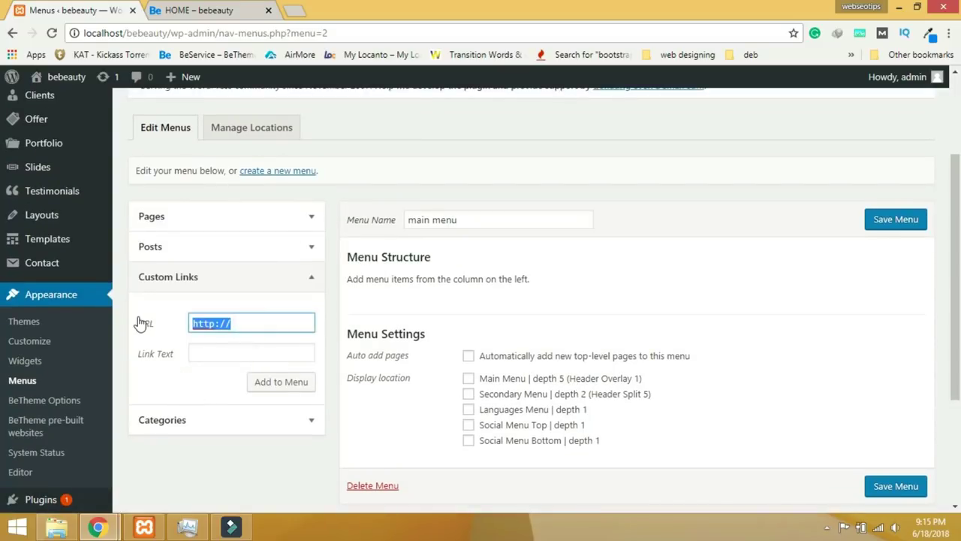
text(#)
click(234, 472)
click(214, 354)
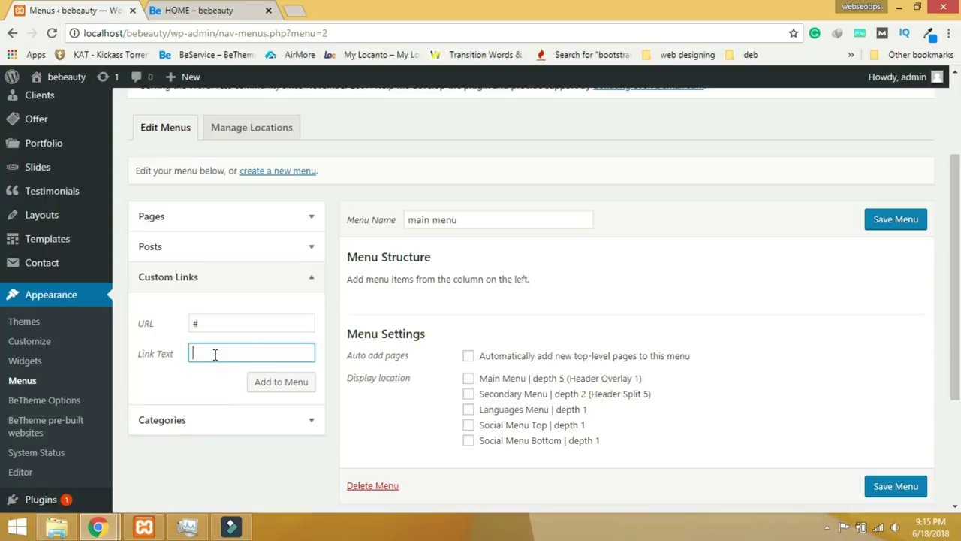
click(214, 355)
click(293, 385)
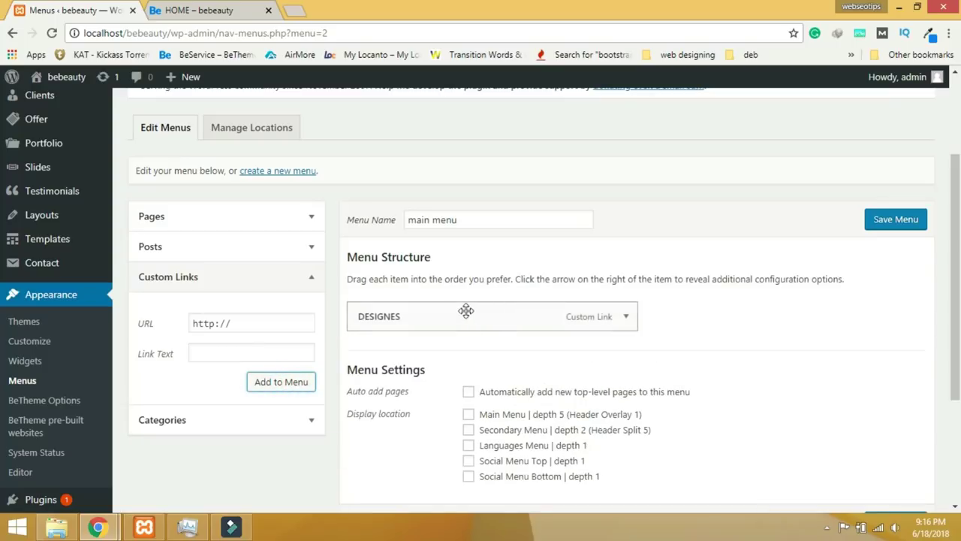
scroll(426, 347, up, 1)
scroll(426, 346, down, 2)
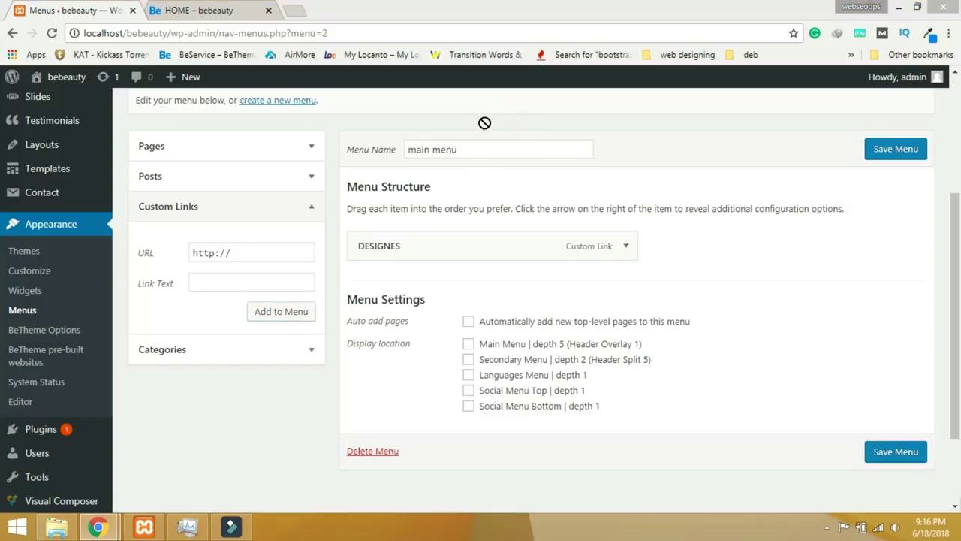
drag(253, 253, 145, 255)
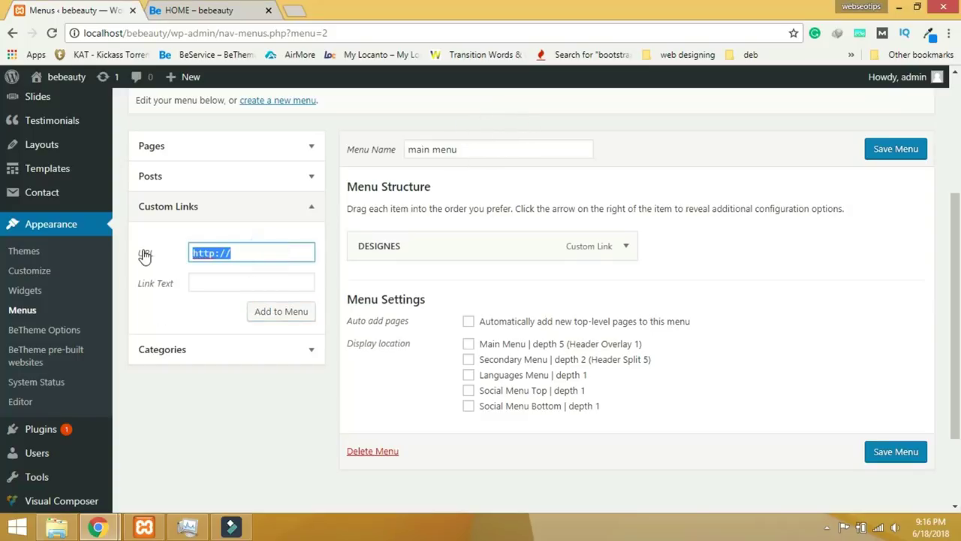
text(#)
click(239, 406)
click(214, 282)
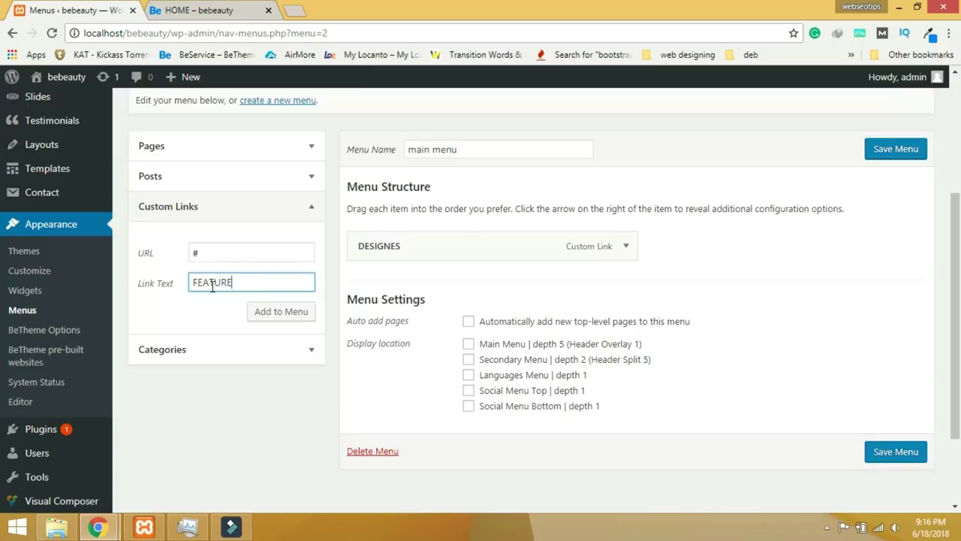
click(271, 316)
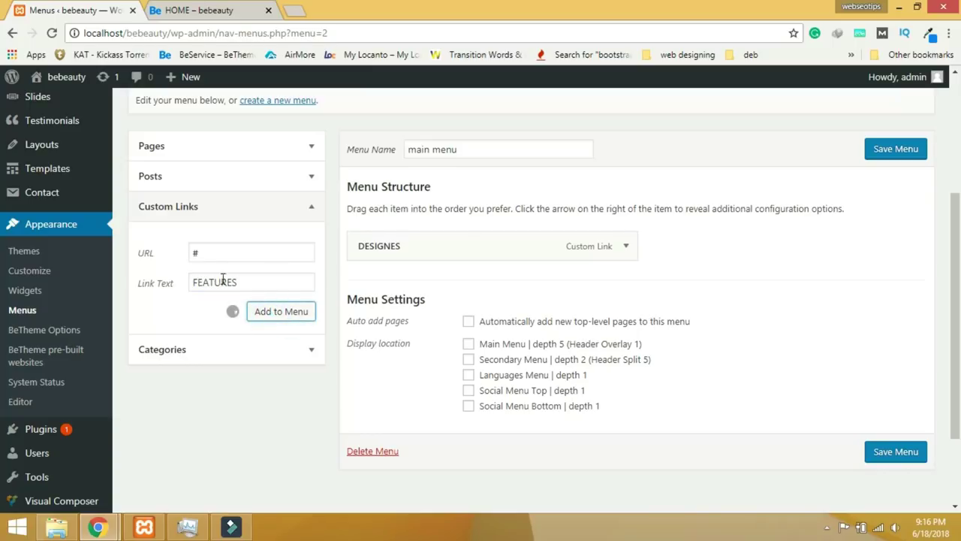
Add custom links ABOUT and GALLERY with URL #.
click(243, 254)
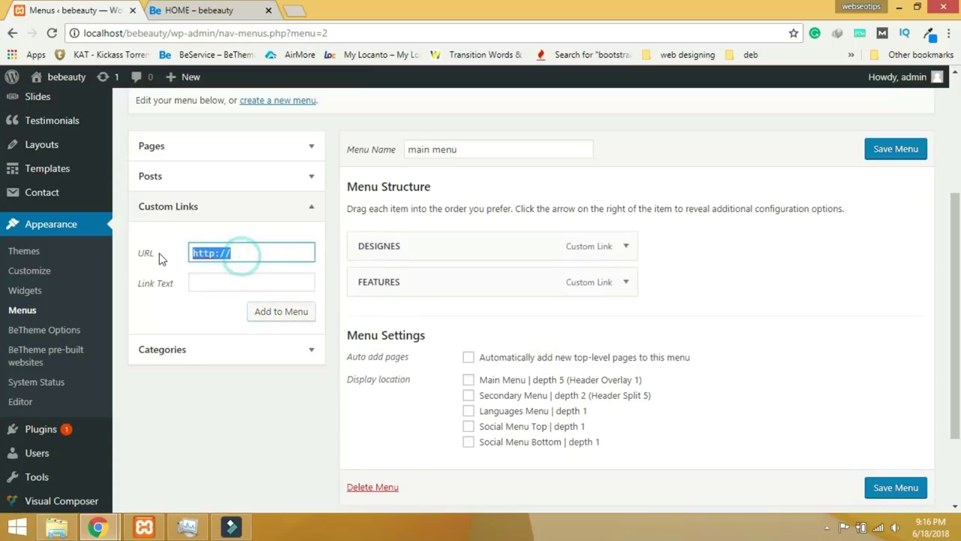
text(#)
click(240, 356)
click(220, 277)
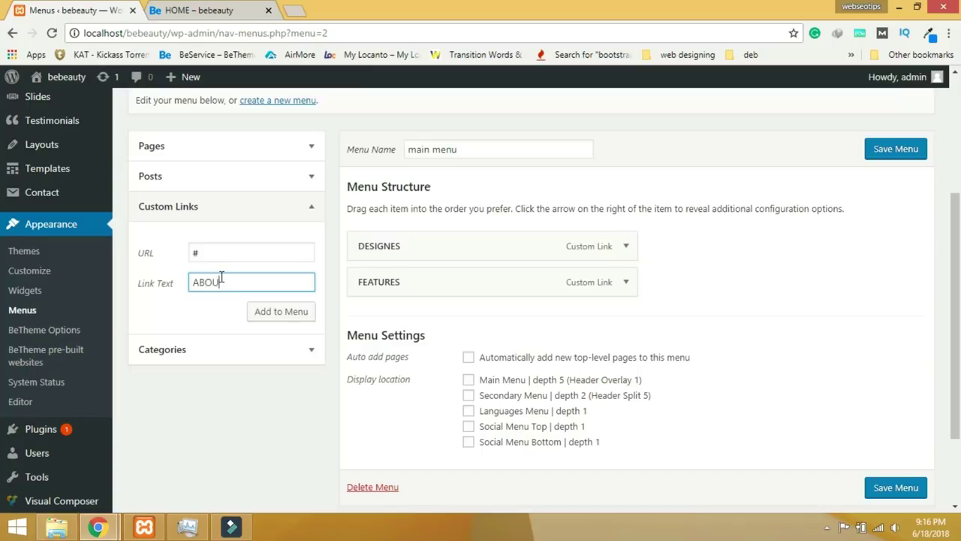
click(279, 313)
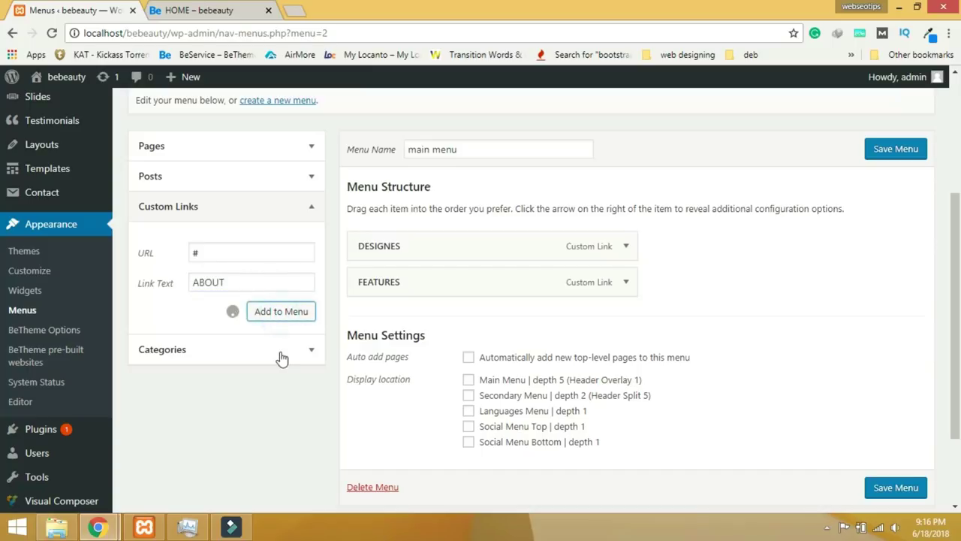
triple_click(255, 251)
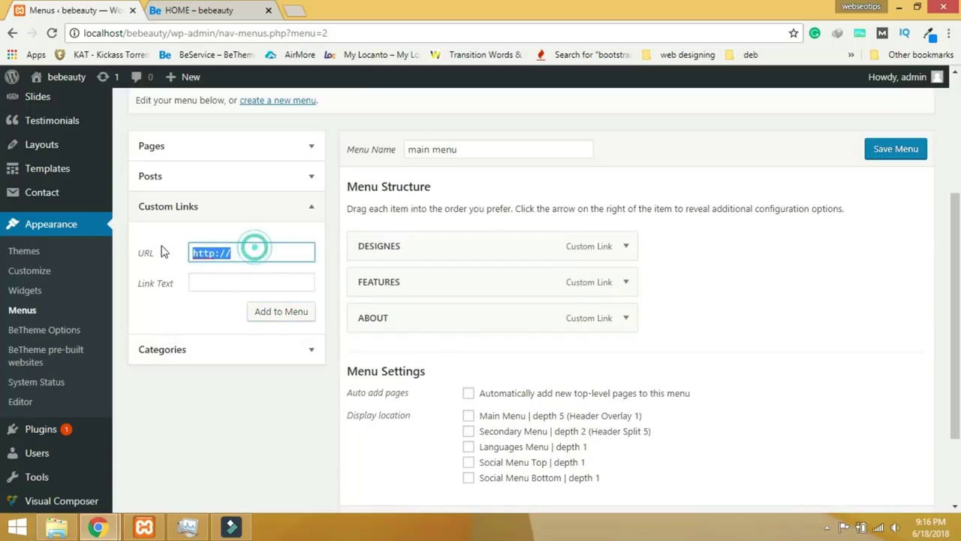
text(#)
click(215, 348)
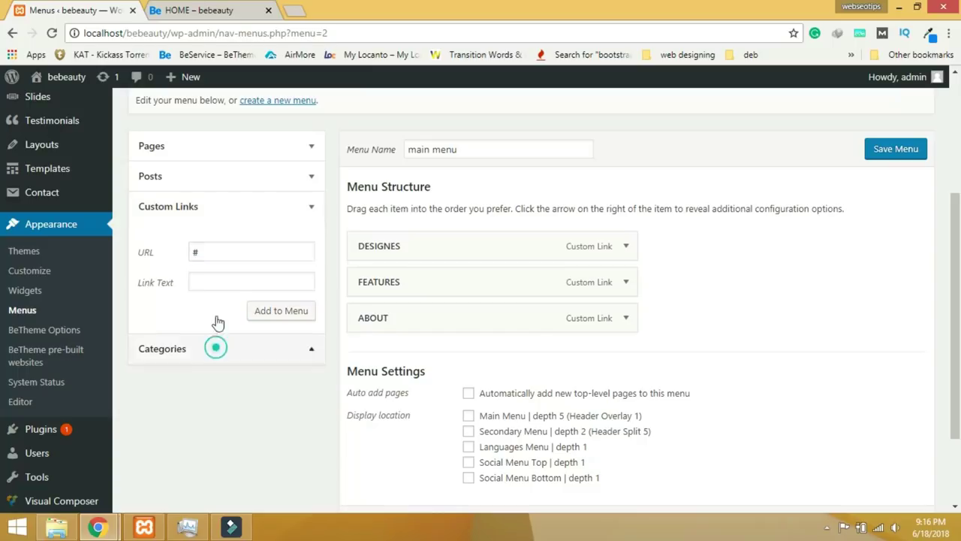
click(198, 210)
click(205, 284)
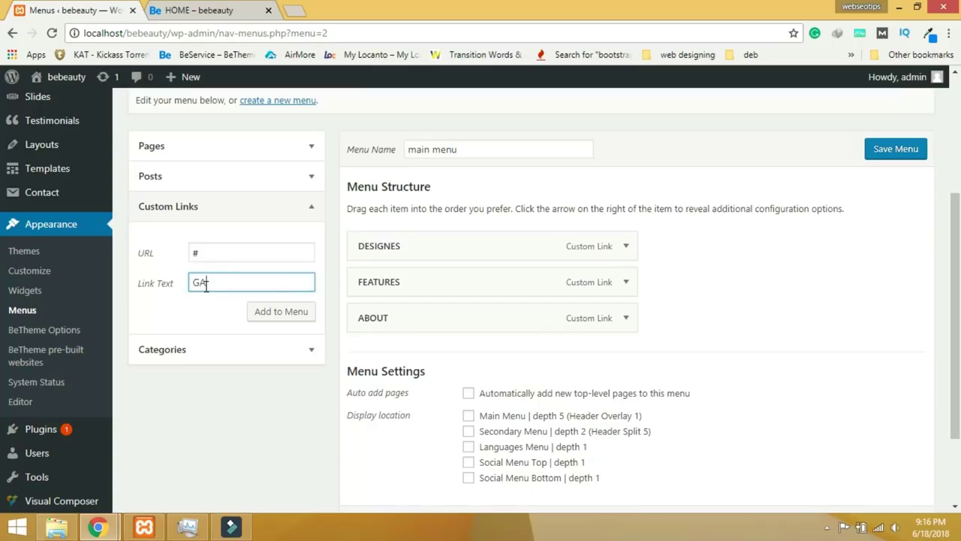
click(286, 316)
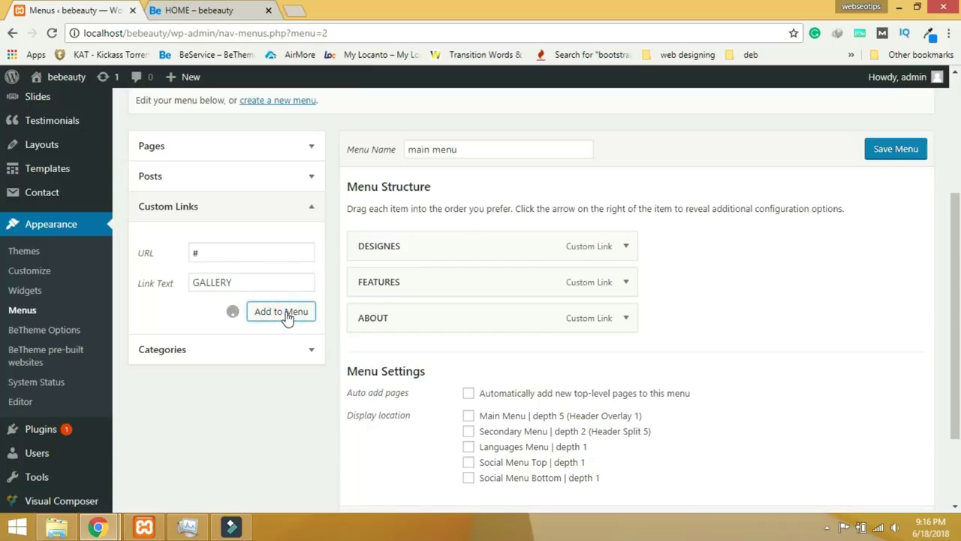
Add custom links TEAM and TESTIMONIAL with URL #.
drag(253, 253, 154, 252)
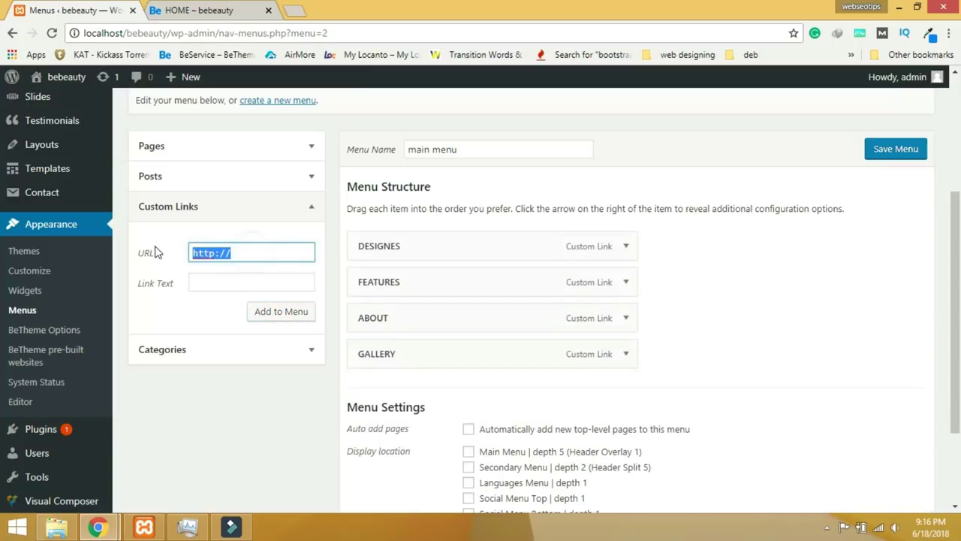
key(BackSpace)
text(#)
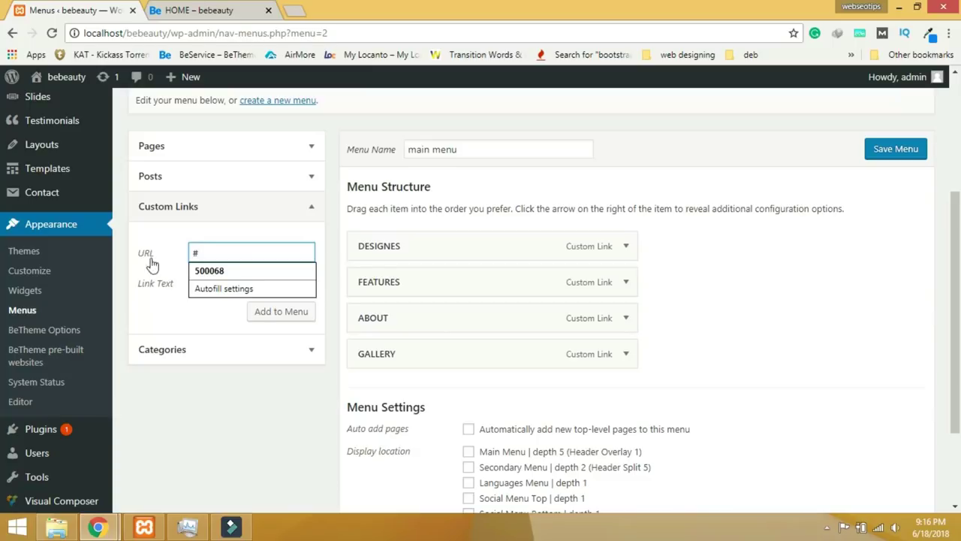
click(226, 505)
click(227, 288)
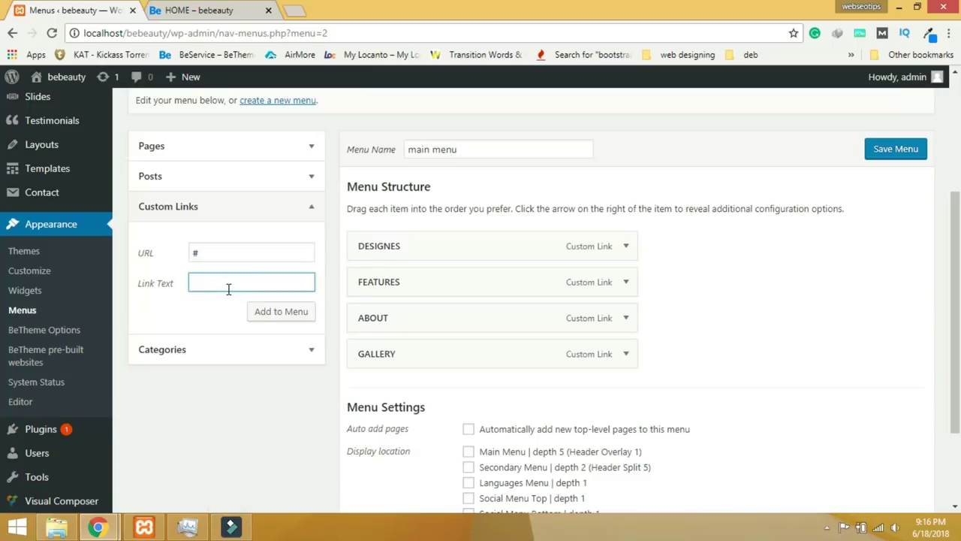
text(TEAM)
click(273, 313)
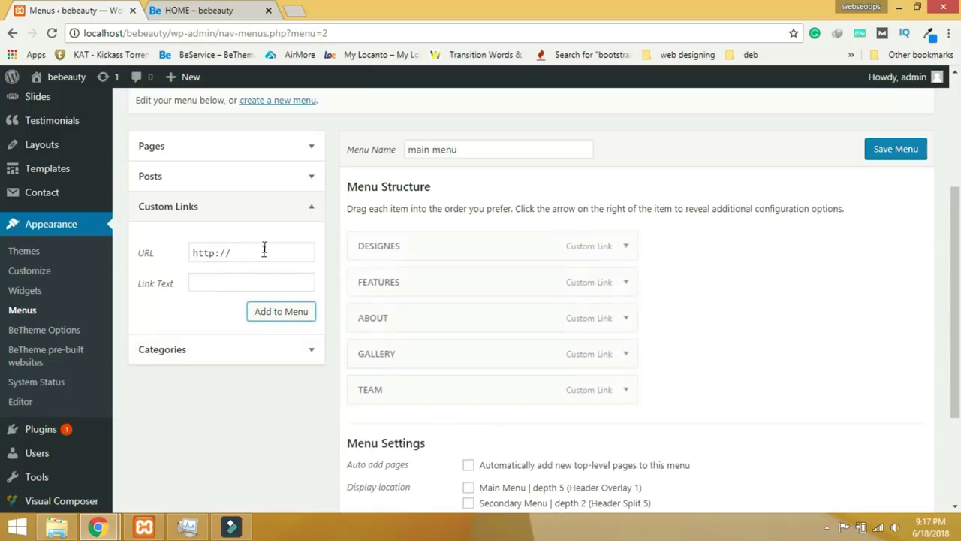
drag(251, 252, 154, 250)
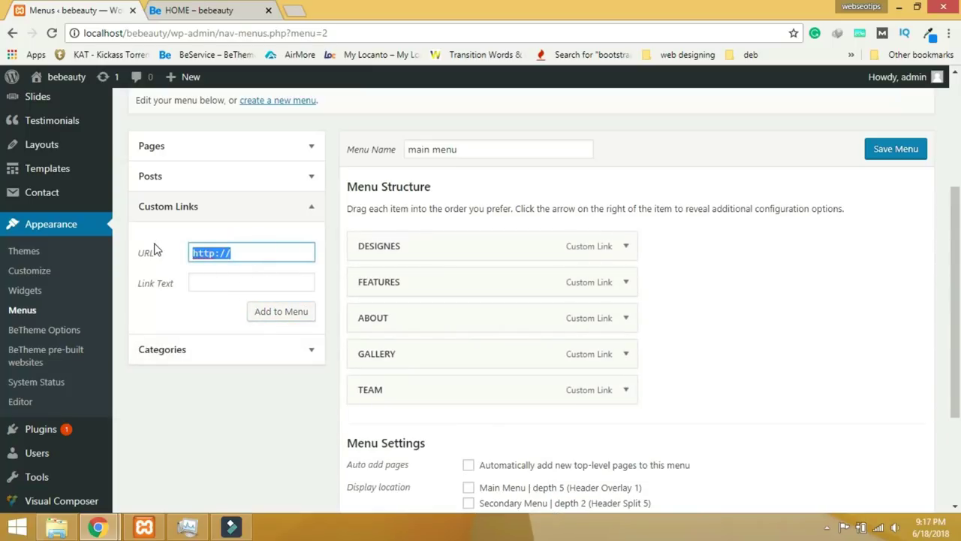
text(#)
click(212, 283)
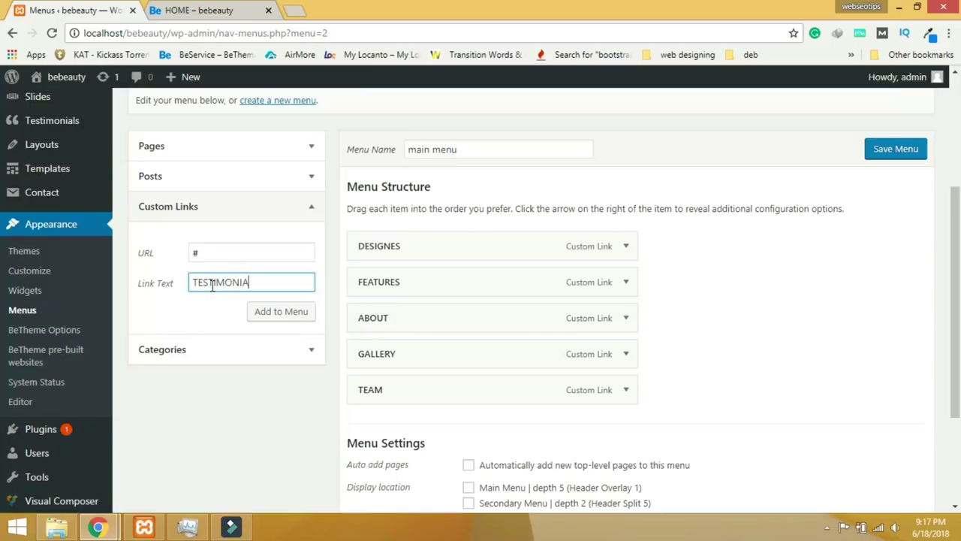
click(264, 311)
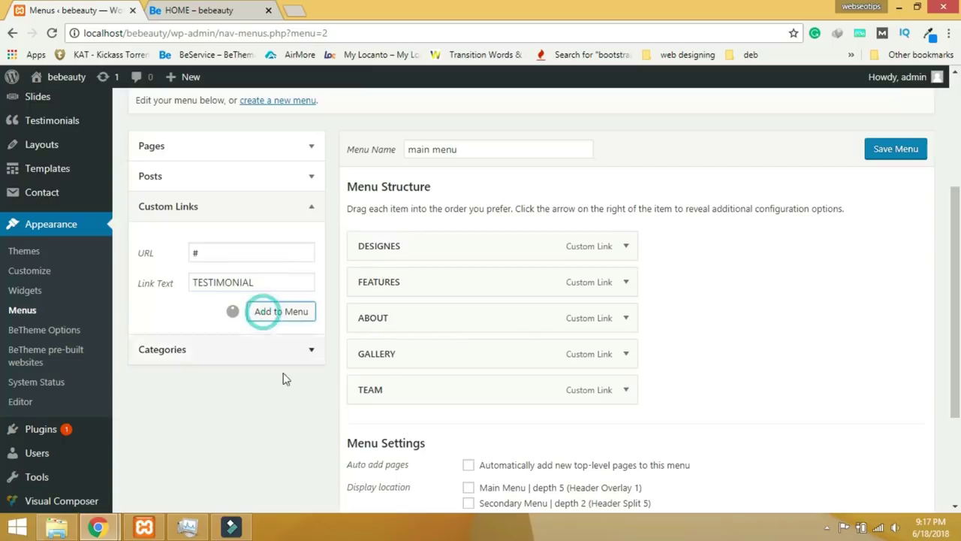
Add the CONTACTS custom link with URL #.
click(253, 253)
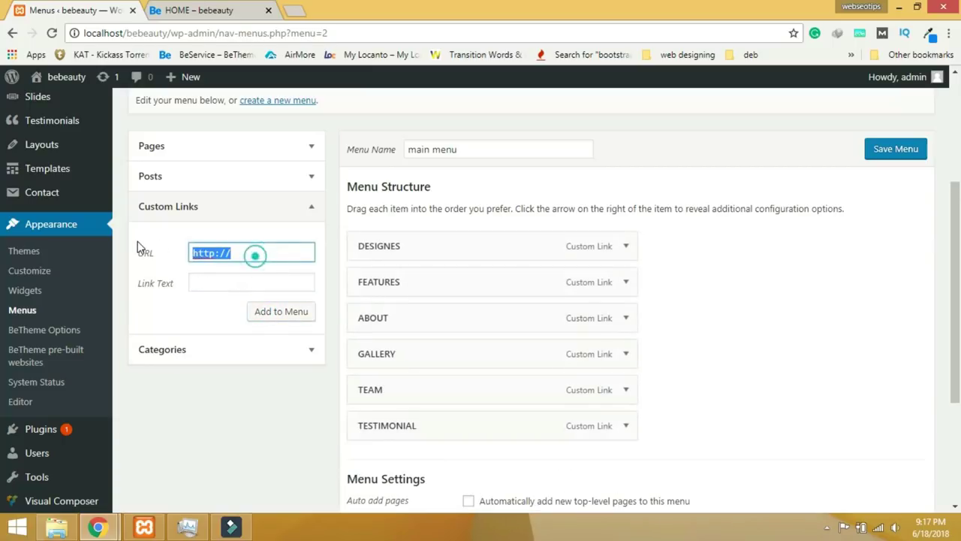
text(#)
click(254, 423)
click(217, 281)
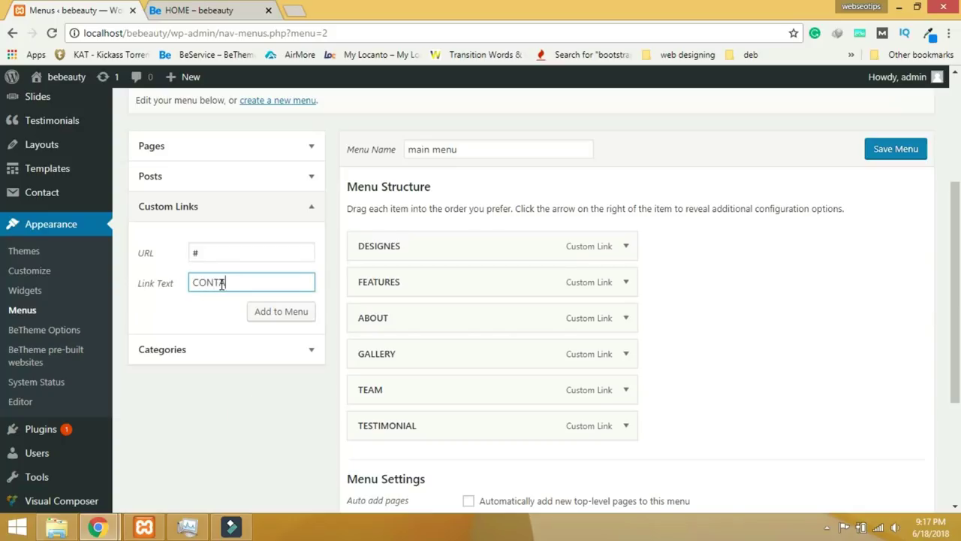
click(281, 315)
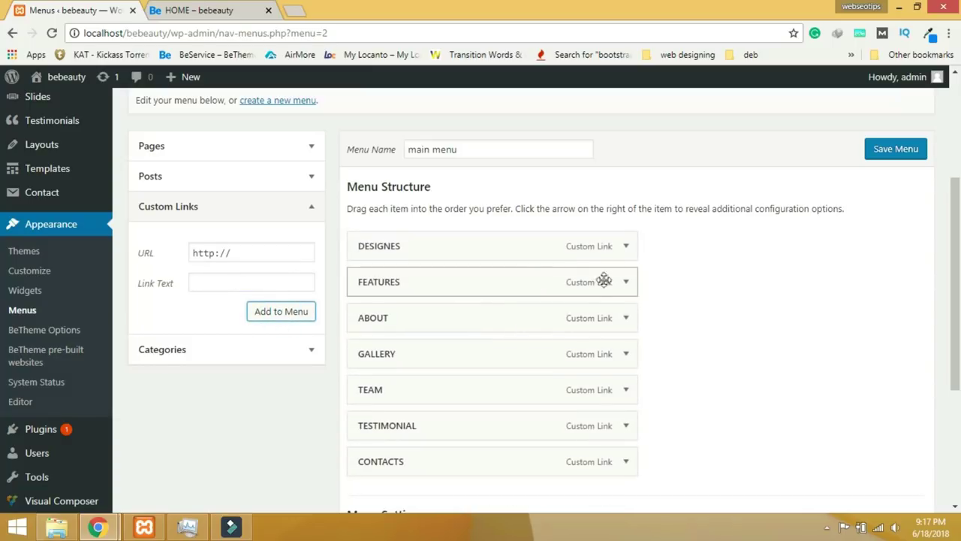
Add the HOME page to the main menu and drag it to the top.
click(196, 176)
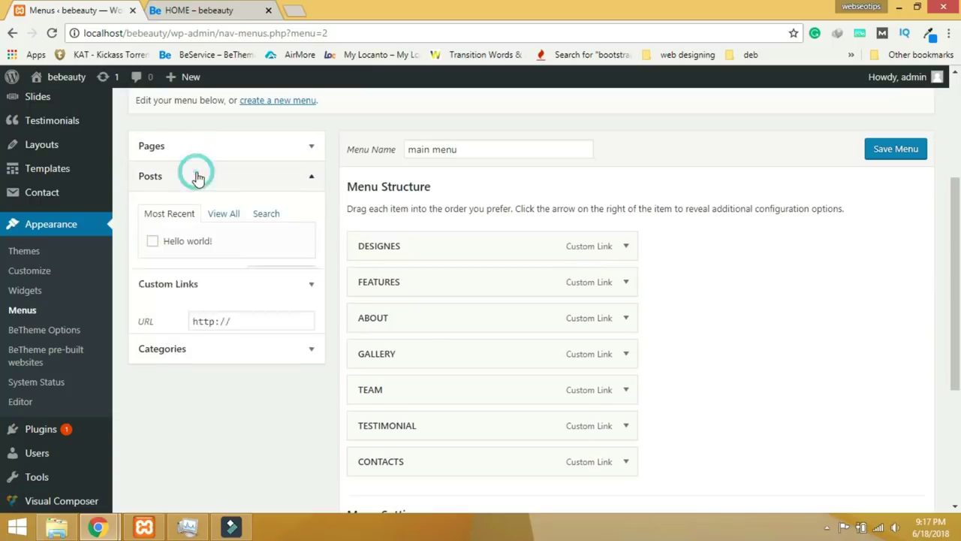
click(191, 148)
click(151, 215)
click(298, 256)
scroll(518, 352, down, 3)
drag(425, 291, 415, 183)
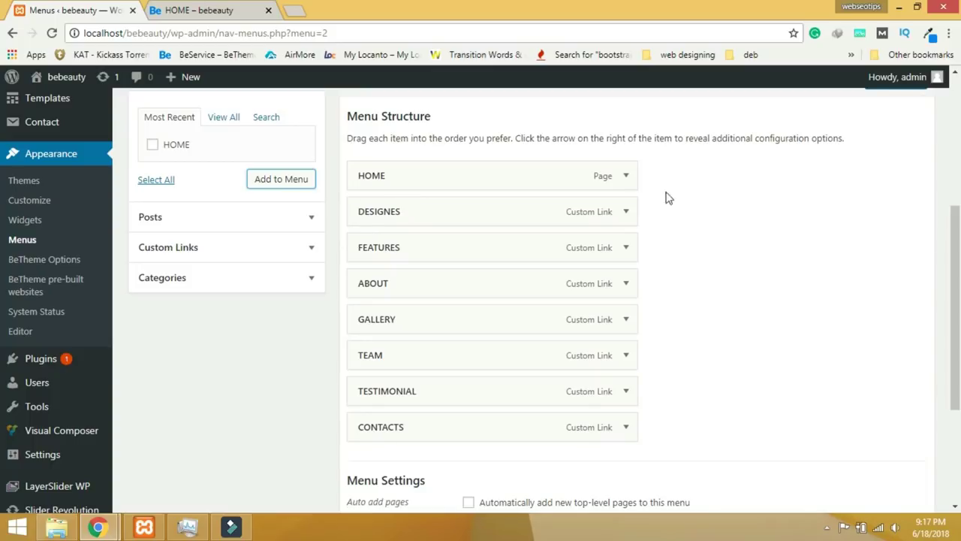
Assign the menu to the Main Menu location, save it, and reload the HOME tab.
scroll(661, 401, up, 3)
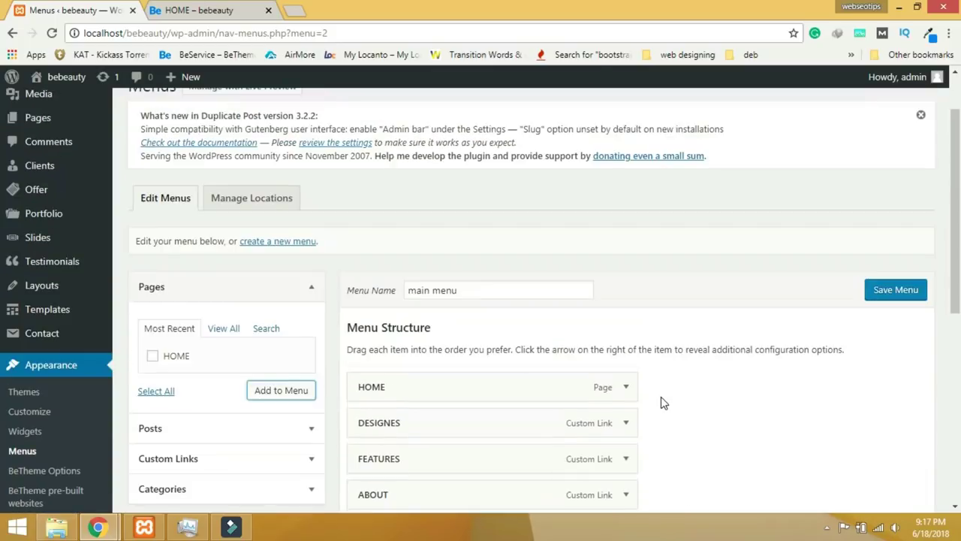
scroll(661, 401, down, 2)
scroll(631, 387, down, 2)
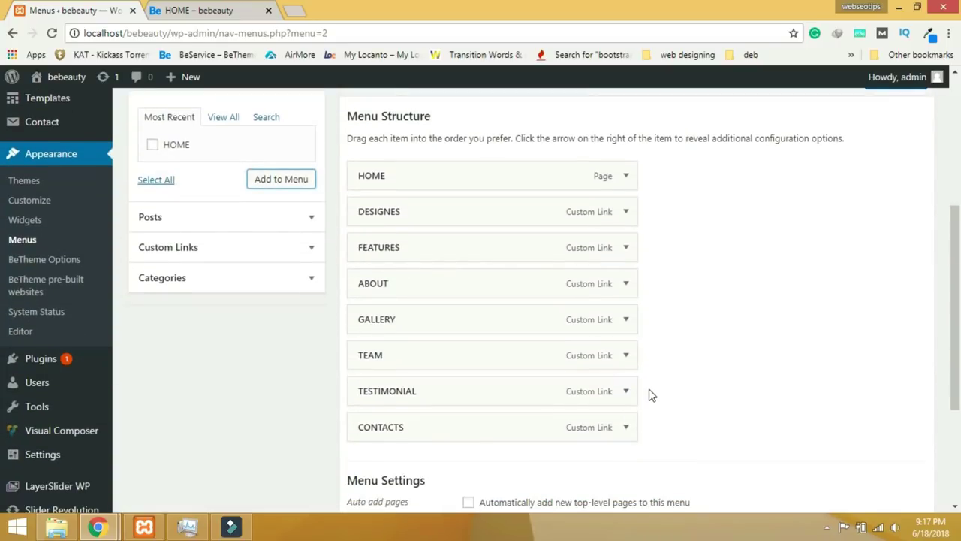
scroll(650, 392, up, 3)
scroll(586, 383, down, 4)
click(469, 328)
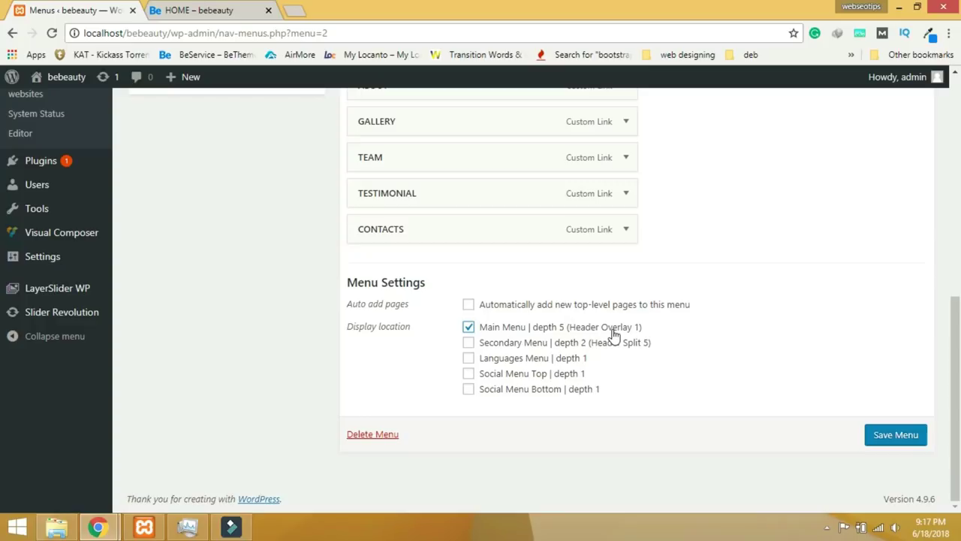
scroll(695, 334, up, 4)
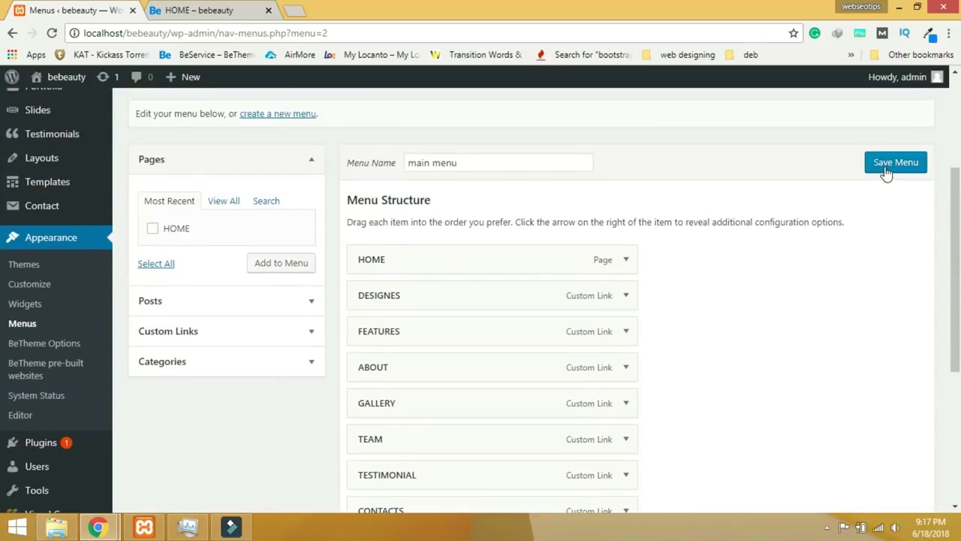
click(887, 173)
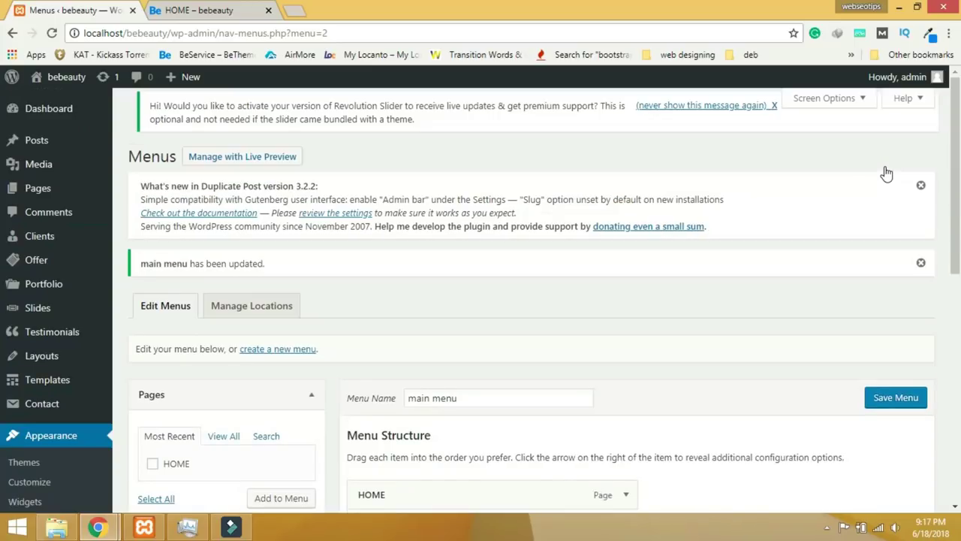
click(210, 9)
click(54, 34)
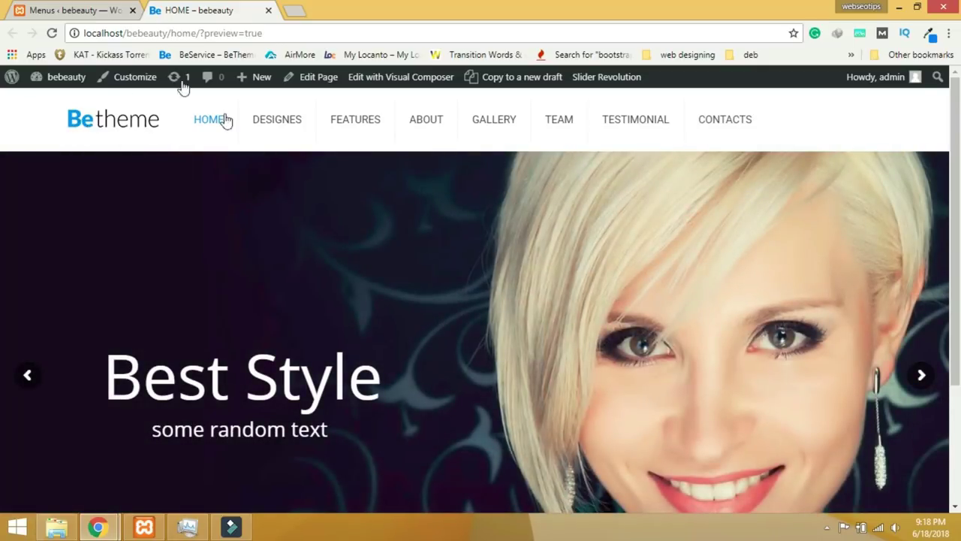
Switch back to the Menus admin tab and scroll to the menu structure.
click(100, 6)
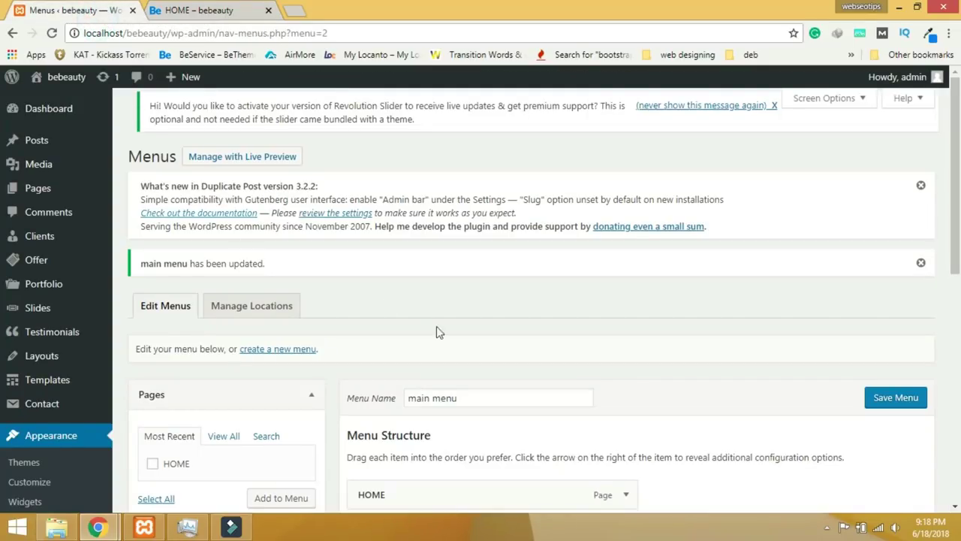
scroll(426, 364, down, 4)
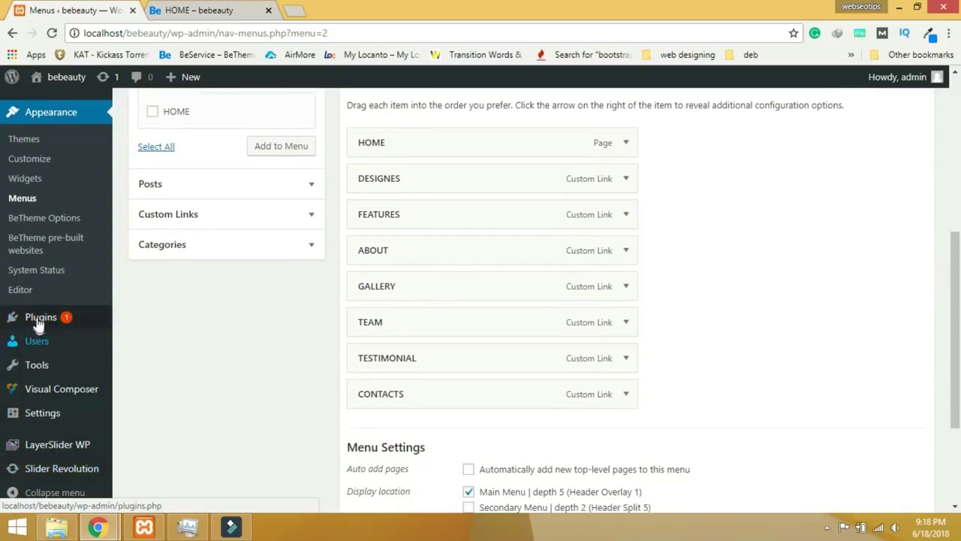
Enter BEBEAUTY as the Text Logo under BeTheme Global > Logo and save.
click(35, 220)
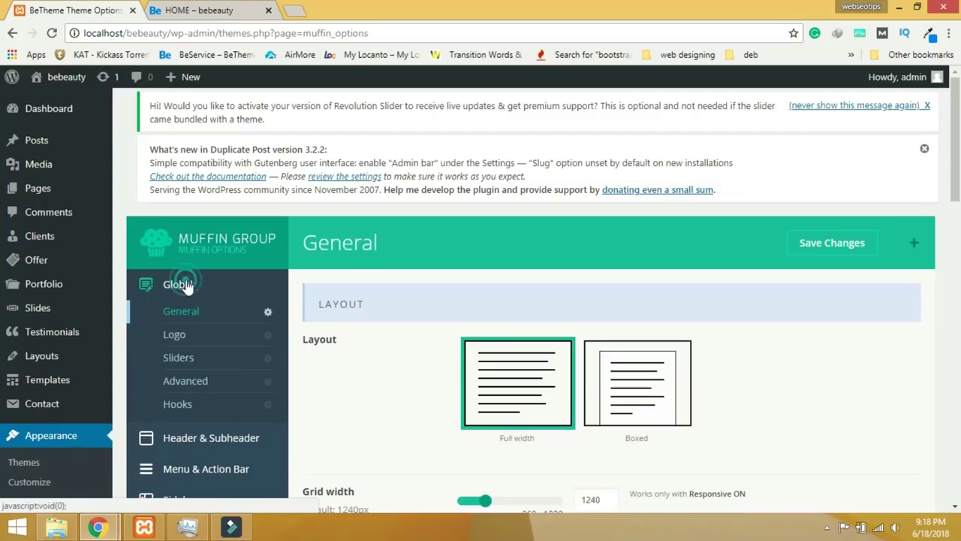
click(178, 336)
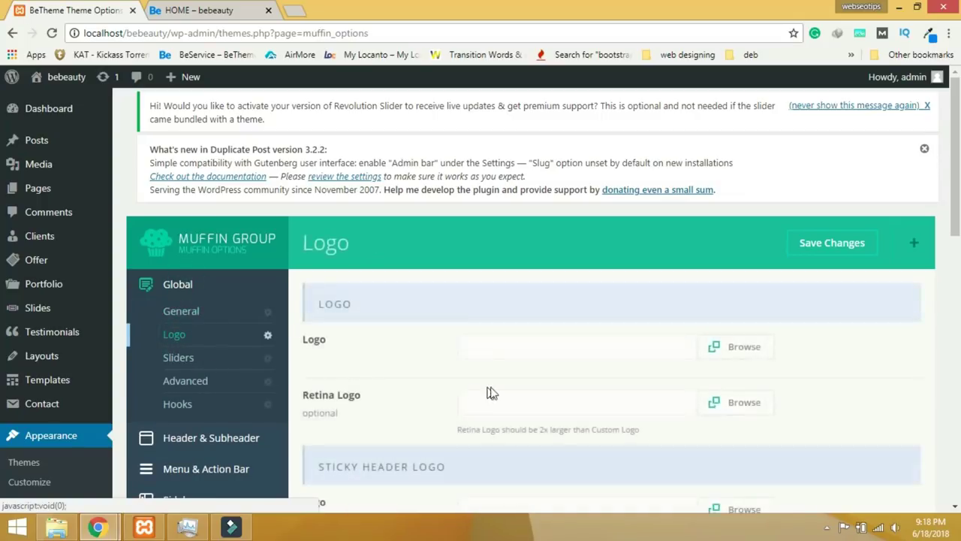
scroll(489, 390, down, 1)
scroll(494, 394, down, 2)
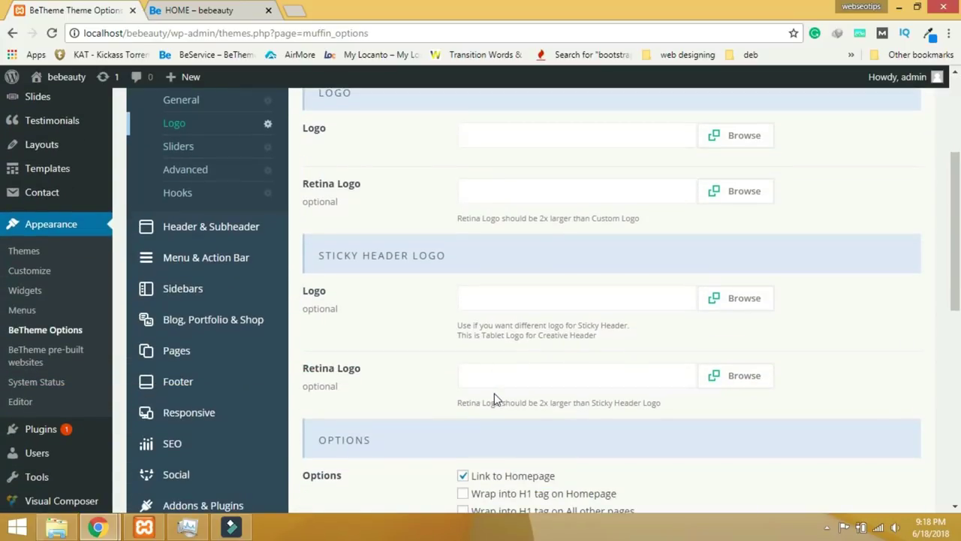
scroll(517, 394, down, 1)
scroll(516, 393, up, 2)
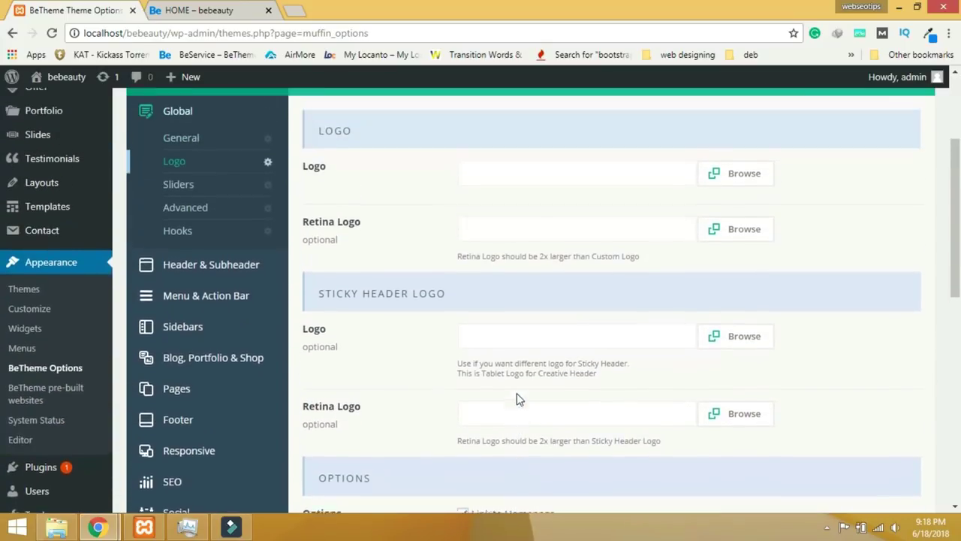
scroll(516, 398, up, 1)
scroll(516, 395, down, 3)
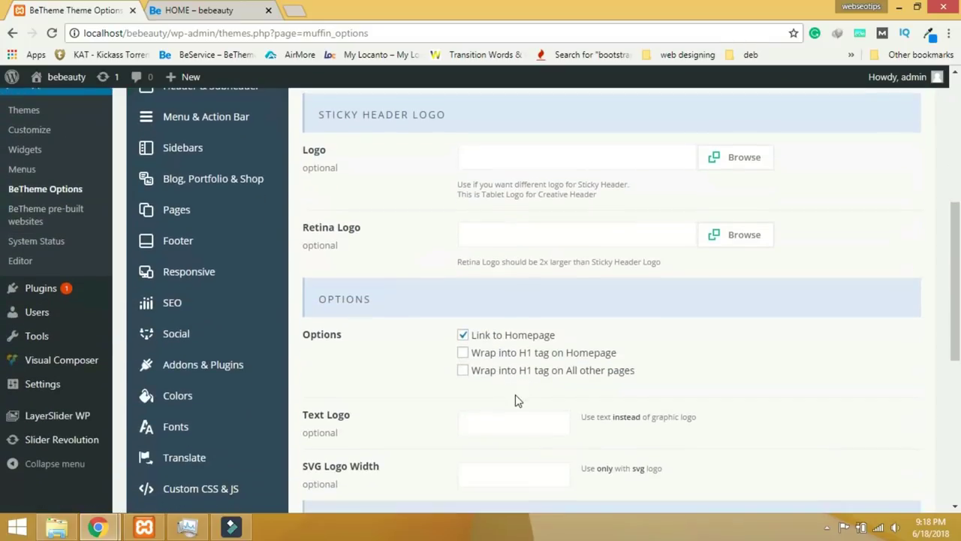
click(501, 419)
scroll(640, 412, up, 3)
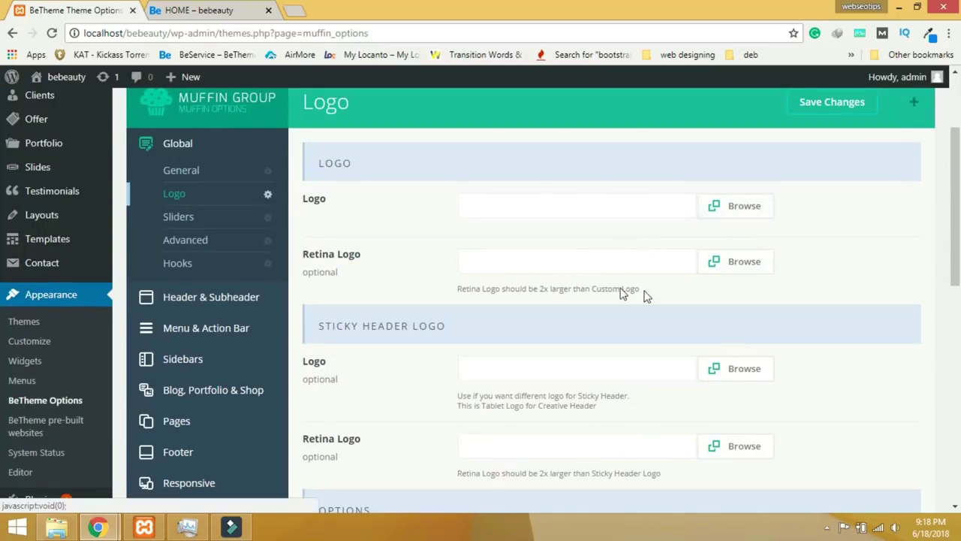
scroll(549, 329, down, 3)
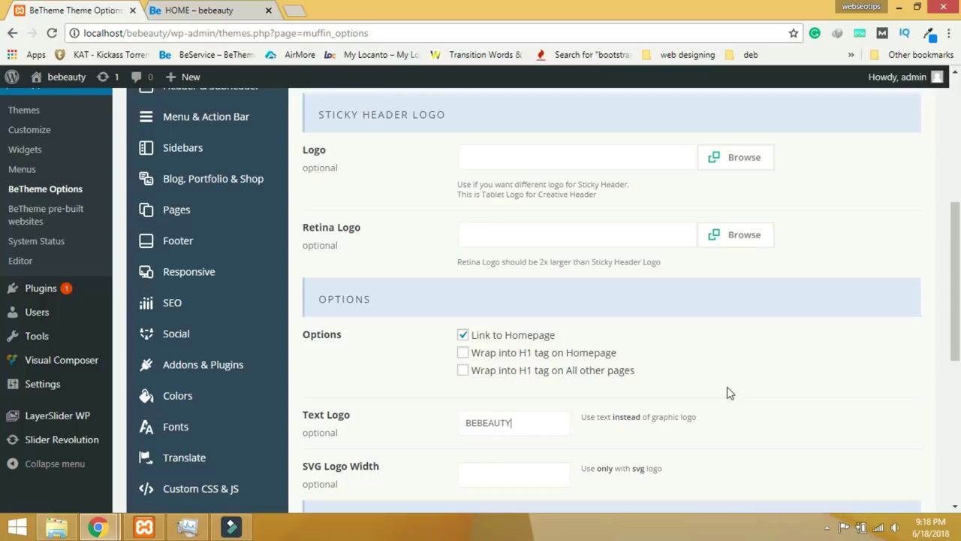
scroll(726, 405, up, 5)
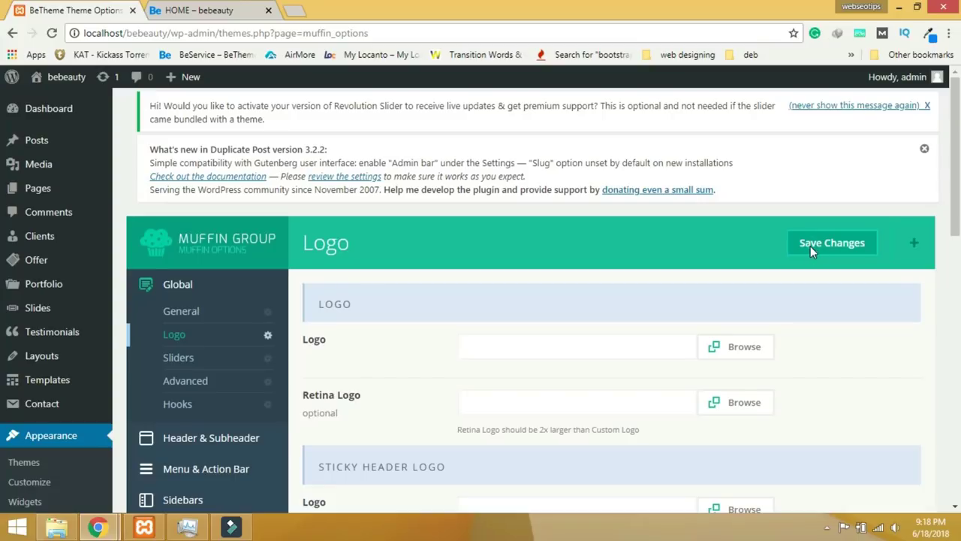
click(810, 245)
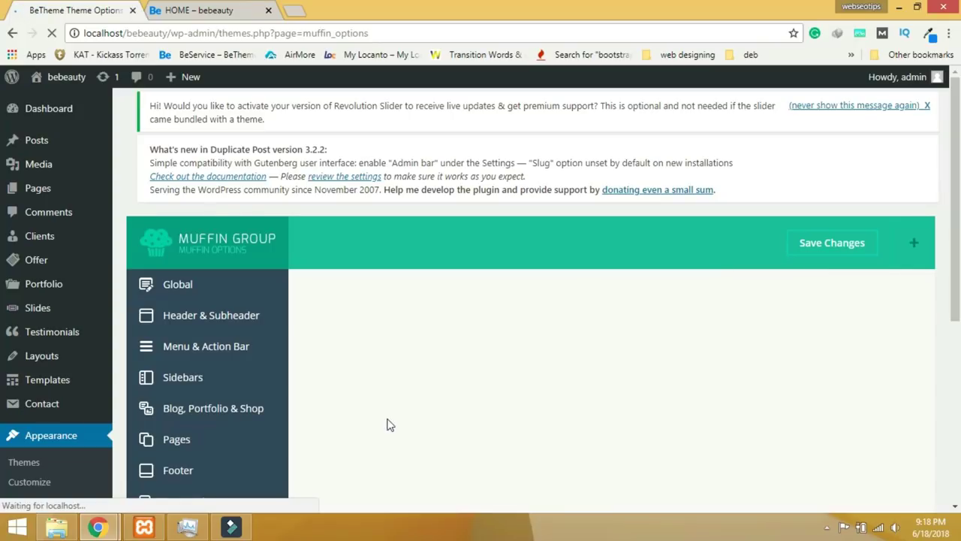
Open the Colors options and expand the Header and Menu colour sections.
scroll(491, 347, down, 4)
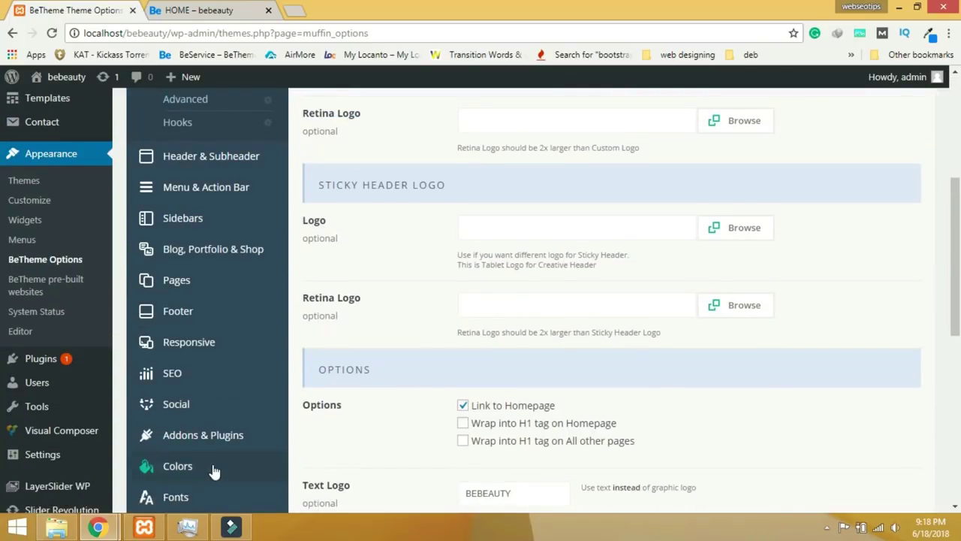
scroll(213, 471, down, 2)
click(193, 332)
click(184, 256)
click(185, 278)
Set the header Top Bar Left background colour to pink #c6246c and save it.
click(184, 255)
scroll(396, 381, up, 2)
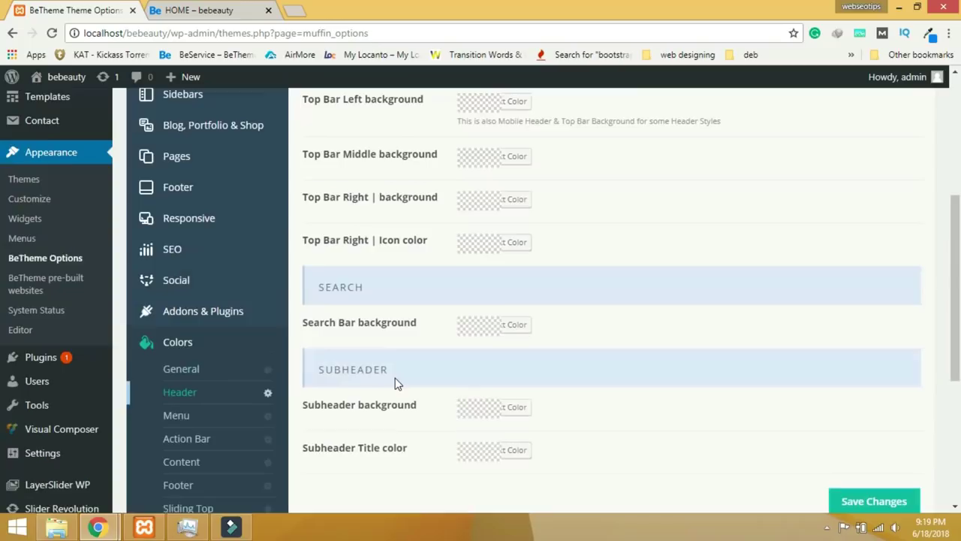
scroll(396, 382, up, 2)
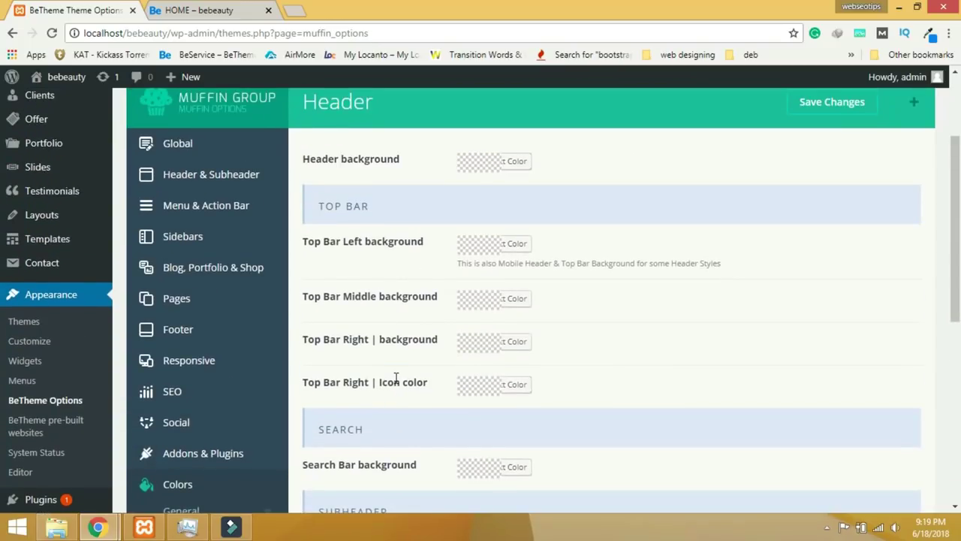
scroll(396, 377, down, 1)
click(177, 488)
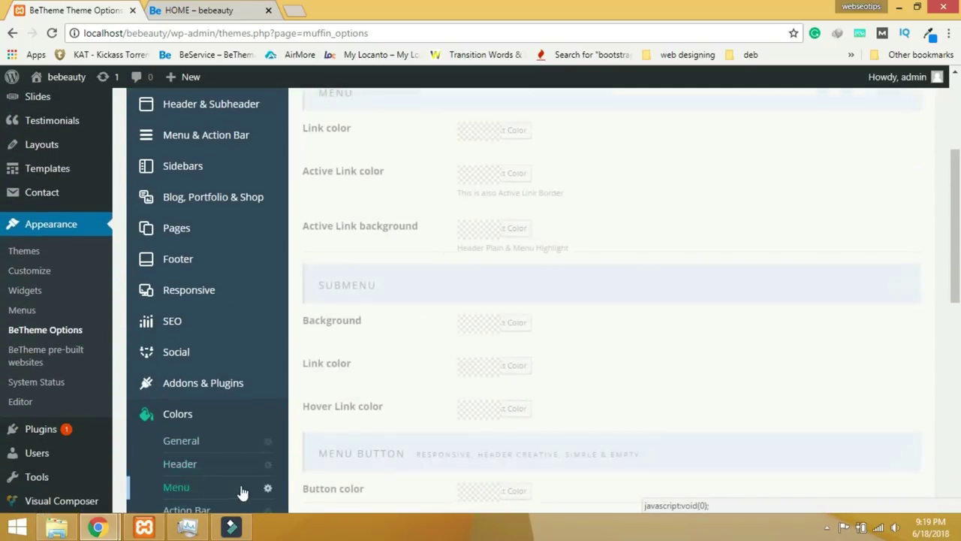
scroll(451, 466, up, 1)
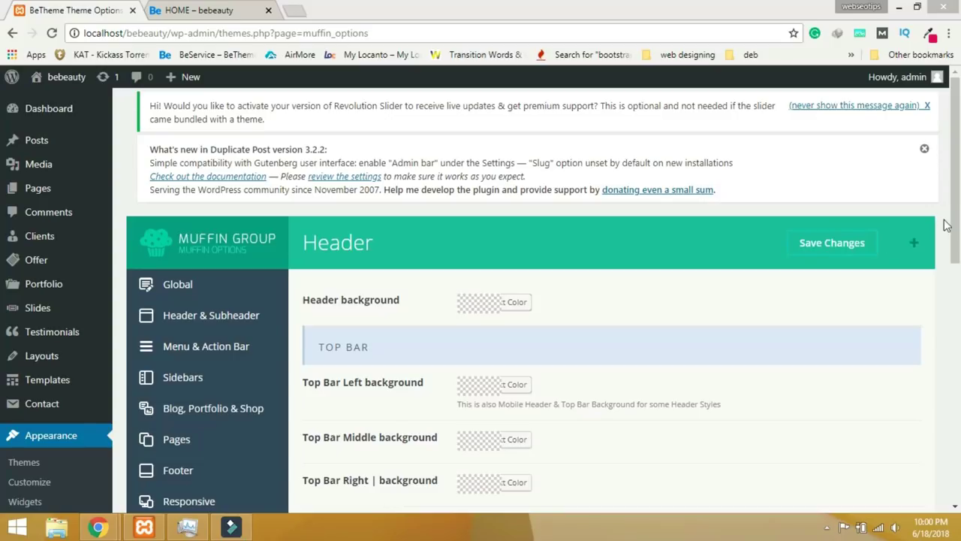
drag(951, 229, 950, 377)
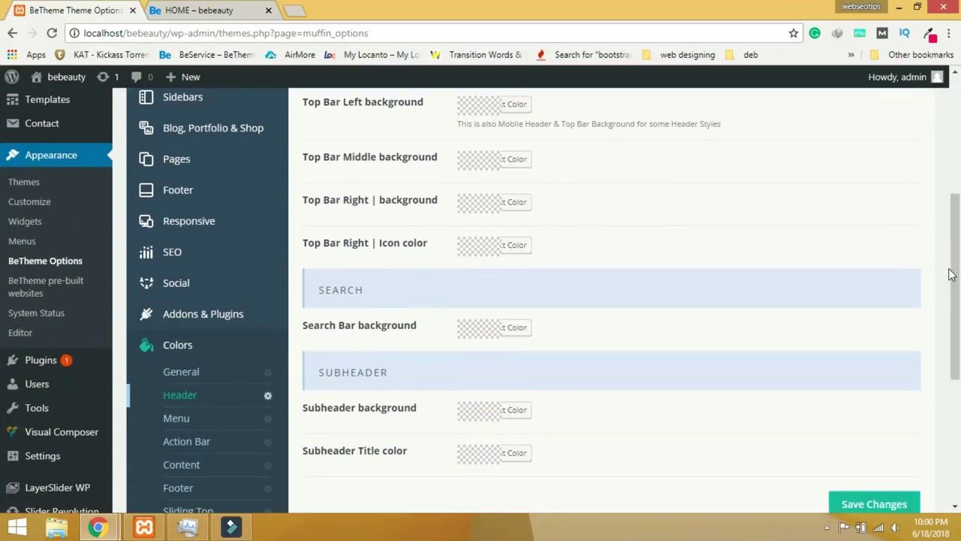
scroll(947, 271, up, 2)
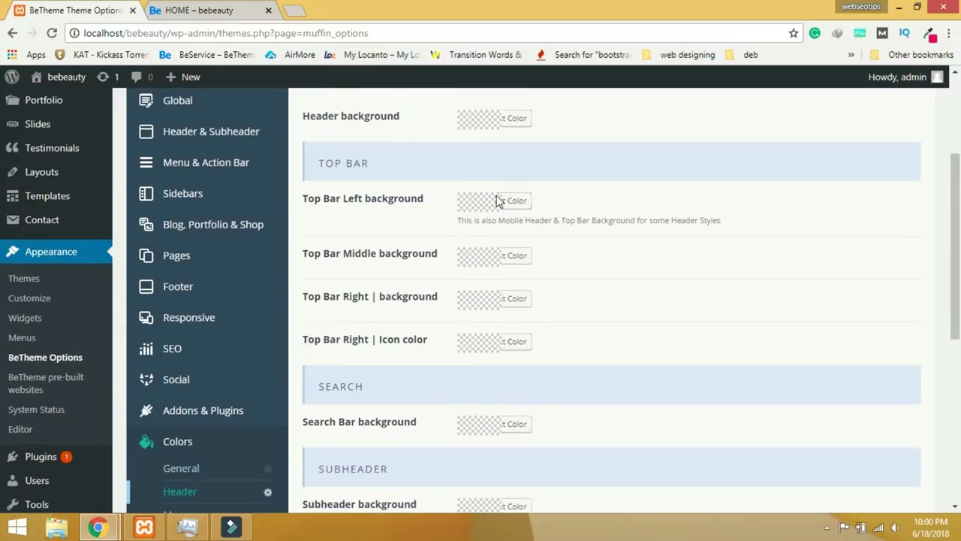
click(497, 200)
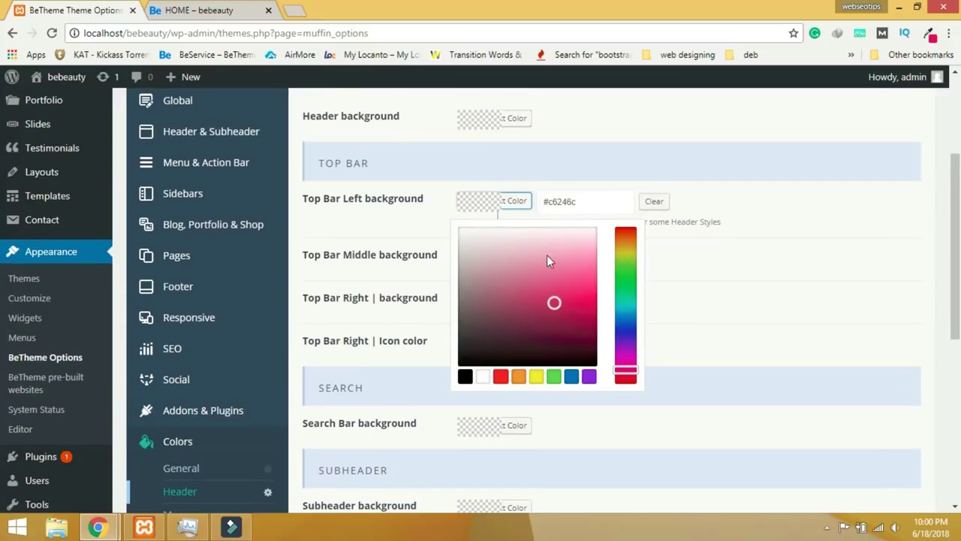
click(788, 261)
click(787, 258)
scroll(803, 281, up, 3)
click(824, 246)
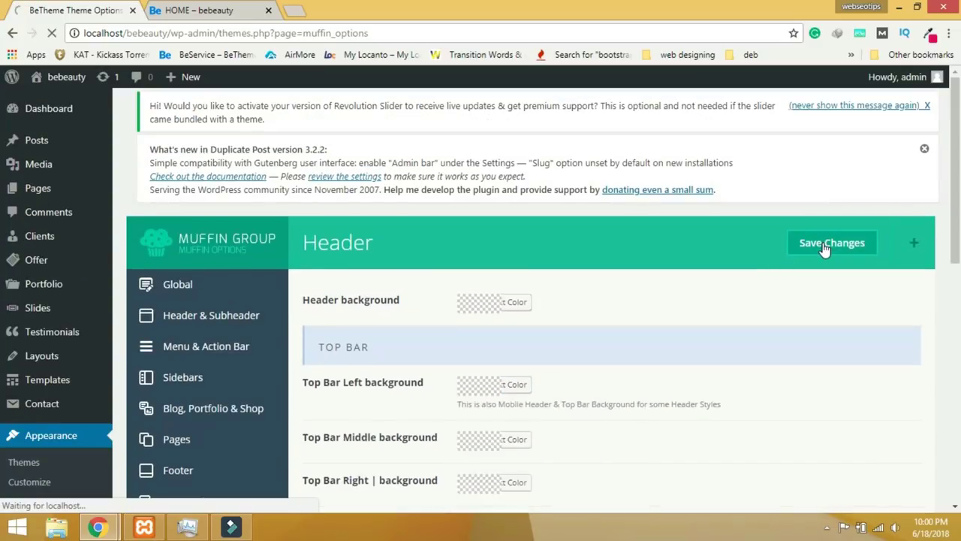
Reload the home page to confirm the header now shows pink.
click(180, 11)
click(51, 34)
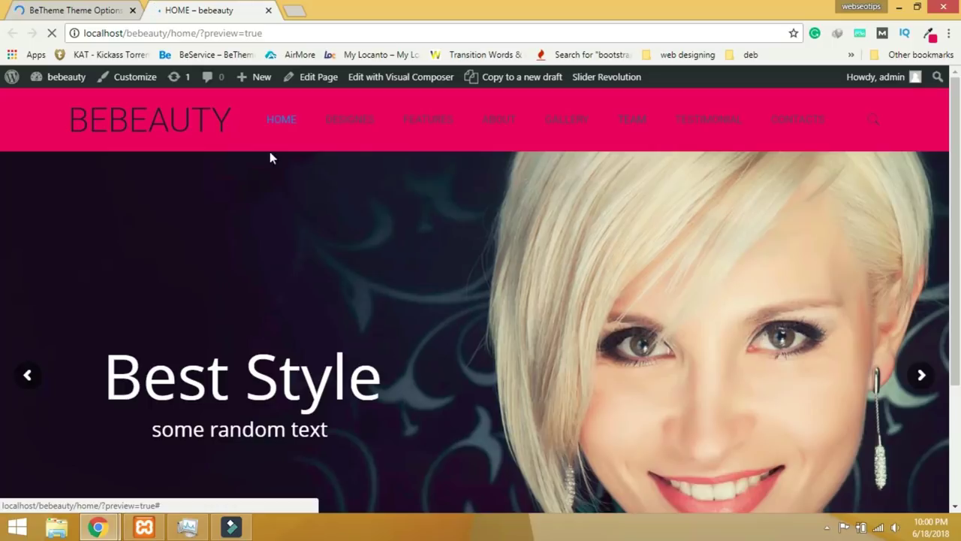
click(80, 11)
Set the menu Link colour to white #ffffff and save it.
scroll(609, 393, down, 2)
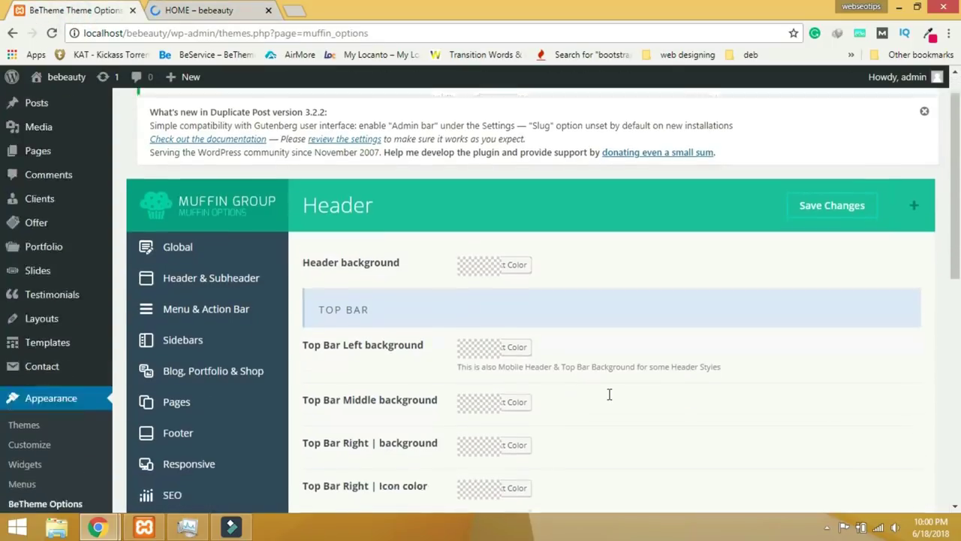
scroll(377, 397, down, 3)
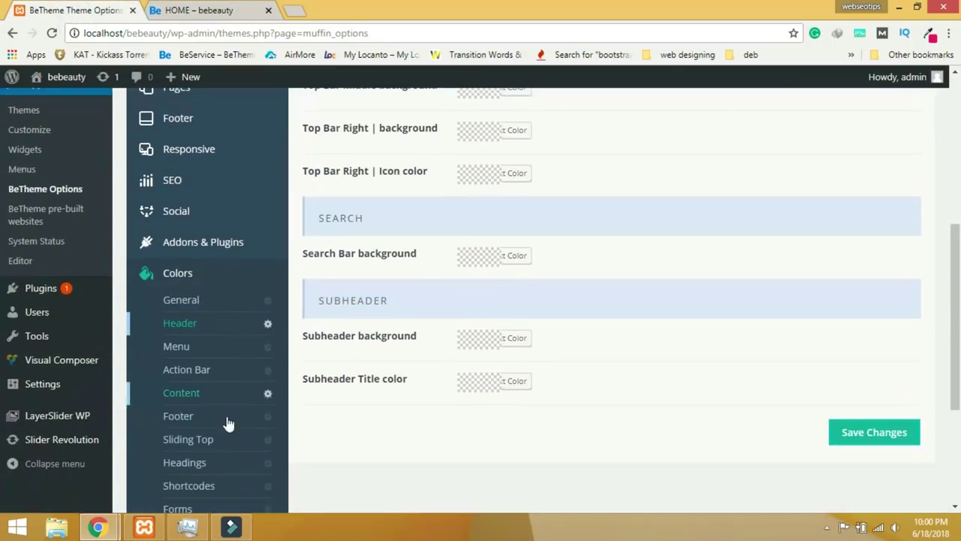
click(183, 349)
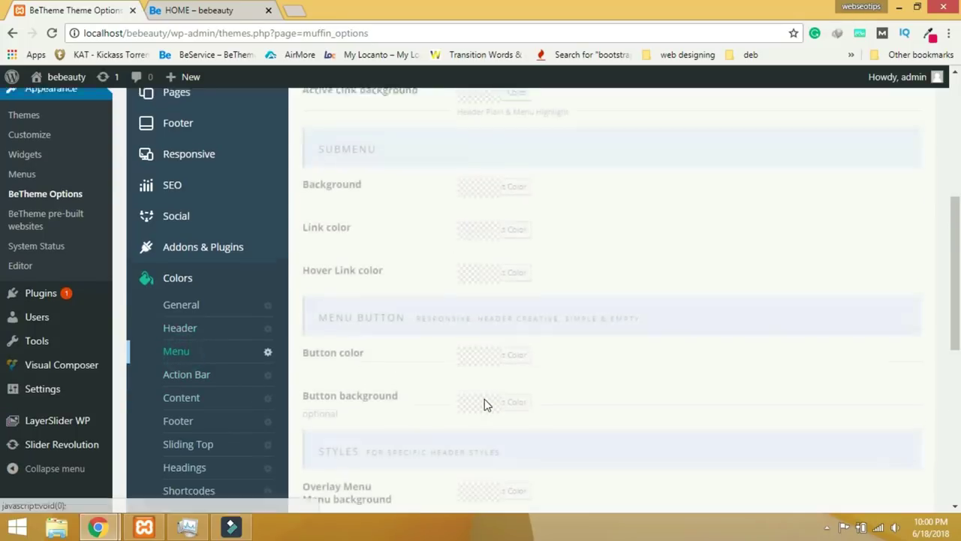
click(517, 272)
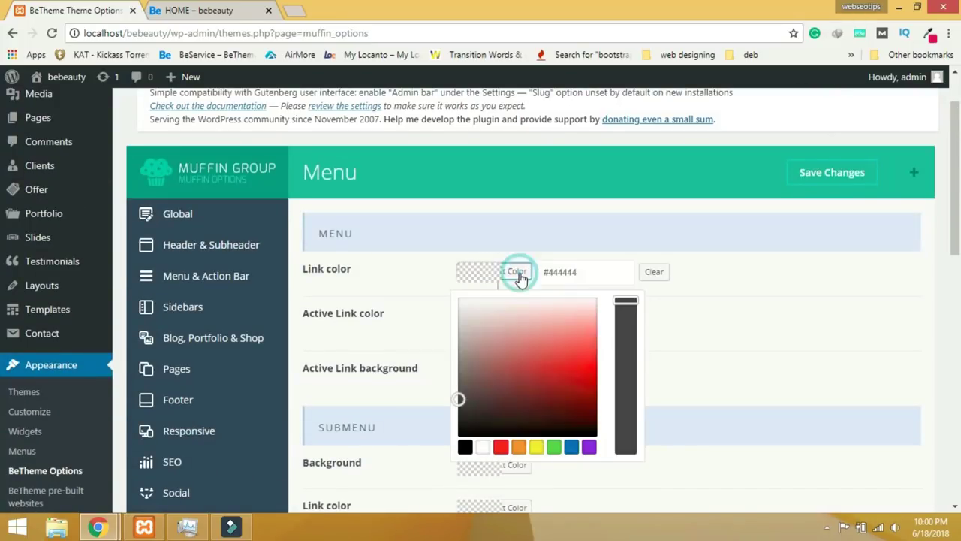
click(417, 277)
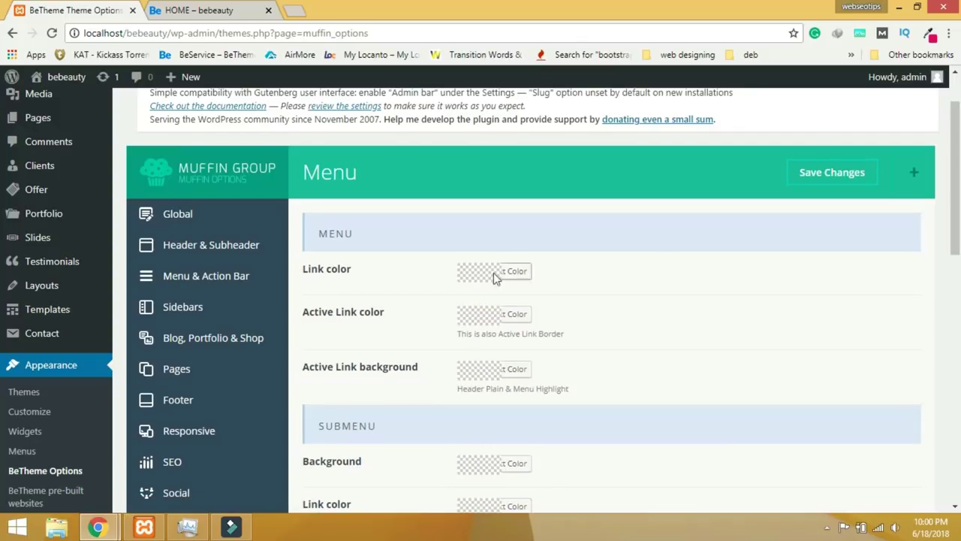
click(516, 272)
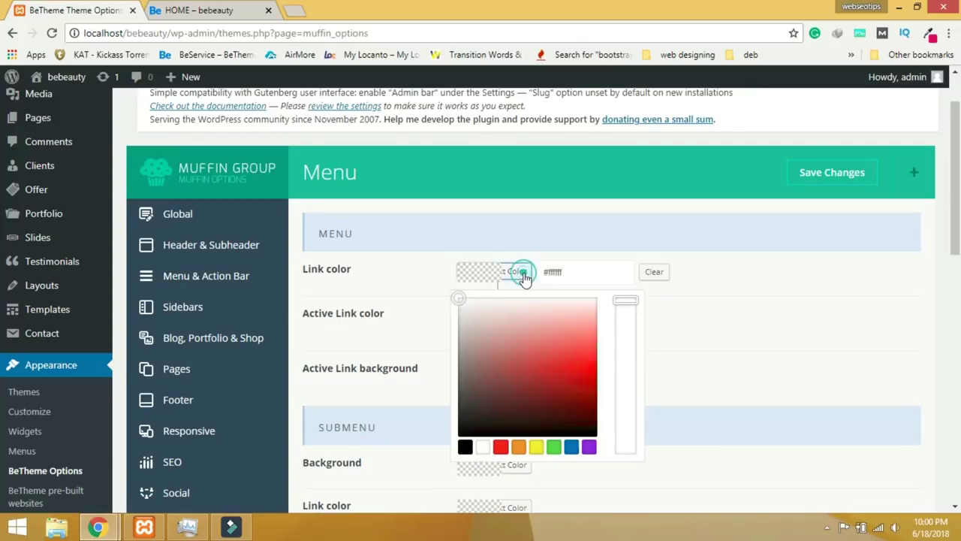
click(817, 174)
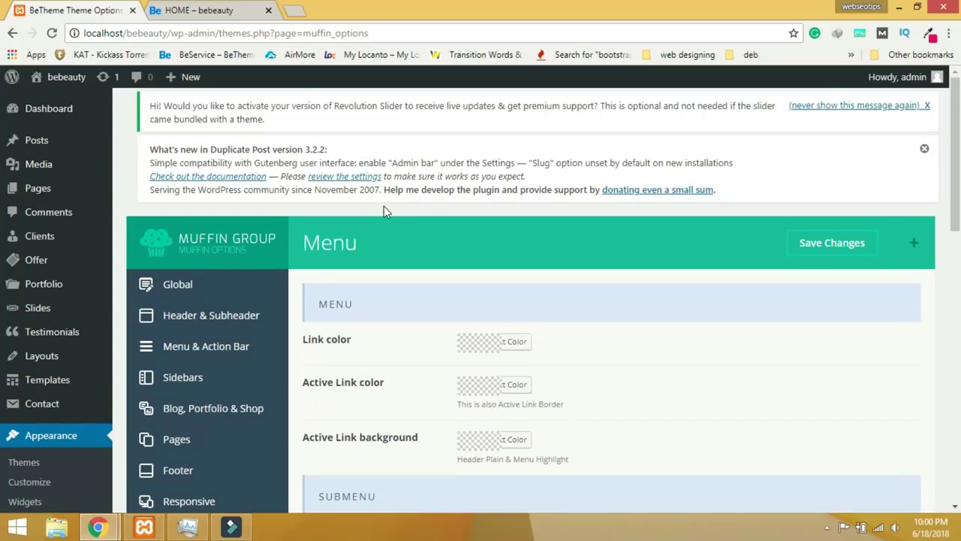
Darken the menu Active Link colour to near-black #0a0a0a.
click(516, 385)
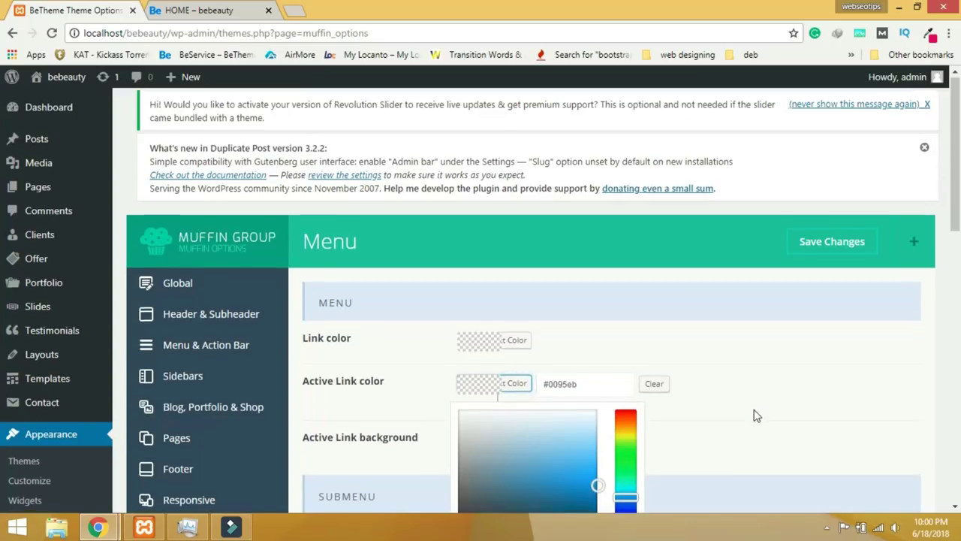
scroll(545, 338, down, 3)
drag(485, 287, 435, 337)
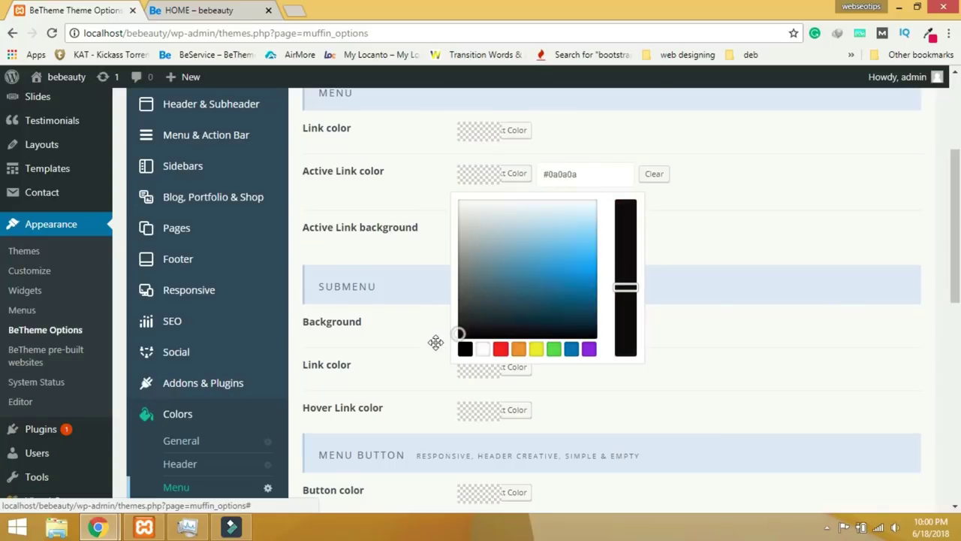
click(435, 338)
scroll(689, 362, up, 3)
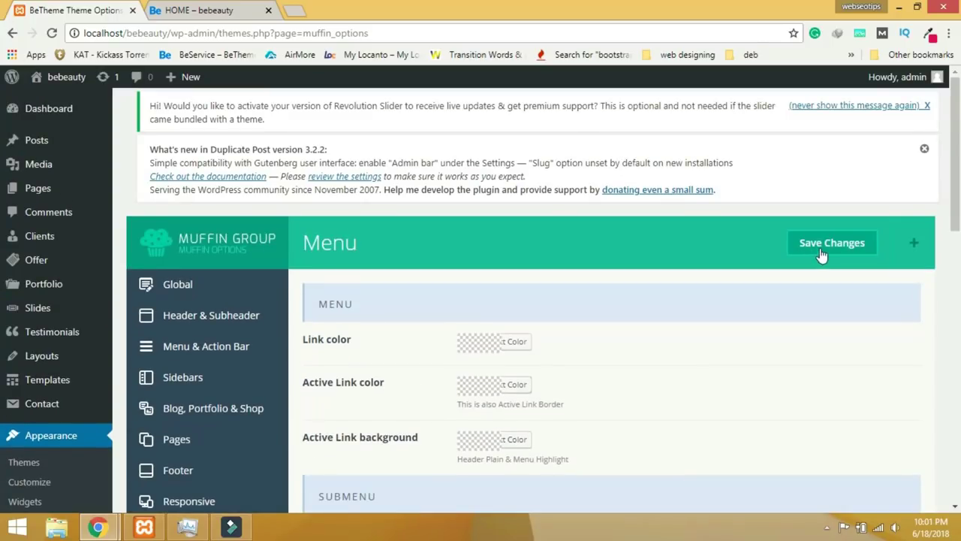
Reload the home page to check the white menu links on the pink header.
click(203, 11)
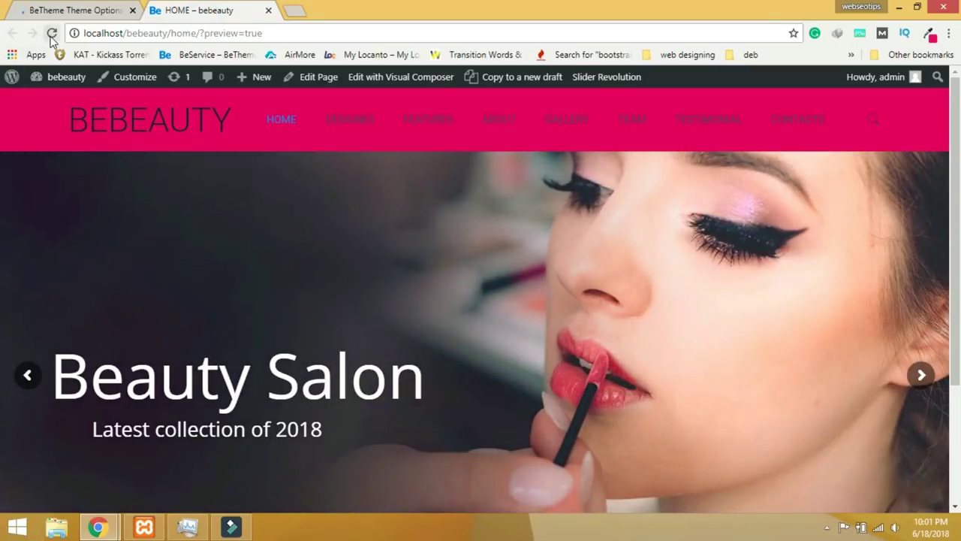
click(51, 35)
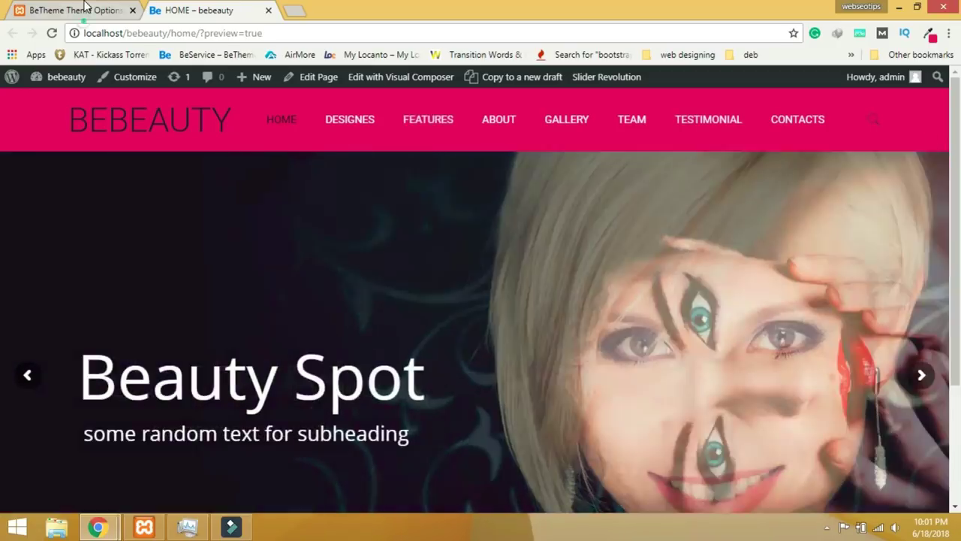
key(ctrl+shift+Tab)
click(239, 329)
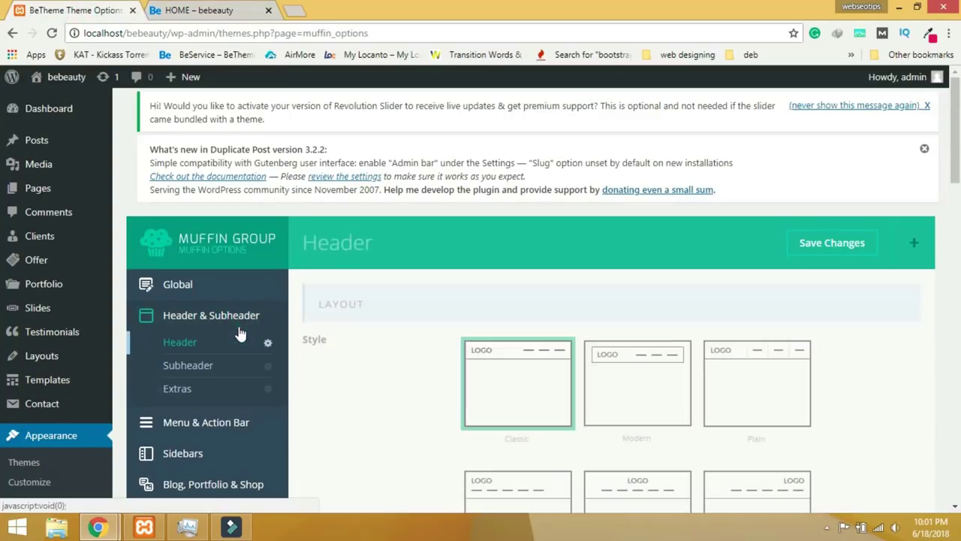
Align the menu to the right and save the menu layout options.
click(217, 362)
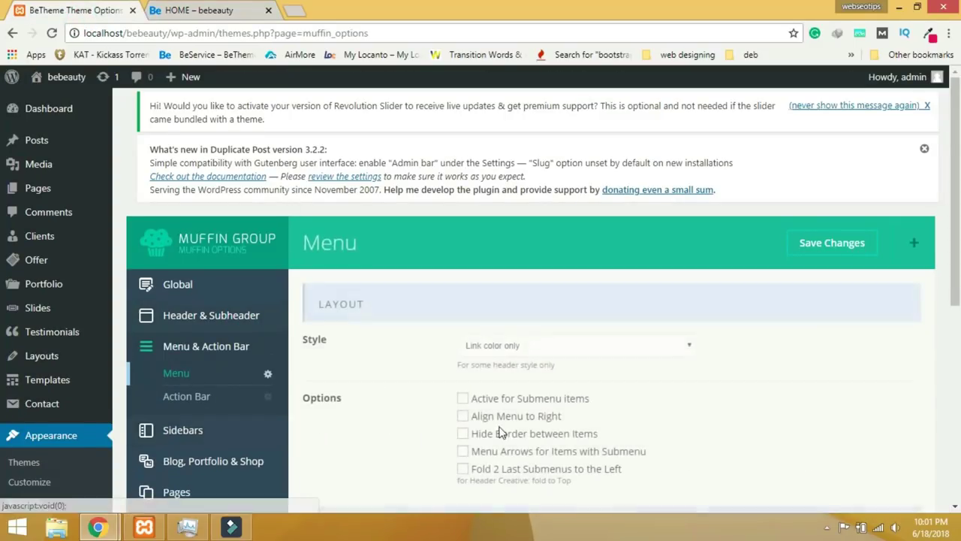
scroll(503, 434, down, 2)
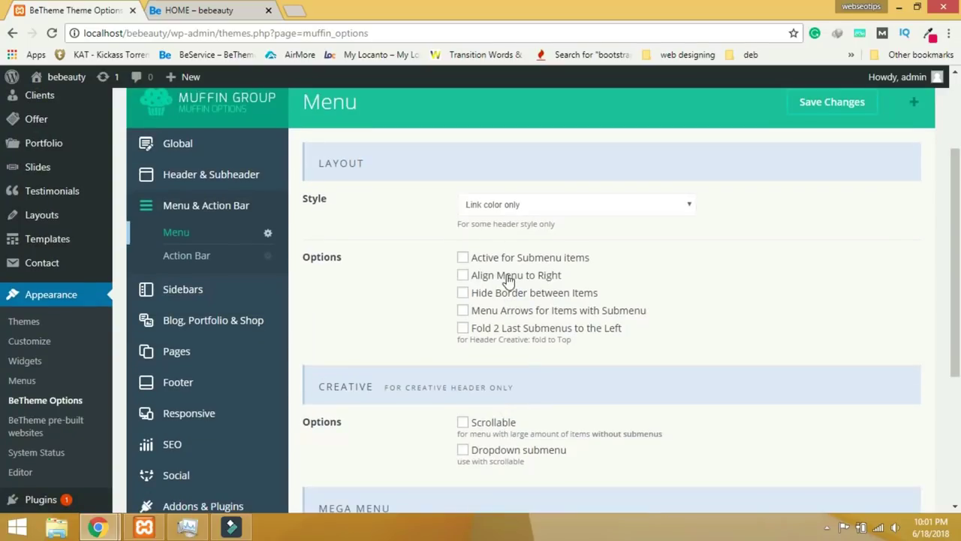
click(465, 277)
scroll(549, 343, down, 3)
scroll(549, 343, up, 3)
click(817, 106)
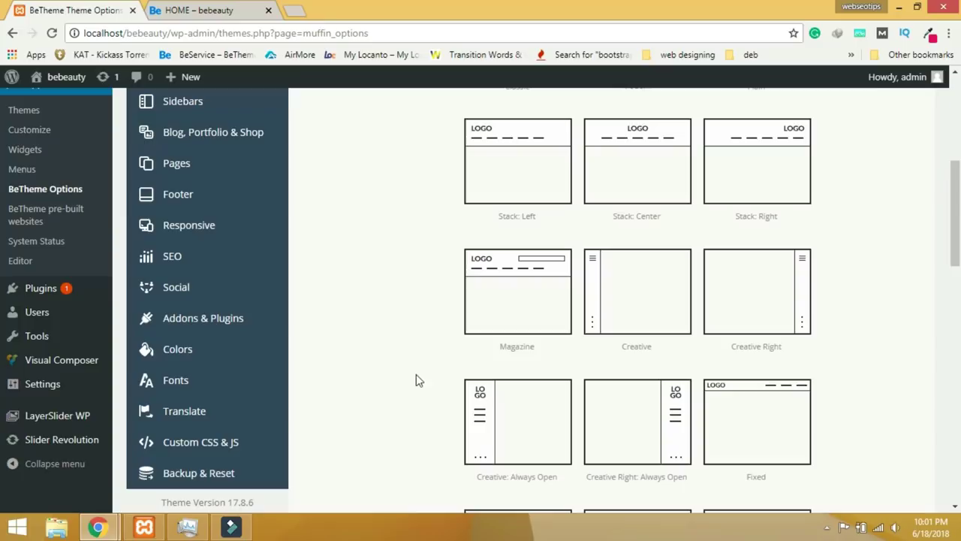
Switch the header style to the Fixed layout.
scroll(427, 390, up, 1)
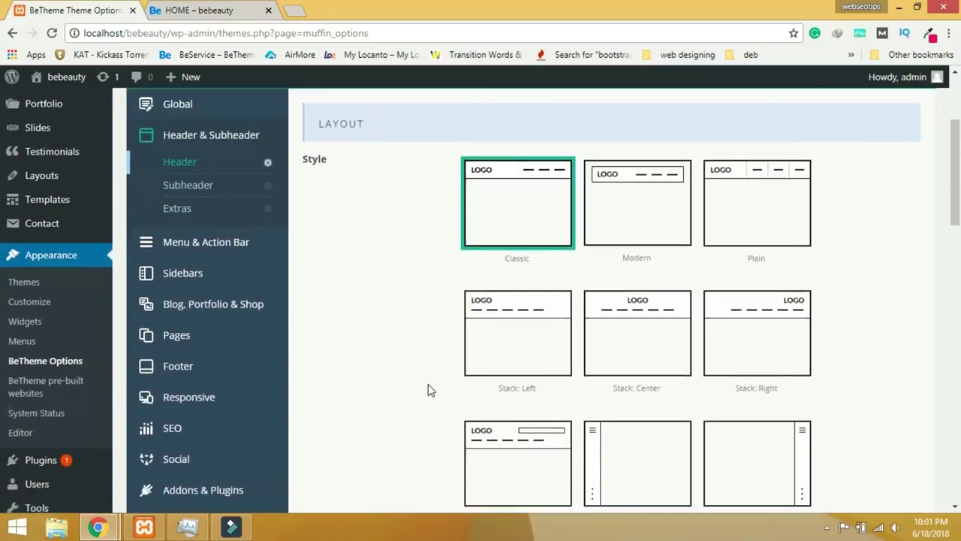
scroll(427, 390, down, 3)
click(774, 349)
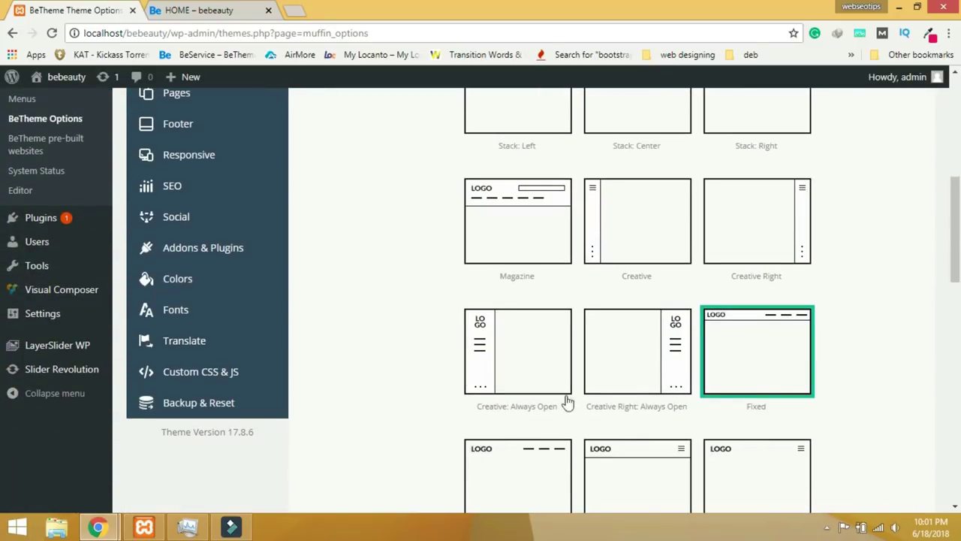
scroll(391, 380, down, 6)
scroll(390, 380, up, 8)
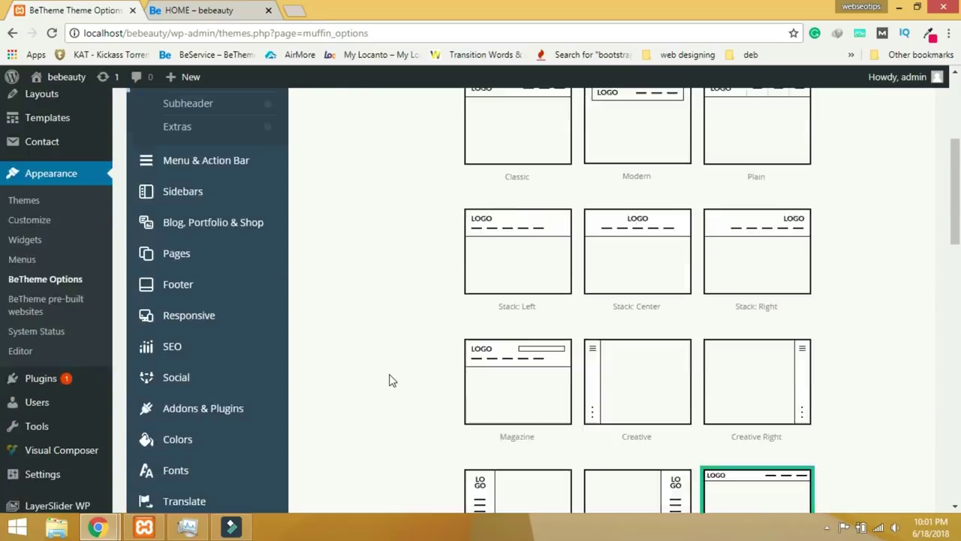
scroll(390, 380, up, 3)
click(191, 293)
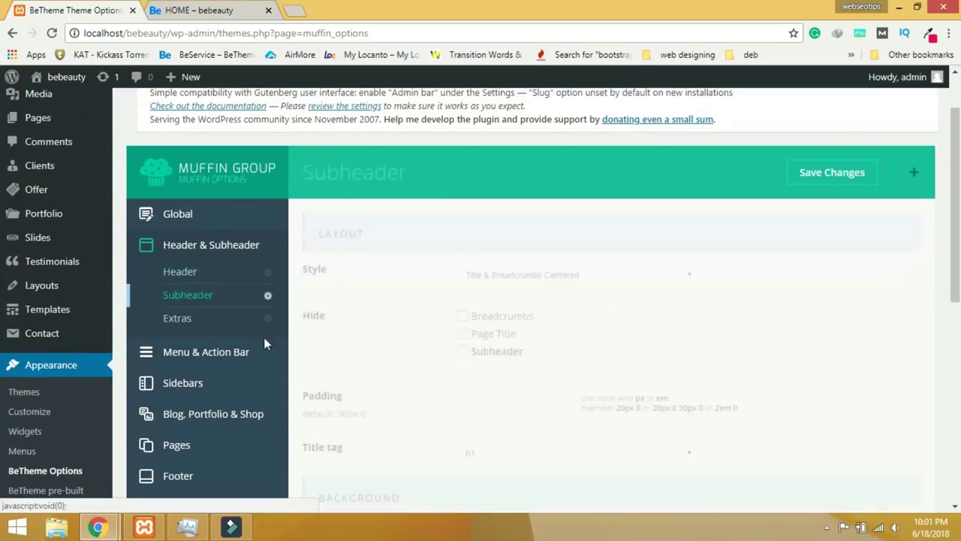
scroll(588, 425, down, 2)
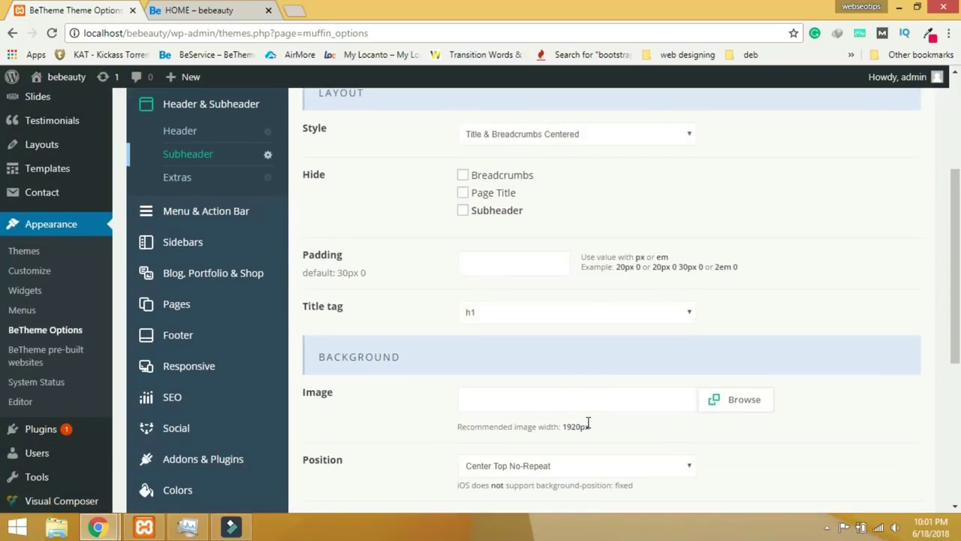
scroll(588, 426, down, 2)
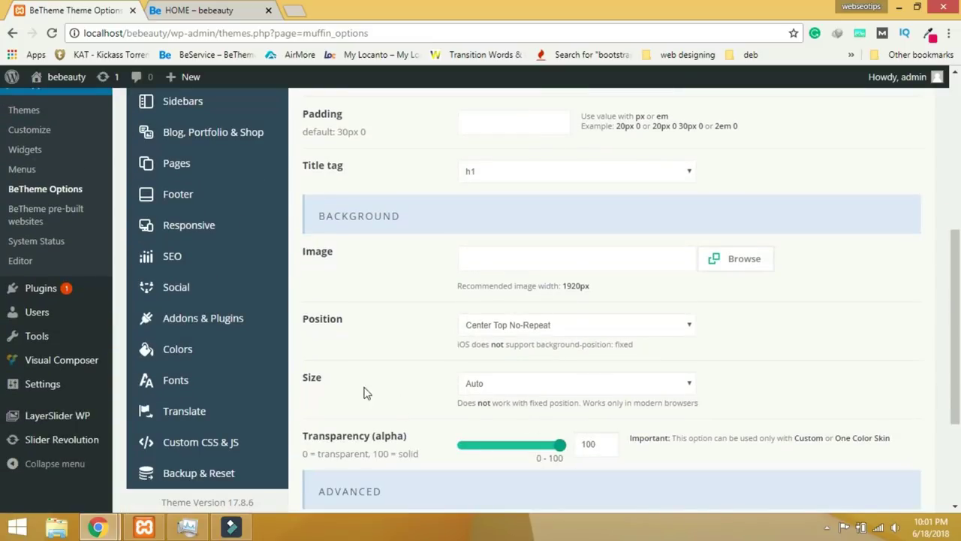
scroll(391, 376, down, 3)
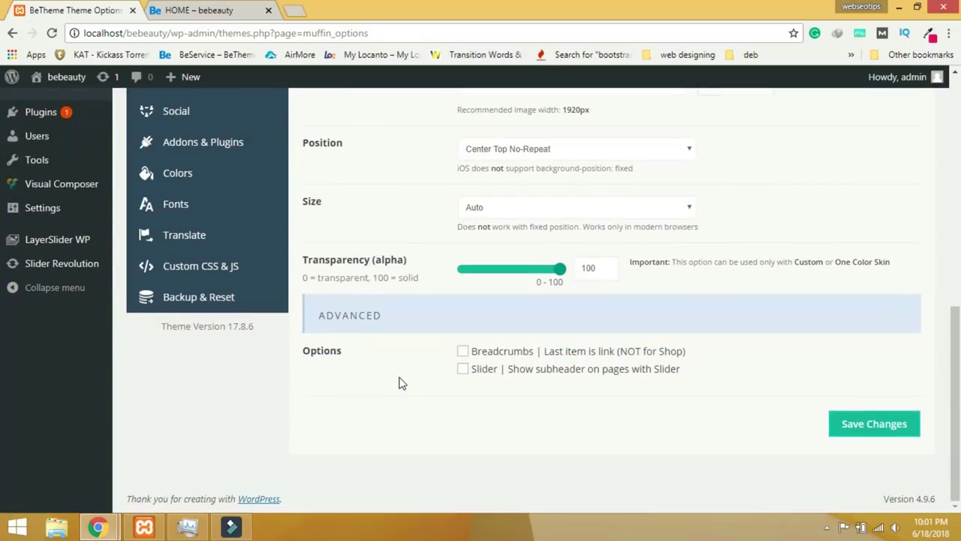
scroll(399, 383, up, 5)
Set the header extras Search to Hide, save, and reload the home page.
click(178, 214)
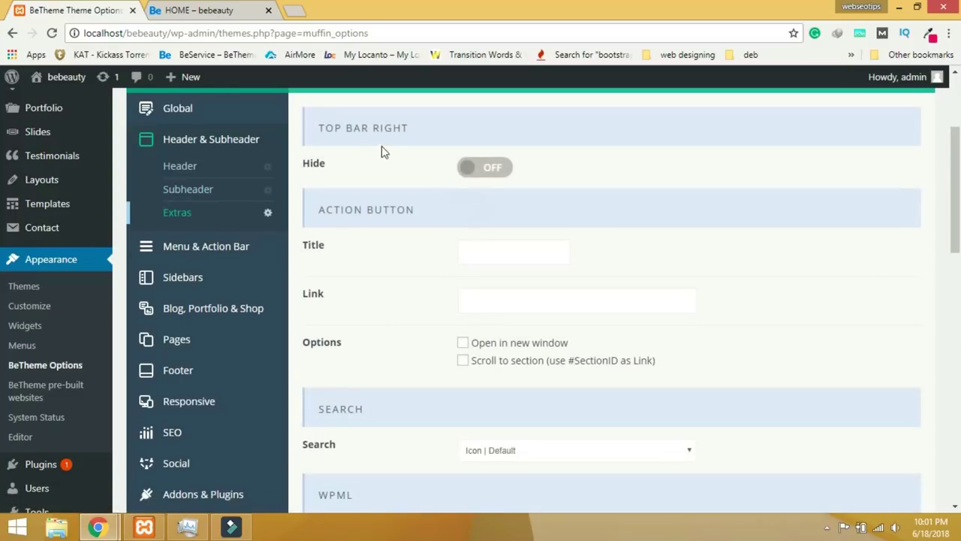
scroll(597, 321, down, 2)
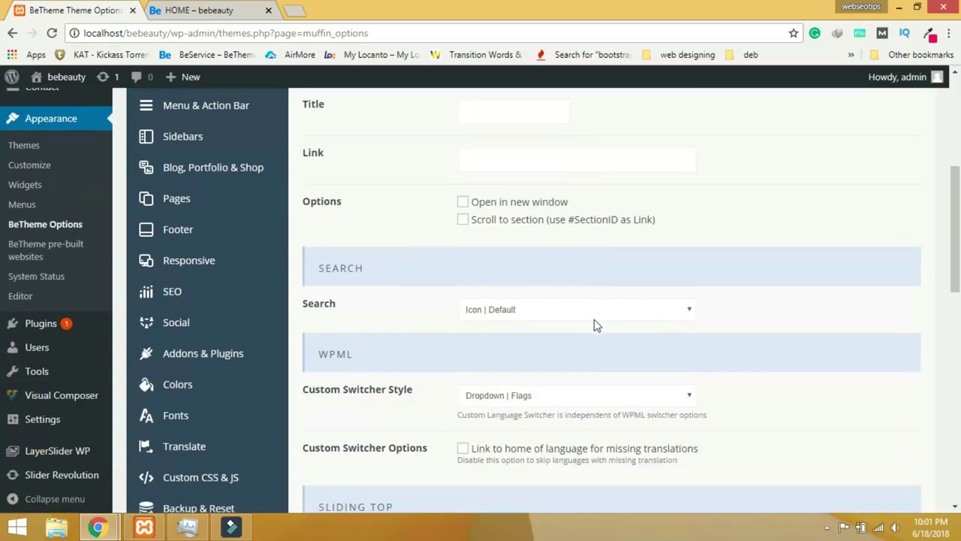
click(542, 308)
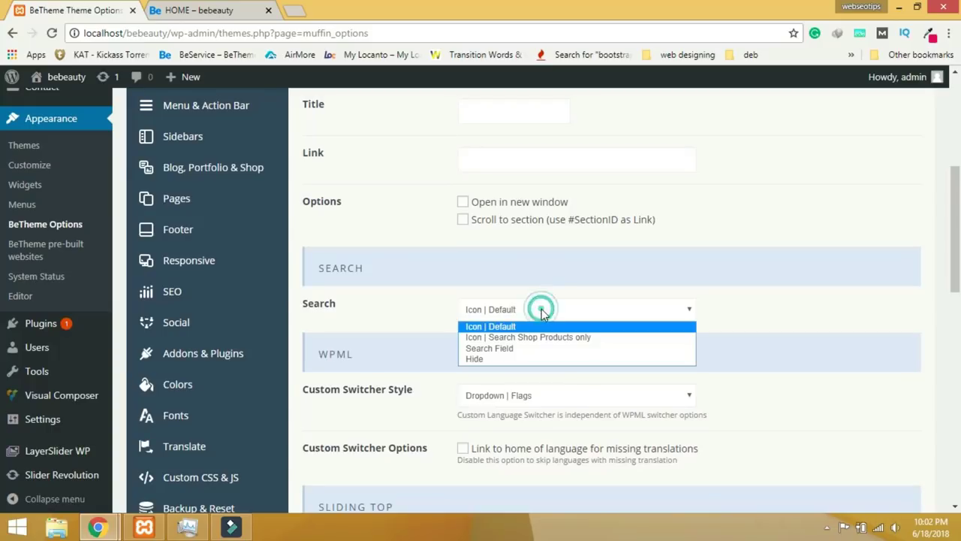
click(511, 360)
scroll(674, 381, up, 4)
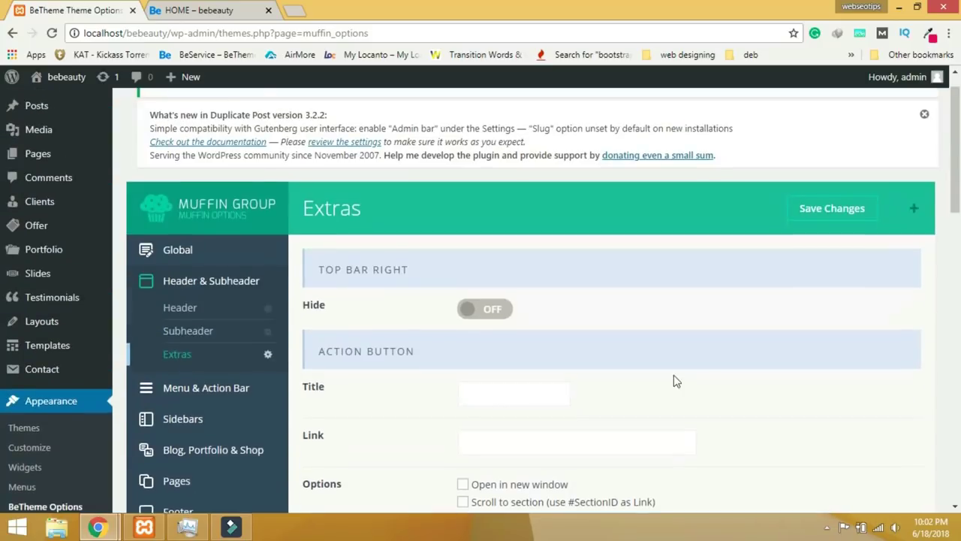
click(819, 247)
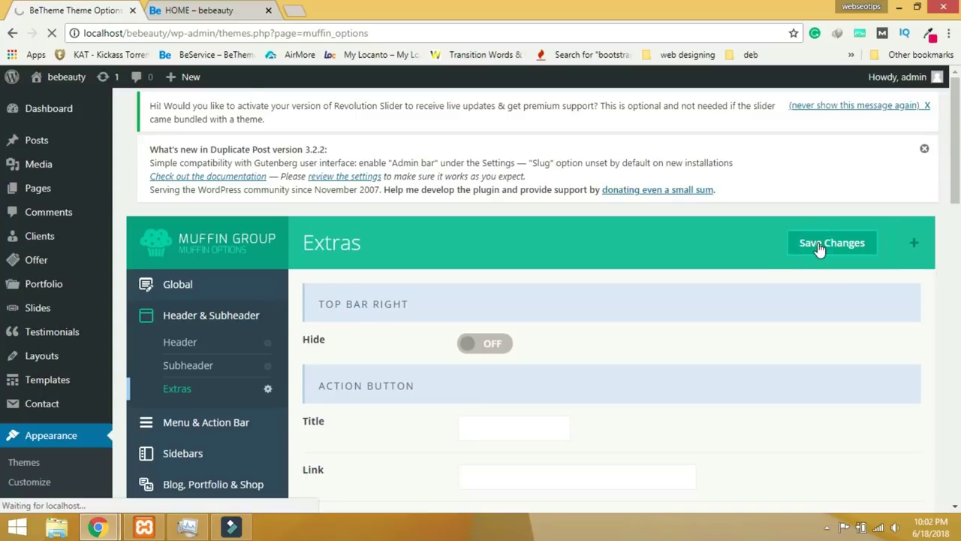
click(188, 11)
click(52, 36)
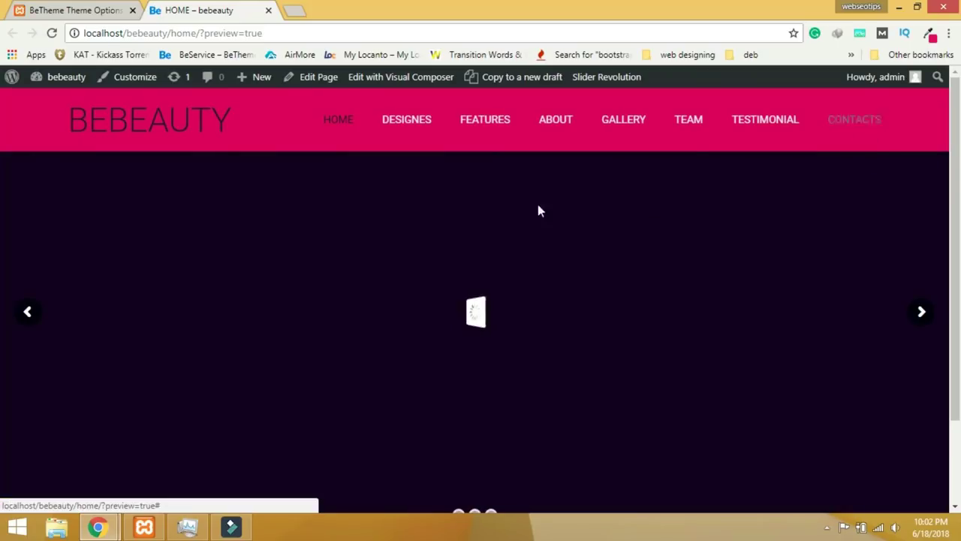
Scroll the home page to check the right-aligned menu without search, then return to theme options.
scroll(703, 296, down, 2)
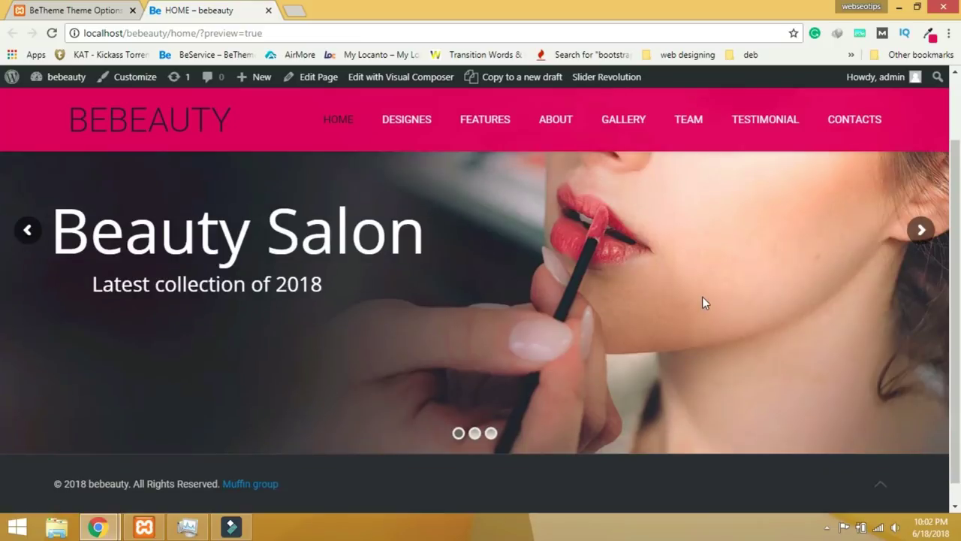
scroll(702, 300, up, 1)
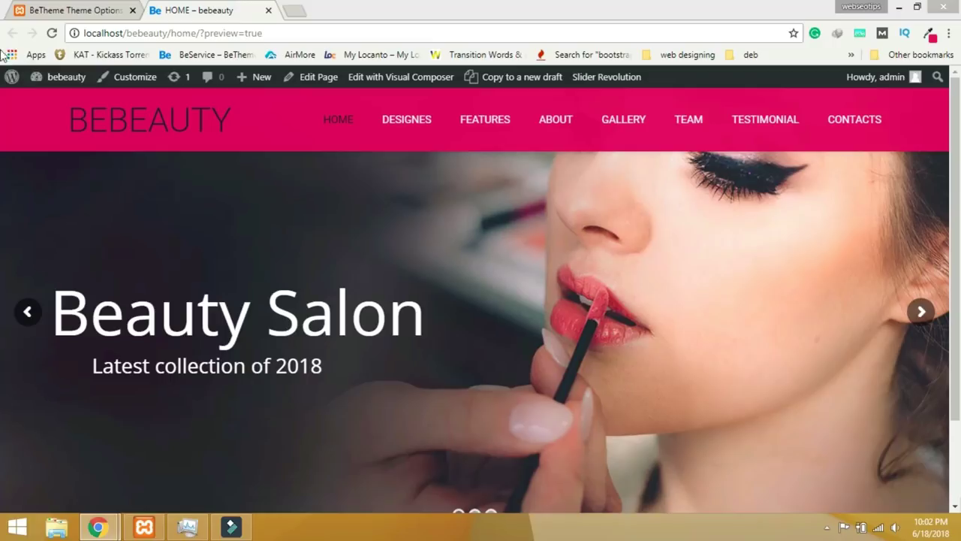
click(69, 10)
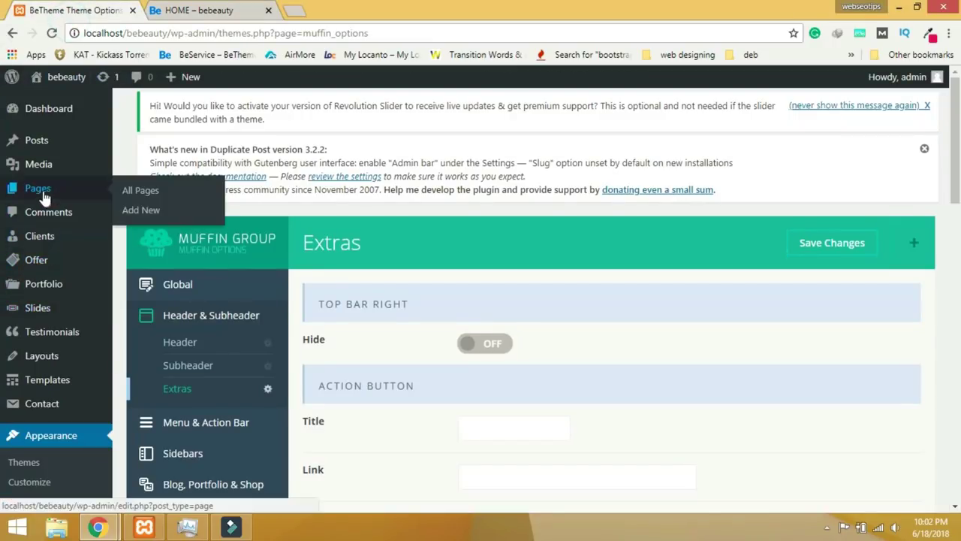
Open the HOME page editor and add a new Muffin Builder section containing one wrap.
click(44, 192)
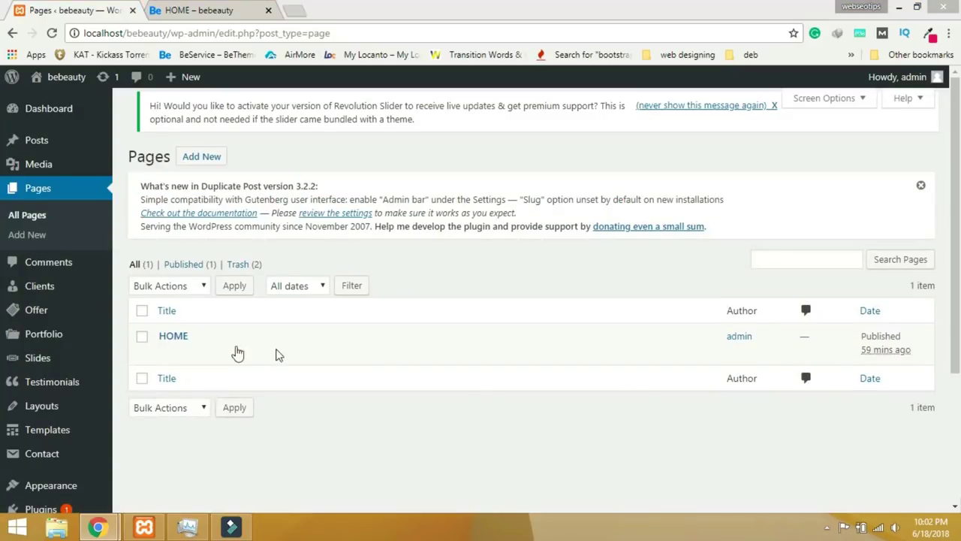
click(174, 336)
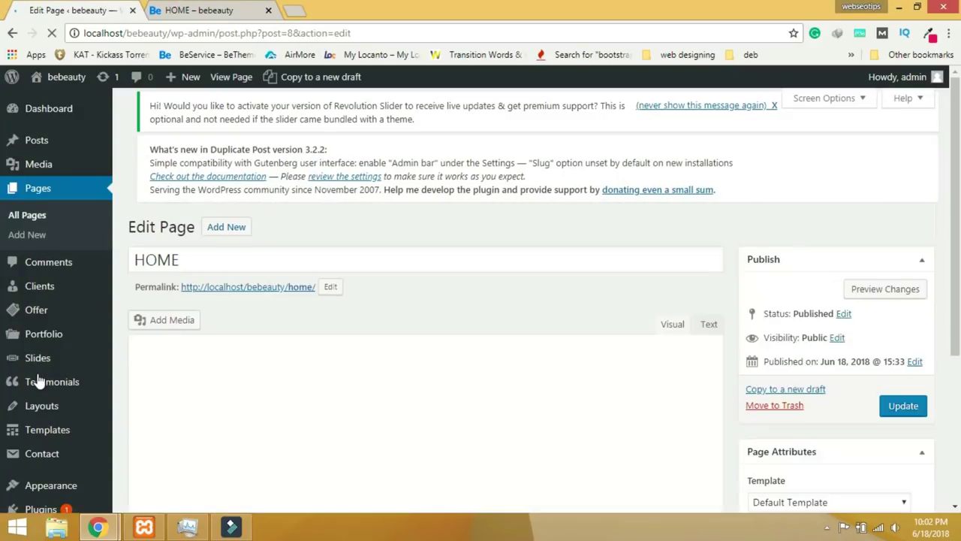
scroll(639, 399, down, 4)
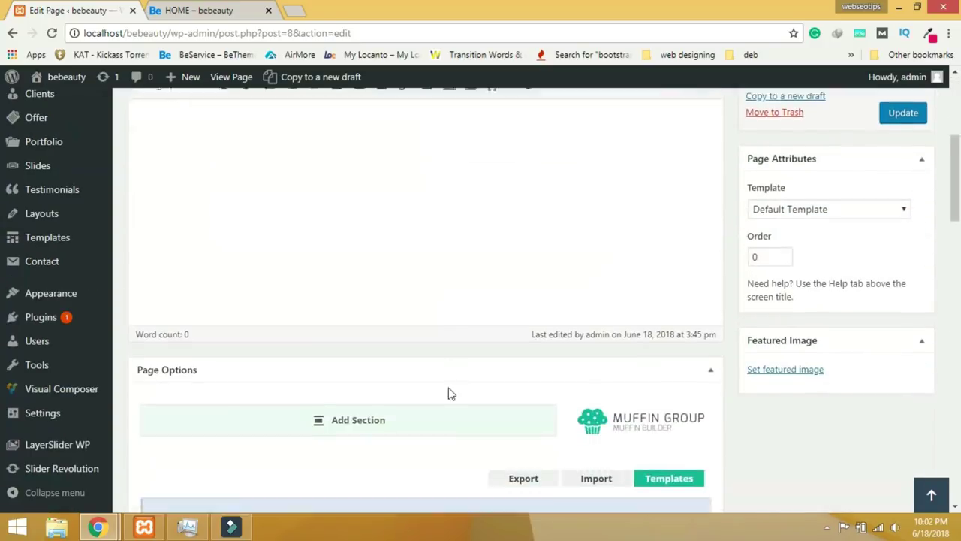
scroll(503, 353, down, 4)
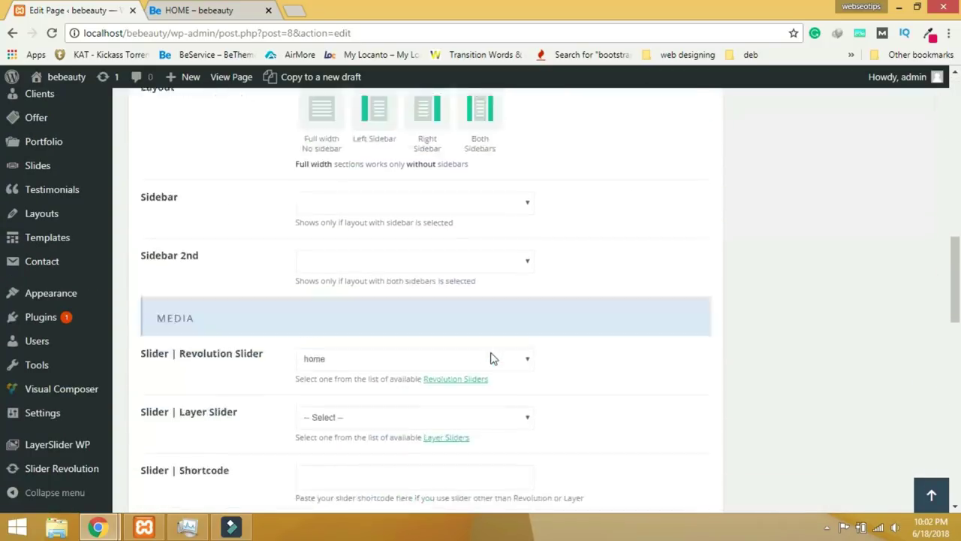
scroll(491, 358, up, 4)
scroll(322, 305, down, 1)
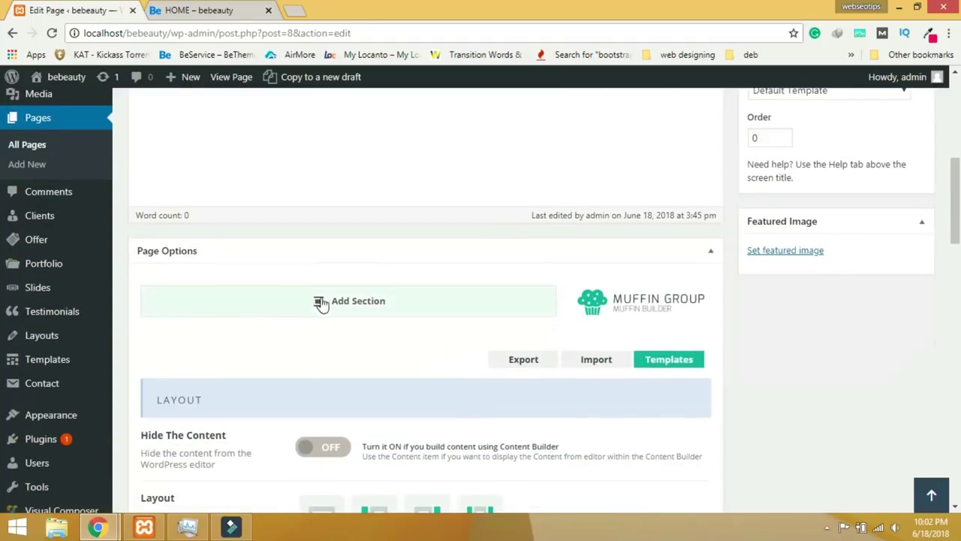
click(334, 307)
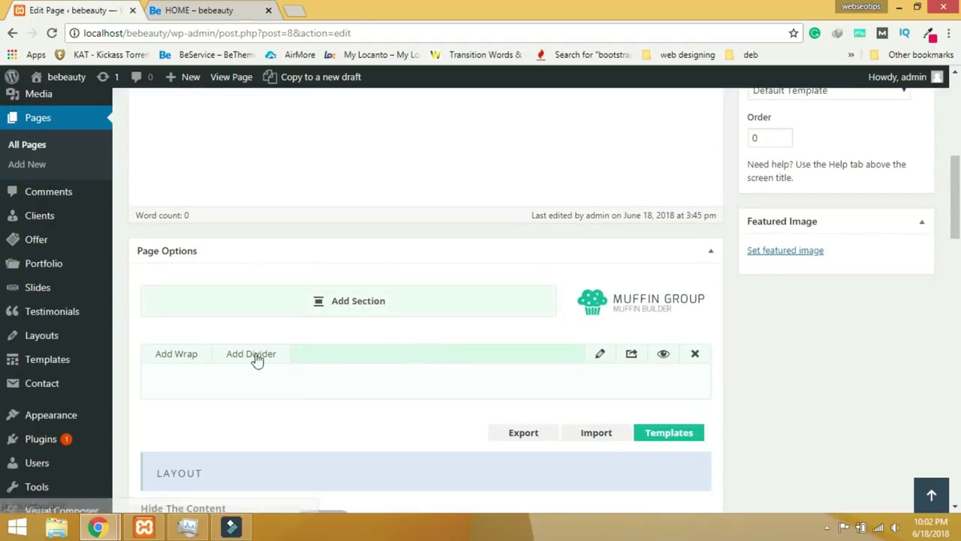
click(187, 359)
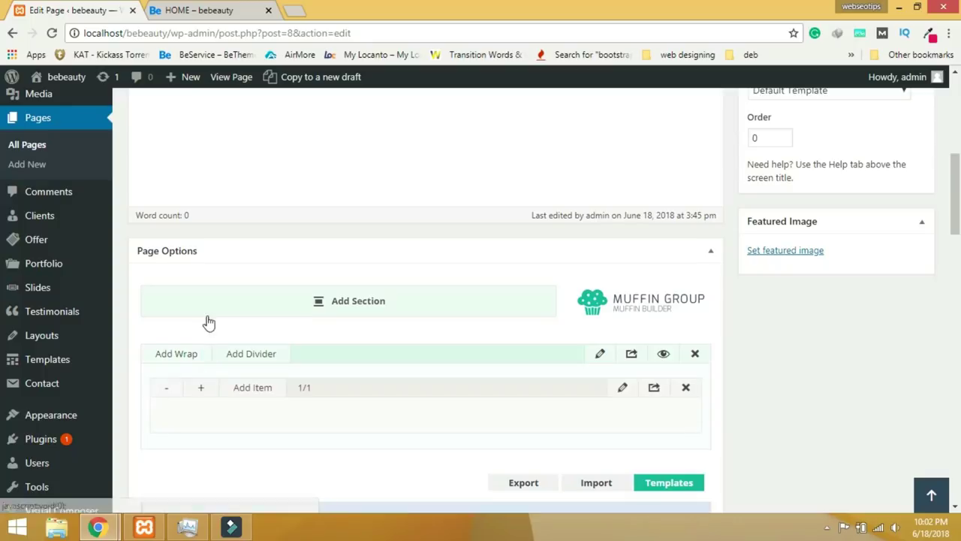
scroll(187, 365, down, 2)
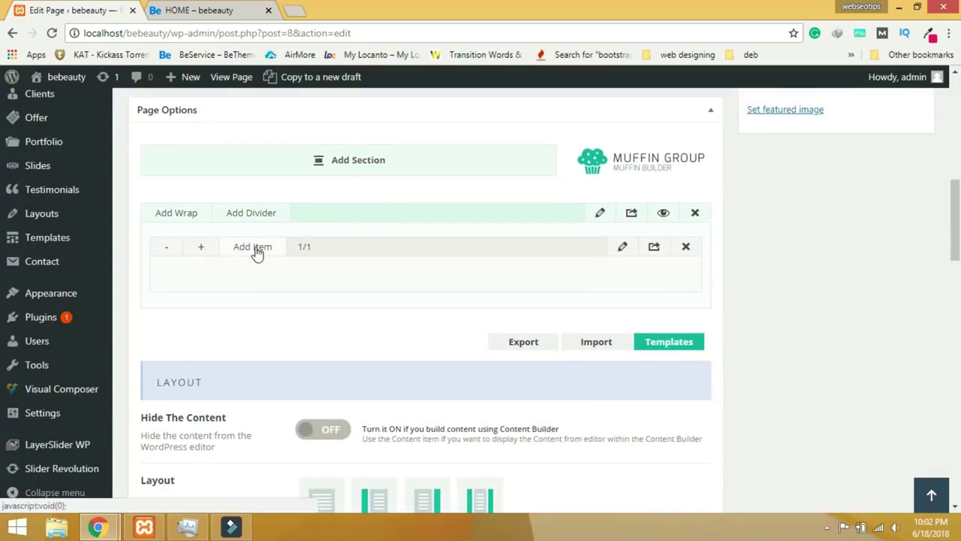
Add a Typography Column item to the wrap and widen it to full 1/1 width.
click(254, 248)
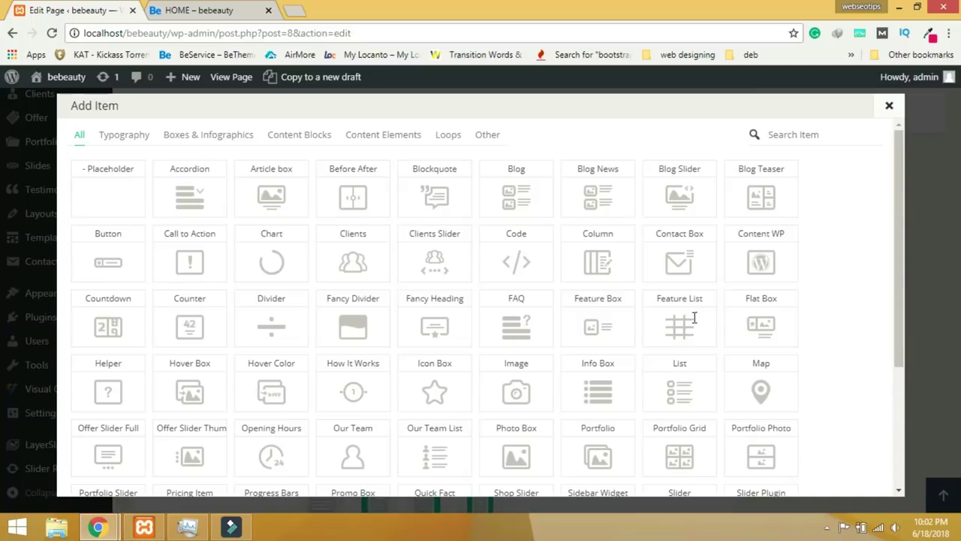
click(126, 135)
click(286, 198)
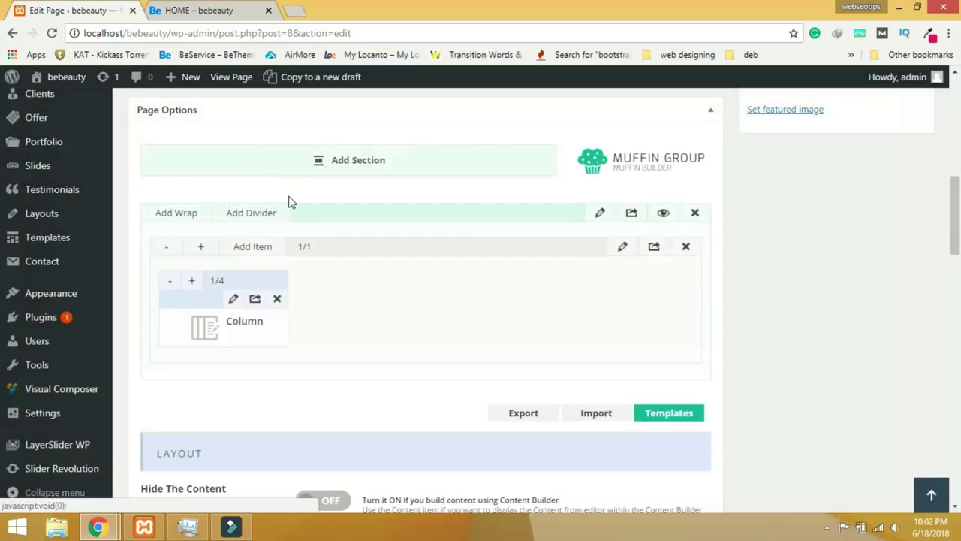
click(192, 281)
click(193, 281)
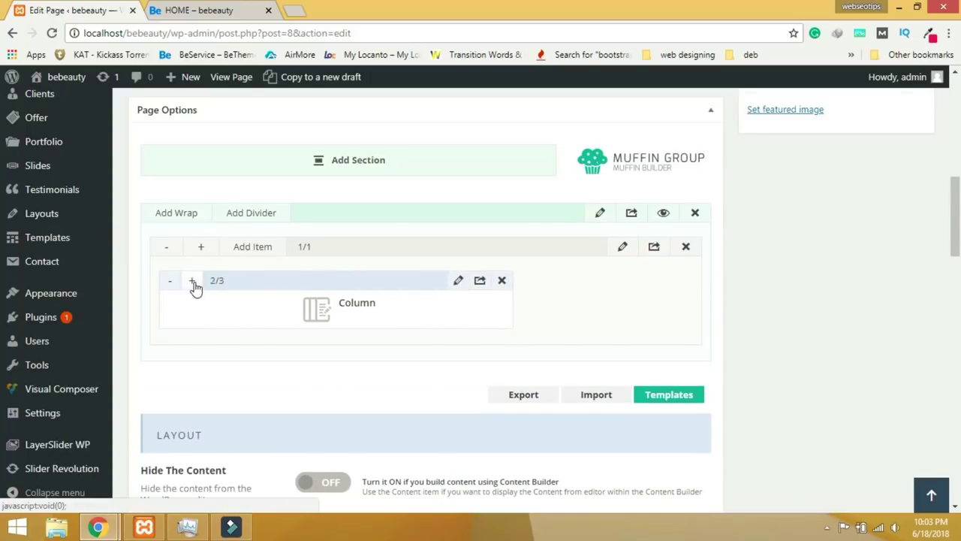
click(193, 281)
click(192, 281)
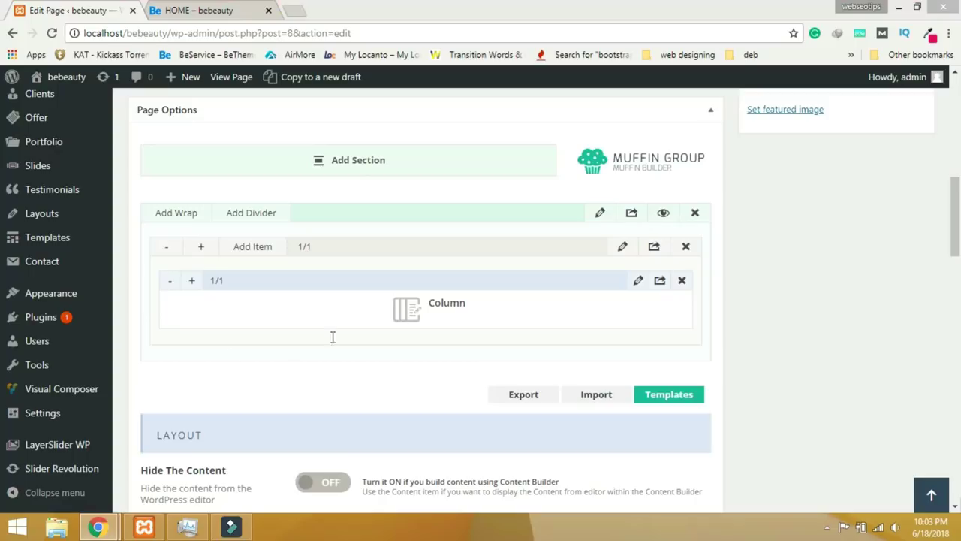
click(638, 280)
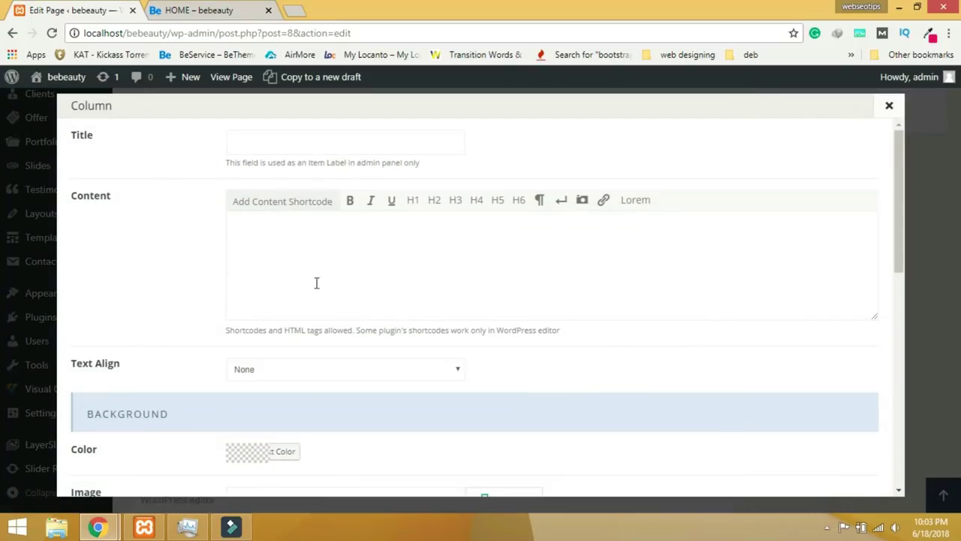
click(890, 108)
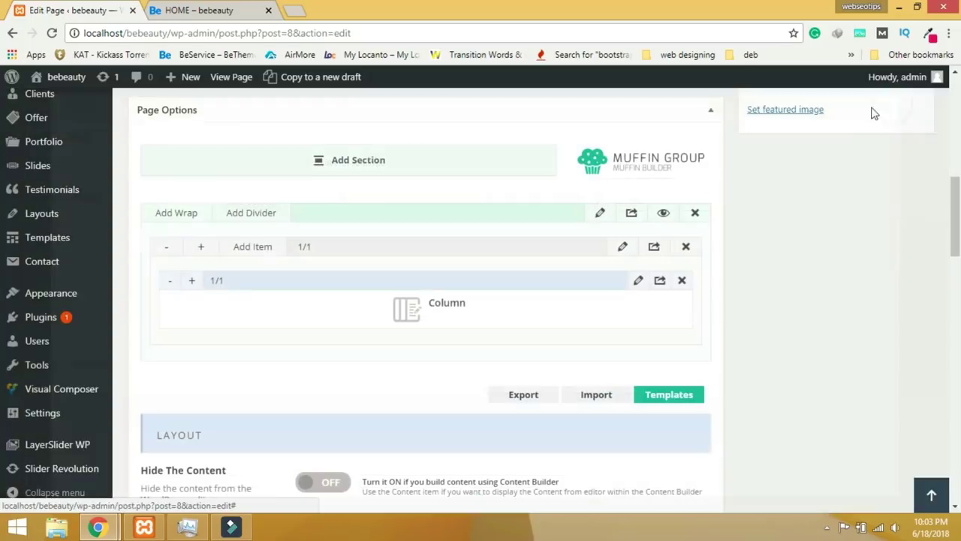
click(602, 214)
Set the section's style to Full Width and save it.
scroll(333, 365, down, 4)
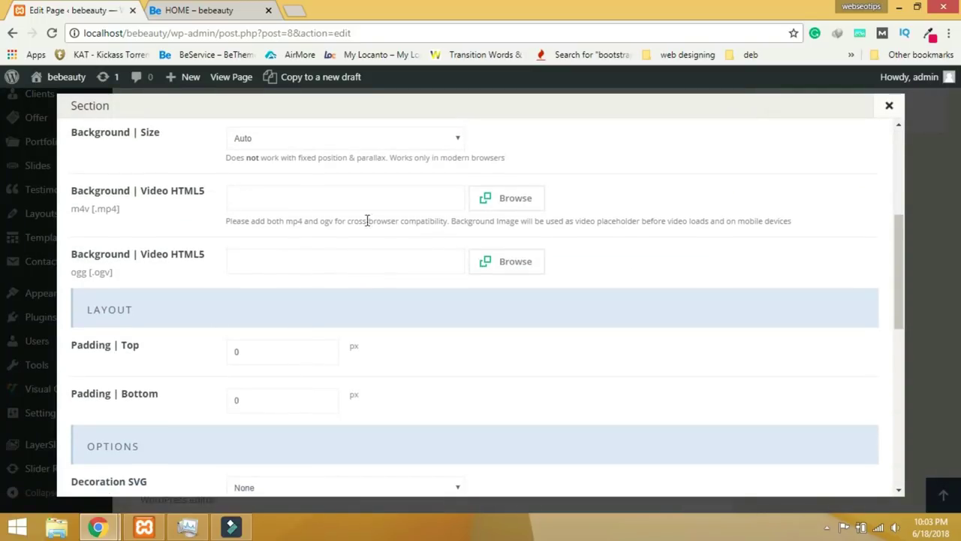
scroll(406, 354, down, 3)
scroll(405, 353, down, 4)
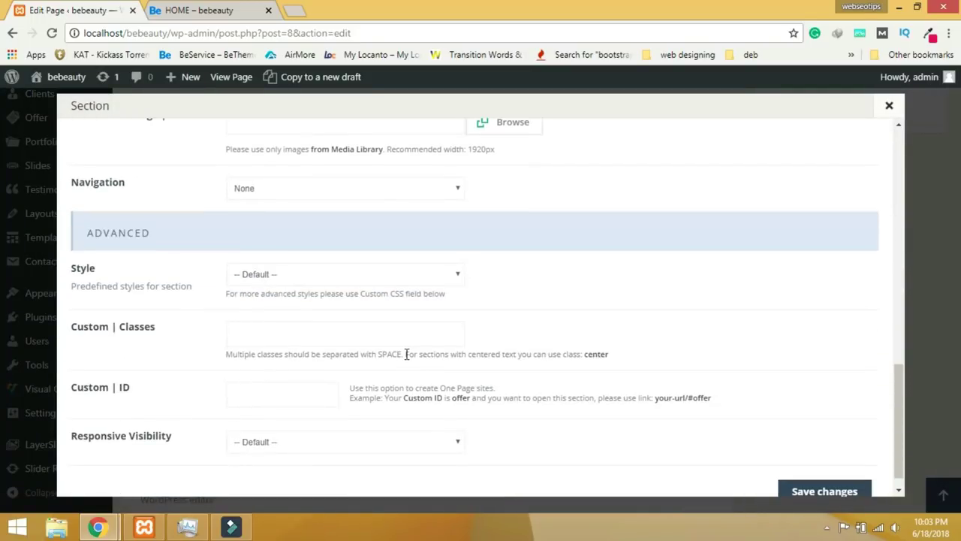
scroll(406, 354, up, 7)
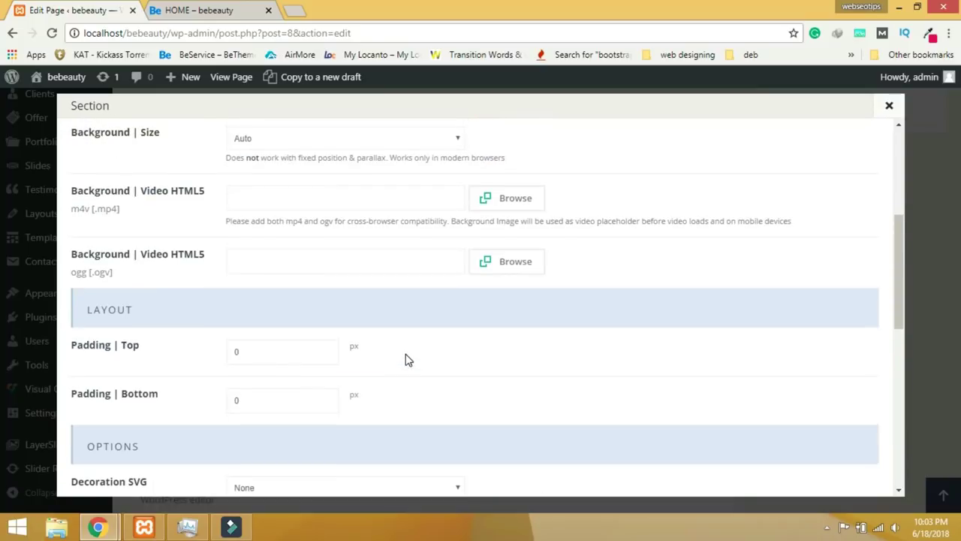
scroll(405, 360, down, 4)
scroll(406, 354, down, 2)
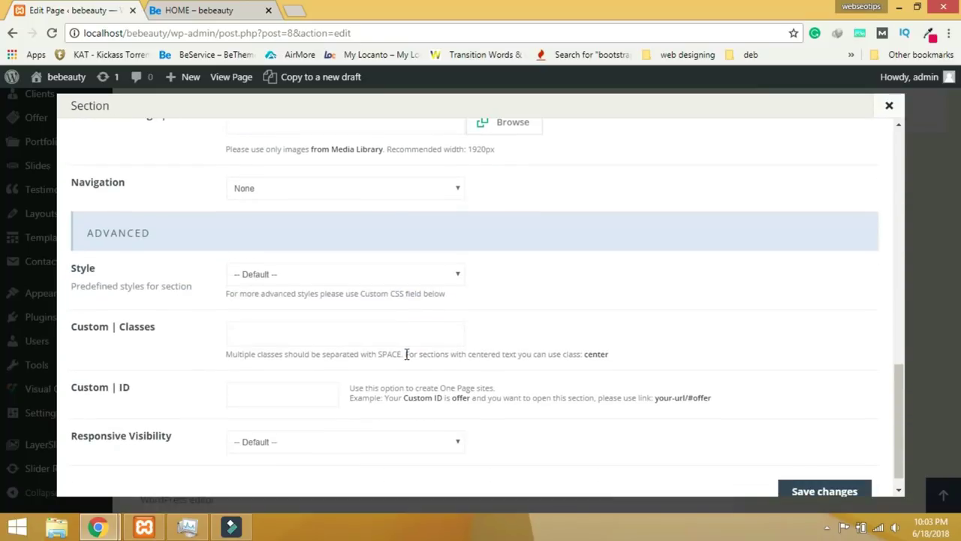
click(329, 279)
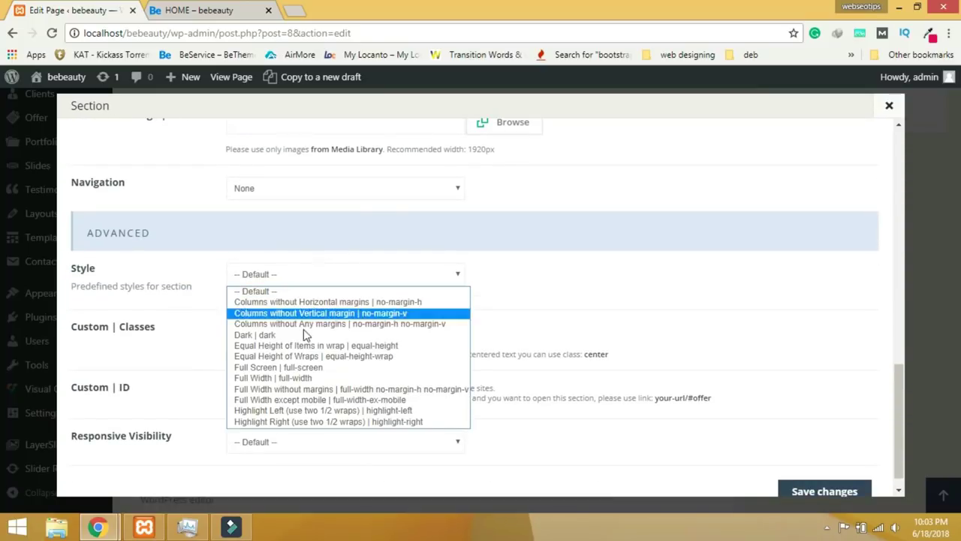
click(298, 379)
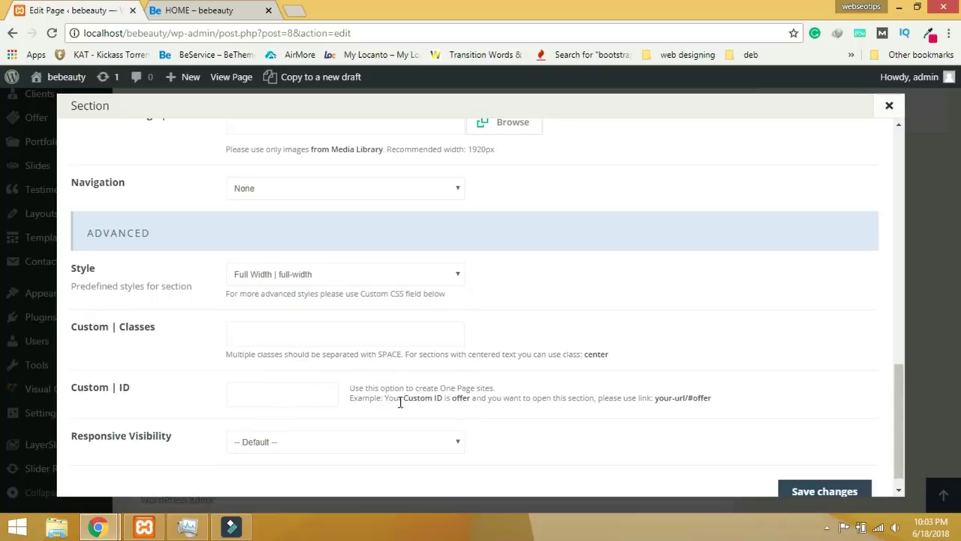
click(827, 492)
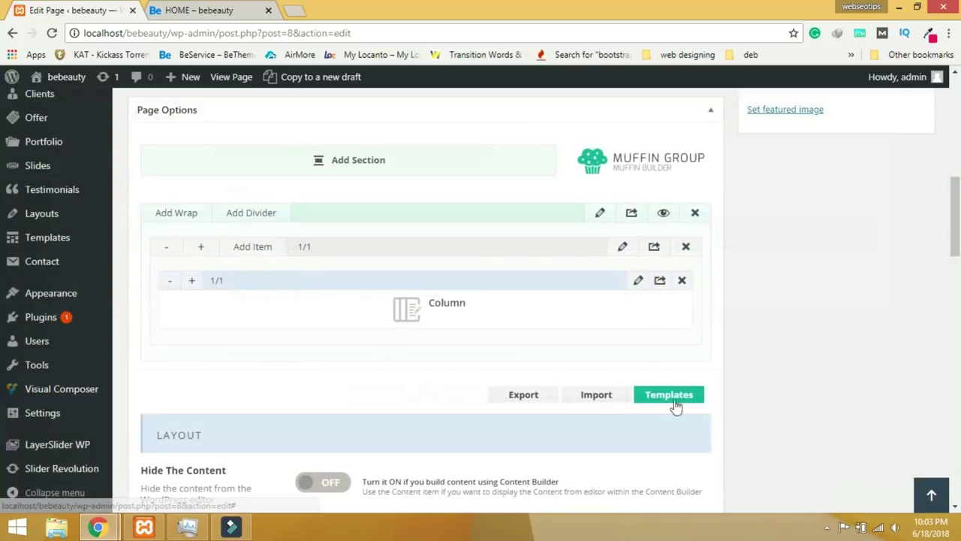
Give the section a pink #c6246c background colour and save.
click(600, 212)
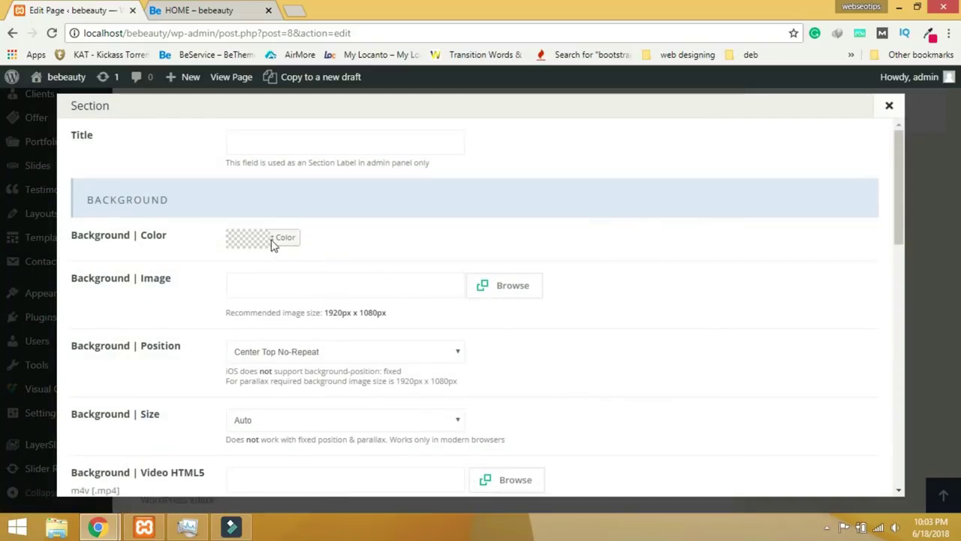
click(273, 245)
click(340, 238)
text(#c6246c)
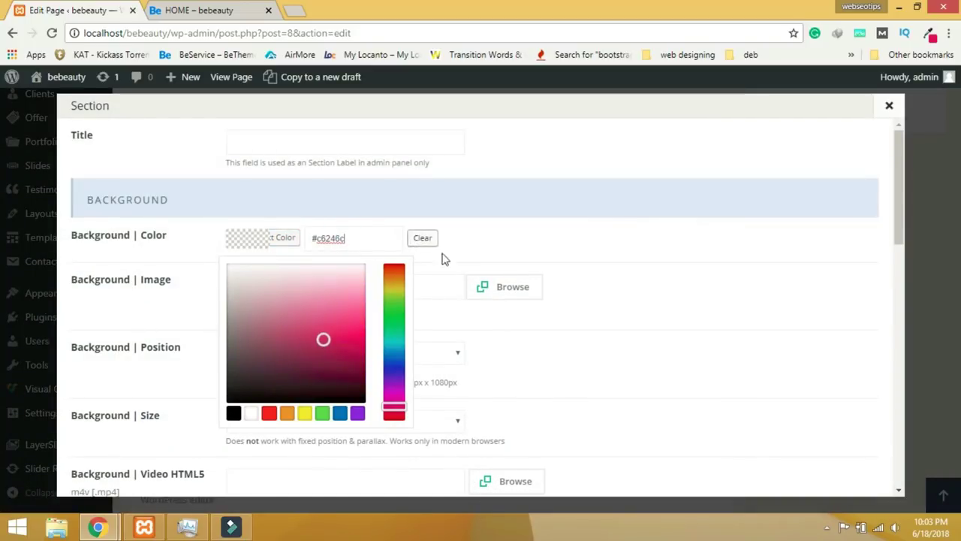
click(645, 272)
scroll(822, 440, down, 10)
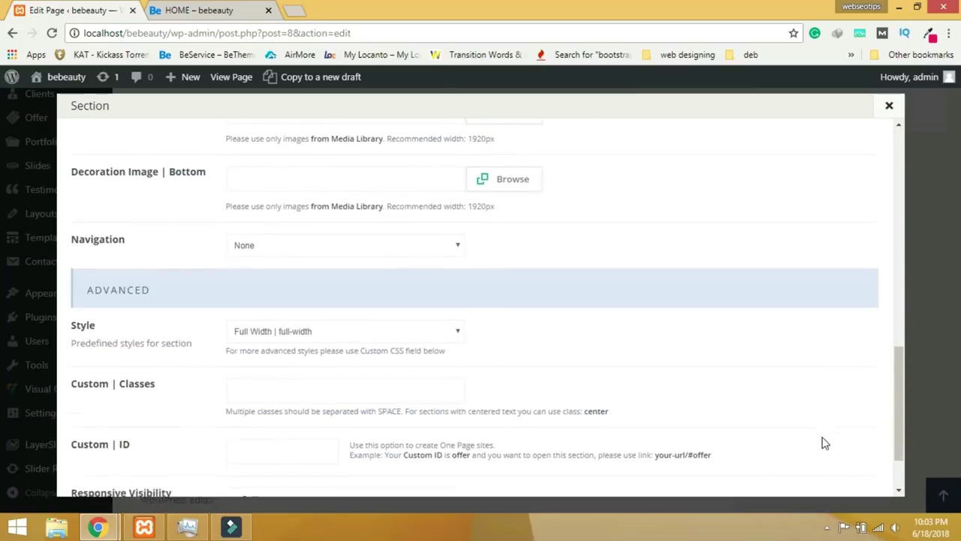
click(822, 470)
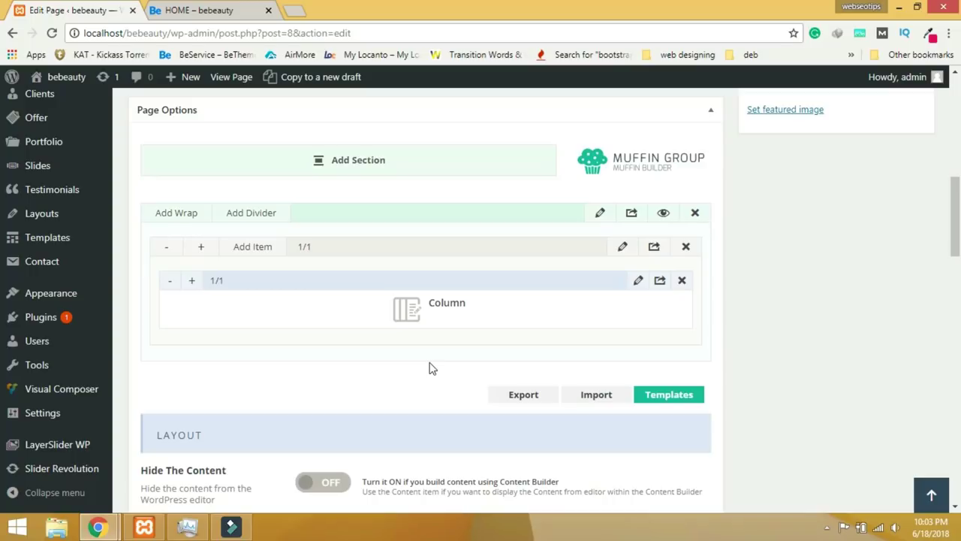
click(638, 284)
Add a white H1 heading 'Welcome To Beauty Blush' followed by a line break.
click(415, 209)
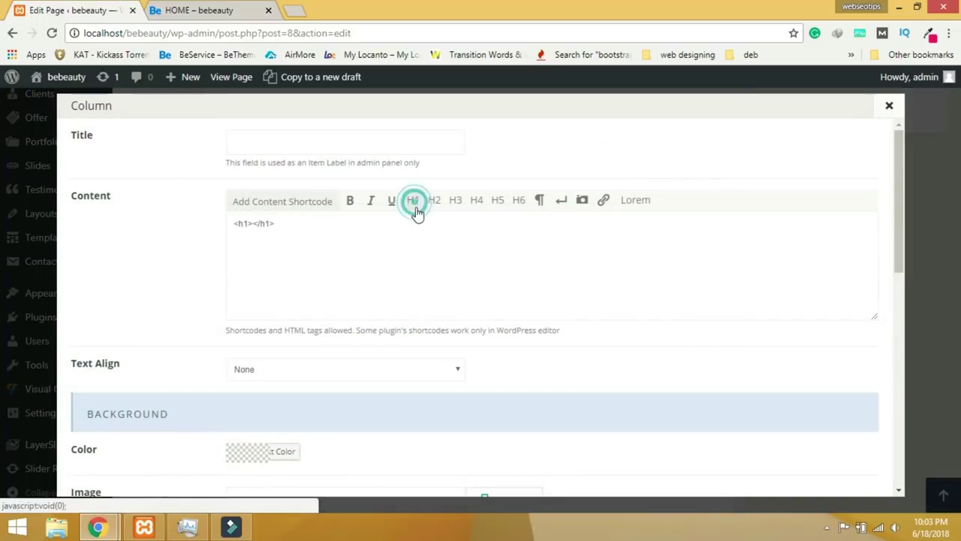
click(248, 224)
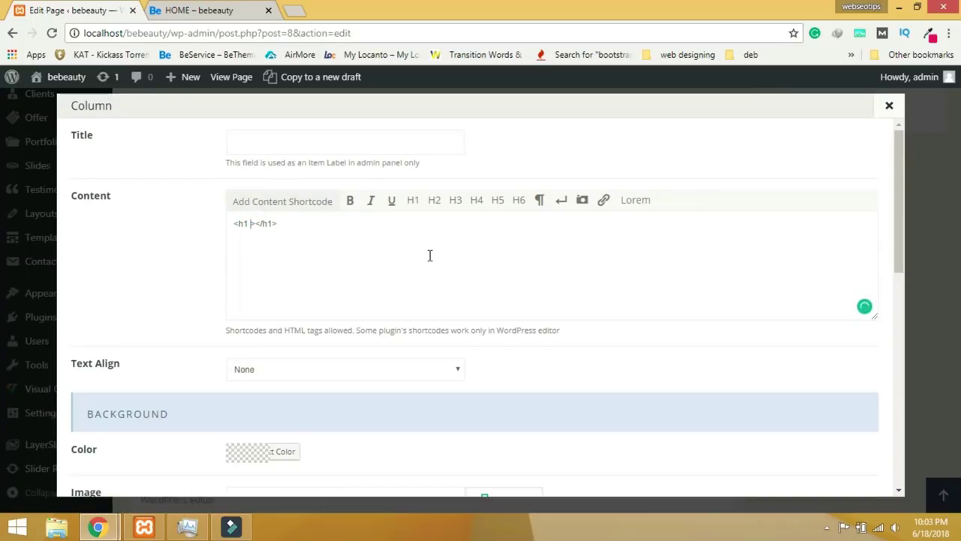
text(sty)
text(le)
text(="")
text(color)
text(:)
text(#ffffff)
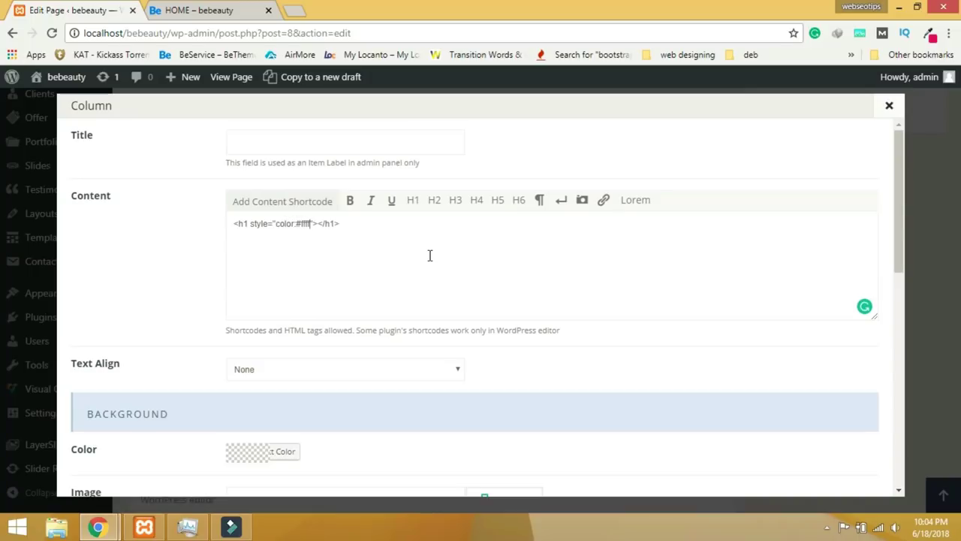
text(;)
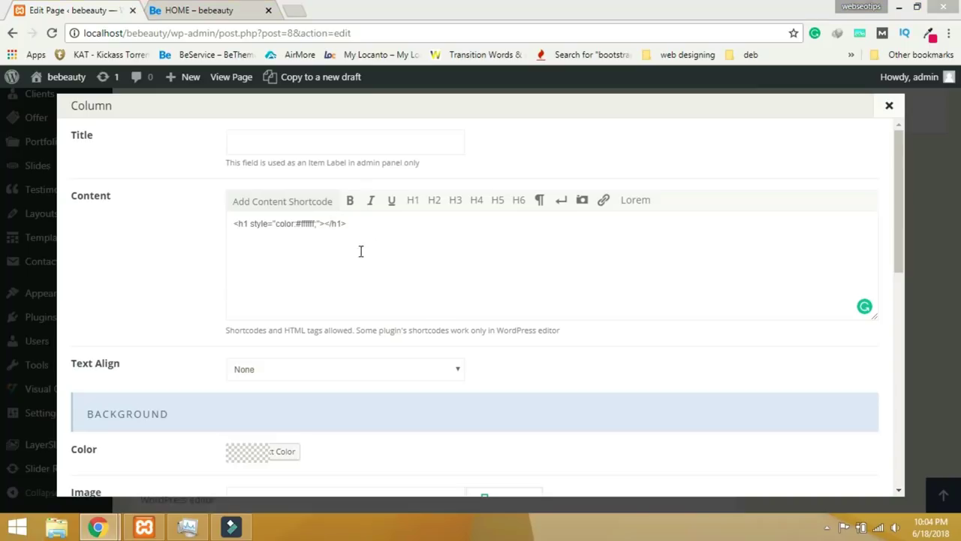
click(325, 224)
text(Welcome To Beauty Blush)
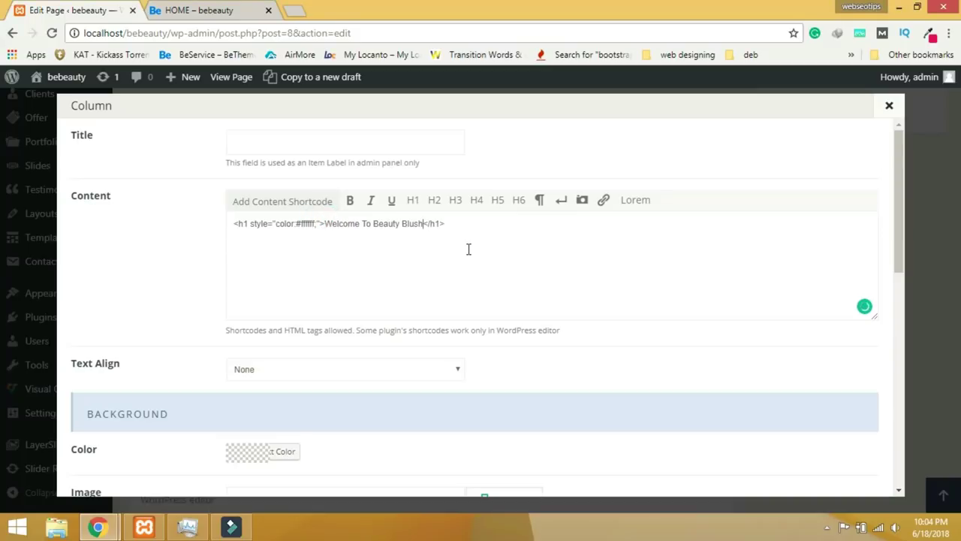
click(463, 224)
click(562, 200)
click(476, 223)
Add a white 20px paragraph filled with Lorem ipsum text below the heading.
drag(250, 223, 318, 224)
key(ctrl+c)
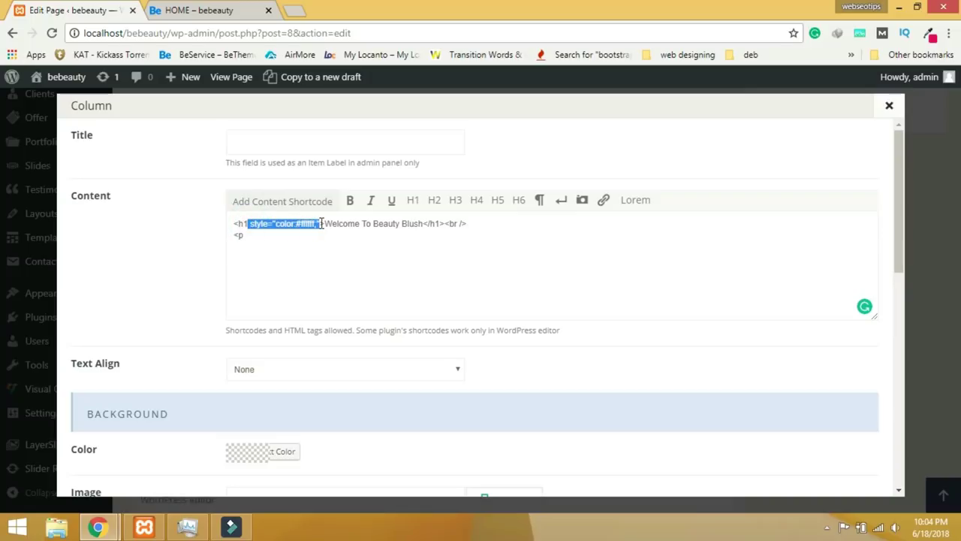
click(265, 235)
key(ctrl+v)
click(252, 235)
key(BackSpace)
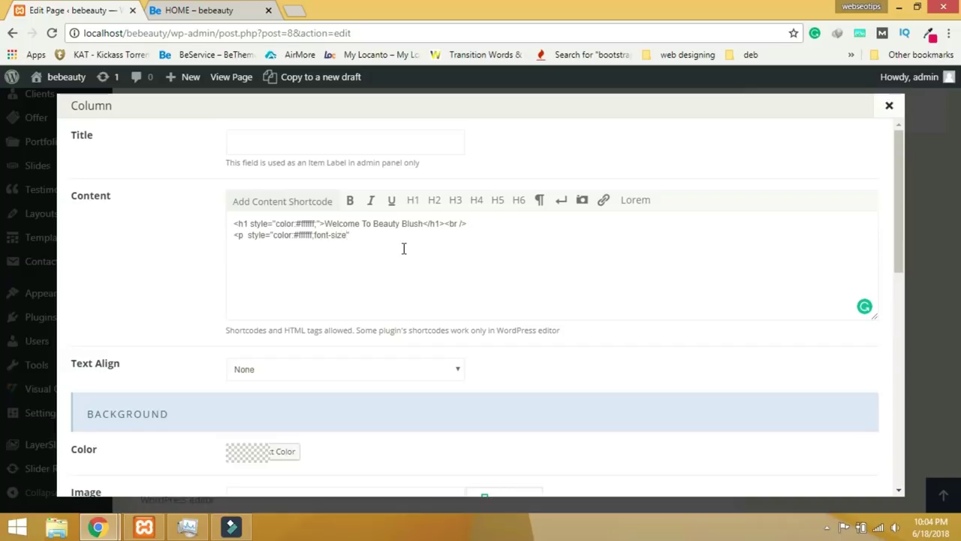
text(px;"></p>)
text(Lorem ipsum dolor sit amet, consectetur adipiscing elit. Duis eu libero scelerisque ligula sagittis faucibus eget quis lacus.Lorem ipsum dolor sit amet, consectetur adipiscing elit.Lorem ipsum dolor sit amet, consectetur adipiscing elit)
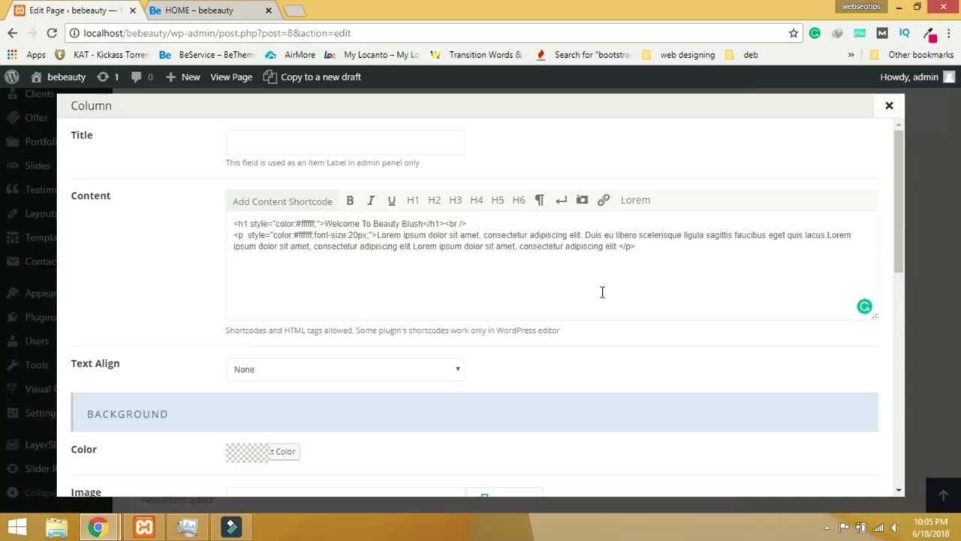
Set the column padding to 100px 30px and save the column settings.
scroll(601, 337, down, 4)
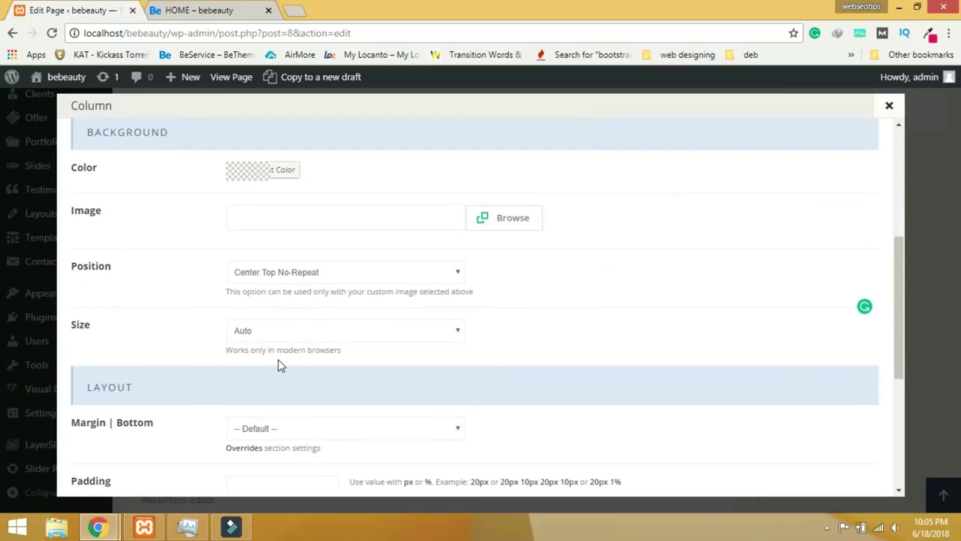
scroll(497, 355, down, 1)
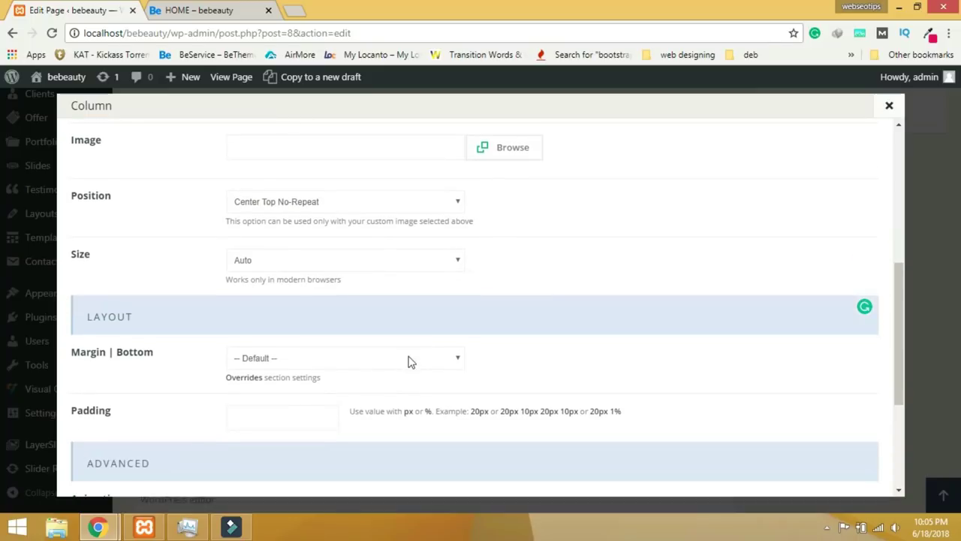
click(296, 414)
scroll(570, 392, down, 3)
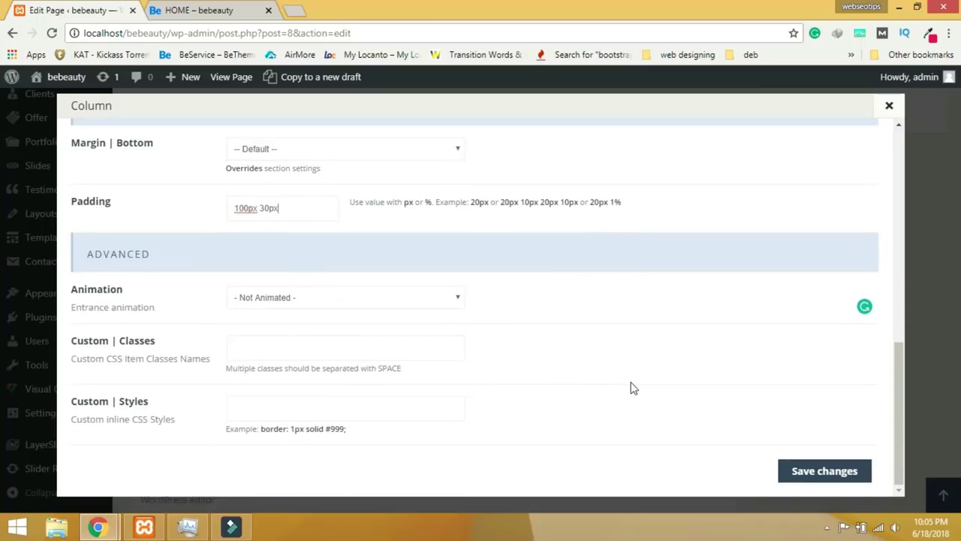
click(803, 473)
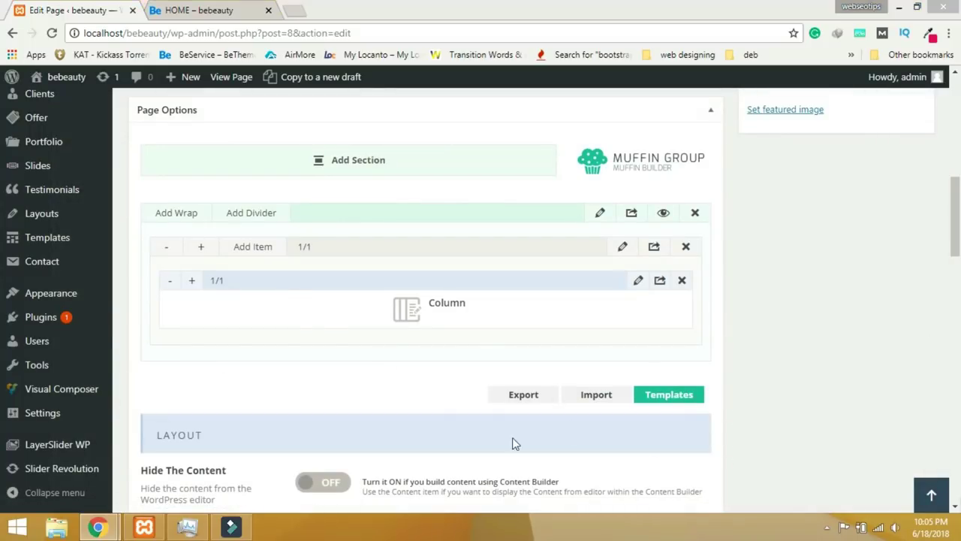
scroll(750, 302, up, 3)
scroll(784, 303, up, 5)
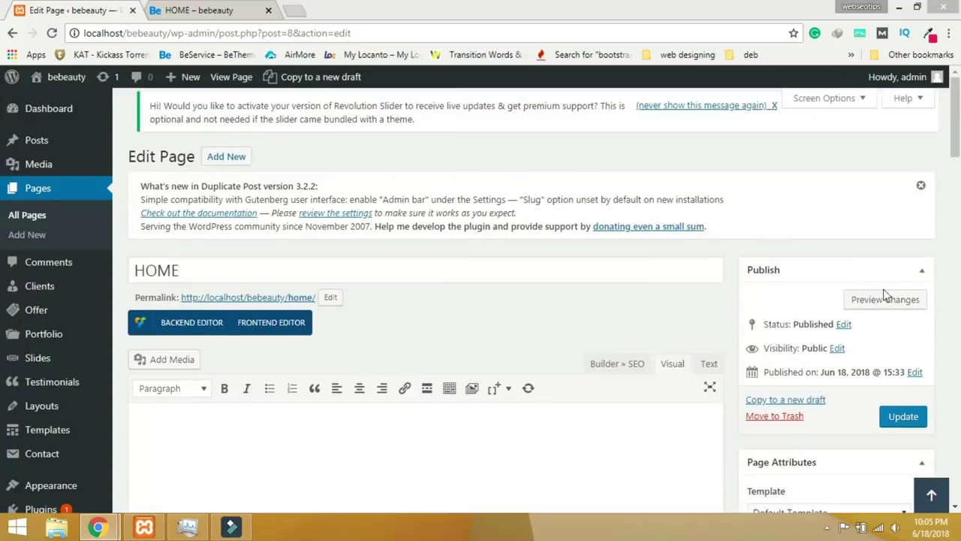
Update the HOME page and request a preview of the changes.
click(901, 416)
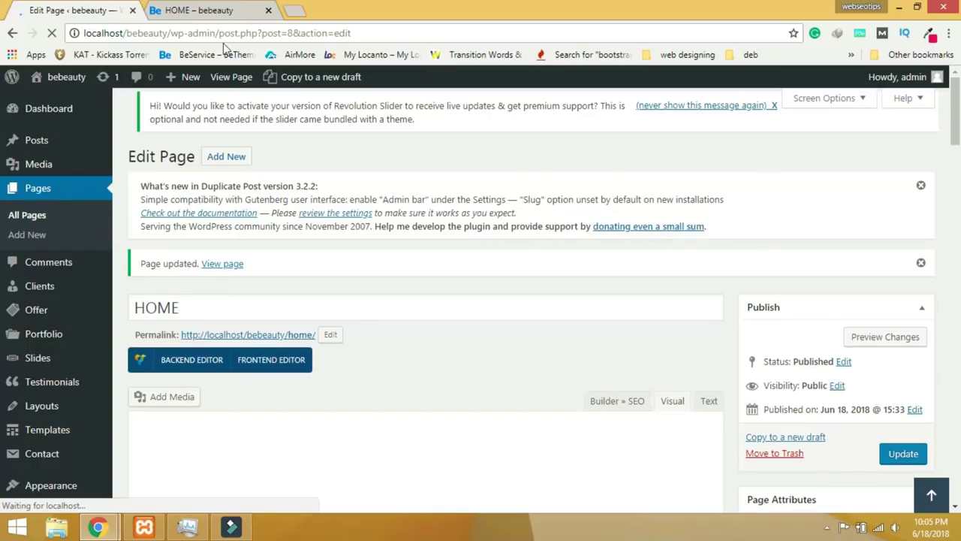
click(885, 339)
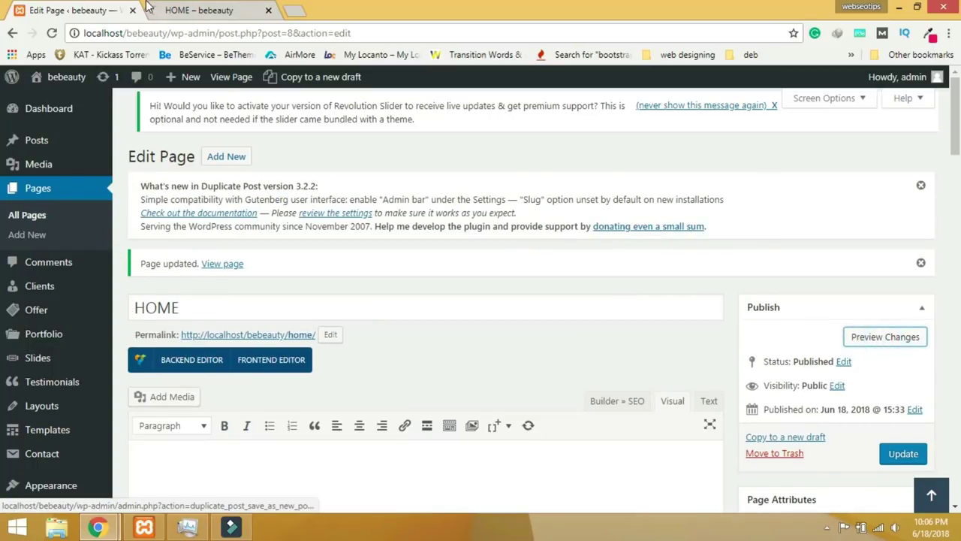
click(189, 11)
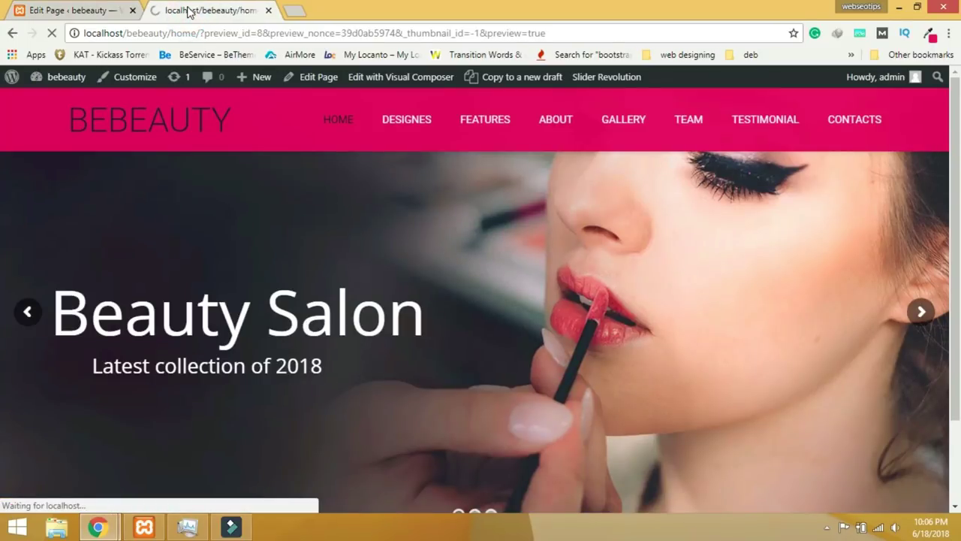
scroll(359, 257, down, 5)
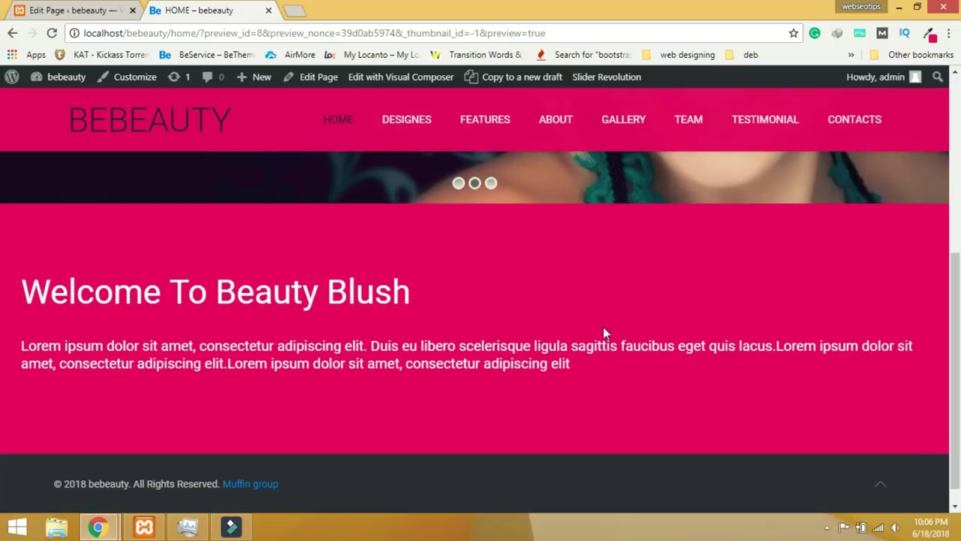
click(75, 12)
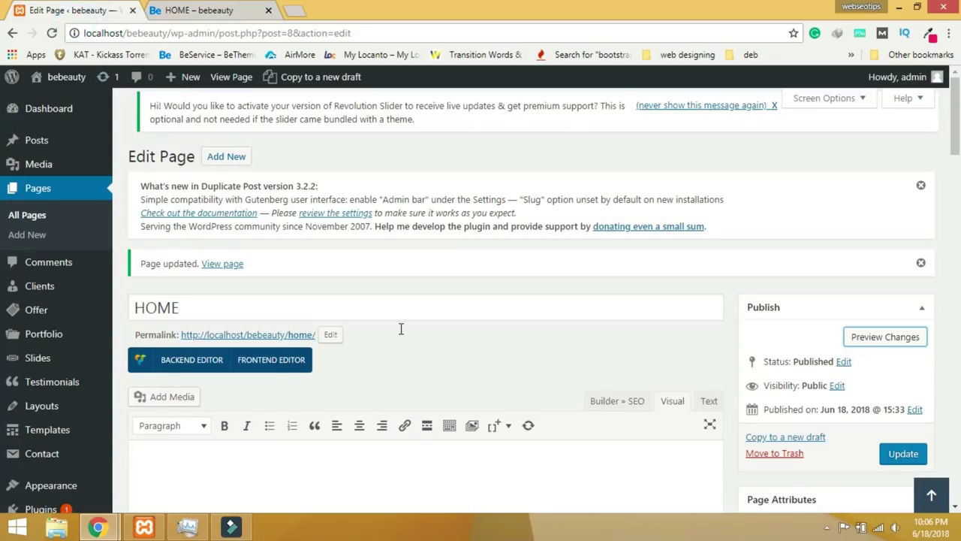
scroll(511, 361, down, 5)
scroll(510, 360, down, 4)
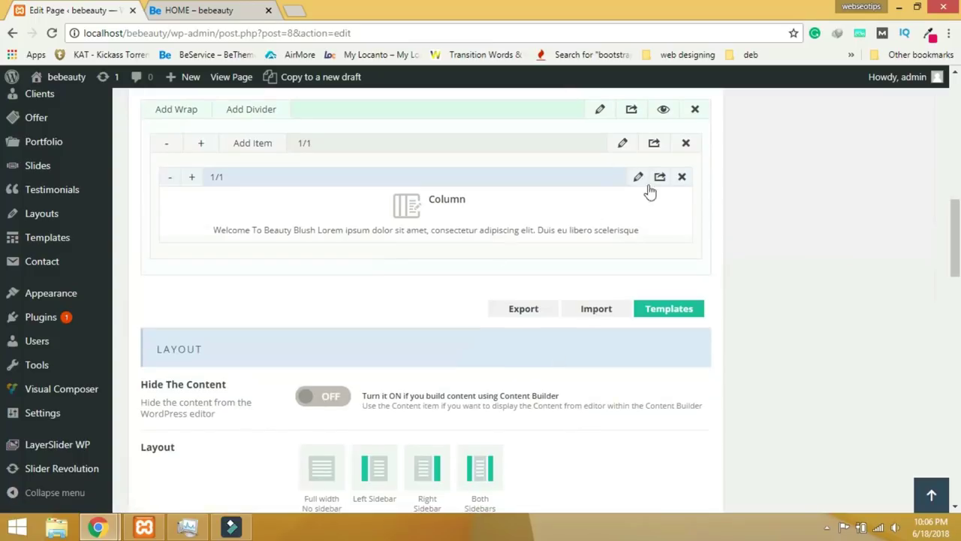
Set the welcome column's Text Align to Center and save the column.
click(637, 177)
click(291, 372)
click(258, 418)
scroll(826, 480, down, 10)
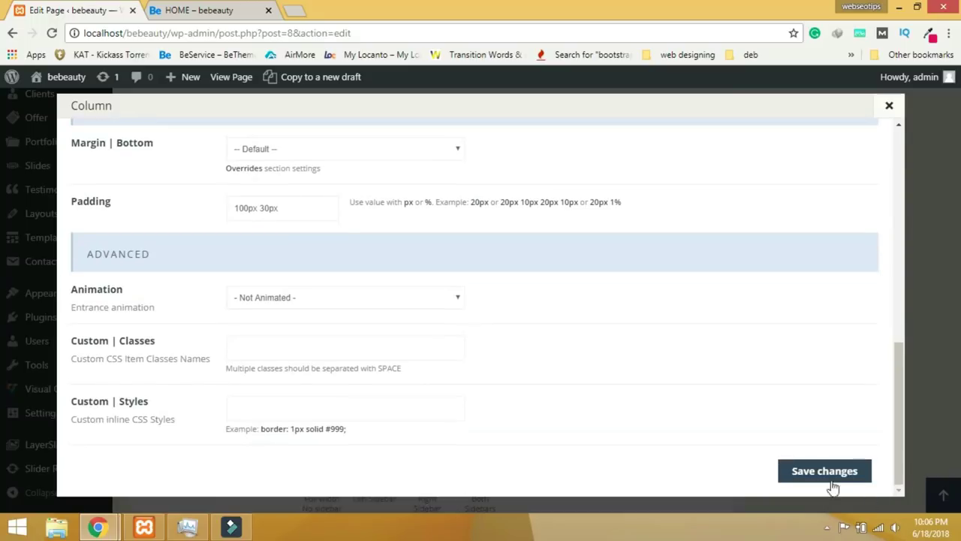
click(832, 479)
Update the HOME page and view the homepage preview with the centered welcome text.
scroll(849, 428, up, 10)
click(888, 459)
scroll(451, 330, down, 5)
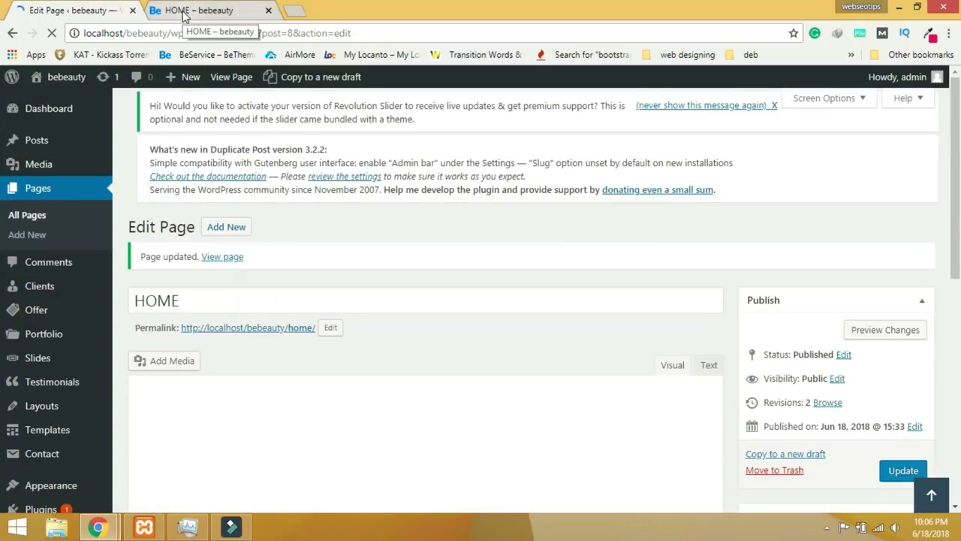
click(183, 15)
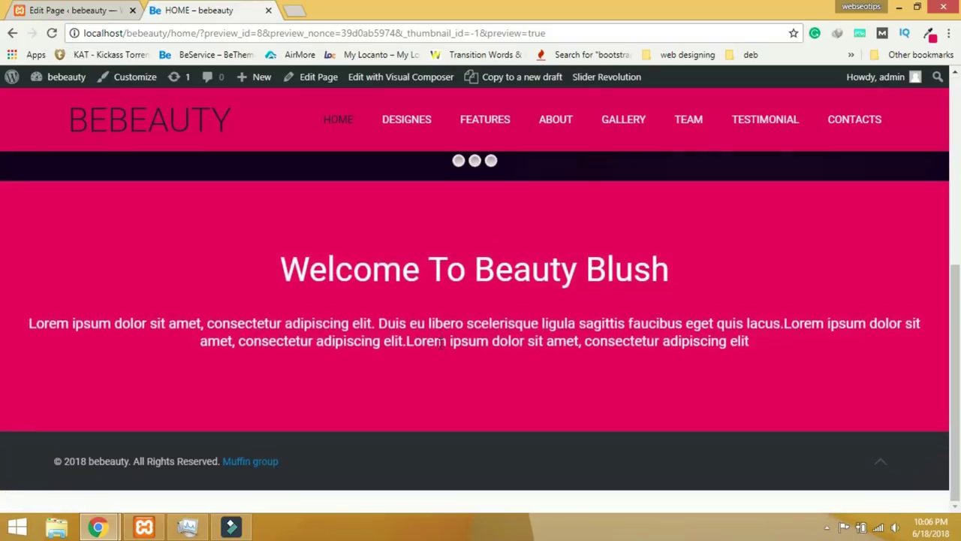
Give the new second section Padding Top 70 px and Padding Bottom 30 px.
click(47, 15)
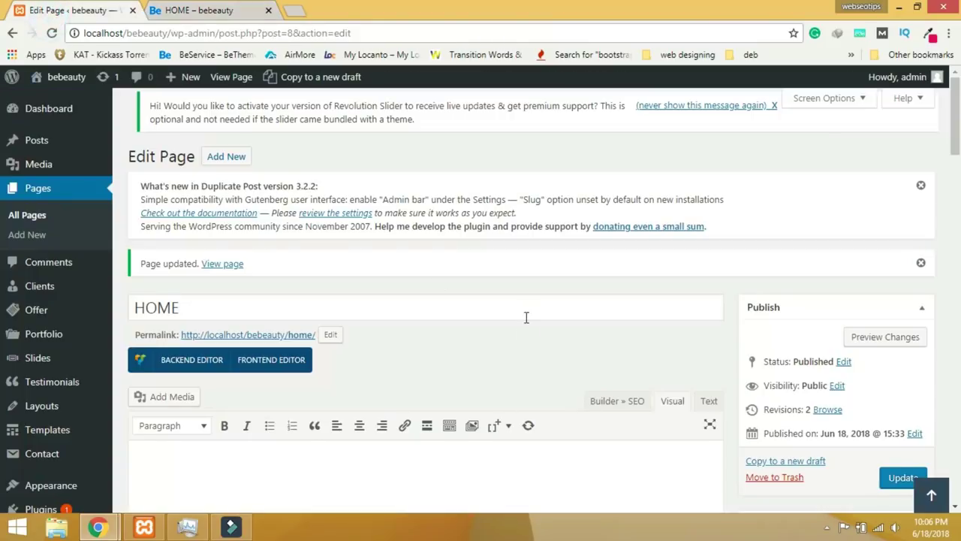
scroll(455, 410, down, 5)
scroll(421, 390, down, 2)
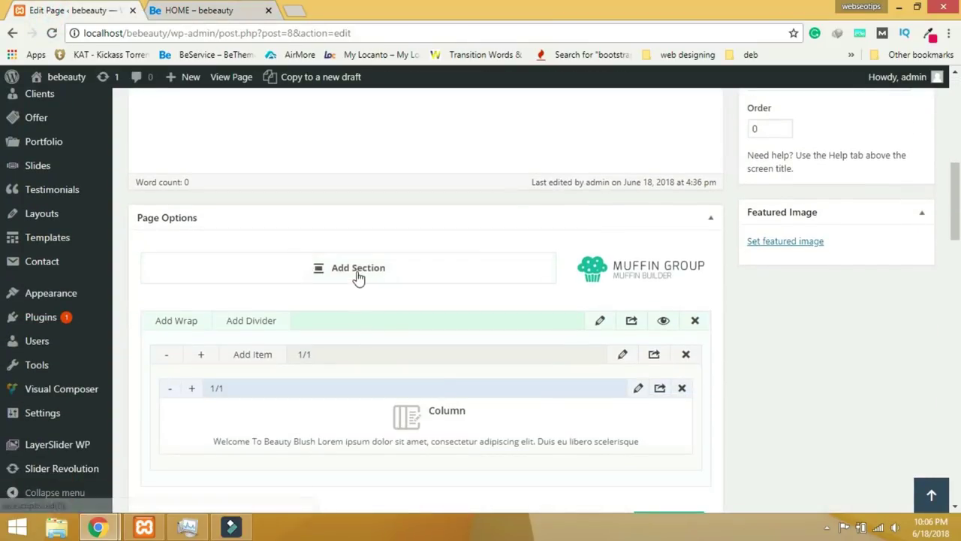
scroll(488, 376, down, 1)
scroll(504, 392, down, 3)
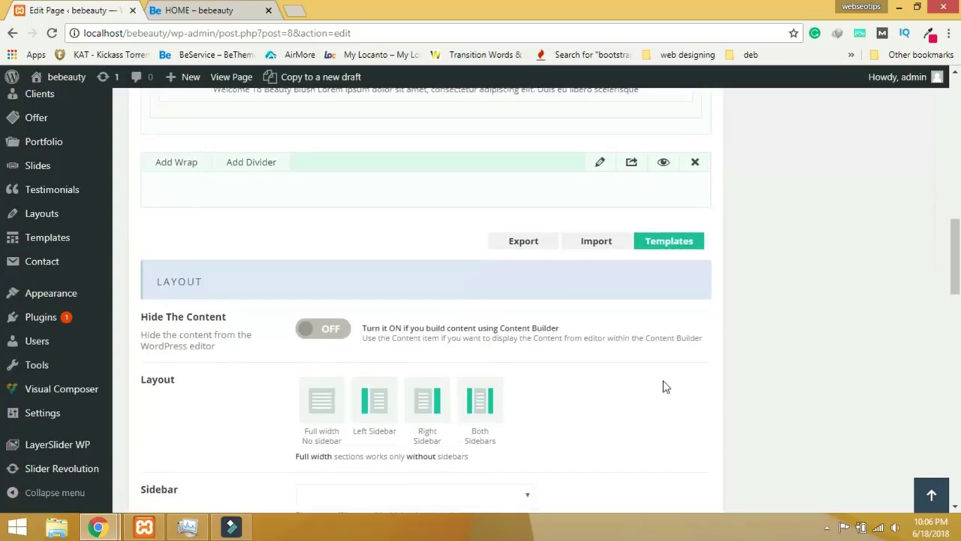
click(599, 164)
scroll(499, 265, down, 5)
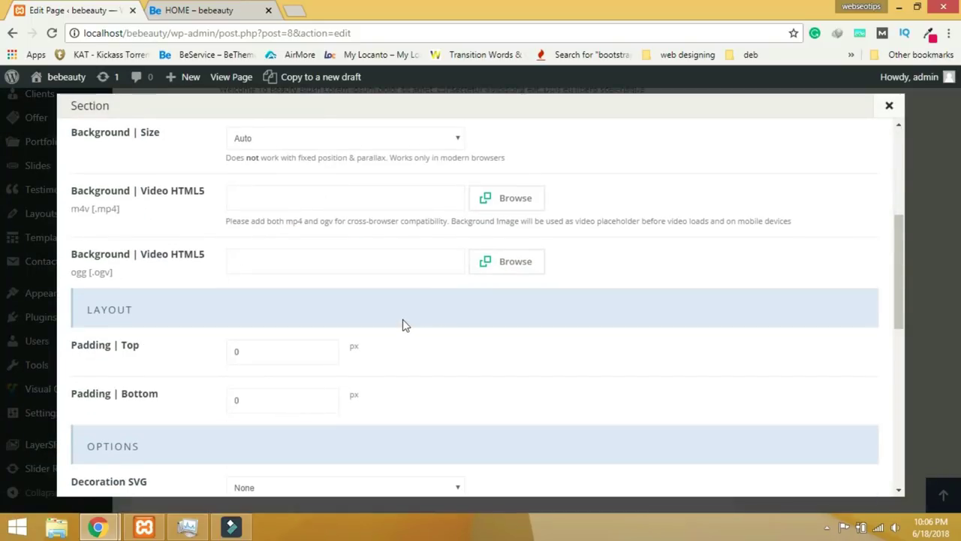
double_click(261, 214)
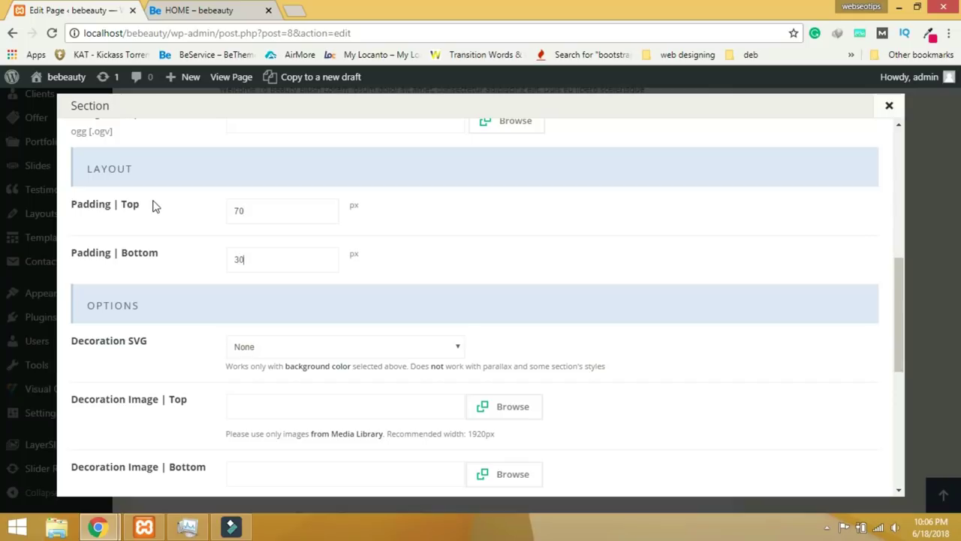
scroll(593, 272, down, 8)
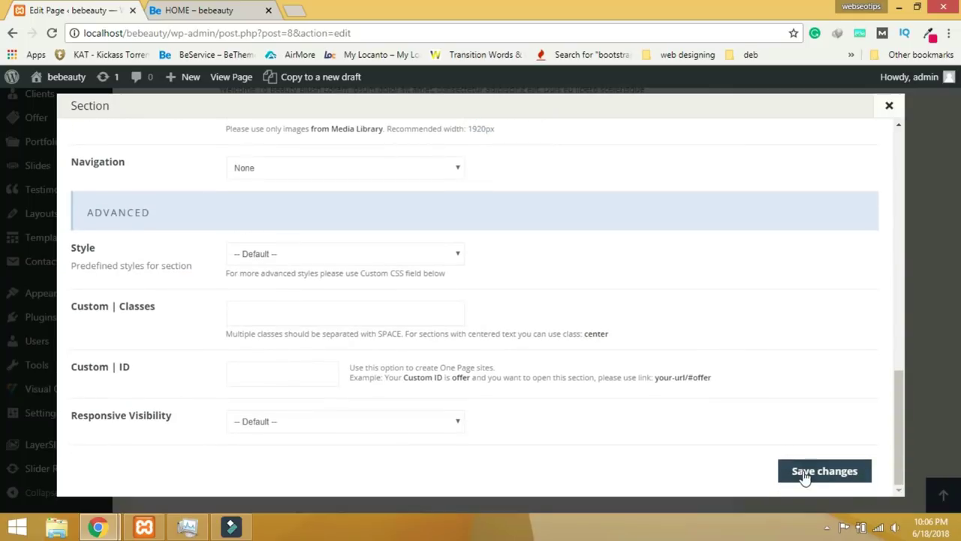
click(802, 471)
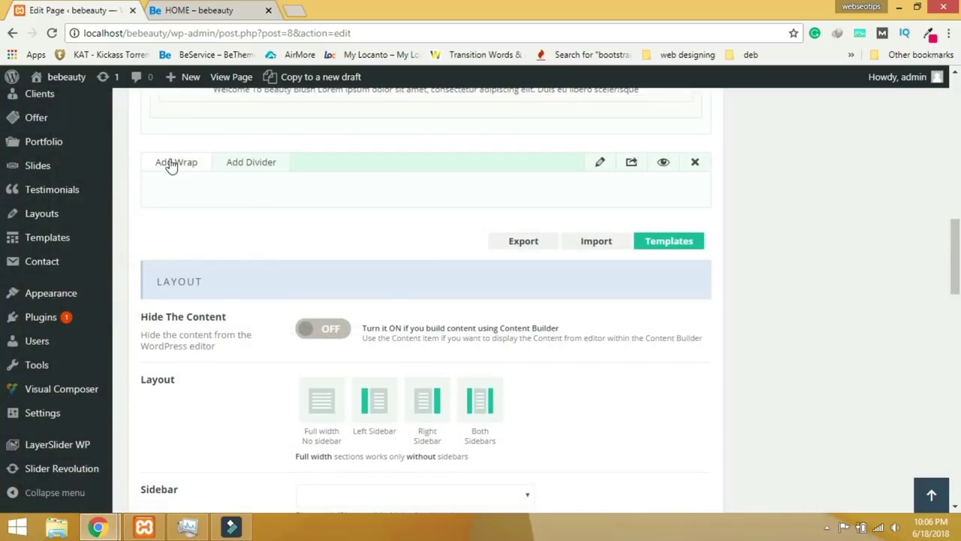
Add a wrap to the new section holding a full-width Column item.
click(171, 163)
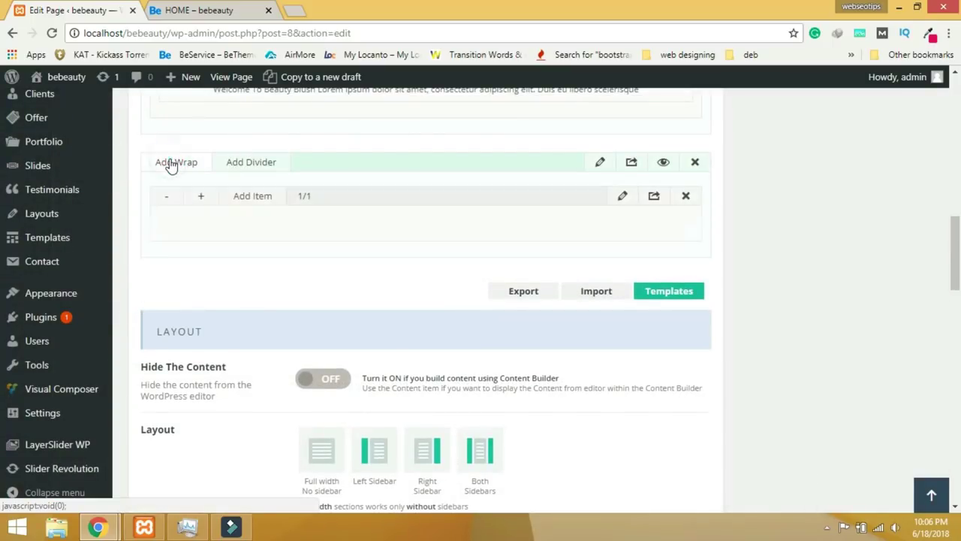
click(249, 195)
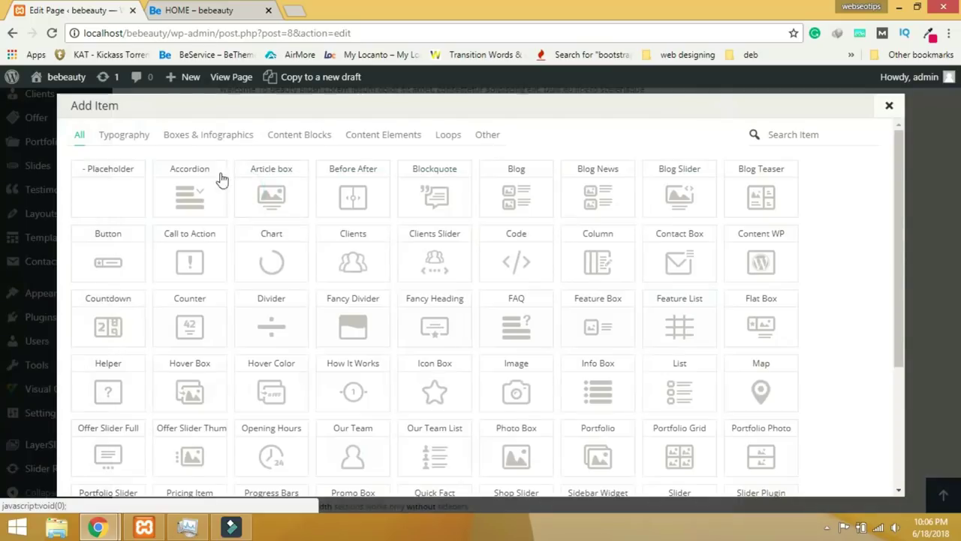
click(127, 135)
click(257, 194)
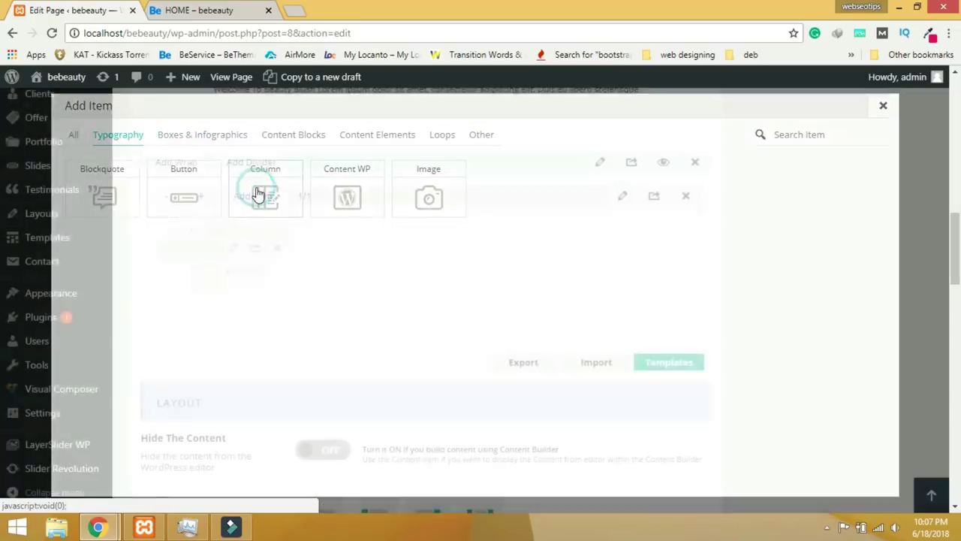
click(193, 233)
click(192, 231)
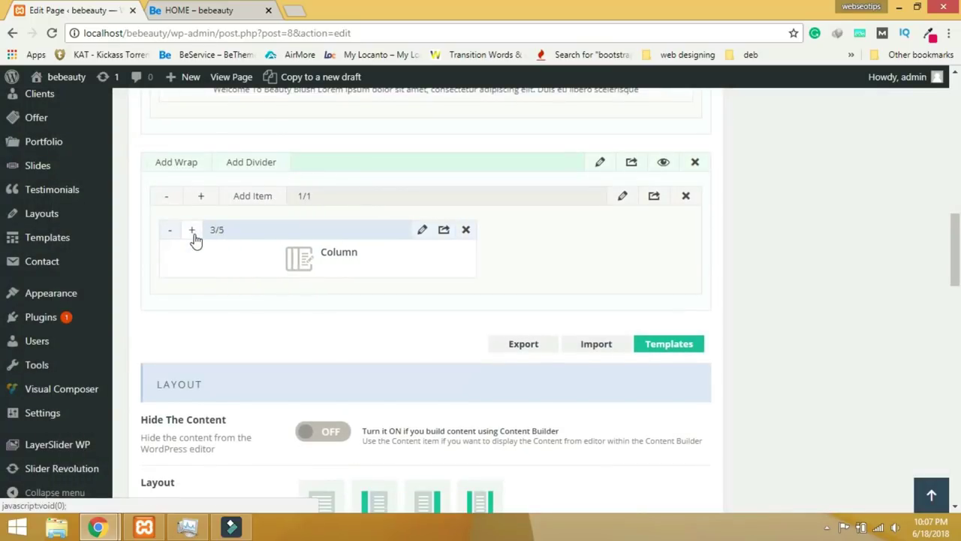
click(193, 231)
click(193, 231)
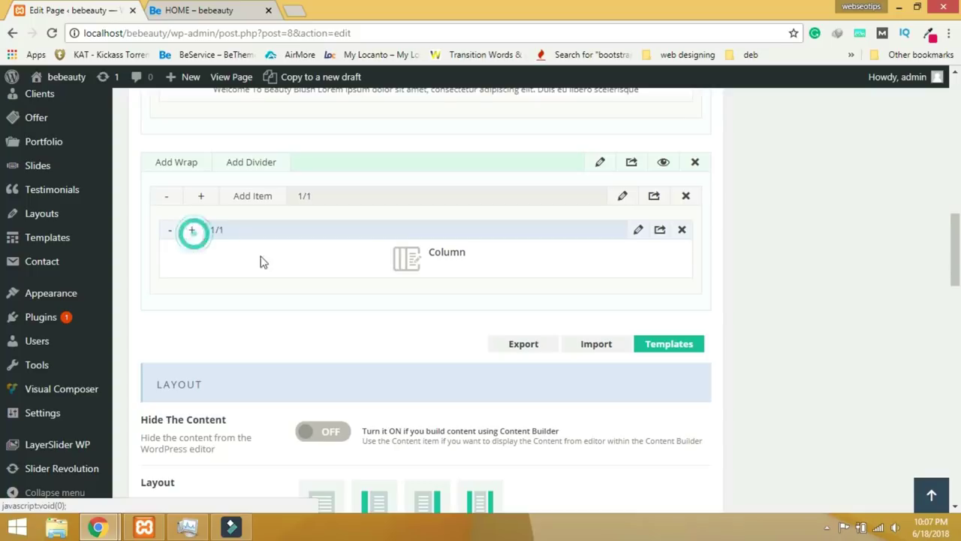
Paste the Our Services heading and Lorem ipsum paragraph HTML into the column's content.
click(637, 229)
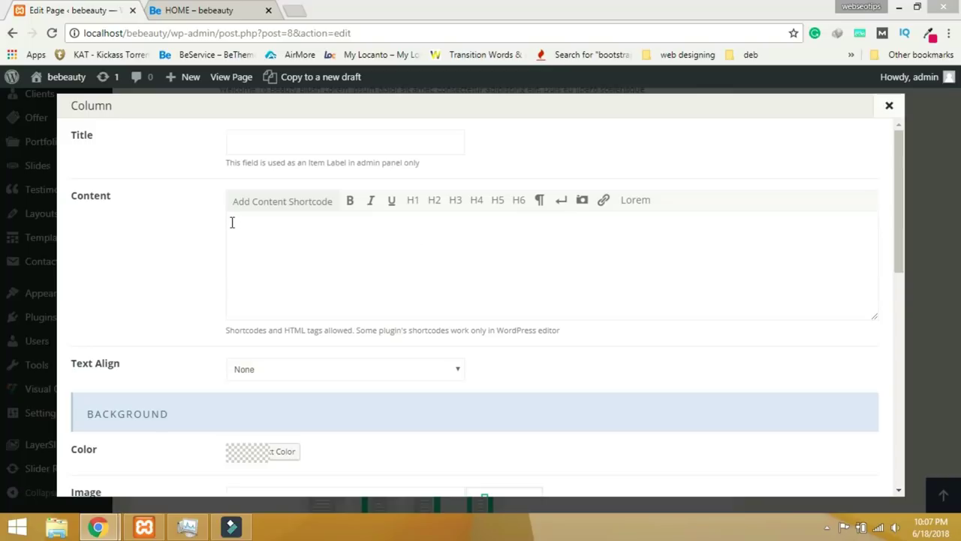
click(346, 271)
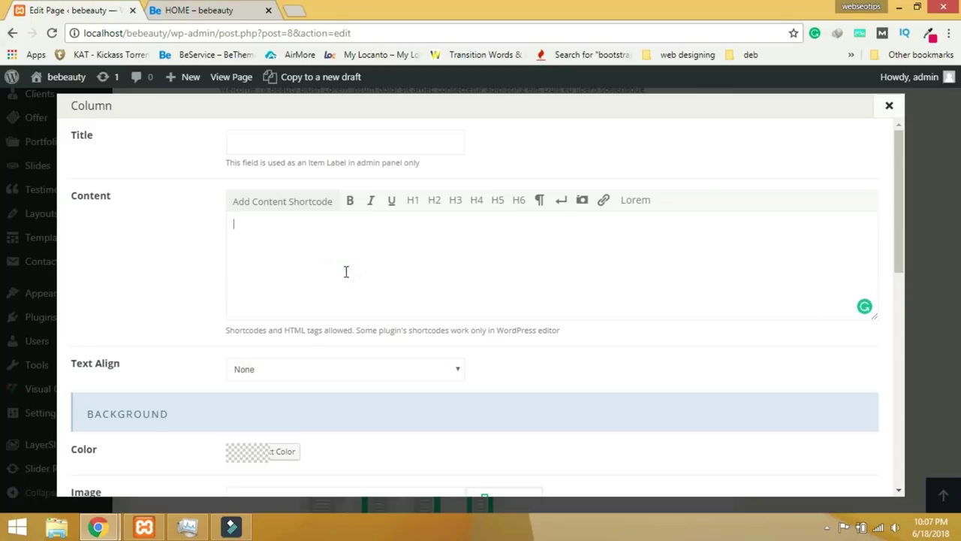
text(<h1>Our Services</h1><br /> <p style="font-size:20px;">Lorem ipsum dolor sit amet, consectetur adipiscing elit. Praesent eget risus vitae massa <br /> semper aliquam quis mattis quam.</p>)
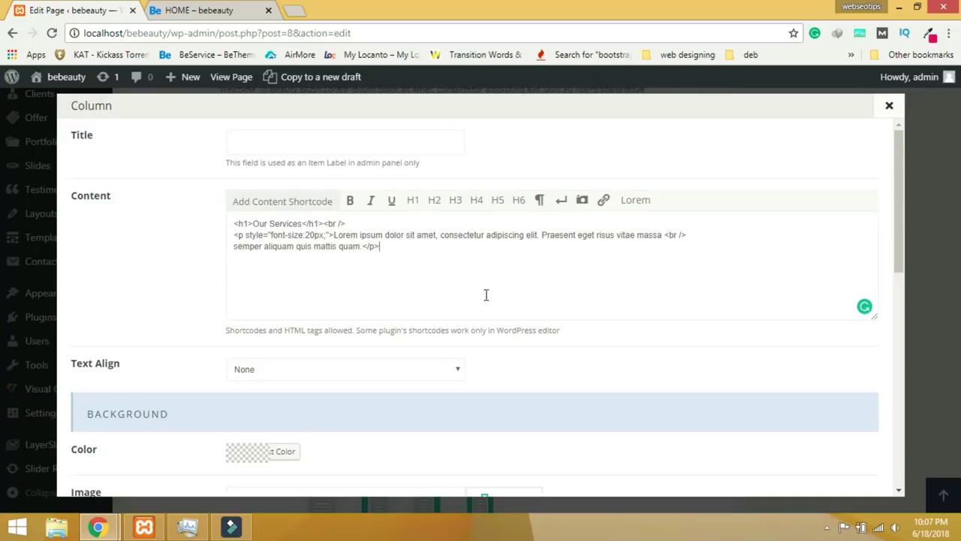
scroll(486, 295, down, 2)
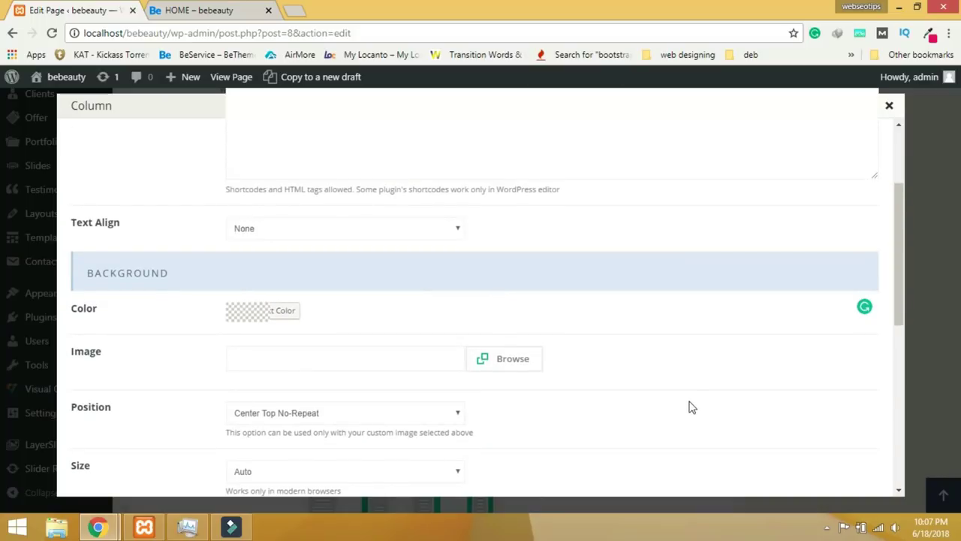
scroll(690, 406, up, 2)
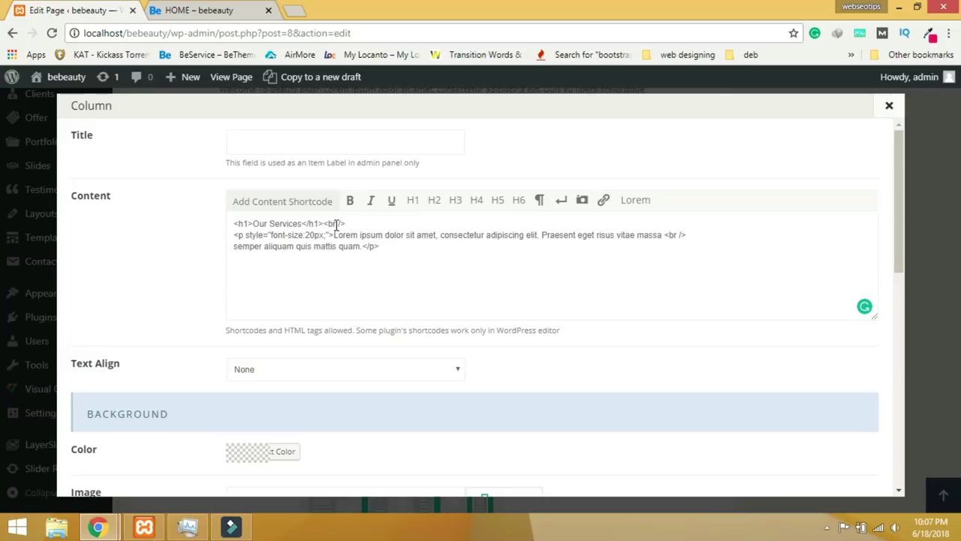
scroll(450, 315, down, 2)
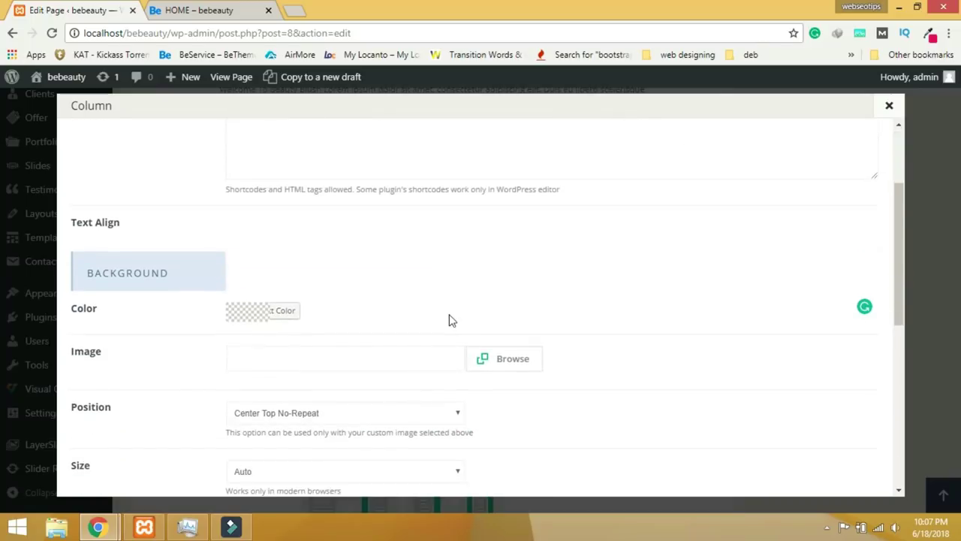
scroll(438, 316, up, 1)
Center the Our Services column text and save the column settings.
click(281, 298)
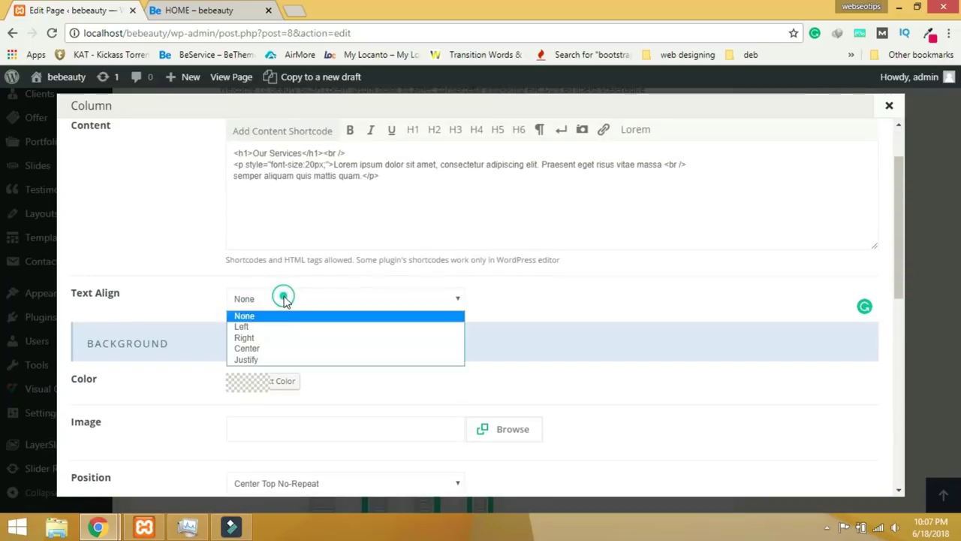
click(276, 347)
scroll(558, 395, down, 7)
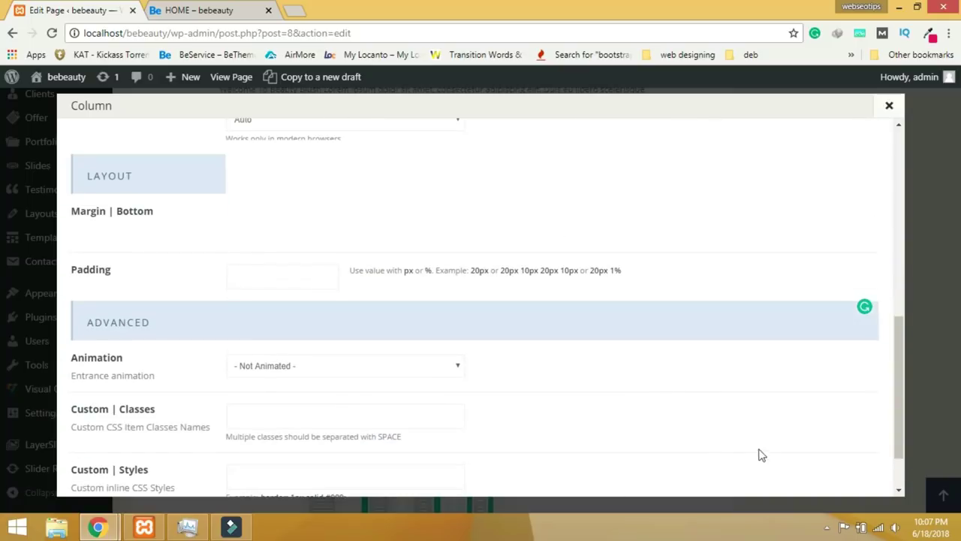
scroll(830, 448, down, 1)
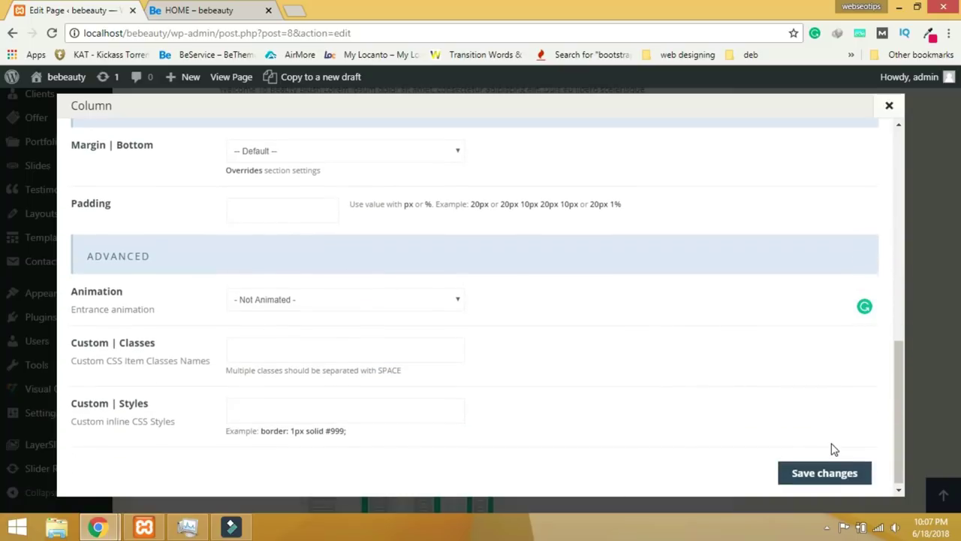
click(847, 475)
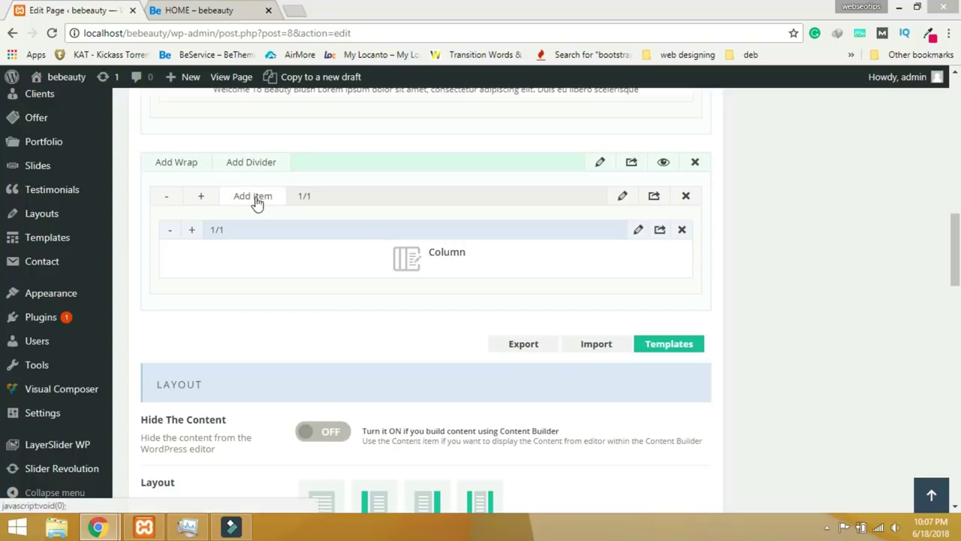
Add a new wrap with an Icon Box item, found by searching 'ico', widened to 1/3.
click(190, 172)
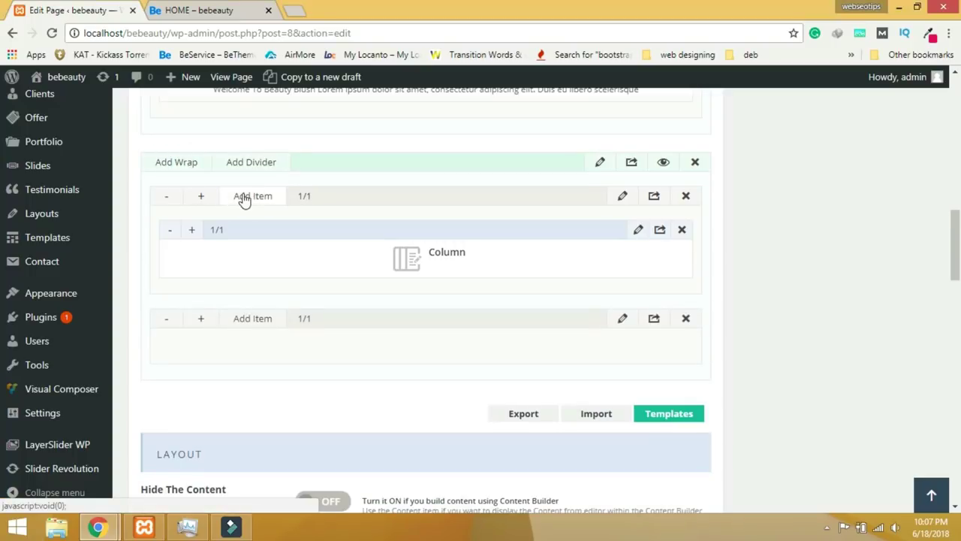
click(251, 319)
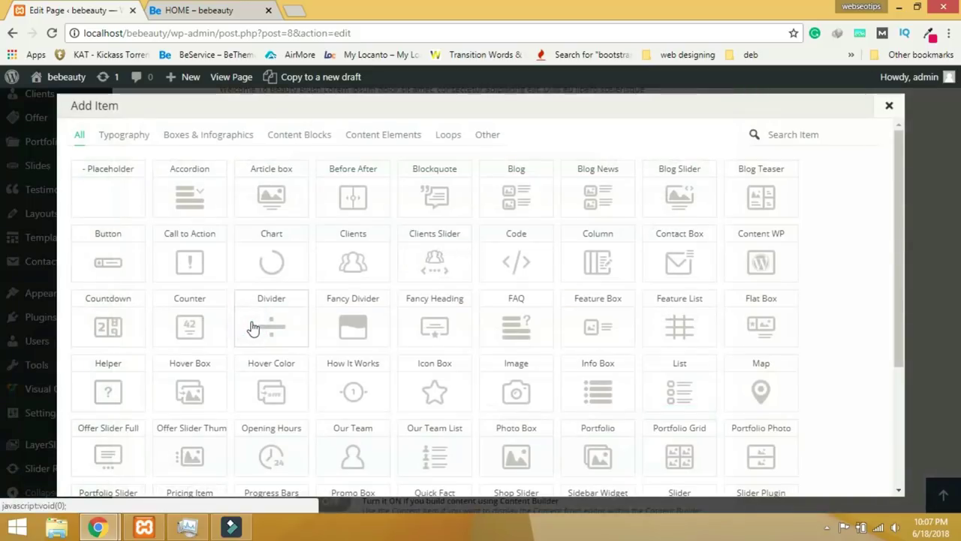
click(781, 133)
text(icon)
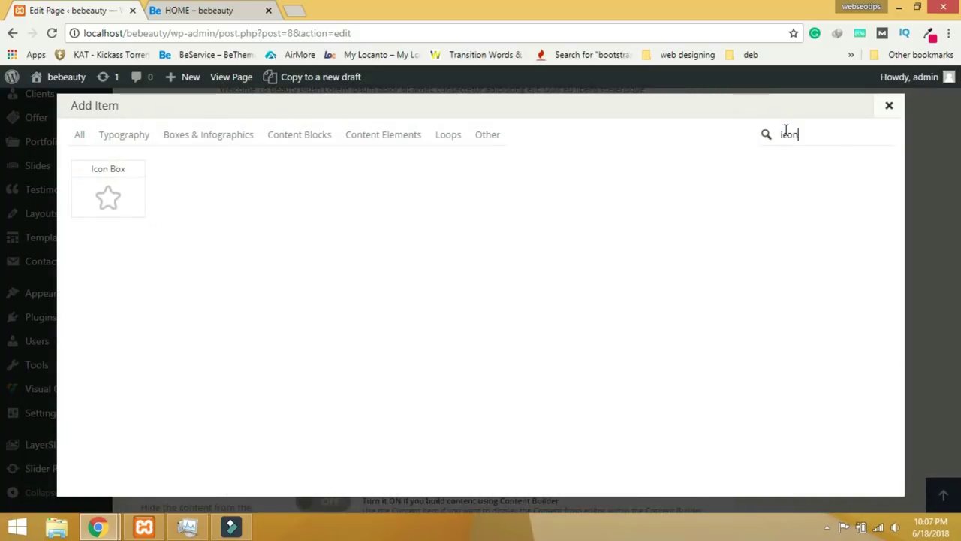
click(128, 209)
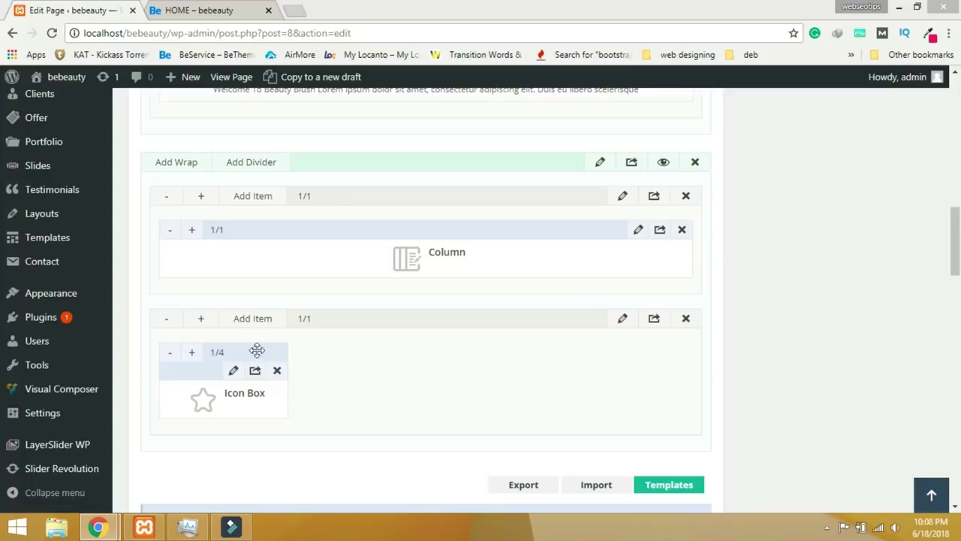
click(191, 359)
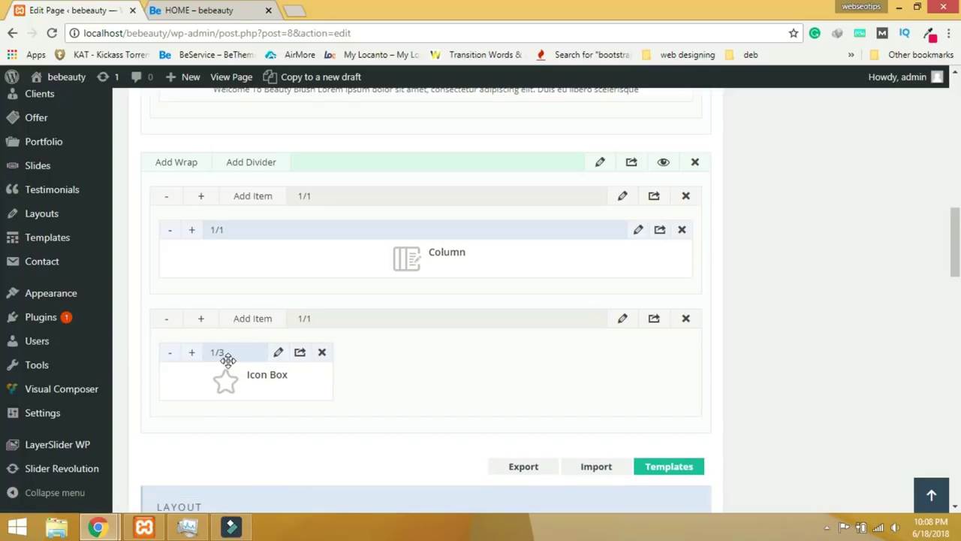
Title the Icon Box 'Women's Salon' and paste a Lorem Ipsum description.
click(276, 354)
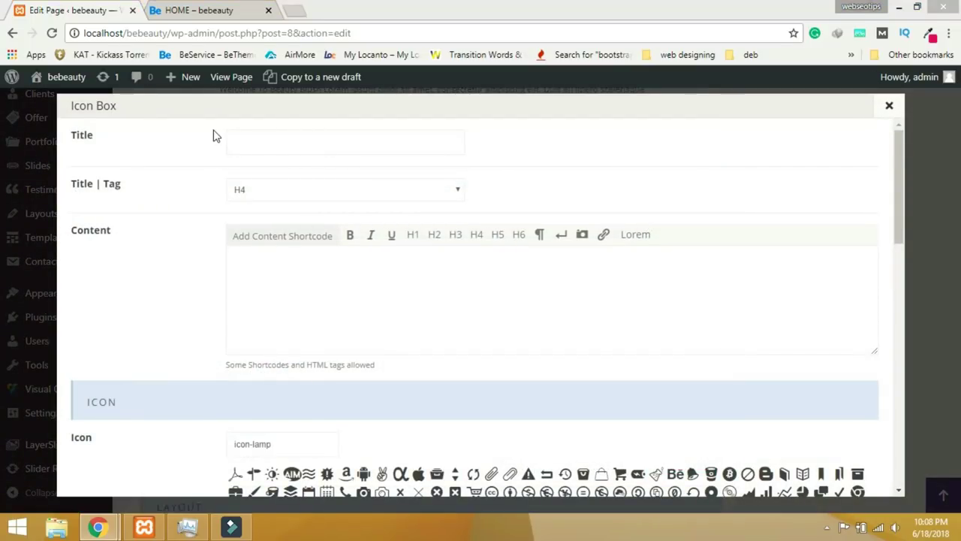
click(263, 142)
text(Women's Salon)
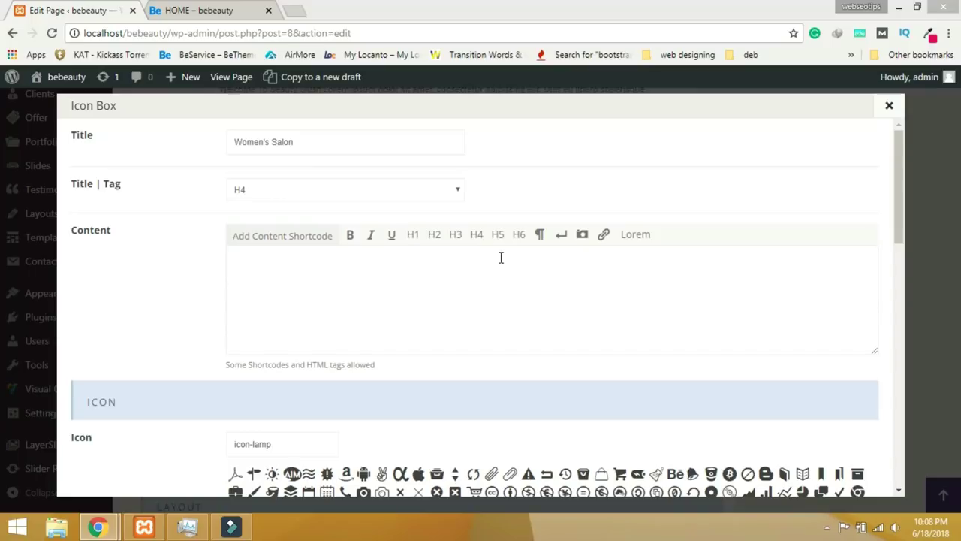
click(302, 285)
text(Lorem Ipsum is simply dummy text of the printing and typesetting industry. Lorem Ipsum has been the industry's standard dummy text ever since.)
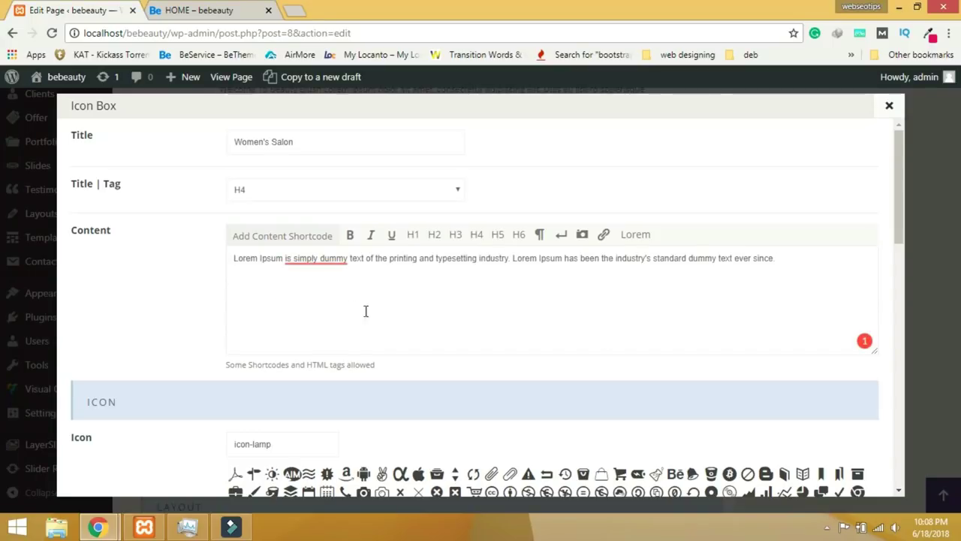
scroll(418, 333, down, 4)
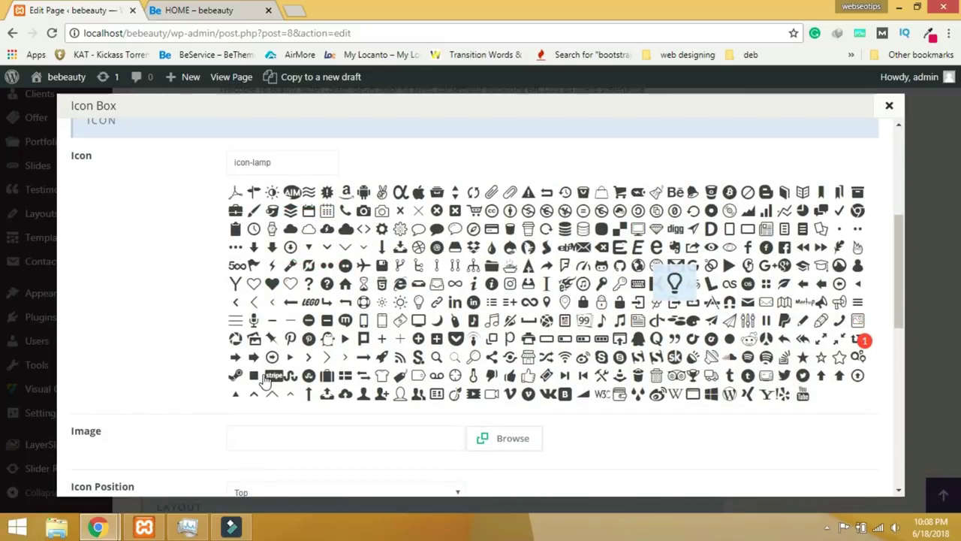
scroll(418, 332, down, 4)
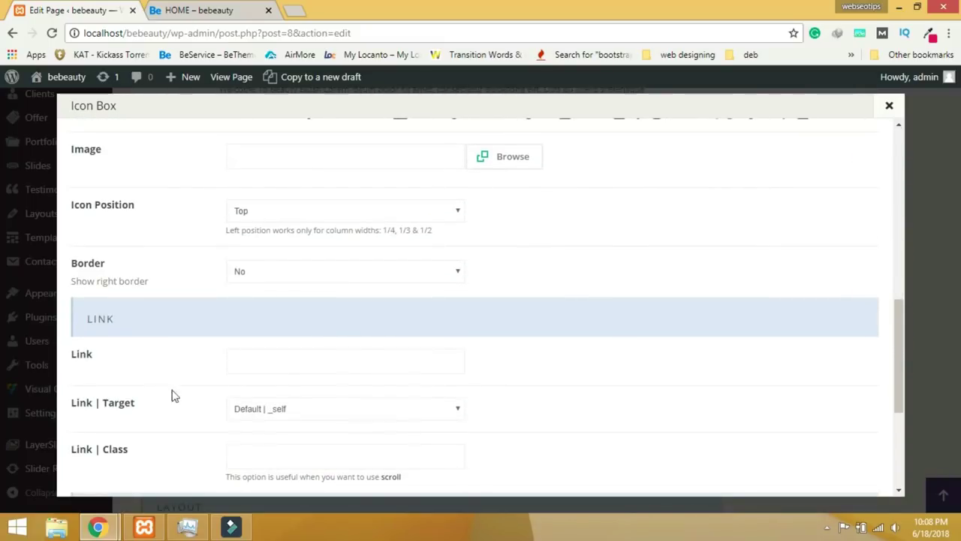
scroll(511, 304, up, 2)
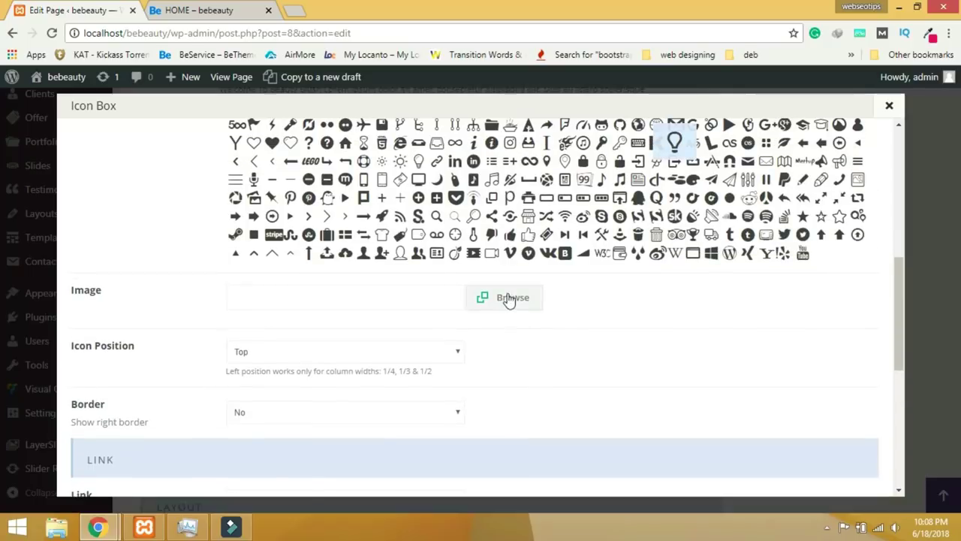
Set the Icon Box image to the red-haired woman photo img1.jpg.
click(511, 305)
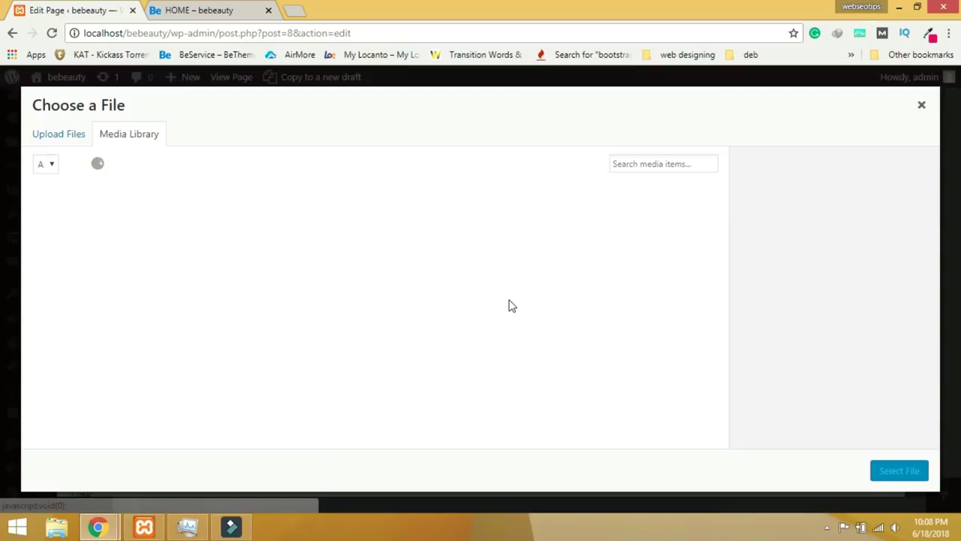
scroll(521, 328, down, 1)
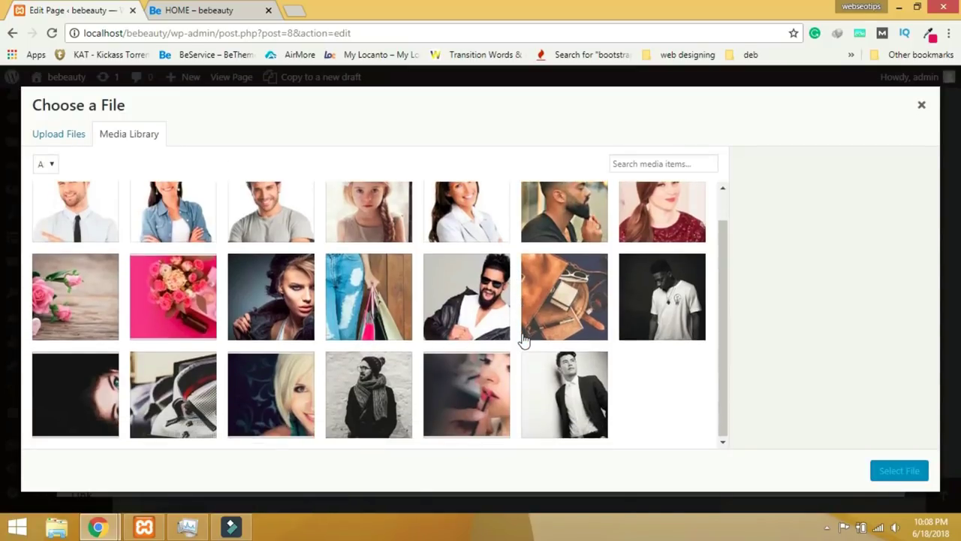
scroll(523, 341, up, 1)
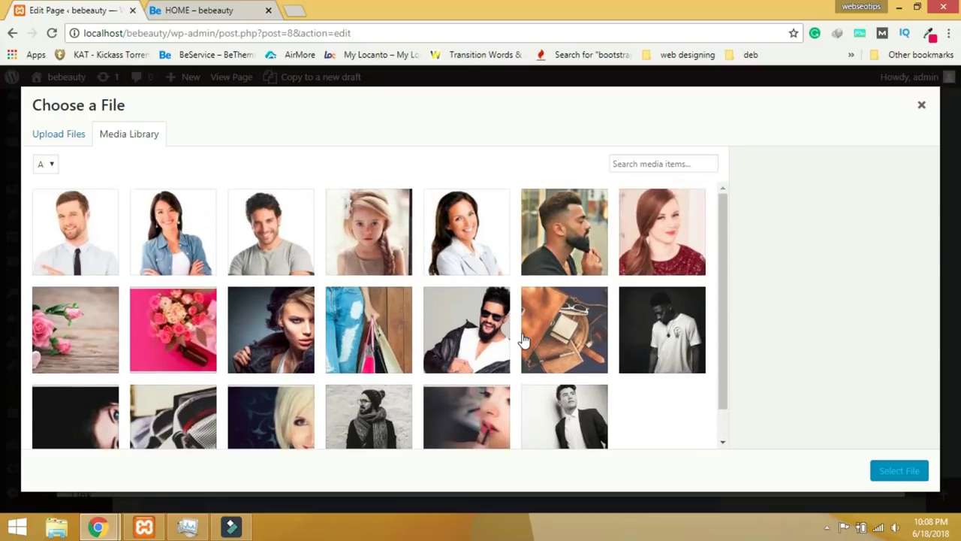
scroll(523, 354, down, 1)
scroll(523, 353, up, 1)
click(656, 240)
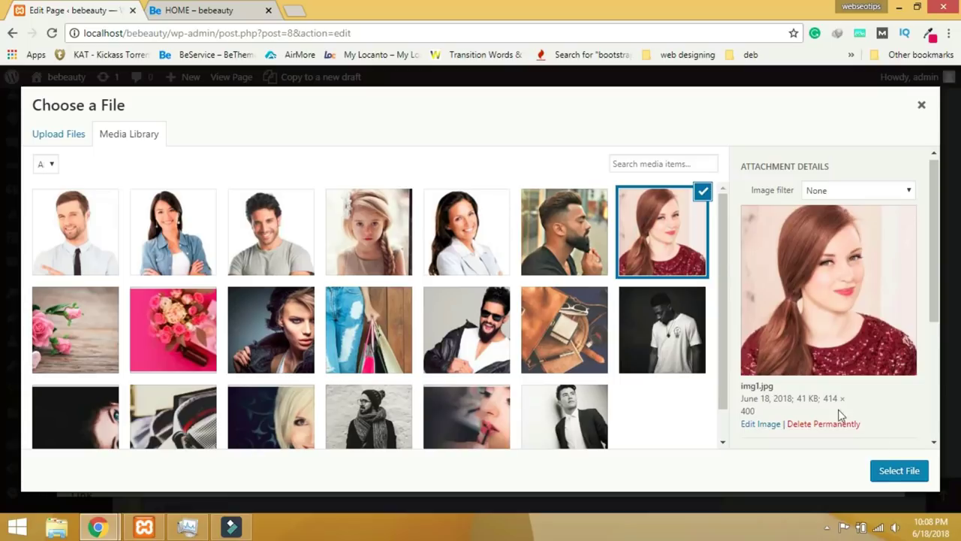
click(891, 471)
Leave the entrance animation as Not Animated and save the Icon Box.
scroll(704, 403, down, 5)
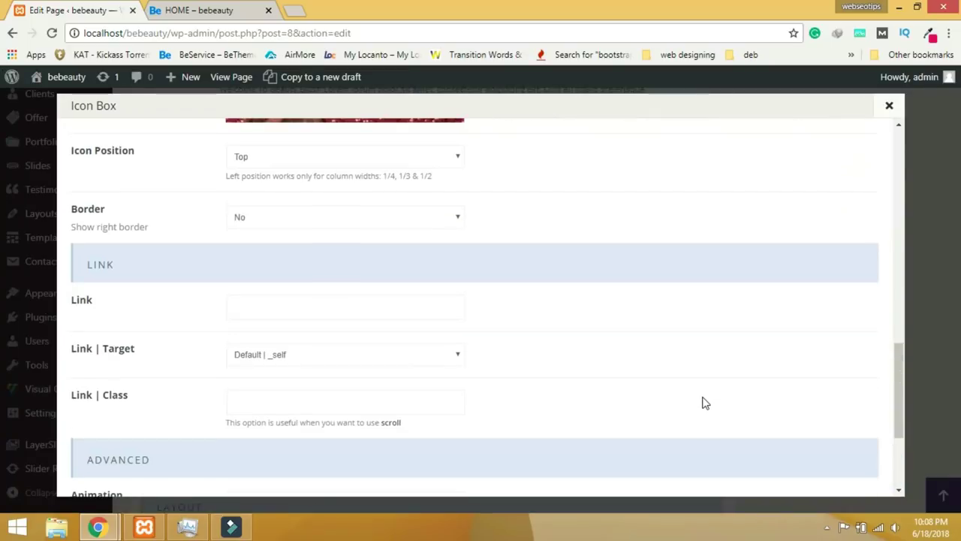
scroll(704, 403, down, 3)
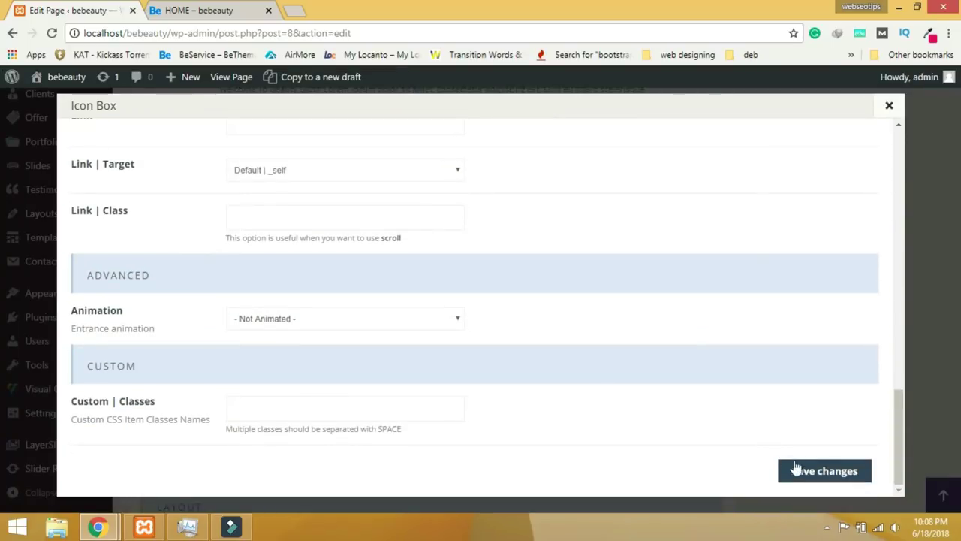
click(279, 322)
click(588, 331)
click(820, 471)
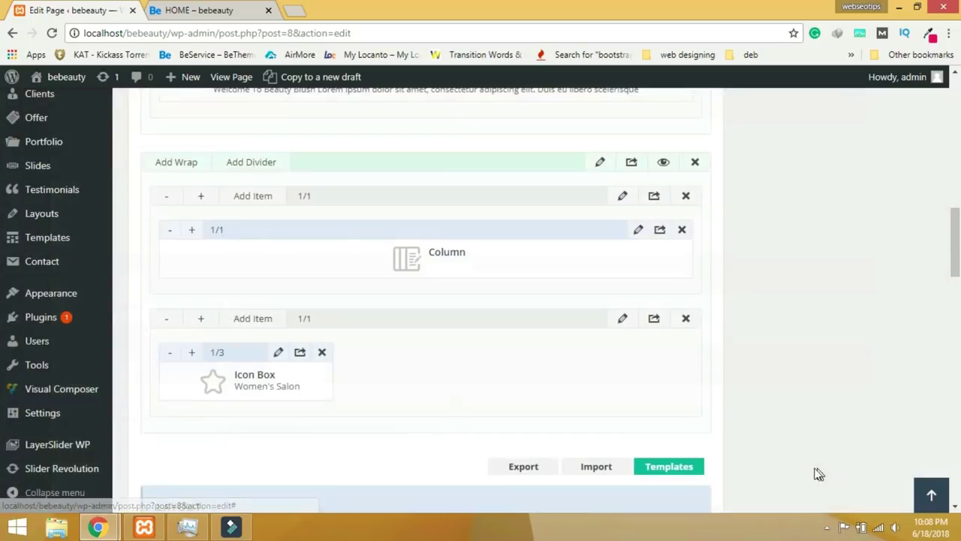
Clone the Icon Box twice and retitle the middle box 'Man's Salon'.
click(299, 355)
click(299, 354)
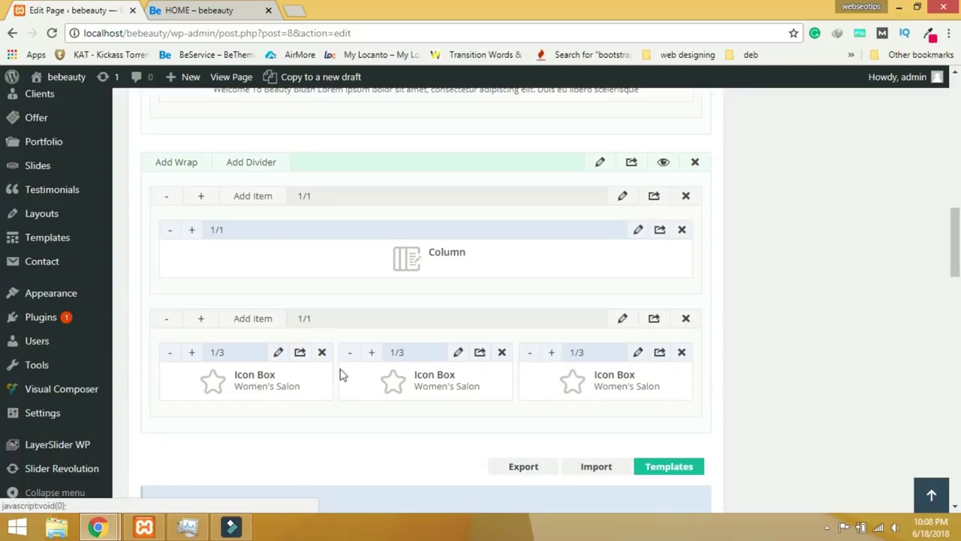
click(458, 352)
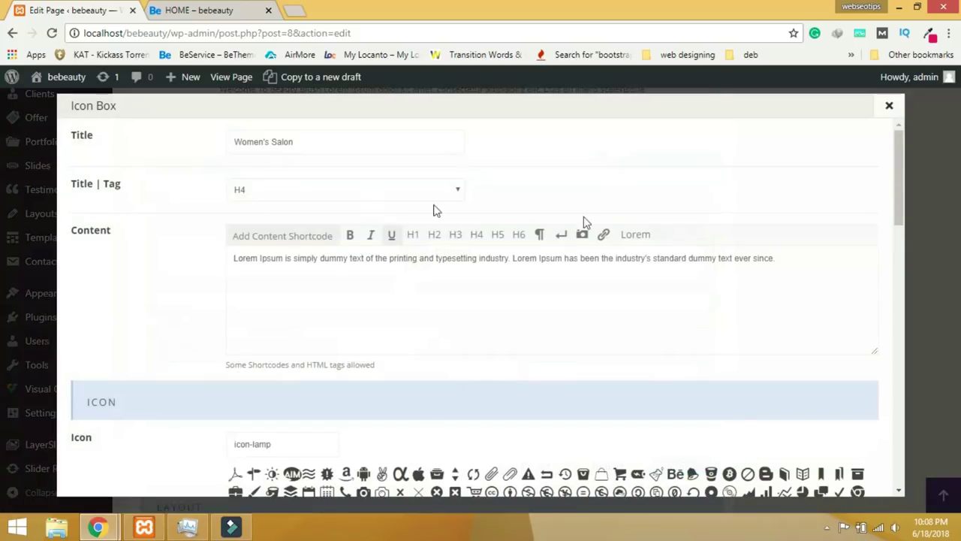
click(249, 141)
key(BackSpace)
key(BackSpace)
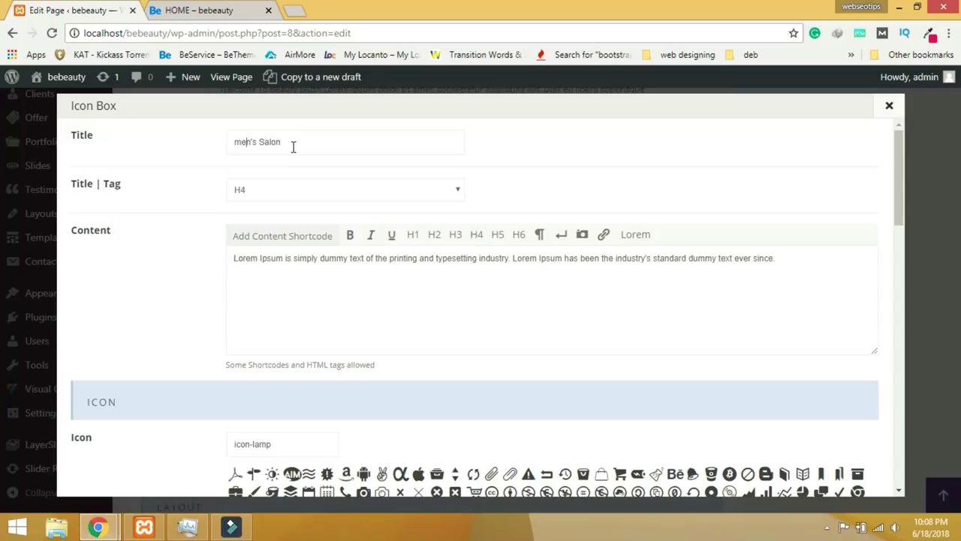
key(Delete)
key(Delete)
text(Ma)
Replace the middle box's image with the bearded man photo img2.jpg and save.
scroll(478, 303, down, 5)
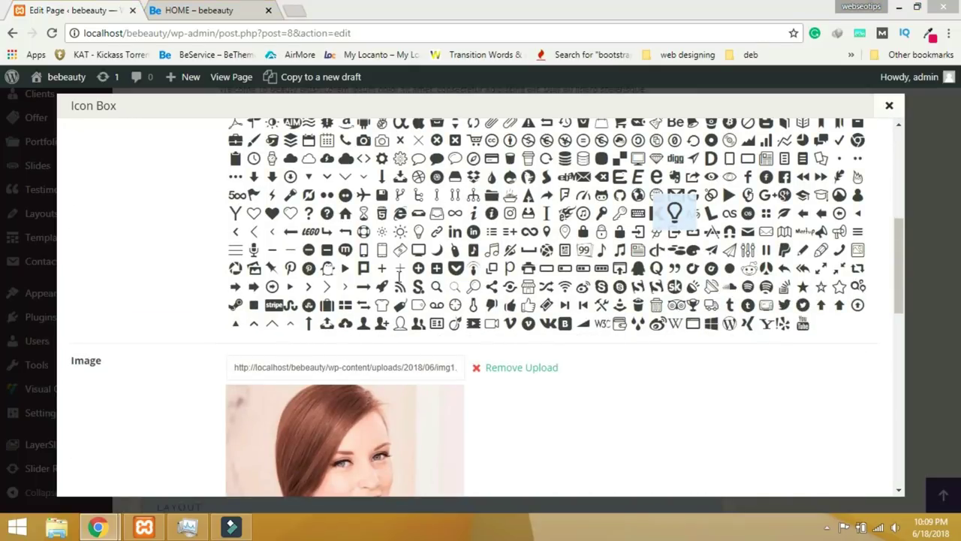
click(511, 368)
click(520, 371)
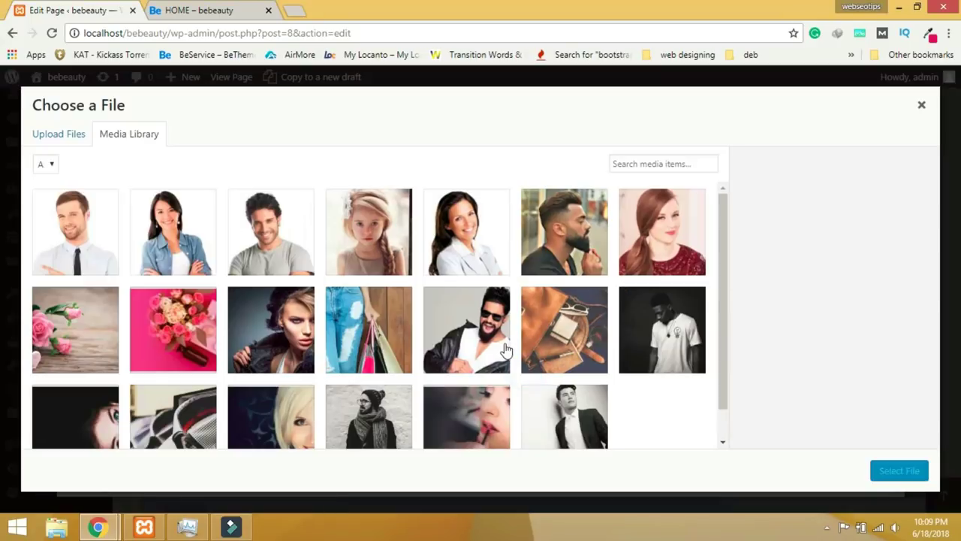
scroll(504, 353, down, 2)
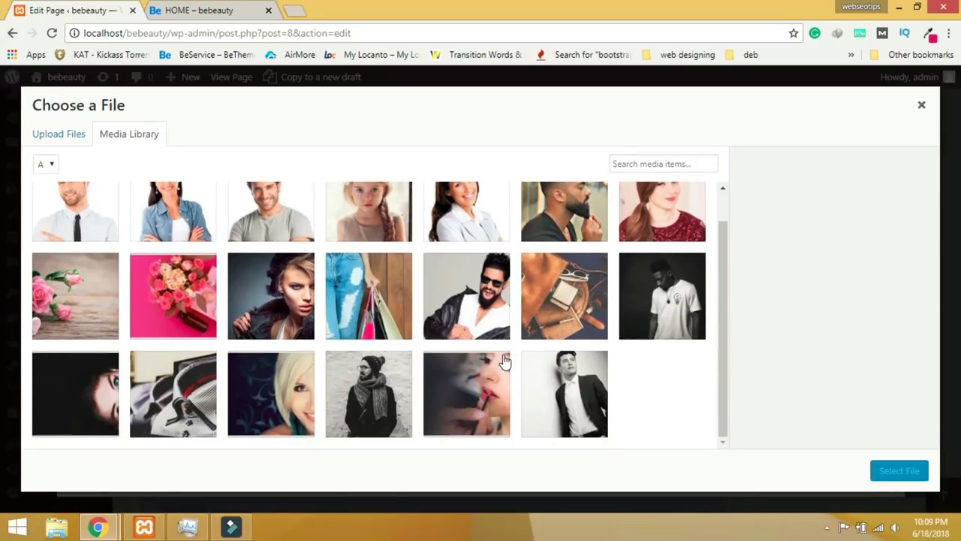
scroll(505, 362, up, 2)
click(561, 234)
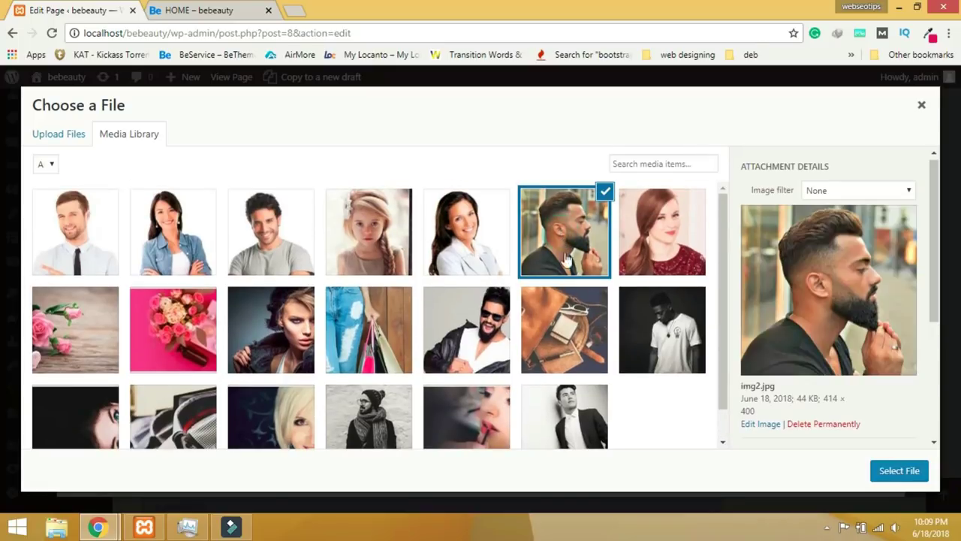
click(901, 468)
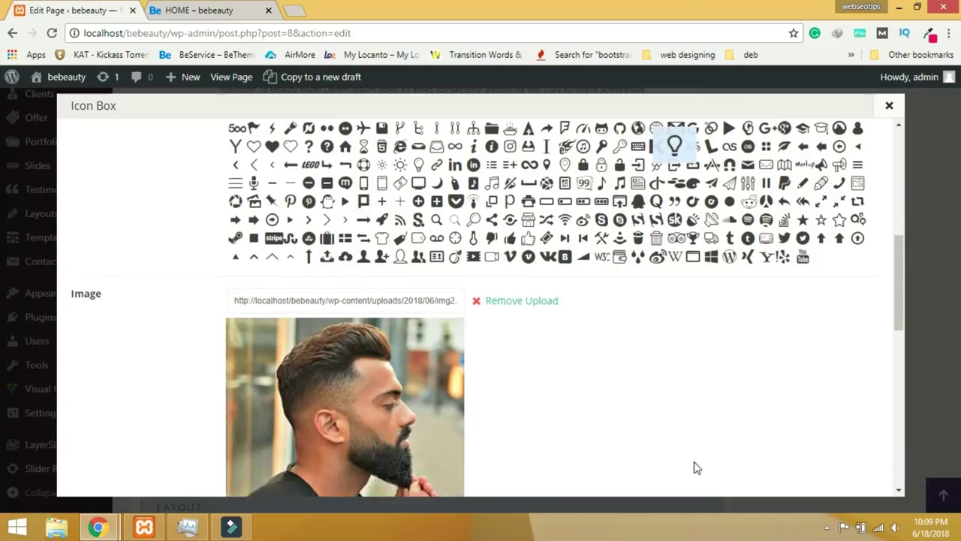
scroll(695, 467, down, 10)
click(813, 481)
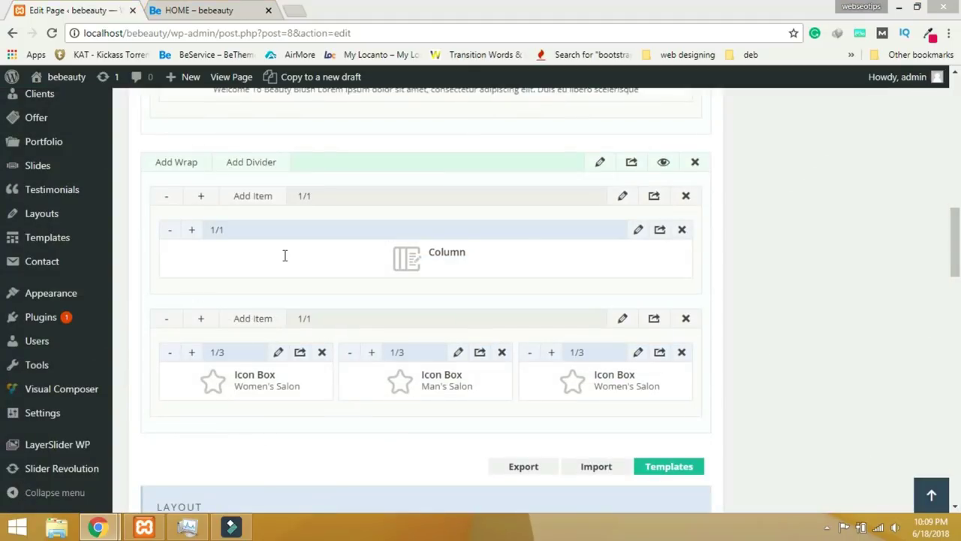
Retitle the third Icon Box to 'kid's Salon'.
click(638, 353)
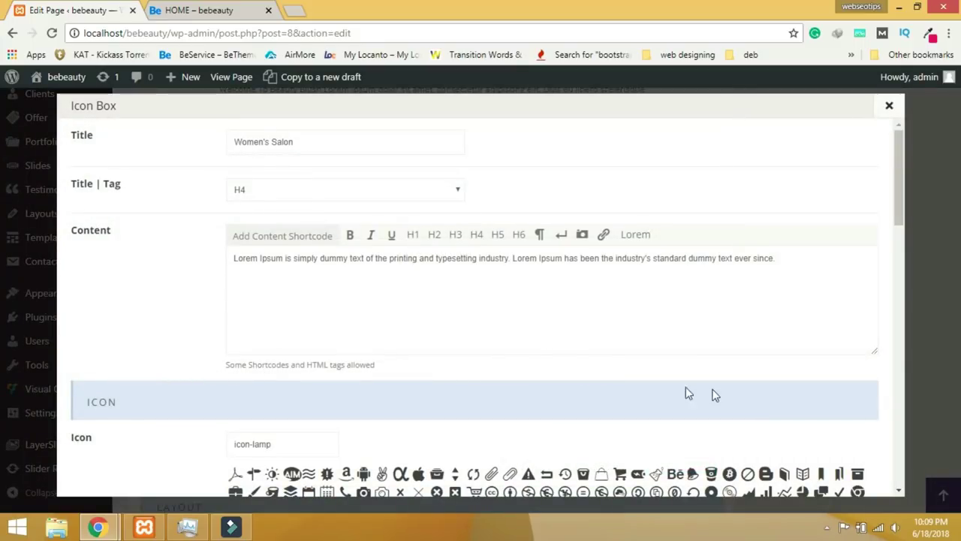
click(262, 141)
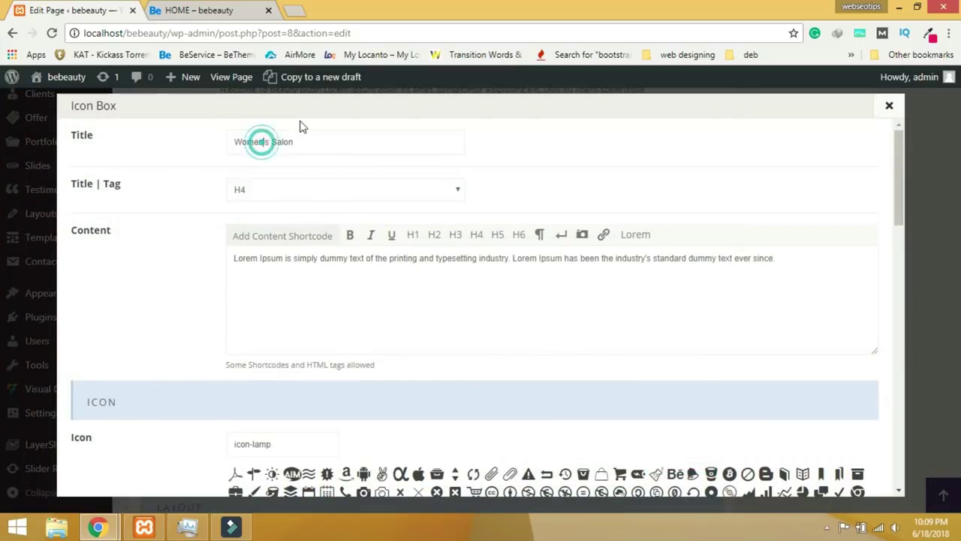
key(BackSpace)
key(BackSpace)
key(BackSpace)
key(BackSpace)
key(BackSpace)
text(kid)
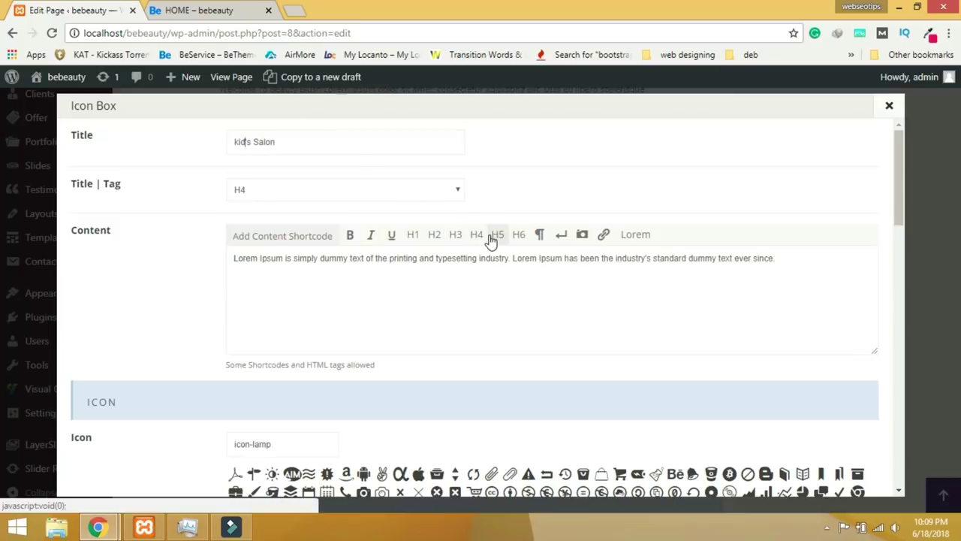
Replace the third box's image with the young girl photo img3.jpg and save.
scroll(785, 315, down, 8)
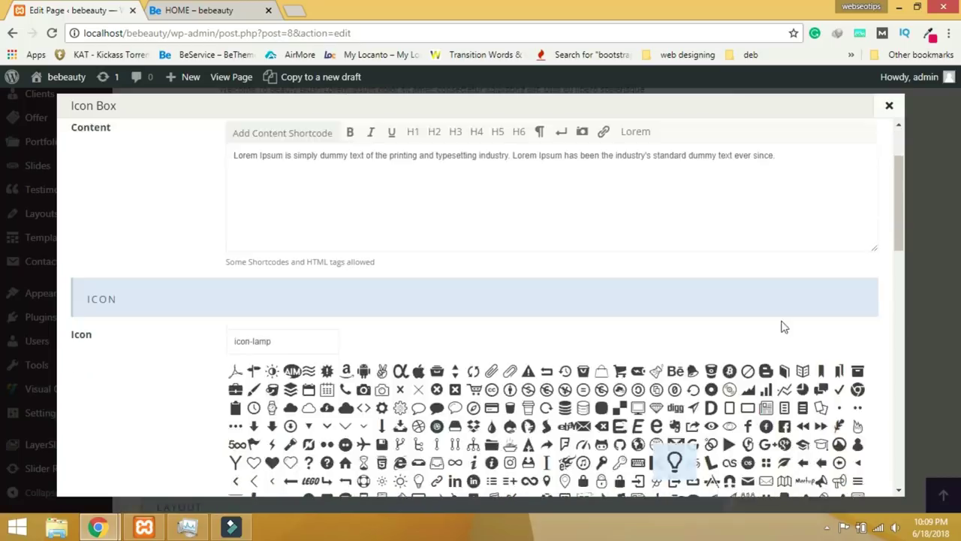
click(510, 167)
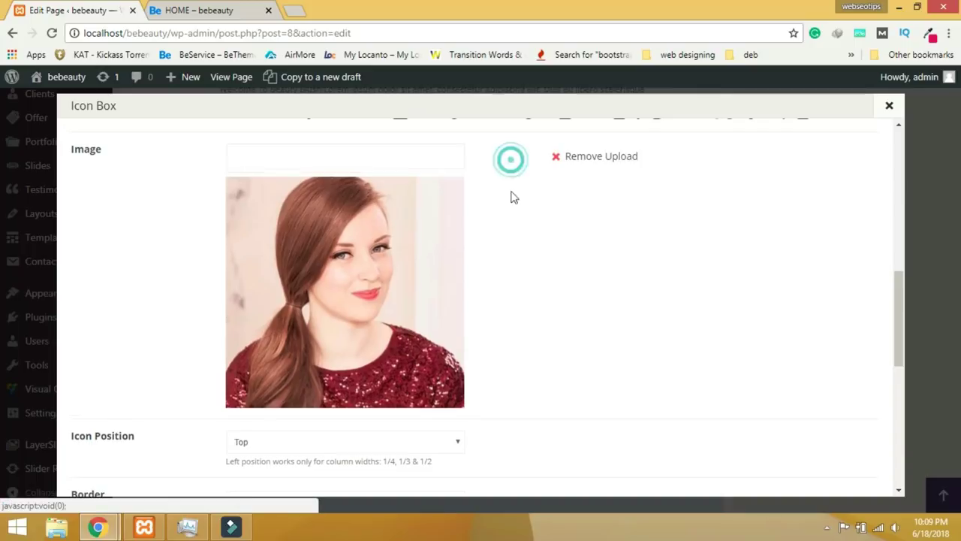
click(498, 165)
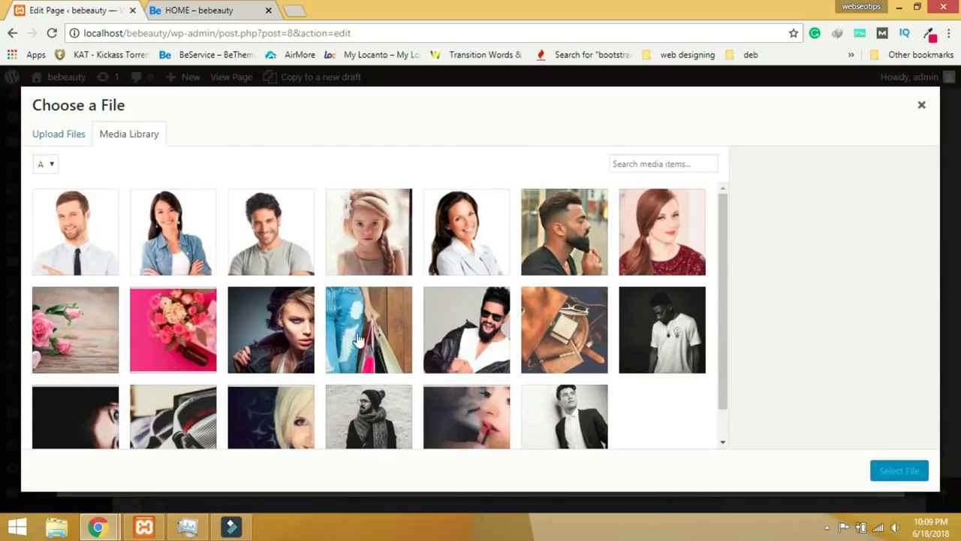
scroll(317, 363, down, 2)
scroll(321, 363, up, 1)
click(396, 269)
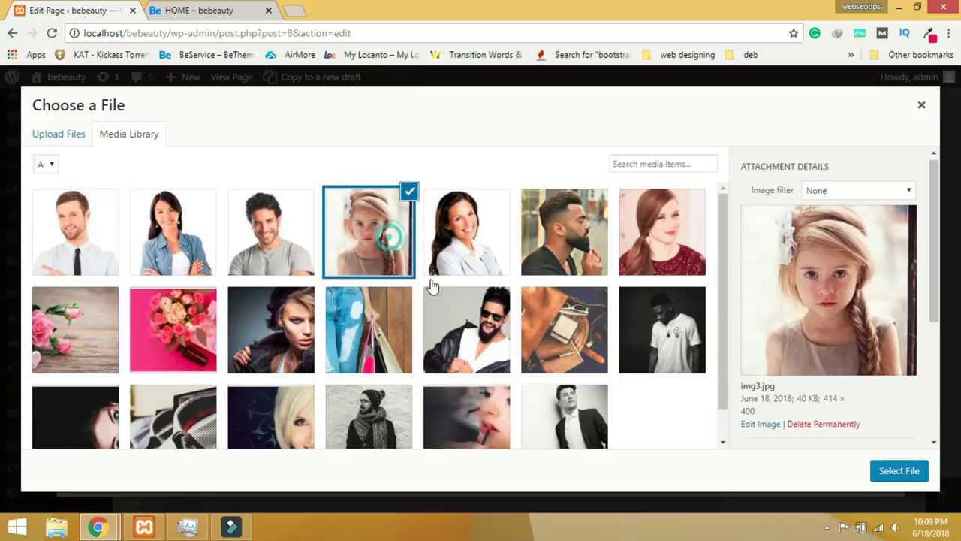
click(899, 471)
scroll(599, 380, down, 3)
scroll(608, 396, down, 5)
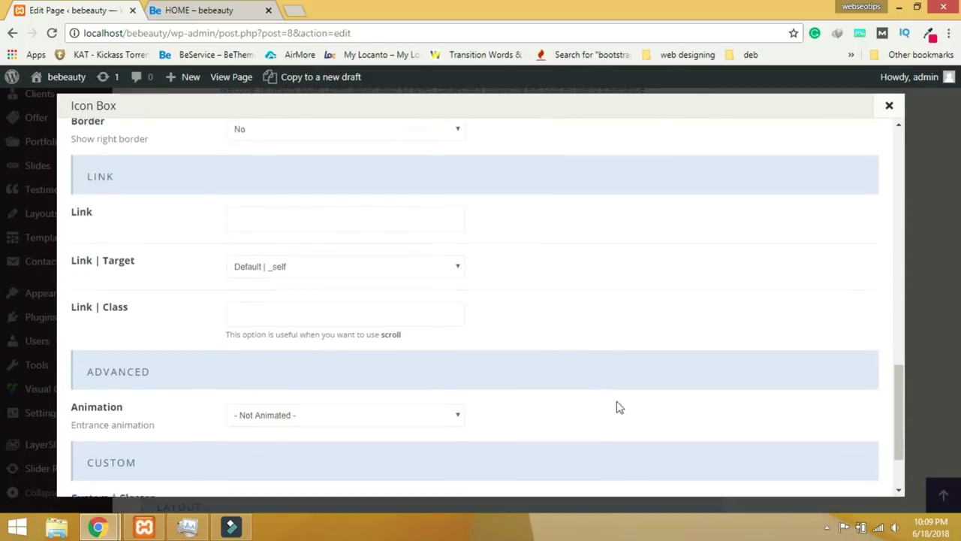
click(816, 479)
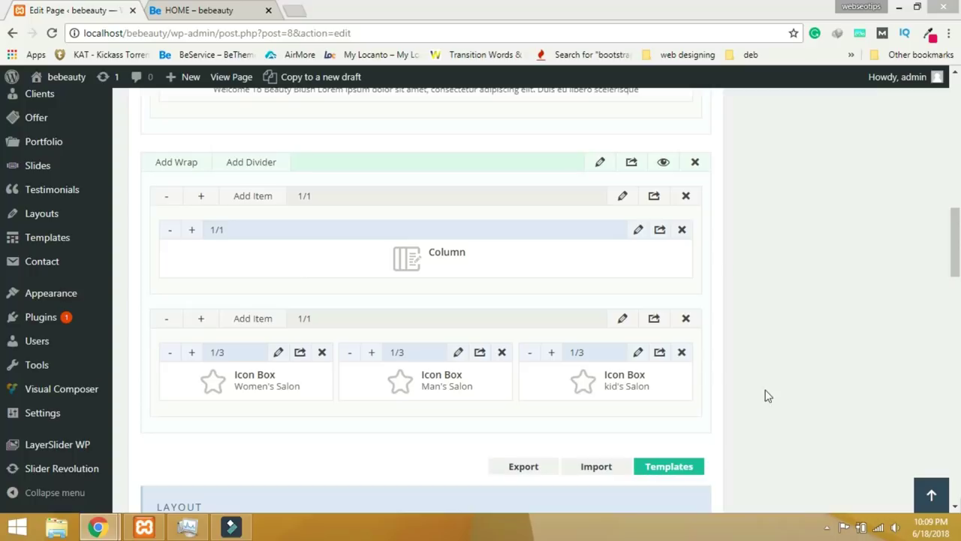
scroll(792, 418, up, 15)
Update the HOME page, check the Women's, Man's and kid's Salon cards in the preview, and go back to the editor.
click(902, 266)
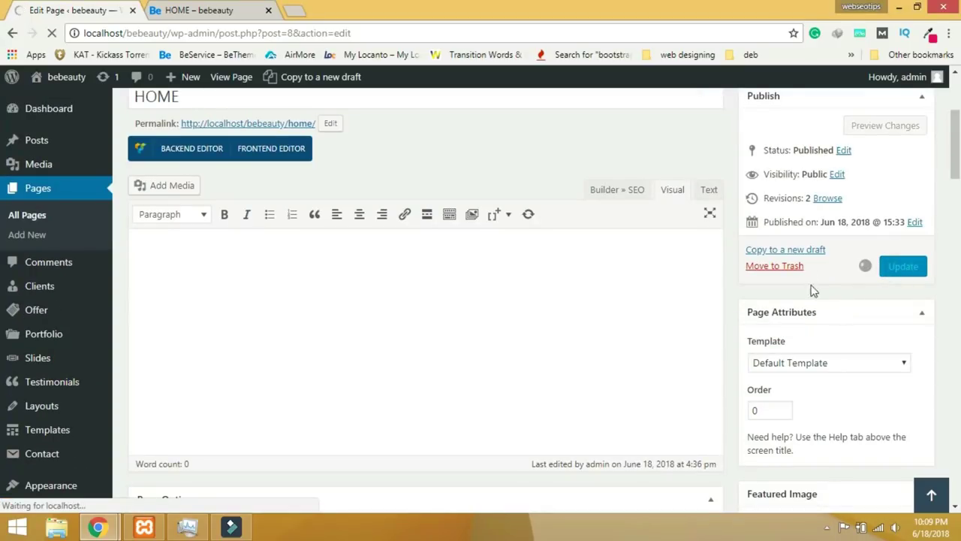
click(199, 14)
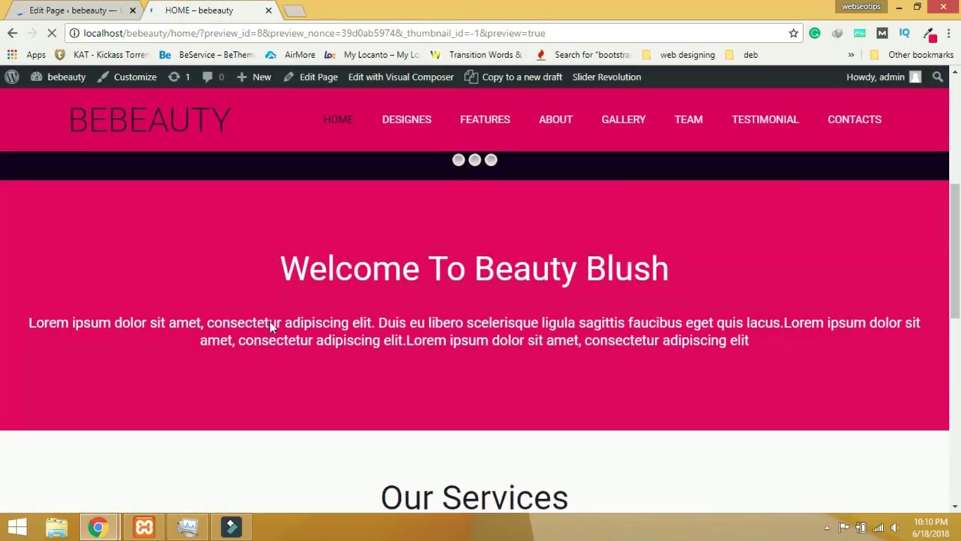
scroll(274, 331, down, 6)
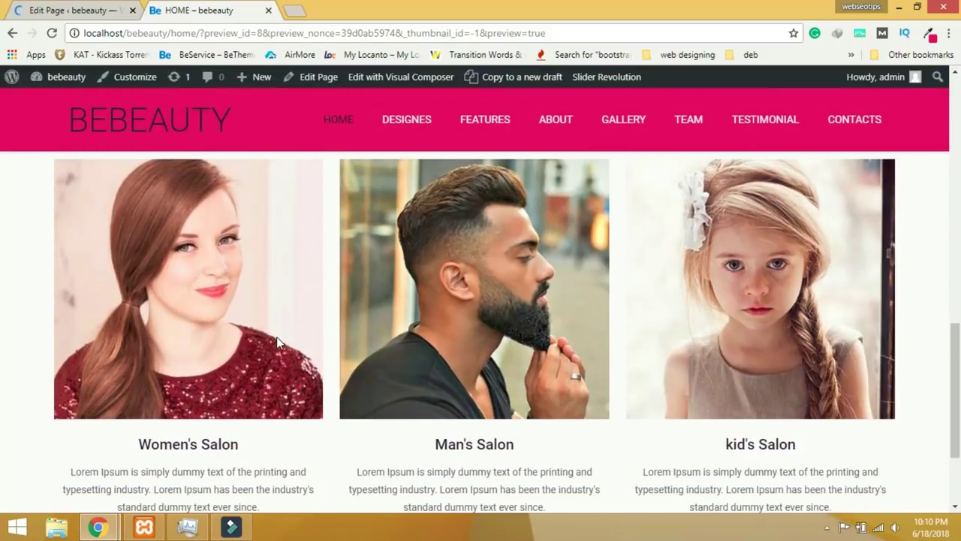
scroll(275, 337, down, 2)
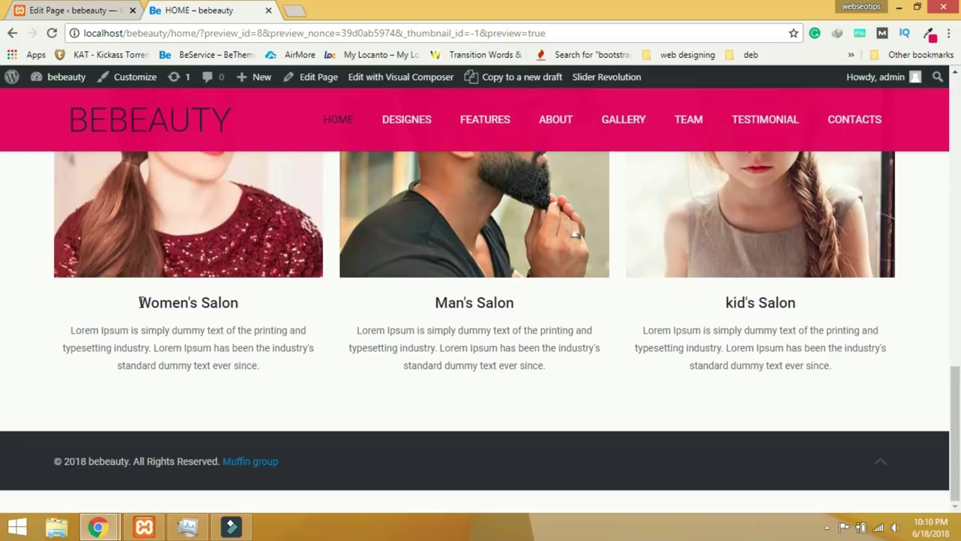
drag(140, 304, 254, 302)
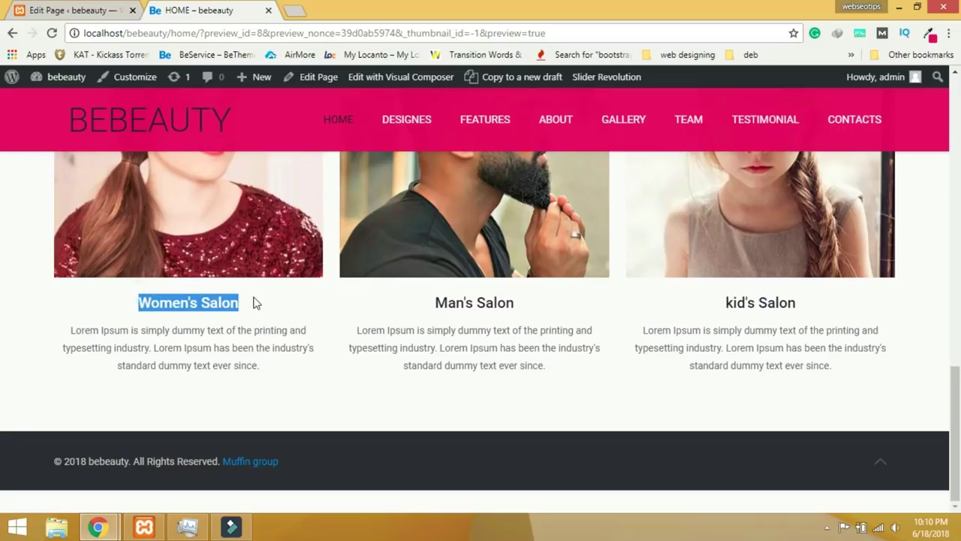
drag(435, 301, 563, 305)
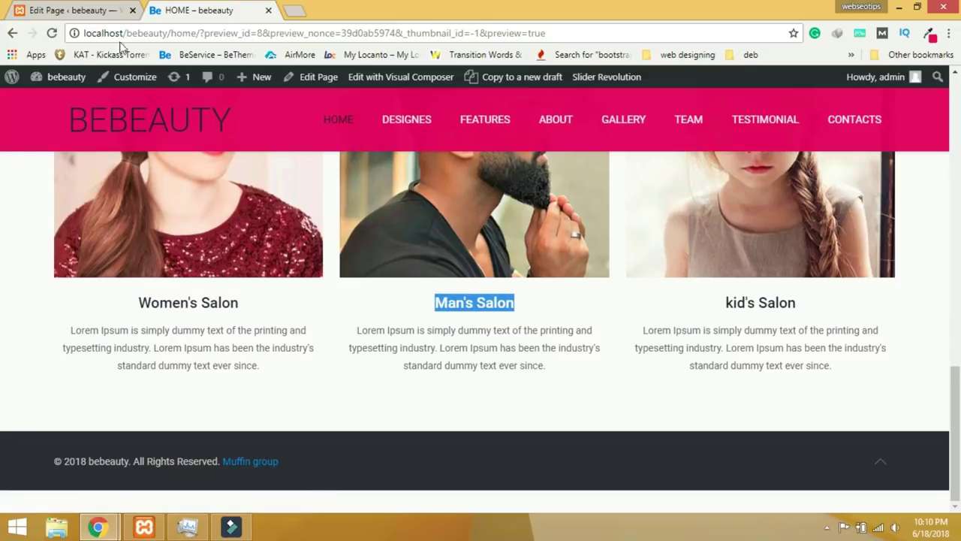
click(94, 14)
scroll(99, 256, down, 5)
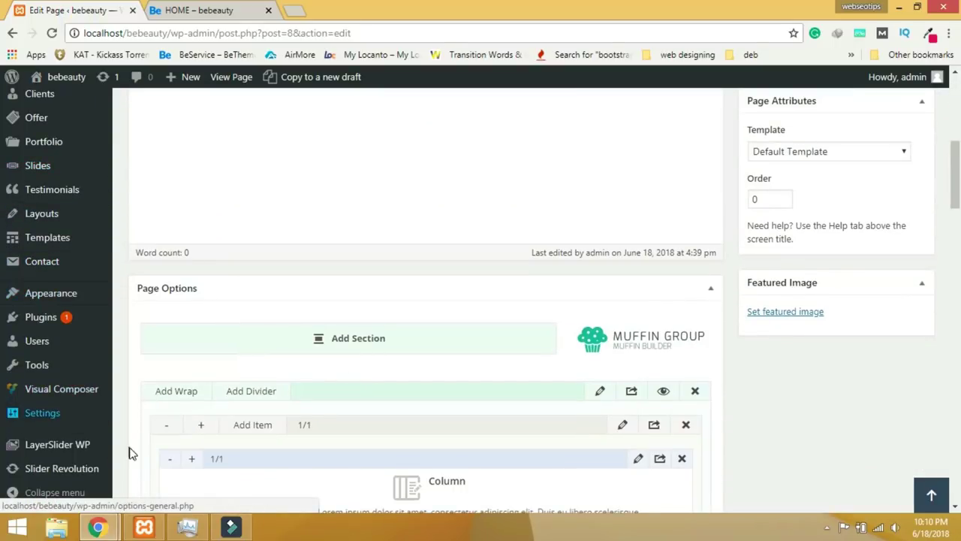
View BeTheme Options' Custom CSS & JS > CSS page, then return to the HOME – bebeauty preview.
scroll(124, 450, down, 3)
mouse_move(50, 308)
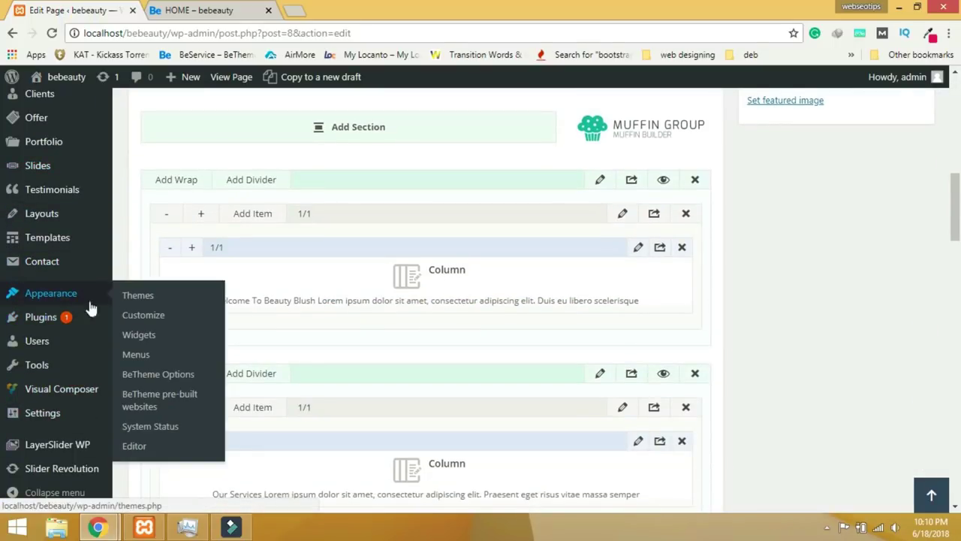
click(154, 382)
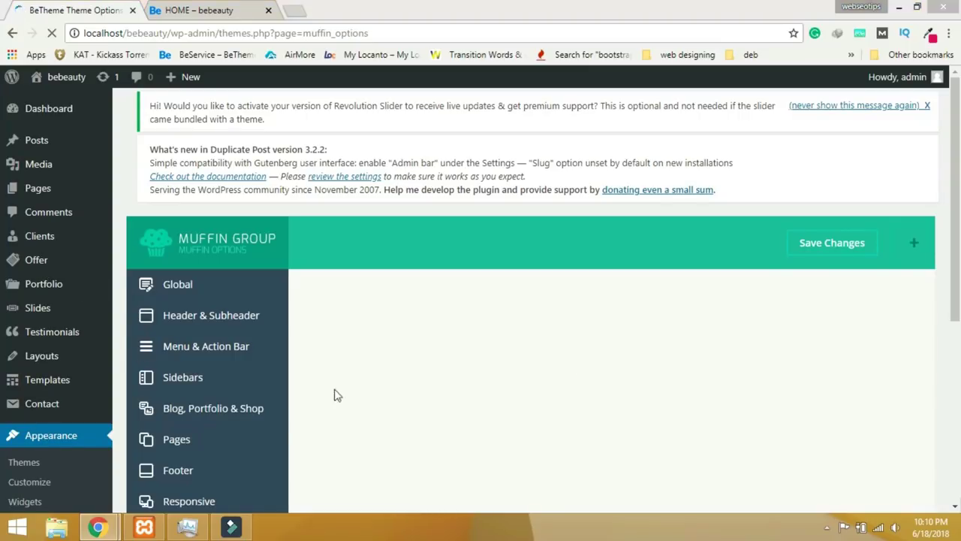
scroll(274, 441, down, 5)
click(204, 380)
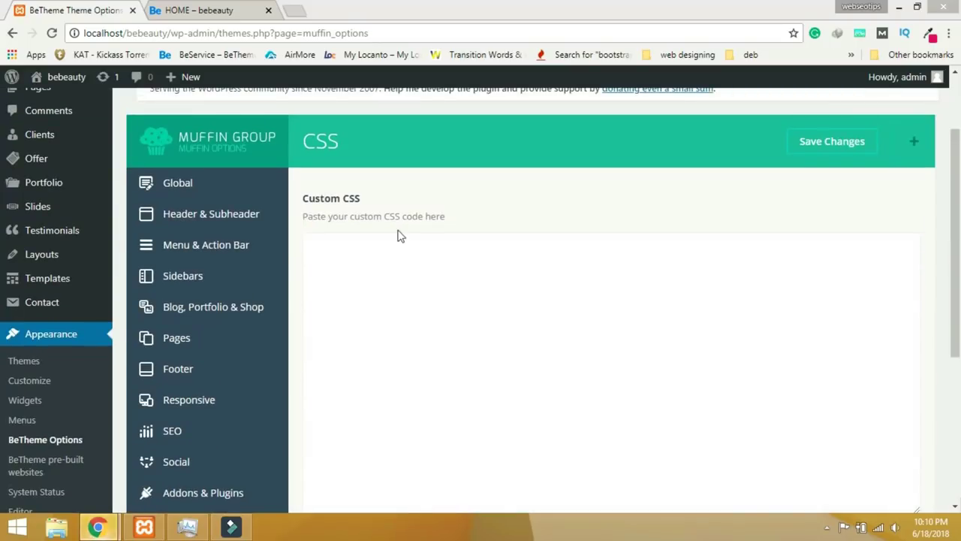
scroll(455, 302, down, 4)
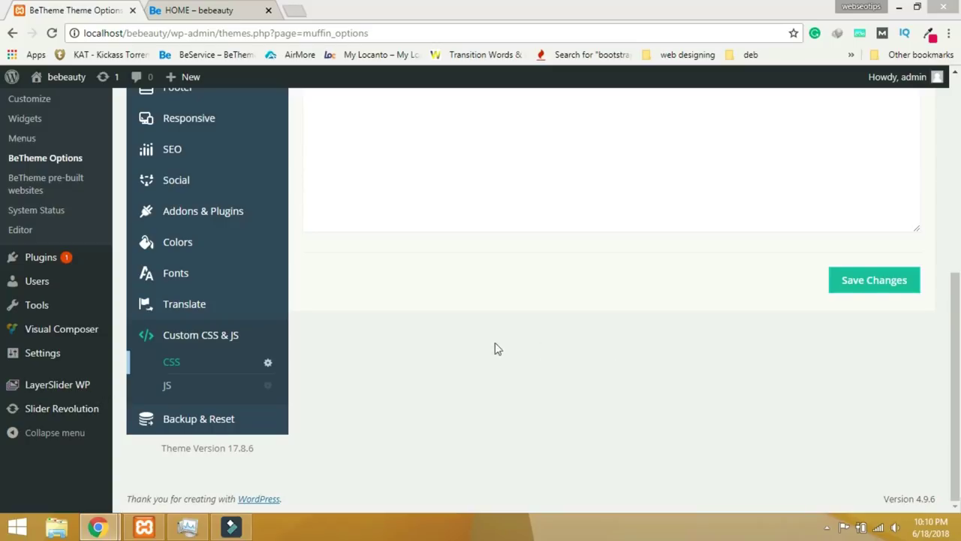
scroll(367, 226, up, 3)
click(236, 10)
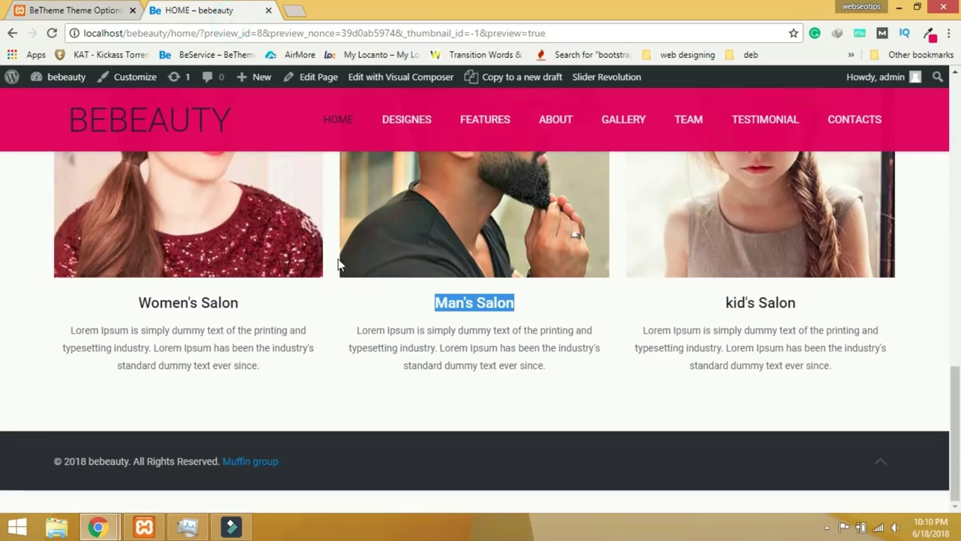
Inspect the Women's Salon title and select its div.icon_box container to read the class.
right_click(334, 329)
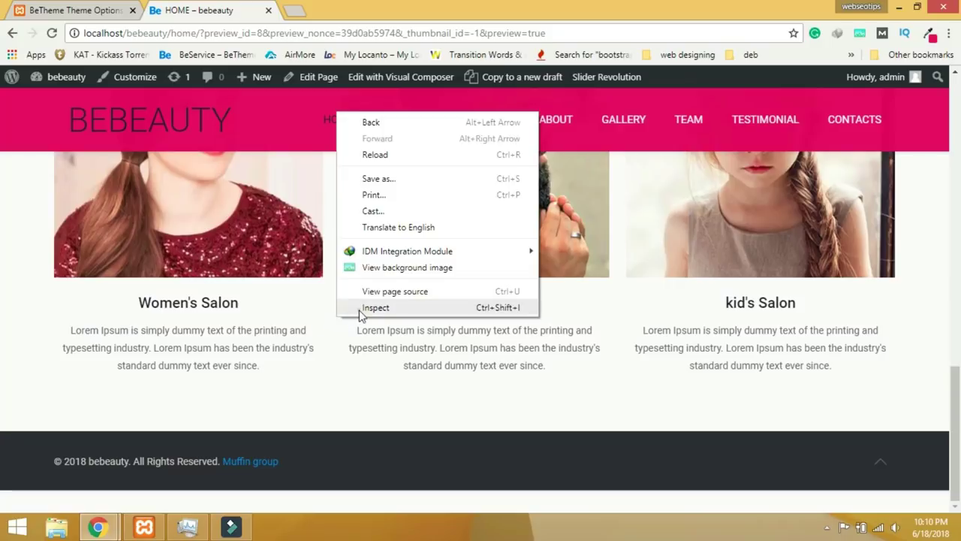
click(228, 361)
key(ctrl+shift+i)
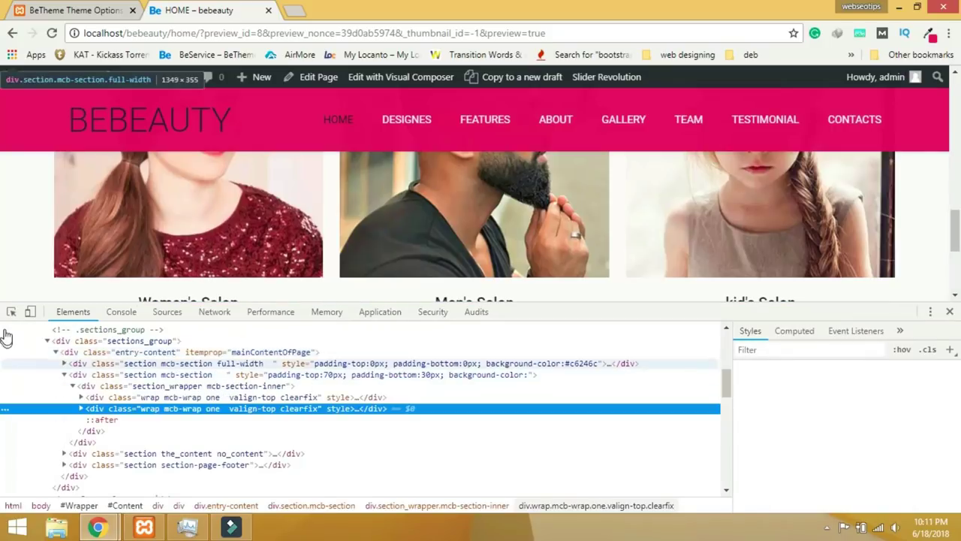
click(11, 311)
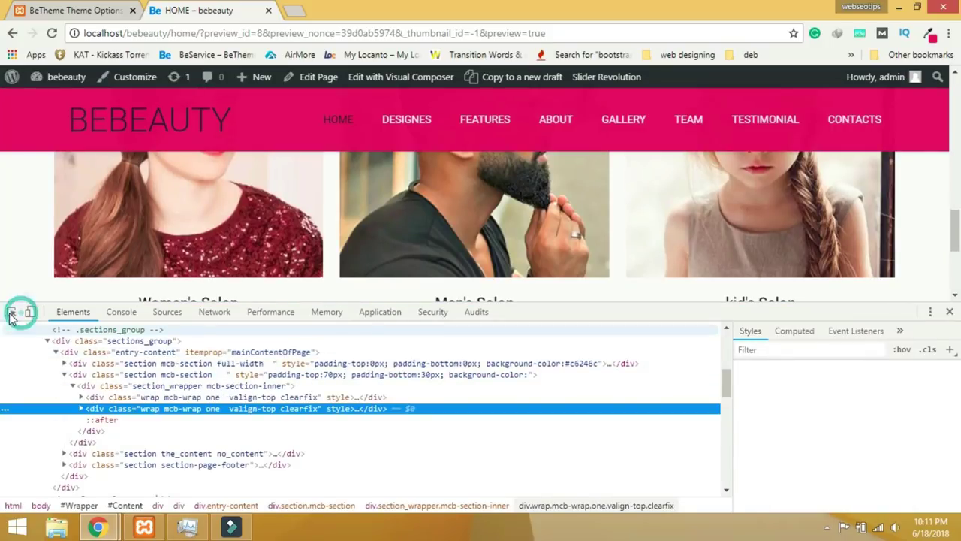
scroll(231, 238, down, 2)
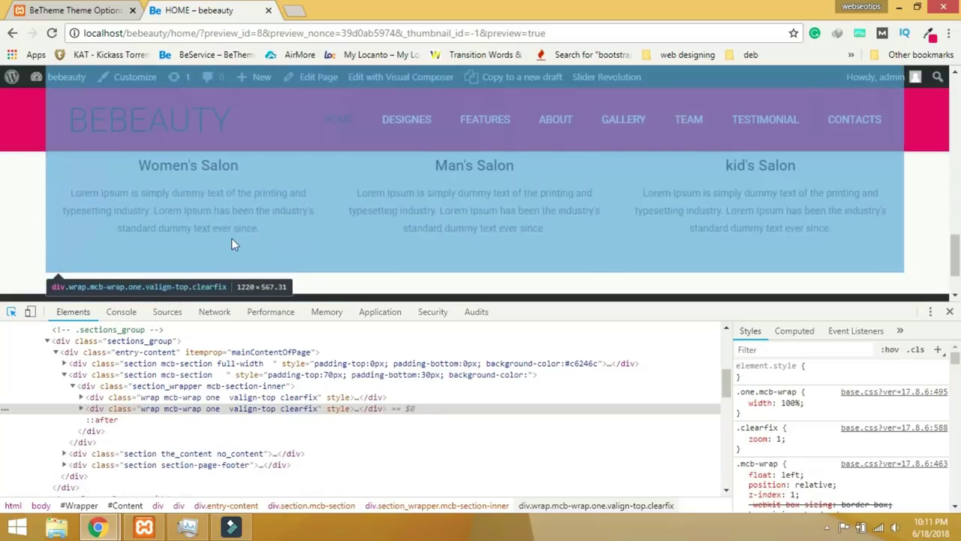
click(185, 171)
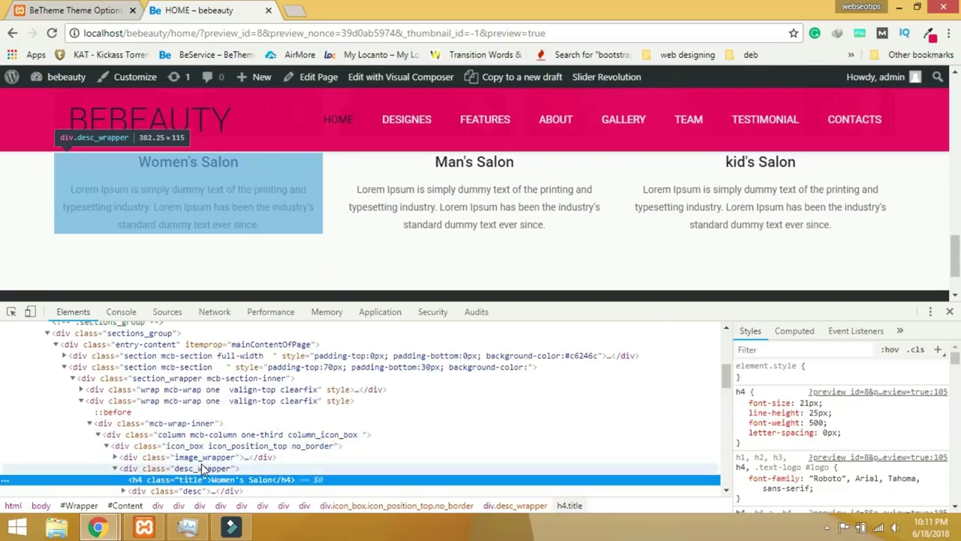
click(205, 448)
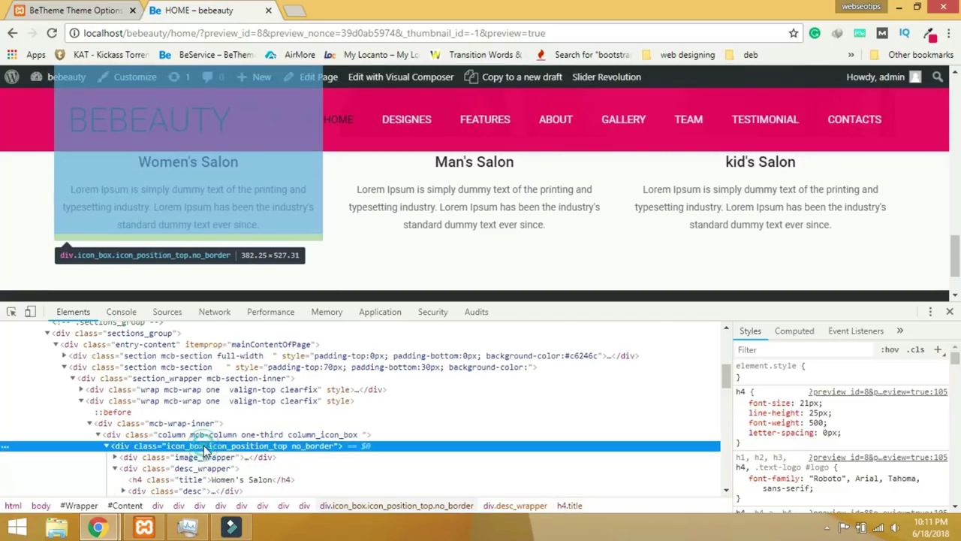
Begin writing an icon_box rule in the BeTheme Custom CSS box.
click(83, 10)
click(402, 264)
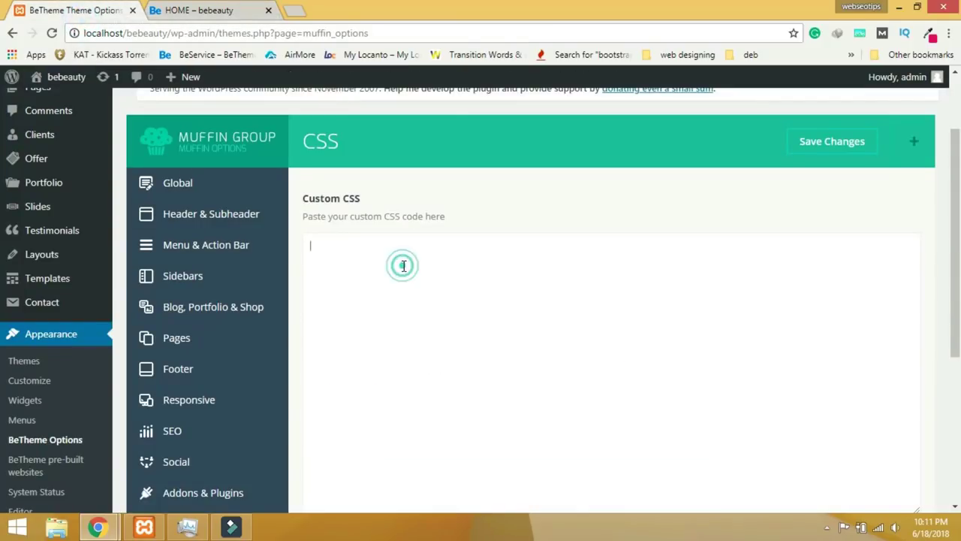
click(216, 6)
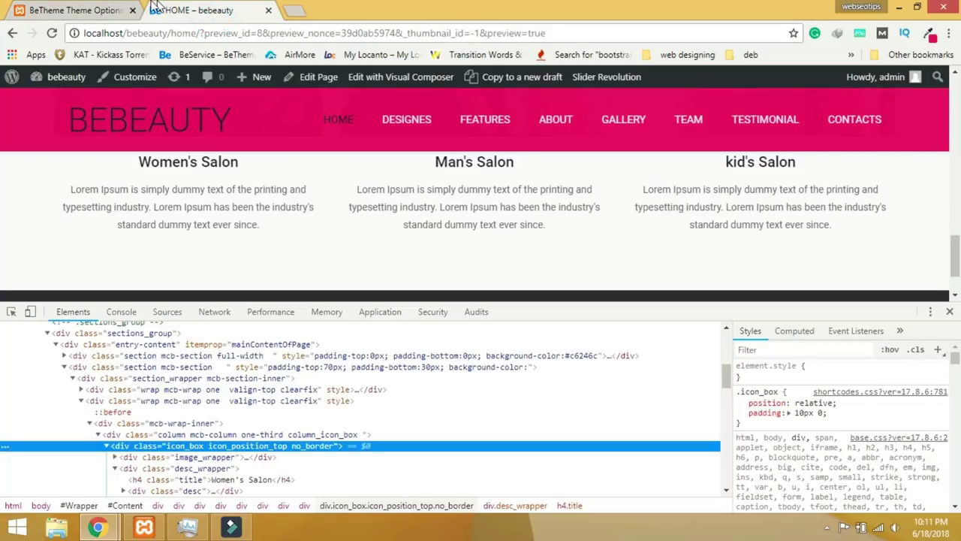
click(105, 10)
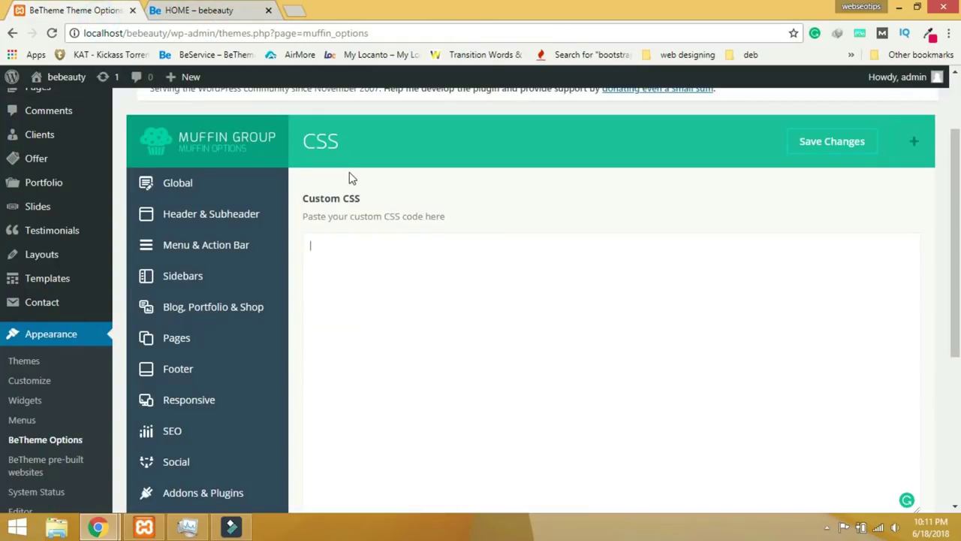
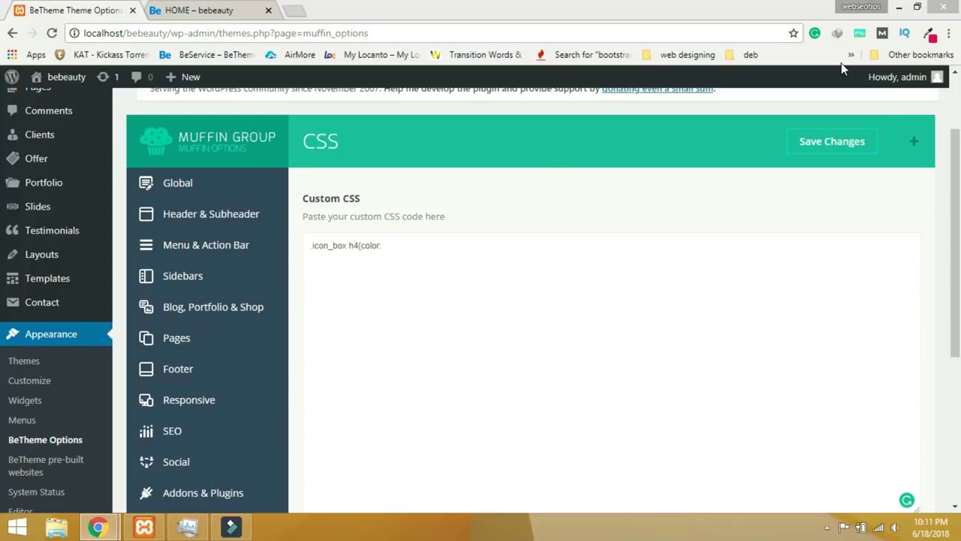
Add the rule .icon_box h4{color:#c6246c;} to BeTheme's custom CSS and save it.
click(403, 246)
key(Return)
text(#c6246c)
click(312, 257)
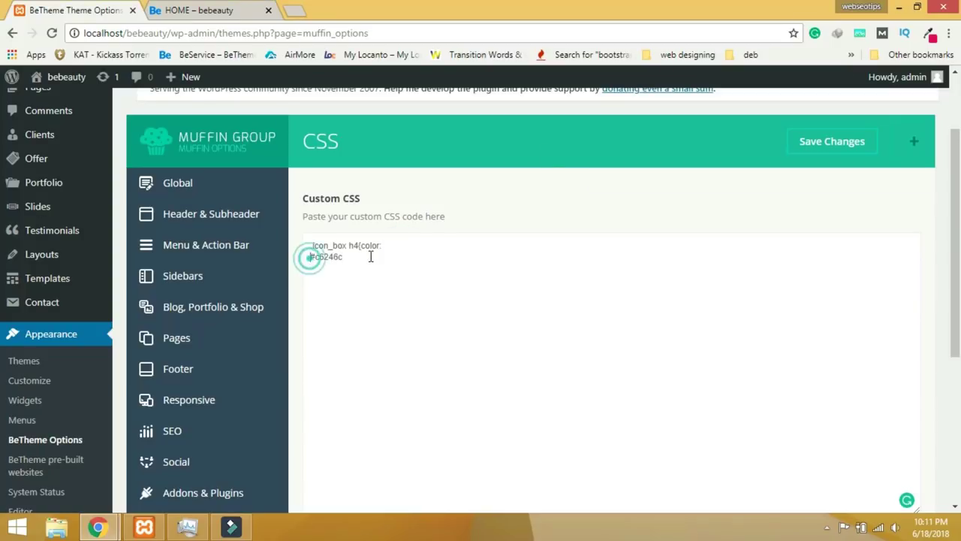
key(BackSpace)
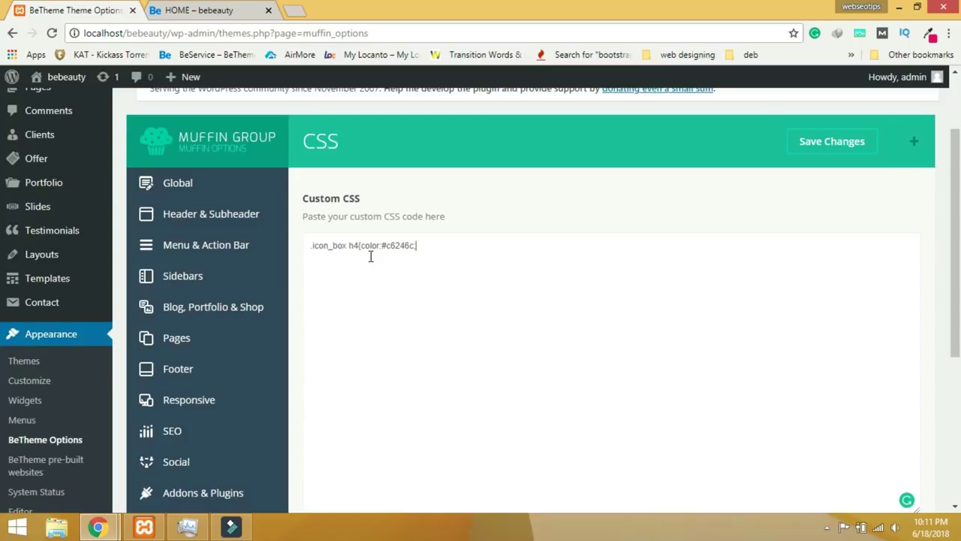
click(828, 153)
Reload the homepage preview to check the pink headings, then return to Theme Options.
click(210, 9)
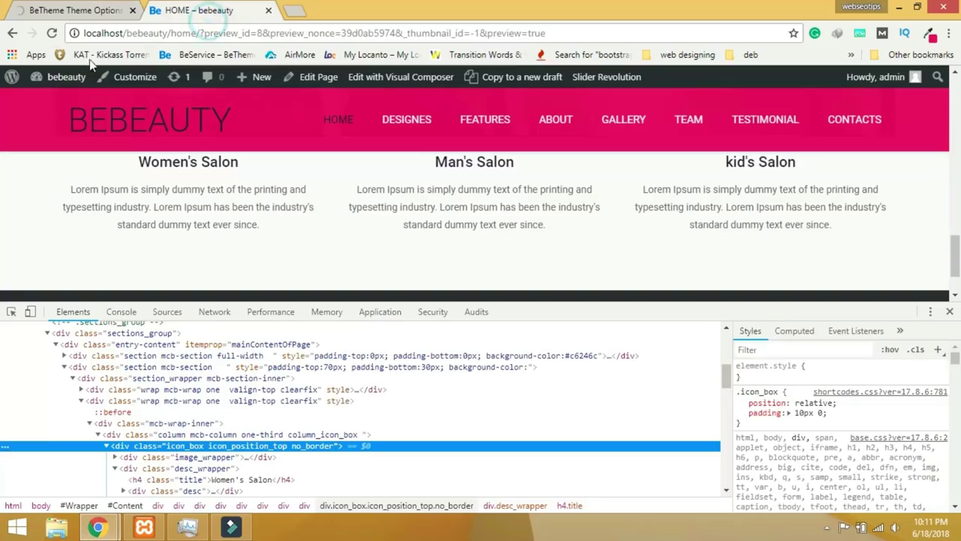
click(35, 33)
click(950, 311)
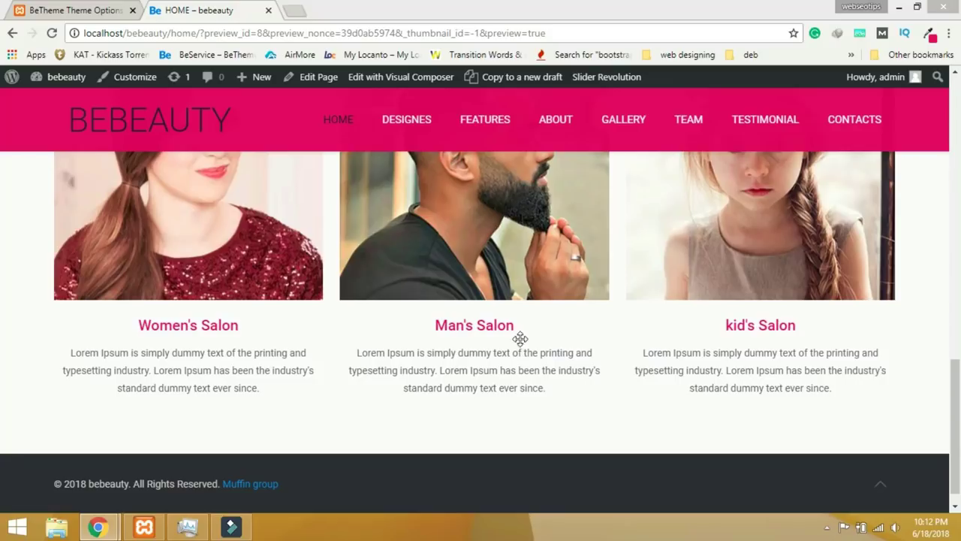
click(46, 8)
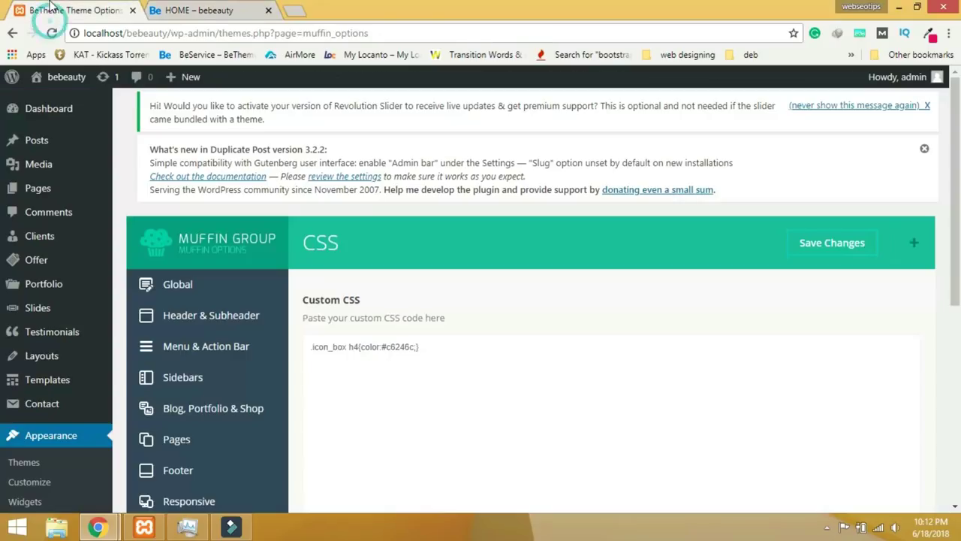
Open the HOME page from Pages and add a new empty section at the bottom of Muffin Builder.
click(58, 193)
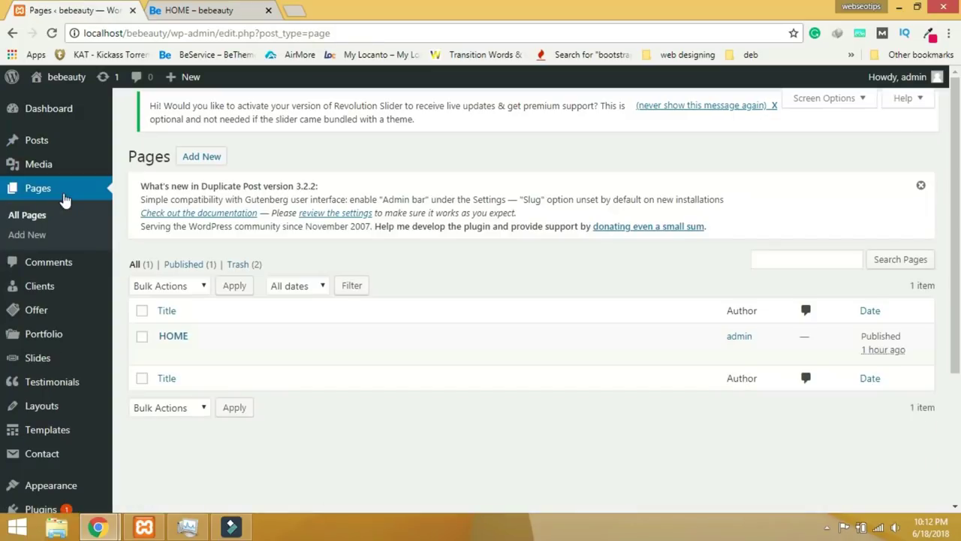
click(174, 335)
click(826, 529)
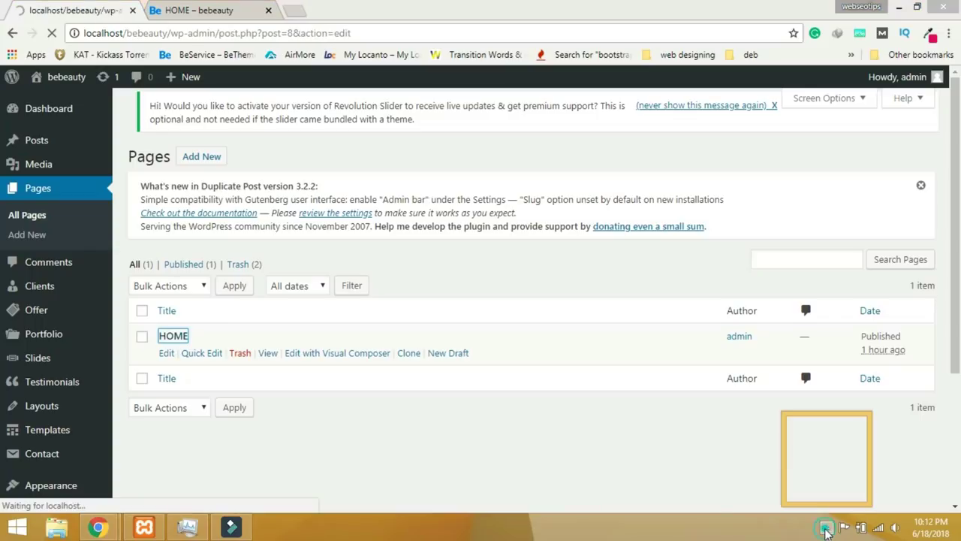
click(549, 476)
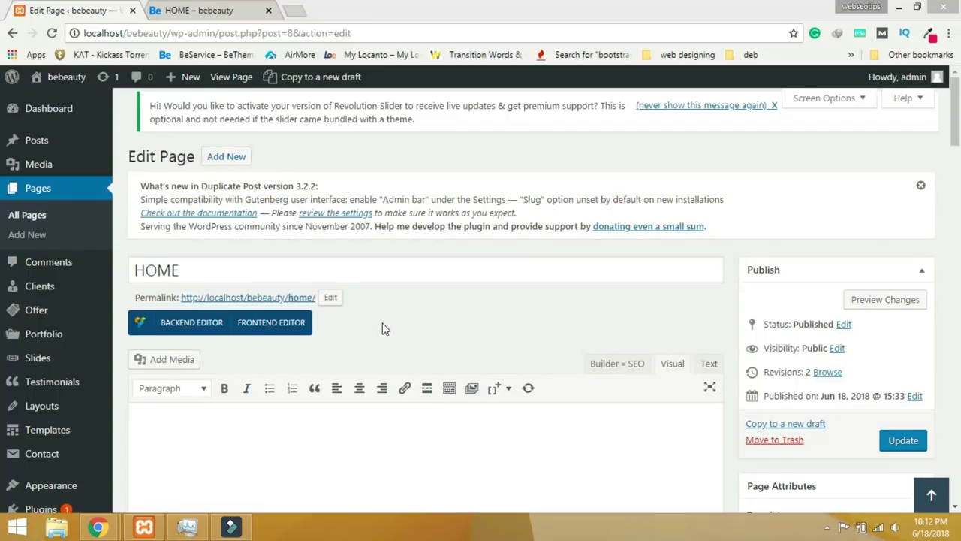
drag(950, 130, 956, 224)
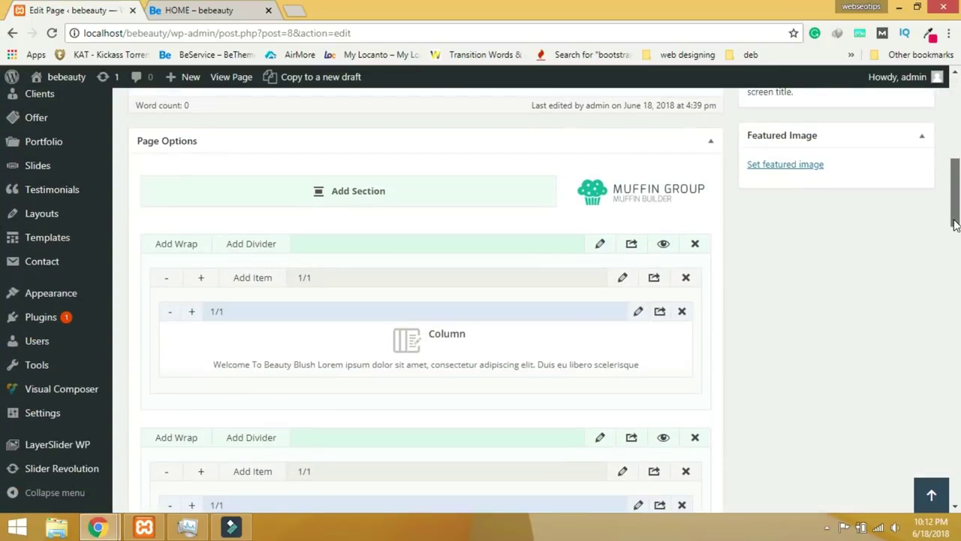
click(356, 193)
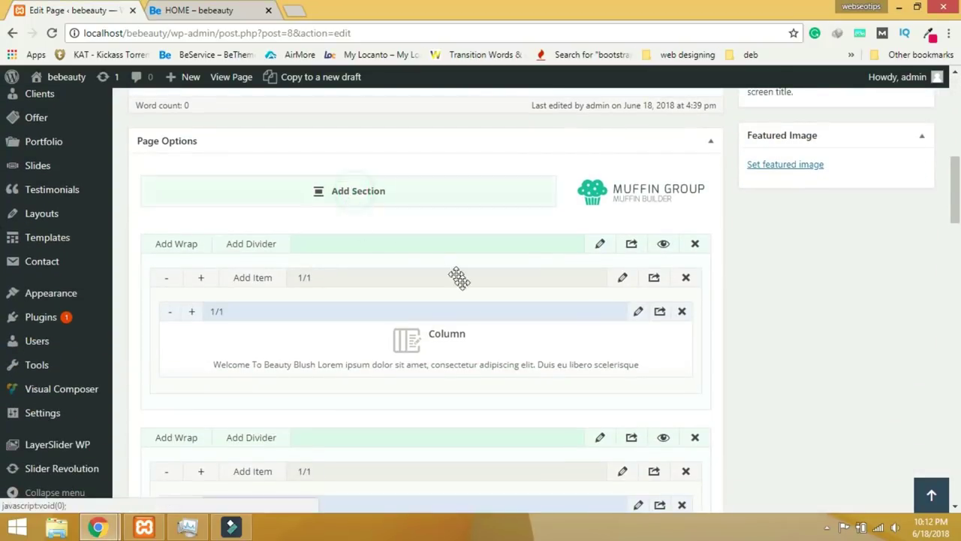
scroll(465, 293, down, 7)
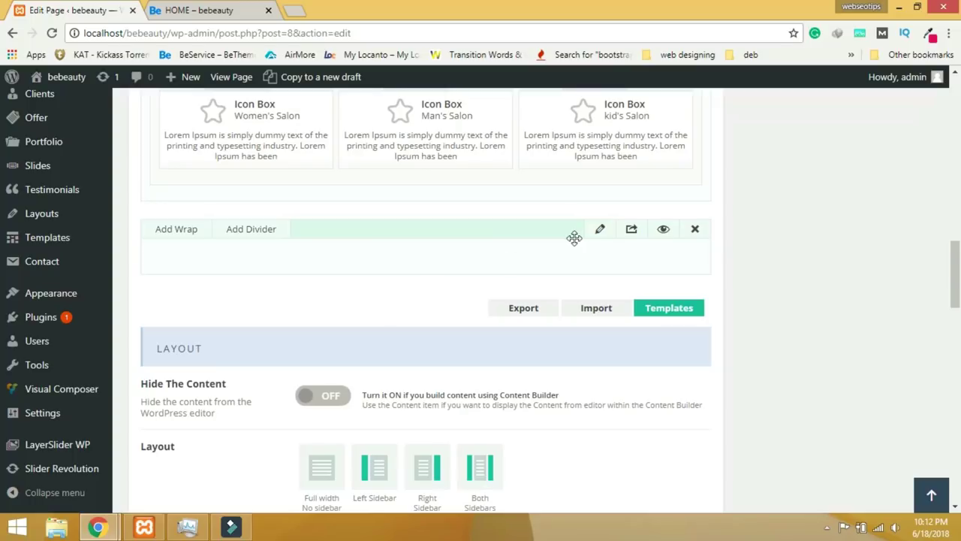
Set the new section's Padding Top and Padding Bottom to 70 px and save.
click(600, 228)
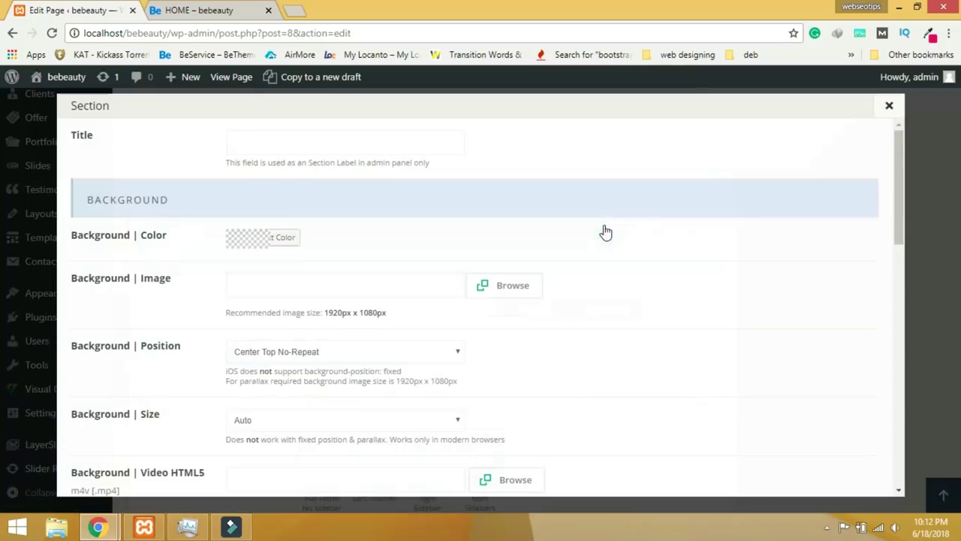
scroll(525, 289, down, 4)
drag(273, 354, 208, 359)
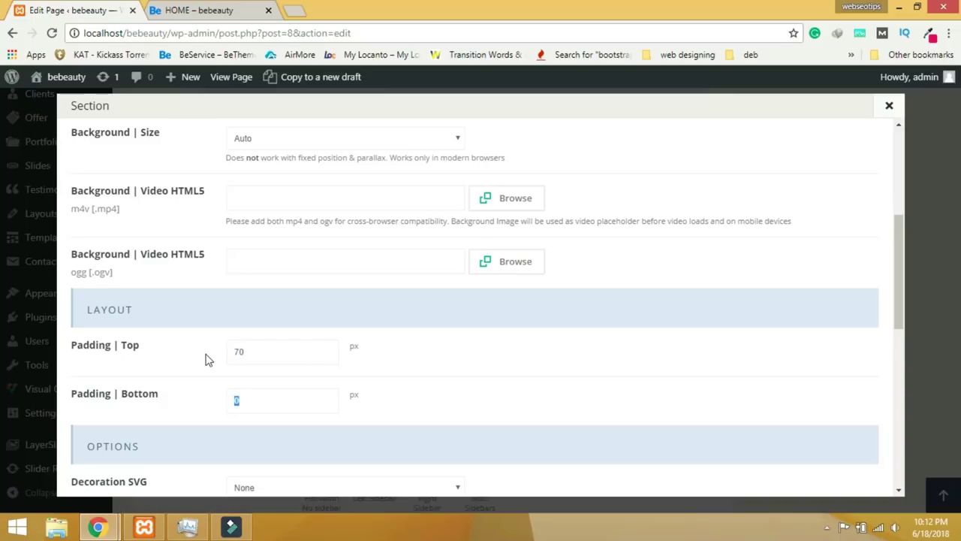
scroll(811, 367, down, 7)
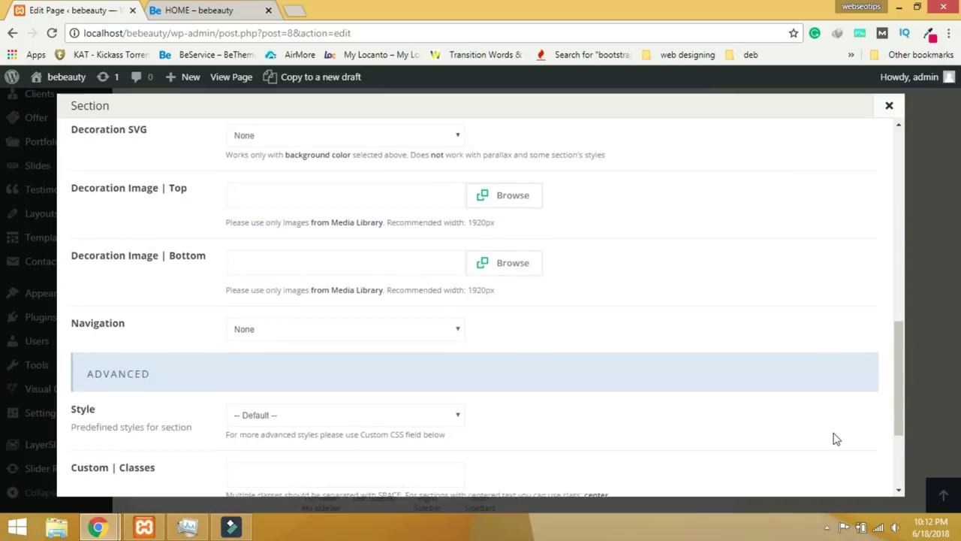
click(845, 481)
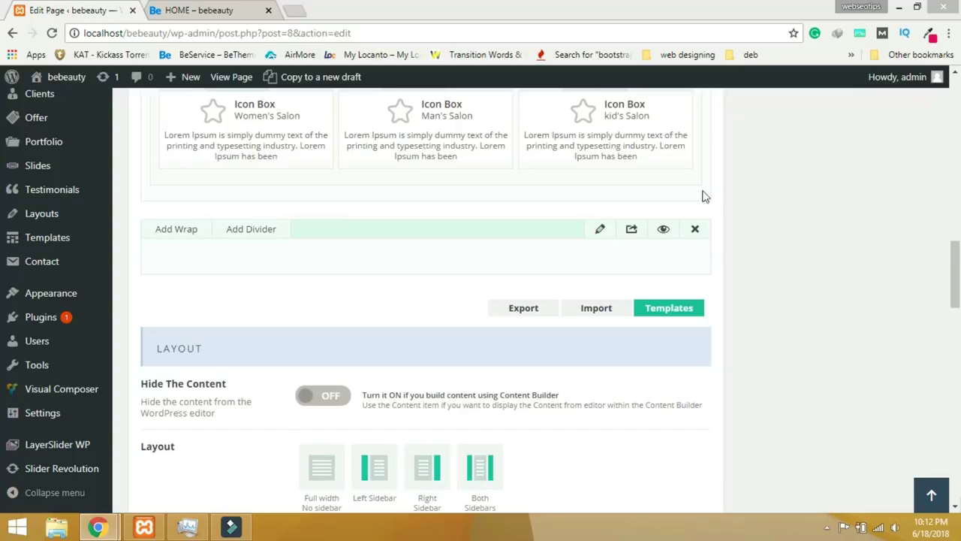
click(600, 231)
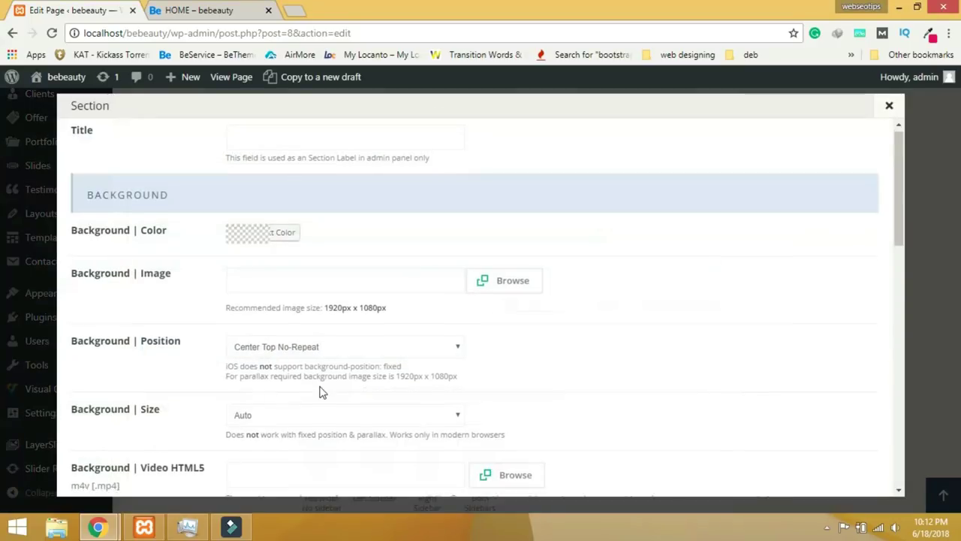
scroll(322, 391, down, 5)
double_click(249, 328)
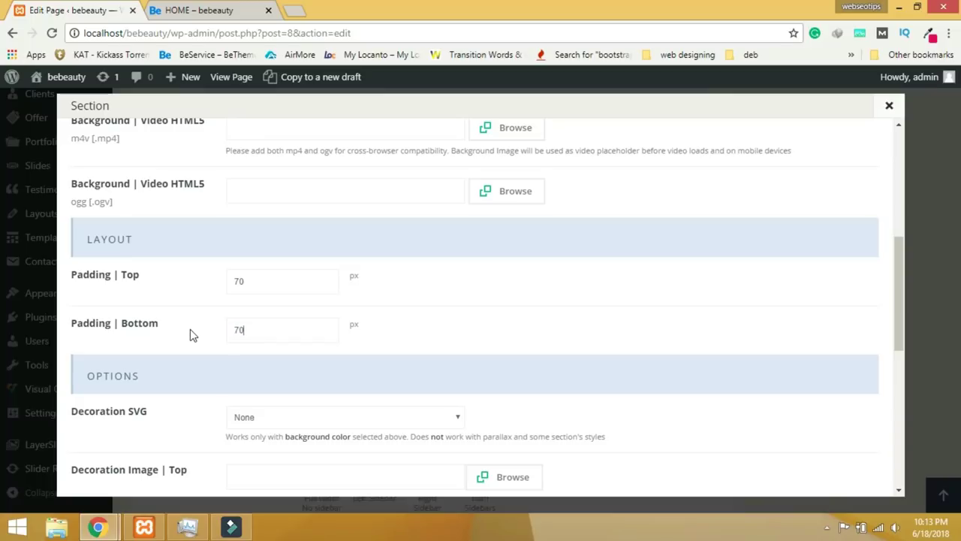
scroll(844, 395, down, 5)
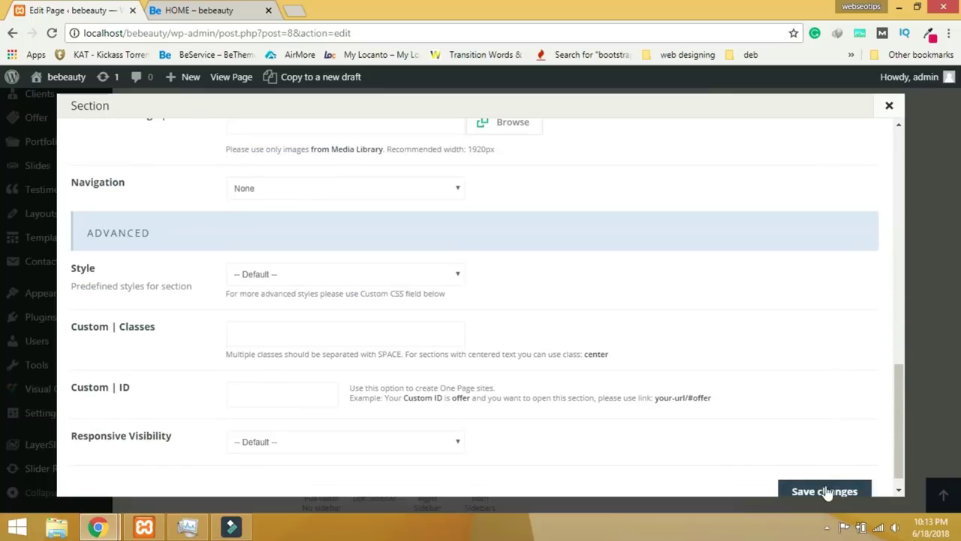
click(826, 492)
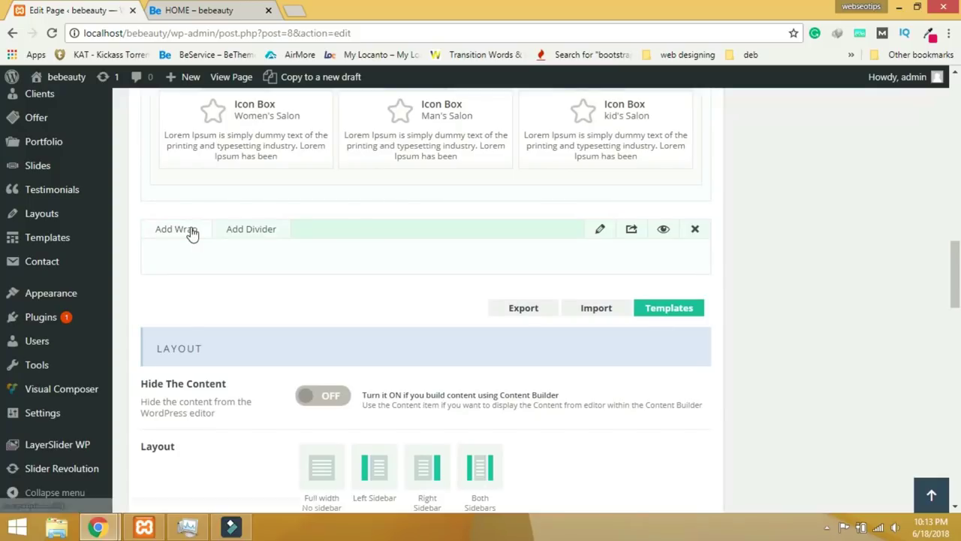
Add a wrap to the section containing a Column item widened to full 1/1 width.
click(192, 233)
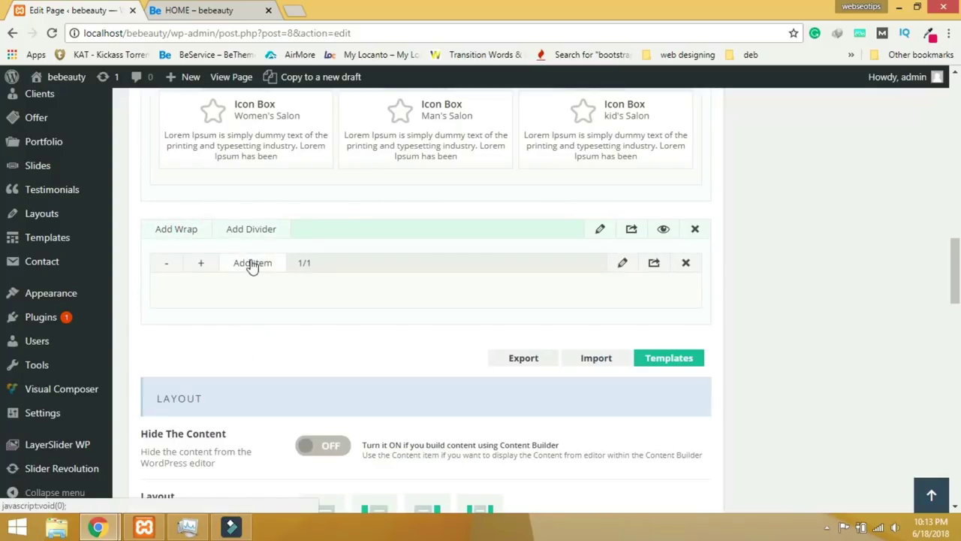
click(252, 263)
click(129, 134)
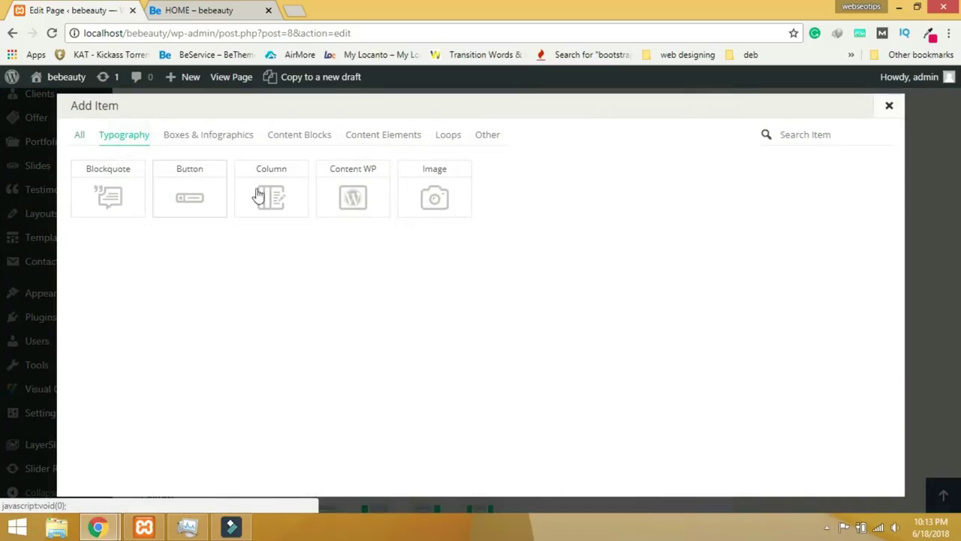
click(259, 195)
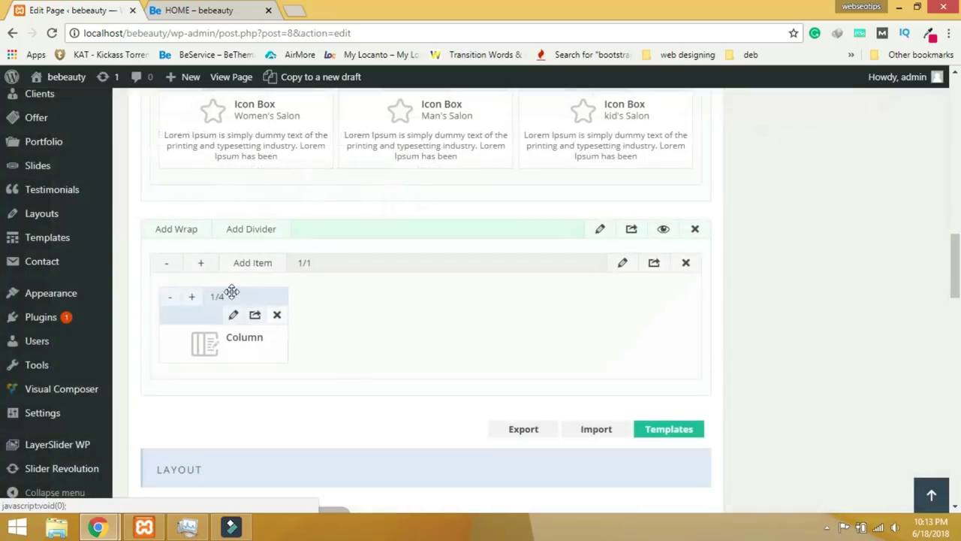
click(192, 298)
click(192, 297)
click(192, 297)
click(192, 297)
click(192, 298)
click(192, 297)
click(192, 297)
click(192, 297)
click(192, 298)
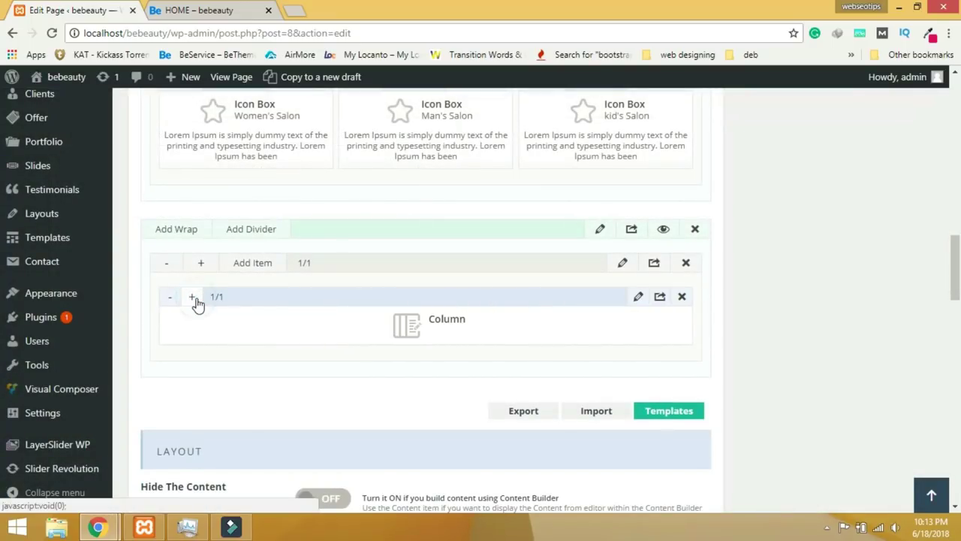
Paste the Features heading and Lorem ipsum HTML into the column, add a <br /> after the heading, and save.
click(638, 297)
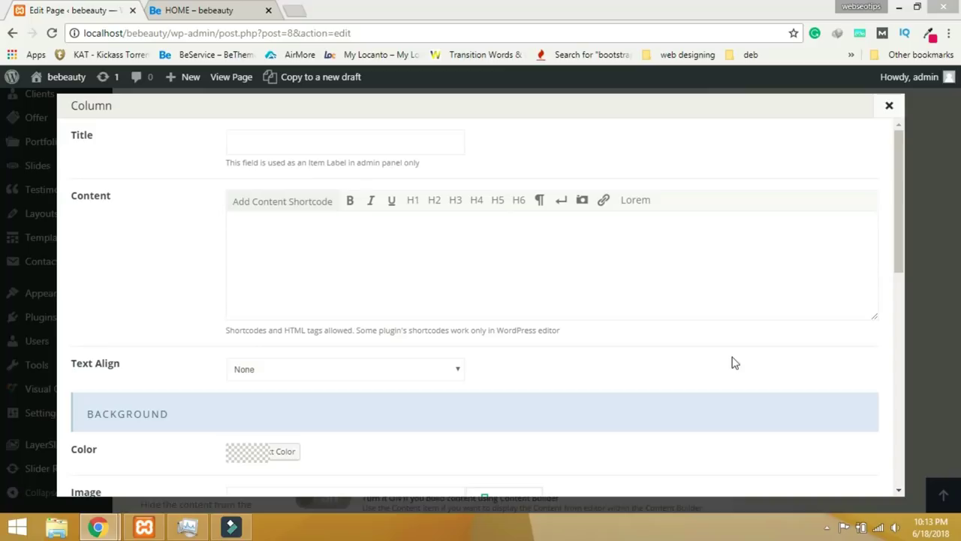
click(281, 236)
text(<h1>Features</h1> <p style="font-size:20px;">Lorem ipsum dolor sit amet, consectetur adipiscing elit. Praesent eget risus vitae massa <br /> semper aliquam quis mattis quam.</p>)
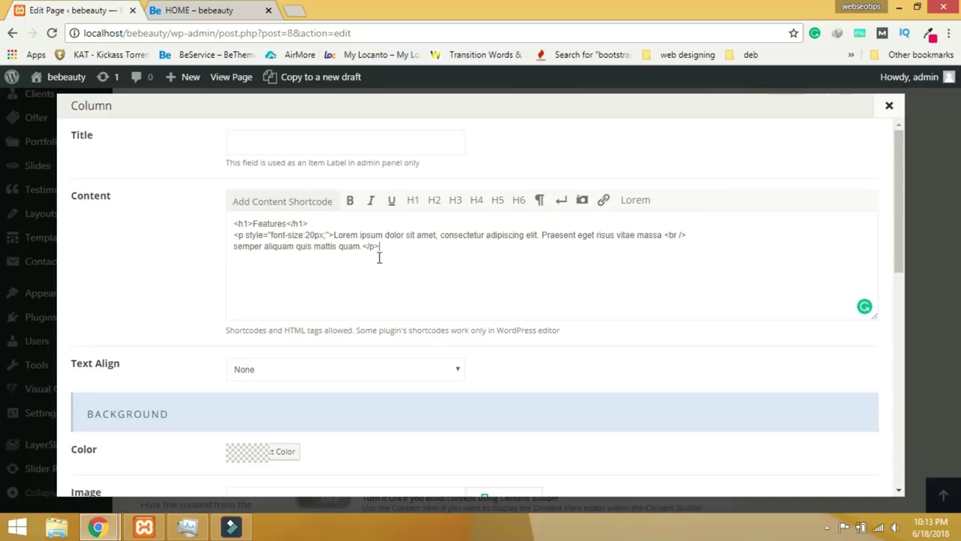
click(334, 220)
click(563, 200)
click(412, 252)
scroll(505, 343, down, 6)
scroll(505, 343, down, 2)
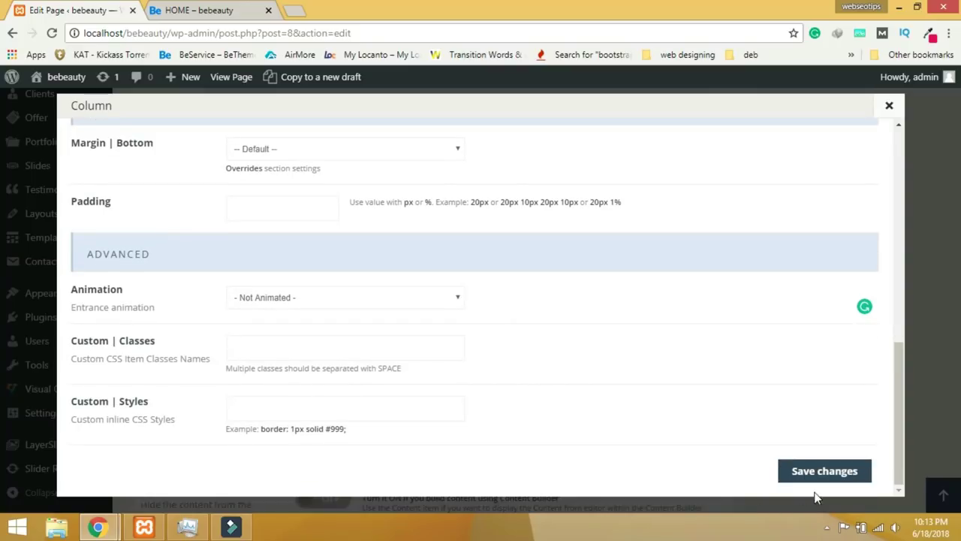
click(824, 471)
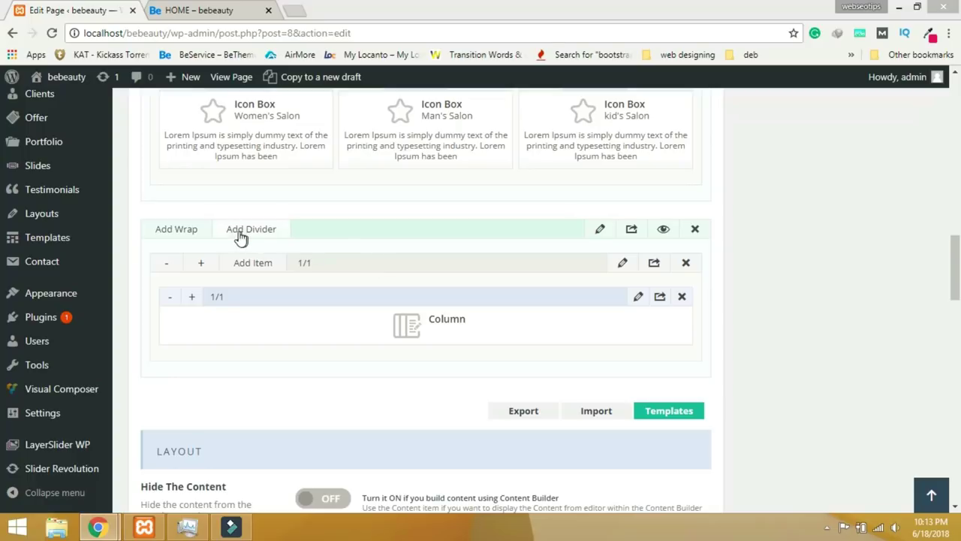
Add another wrap holding an Icon Box widened to 1/3.
click(188, 235)
click(254, 385)
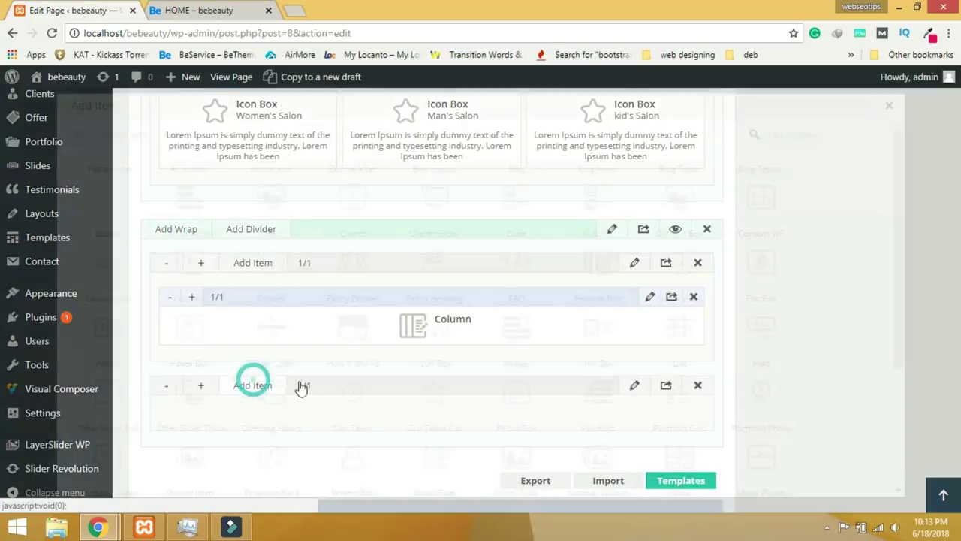
click(787, 136)
text(i)
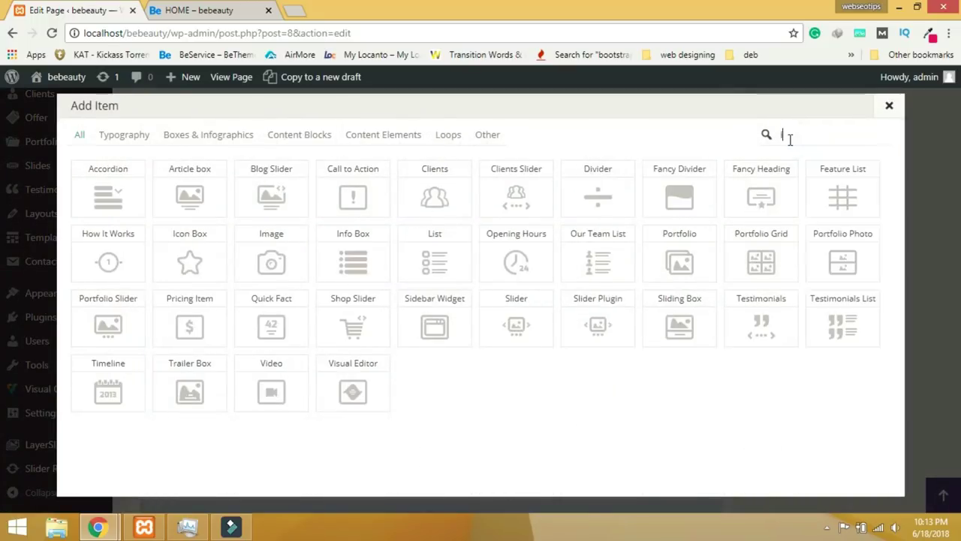
text(co)
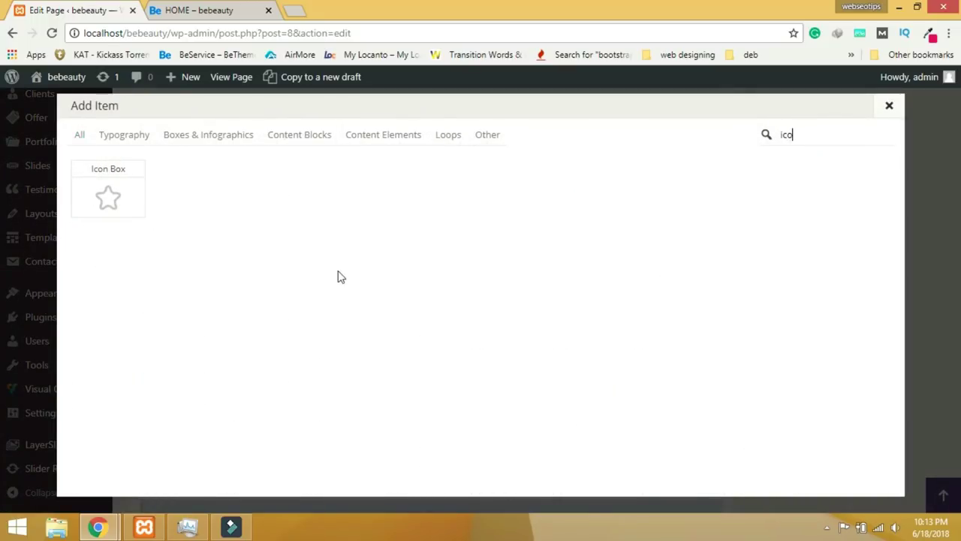
click(130, 201)
scroll(248, 393, down, 2)
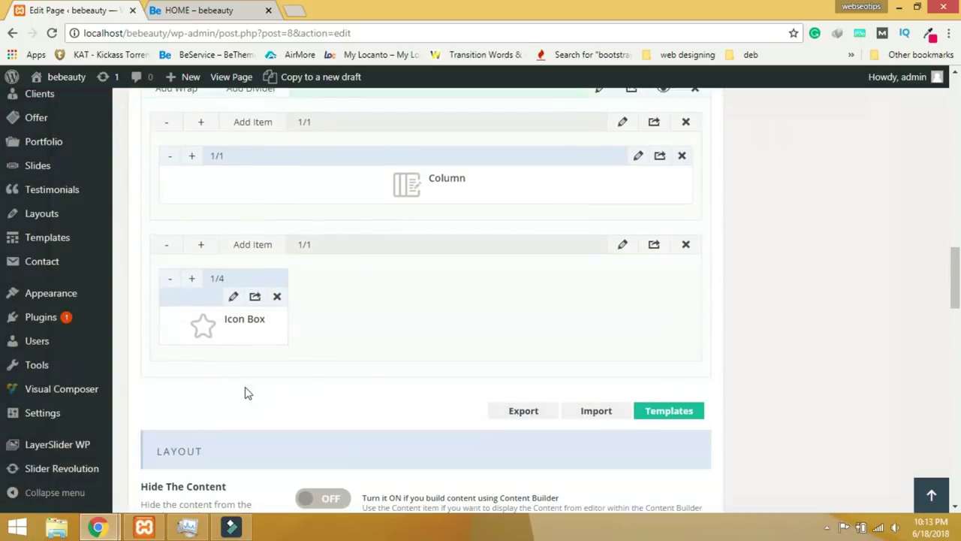
click(192, 278)
Title the Icon Box 'Trending Styles', give it Lorem ipsum content, and save.
click(275, 279)
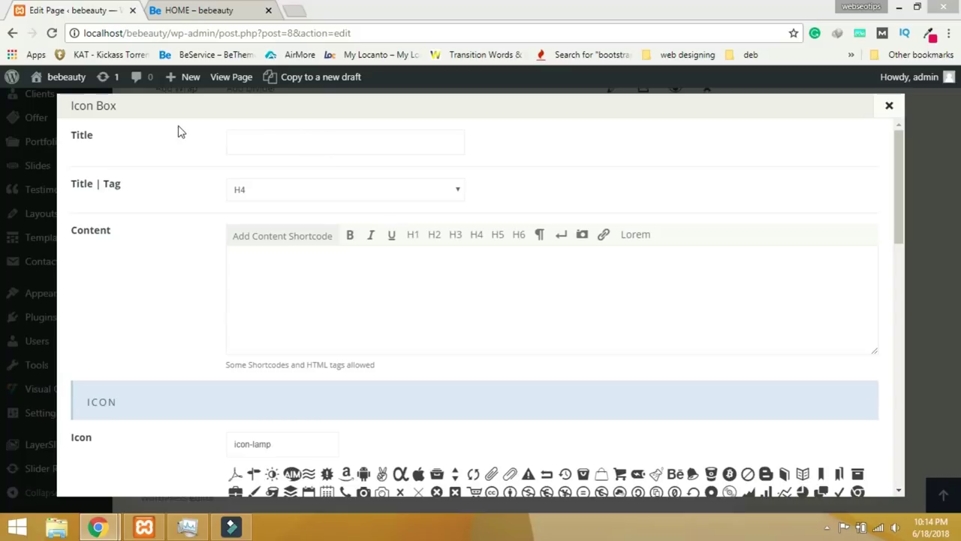
click(275, 142)
text(Trending Styles)
scroll(120, 308, down, 1)
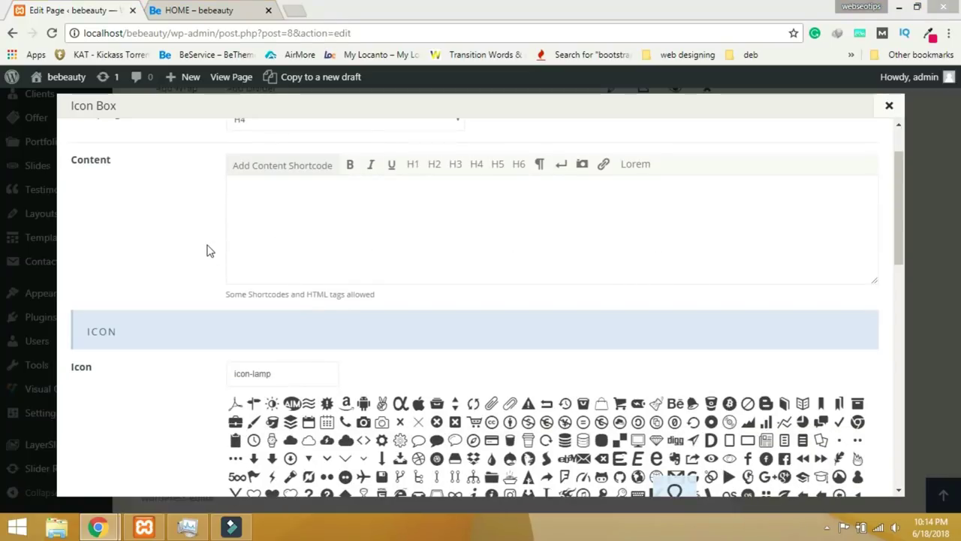
click(498, 187)
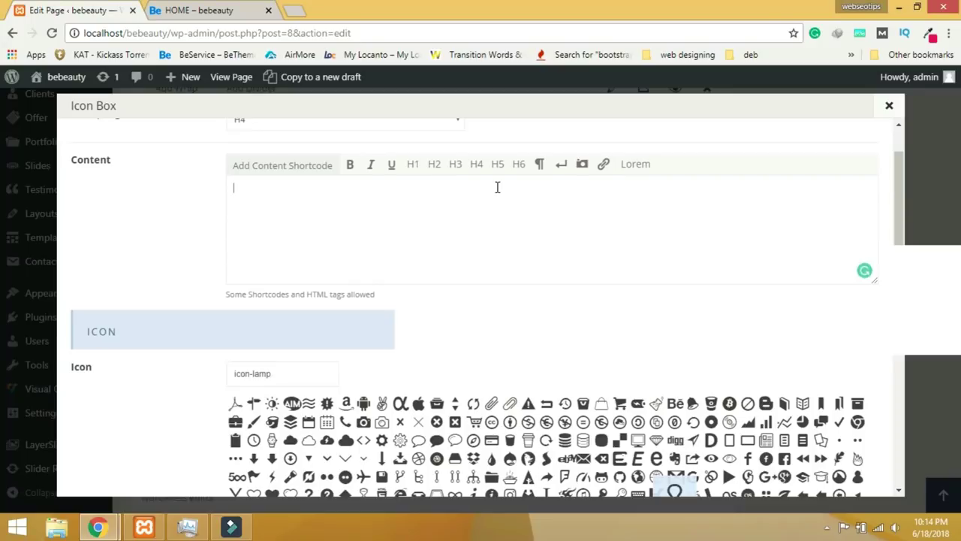
text(Lorem ipsum dolor sit amet, consectetur adipiscing elit. Duis eu libero scelerisque ligula sagittis faucibus eget quis lacus.)
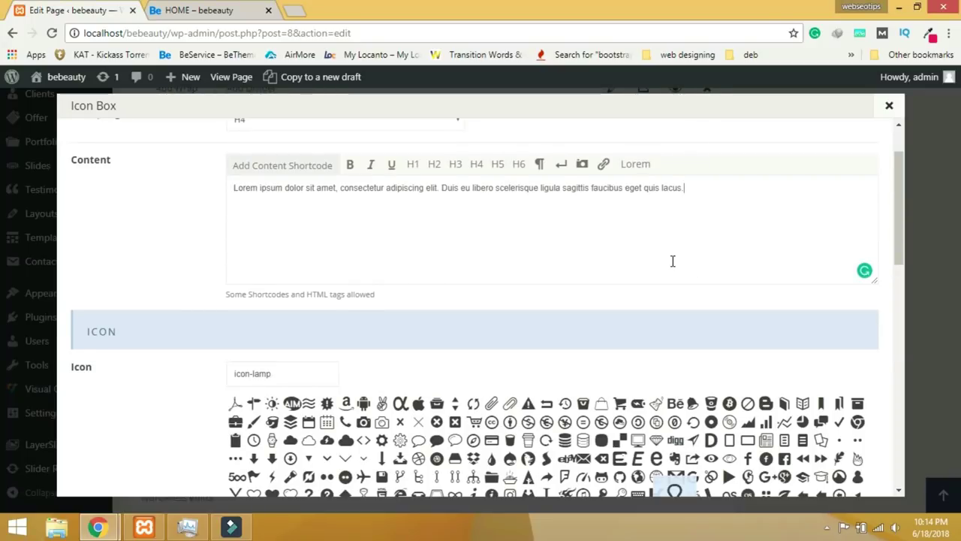
scroll(673, 263, down, 2)
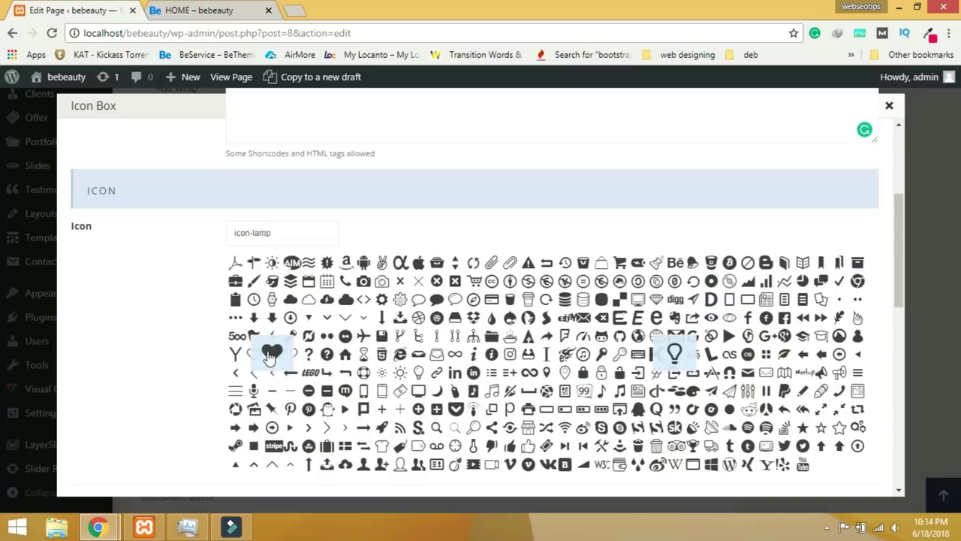
scroll(556, 353, down, 4)
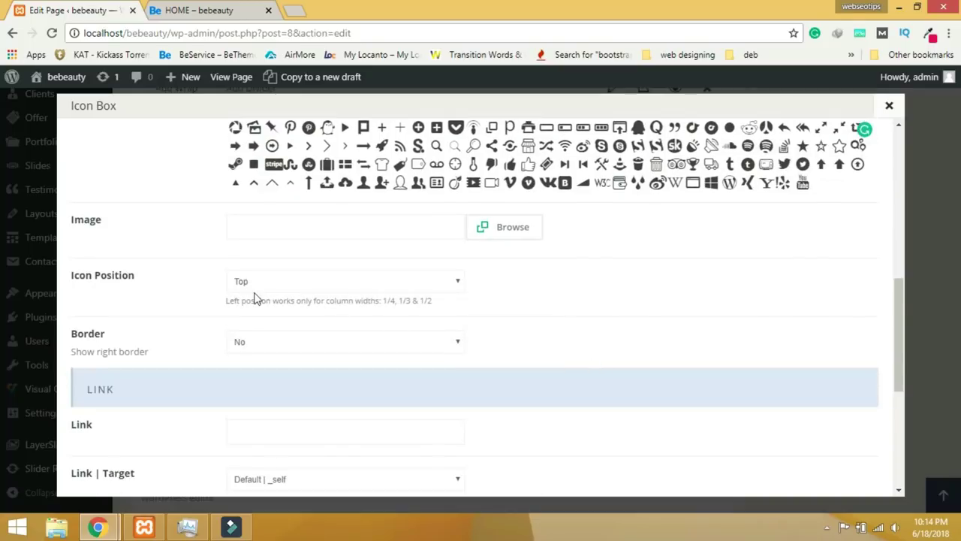
scroll(648, 346, down, 3)
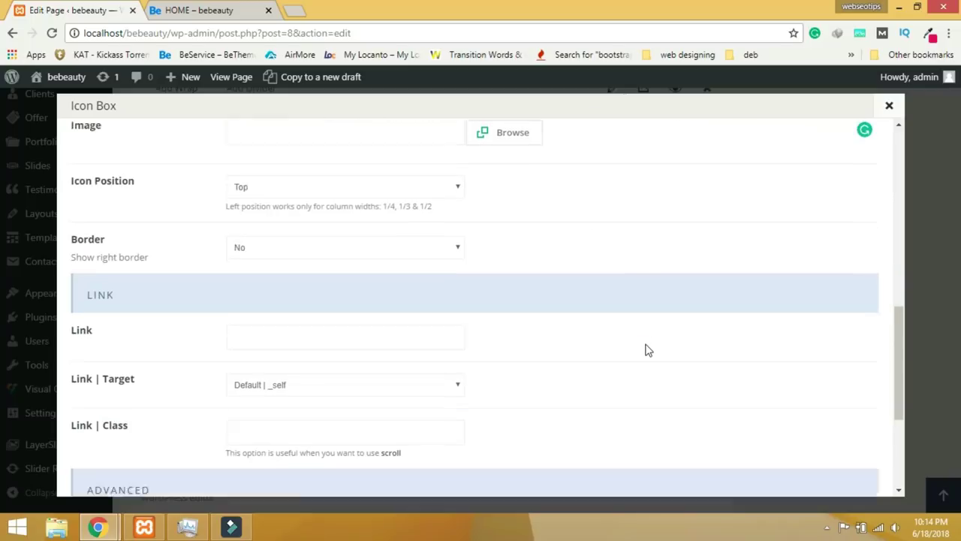
scroll(648, 349, down, 2)
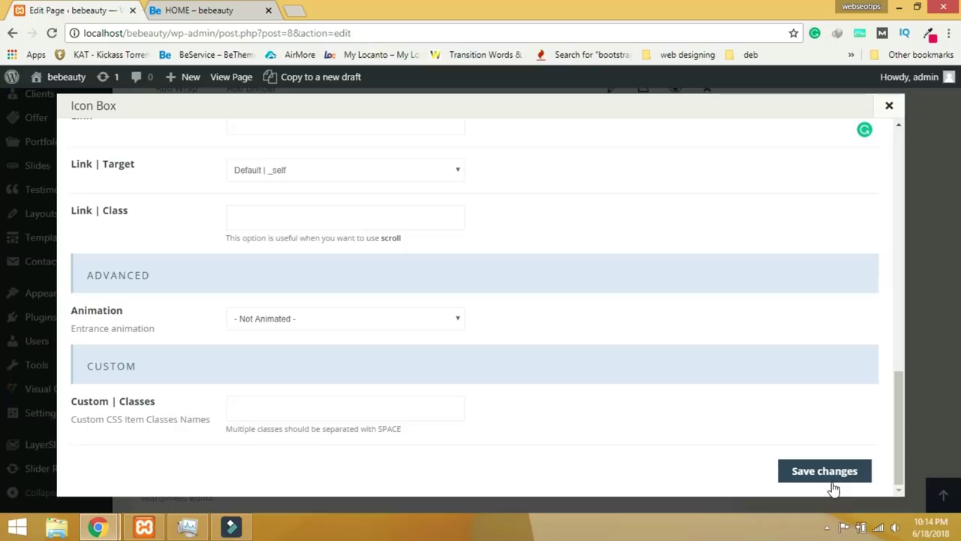
click(801, 471)
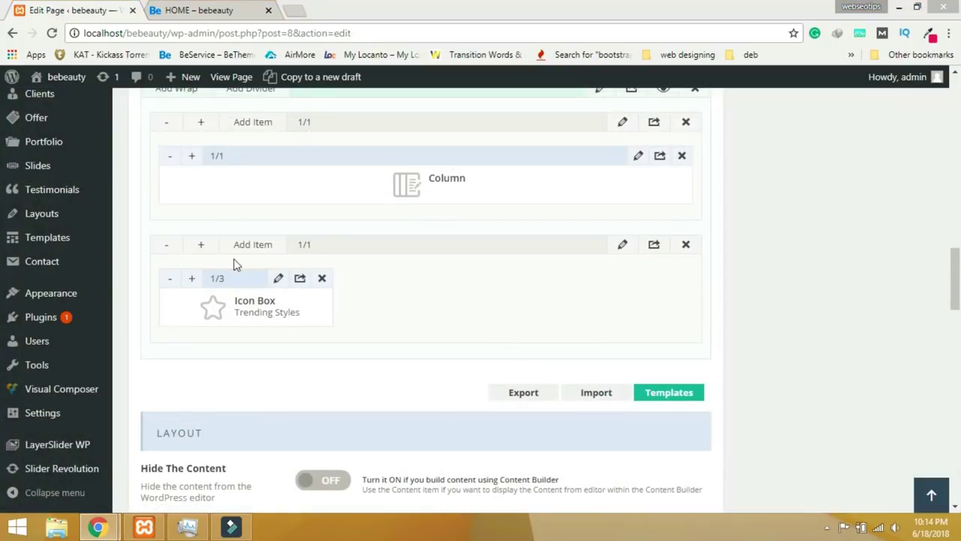
Duplicate the box twice and retitle the middle copy 'Beauty Icon' with the feather icon.
click(300, 279)
click(300, 279)
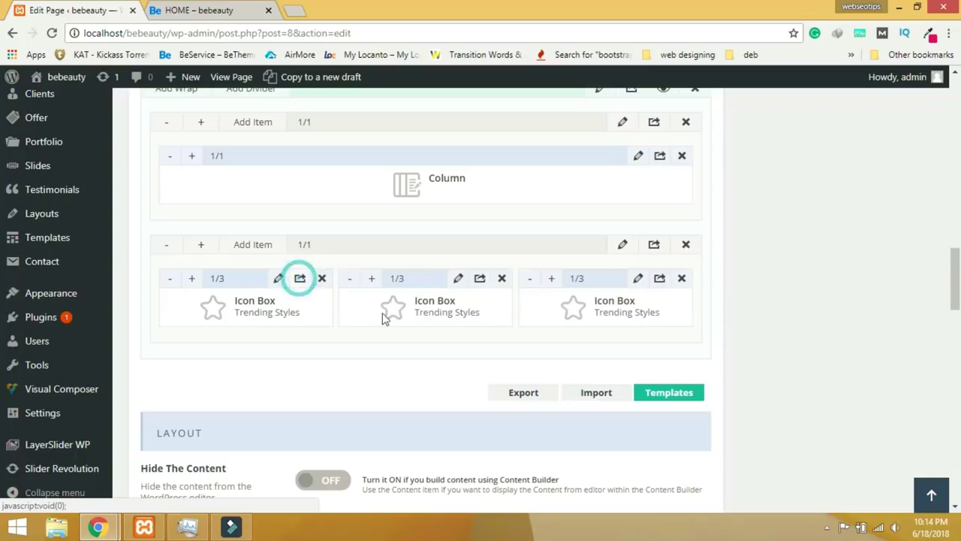
click(460, 280)
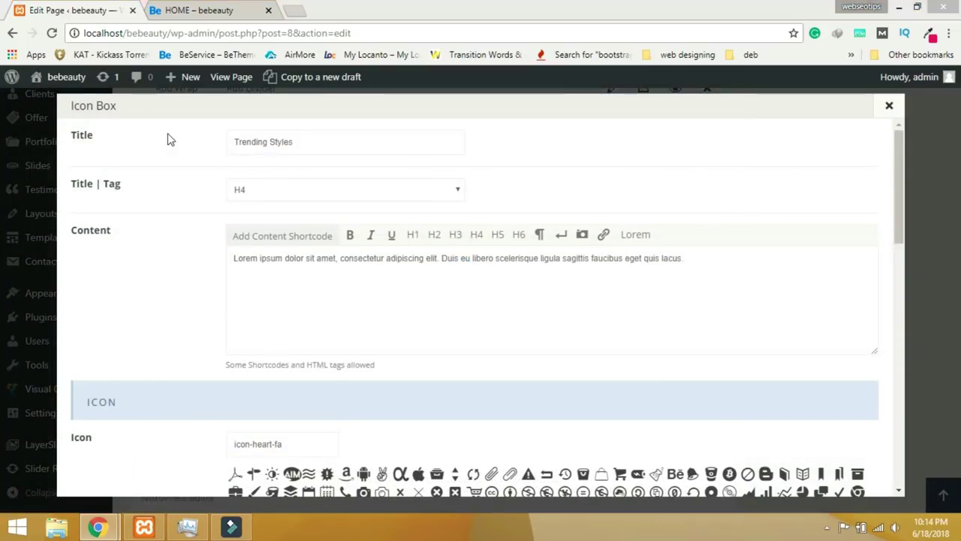
triple_click(320, 143)
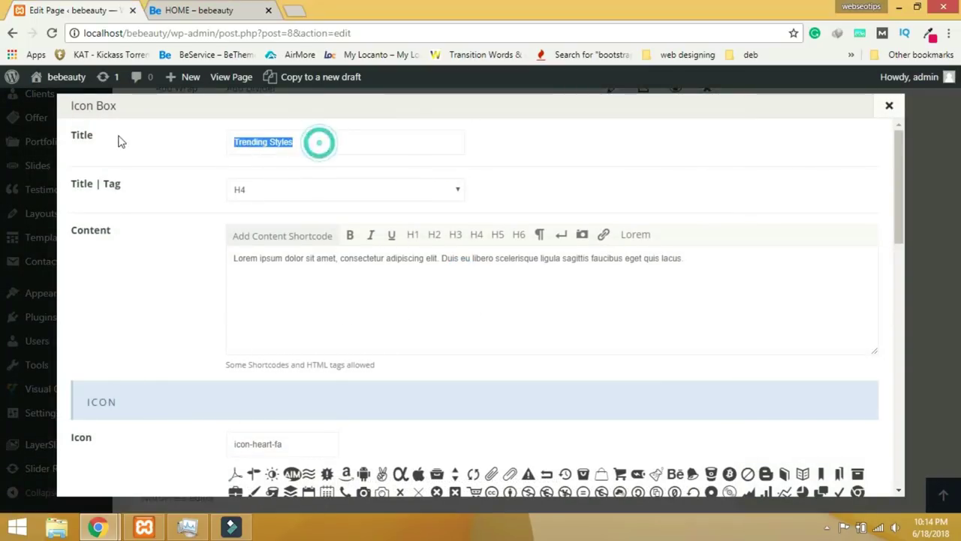
text(Beauty Icon)
scroll(625, 346, down, 3)
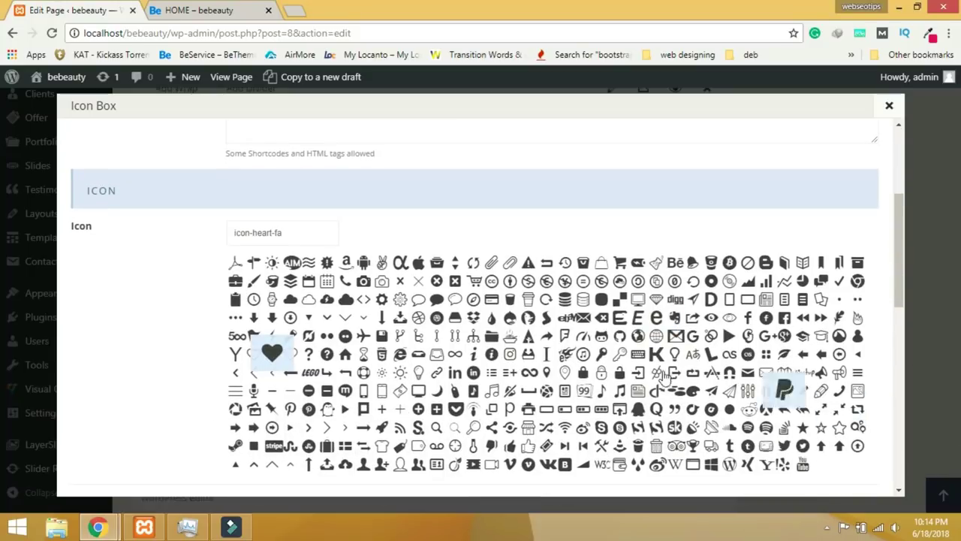
click(832, 321)
scroll(826, 319, down, 10)
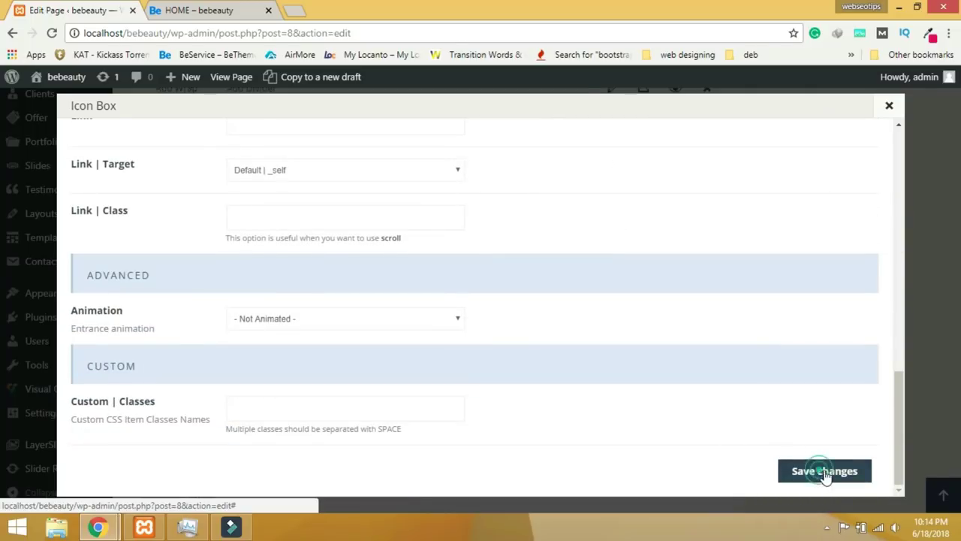
click(823, 472)
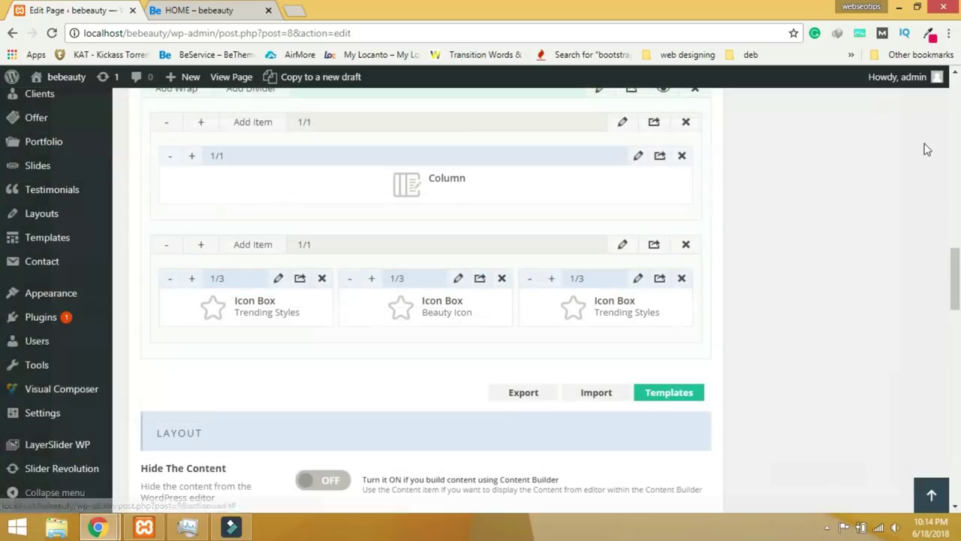
Retitle the third box 'Makeove Style' with the camera icon, then update the HOME page.
click(640, 280)
scroll(596, 305, down, 1)
scroll(450, 225, up, 1)
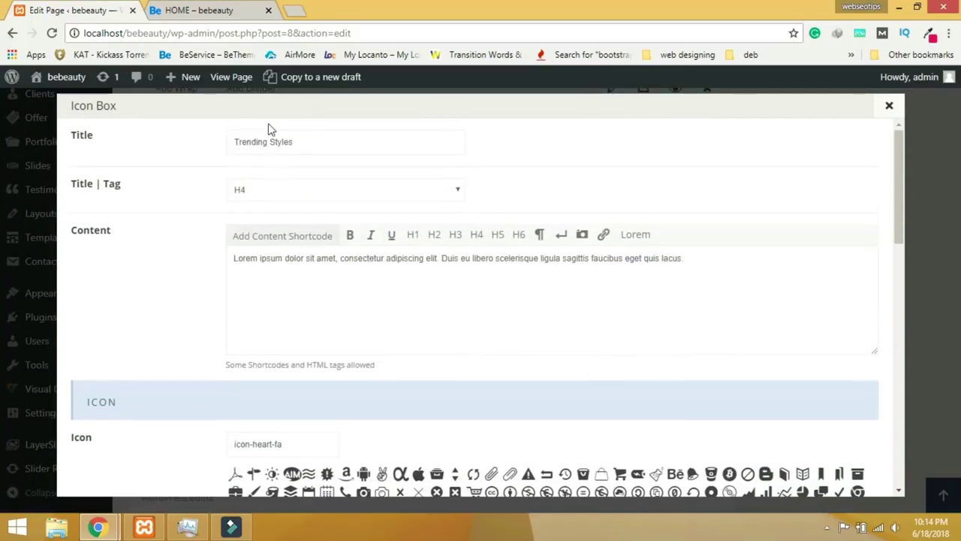
click(310, 142)
key(ctrl+a)
text(Makeove Style)
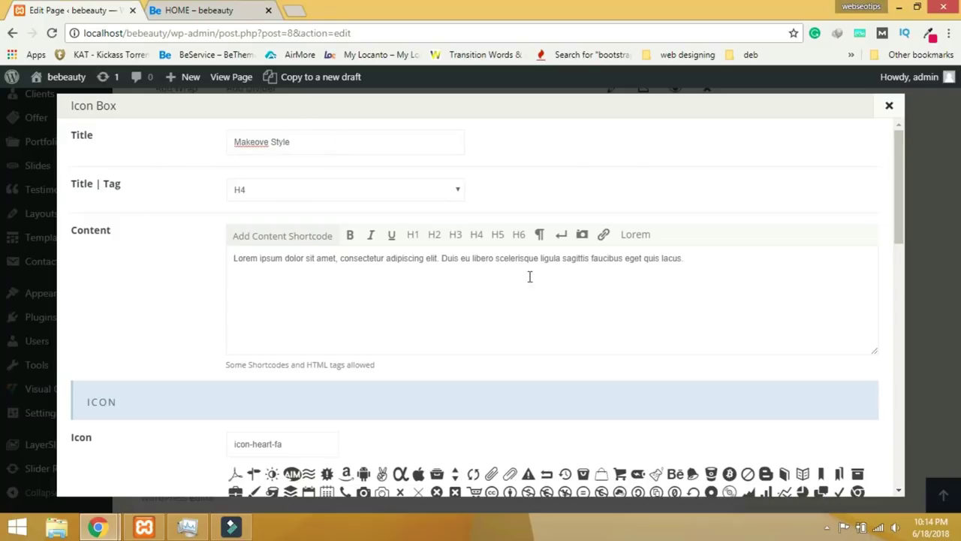
scroll(665, 338, down, 5)
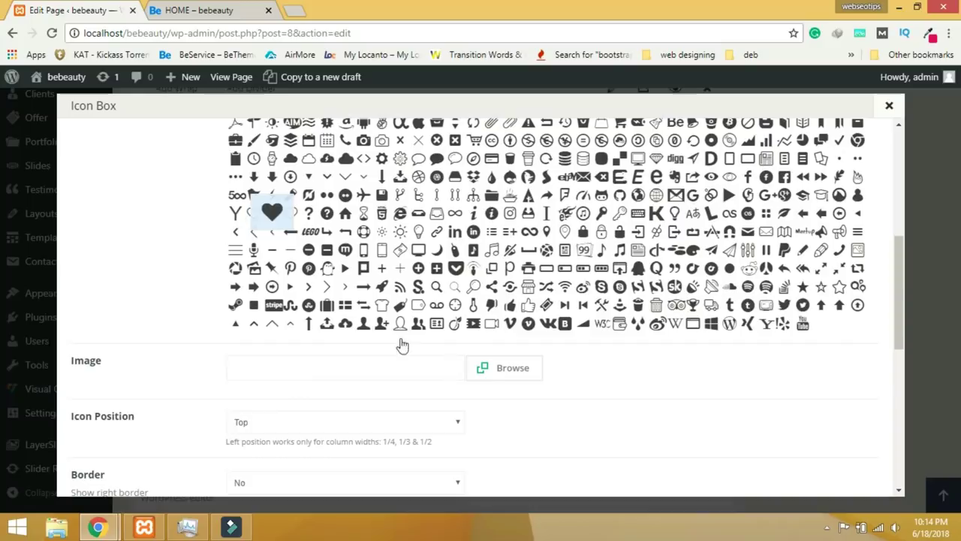
scroll(493, 350, up, 2)
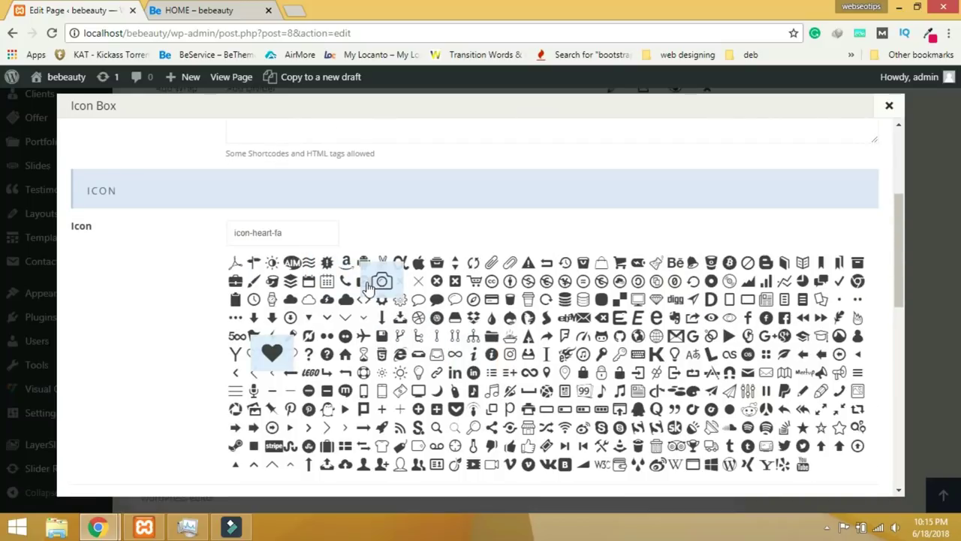
click(364, 281)
scroll(684, 372, down, 10)
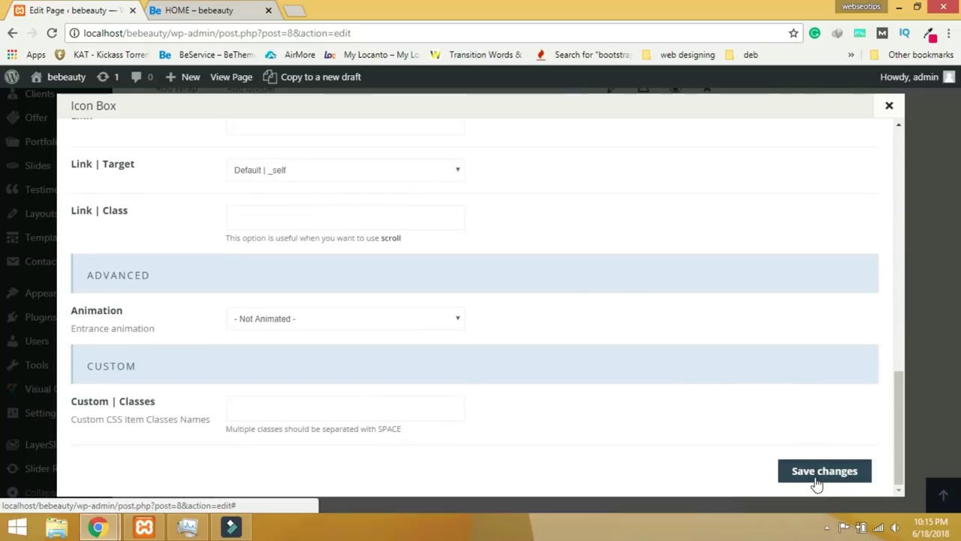
click(817, 481)
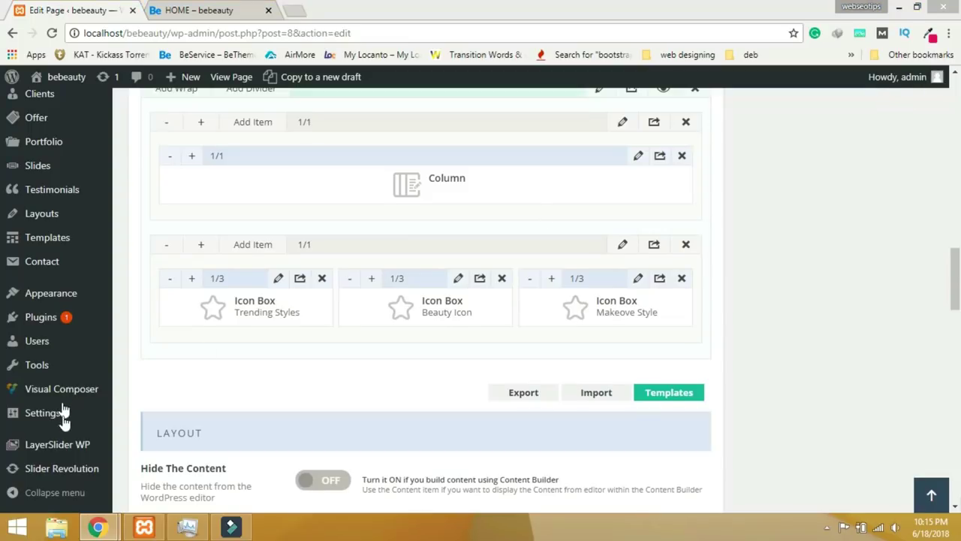
scroll(804, 337, up, 8)
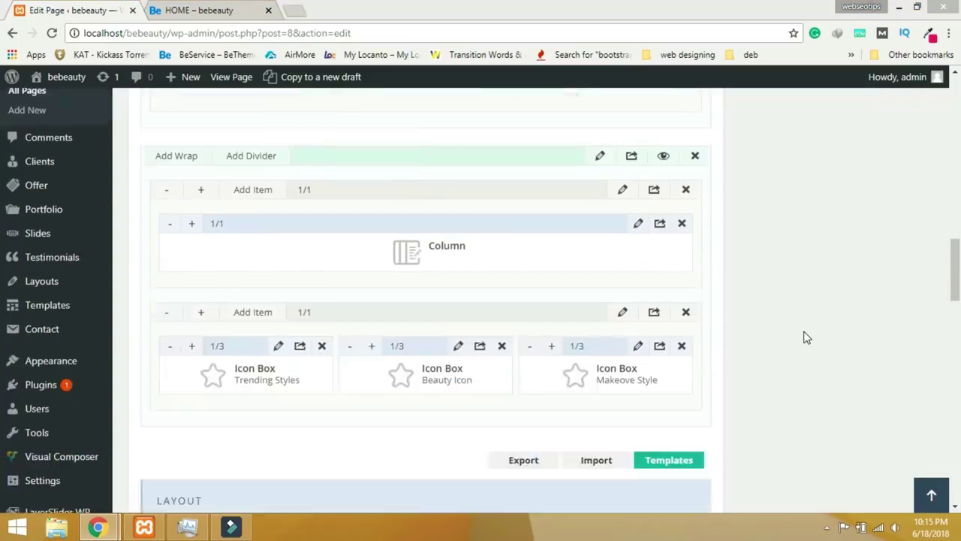
scroll(804, 337, up, 10)
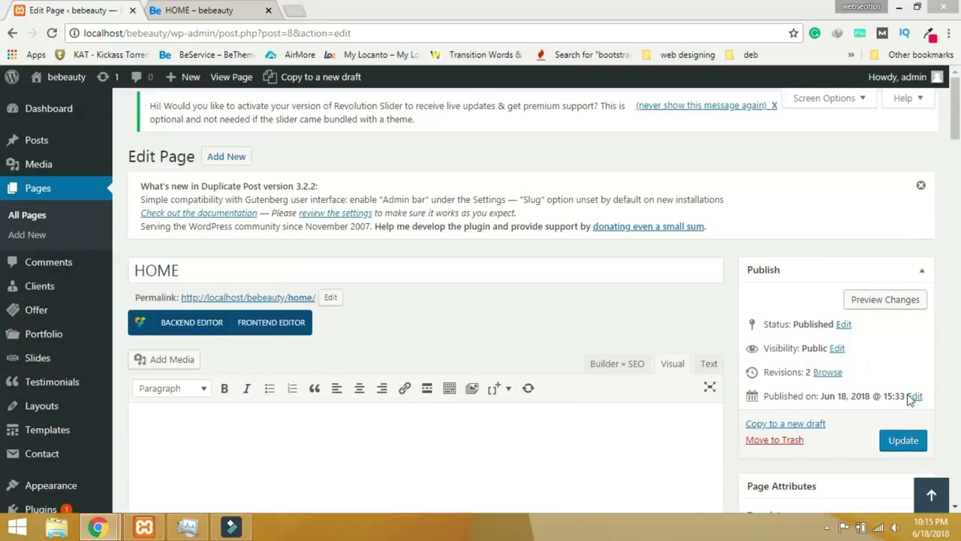
click(901, 440)
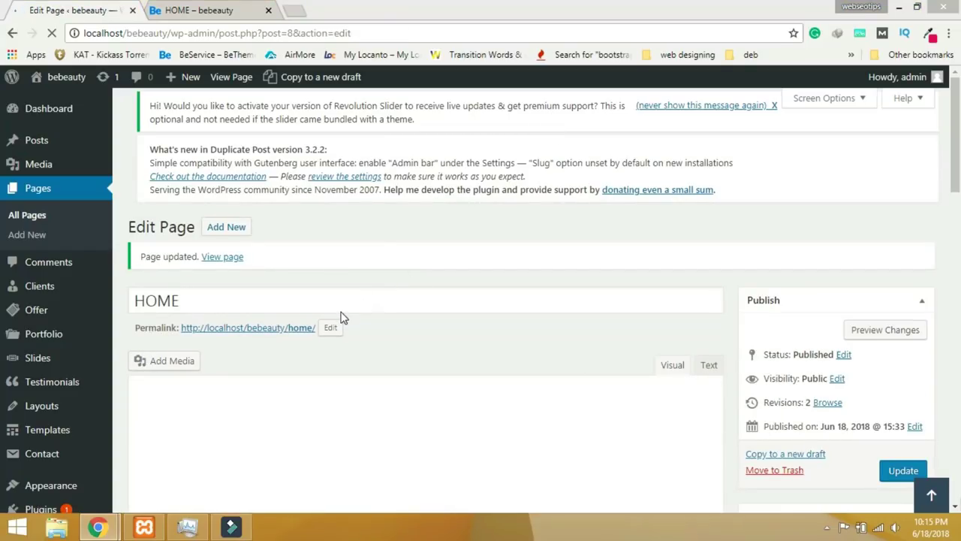
click(189, 9)
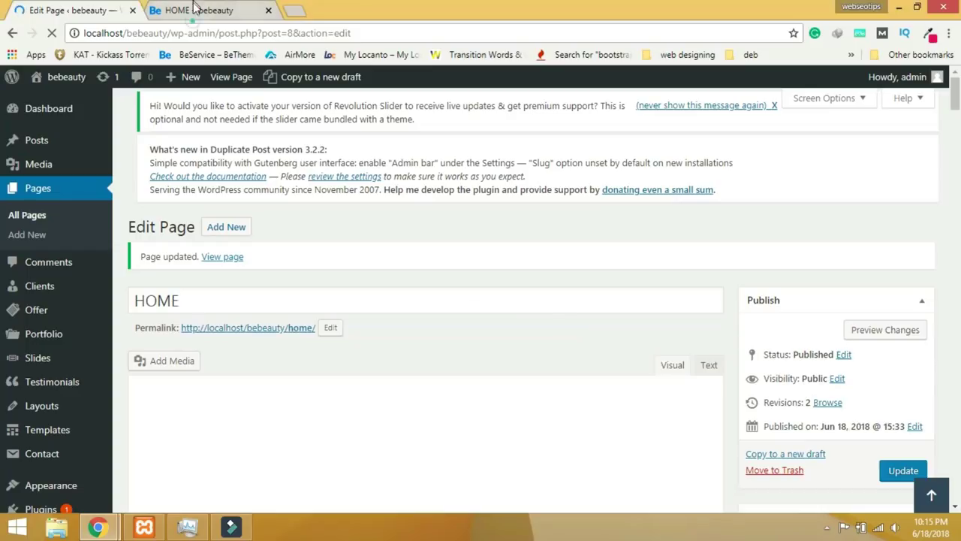
click(49, 33)
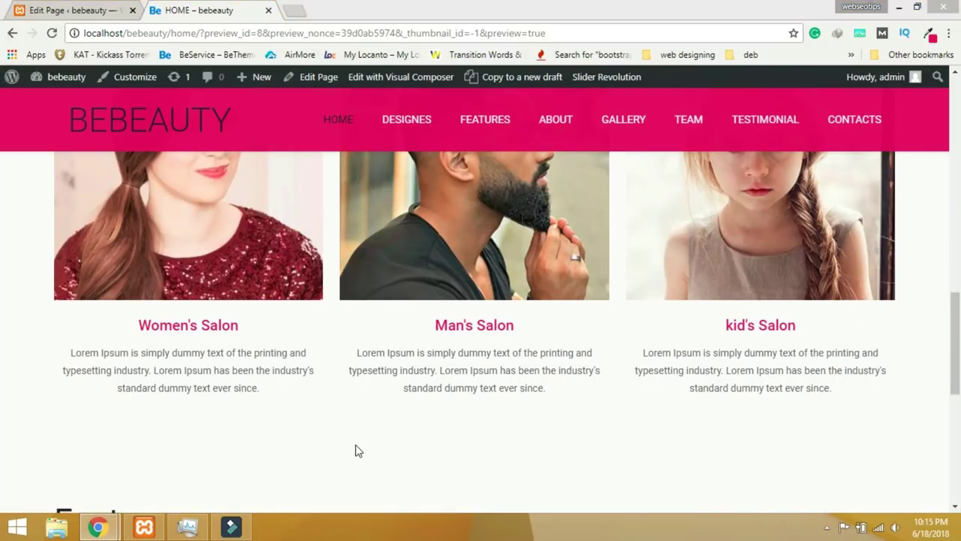
scroll(263, 320, down, 4)
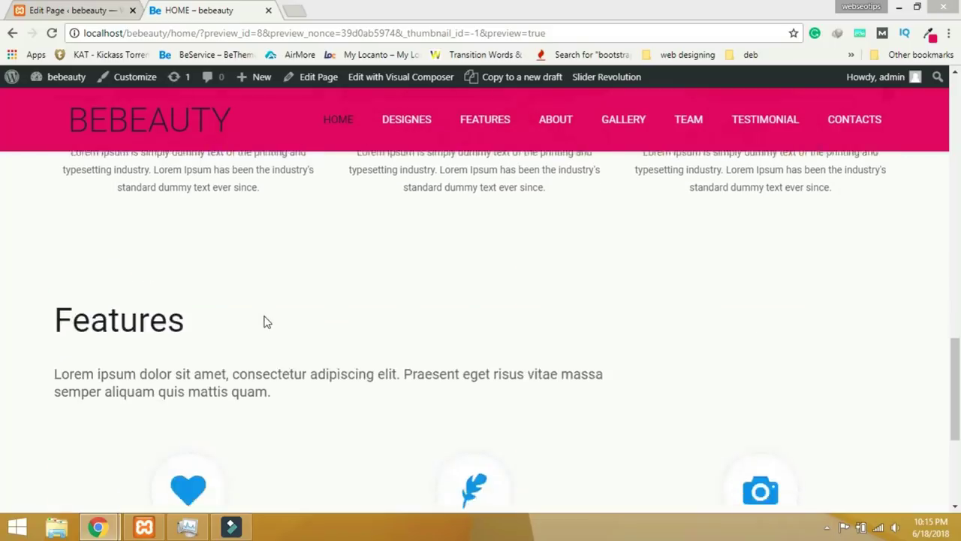
scroll(263, 321, down, 2)
scroll(265, 322, up, 2)
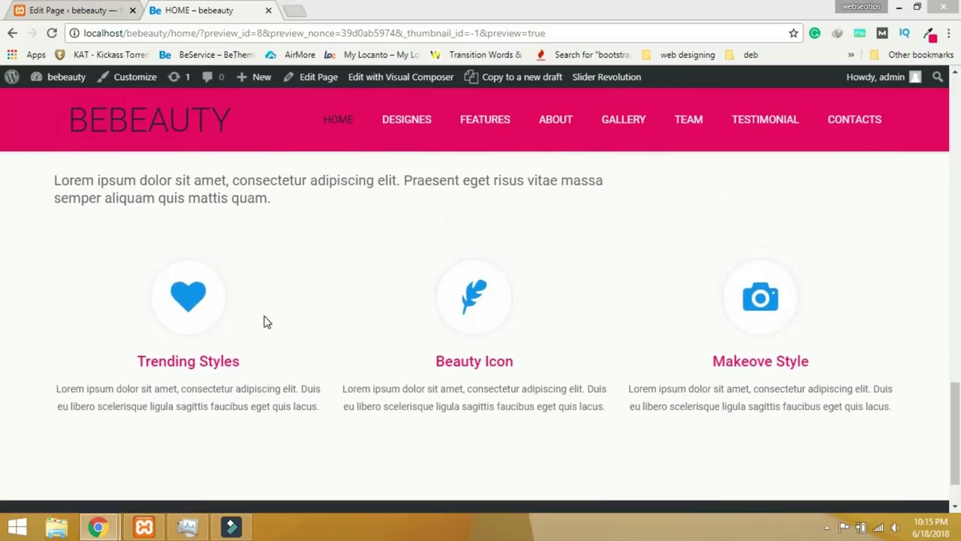
drag(287, 272, 56, 201)
click(309, 253)
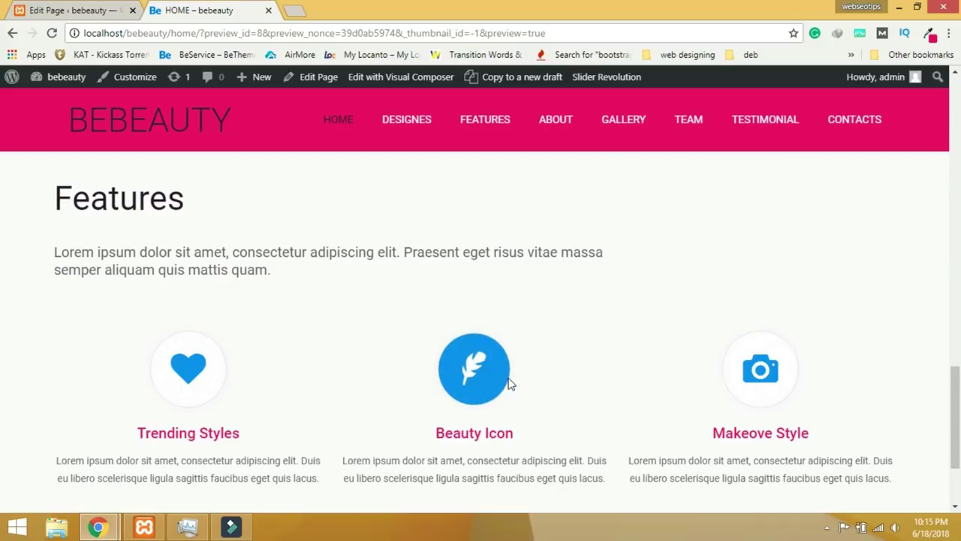
click(100, 14)
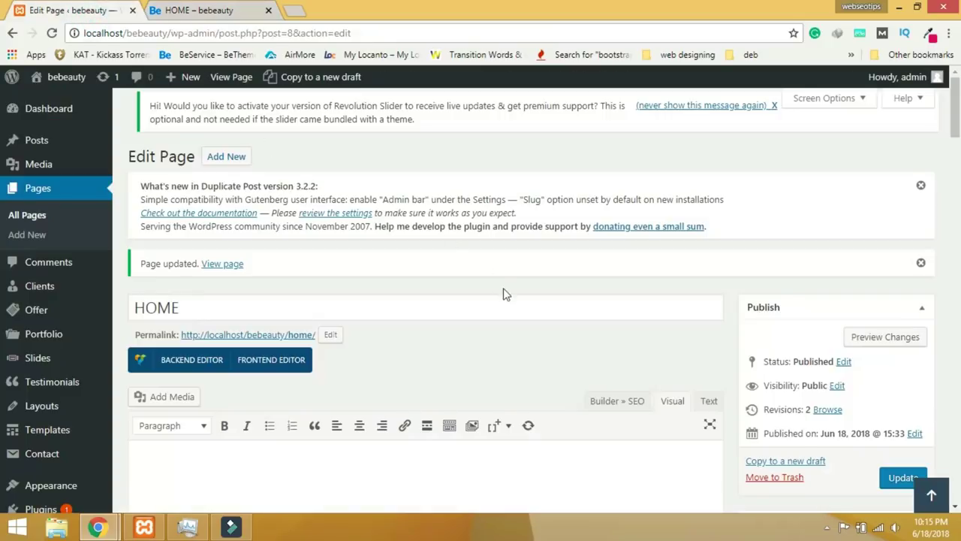
Set the Features column's Text Align to Center and save the column.
scroll(504, 293, down, 5)
scroll(504, 291, down, 10)
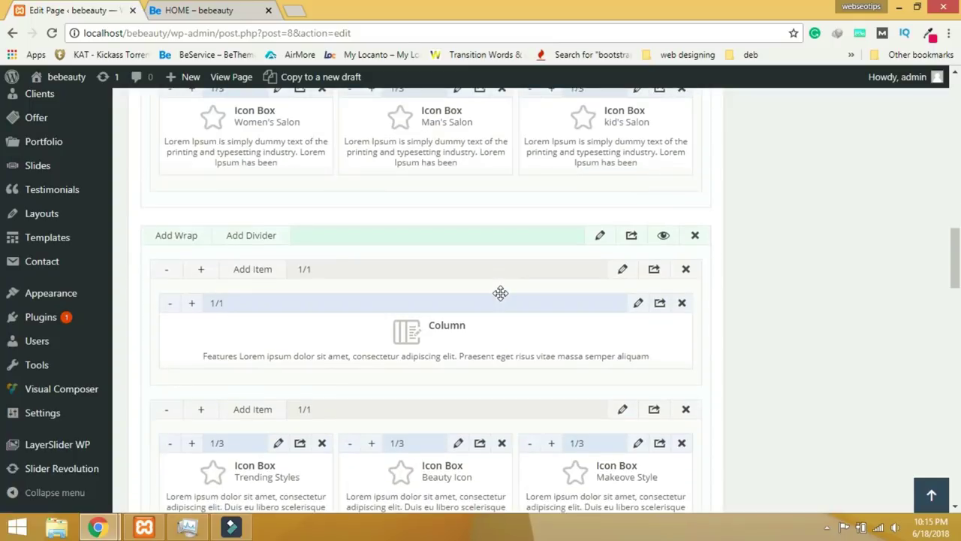
scroll(502, 293, up, 2)
scroll(502, 293, down, 5)
scroll(502, 295, up, 2)
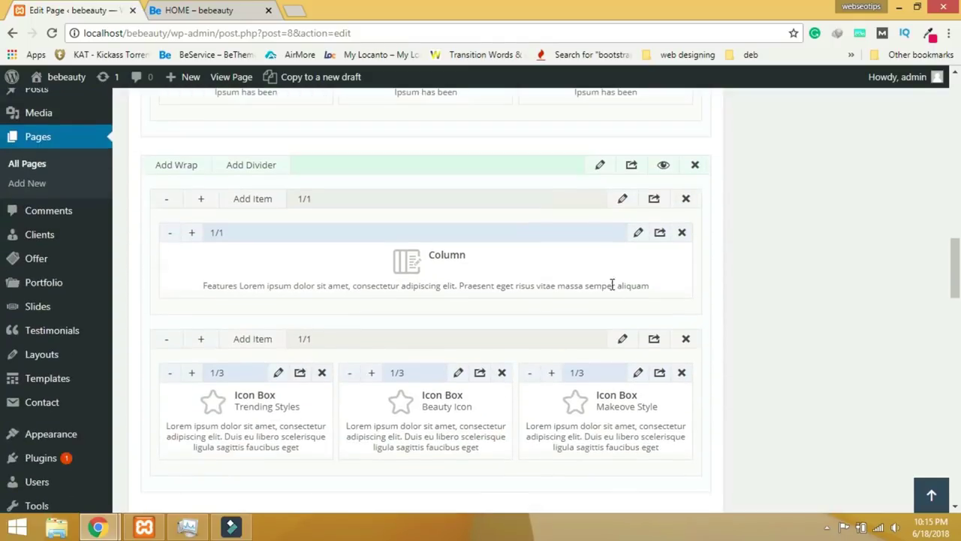
click(637, 231)
scroll(461, 319, down, 2)
click(275, 157)
click(260, 207)
scroll(768, 356, down, 5)
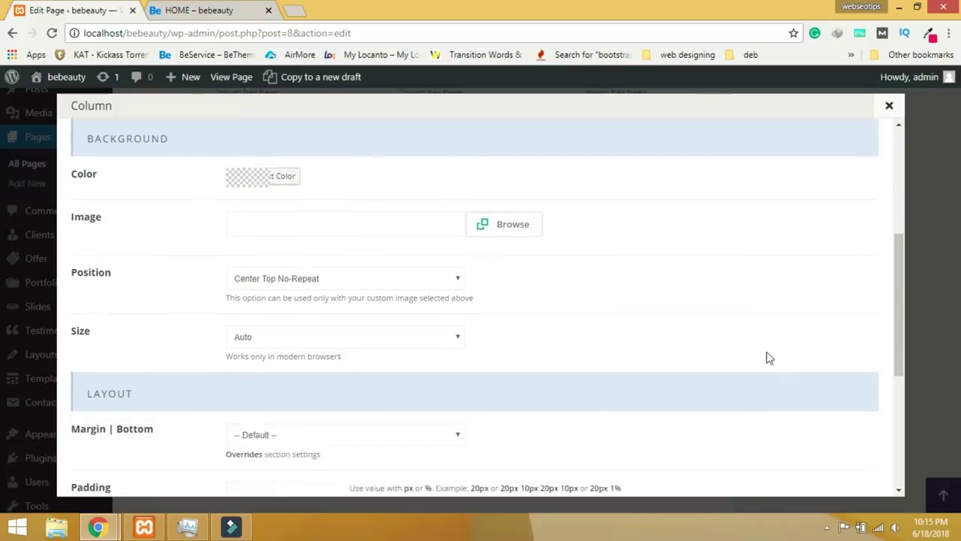
click(816, 468)
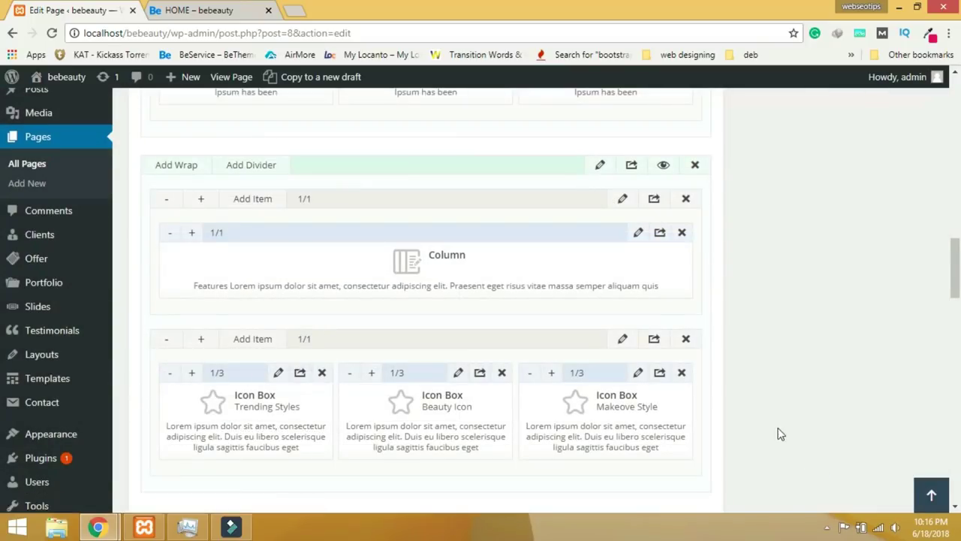
Update the HOME page to publish the centred Features text.
scroll(779, 431, up, 10)
click(901, 336)
scroll(47, 332, down, 5)
mouse_move(47, 330)
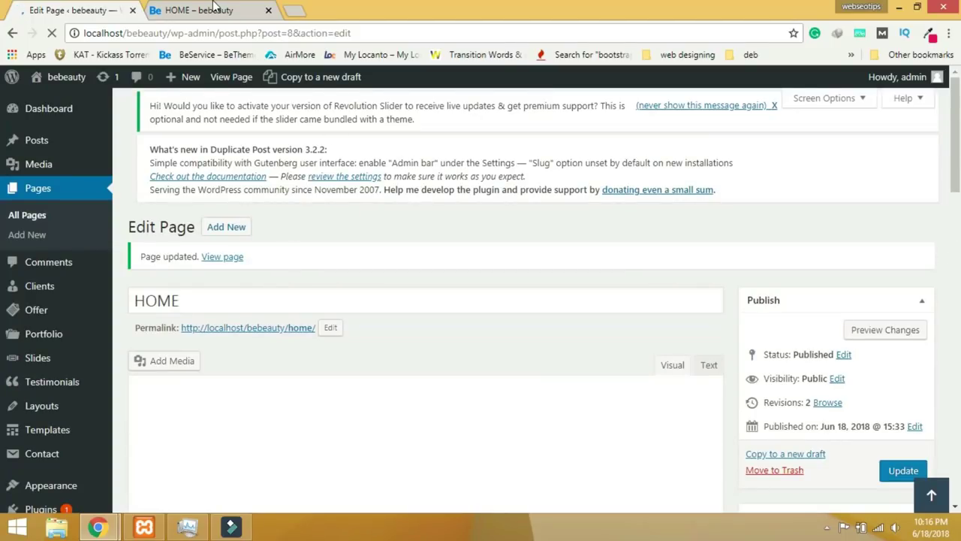
scroll(224, 351, down, 3)
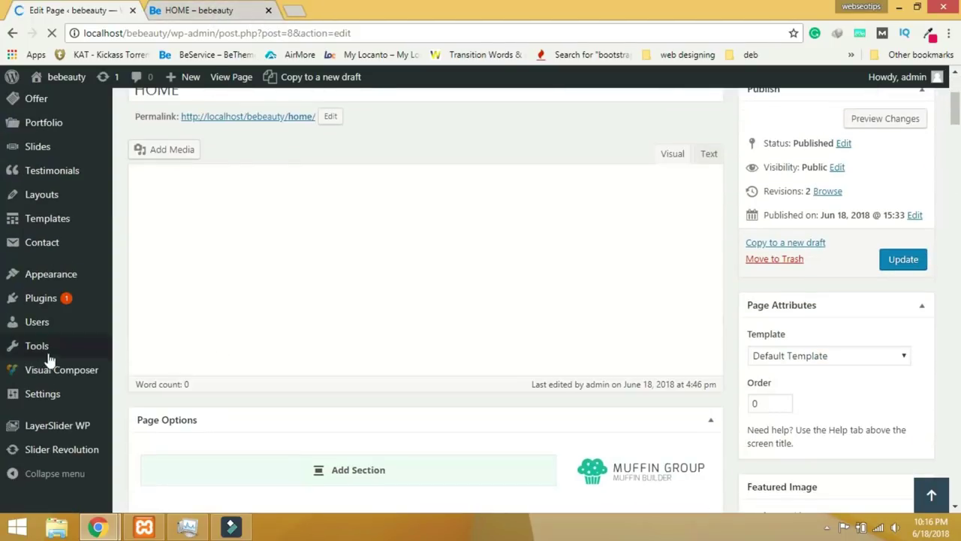
Go to Appearance > BeTheme Options > Custom CSS & JS > CSS.
click(36, 321)
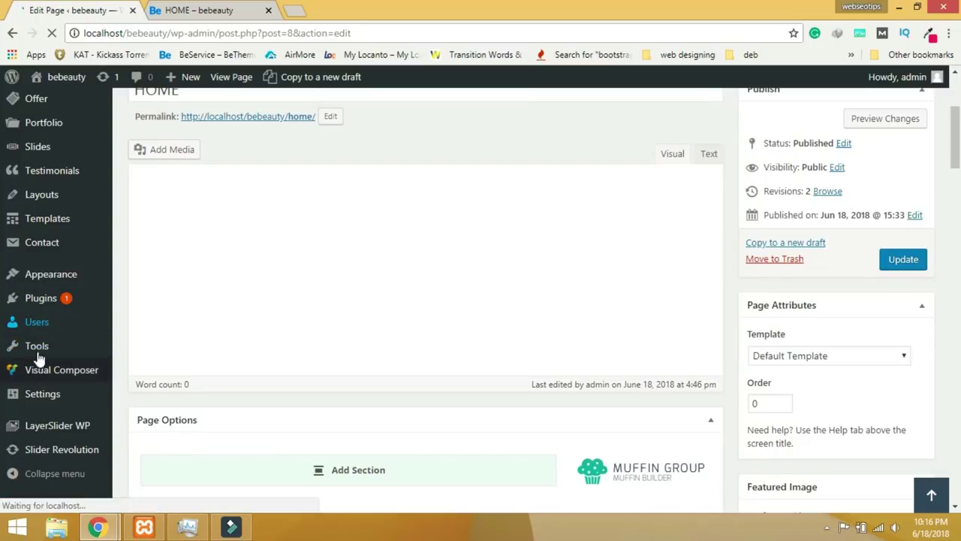
scroll(43, 283, up, 3)
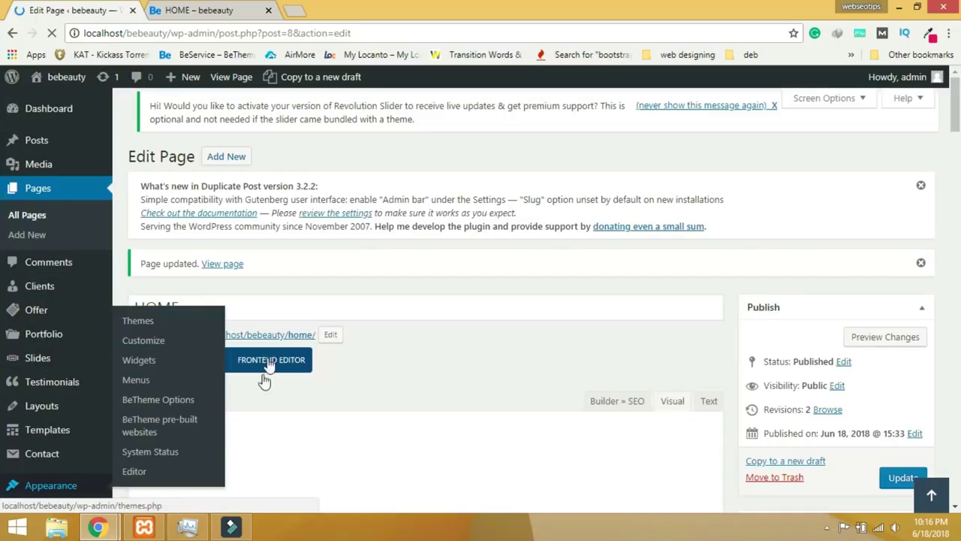
scroll(22, 358, down, 3)
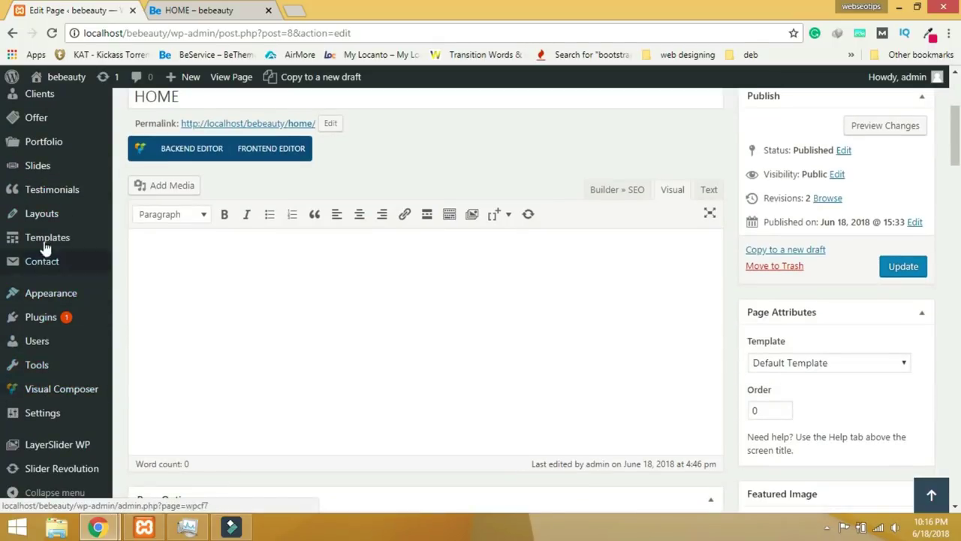
mouse_move(65, 297)
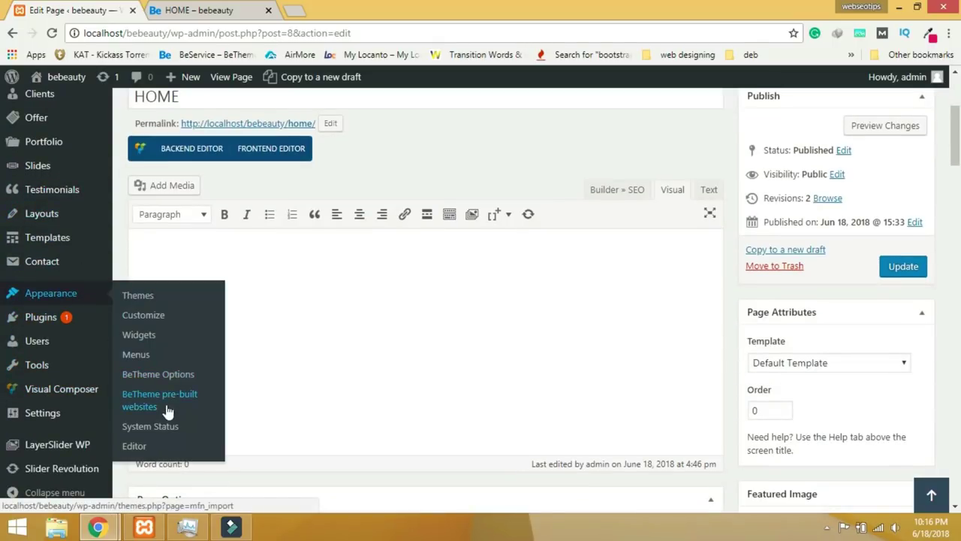
click(160, 378)
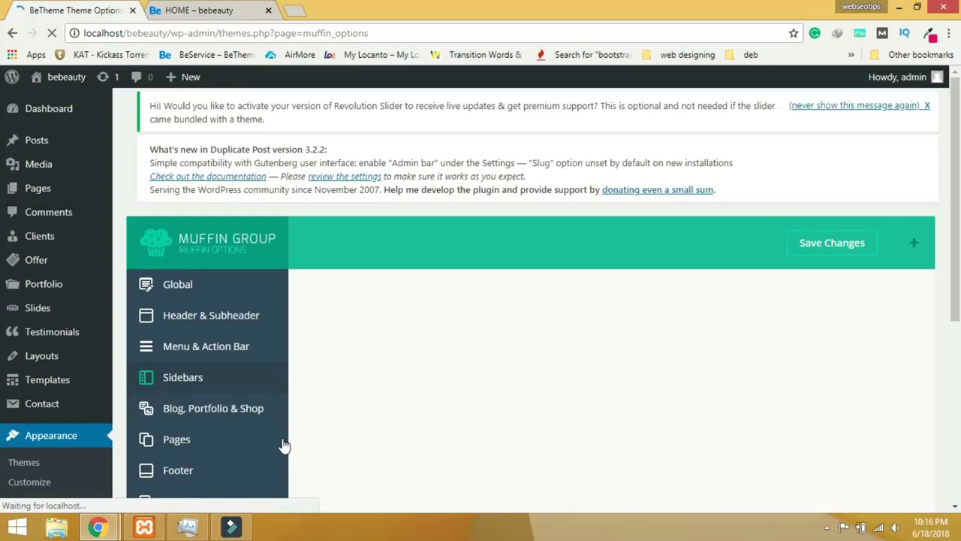
scroll(268, 435, down, 5)
click(162, 392)
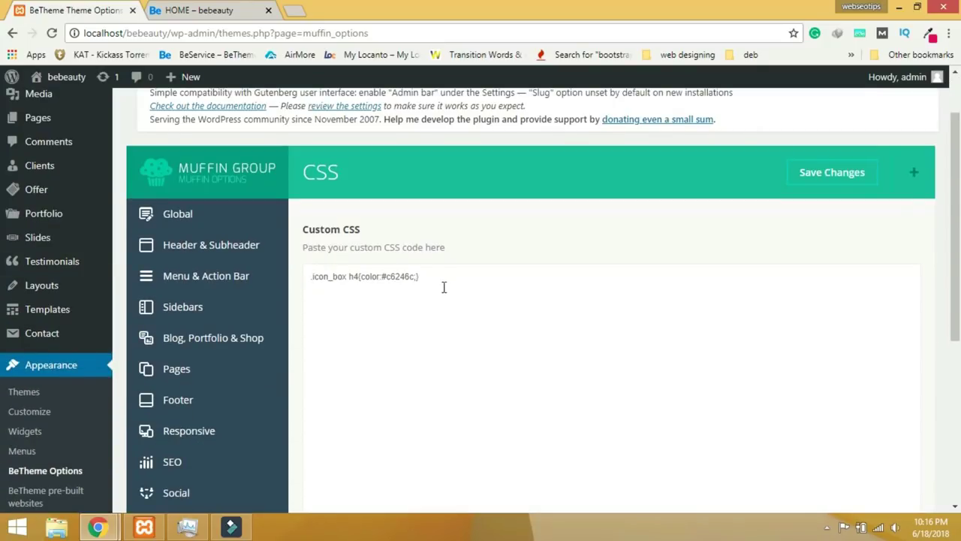
Add an .icon_box .icon_wrapper rule colouring icons #d0256e below the heading rule and save.
click(442, 278)
key(Return)
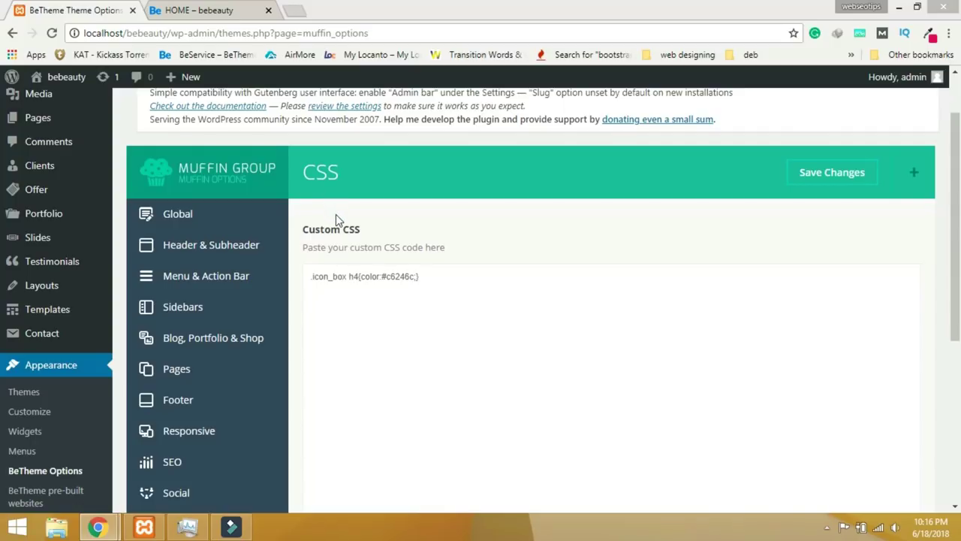
click(316, 285)
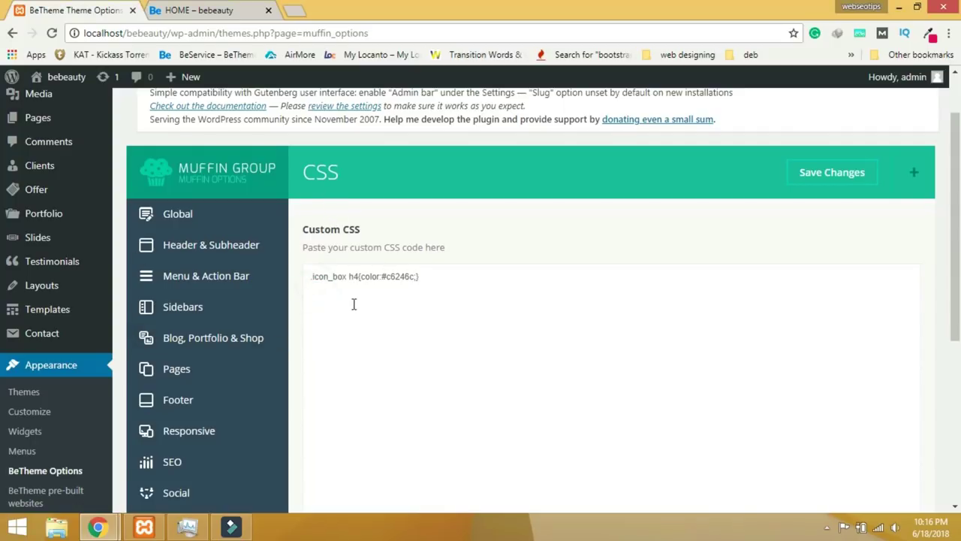
text(.icon_box .icon_wrapper, .icon_box a .icon_wrapper, .style-simple .icon_box:hover .icon_wrapper {   color: #d0256e; })
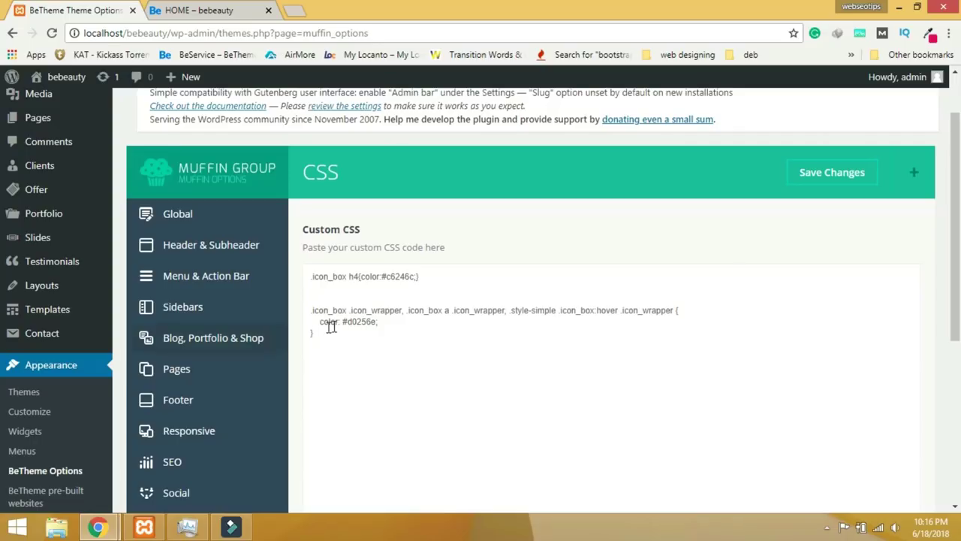
click(815, 184)
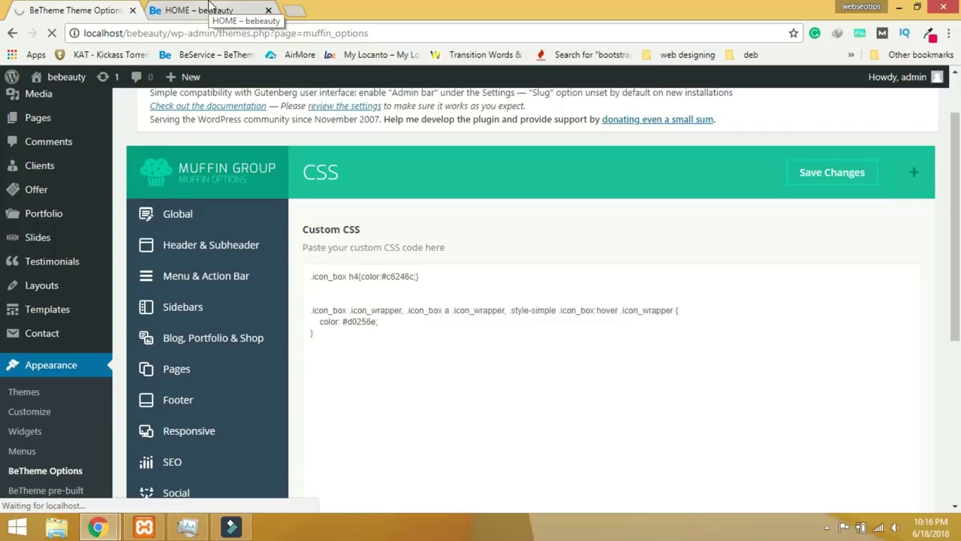
Reload the HOME – bebeauty preview and scroll to the heart, feather and camera icons.
click(209, 7)
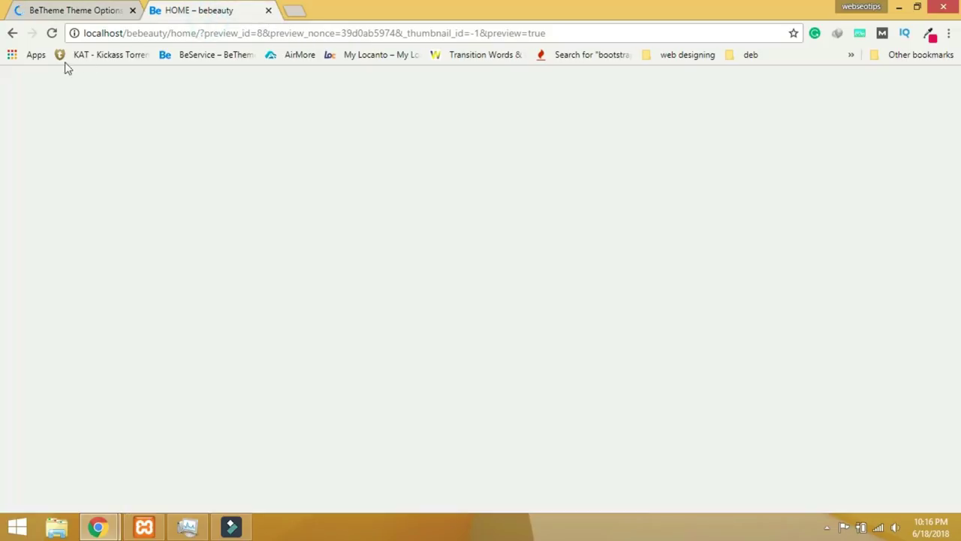
click(50, 35)
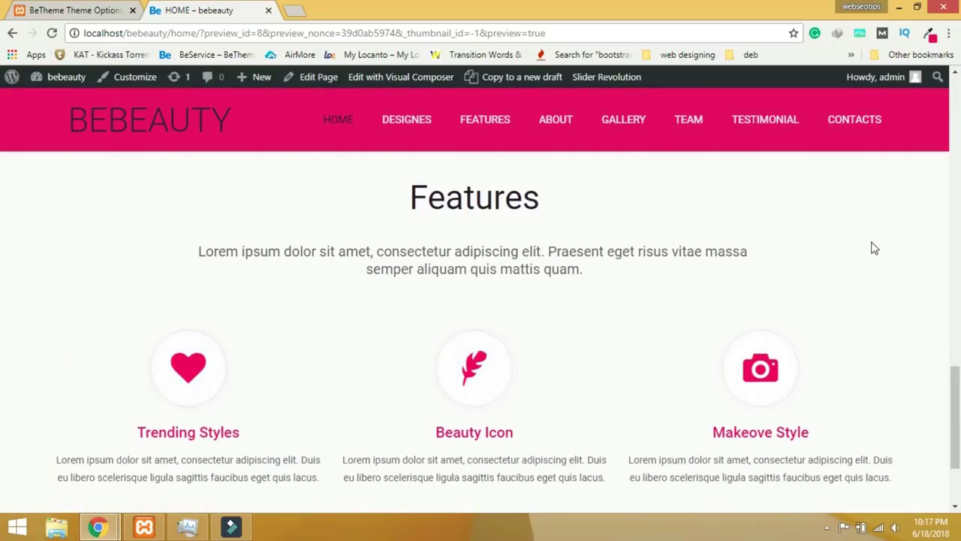
scroll(873, 247, down, 2)
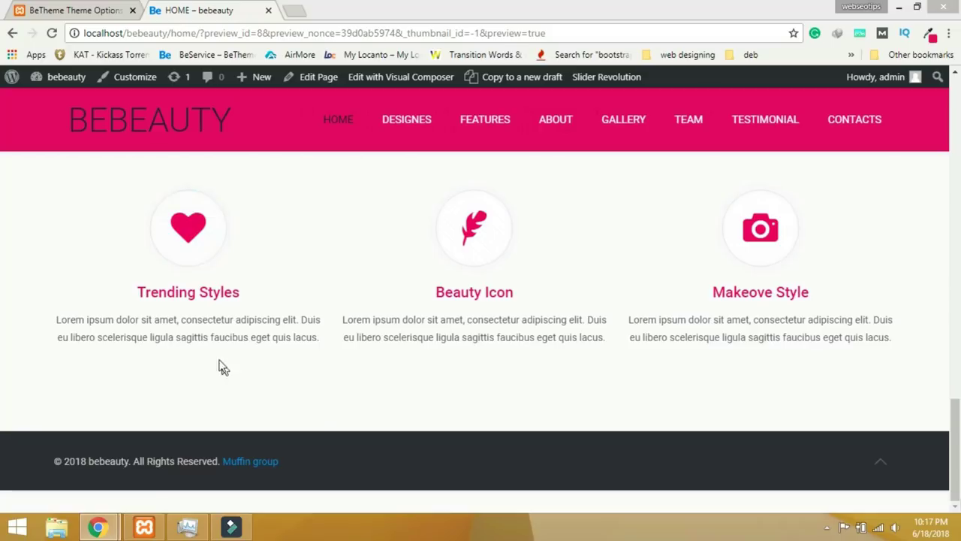
Reopen the HOME page from Pages and scroll to the empty section below Features.
click(75, 10)
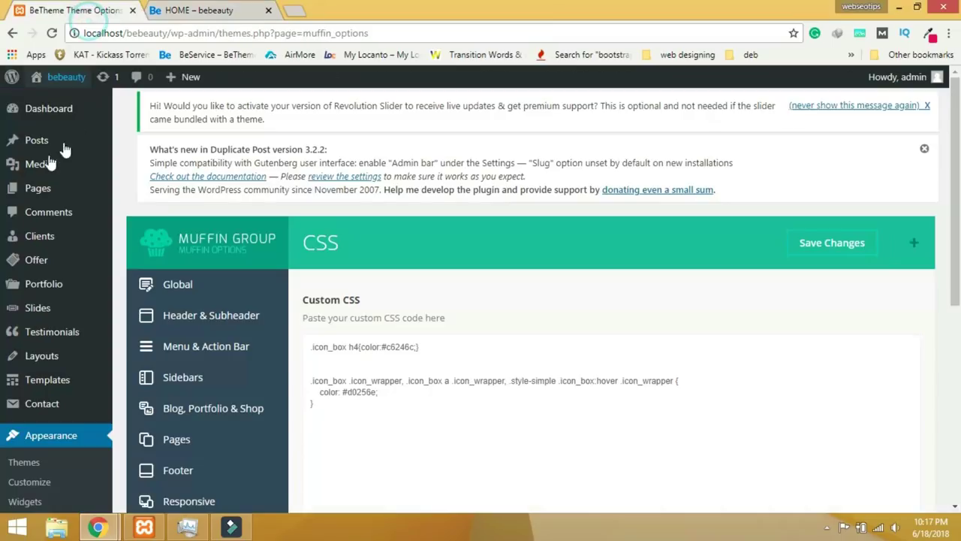
click(44, 189)
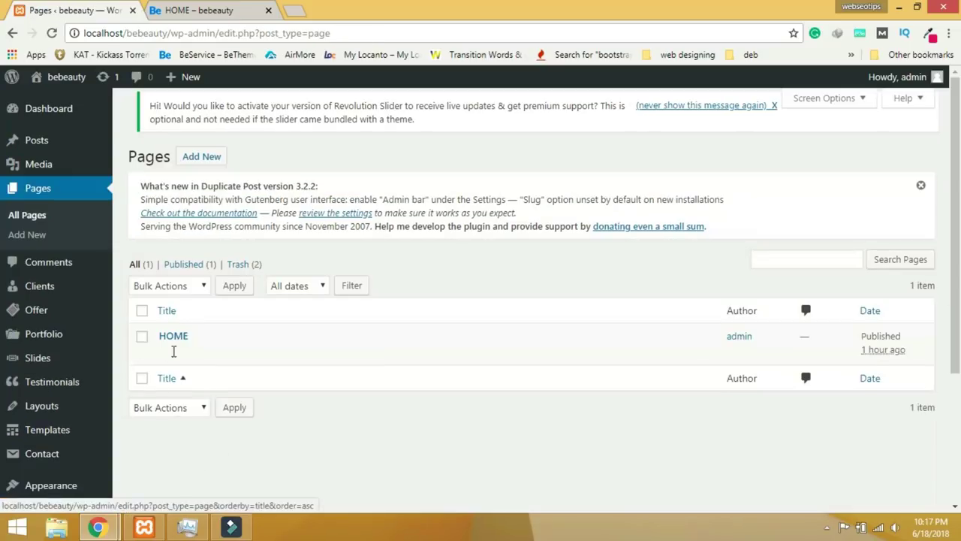
click(174, 335)
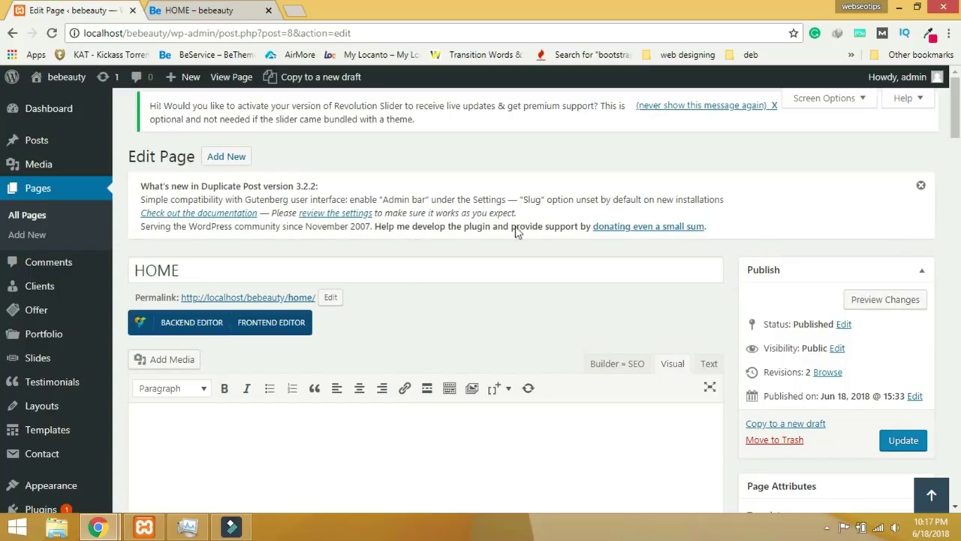
scroll(449, 330, down, 4)
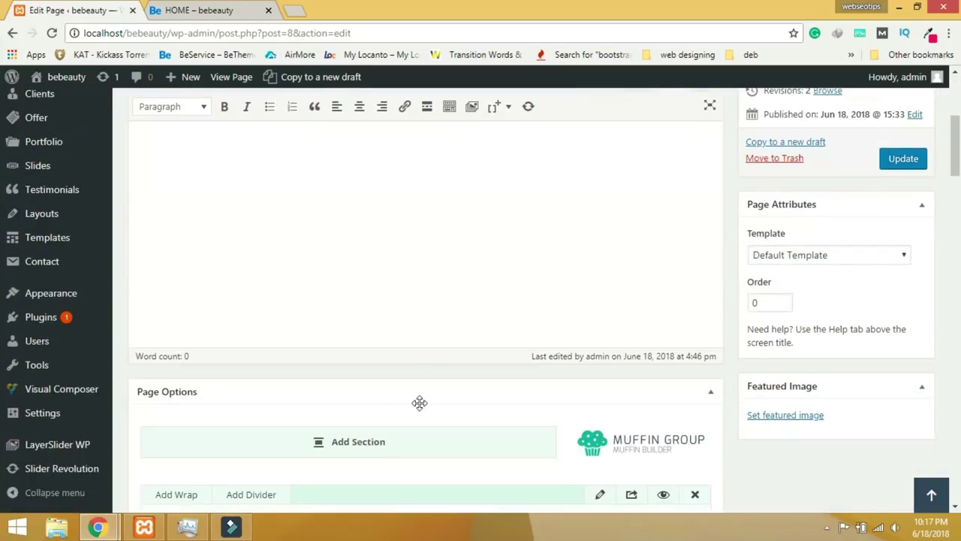
scroll(418, 401, down, 2)
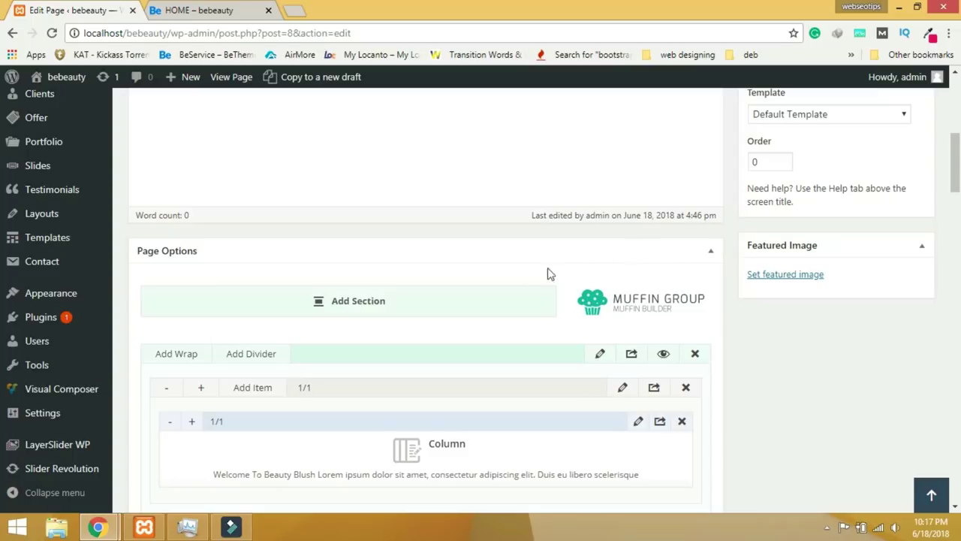
scroll(526, 277, up, 3)
scroll(526, 277, down, 5)
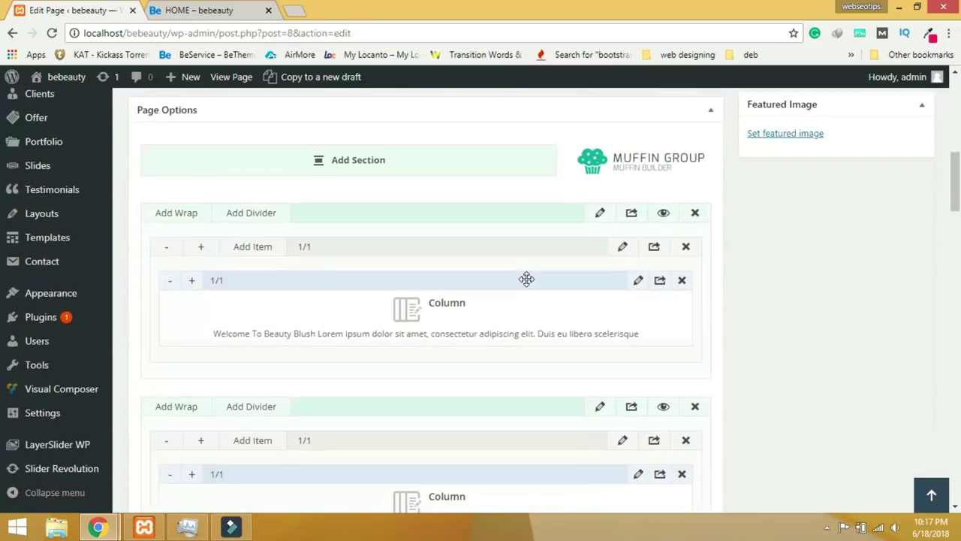
scroll(527, 279, down, 4)
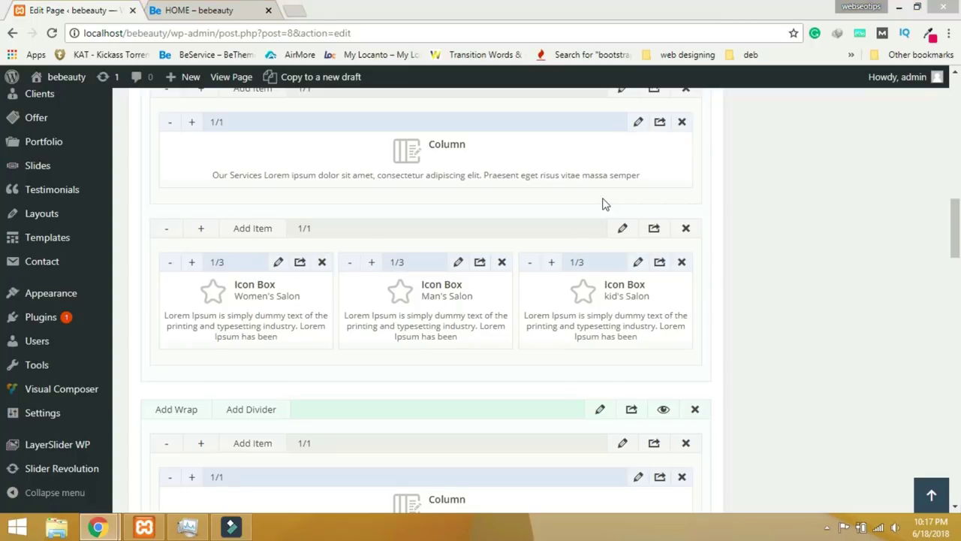
scroll(424, 345, down, 8)
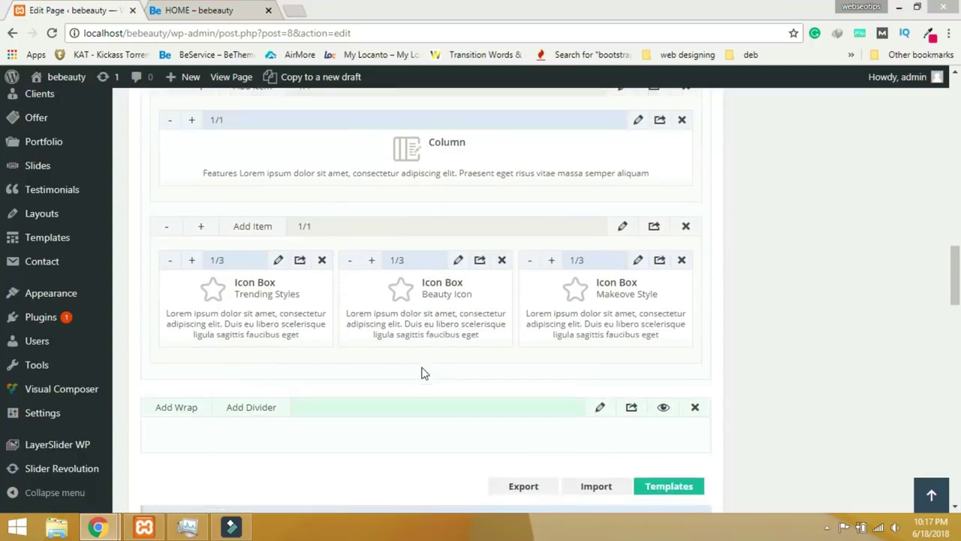
scroll(526, 333, up, 4)
Make the new empty section full width in its settings.
click(605, 276)
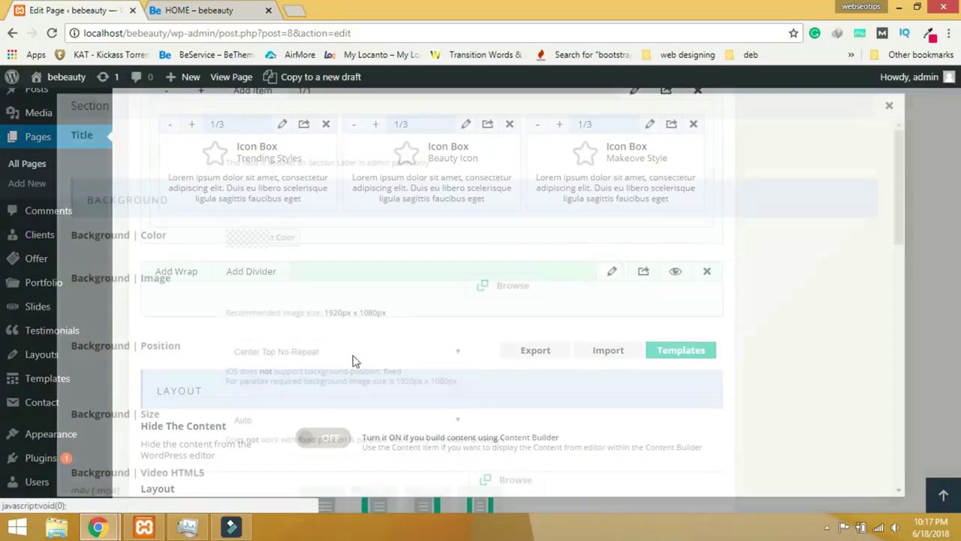
scroll(297, 356, down, 6)
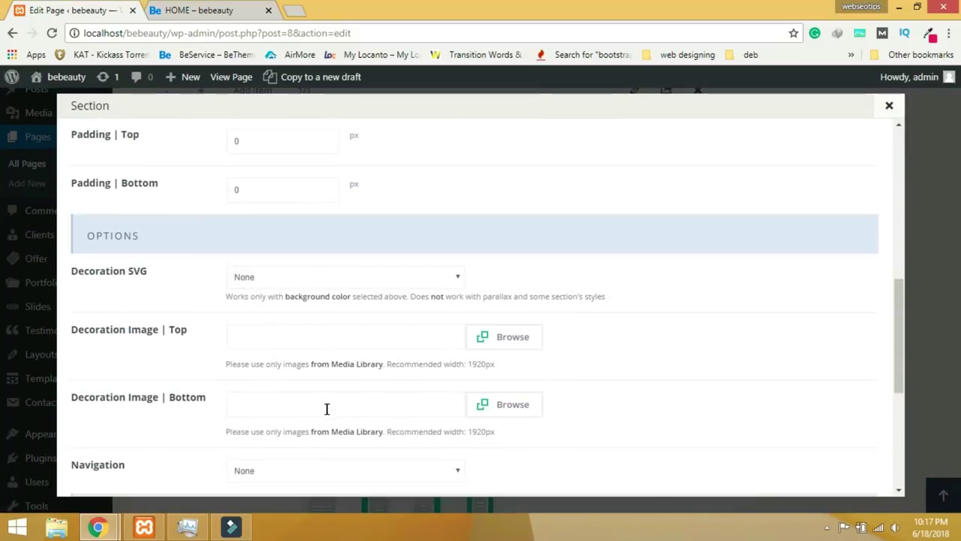
scroll(360, 357, down, 3)
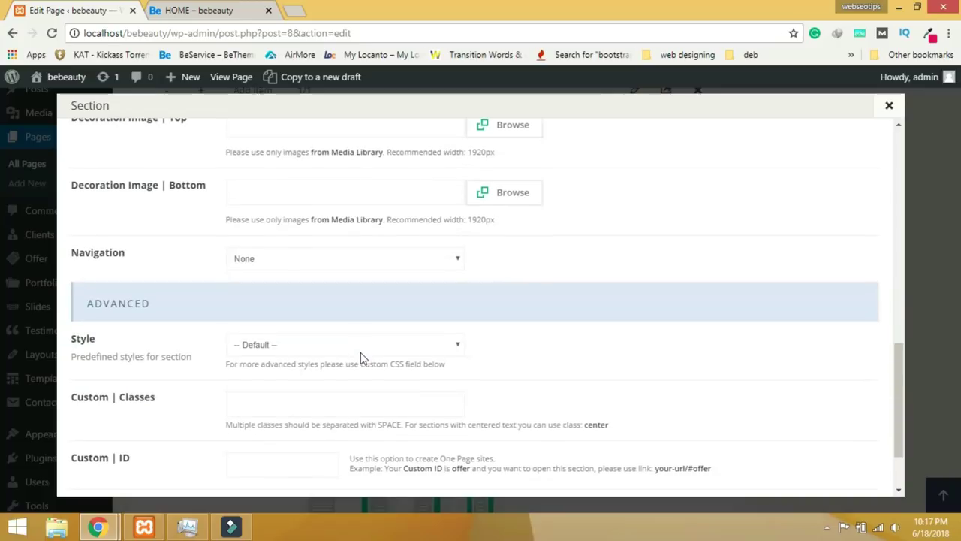
click(318, 347)
click(292, 448)
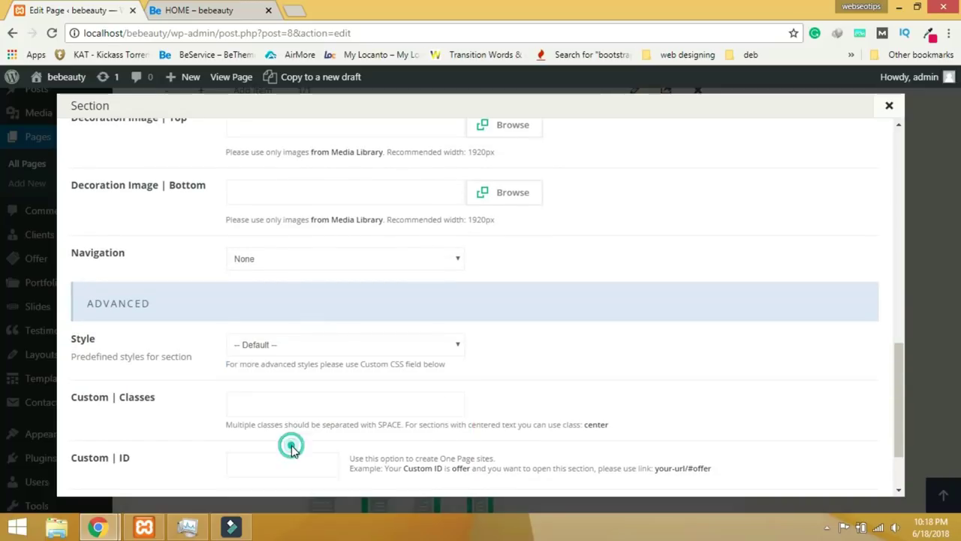
Set the rose photo as the section background with size Cover, and save the settings.
scroll(528, 384, up, 4)
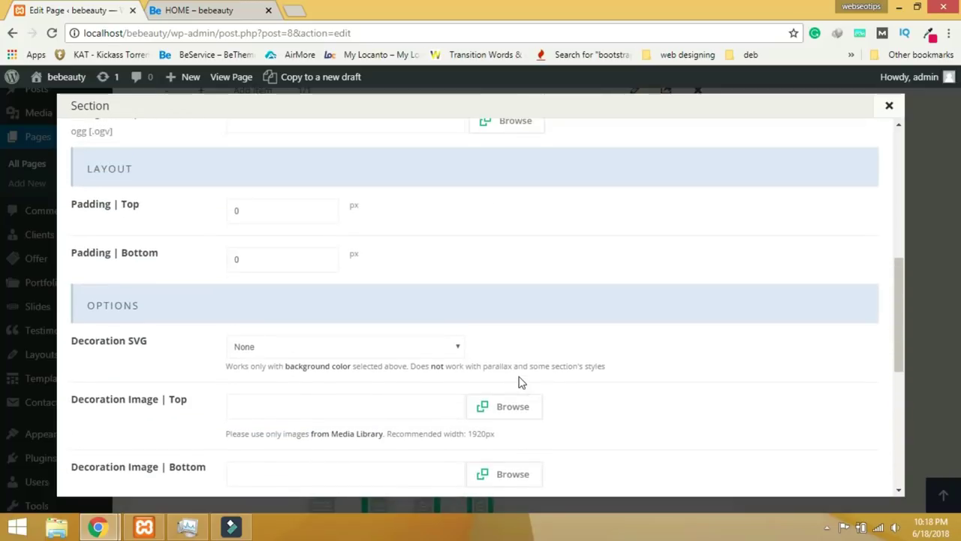
scroll(522, 383, up, 2)
scroll(393, 330, up, 3)
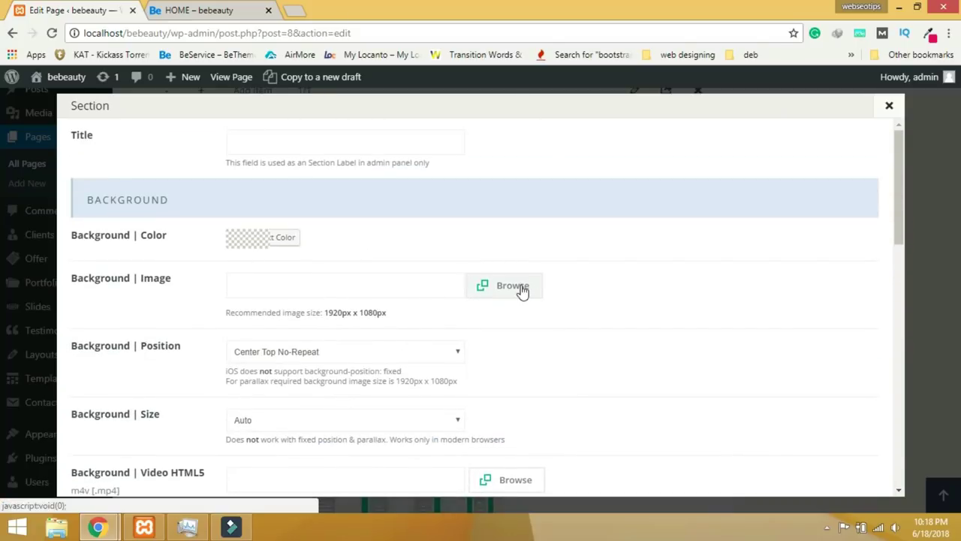
click(513, 286)
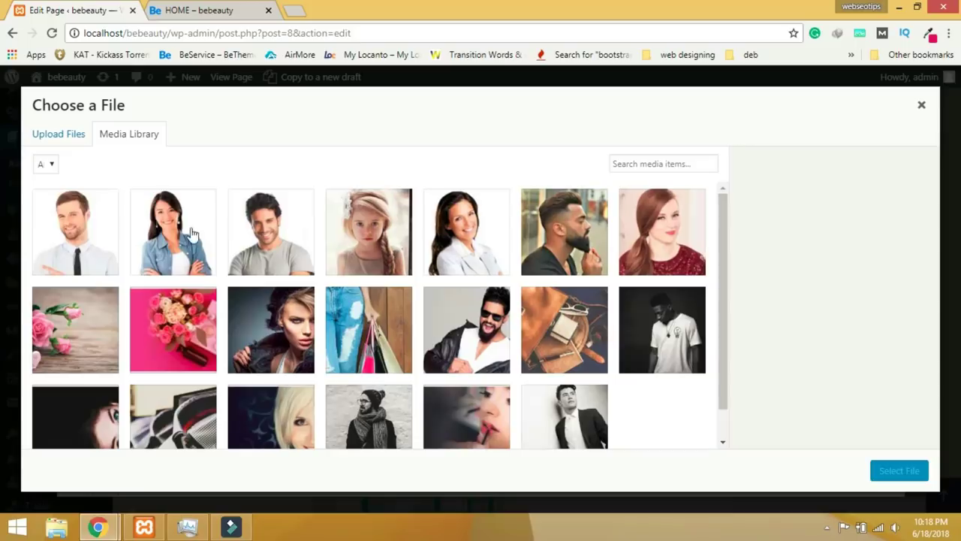
click(95, 338)
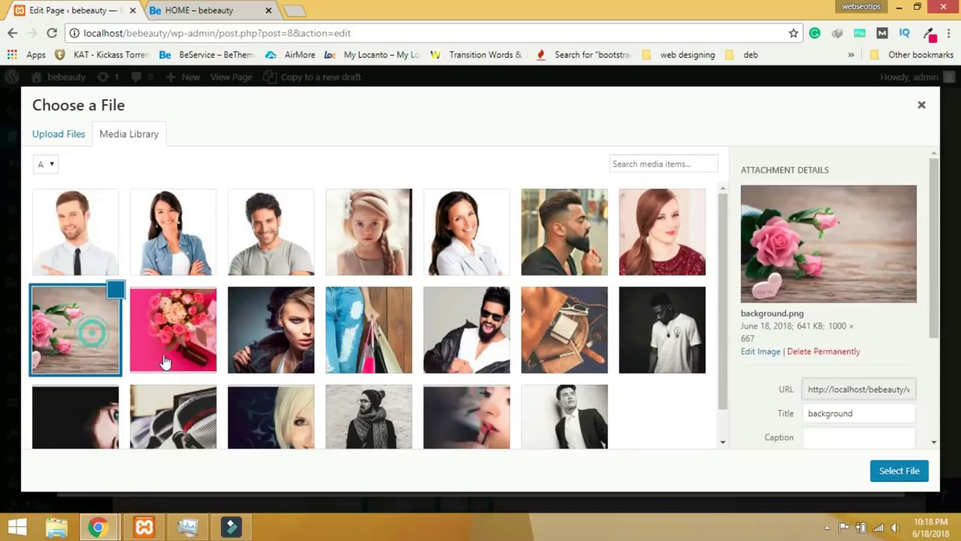
click(893, 471)
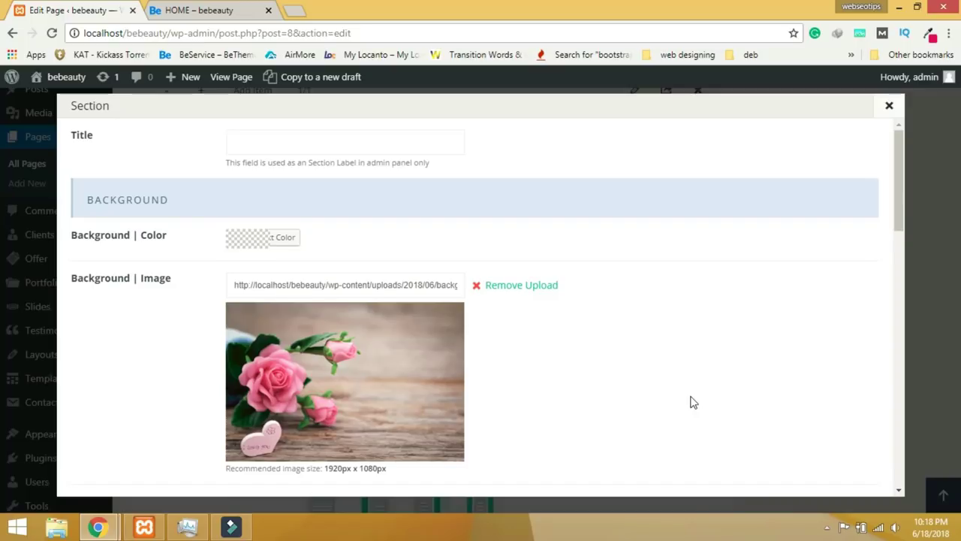
scroll(692, 401, down, 1)
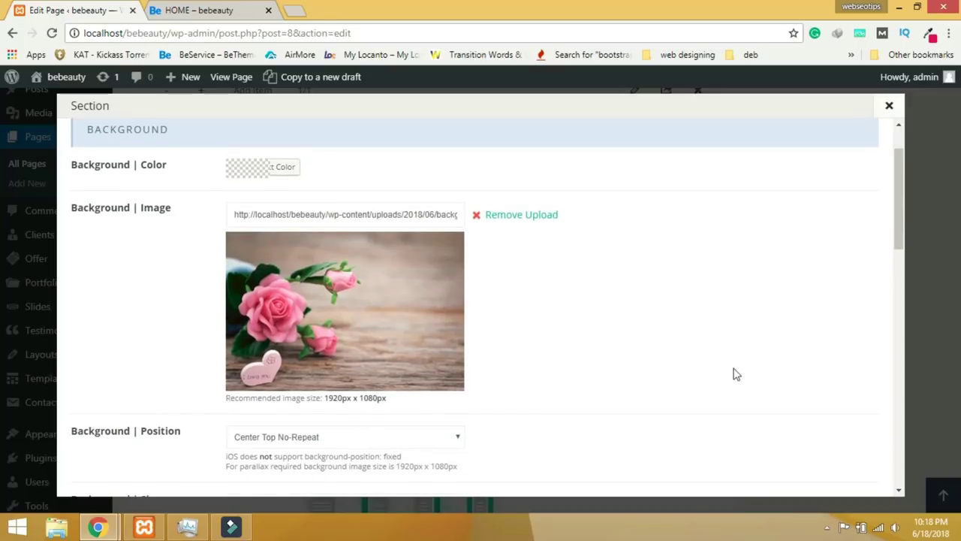
scroll(740, 379, down, 2)
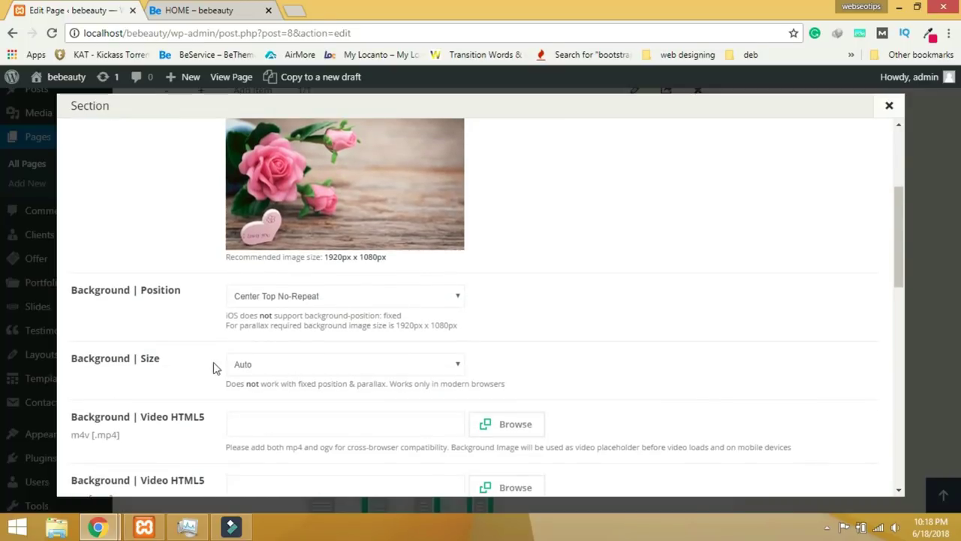
click(247, 365)
click(250, 401)
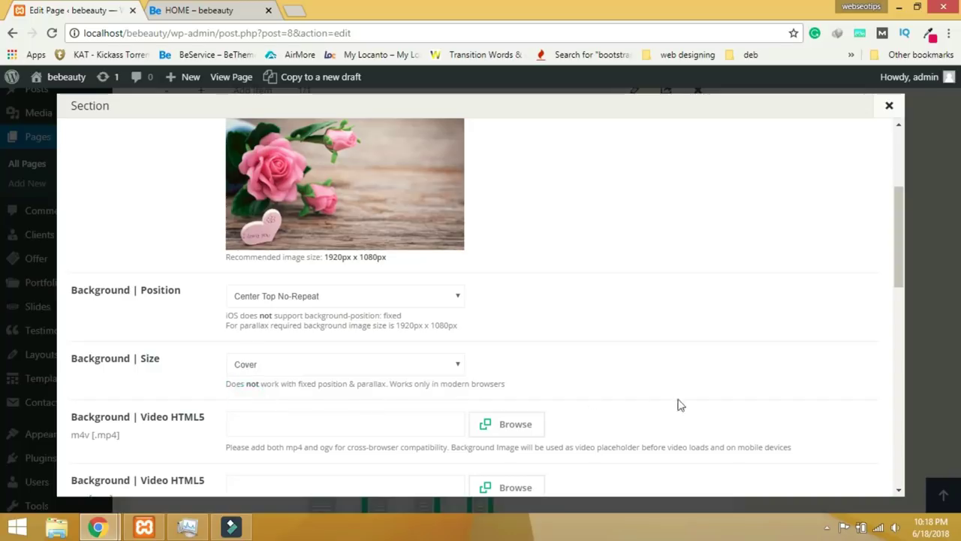
scroll(787, 455, down, 10)
click(806, 473)
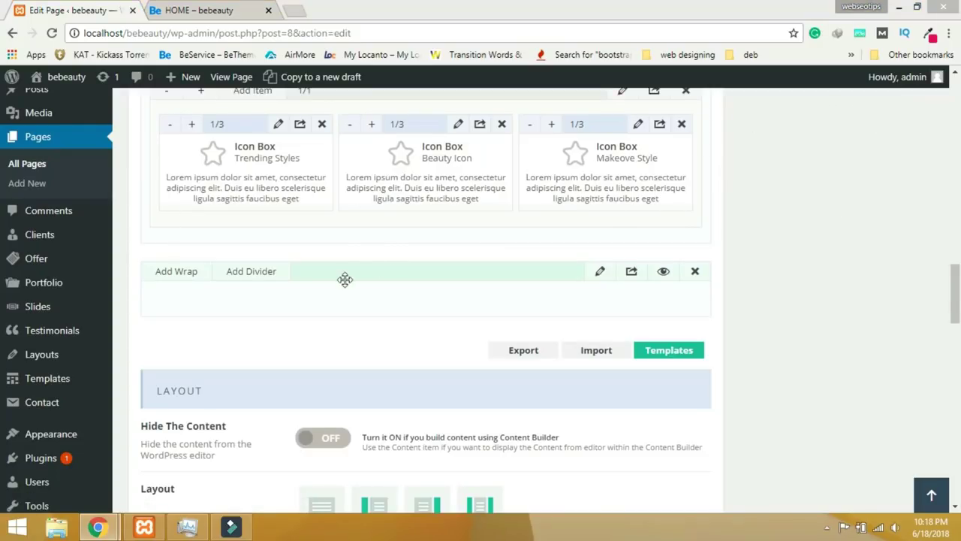
Add a 1/2-width wrap to the empty section and duplicate it beside itself.
click(188, 277)
click(166, 306)
click(167, 306)
click(167, 306)
click(167, 306)
click(167, 306)
click(167, 307)
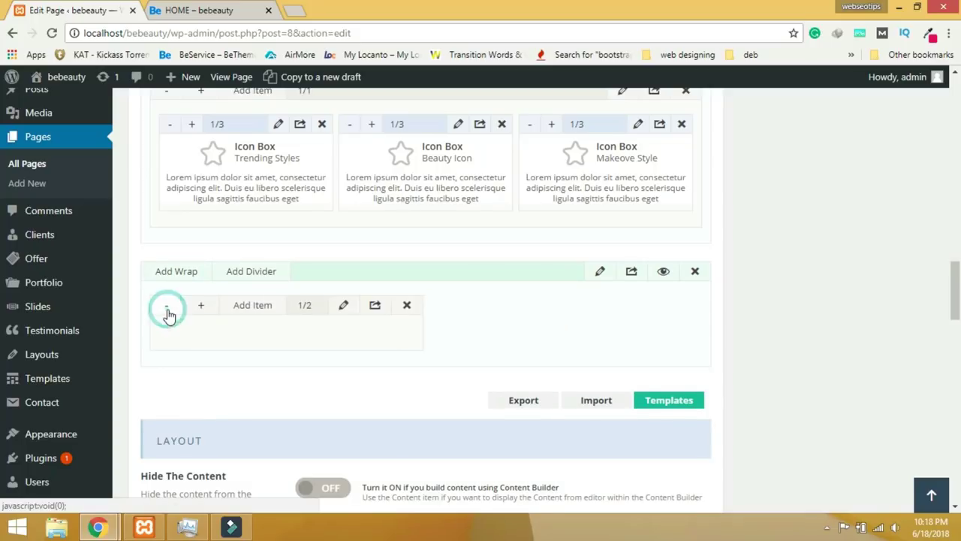
click(166, 306)
click(201, 306)
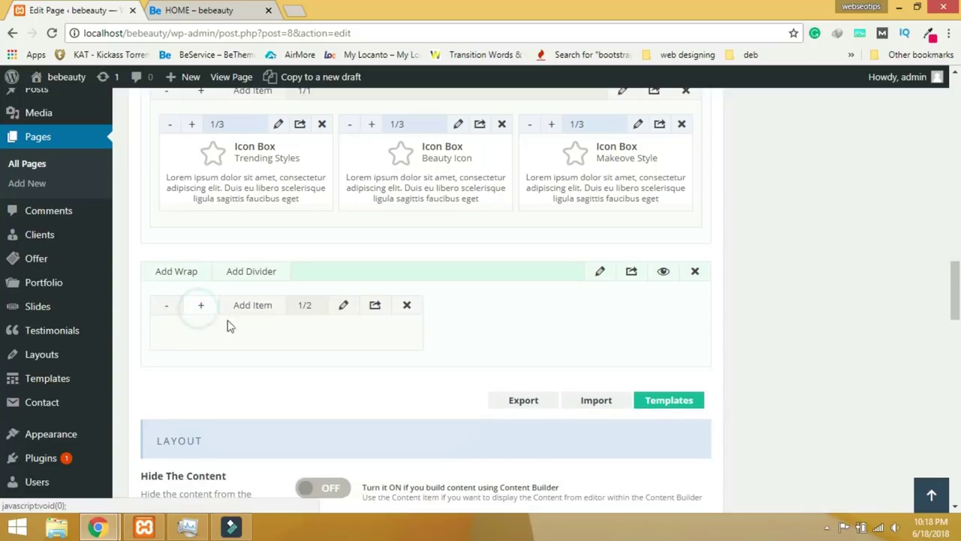
click(374, 307)
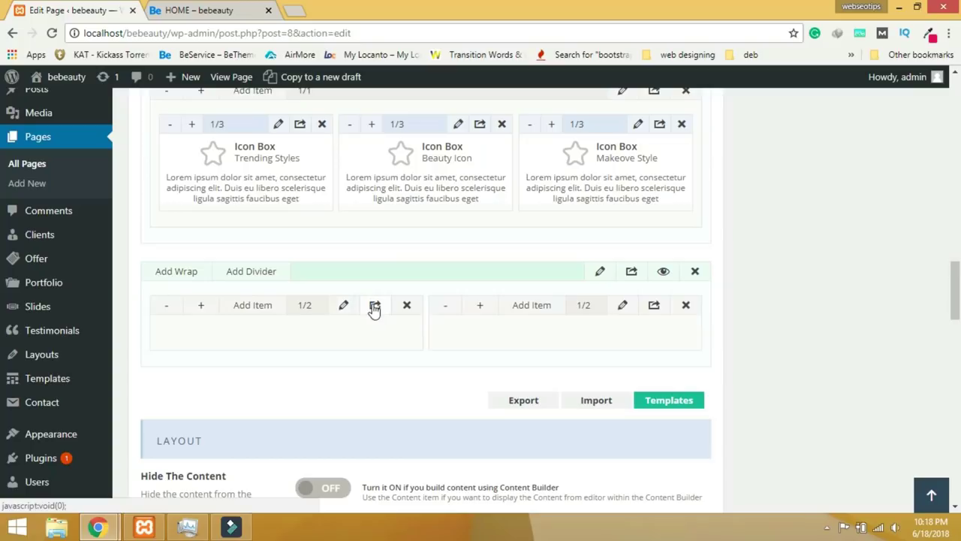
Add a Placeholder item to the left wrap, widened to fill the wrap.
click(254, 308)
click(133, 186)
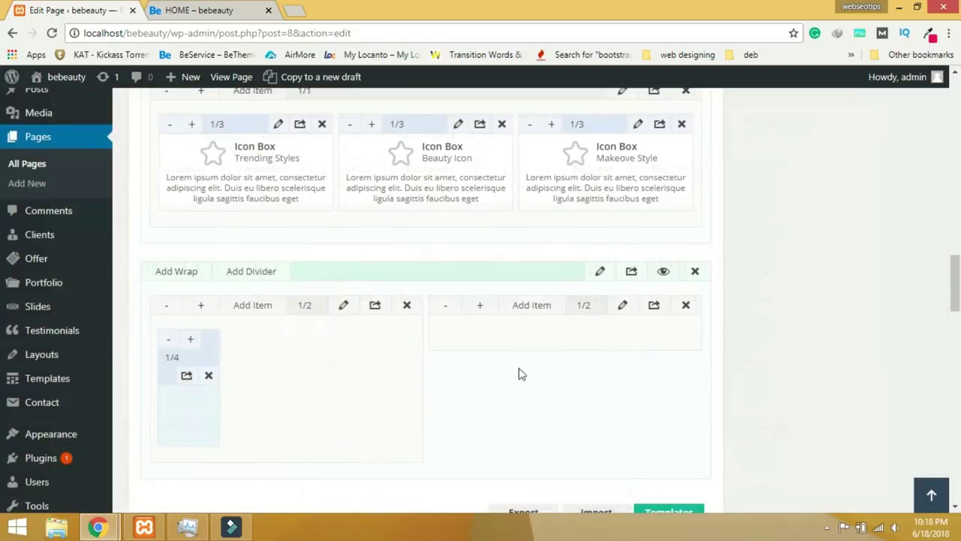
click(190, 338)
click(190, 339)
click(190, 339)
click(190, 338)
click(190, 339)
click(190, 339)
click(190, 338)
click(190, 339)
click(190, 339)
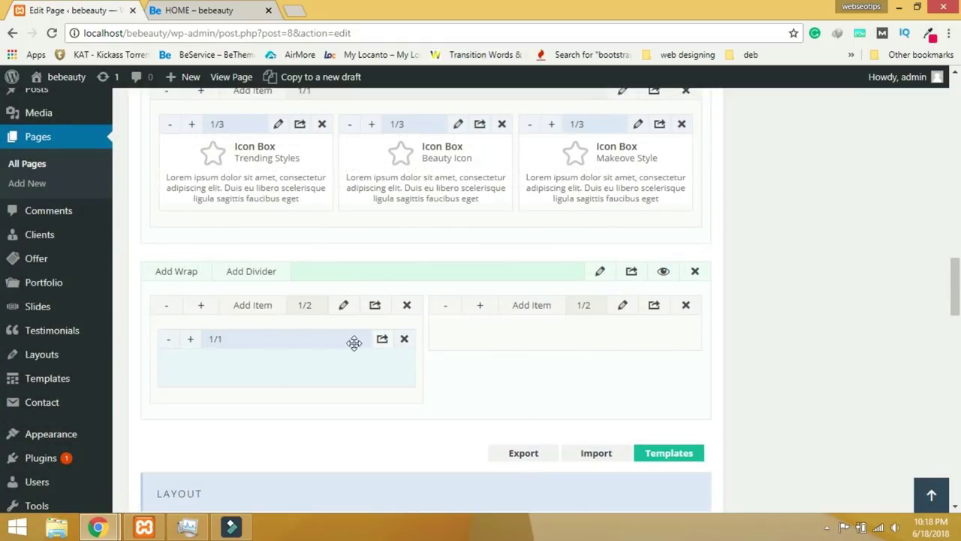
Add a full-width Column item to the right wrap and open its settings.
click(524, 308)
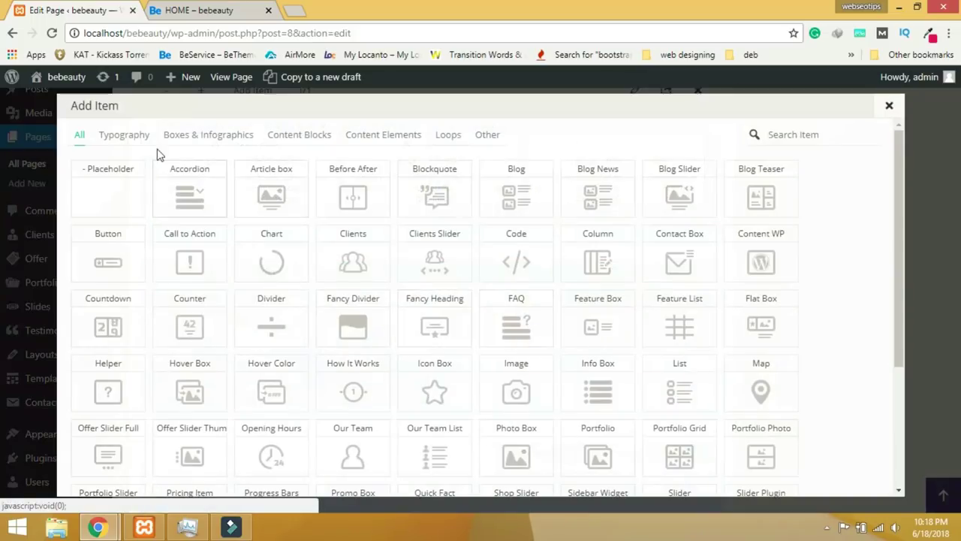
click(127, 136)
click(289, 198)
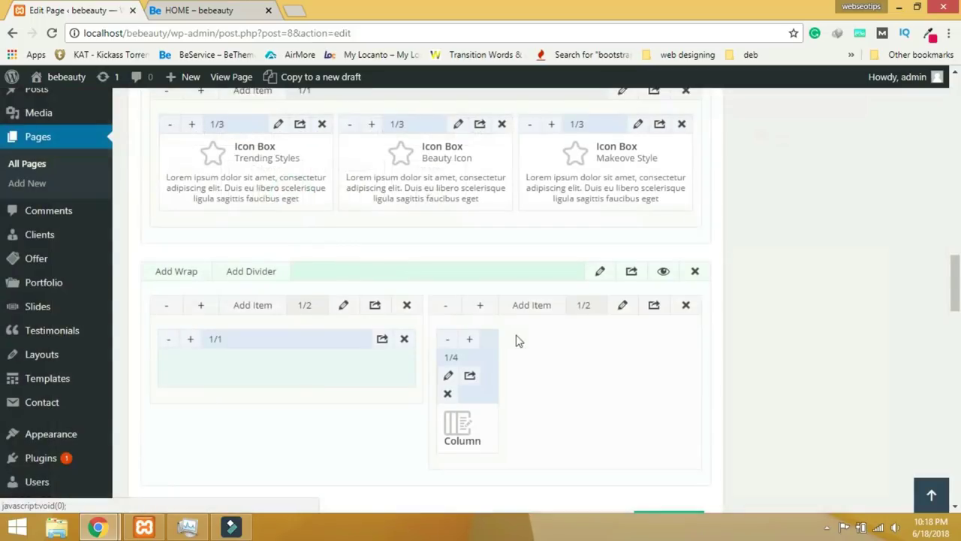
click(470, 339)
click(470, 339)
click(470, 340)
click(470, 340)
click(470, 340)
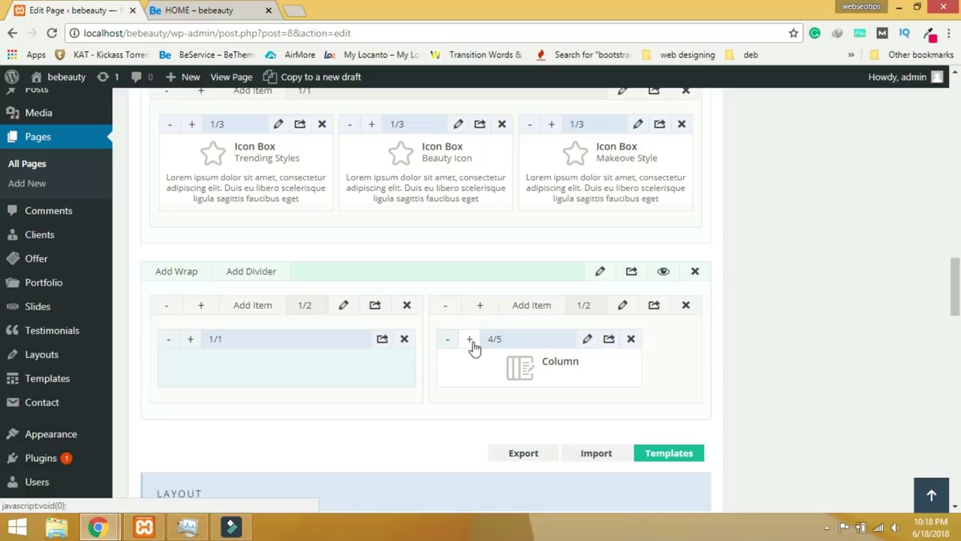
click(470, 339)
click(471, 339)
click(640, 339)
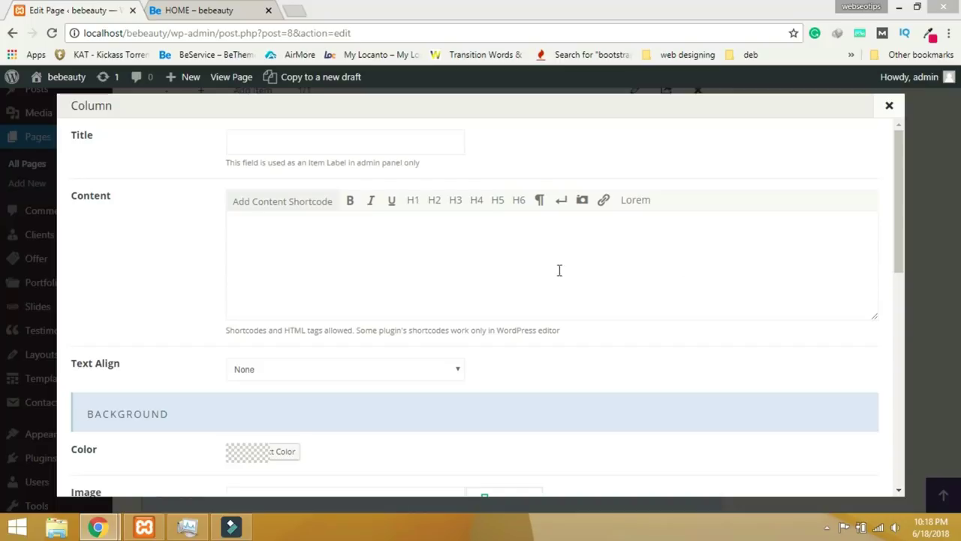
Write an H1 'About Us' heading, a line break, and begin a <p style="font-size:18px"> tag.
click(267, 225)
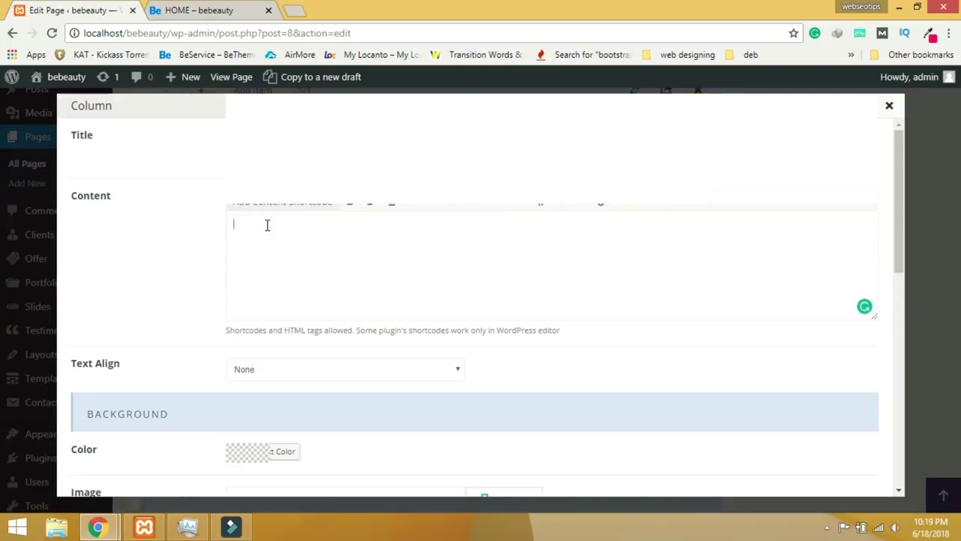
click(412, 200)
click(256, 223)
click(254, 223)
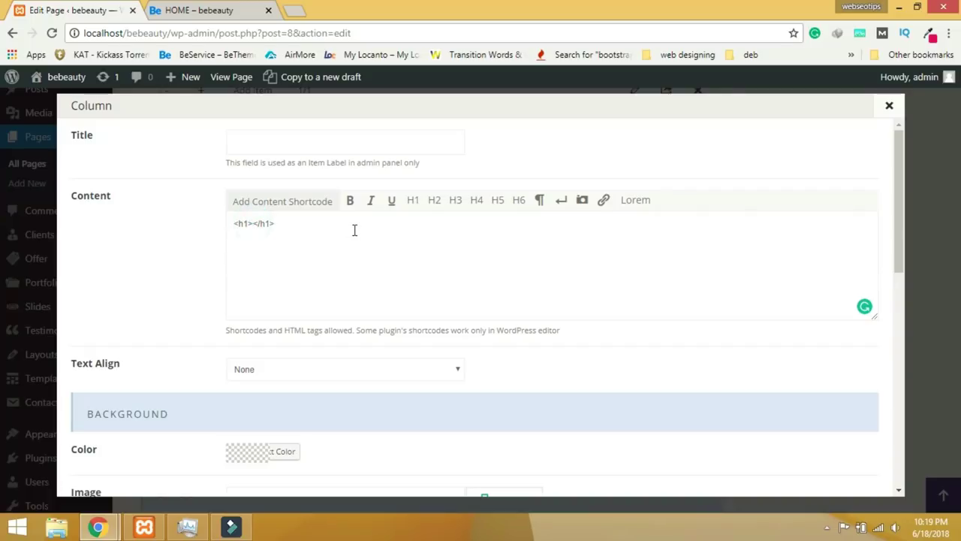
text(About Us)
click(354, 229)
click(560, 201)
text(<p s)
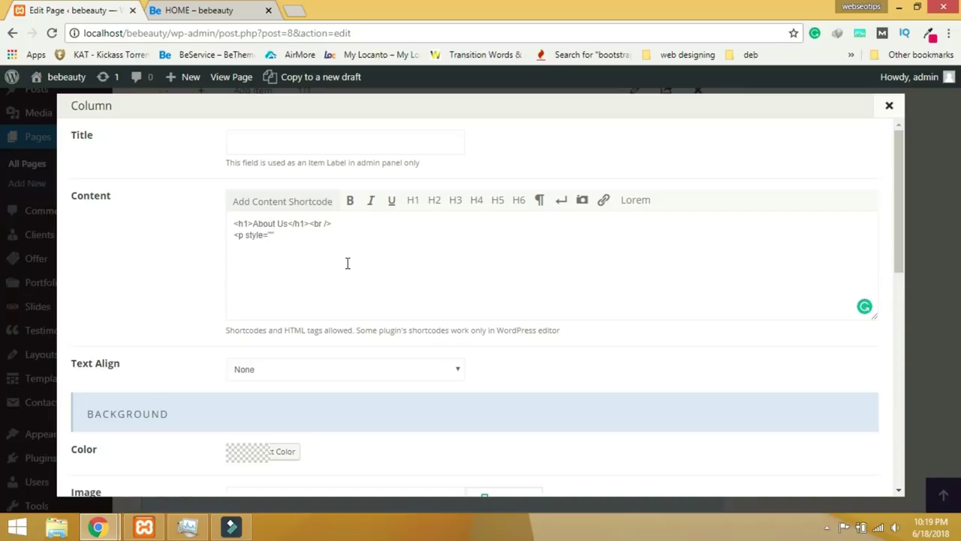
text(tyle=""font-size)
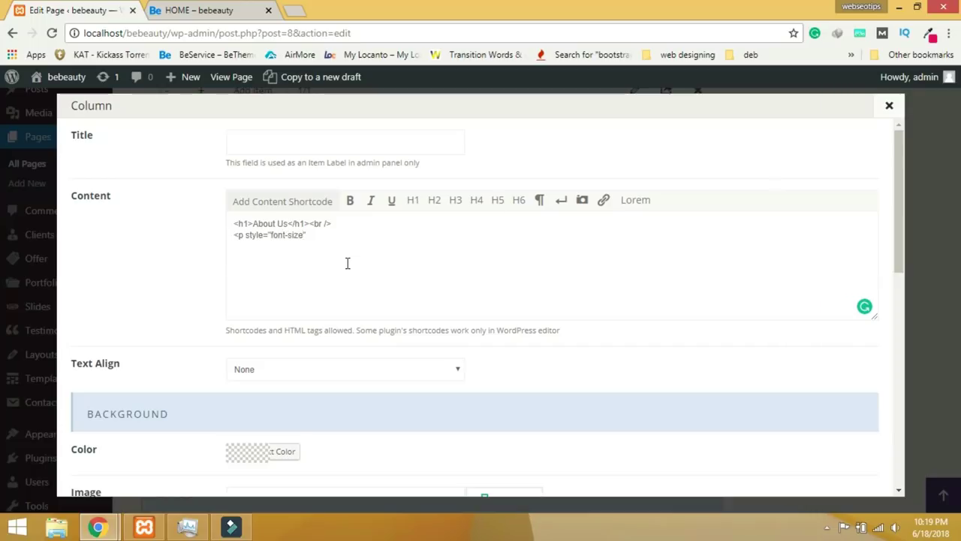
text(:)
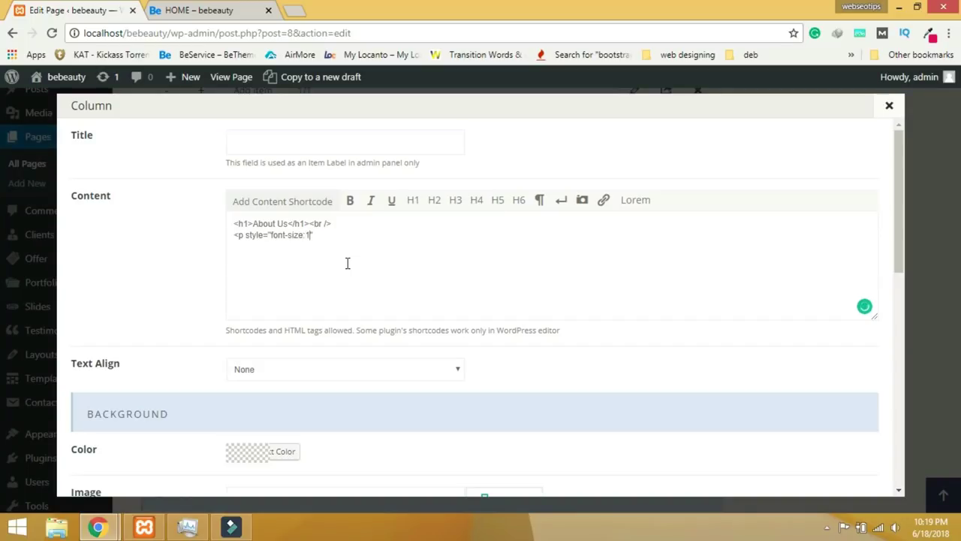
text(18px")
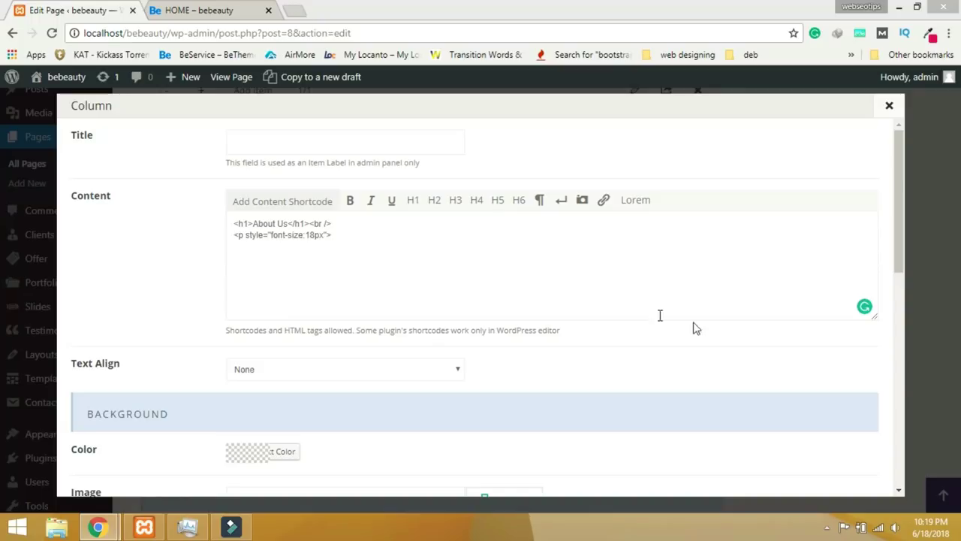
Paste two Lorem ipsum passages into the paragraph, each followed by a line break.
click(357, 235)
text(Lorem ipsum dolor sit amet, consectetur adipisicing elit, sed do eiusmod tempor incididunt ut labore et dolore magna aliqua. Ut enim ad minim veniam.Lorem ipsum dolor sit amet, consectetur adipiscing elit. Duis eu libero scelerisque ligula sagittis faucibus eget quis lacus.Lorem ipsum dolor sit amet, consectetur adipiscing elit.Lorem ipsum dolor sit amet, consectetur adipiscing elit)
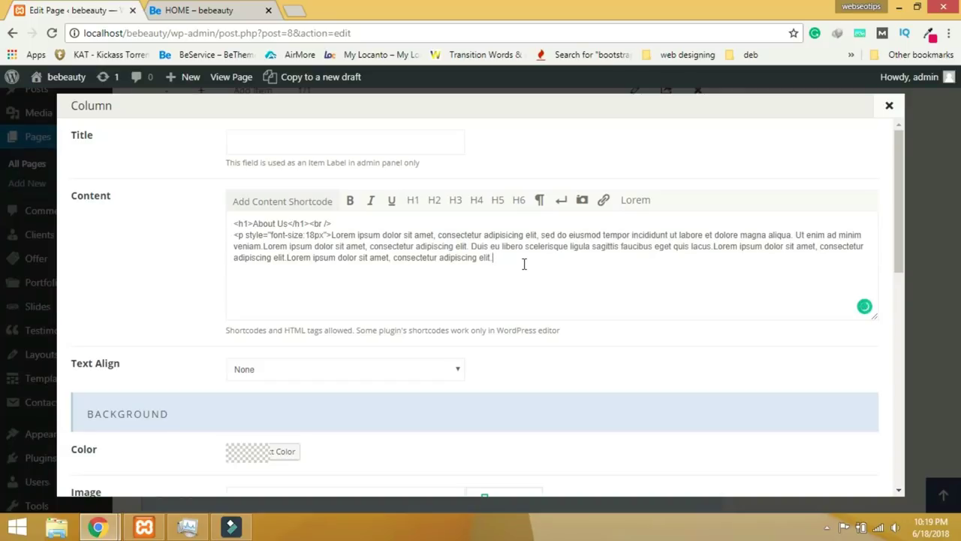
click(561, 200)
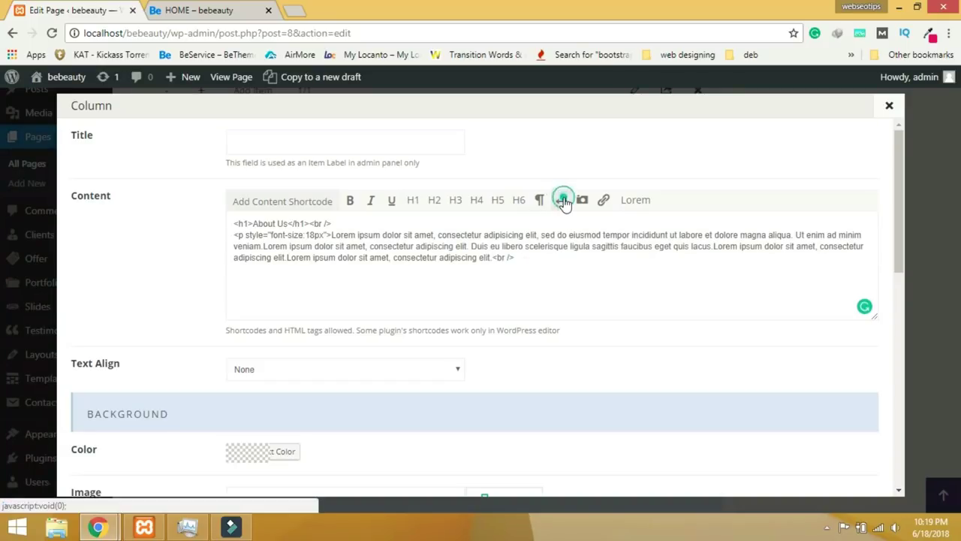
click(243, 271)
click(544, 257)
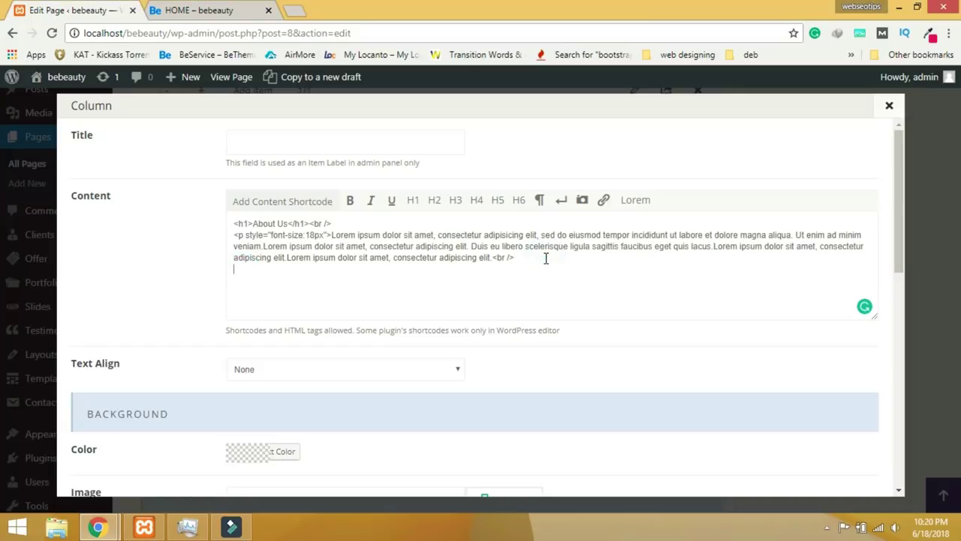
text(Duis eu libero scelerisque ligula sagittis faucibus eget quis lacus.Lorem ipsum dolor sit amet, consectetur adipiscing elit.Lorem ipsum dolor sit amet, consectetur adipiscing elit)
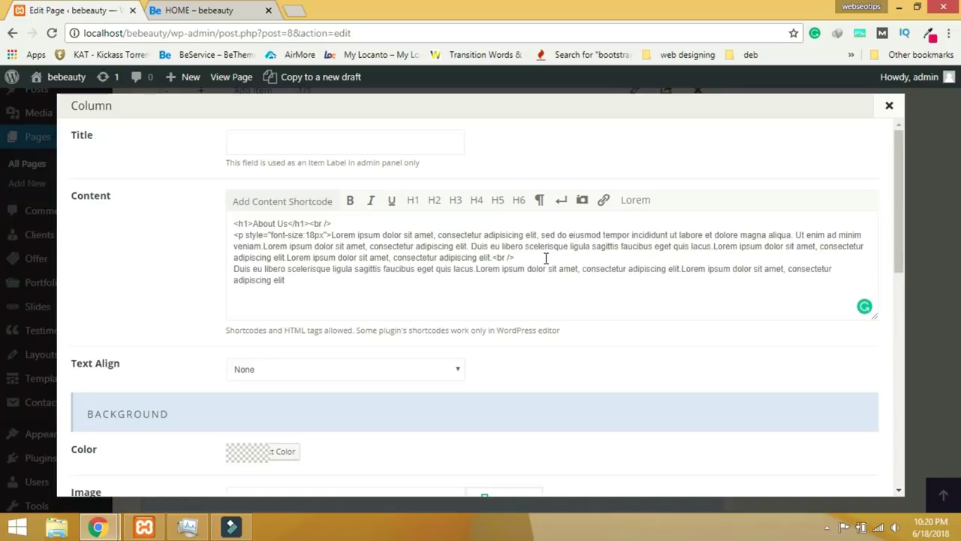
click(564, 204)
click(567, 208)
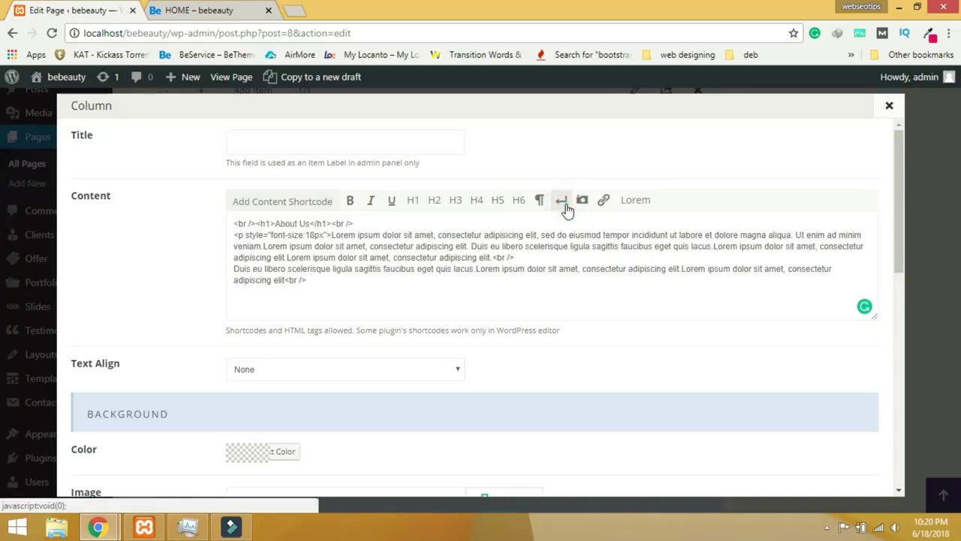
Delete the stray line break before the heading and insert a Button shortcode.
click(256, 223)
key(BackSpace)
key(BackSpace)
key(BackSpace)
key(BackSpace)
key(BackSpace)
key(BackSpace)
click(353, 288)
click(561, 201)
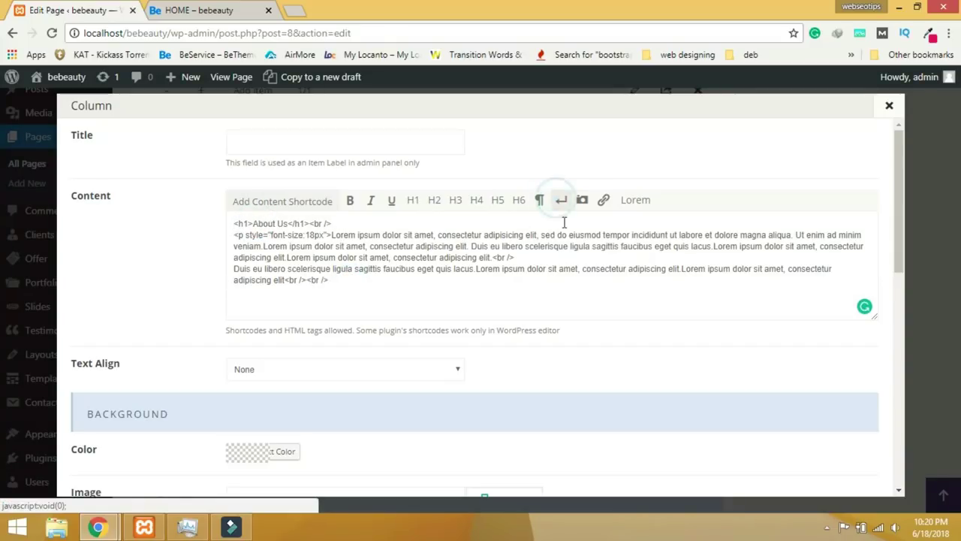
click(282, 203)
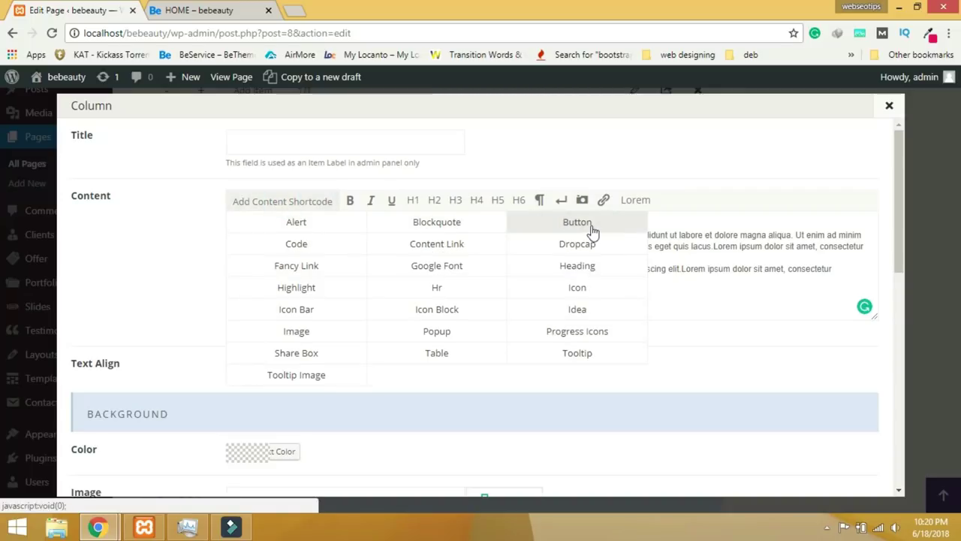
click(591, 228)
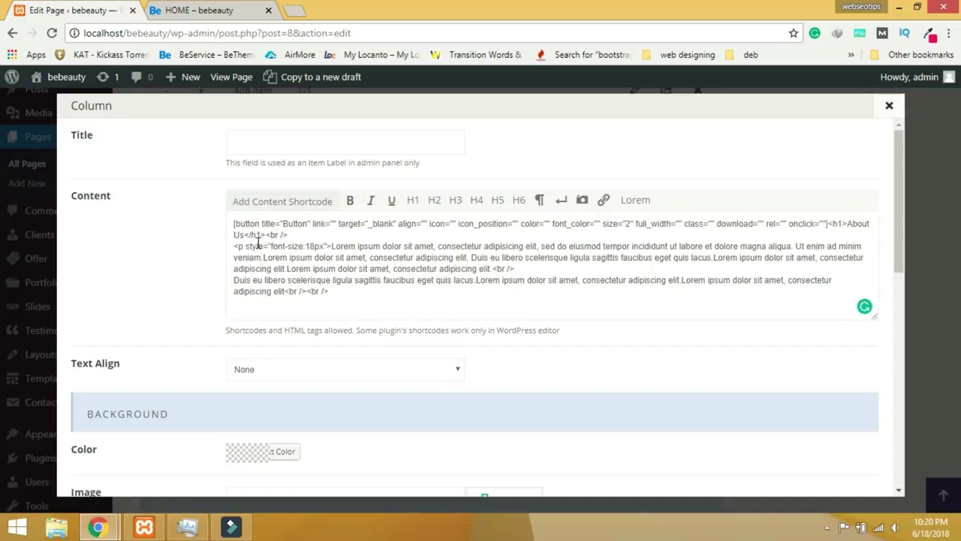
Cut the Button shortcode out from in front of the About Us heading.
drag(244, 235, 226, 227)
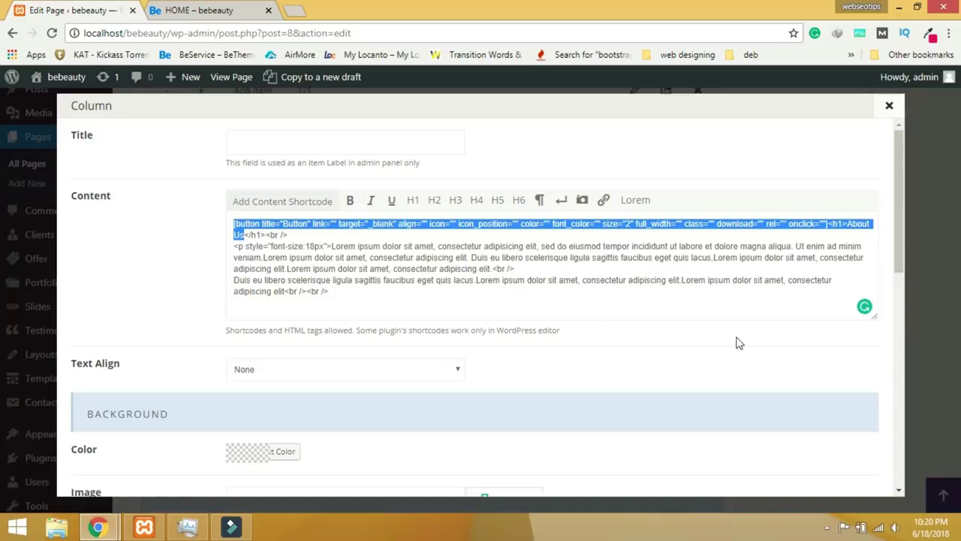
click(838, 238)
click(829, 223)
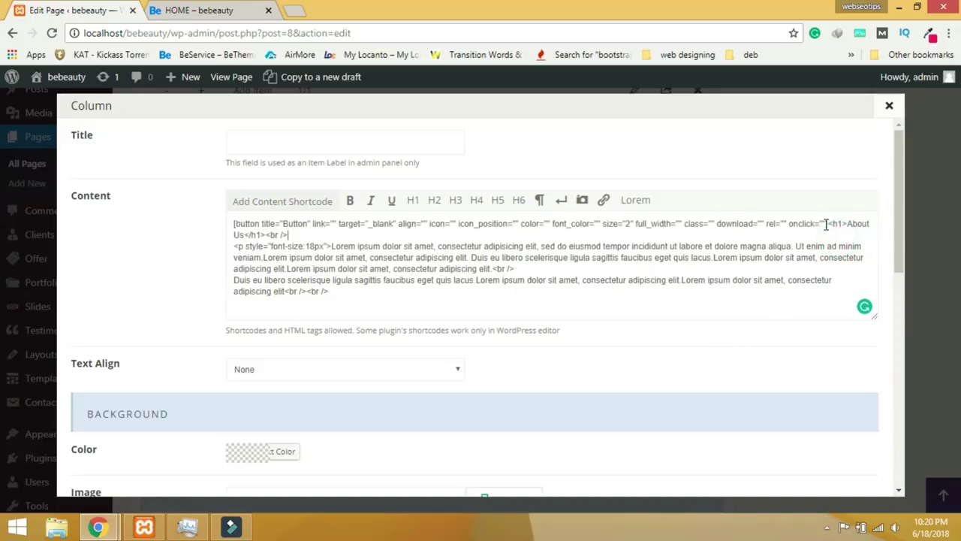
drag(829, 223, 144, 223)
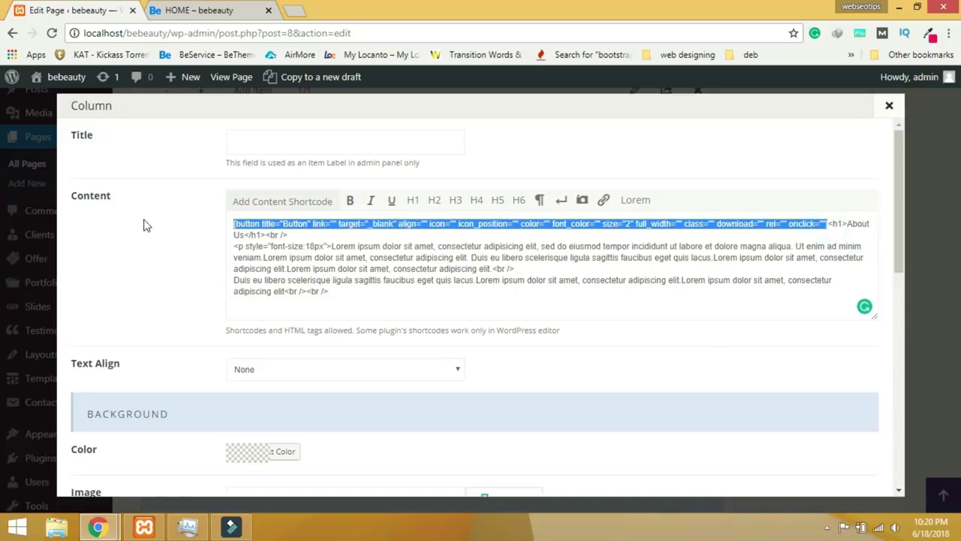
key(ctrl+x)
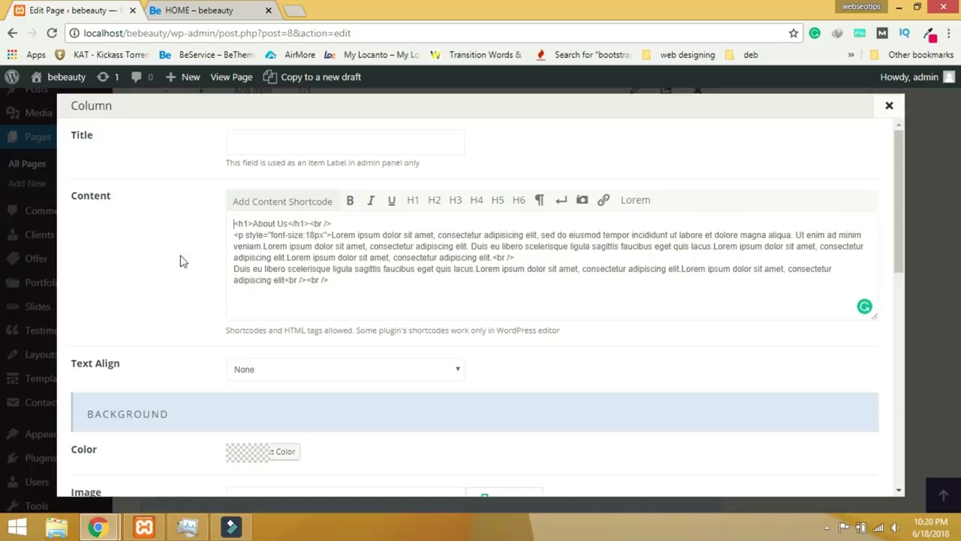
click(238, 295)
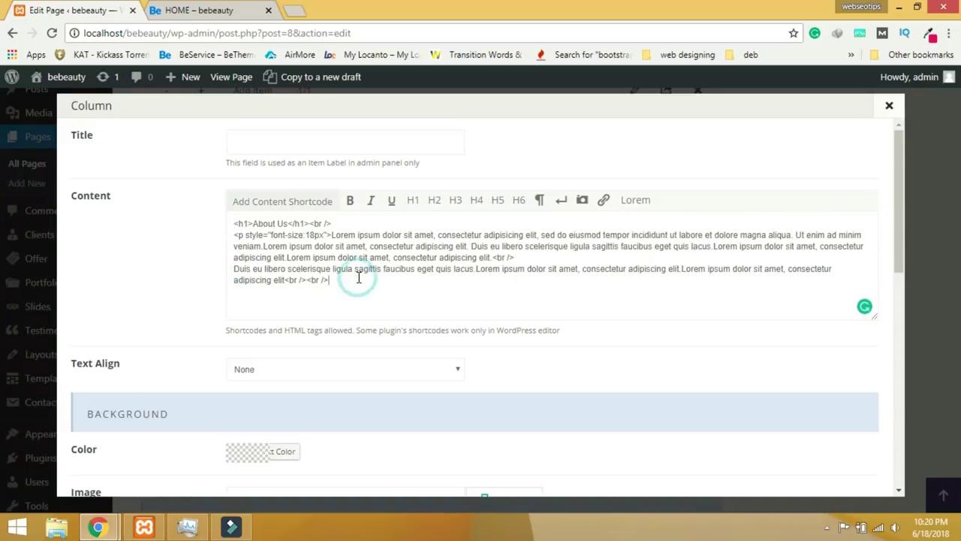
Paste the button shortcode on the last line with title Gallery and font_color #ffffff.
key(ctrl+v)
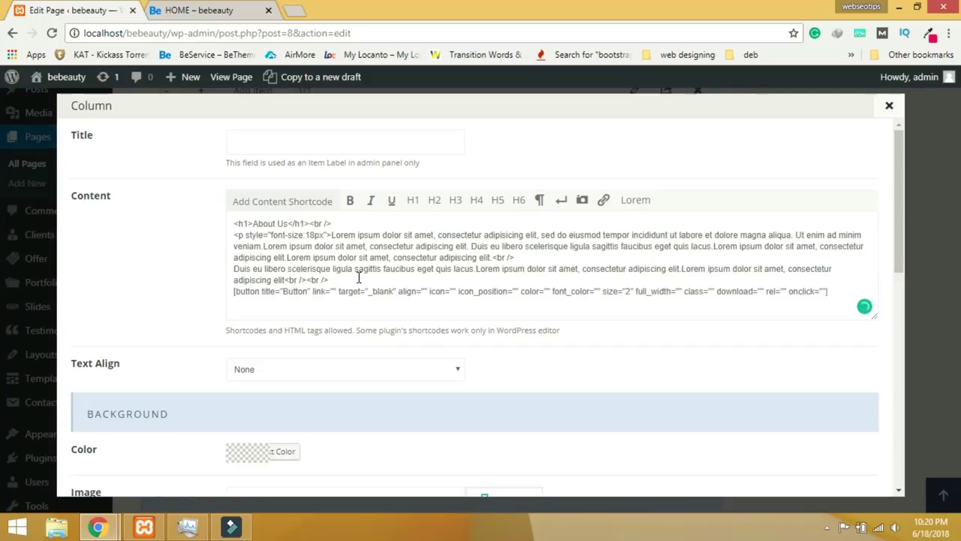
double_click(299, 293)
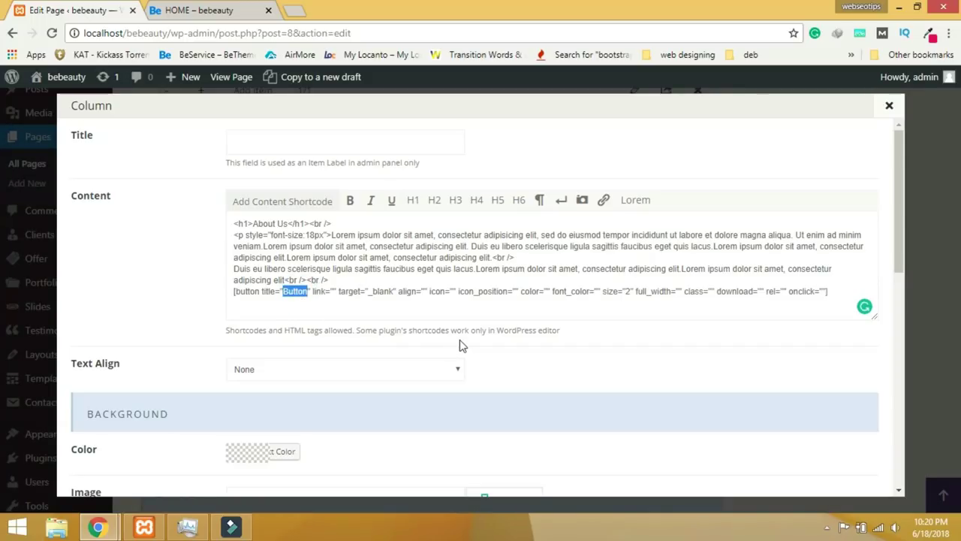
text(Ga)
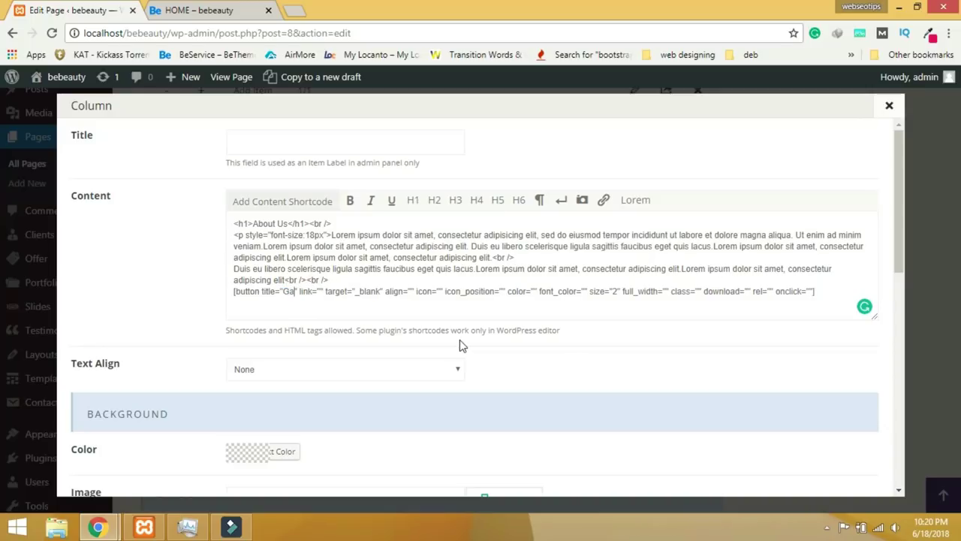
text(ll)
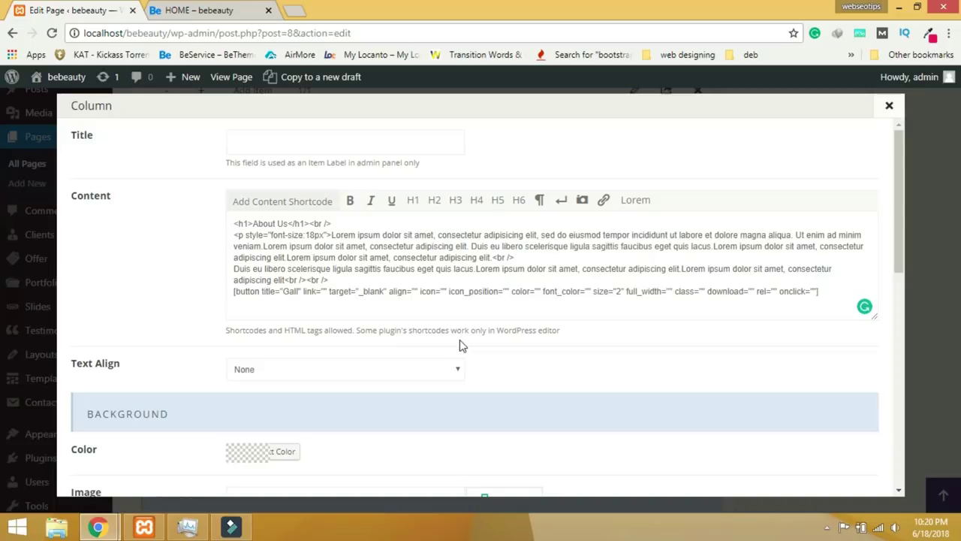
text(ery)
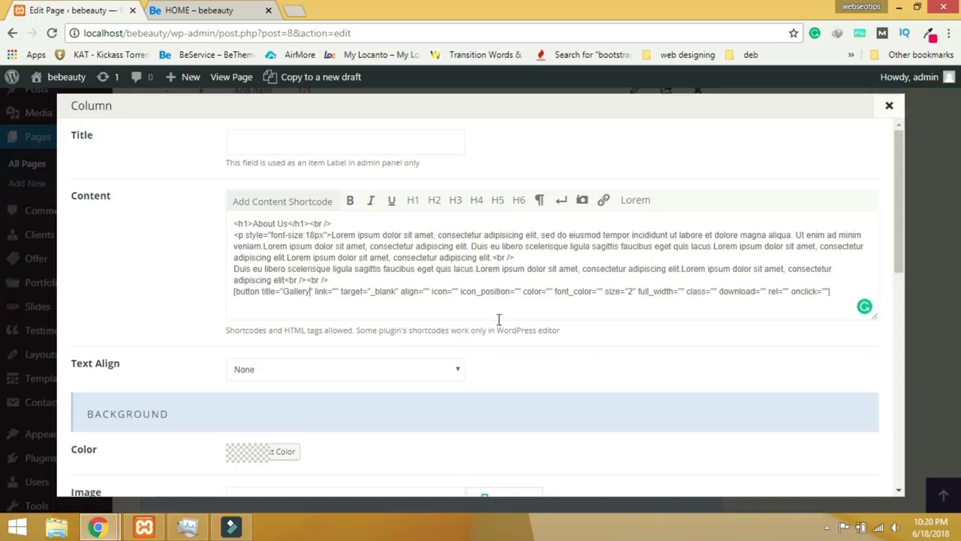
click(547, 291)
text(#)
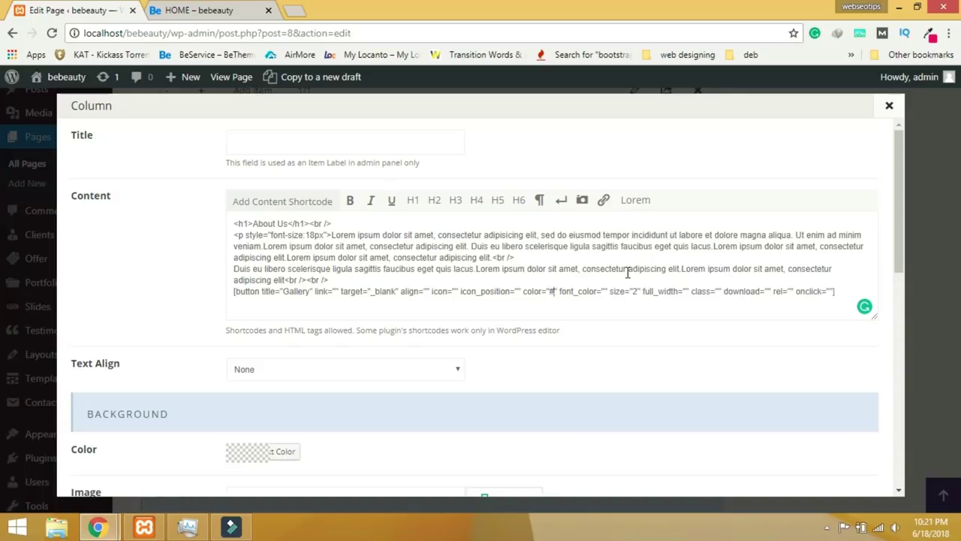
key(BackSpace)
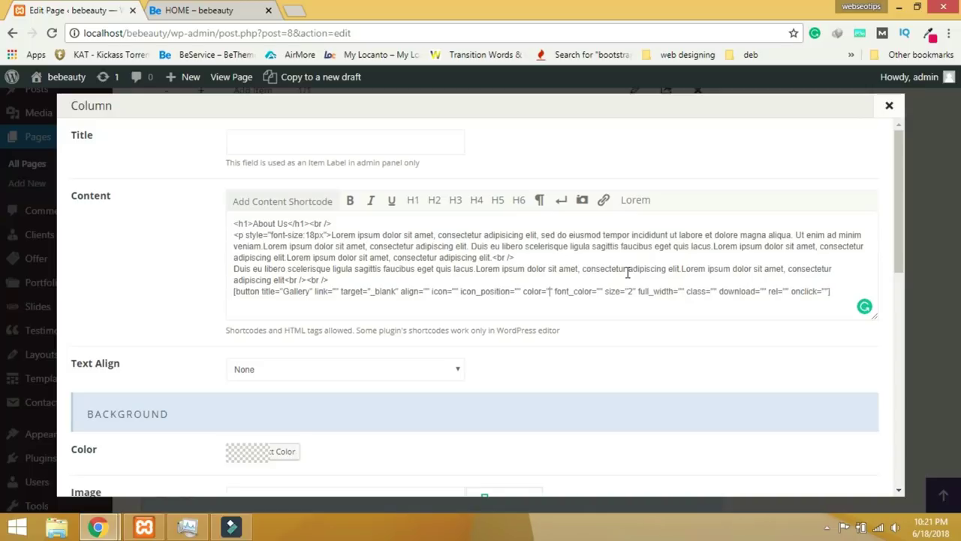
click(598, 291)
text(#ffffff)
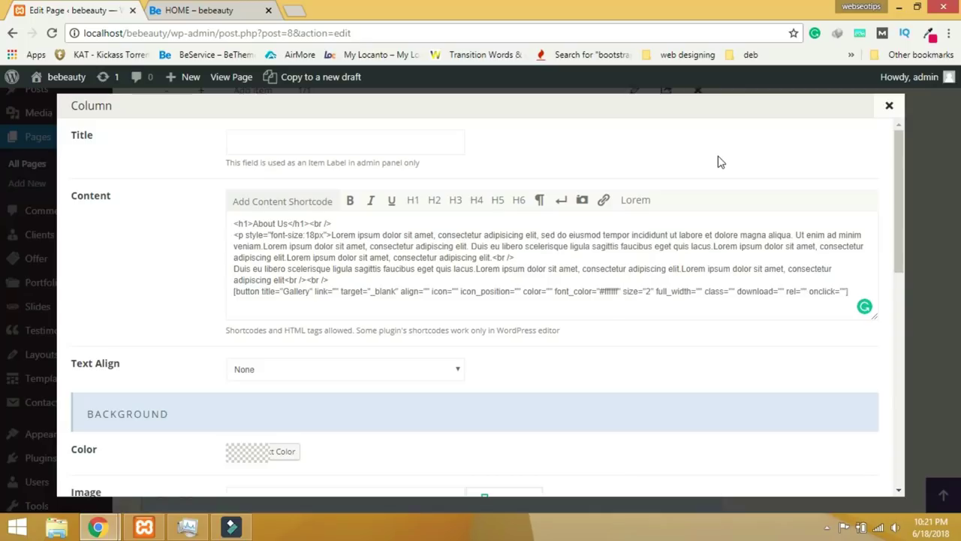
Save the column content, update the page, and view the homepage preview.
scroll(642, 325, down, 2)
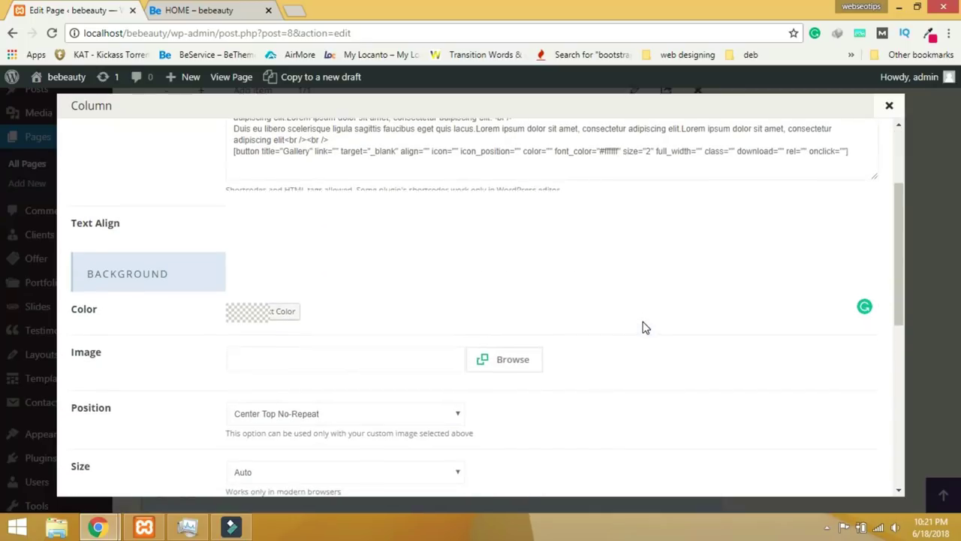
scroll(643, 327, up, 2)
scroll(725, 369, down, 3)
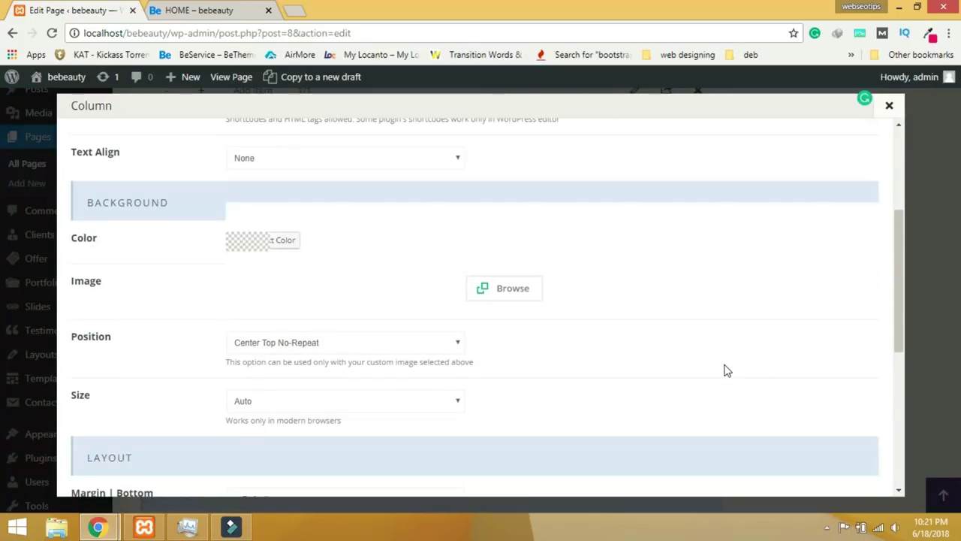
scroll(726, 370, down, 5)
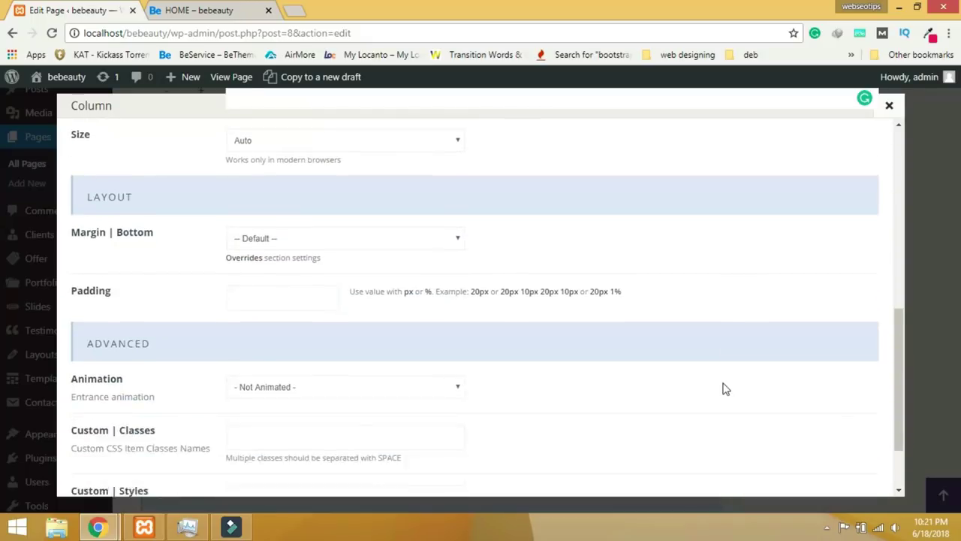
click(817, 469)
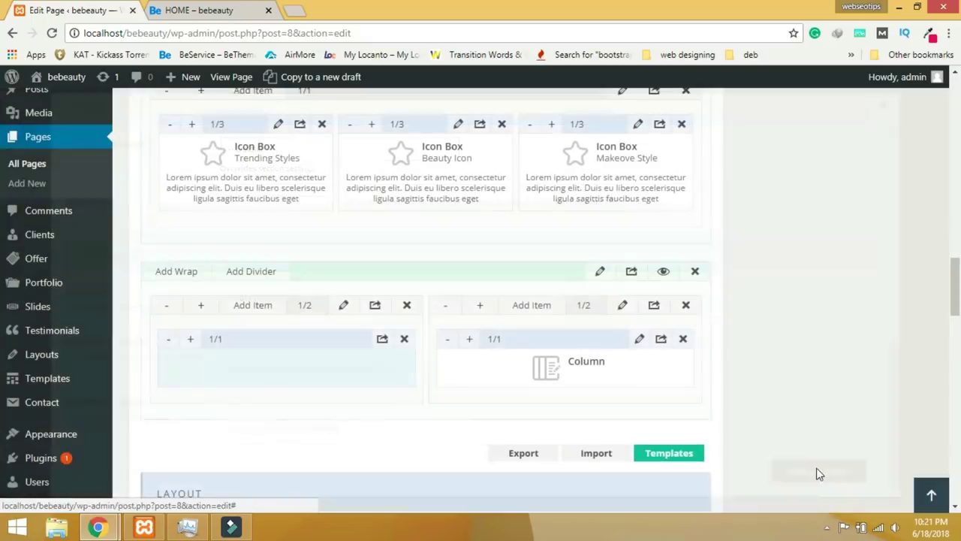
scroll(766, 414, up, 10)
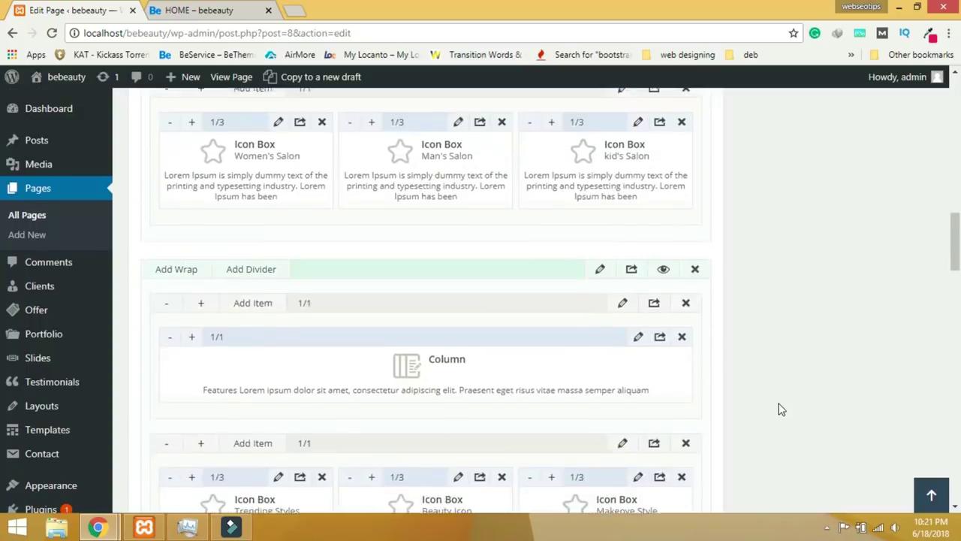
click(905, 228)
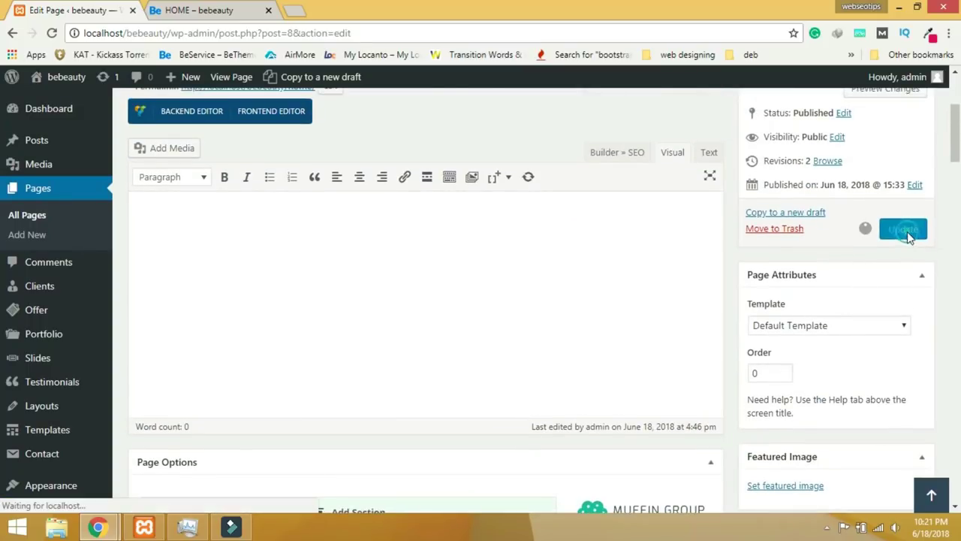
click(204, 10)
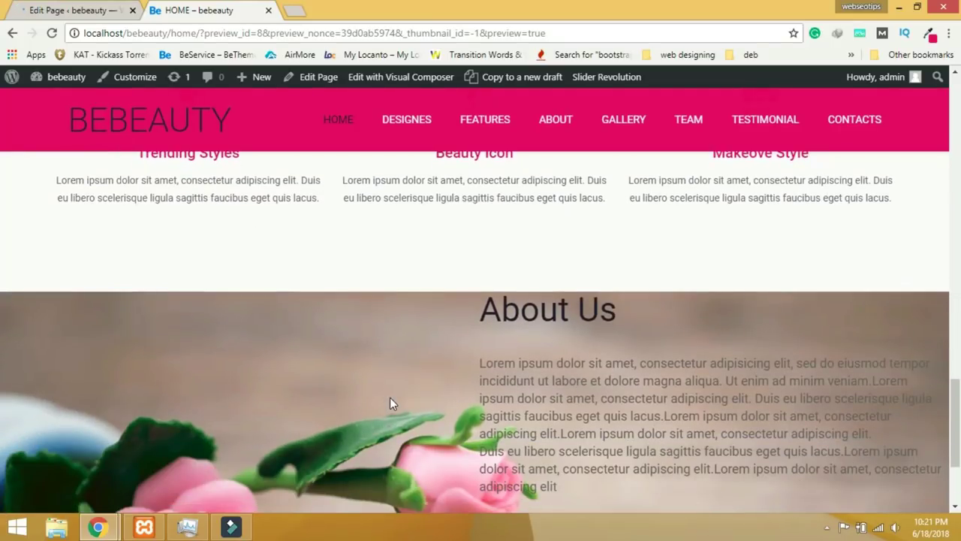
scroll(666, 370, down, 3)
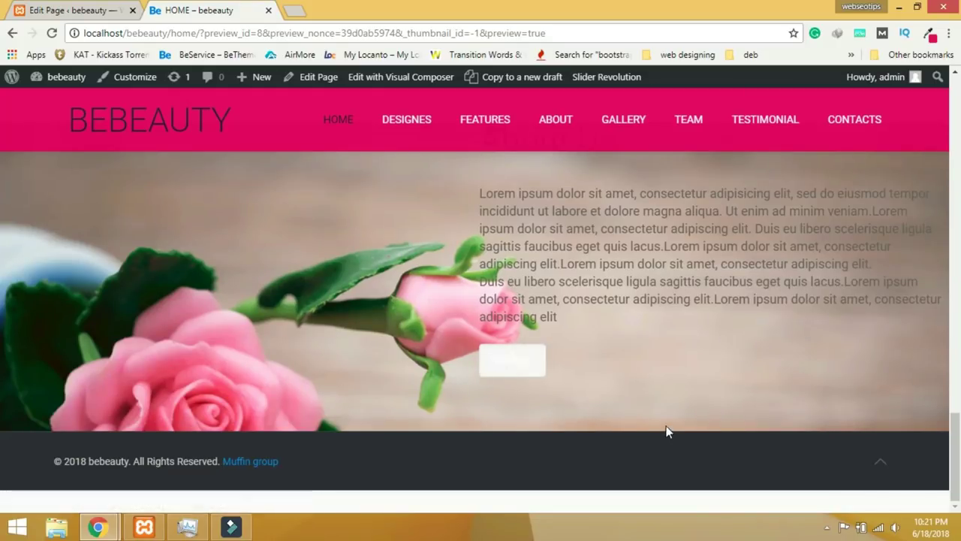
scroll(666, 424, up, 2)
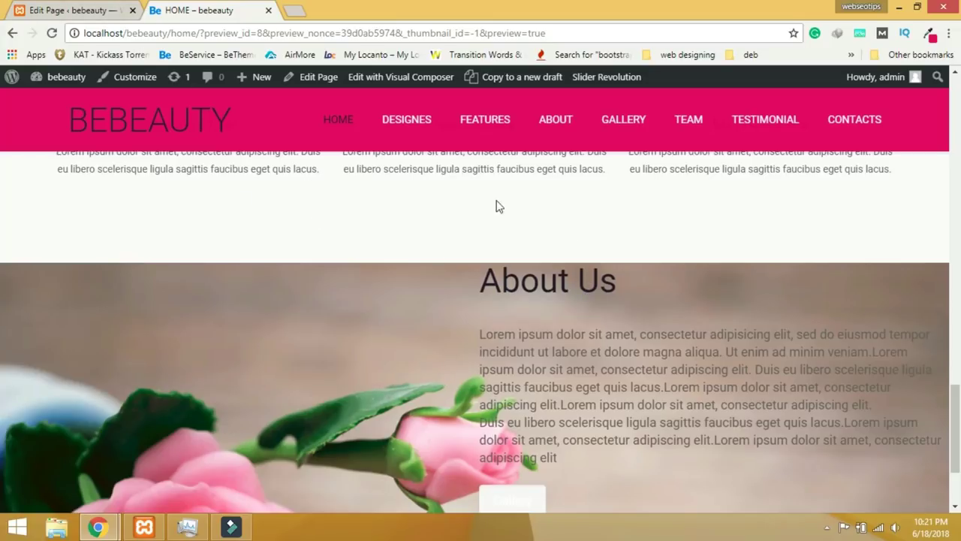
click(75, 9)
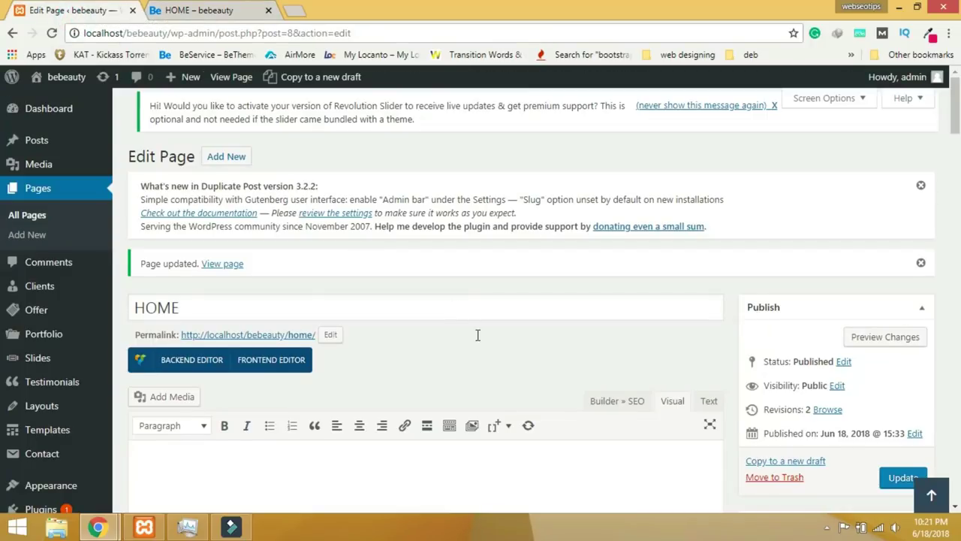
Change the About Us column's padding to 30px 15px and save it.
scroll(478, 338, down, 5)
scroll(478, 343, down, 12)
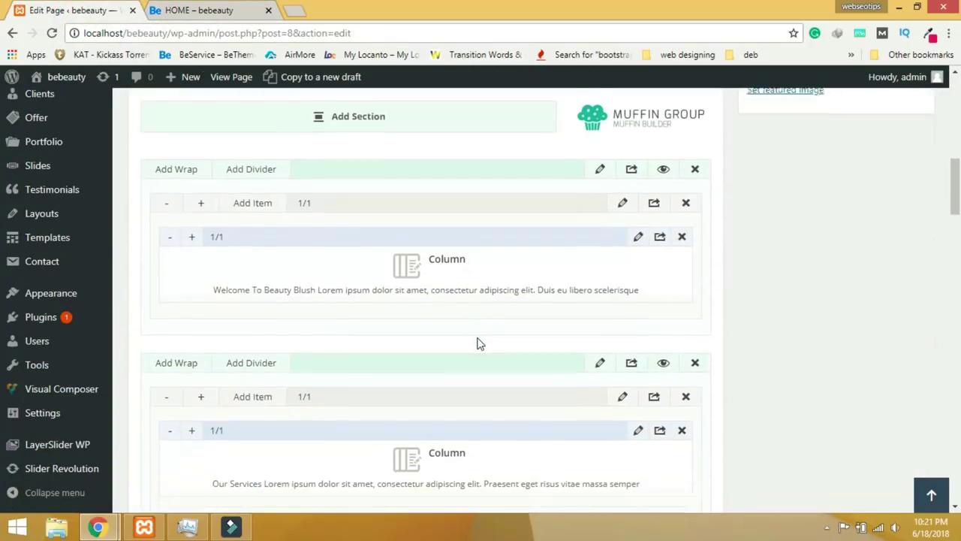
scroll(478, 343, down, 5)
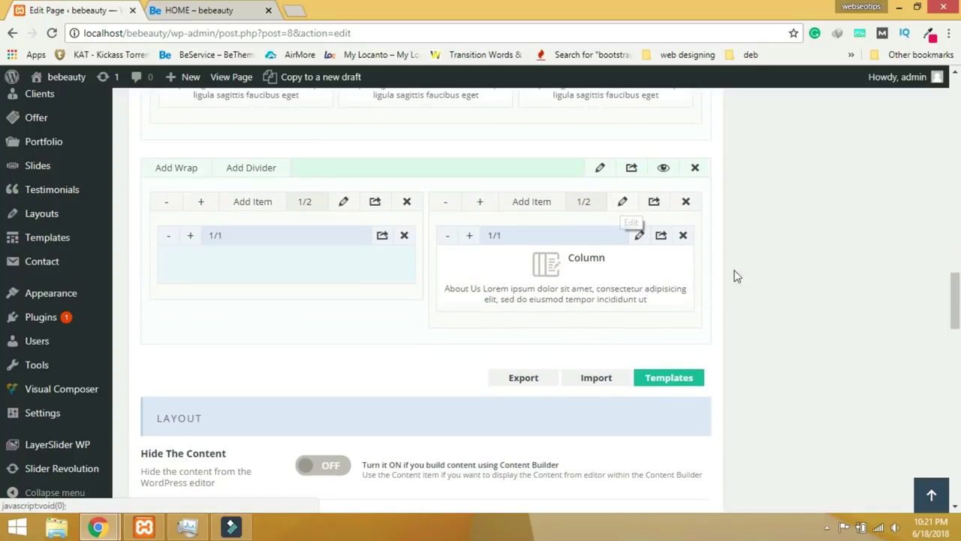
click(639, 235)
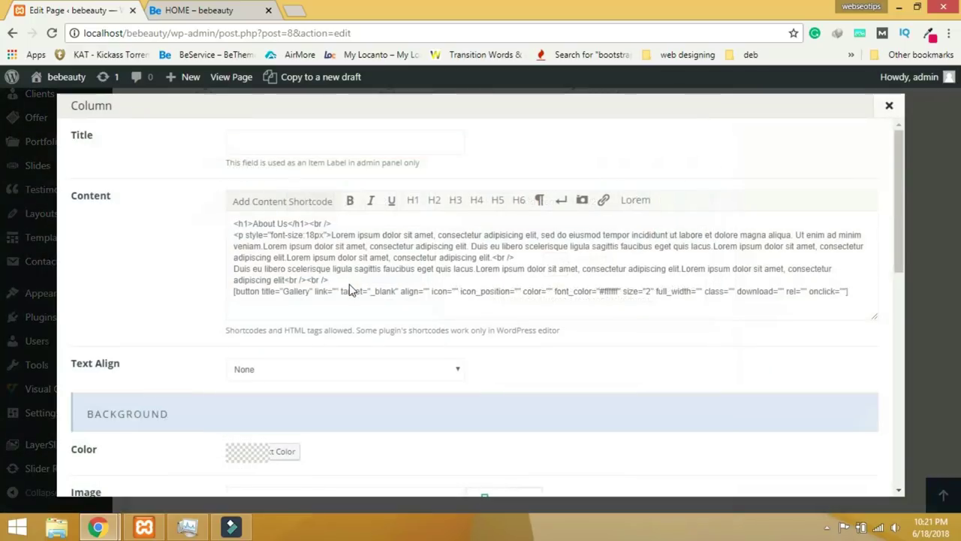
scroll(349, 381, down, 4)
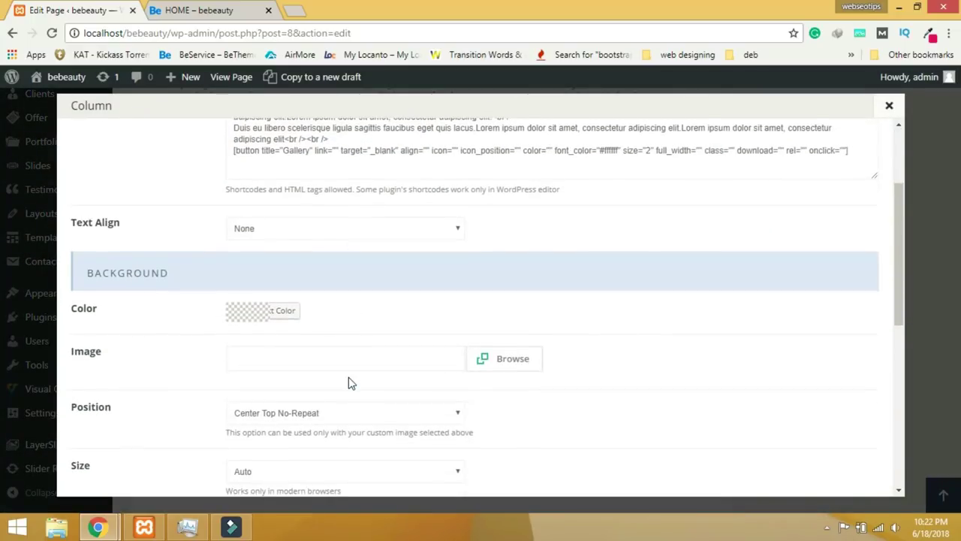
scroll(316, 402, down, 3)
click(260, 265)
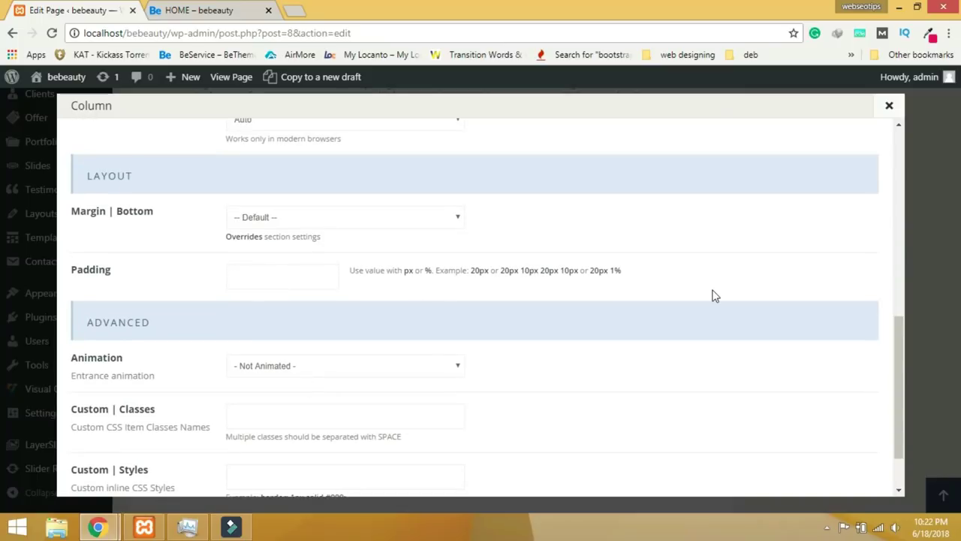
text(30px 15px)
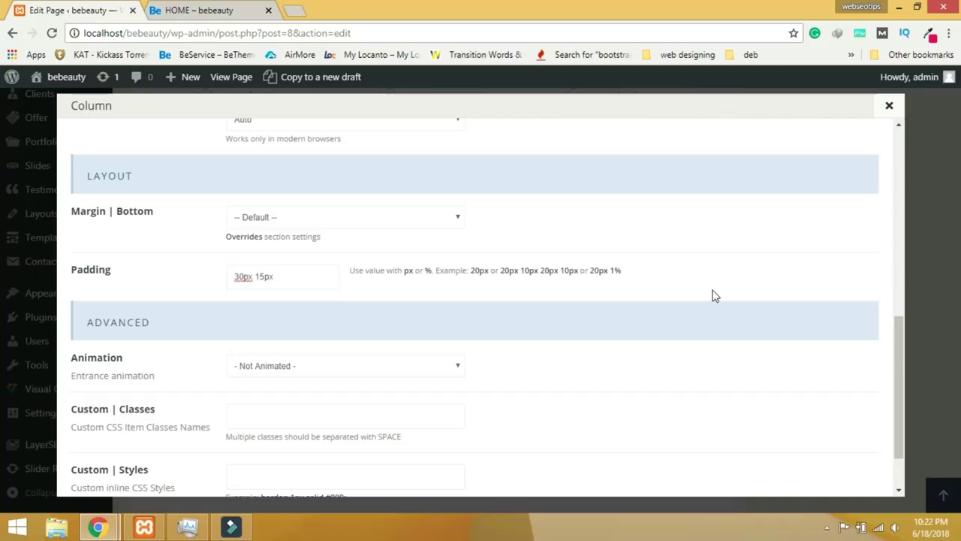
scroll(708, 303, down, 1)
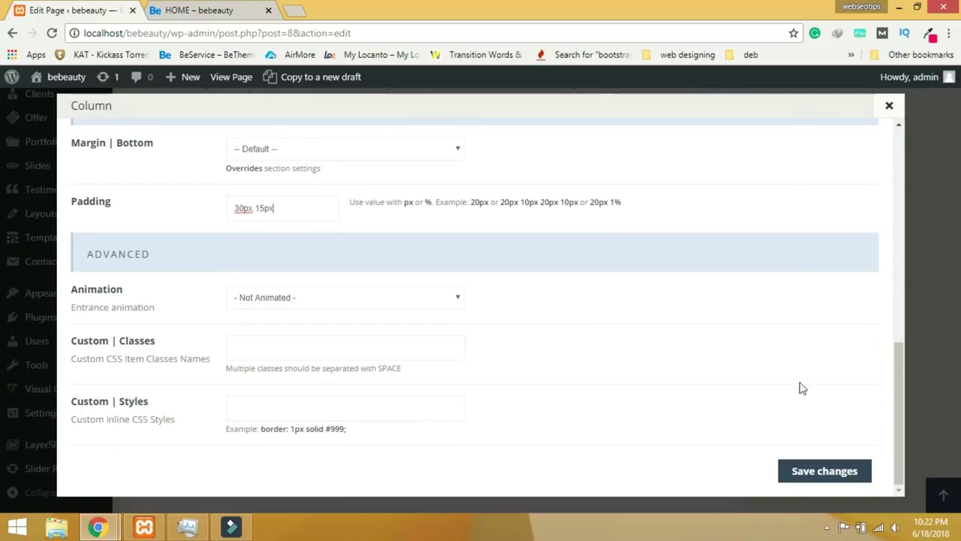
click(805, 471)
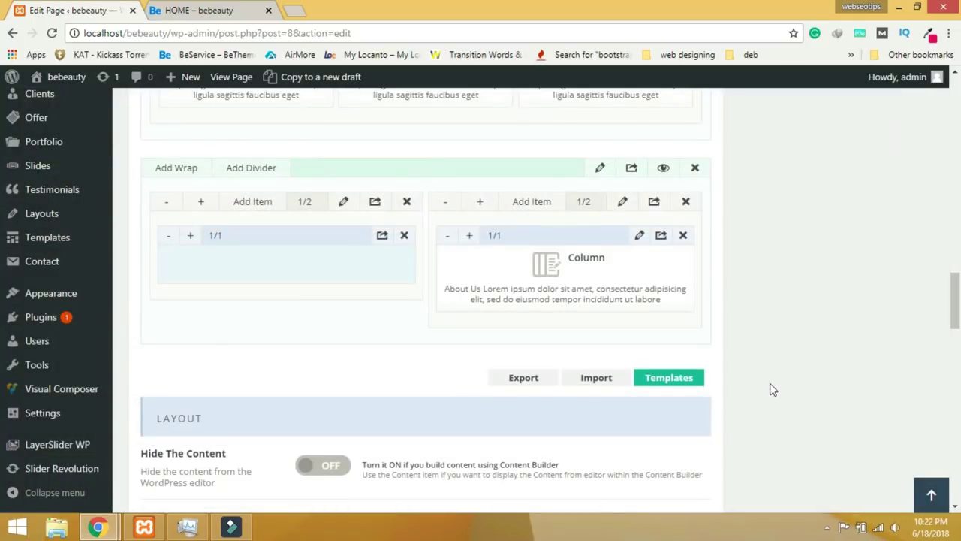
scroll(773, 390, up, 12)
Update the HOME page, then go to Appearance > BeTheme Options.
click(900, 271)
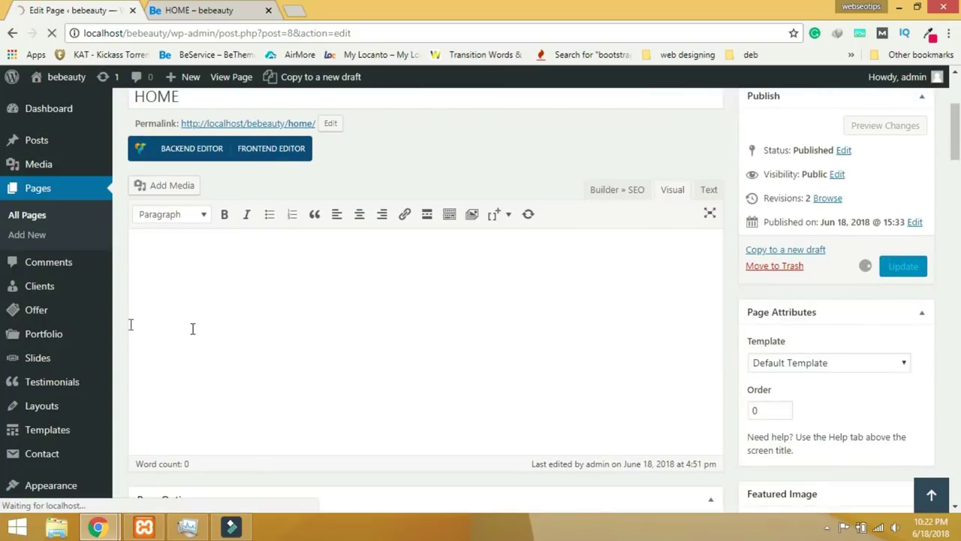
mouse_move(84, 325)
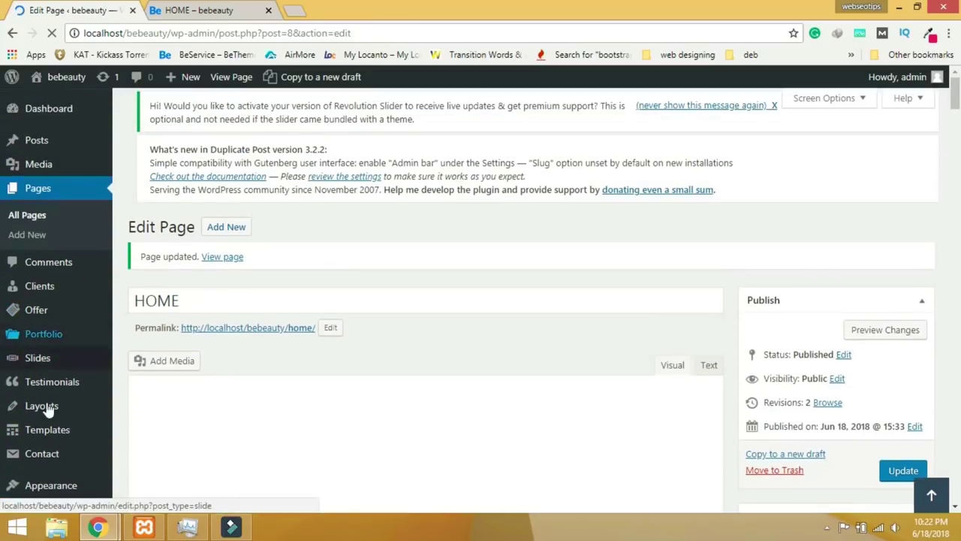
scroll(145, 421, down, 4)
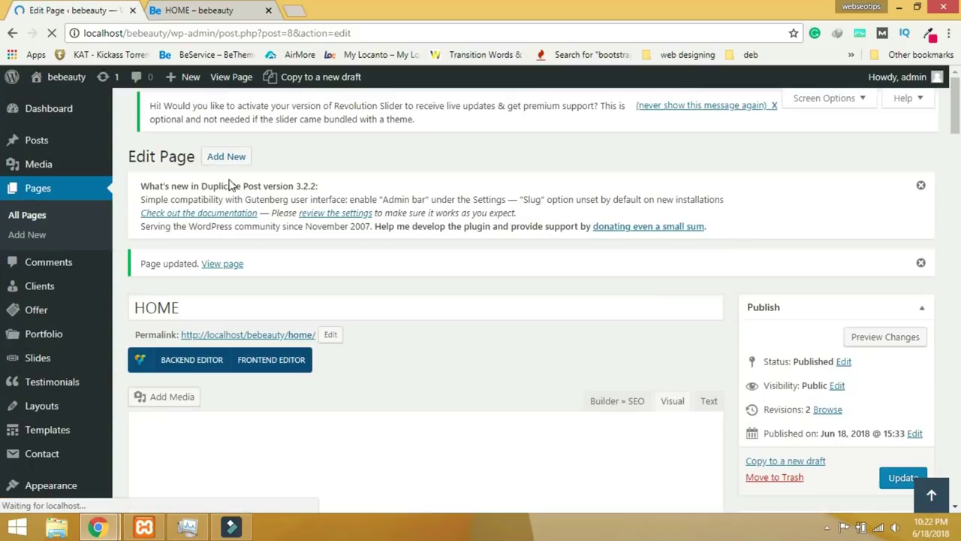
scroll(158, 330, down, 2)
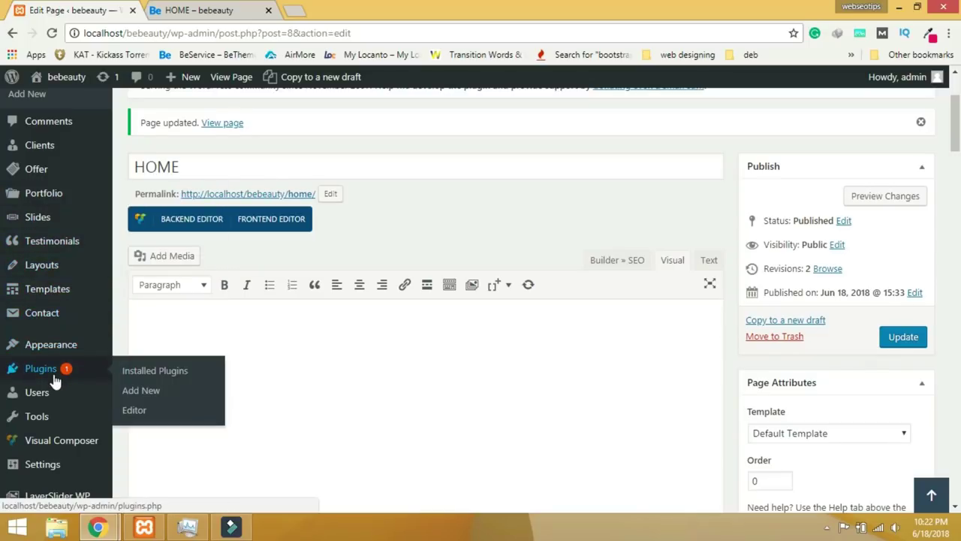
scroll(75, 428, down, 1)
mouse_move(68, 293)
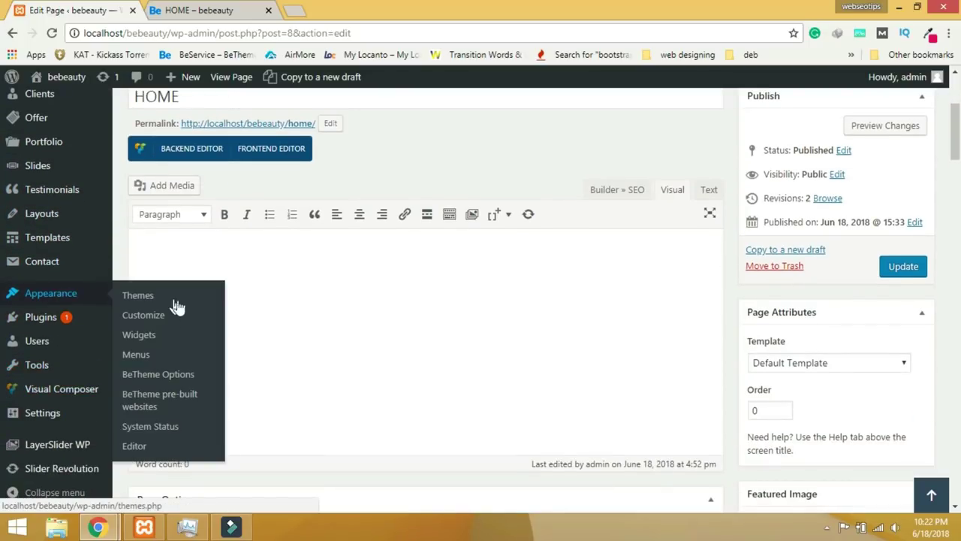
click(174, 383)
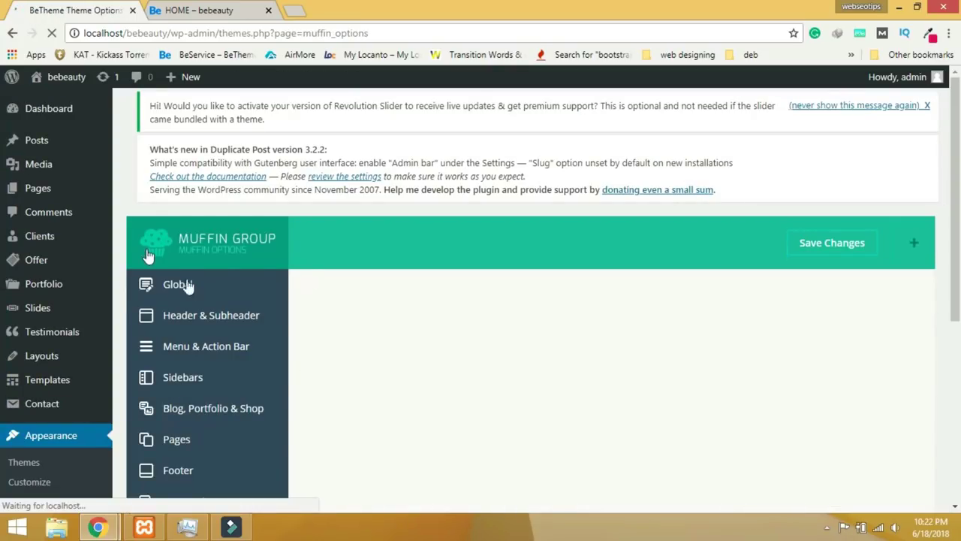
In Colors > Content, replace the button background #f7f7f7 with #c6246c copied via the eyedropper.
scroll(509, 334, down, 5)
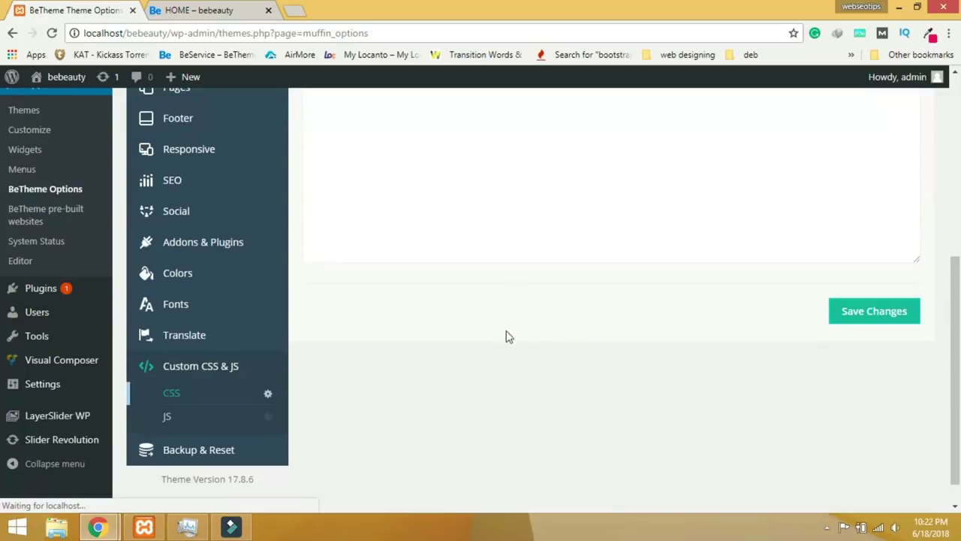
click(181, 275)
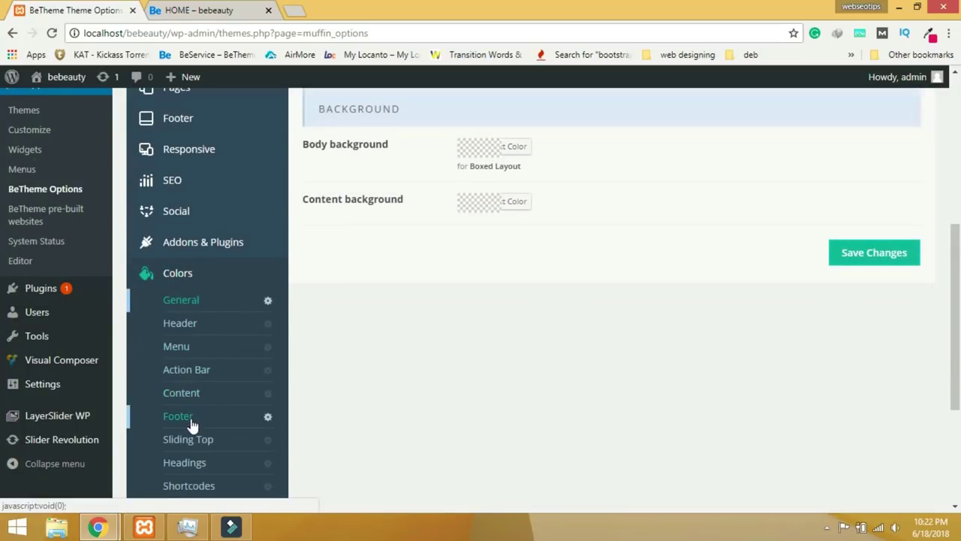
click(196, 397)
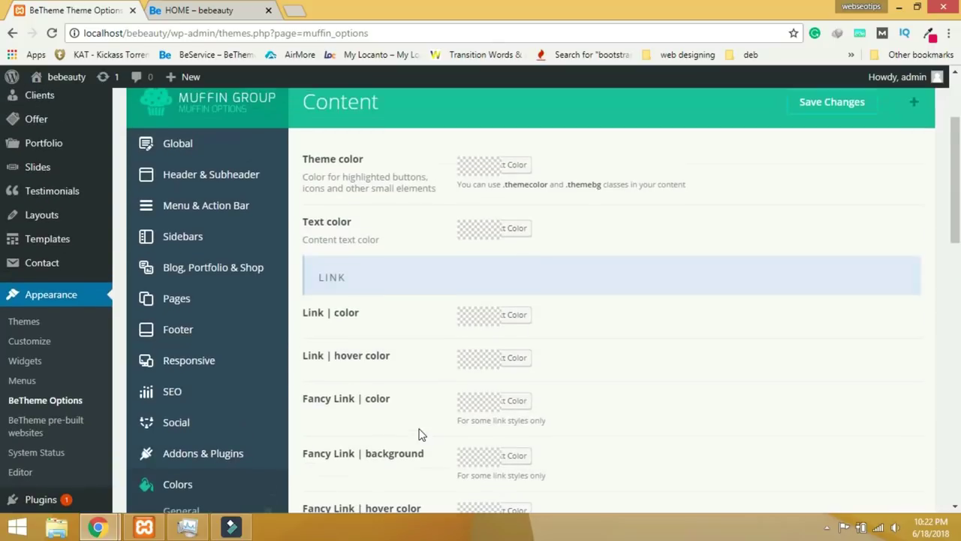
scroll(419, 434, down, 4)
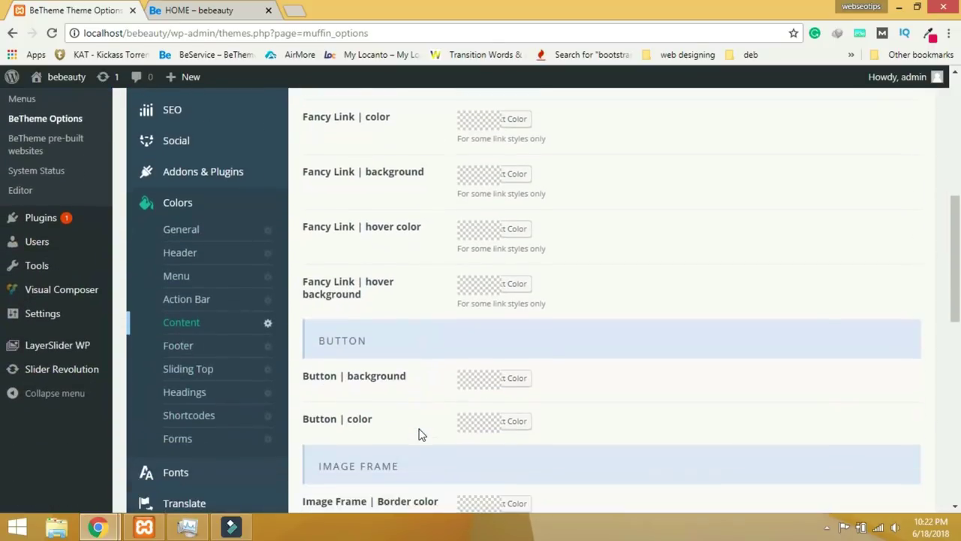
click(516, 381)
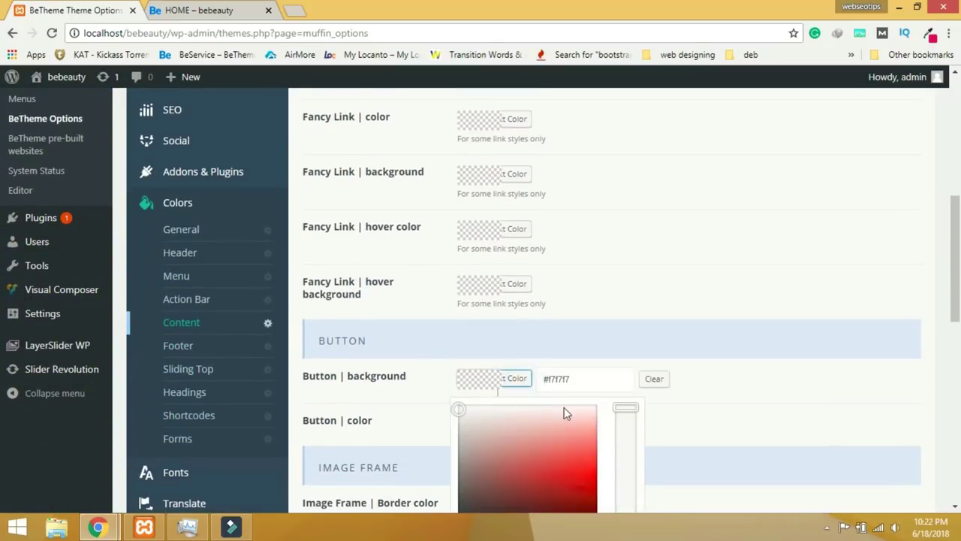
click(594, 379)
click(930, 34)
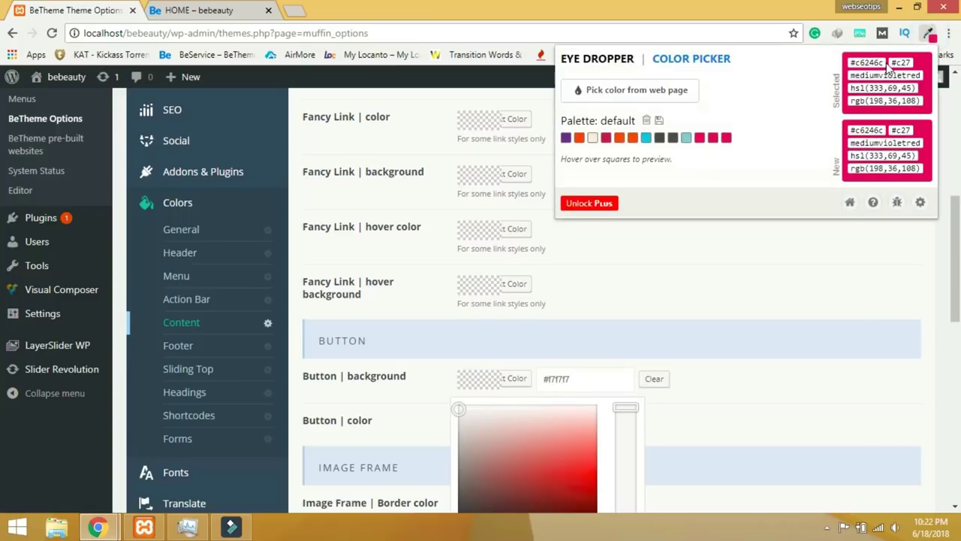
click(866, 62)
key(ctrl+c)
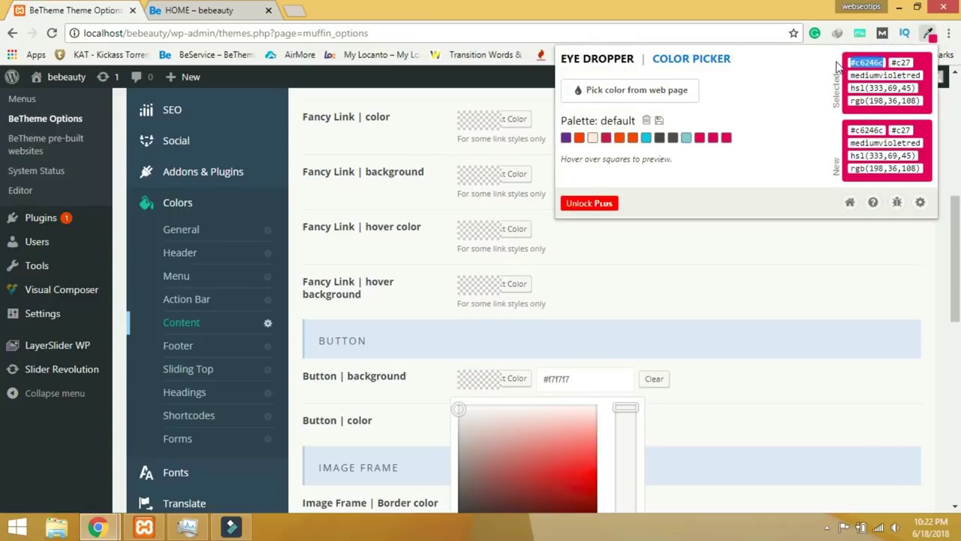
click(579, 384)
triple_click(574, 381)
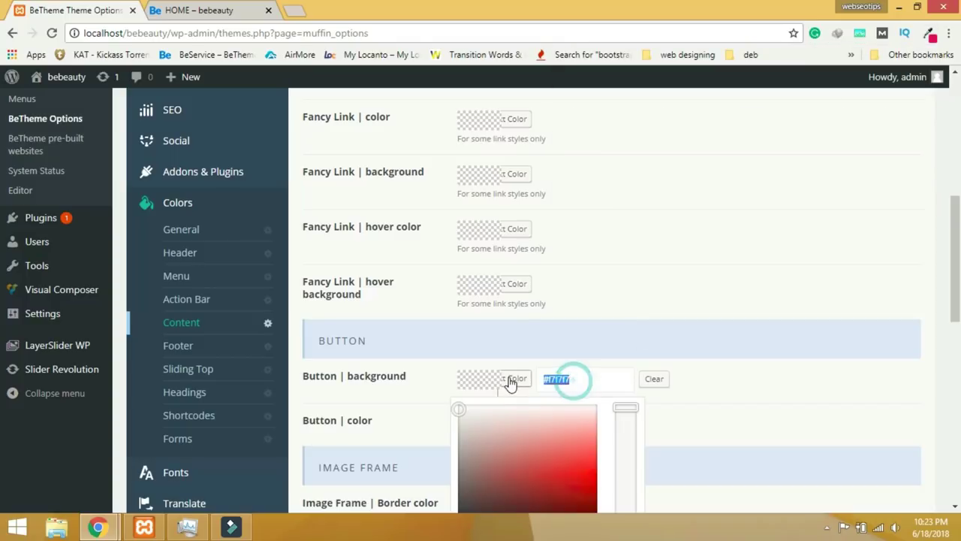
key(ctrl+v)
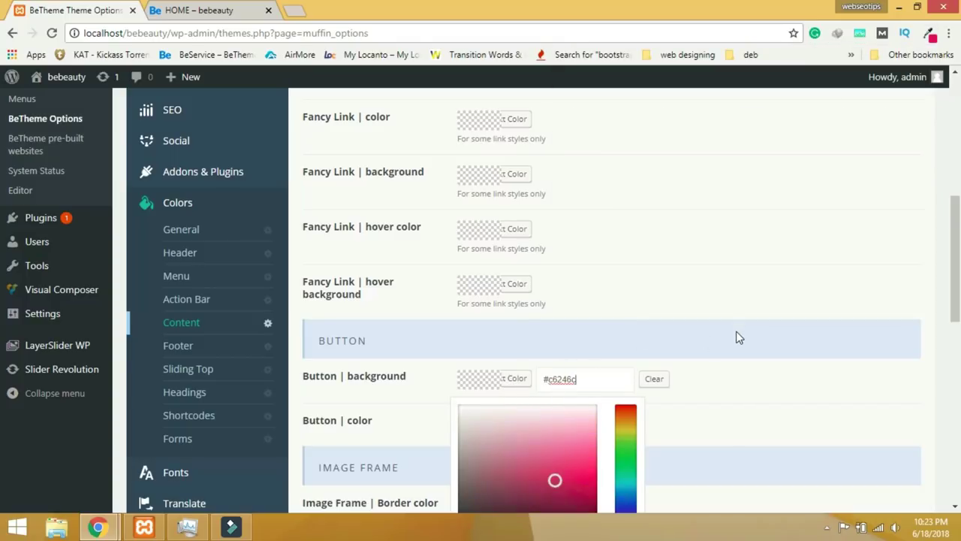
click(756, 377)
scroll(784, 372, up, 10)
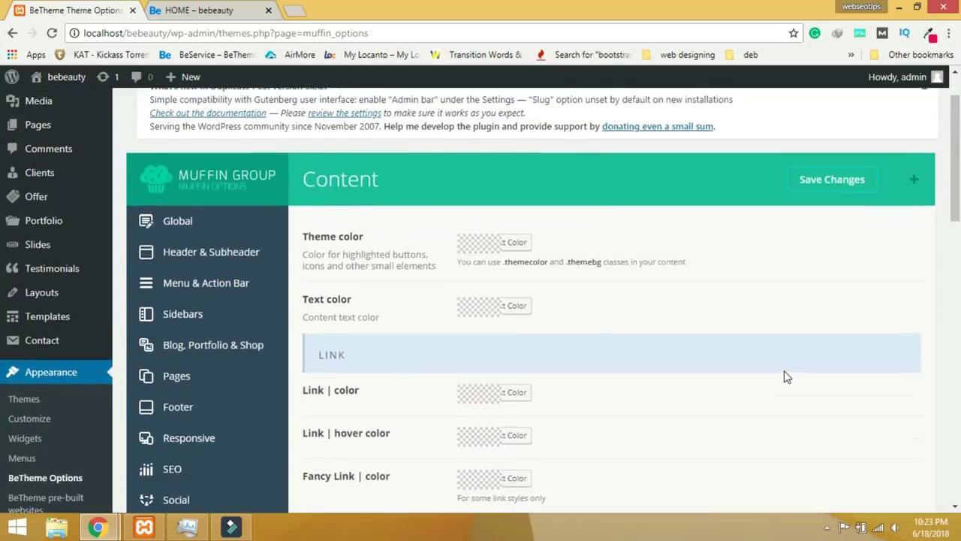
Save the theme options, reload the HOME page, and check the pink Gallery button under About Us.
click(813, 244)
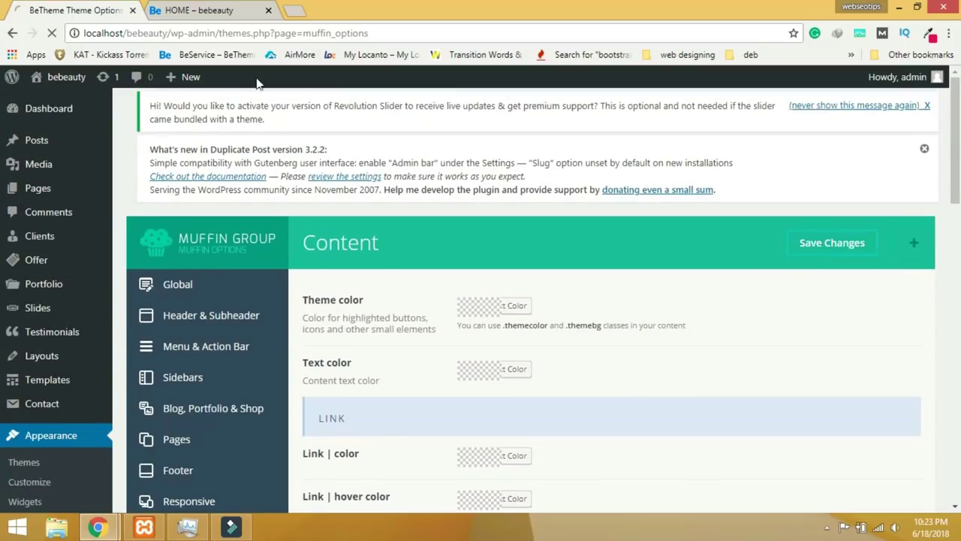
click(197, 10)
click(52, 34)
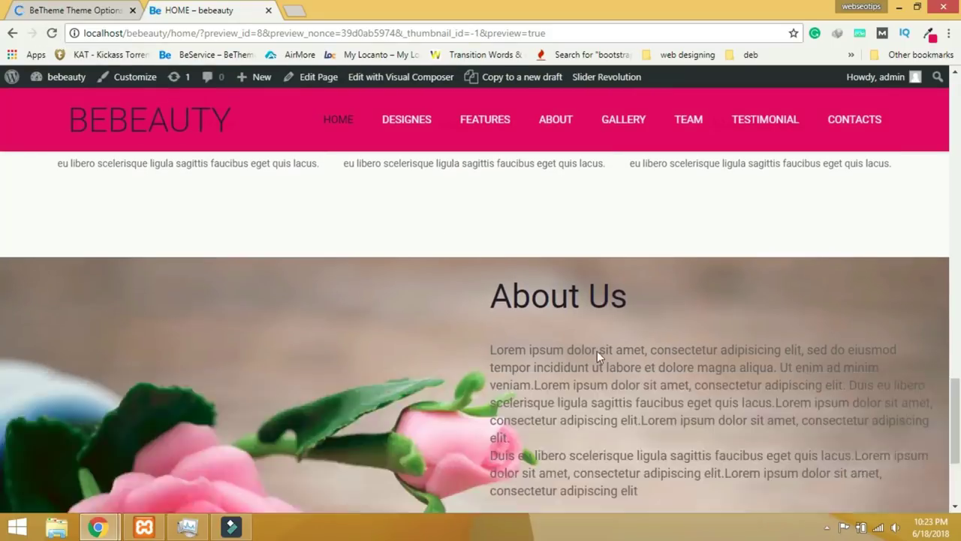
scroll(652, 400, up, 2)
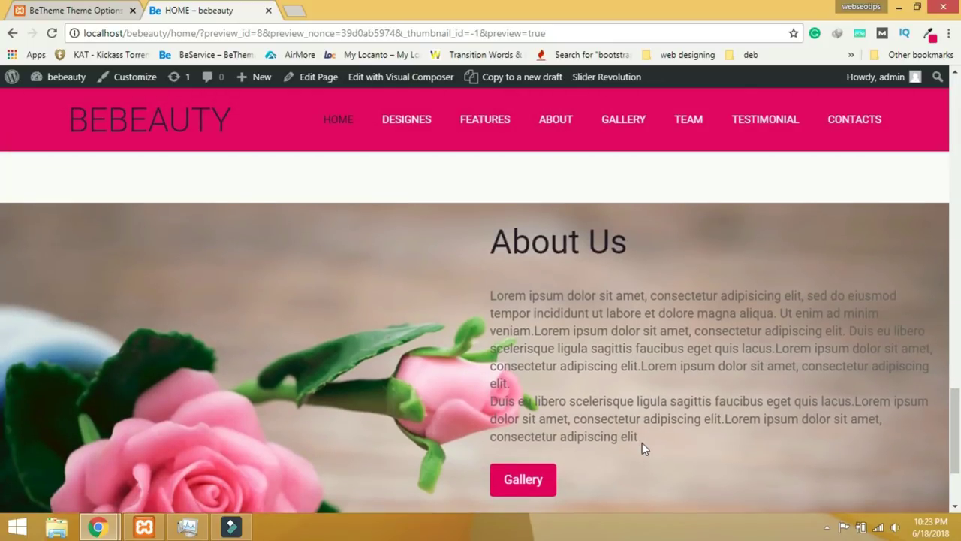
scroll(643, 442, down, 2)
scroll(641, 448, up, 1)
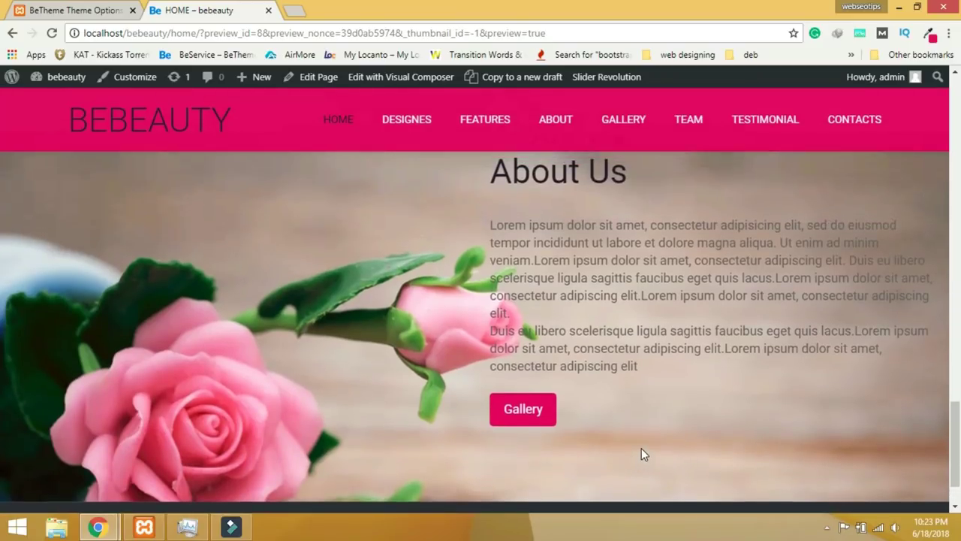
scroll(653, 389, down, 1)
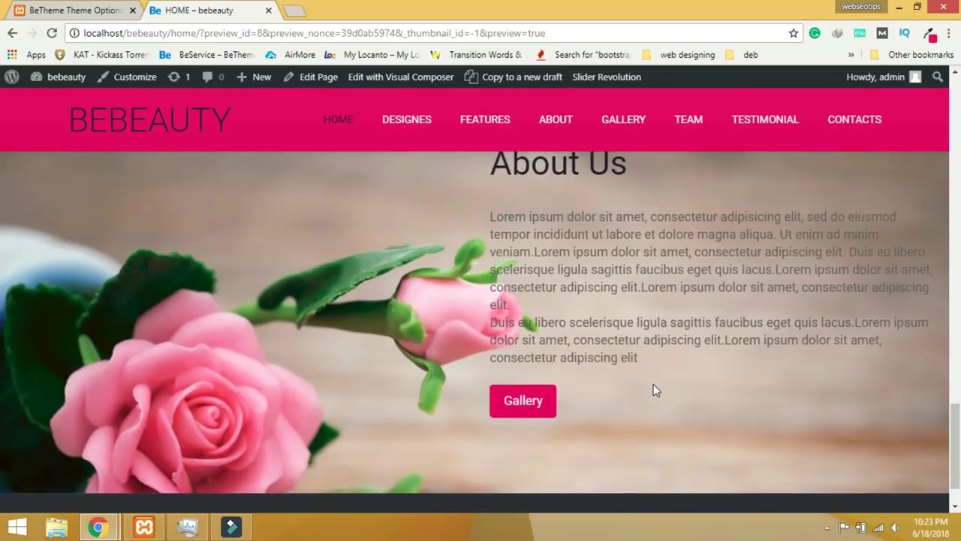
scroll(653, 388, up, 2)
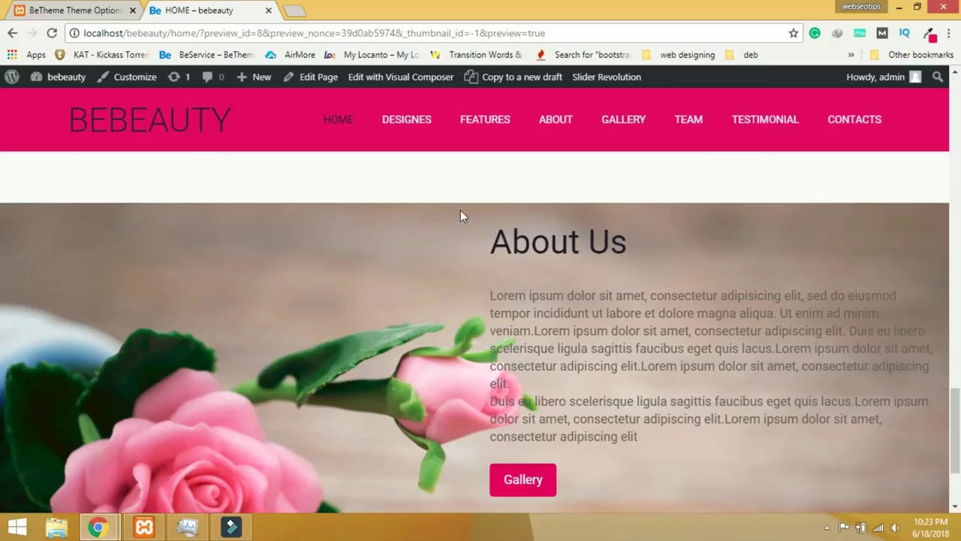
scroll(715, 414, down, 2)
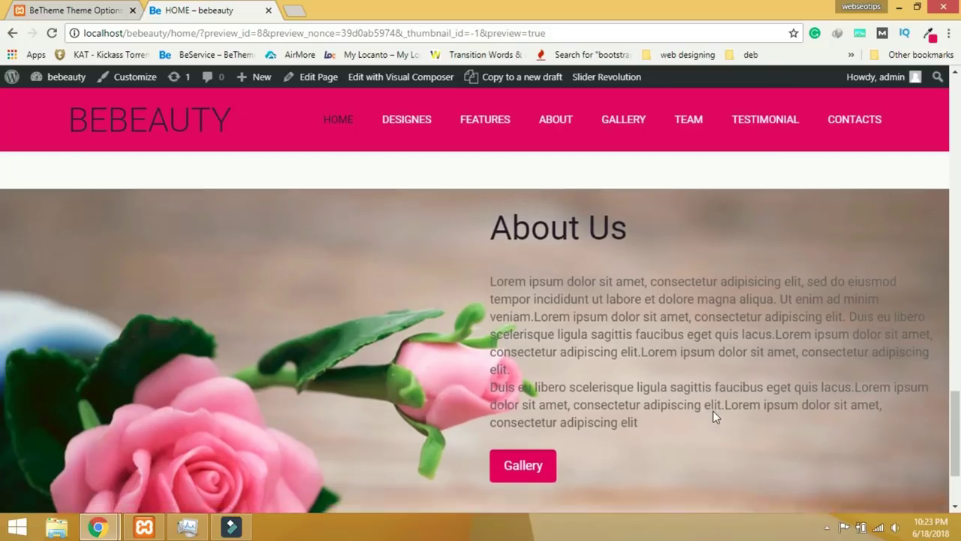
scroll(713, 410, up, 1)
Open HOME from the Pages list and bring up the right About Us wrap's settings.
click(78, 6)
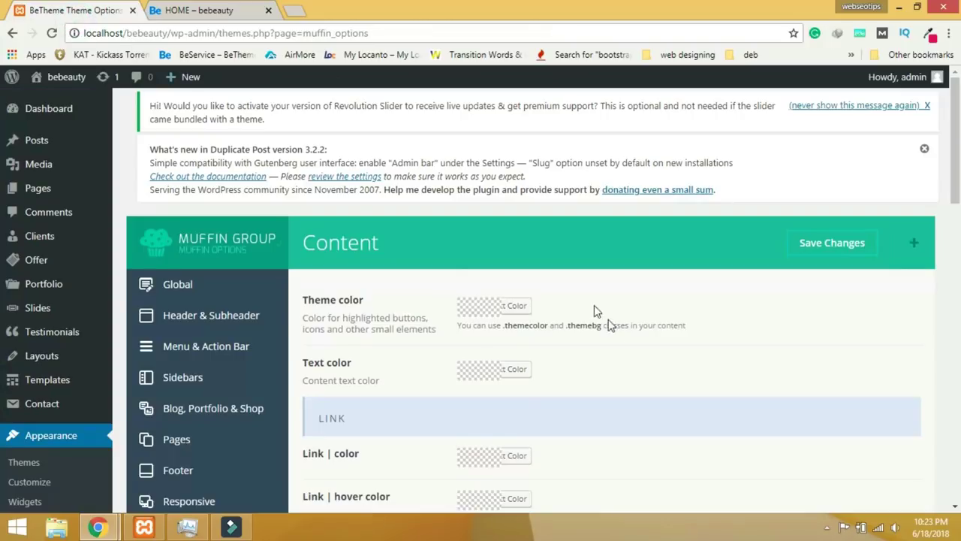
scroll(621, 343, down, 15)
scroll(620, 343, up, 15)
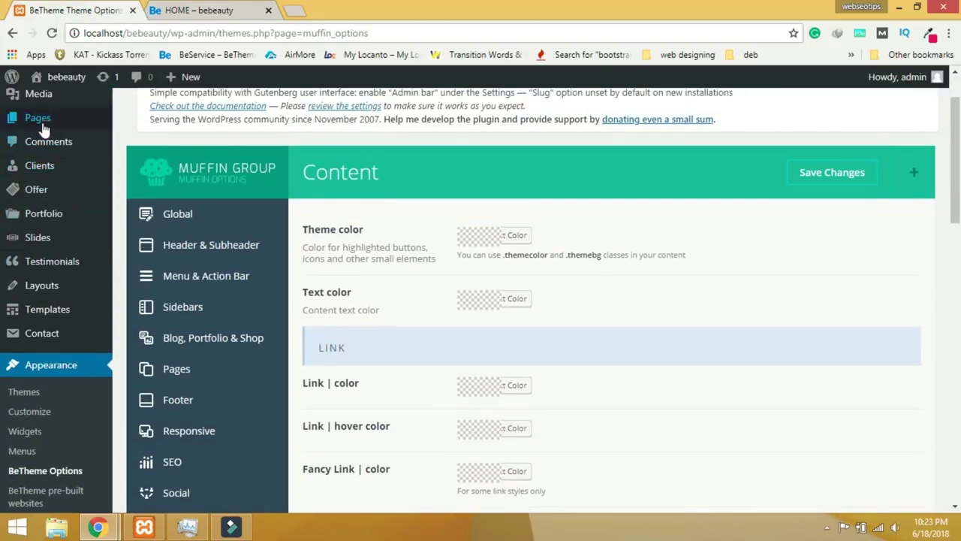
click(42, 118)
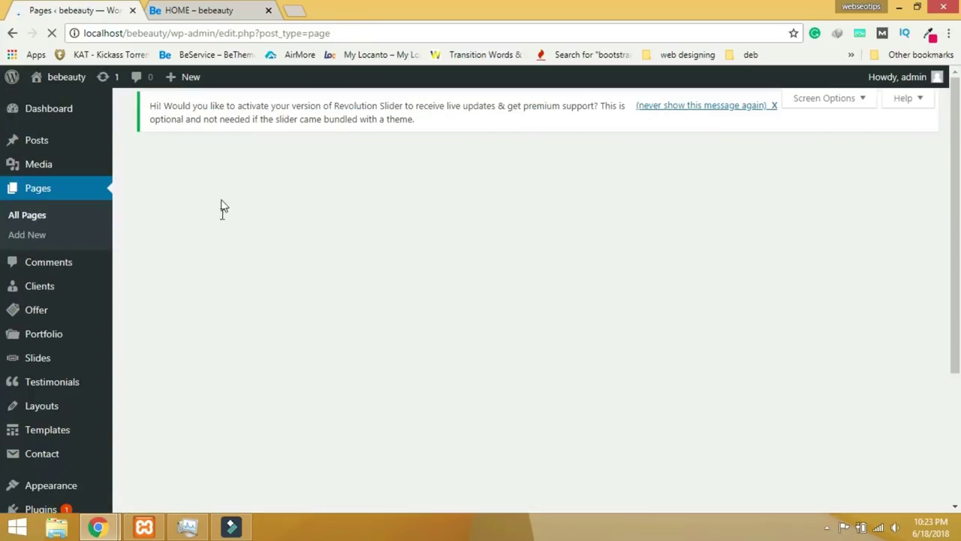
click(184, 338)
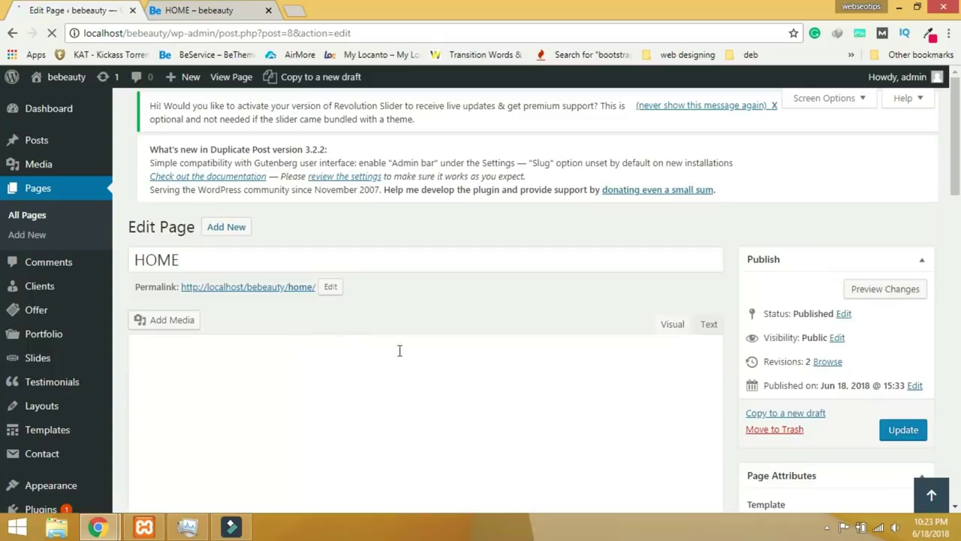
scroll(691, 399, down, 10)
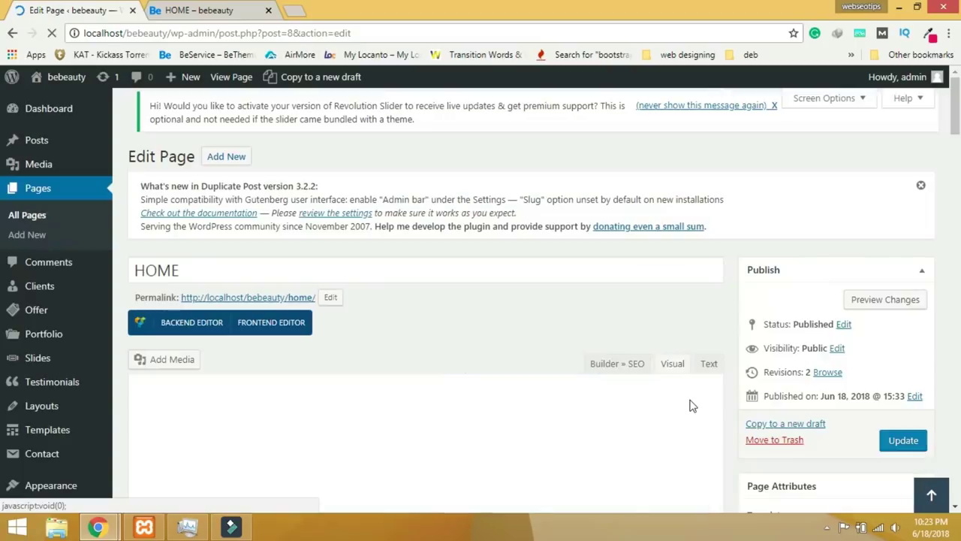
scroll(689, 404, down, 4)
scroll(683, 407, down, 15)
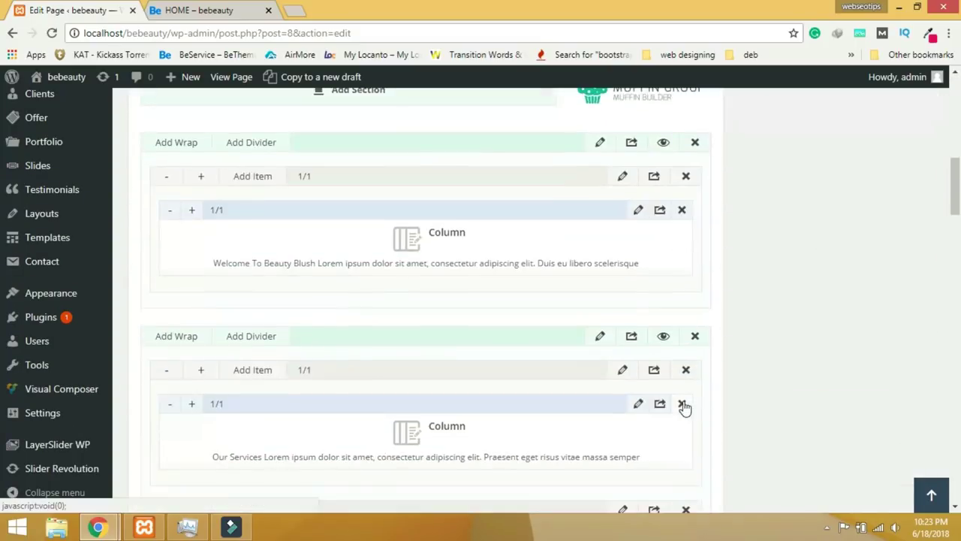
scroll(684, 406, down, 4)
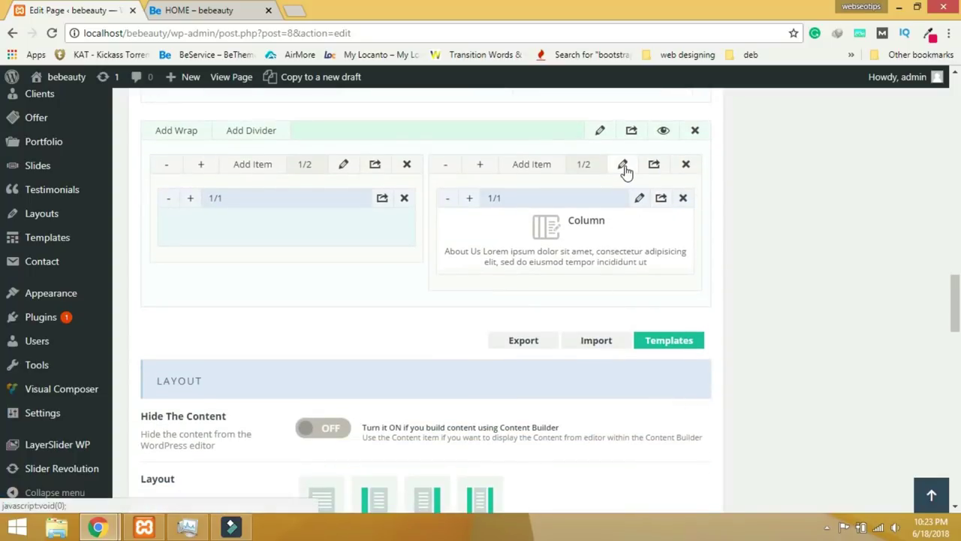
click(623, 164)
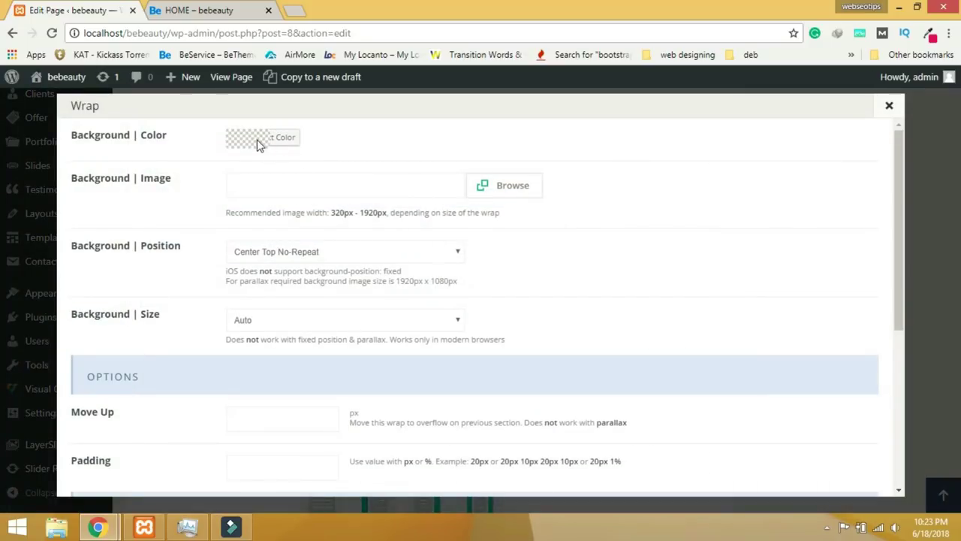
Set the About Us wrap's background colour to light grey #e5e5e5 and save the wrap.
click(258, 145)
click(217, 181)
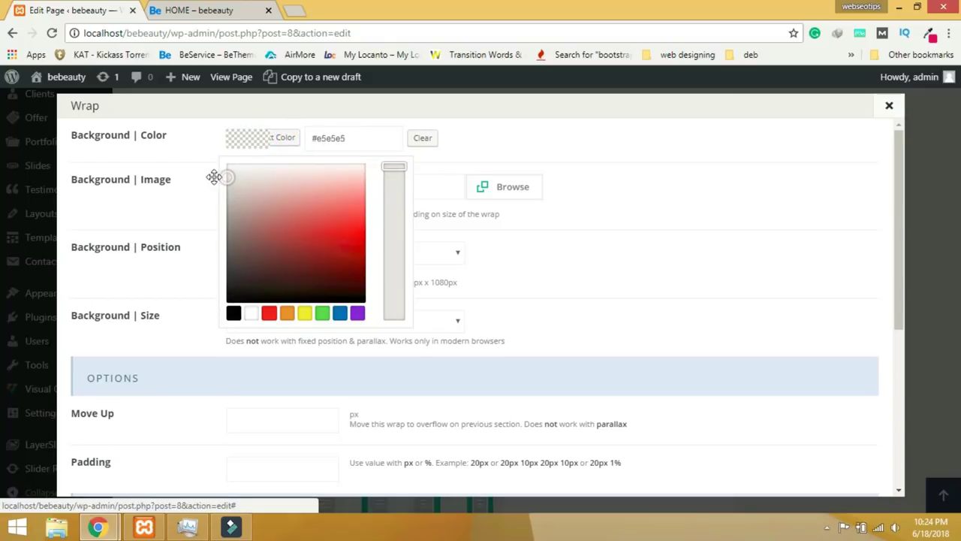
click(472, 294)
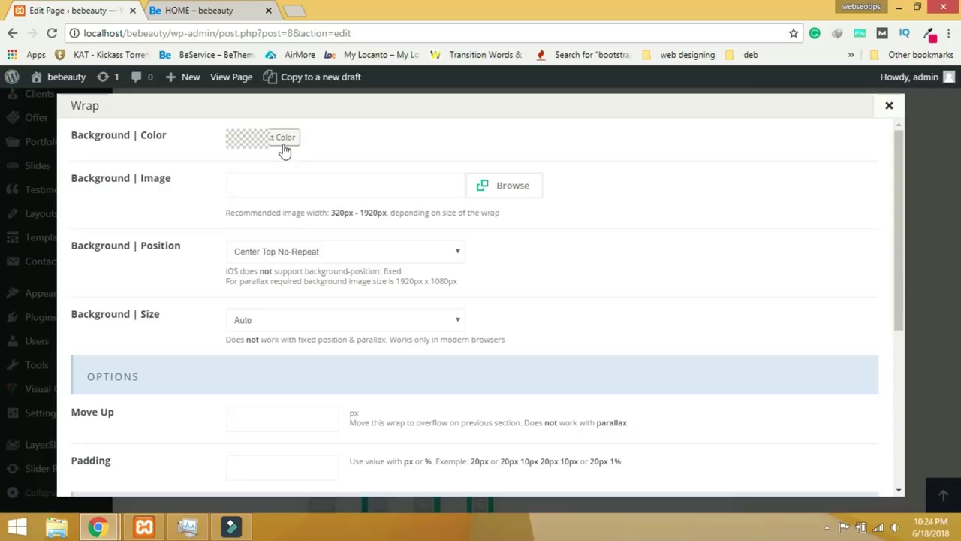
scroll(751, 431, down, 4)
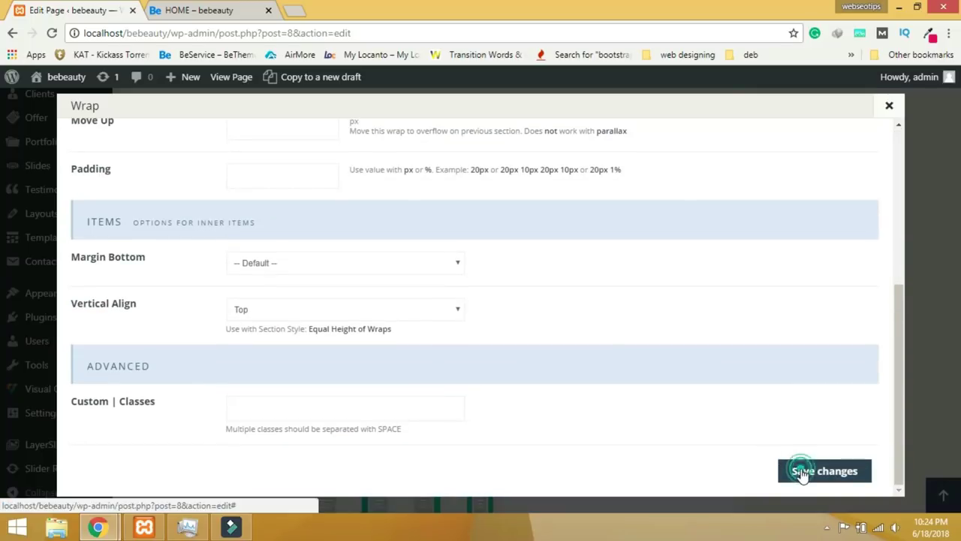
click(802, 470)
Update the HOME page to save the changes.
scroll(831, 451, up, 5)
scroll(841, 404, up, 5)
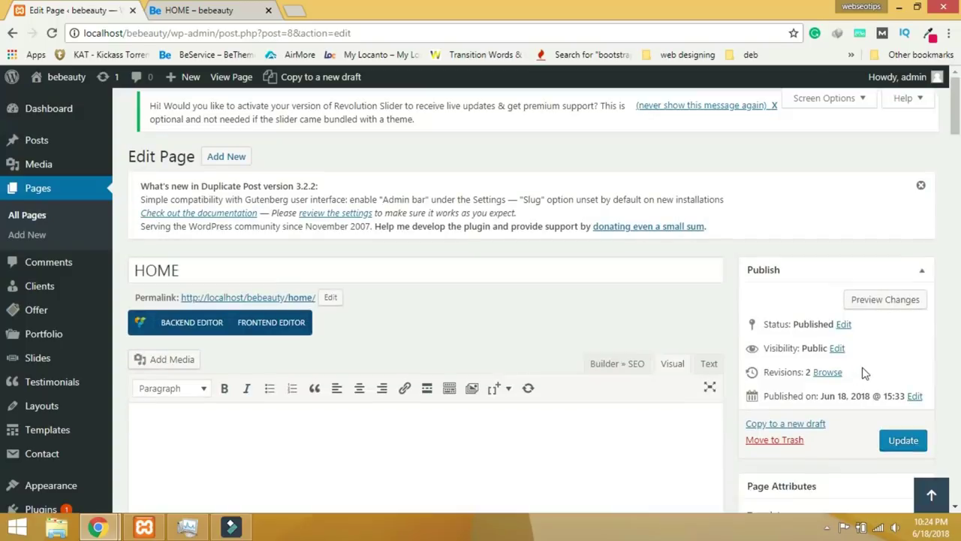
click(897, 442)
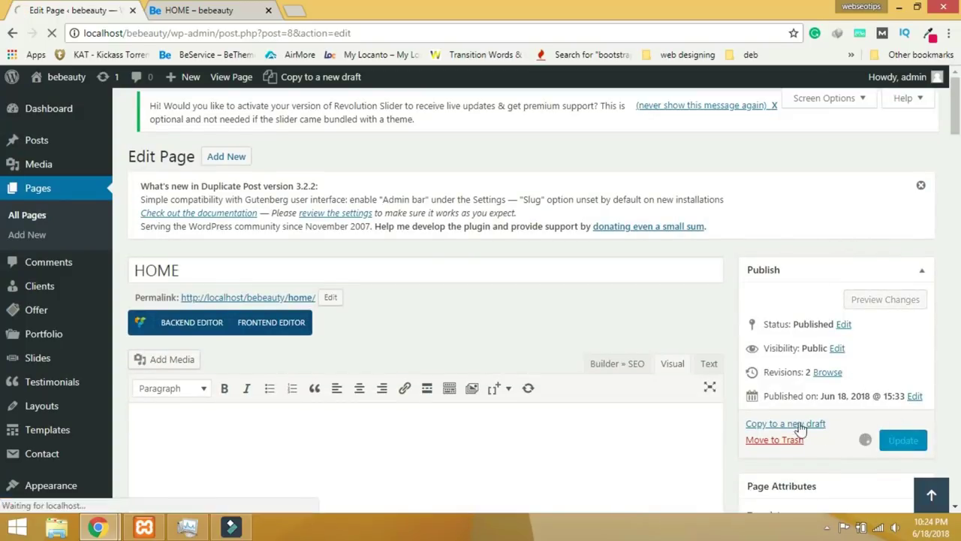
click(199, 11)
click(53, 33)
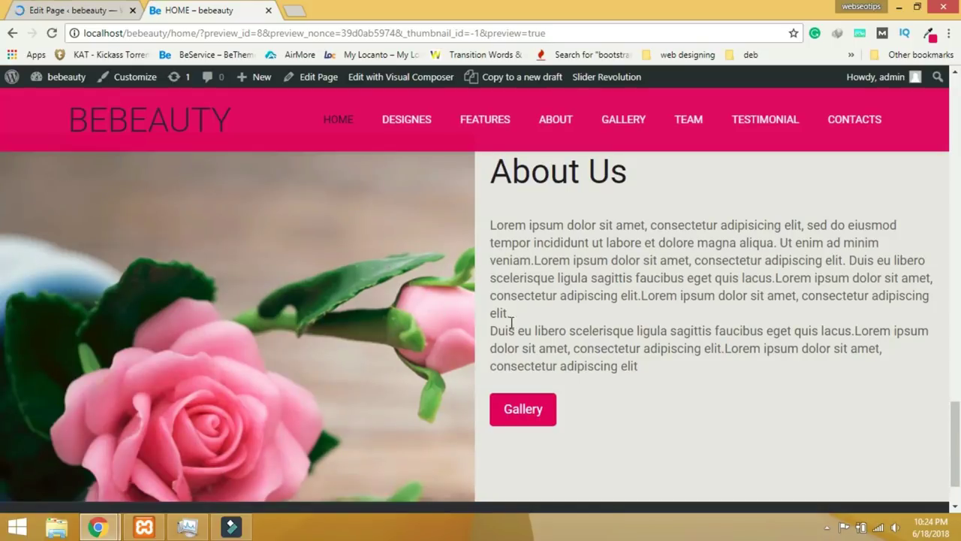
scroll(739, 395, down, 3)
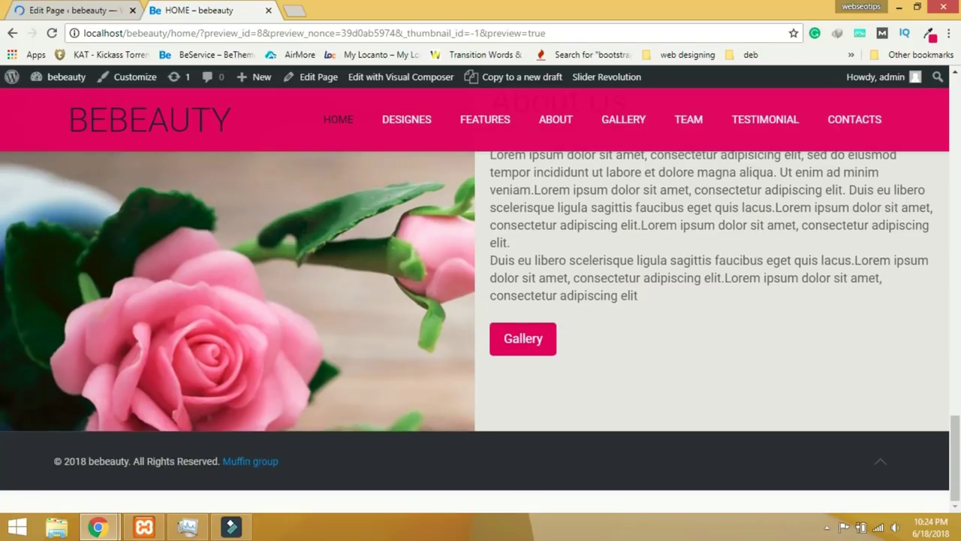
scroll(321, 232, up, 4)
scroll(428, 361, down, 3)
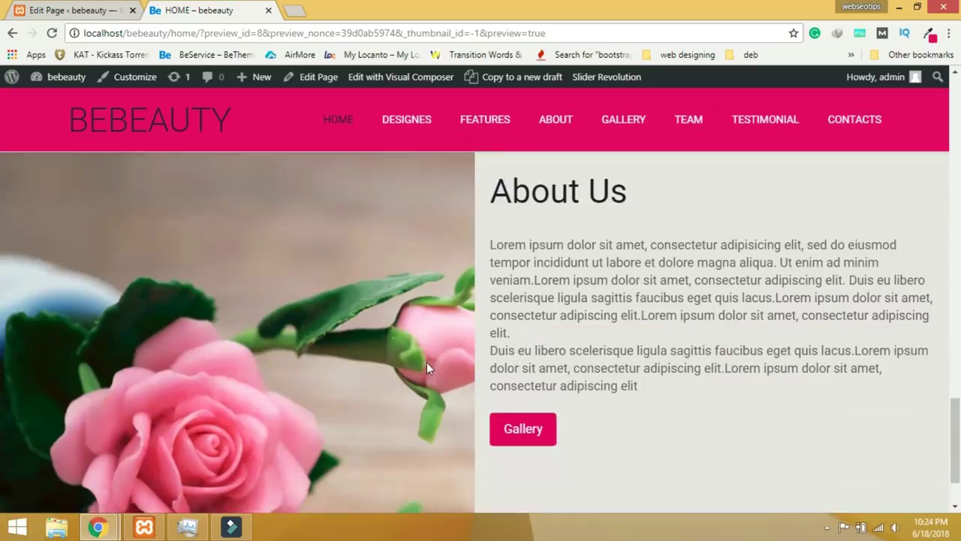
scroll(426, 368, up, 1)
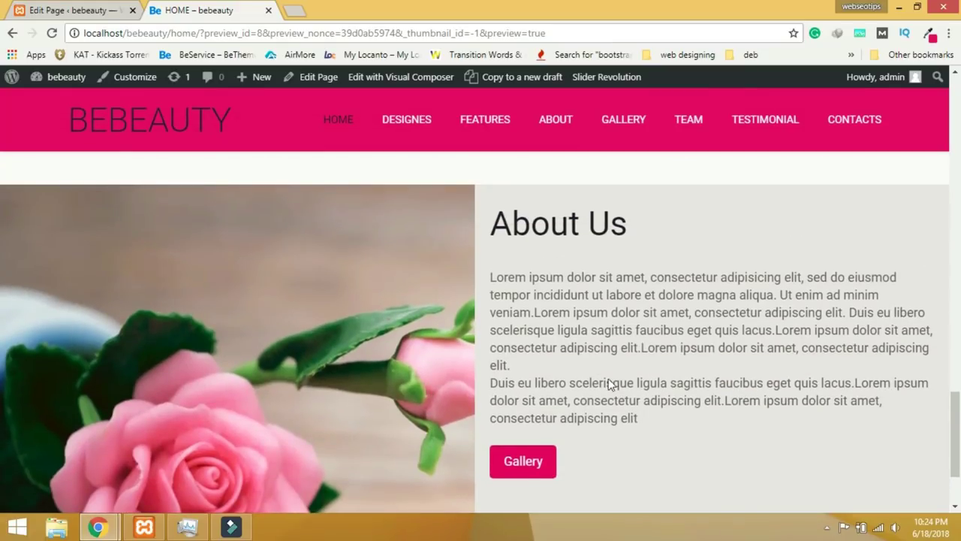
scroll(601, 413, down, 2)
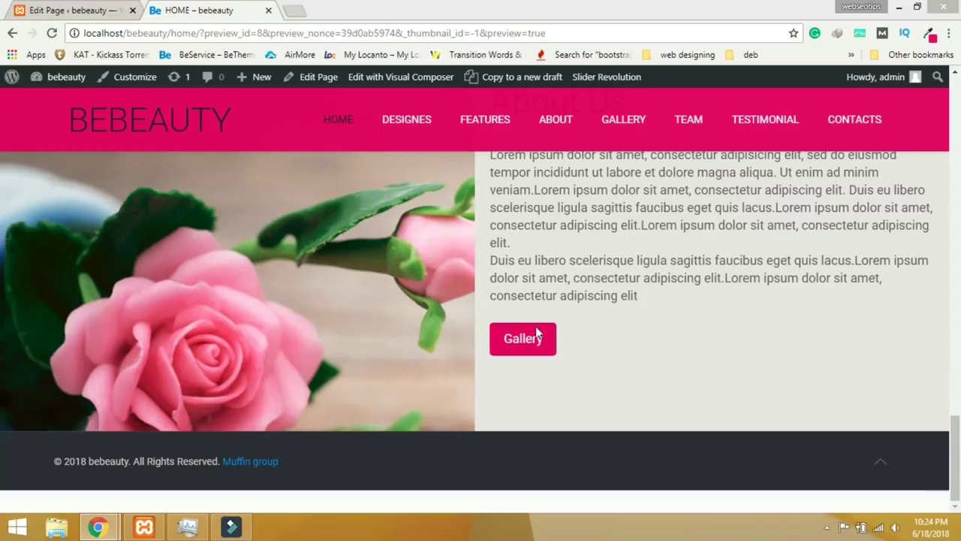
click(109, 6)
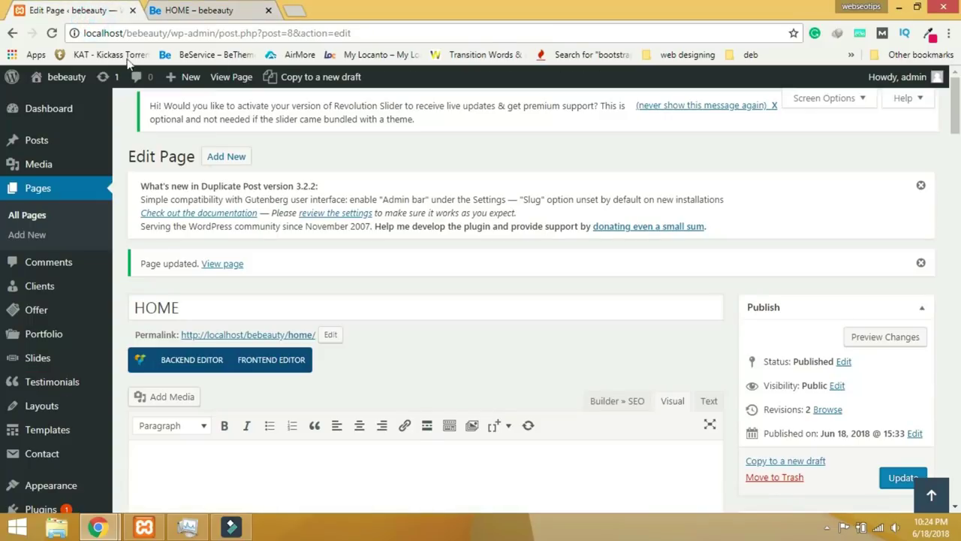
Add a new Muffin Builder section at the bottom of the page, below About Us.
scroll(424, 326, down, 3)
scroll(424, 326, down, 5)
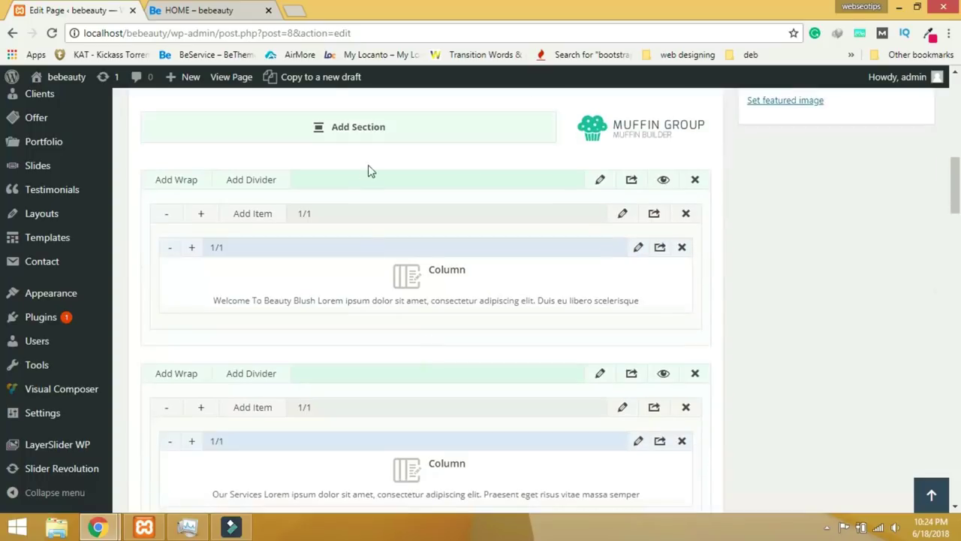
click(345, 133)
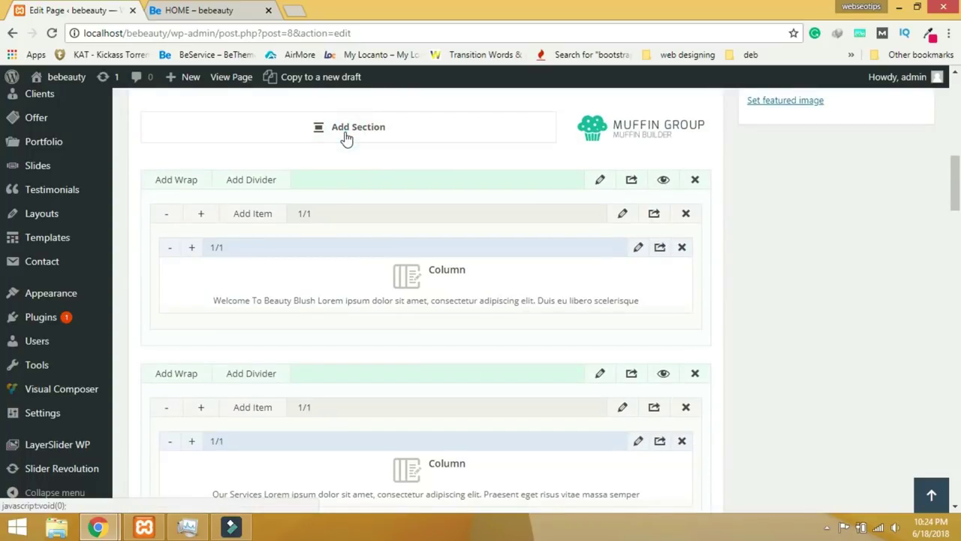
scroll(408, 253, down, 5)
scroll(488, 298, down, 4)
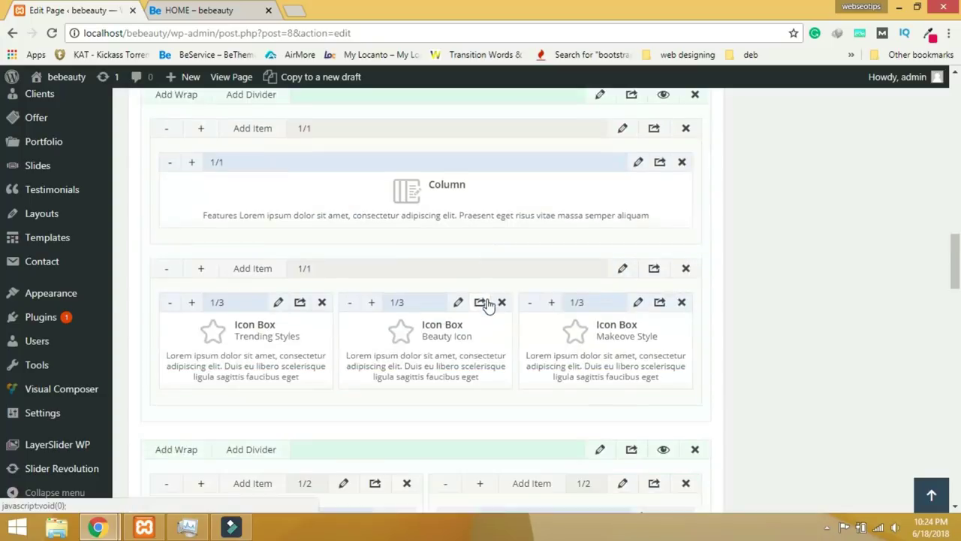
scroll(488, 301, down, 8)
scroll(490, 305, up, 2)
Give the new section 70 px top padding and add an empty full-width 1/1 wrap.
click(593, 233)
scroll(339, 360, down, 3)
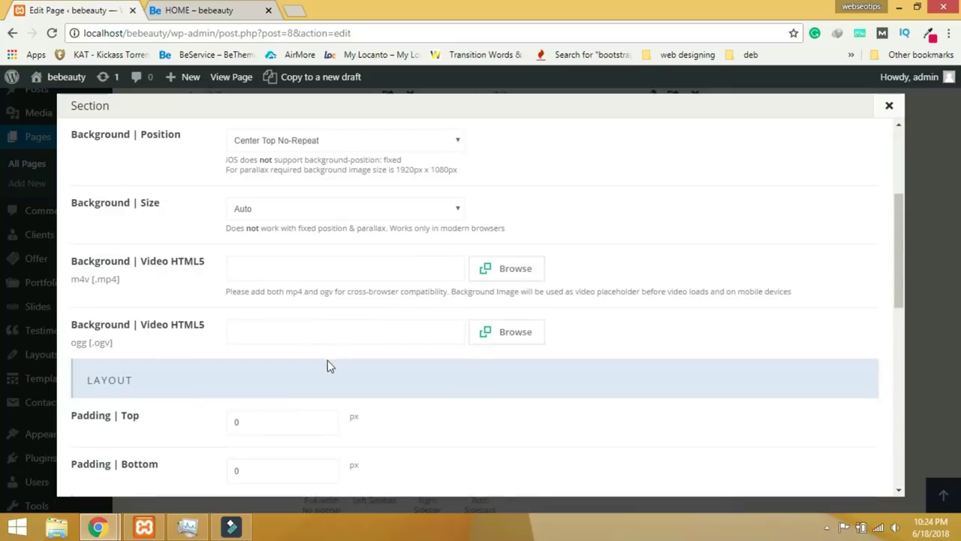
double_click(261, 423)
double_click(255, 473)
scroll(751, 461, down, 10)
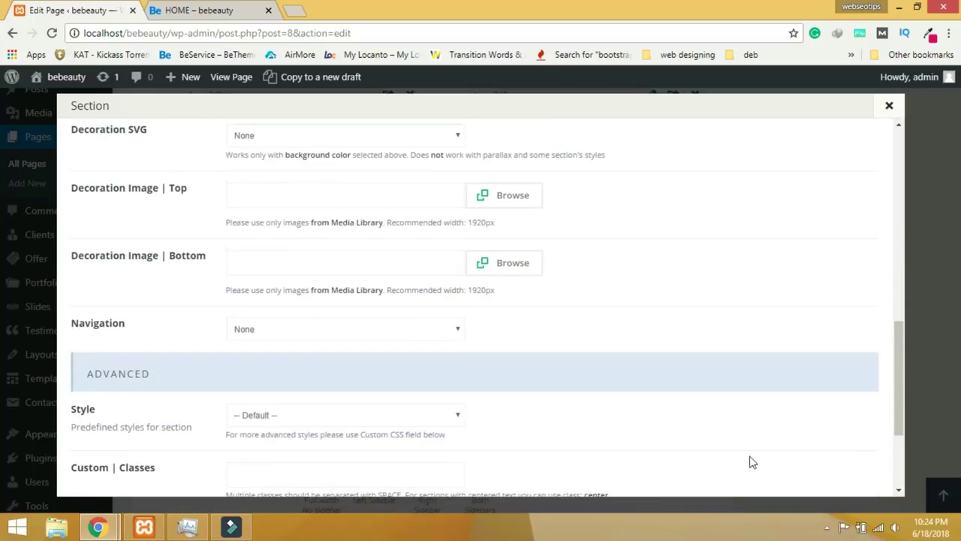
click(822, 473)
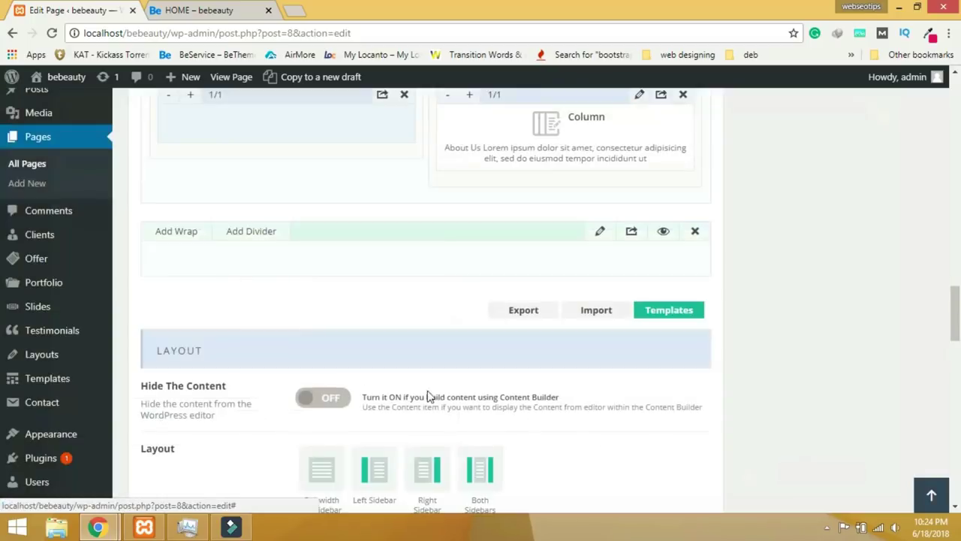
click(181, 229)
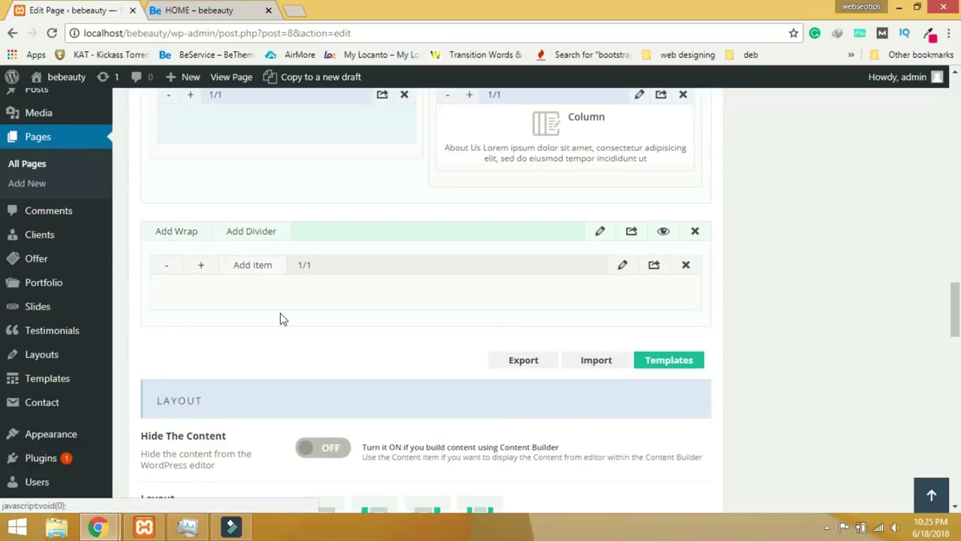
Add a 1/2 Typography Column containing the pasted Videos heading and Lorem Ipsum paragraphs.
click(255, 271)
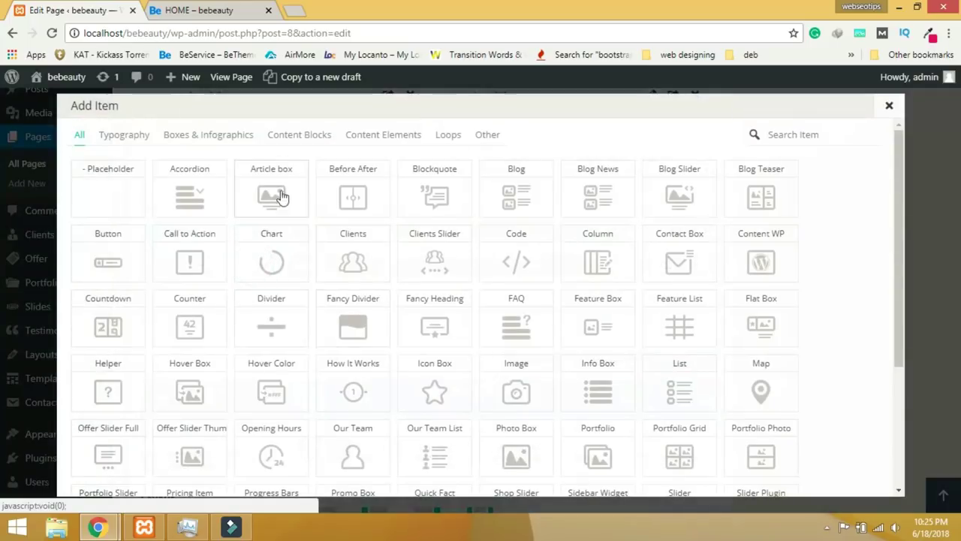
click(128, 134)
click(281, 196)
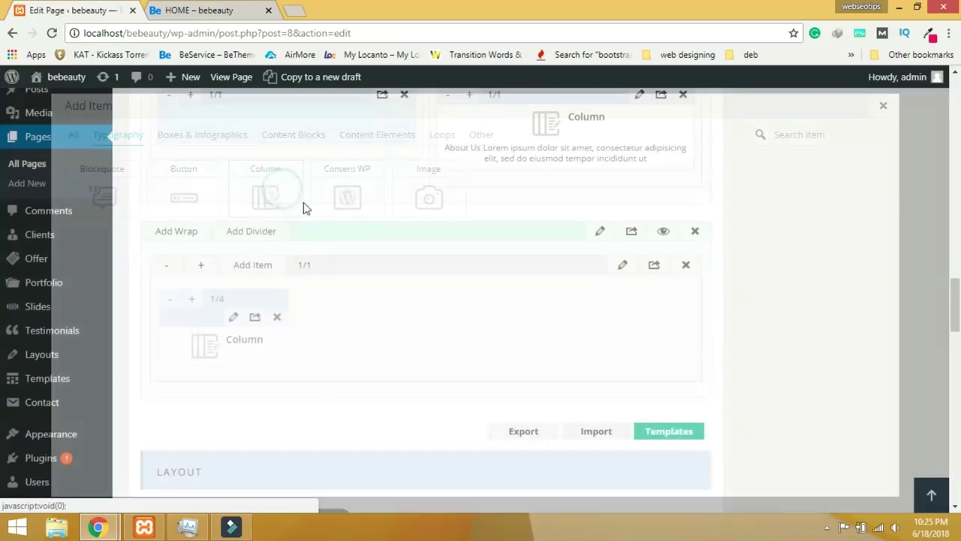
click(191, 299)
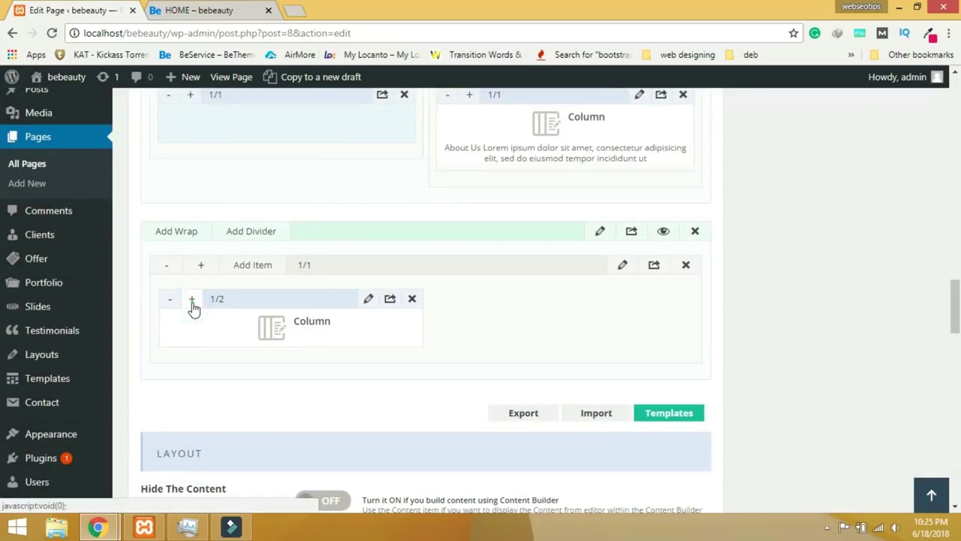
click(369, 299)
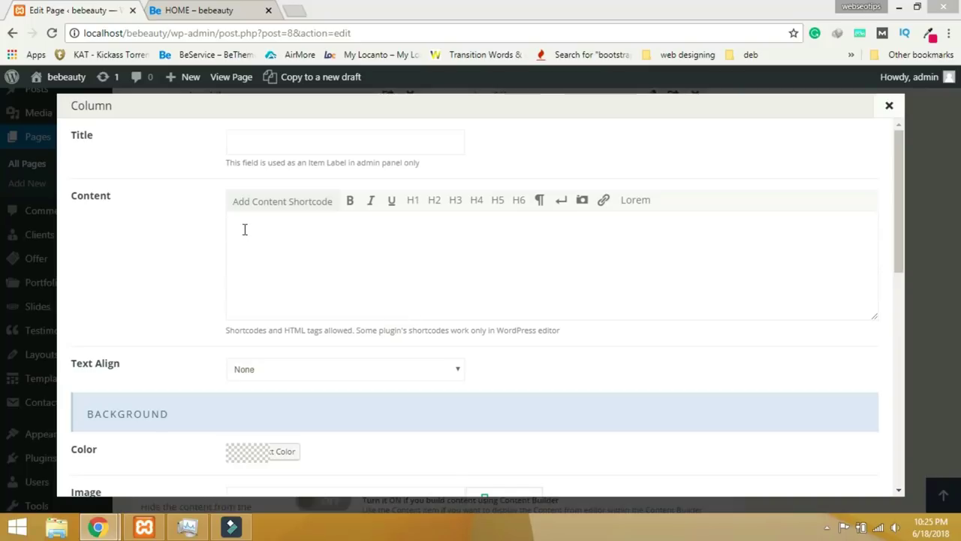
click(305, 240)
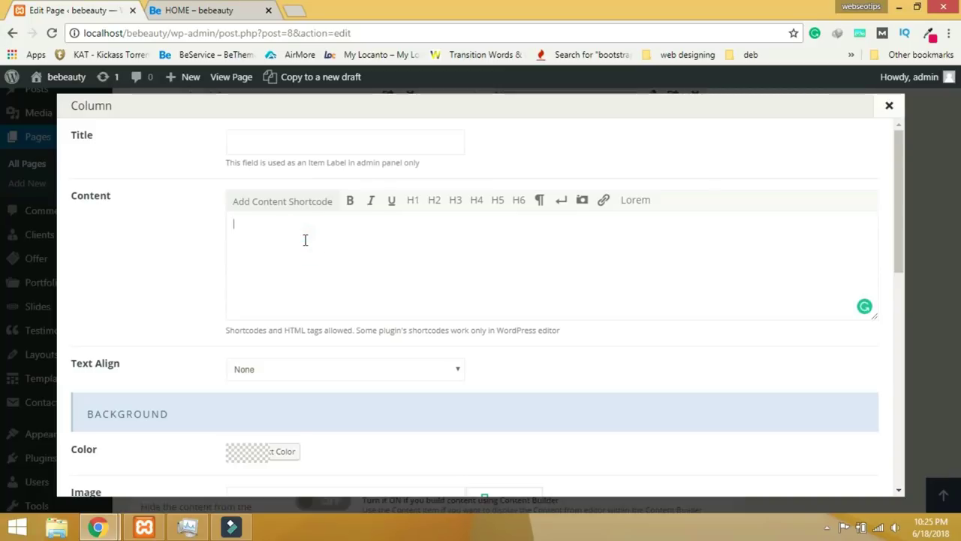
text(<h1>Videos</h1><br /> <p style="font-size:18px;">Lorem Ipsum is simply dummy text of the printing and typesetting industry. Lorem Ipsum has been the industry's standard dummy text ever since the 1500s, when an unknown printer took a galley of type and scrambled it to make a type specimen book.<br />  There are many variations of passages of Lorem Ipsum available, but the majority have suffered alteration in some form, by injected humour, or randomised words which don't look even slightly believable.<br />  There are many variations of passages of Lorem Ipsum available, but the majority have suffered alteration in some form, by injected humour, or randomised words which don't look even slightly believable.</p>)
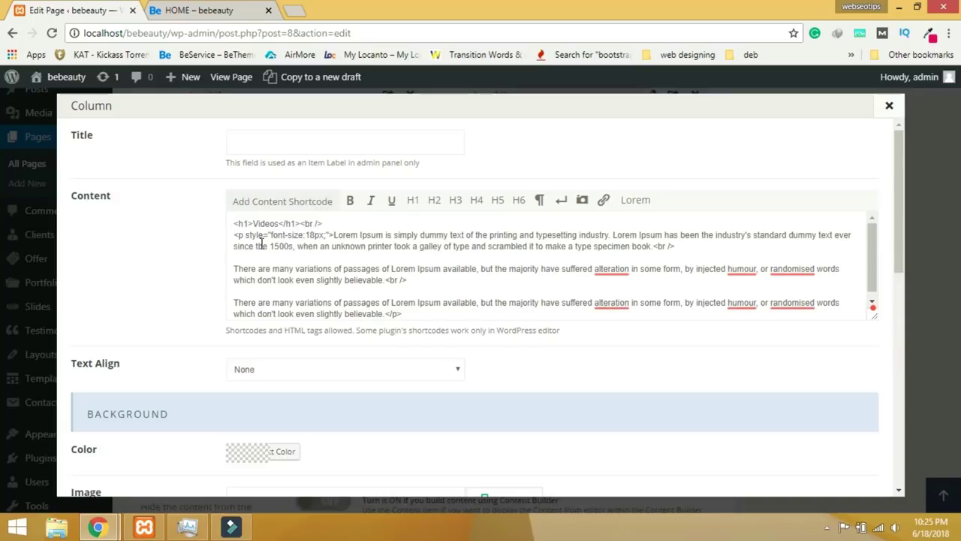
scroll(430, 275, down, 1)
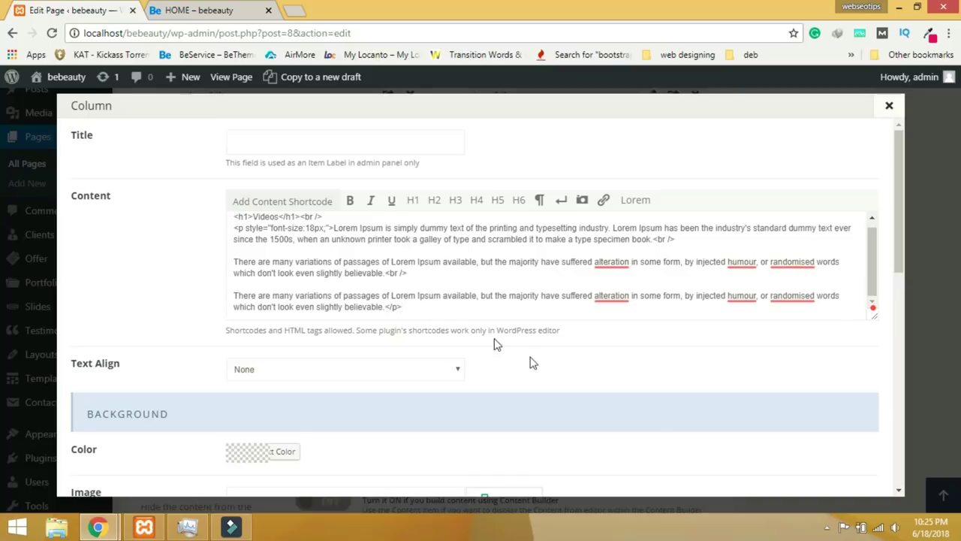
scroll(530, 362, down, 10)
click(830, 471)
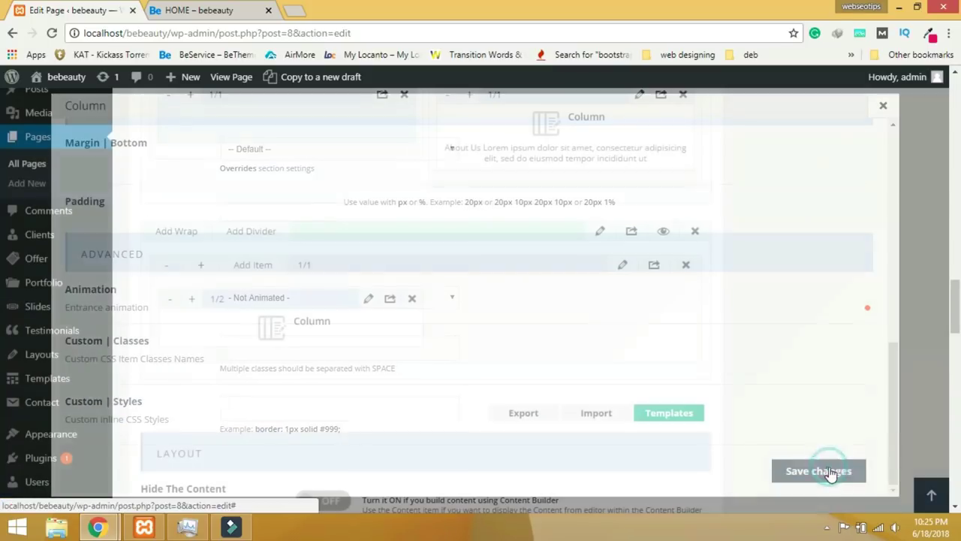
Add a second Typography Column beside the first and set it to 1/2 width.
click(243, 266)
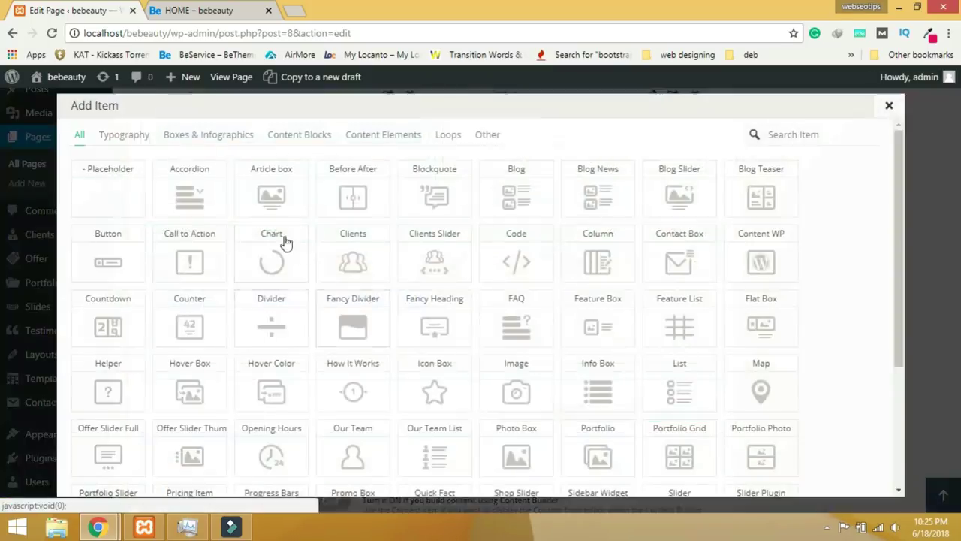
click(124, 139)
click(266, 194)
click(461, 299)
click(461, 299)
click(461, 299)
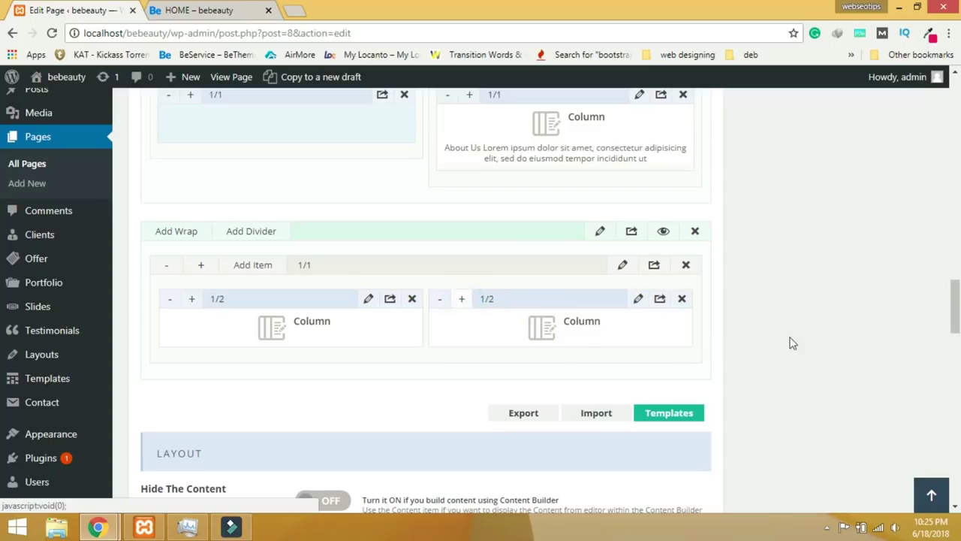
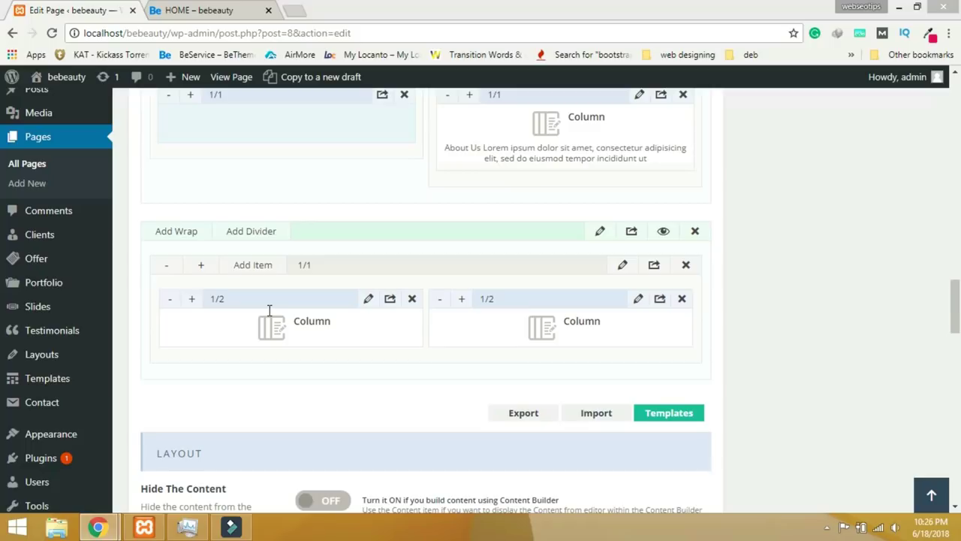
Save the column holding the Vimeo 'Wild Scotland' embed and update the HOME page.
click(638, 299)
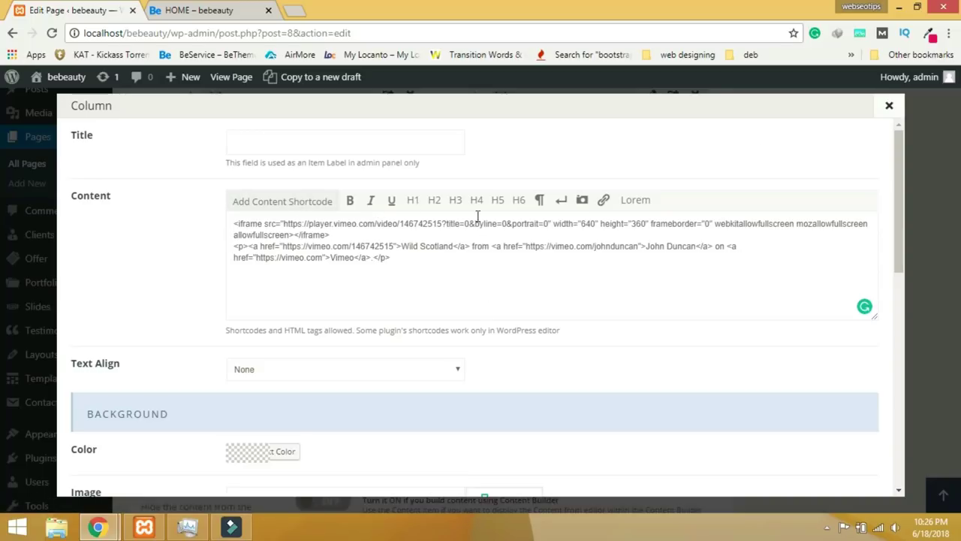
scroll(606, 368, down, 5)
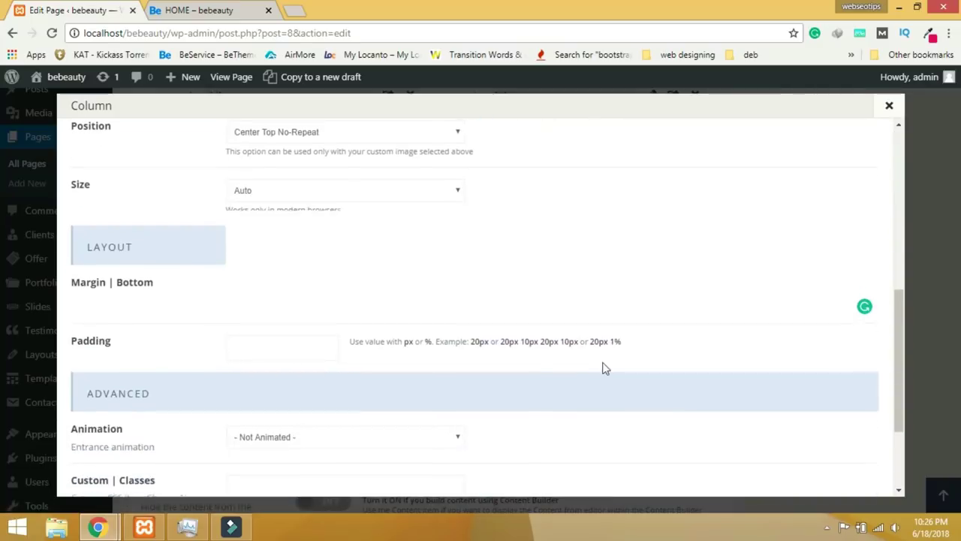
scroll(606, 367, down, 2)
click(811, 471)
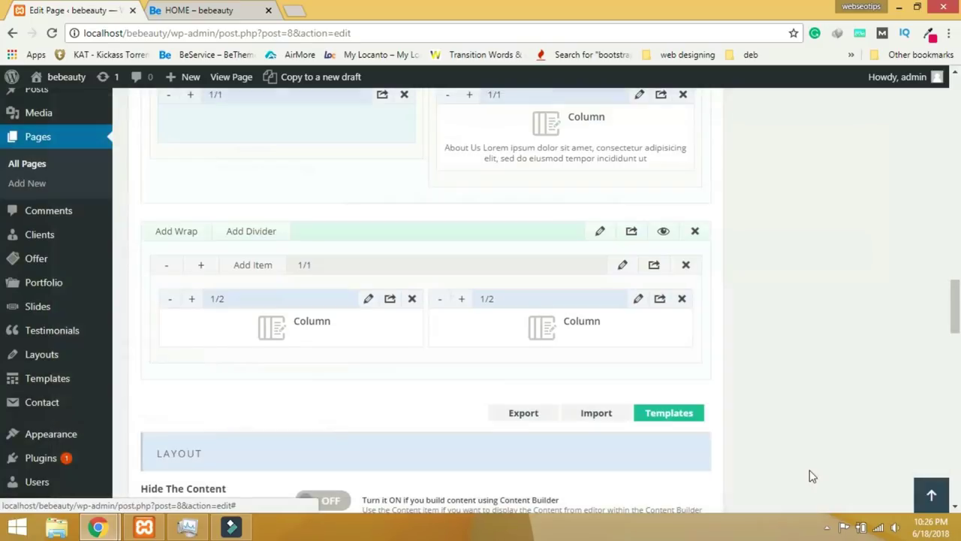
scroll(852, 353, up, 15)
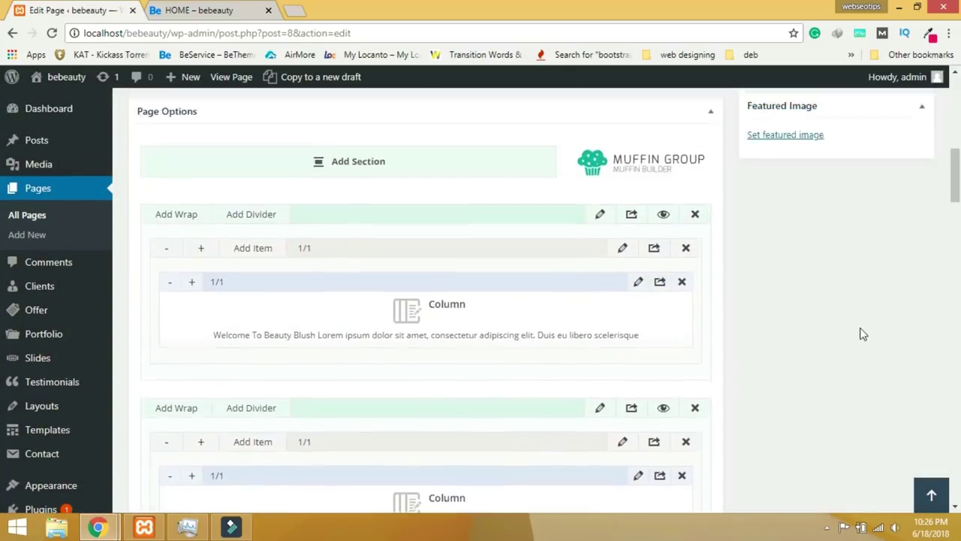
click(891, 273)
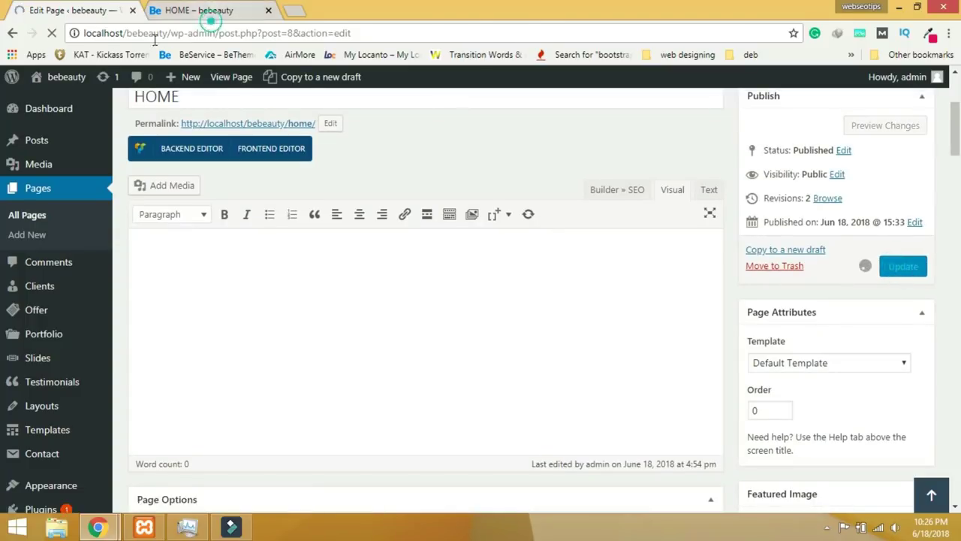
click(211, 14)
Reload the homepage preview to check the Wild Scotland video, then return to Edit Page.
click(156, 78)
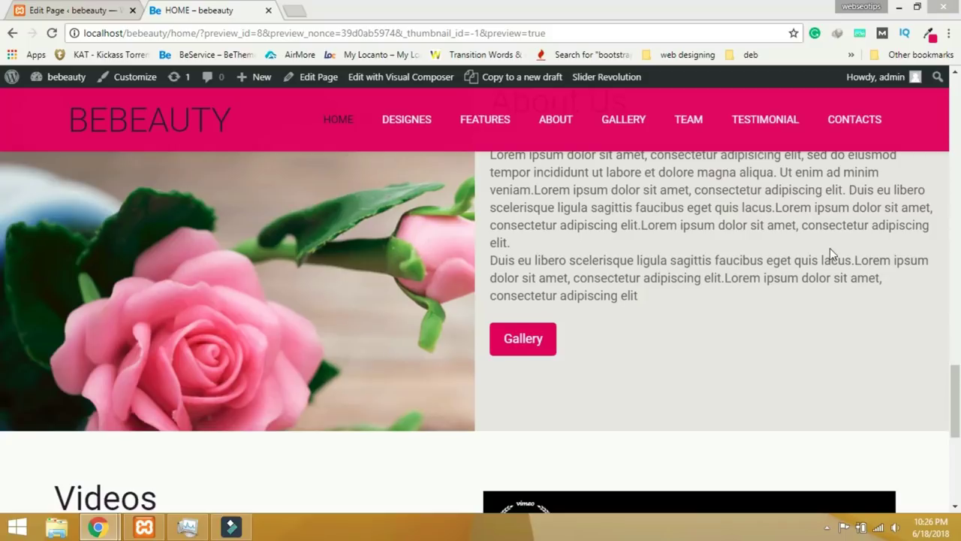
scroll(590, 269, down, 5)
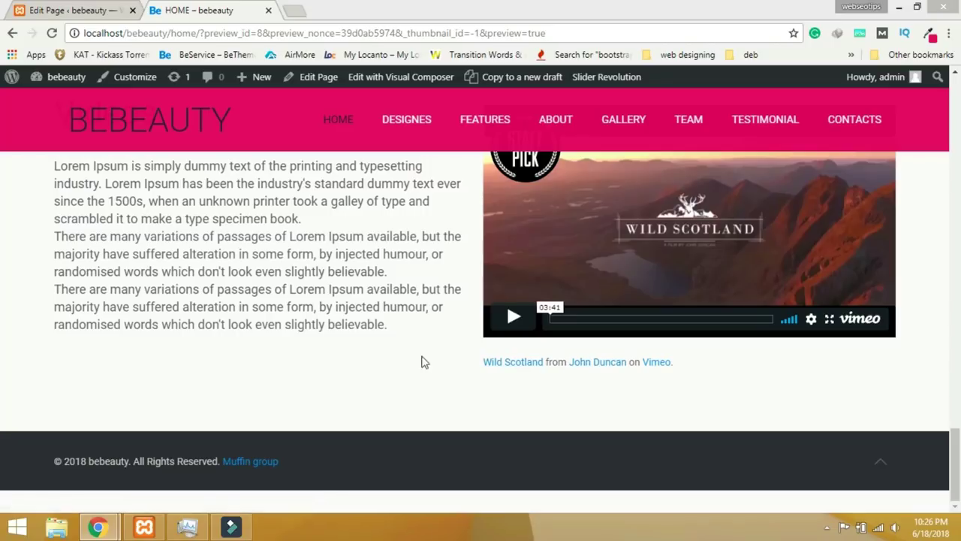
scroll(405, 321, up, 10)
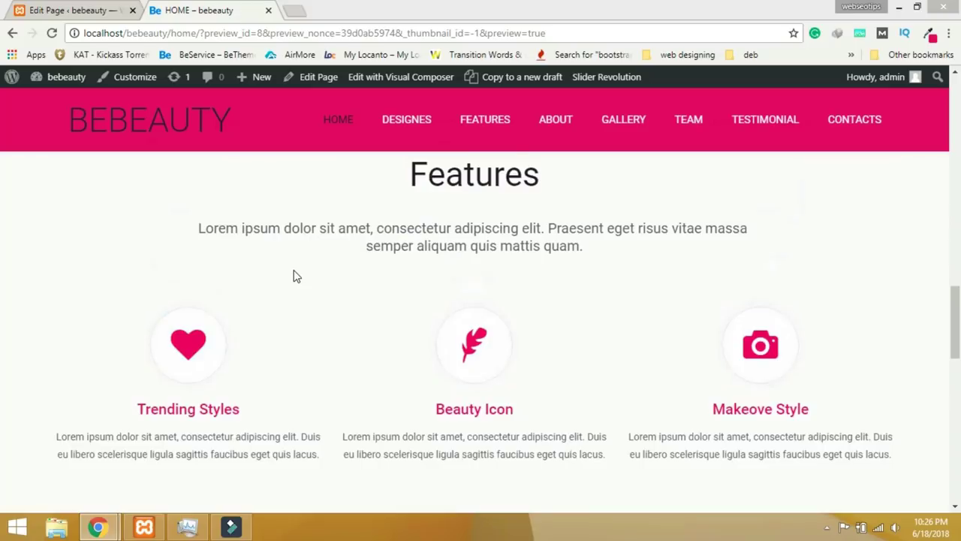
scroll(293, 277, down, 12)
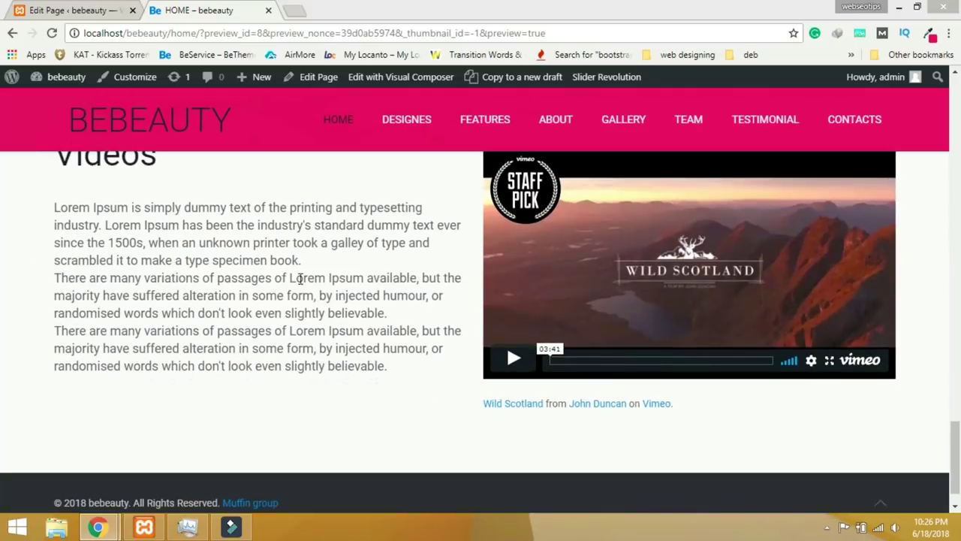
scroll(315, 296, down, 1)
click(75, 17)
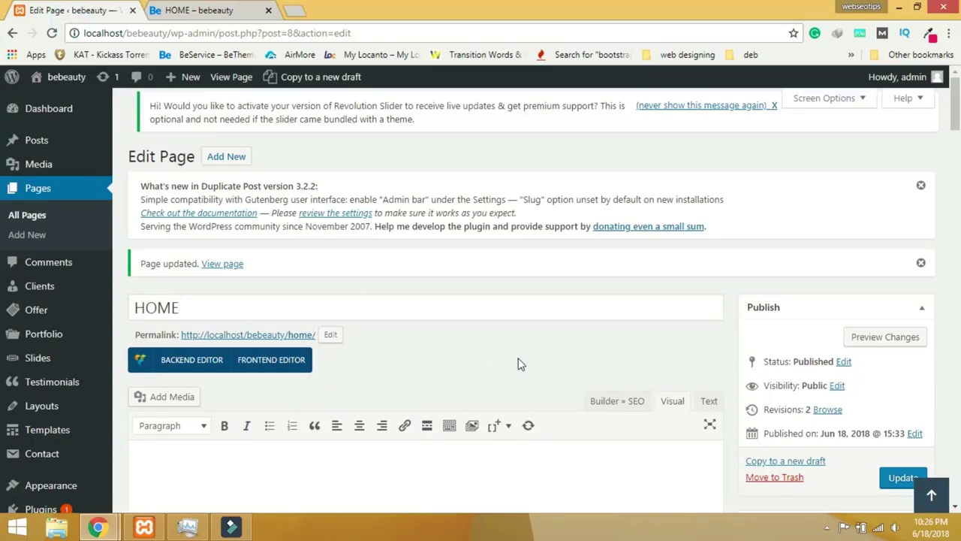
scroll(518, 363, down, 3)
scroll(516, 368, down, 4)
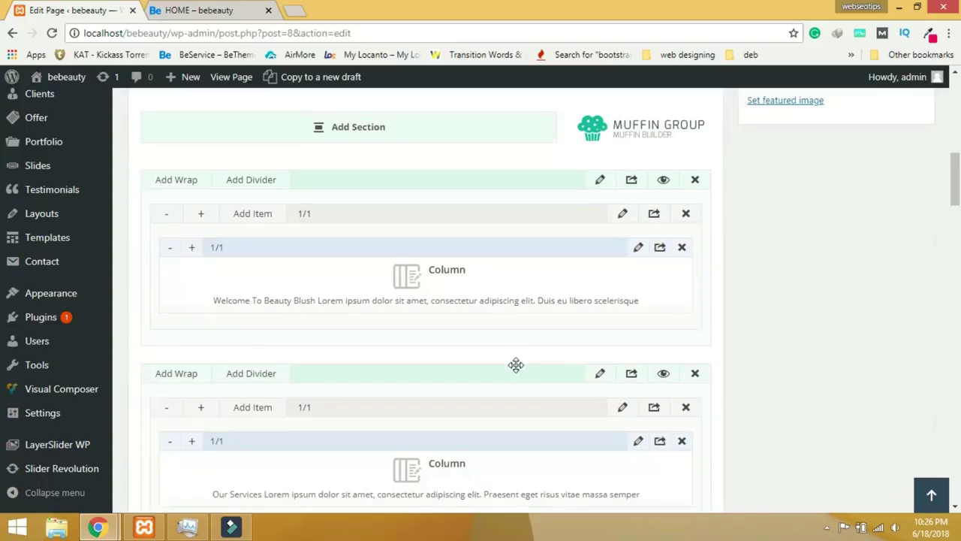
scroll(516, 366, down, 7)
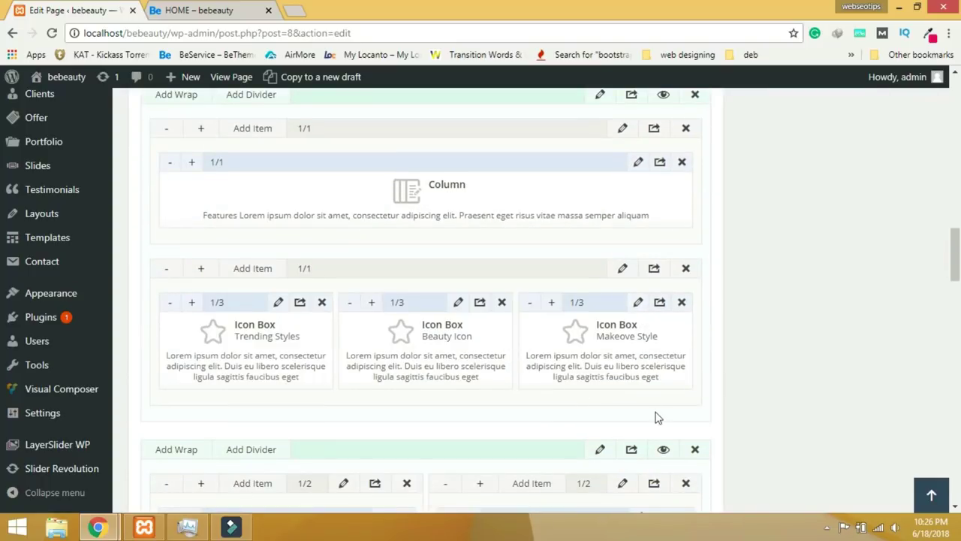
scroll(655, 417, down, 5)
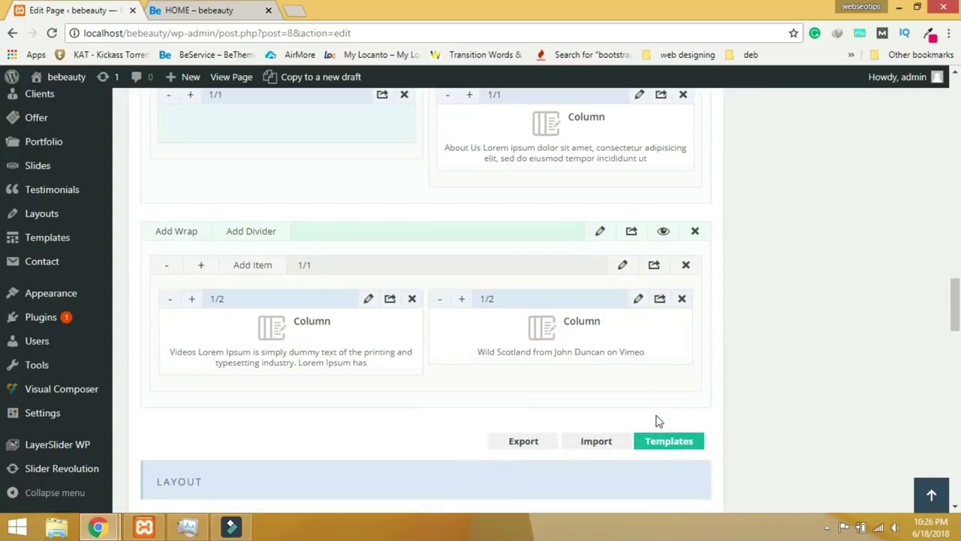
click(637, 298)
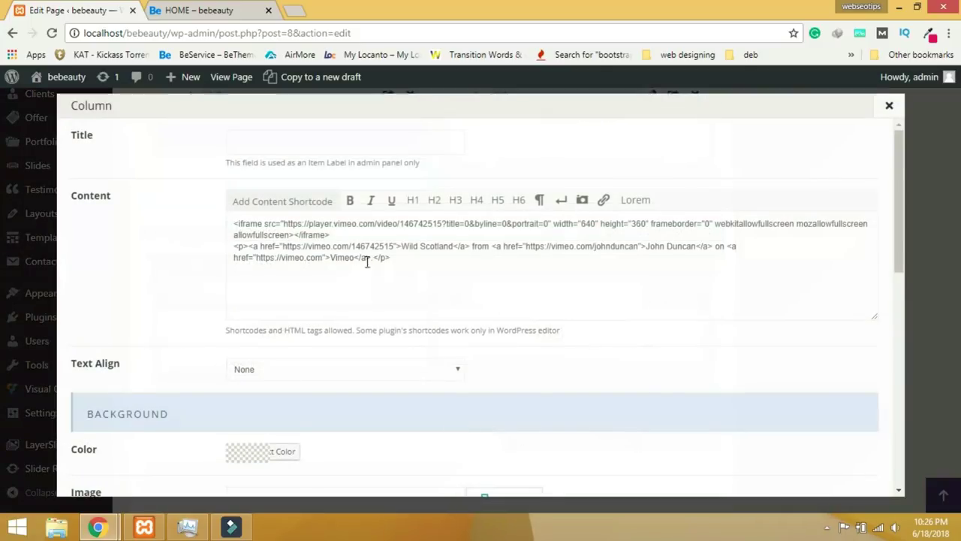
drag(367, 257, 235, 247)
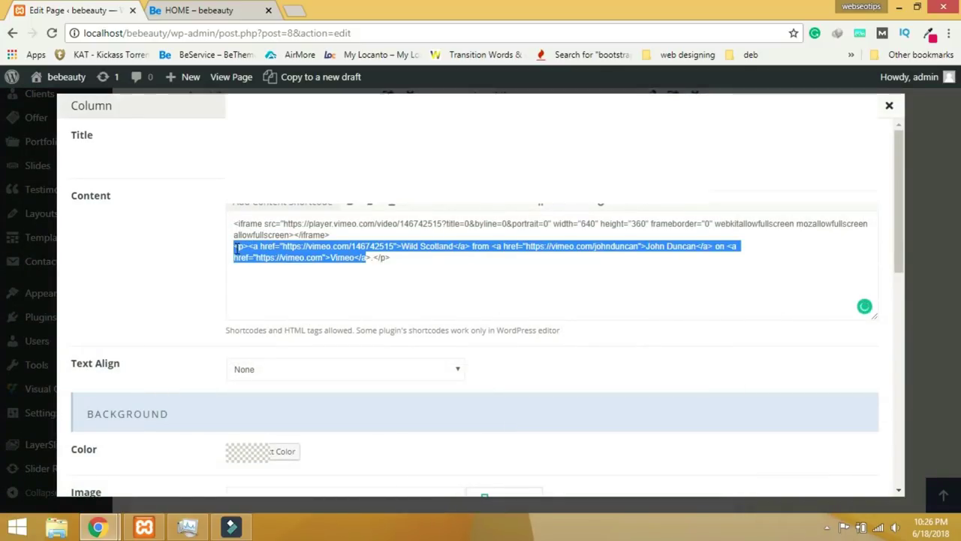
click(407, 259)
drag(408, 259, 228, 250)
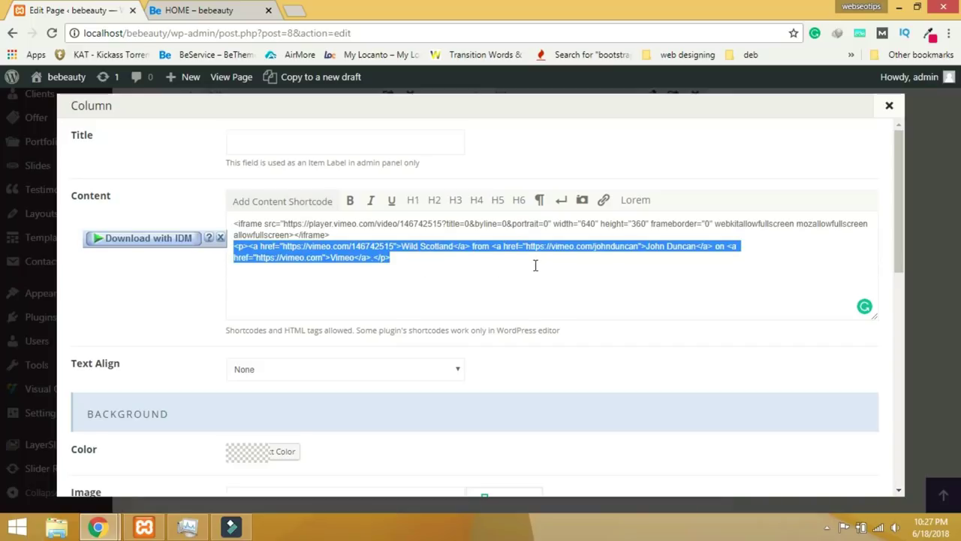
click(425, 264)
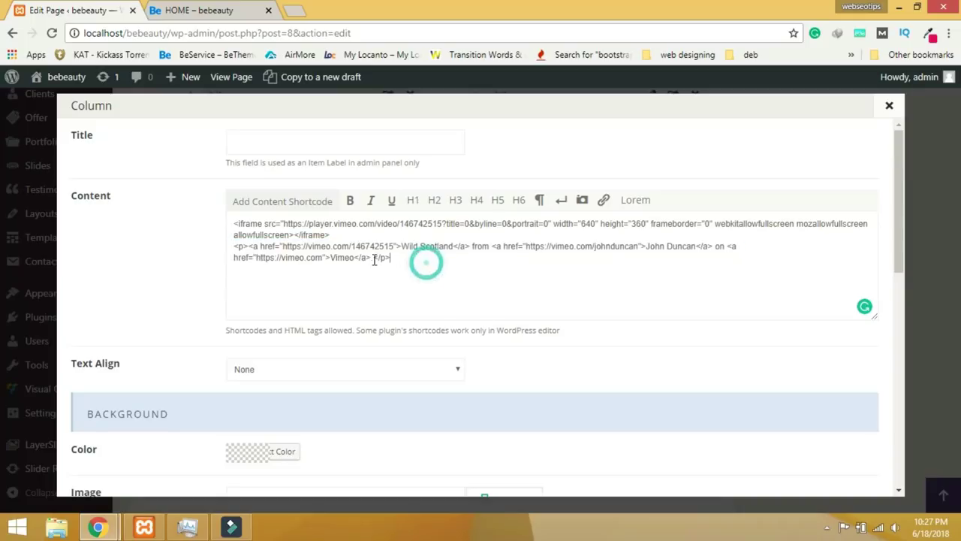
click(886, 107)
scroll(477, 260, up, 15)
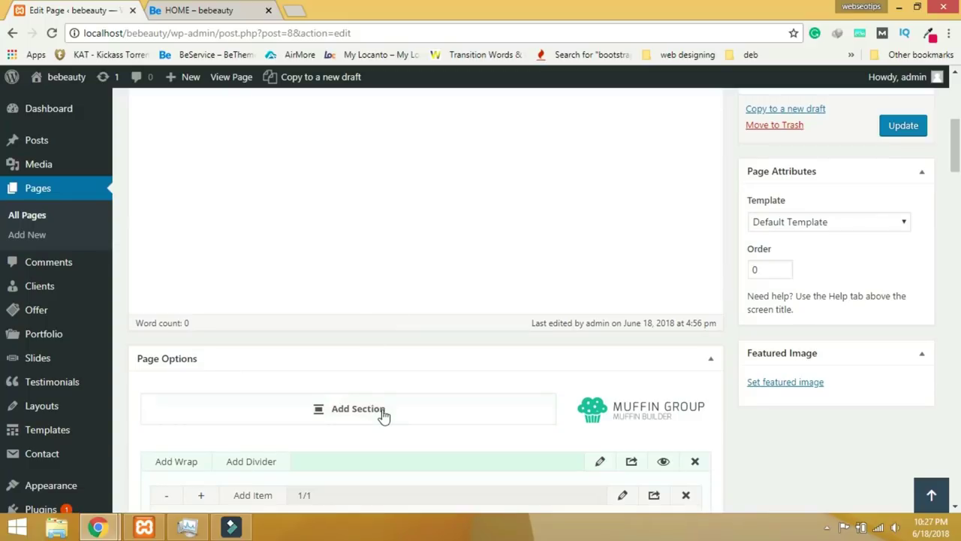
Add a new section and wrap at the page bottom with a full-width 1/1 Column item.
click(381, 407)
scroll(431, 436, down, 5)
scroll(431, 439, down, 10)
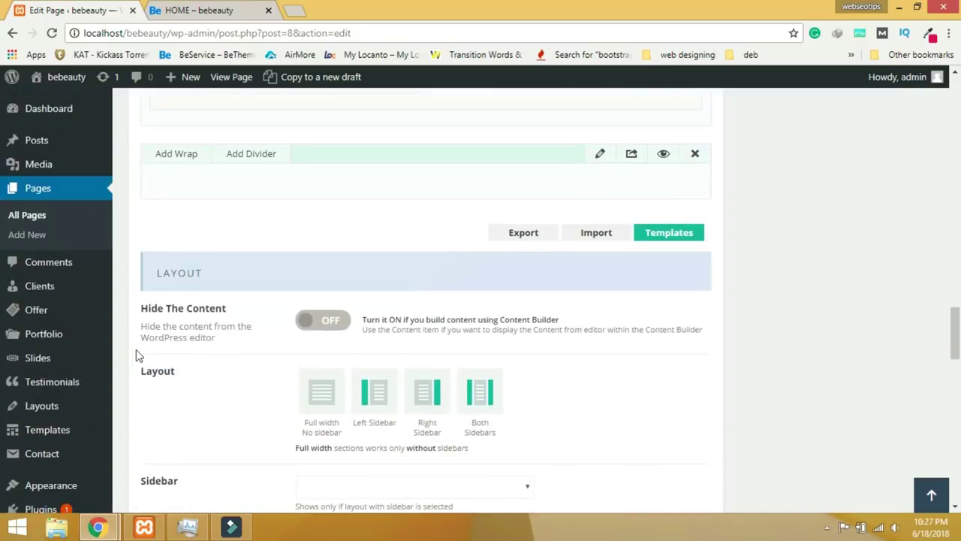
click(197, 158)
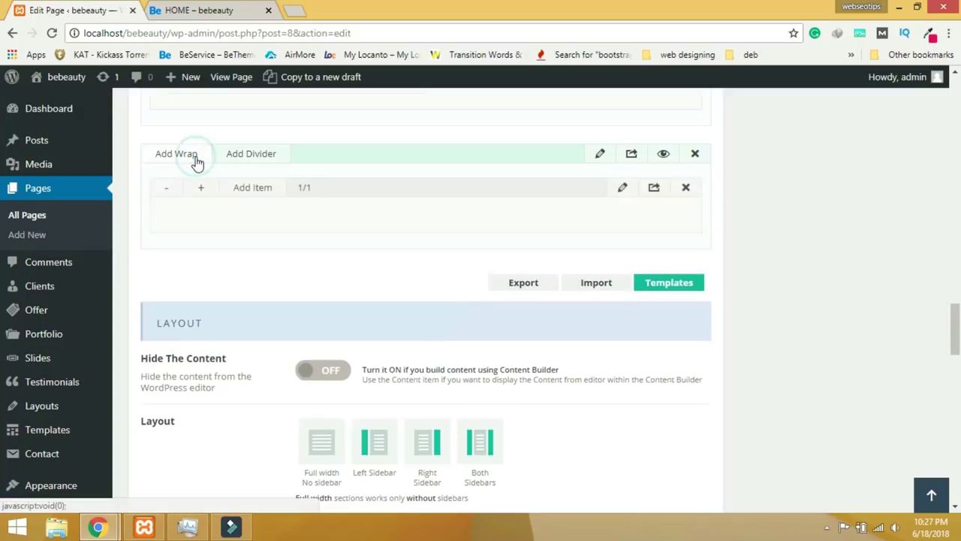
click(255, 190)
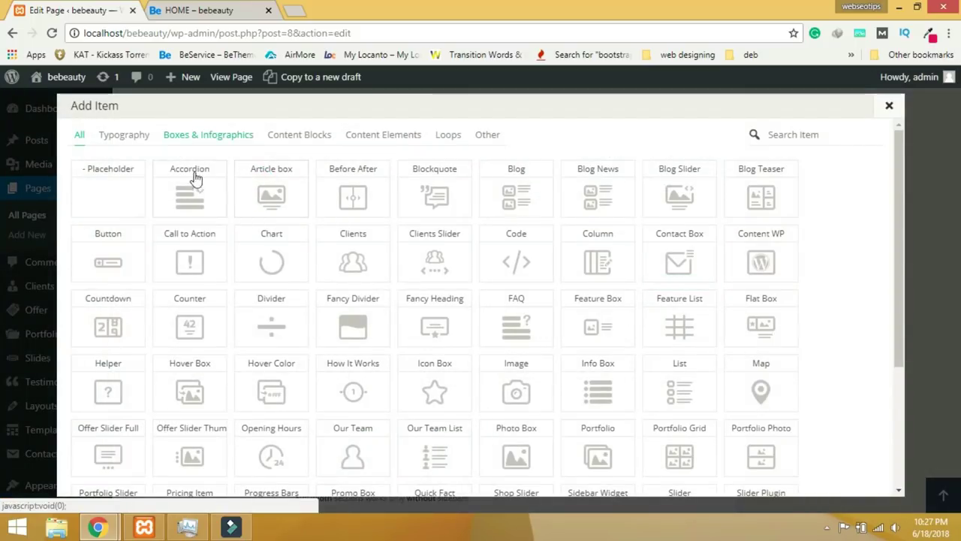
click(144, 145)
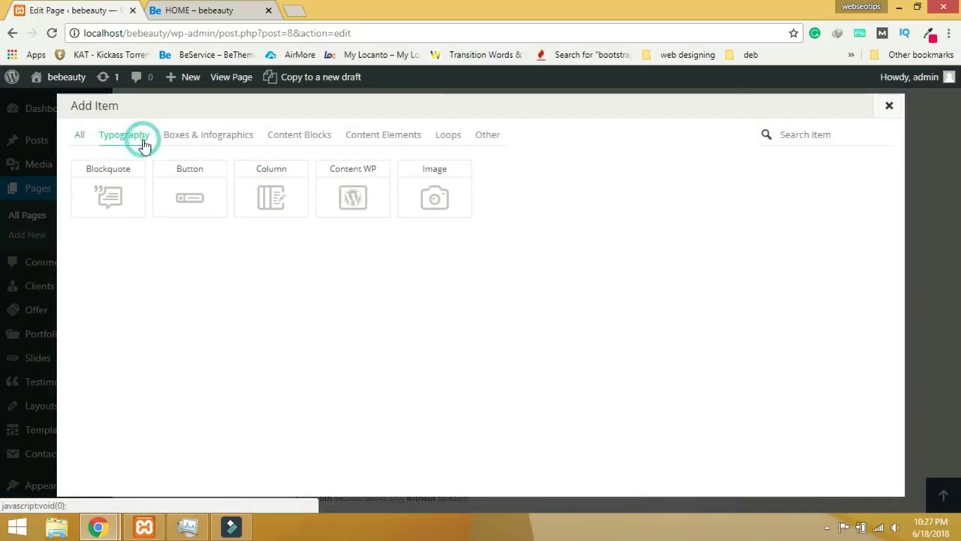
click(259, 193)
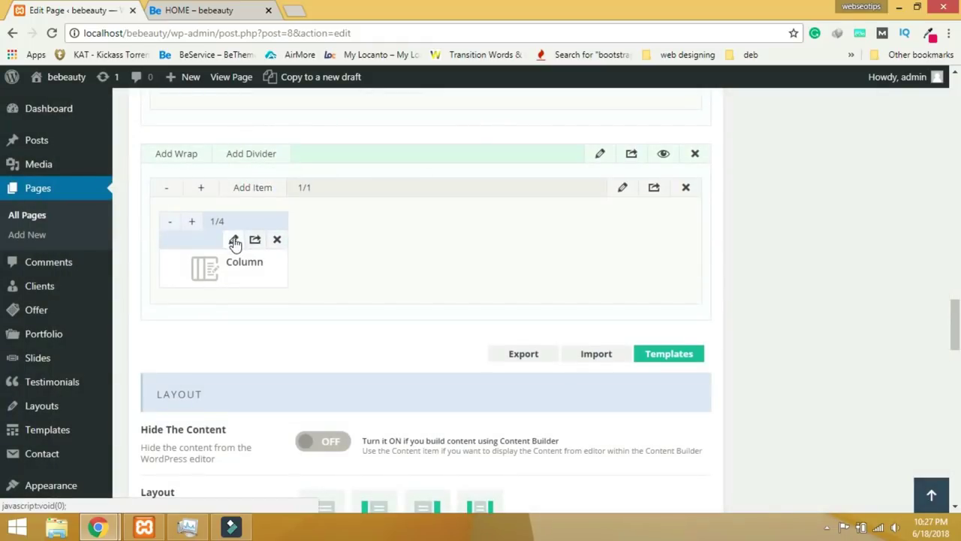
click(192, 223)
click(191, 224)
click(190, 225)
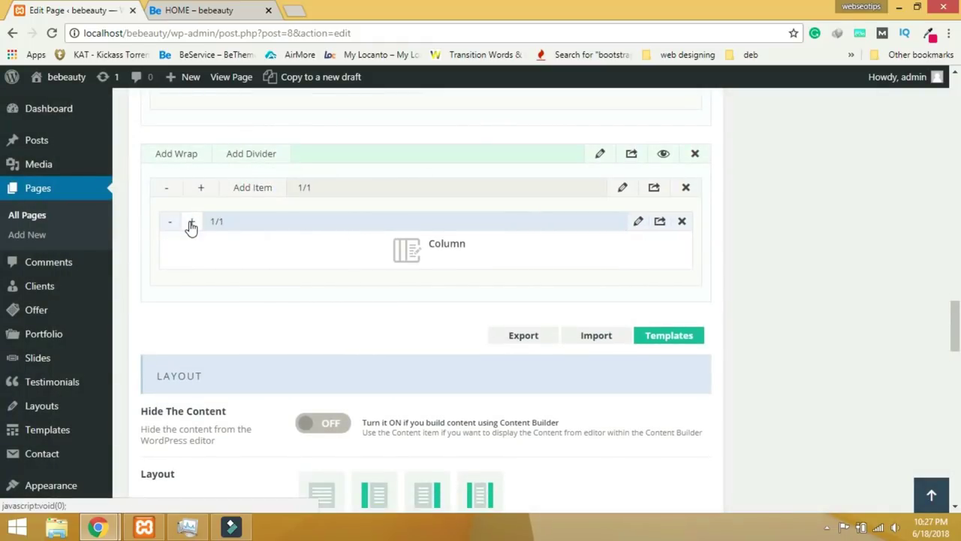
Paste the Gallery heading and 18px Lorem ipsum paragraph HTML into the column and save.
click(640, 223)
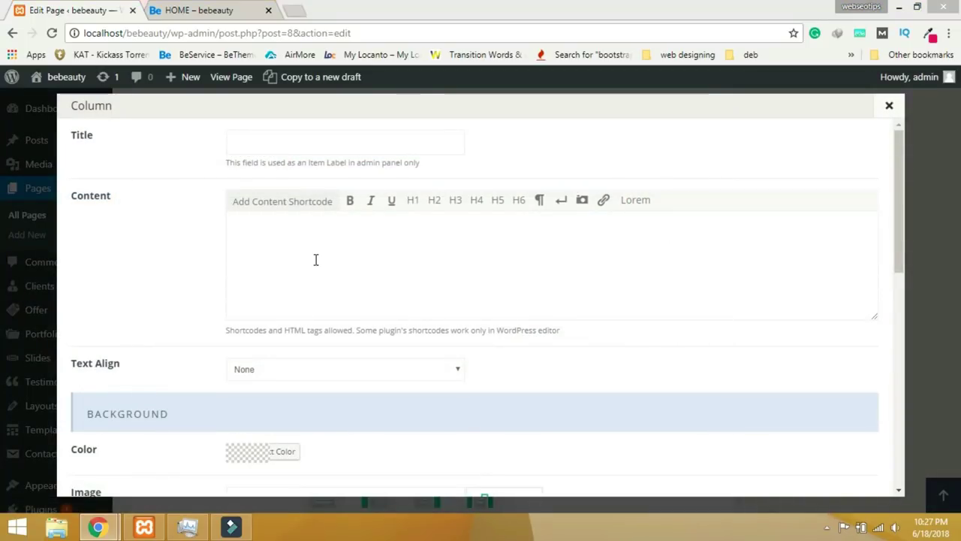
click(412, 257)
text(<h1>Gallery</h1><br /> <p style="font-size:18px;">Lorem ipsum dolor sit amet, consectetur adipiscing elit. Praesent eget risus vitae massa <br /> semper aliquam quis mattis quam.</p>)
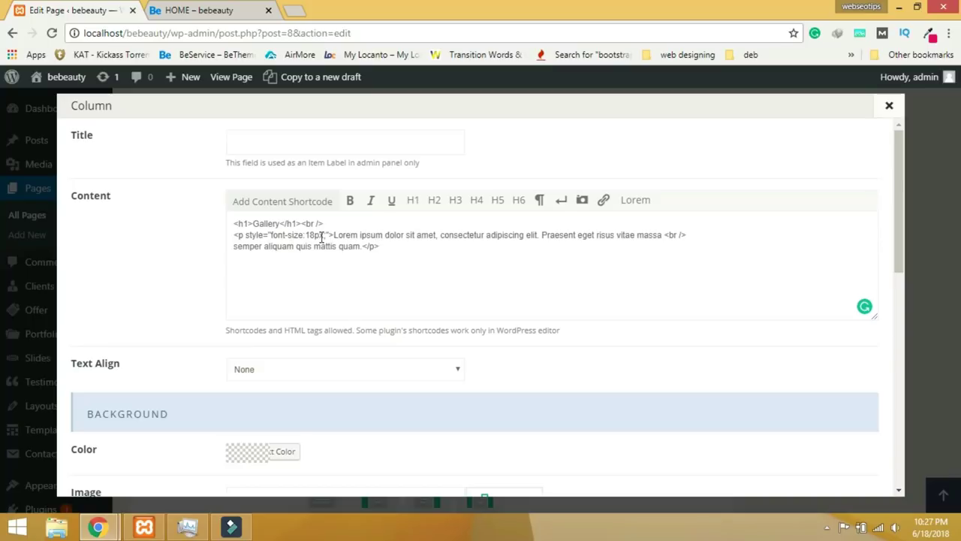
scroll(678, 425, down, 8)
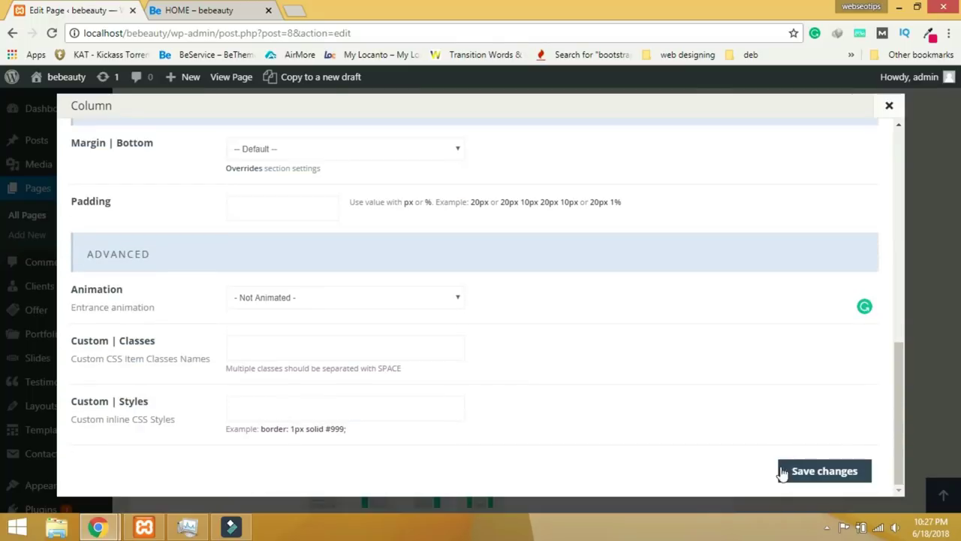
click(798, 472)
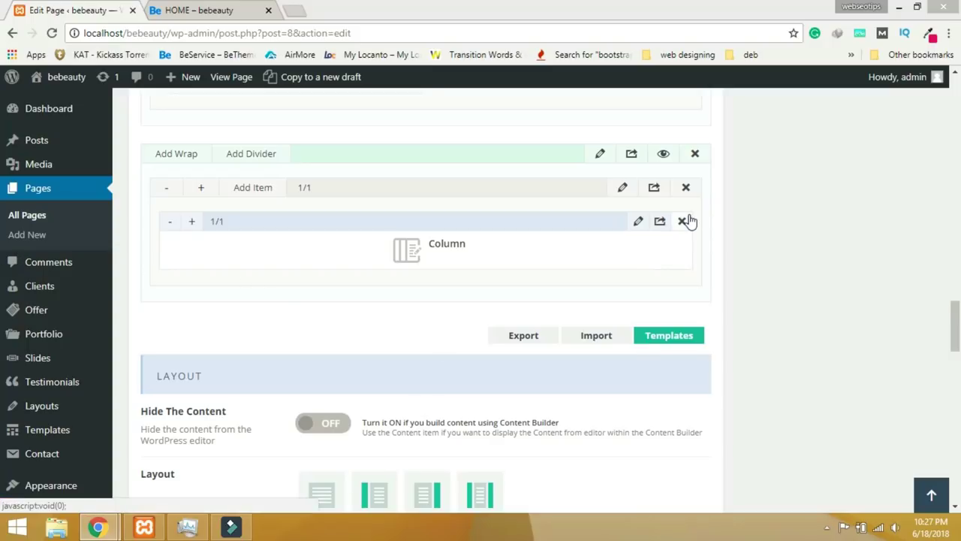
scroll(781, 300, up, 1)
scroll(811, 304, up, 10)
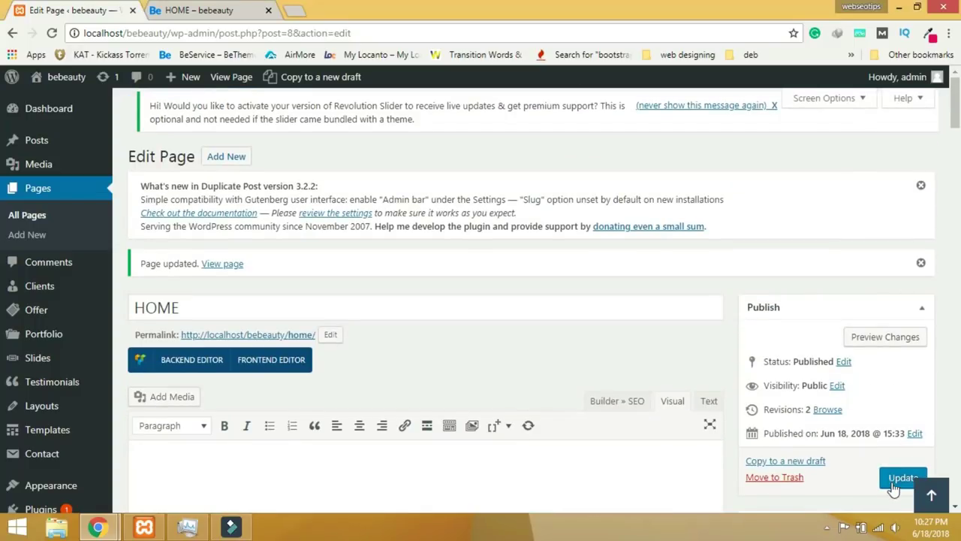
Update the HOME page and go to the WordPress dashboard.
click(895, 479)
click(203, 10)
mouse_move(43, 79)
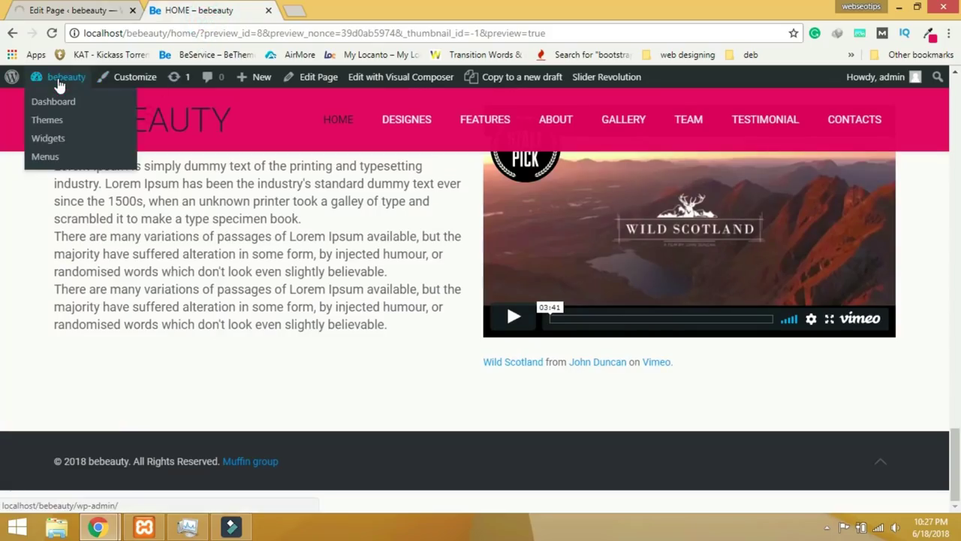
click(54, 102)
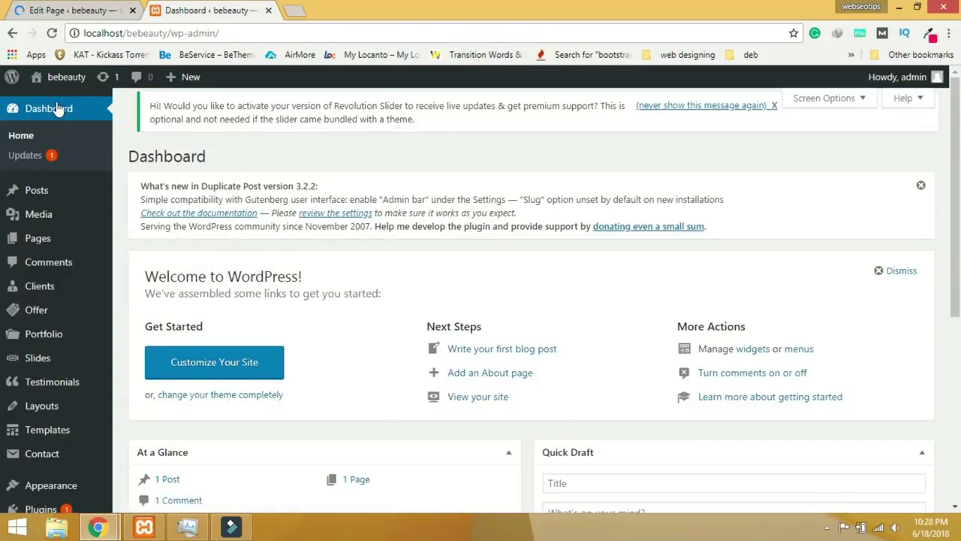
Open the Media Library, then start a fresh browser tab for a web search.
click(73, 10)
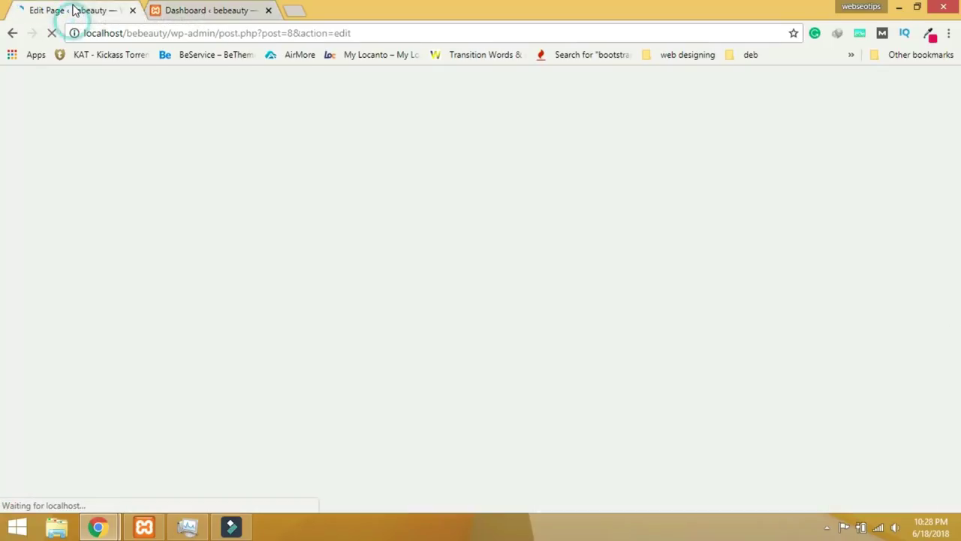
click(192, 11)
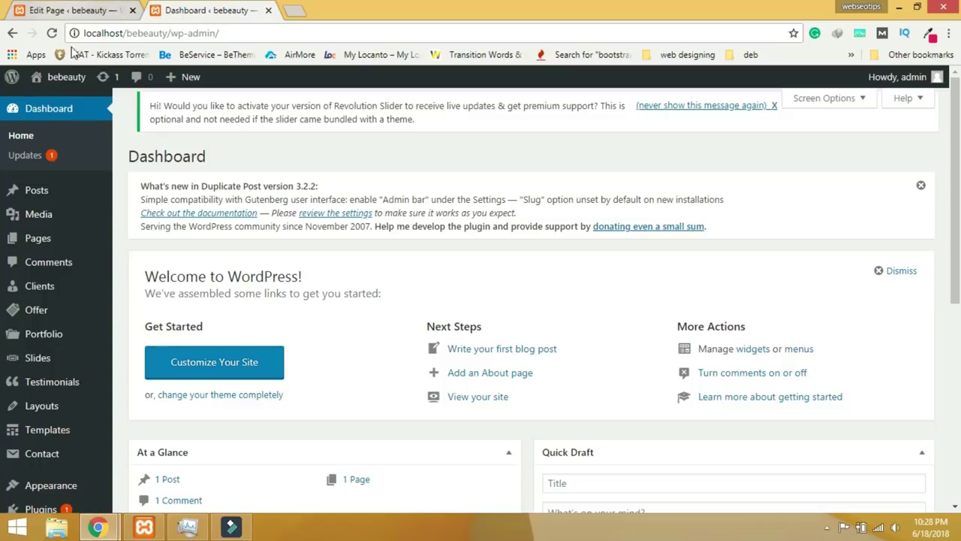
click(45, 214)
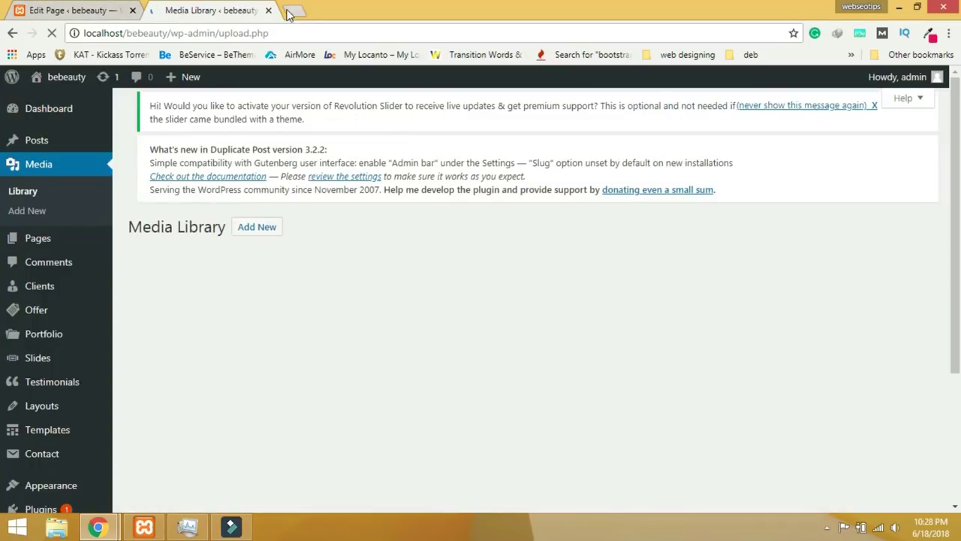
click(293, 11)
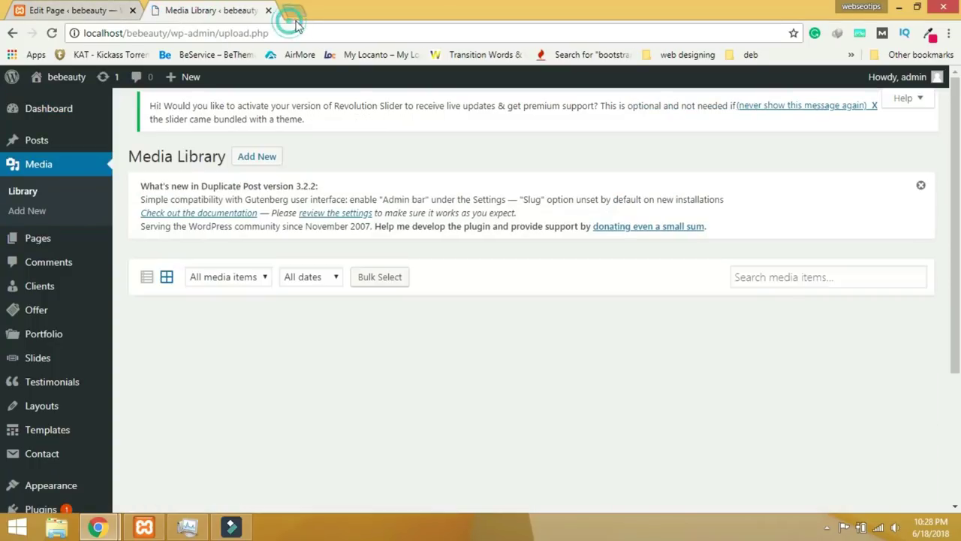
click(296, 33)
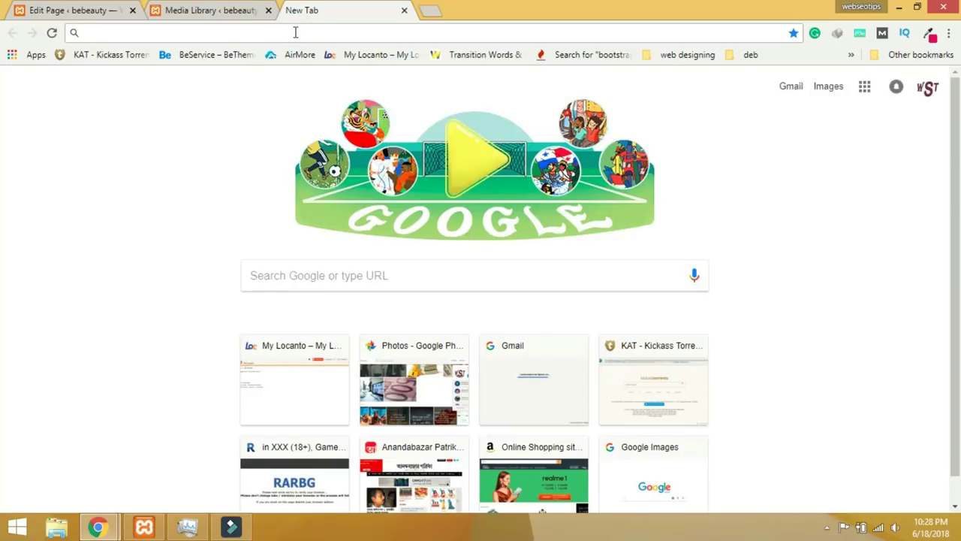
Search Google for 'betheme' and open the official BeTheme website at themes.muffingroup.com.
text(be)
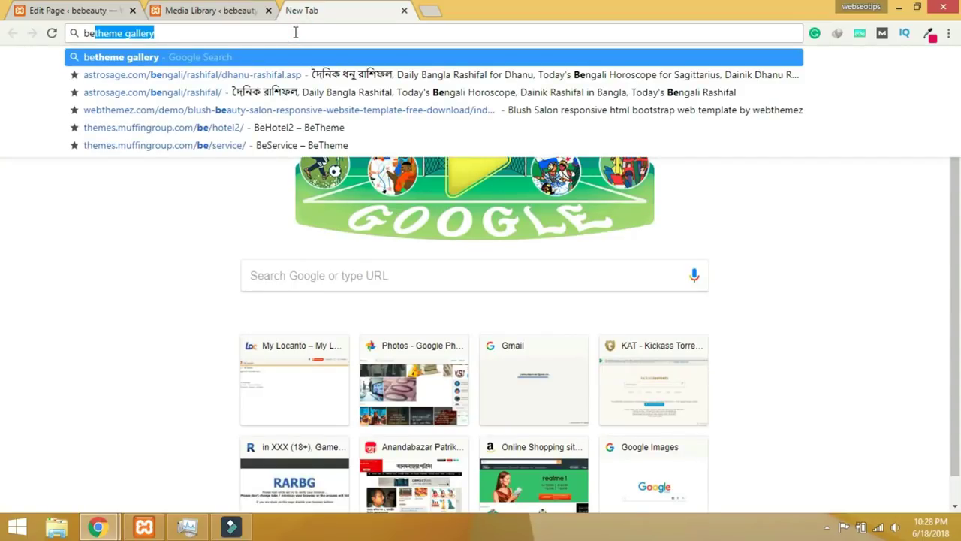
text(theme gall)
click(269, 61)
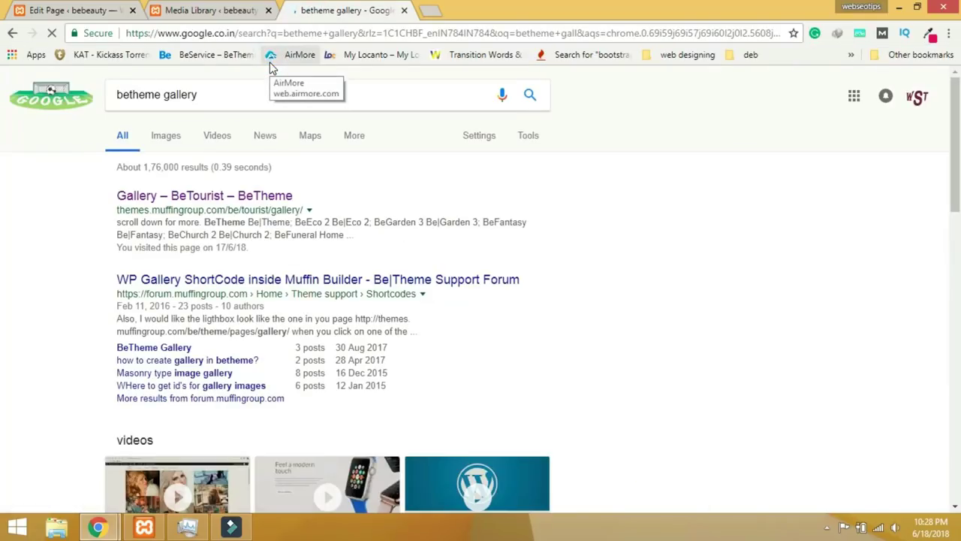
click(252, 196)
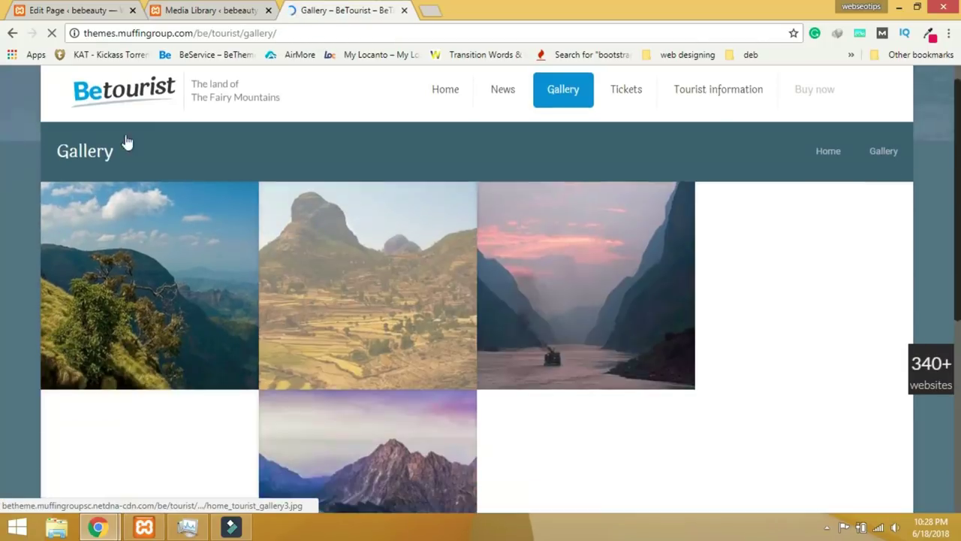
scroll(124, 142, down, 3)
click(12, 33)
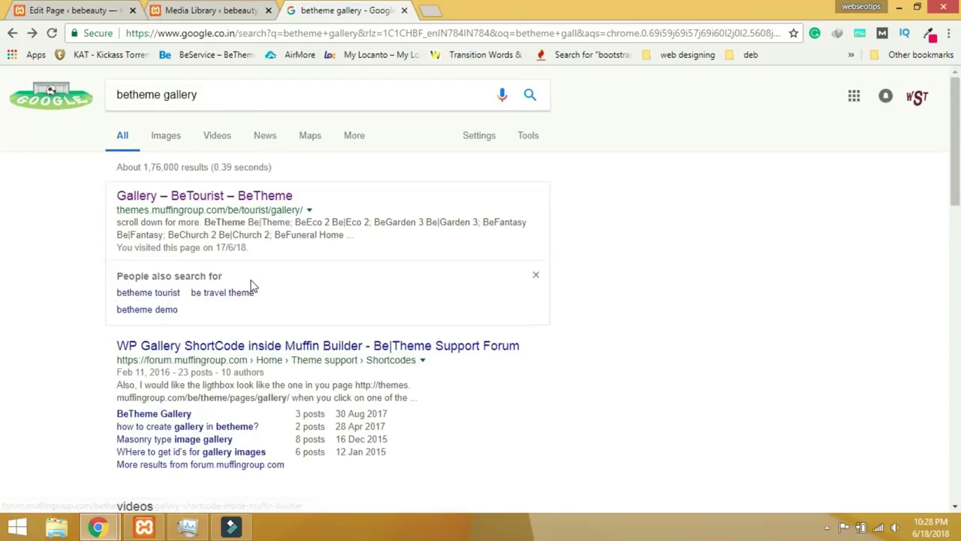
scroll(251, 285, down, 4)
scroll(253, 285, up, 4)
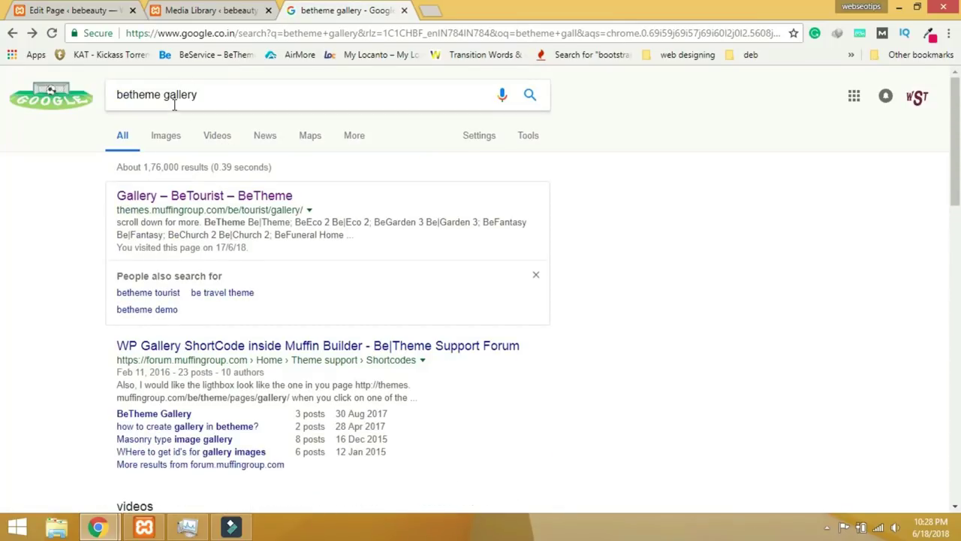
double_click(164, 94)
key(BackSpace)
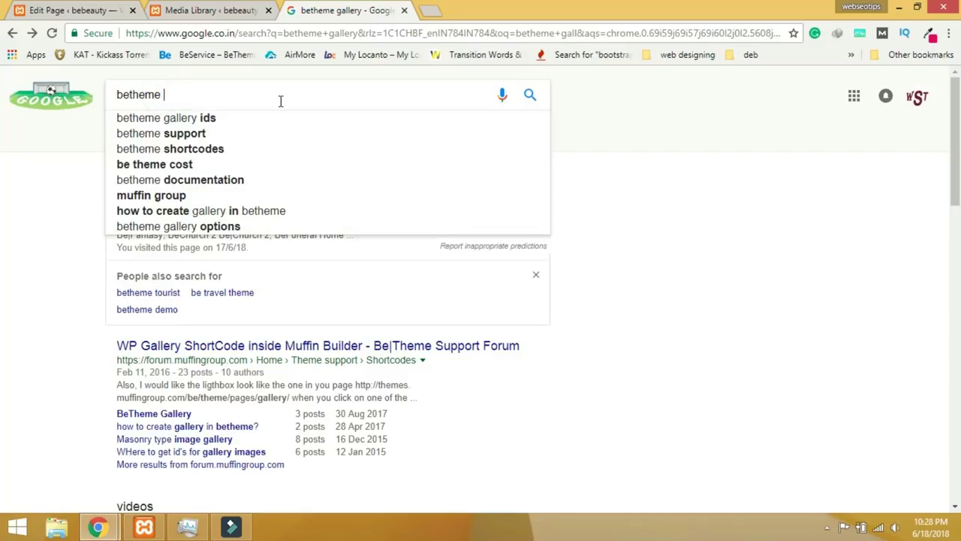
key(Return)
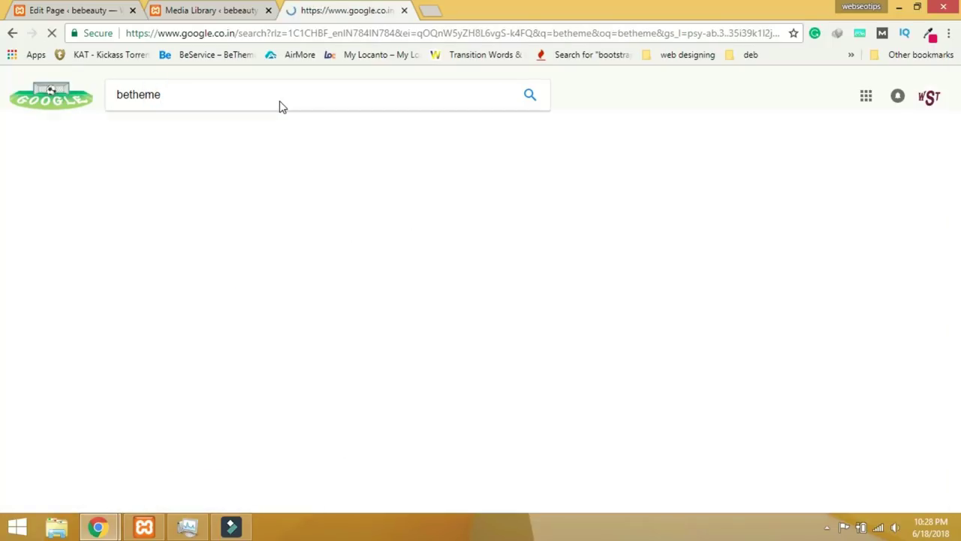
click(203, 197)
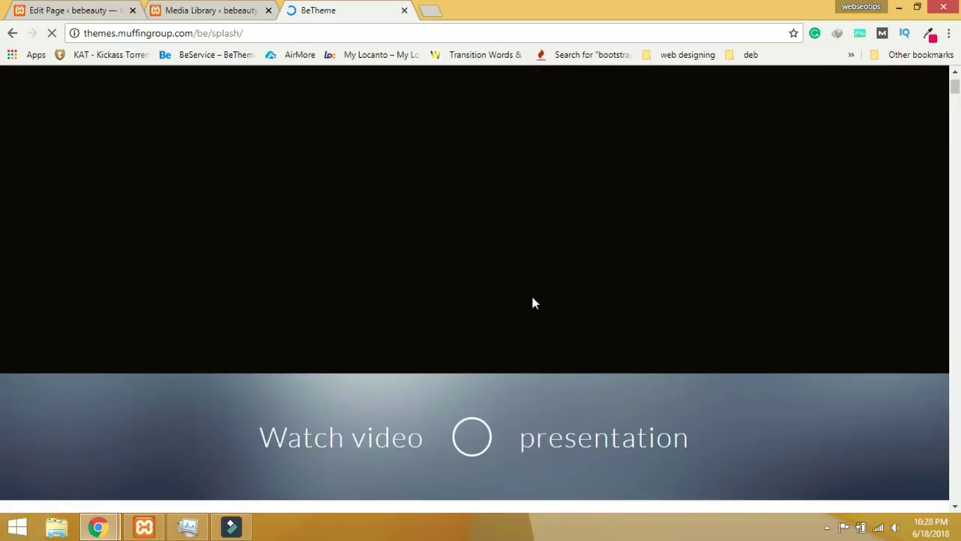
Open the Shortcodes > Gallery demo page and copy the flat [gallery link="file"] shortcode.
scroll(532, 303, down, 3)
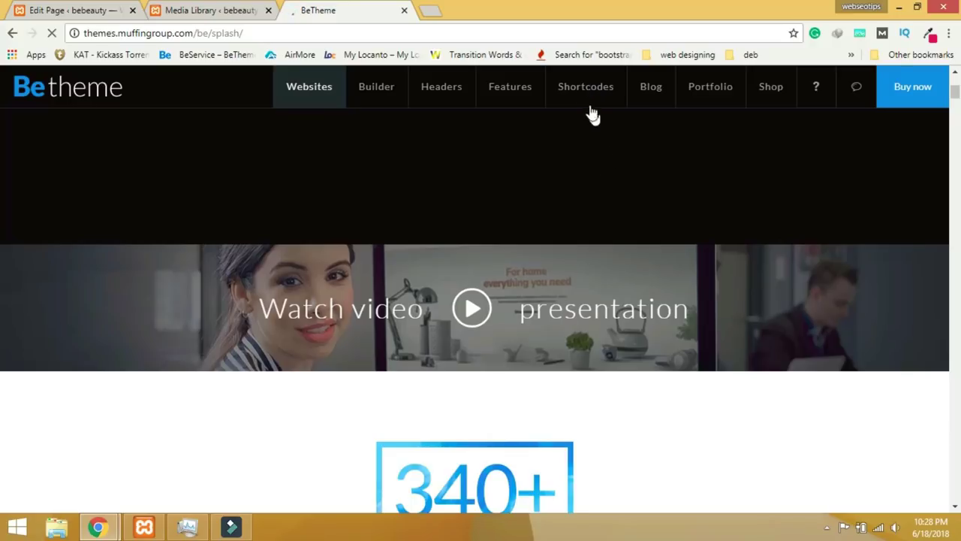
mouse_move(586, 99)
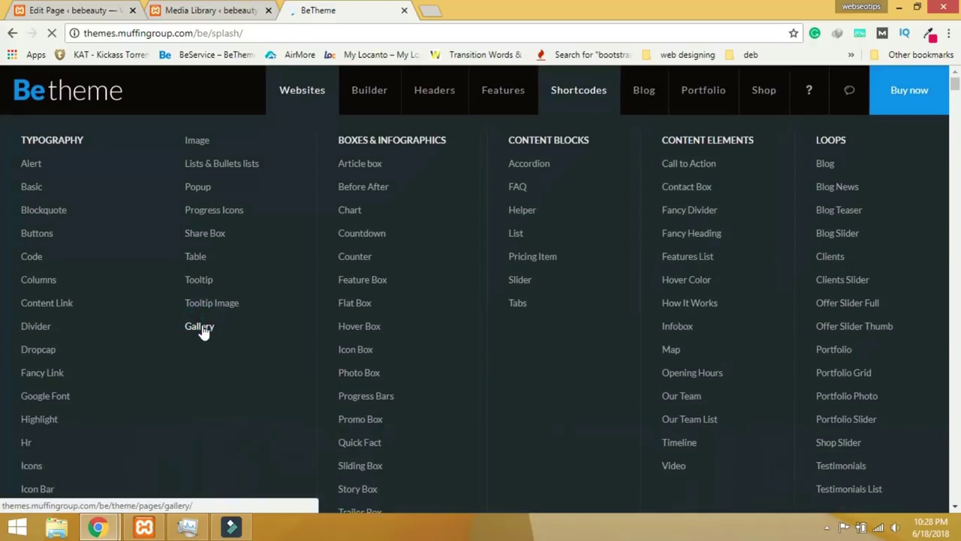
click(203, 332)
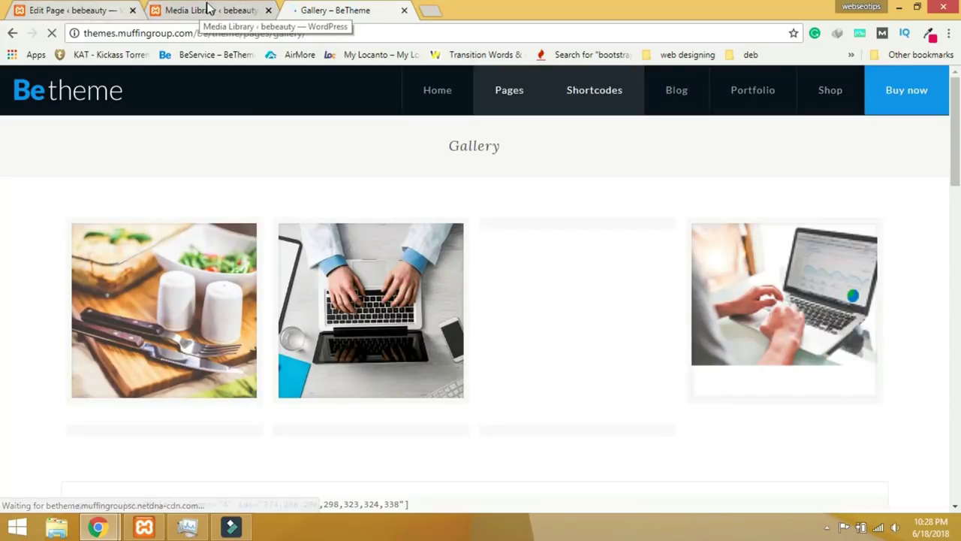
scroll(409, 307, down, 7)
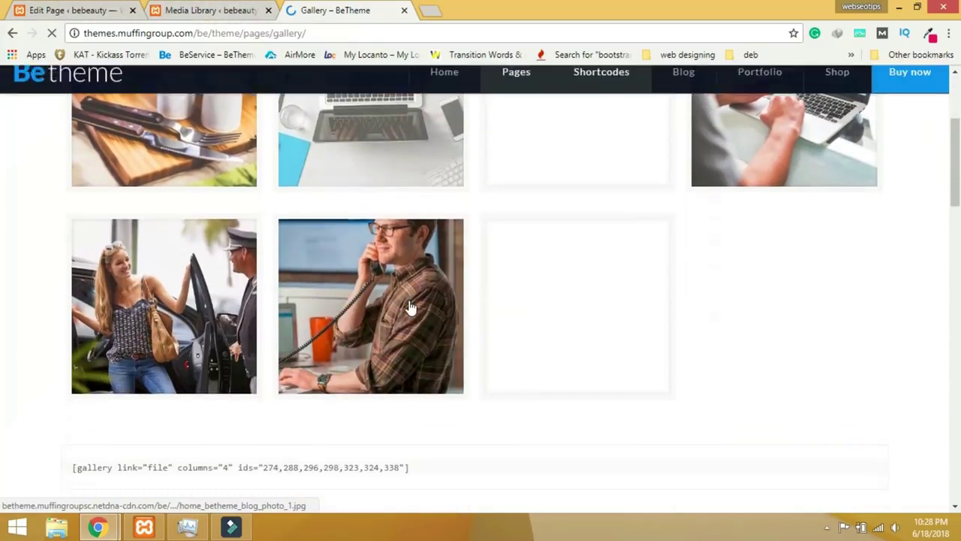
scroll(409, 307, down, 2)
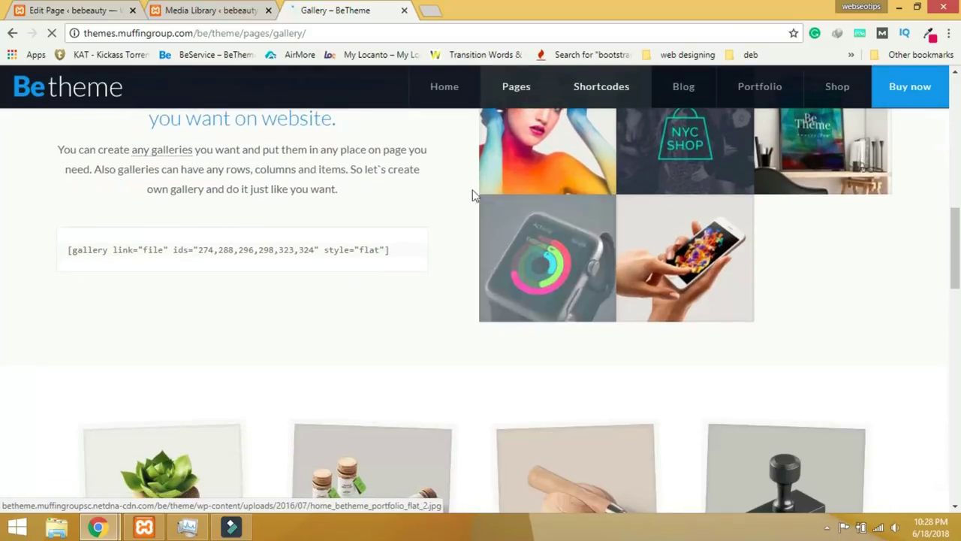
drag(392, 249, 45, 247)
click(51, 249)
triple_click(54, 250)
key(ctrl+c)
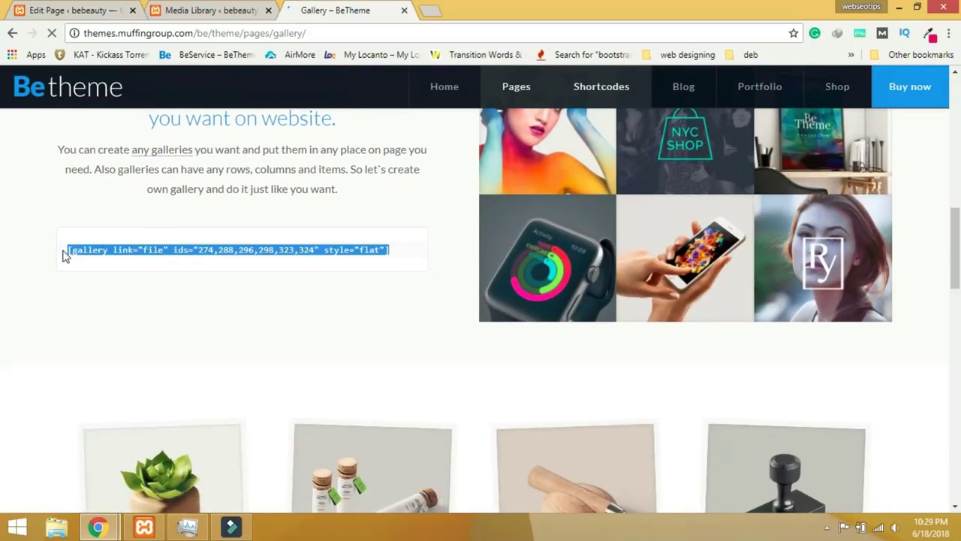
click(75, 12)
Browse the builder's element list below the Gallery section without adding anything.
scroll(402, 382, down, 20)
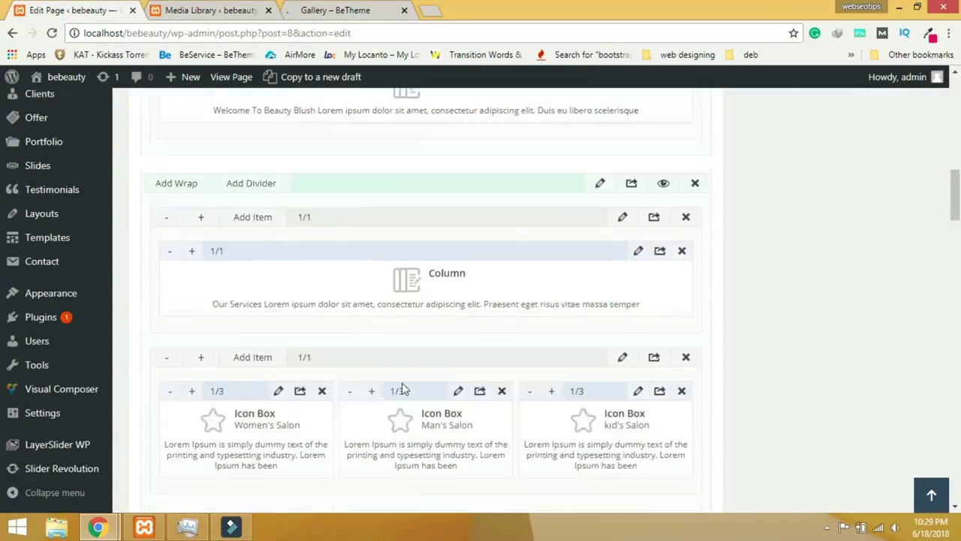
scroll(402, 382, down, 5)
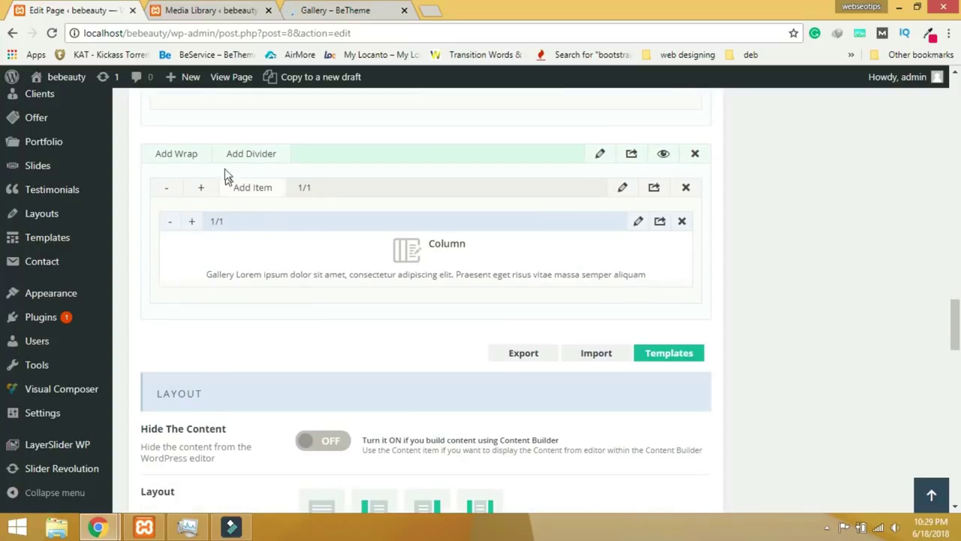
click(252, 187)
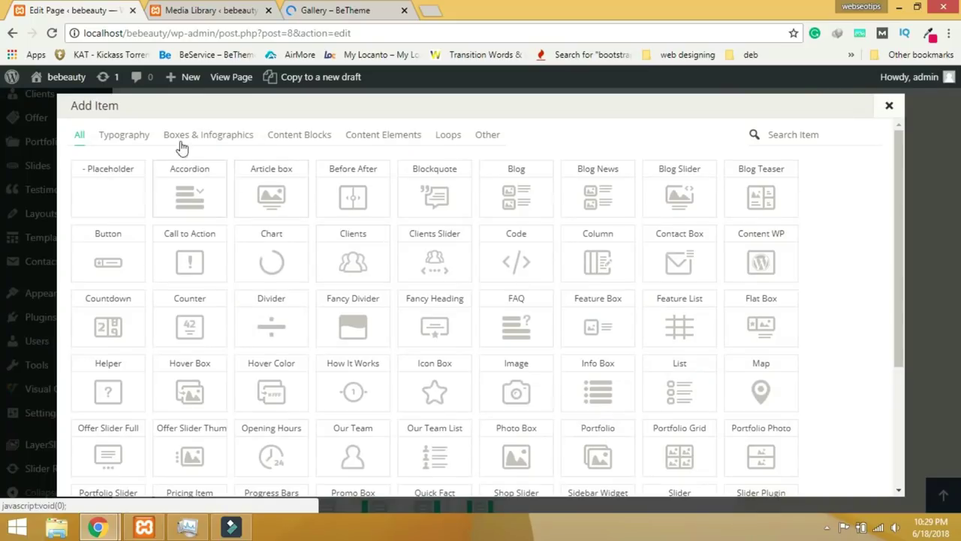
click(889, 106)
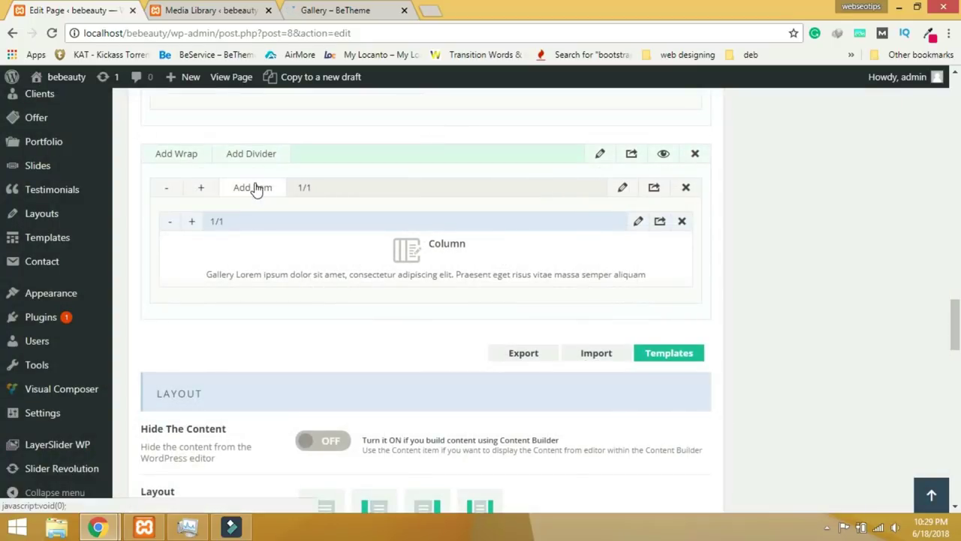
Add a new wrap below the Gallery section with a full-width Typography Column item.
click(178, 155)
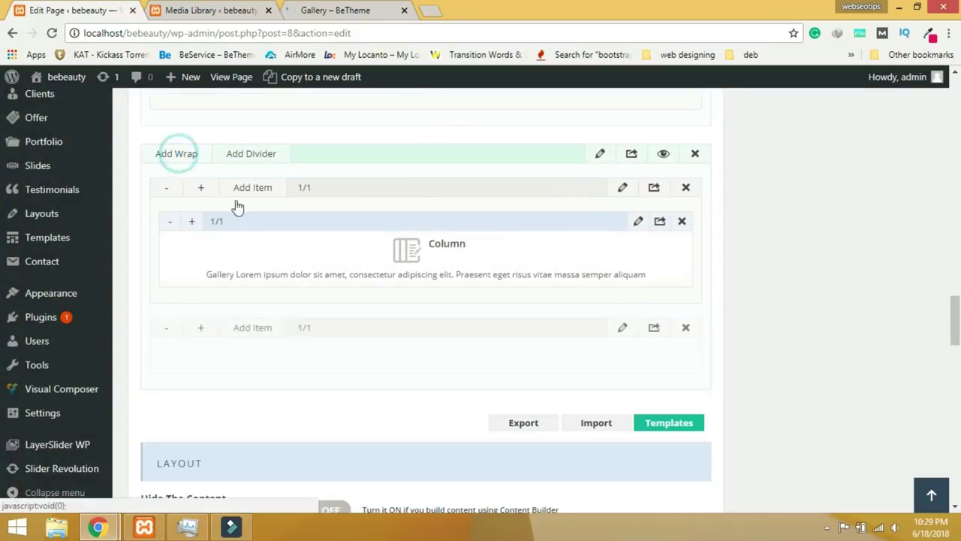
click(252, 331)
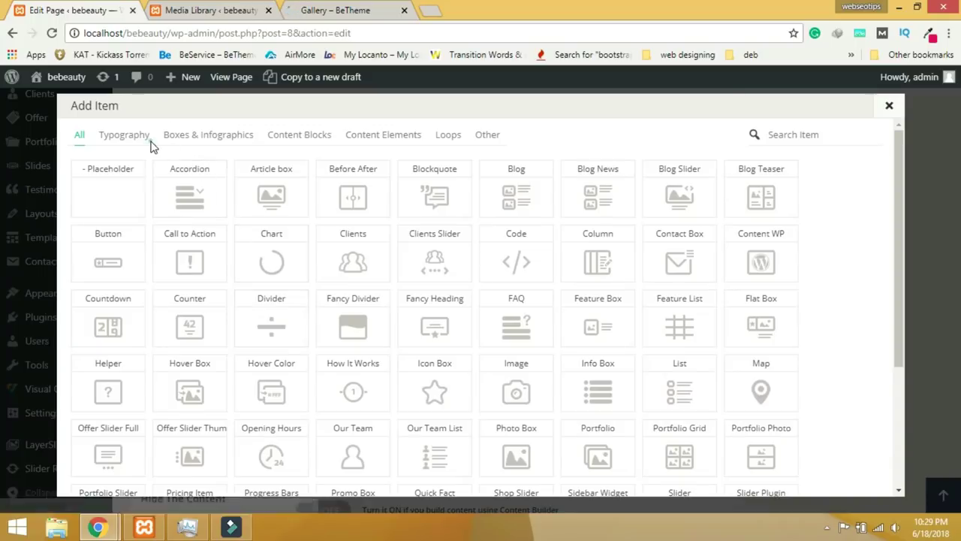
click(141, 136)
click(273, 190)
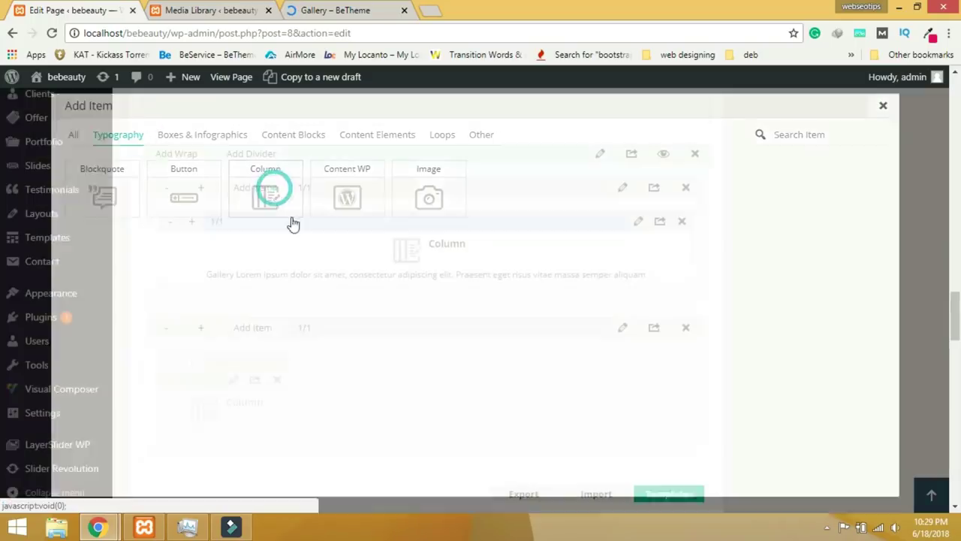
click(193, 363)
click(193, 363)
click(193, 363)
click(193, 363)
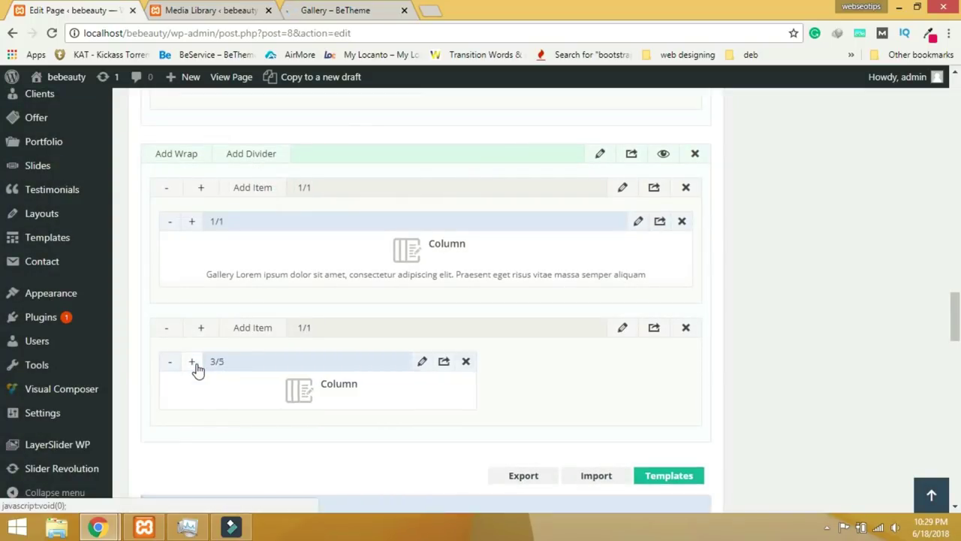
click(193, 364)
click(193, 364)
click(193, 363)
click(193, 363)
click(193, 364)
click(638, 363)
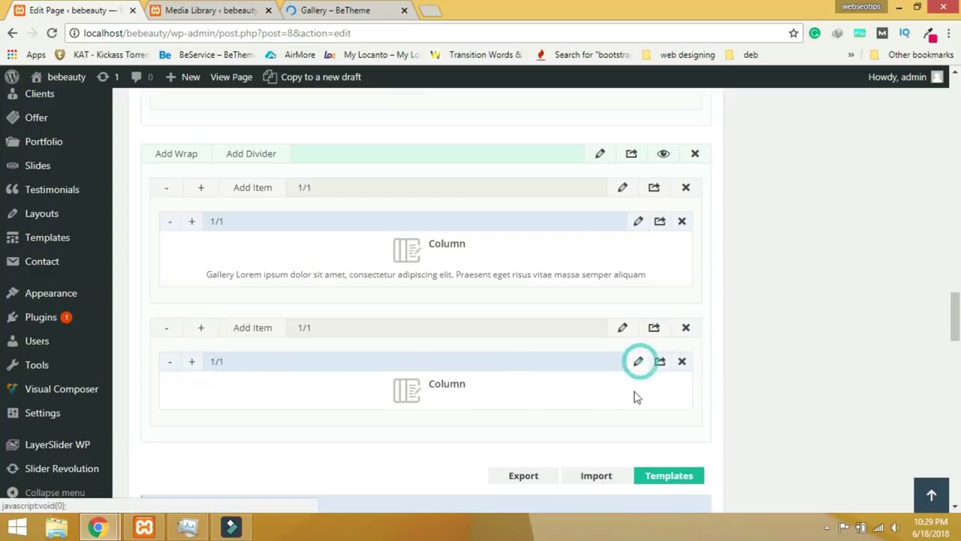
Paste the flat [gallery] shortcode into the column, then bring up the Media Library.
click(344, 260)
key(ctrl+v)
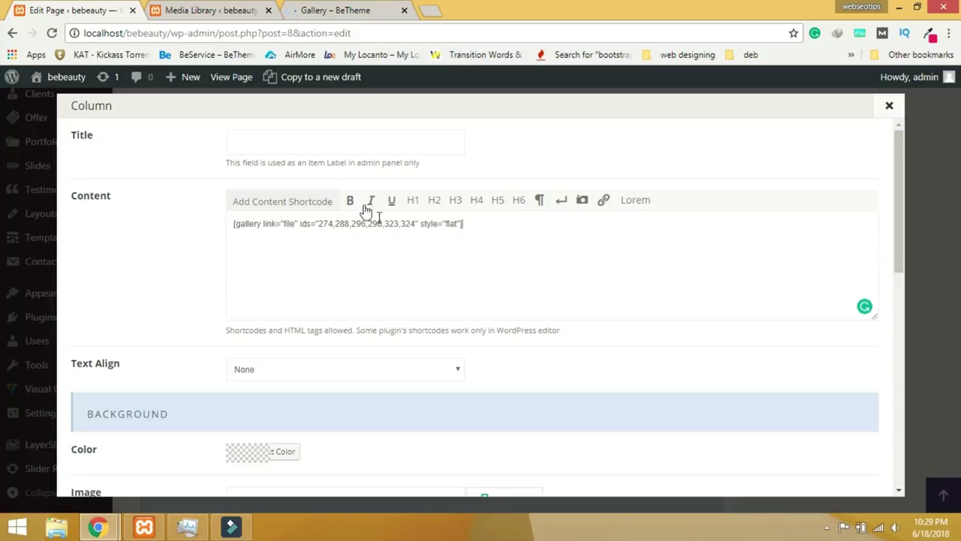
click(225, 12)
scroll(424, 313, down, 2)
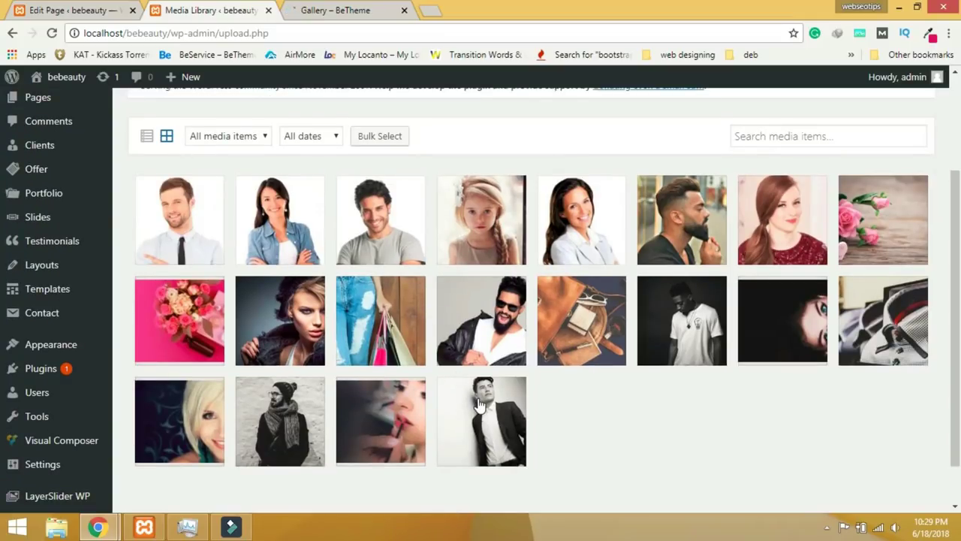
Switch the Media Library to list view and scroll through all 20 uploaded images.
click(146, 136)
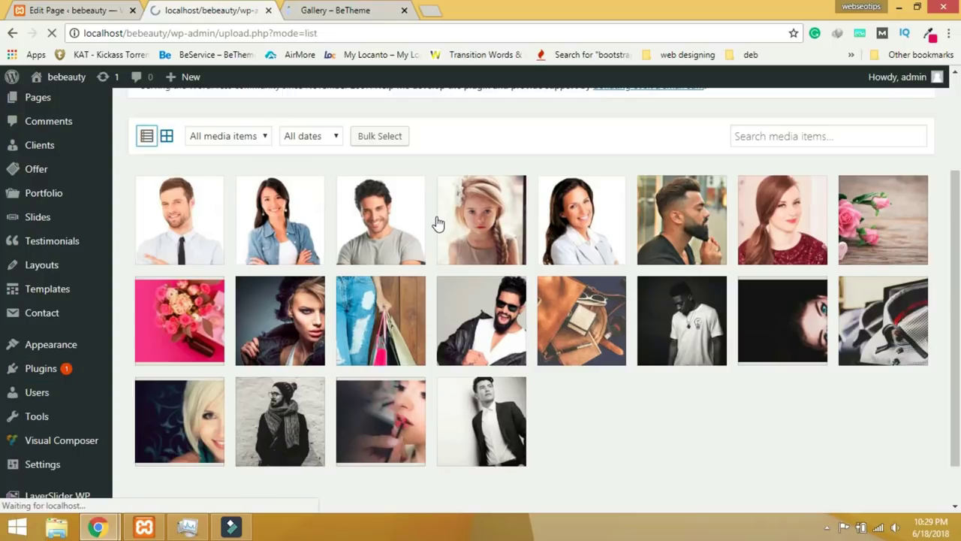
scroll(441, 266, down, 6)
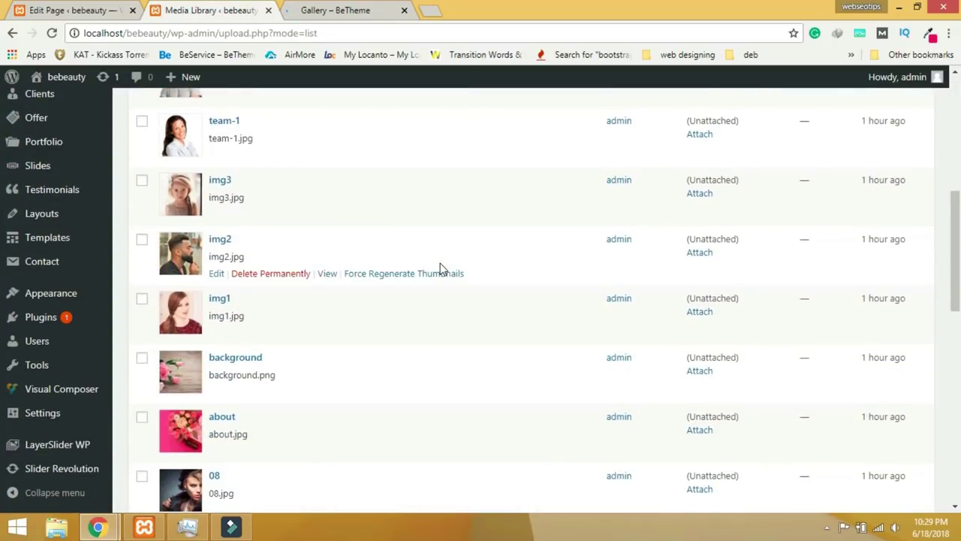
scroll(440, 269, down, 3)
scroll(440, 270, down, 2)
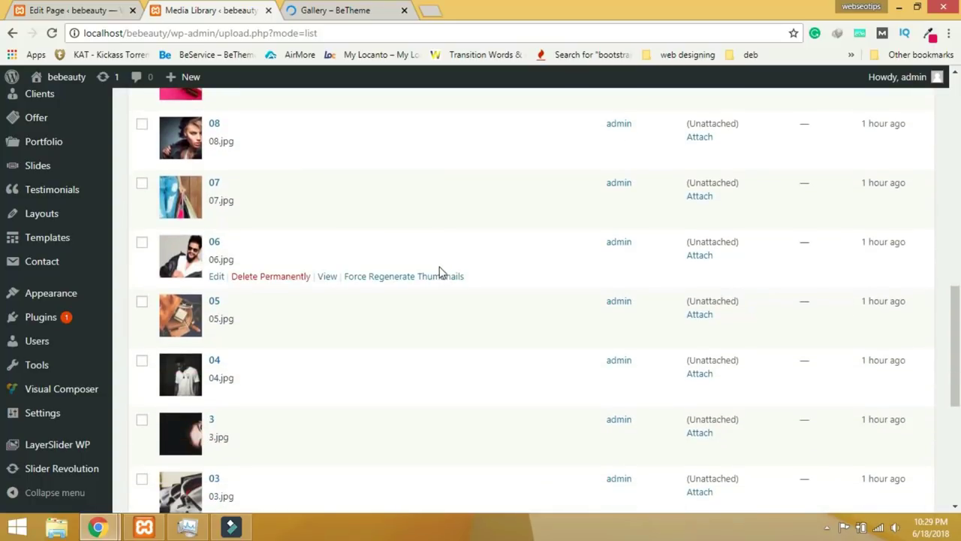
scroll(440, 274, down, 1)
scroll(432, 280, down, 1)
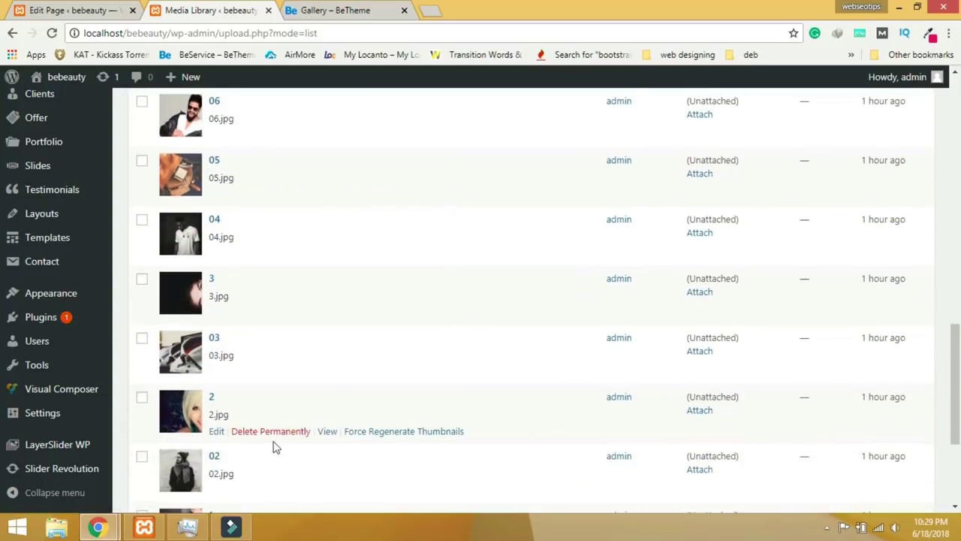
scroll(274, 446, down, 2)
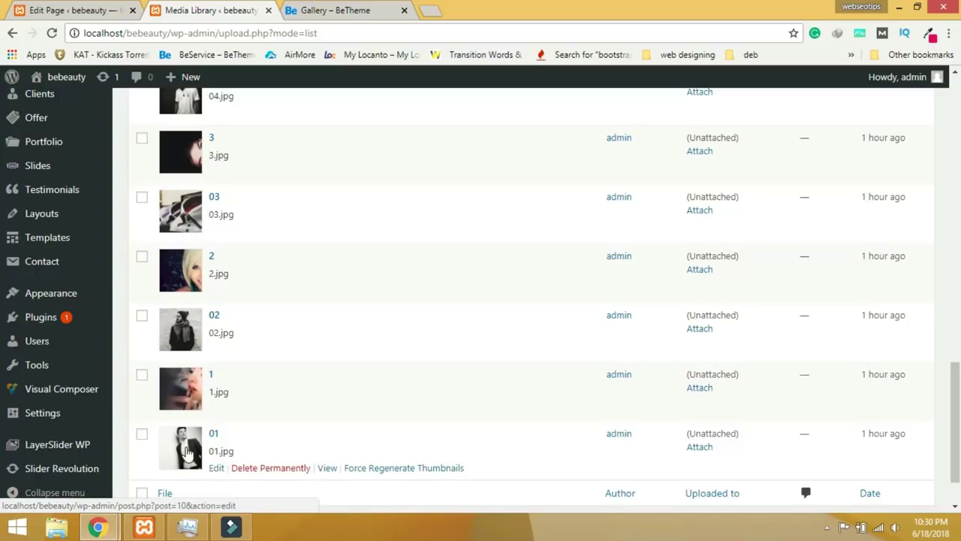
scroll(255, 451, down, 1)
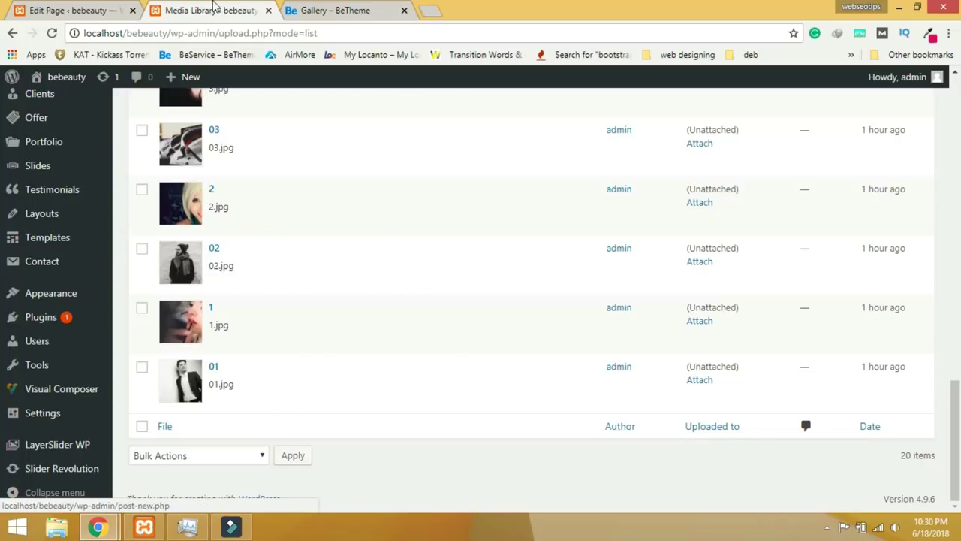
Replace the shortcode's demo ids with 10,12,14,16 after checking IDs in the Media Library.
click(52, 10)
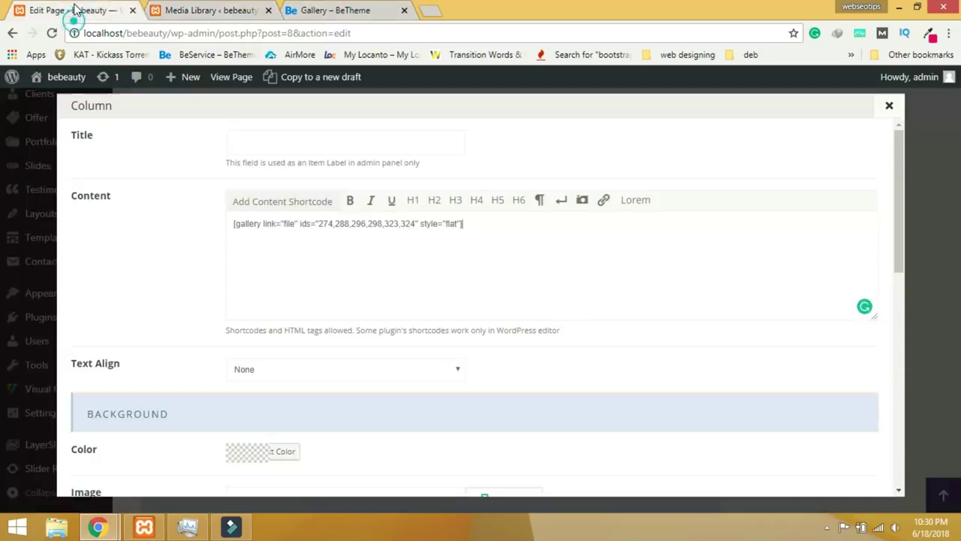
double_click(325, 222)
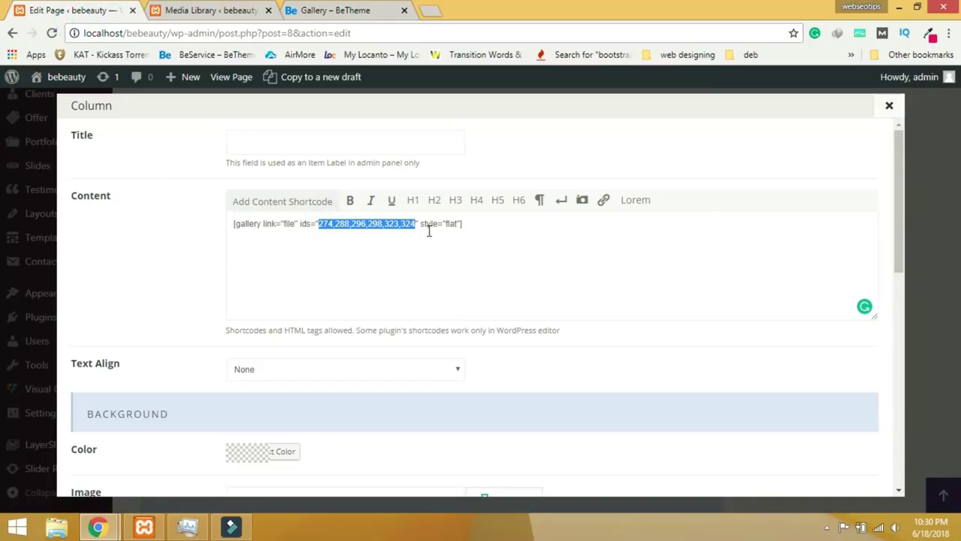
key(BackSpace)
text(10,12)
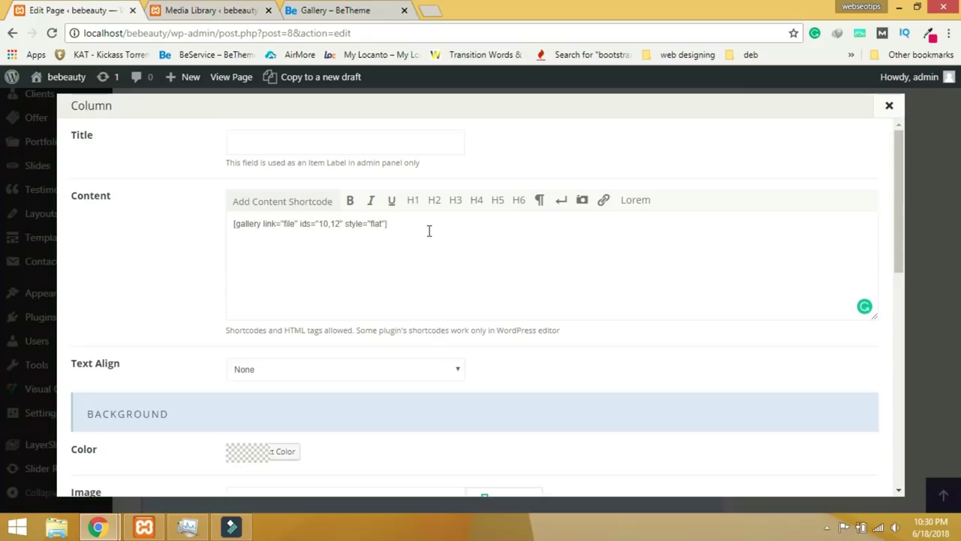
text(,)
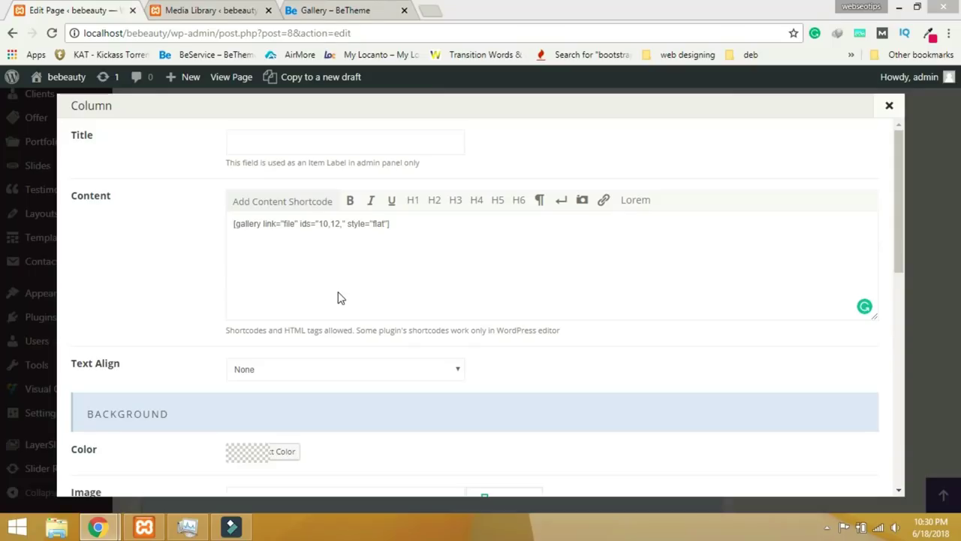
click(215, 11)
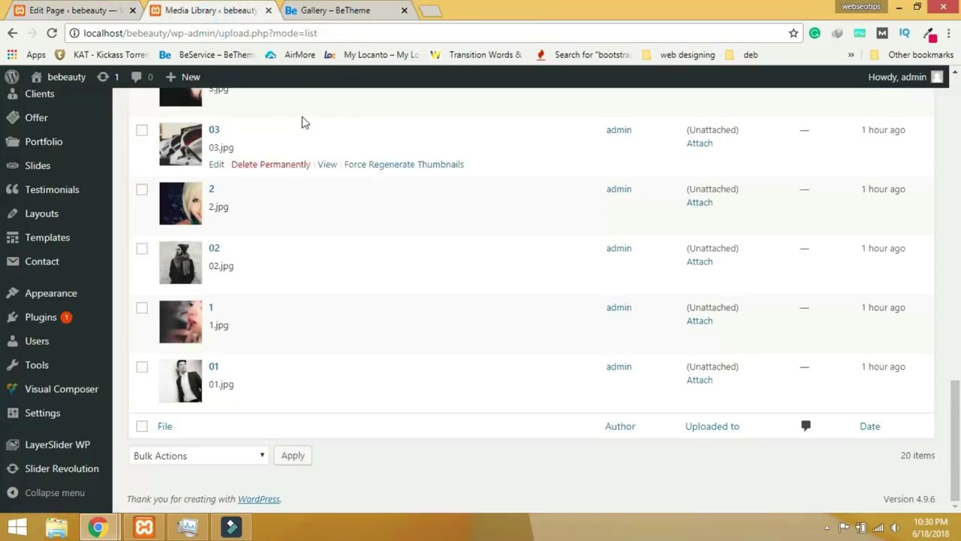
scroll(299, 327, up, 1)
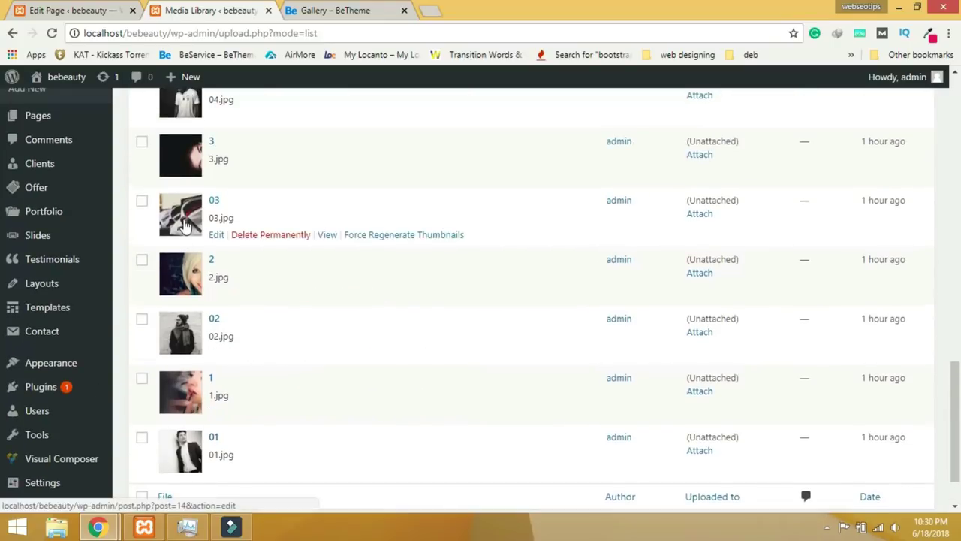
scroll(184, 226, up, 1)
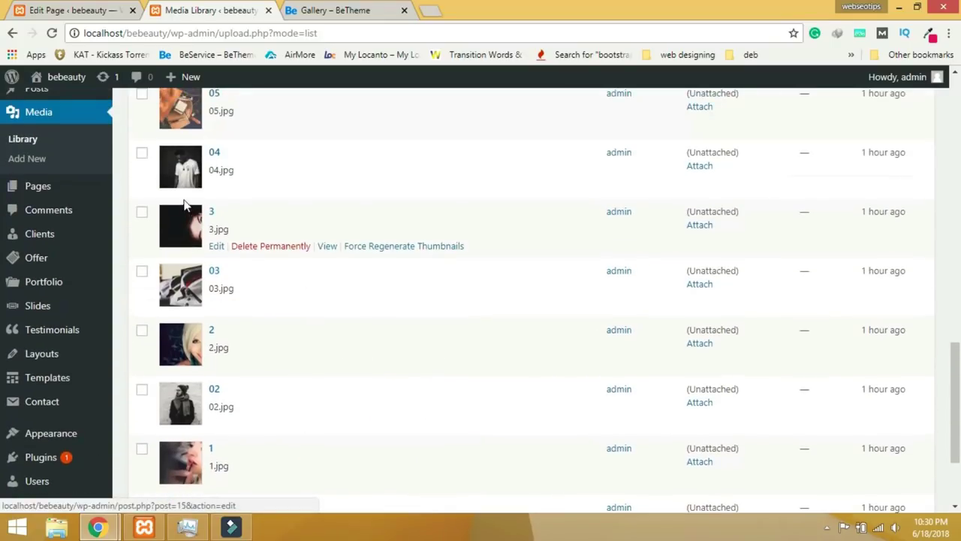
click(75, 10)
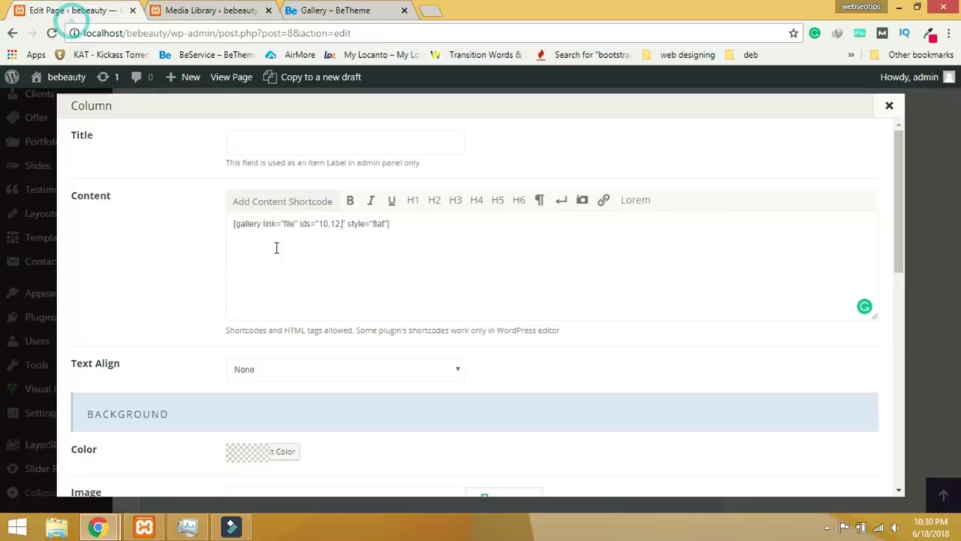
text(1)
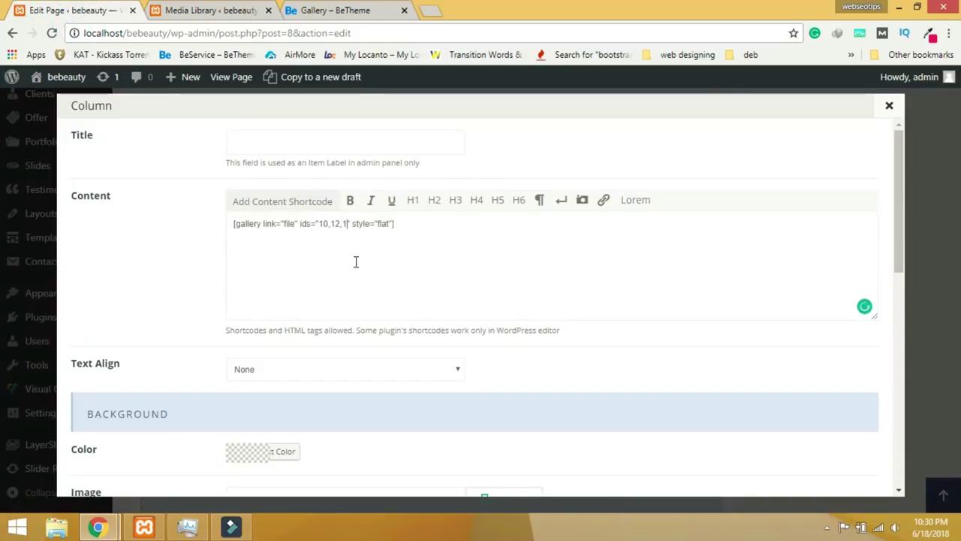
text(4,16,)
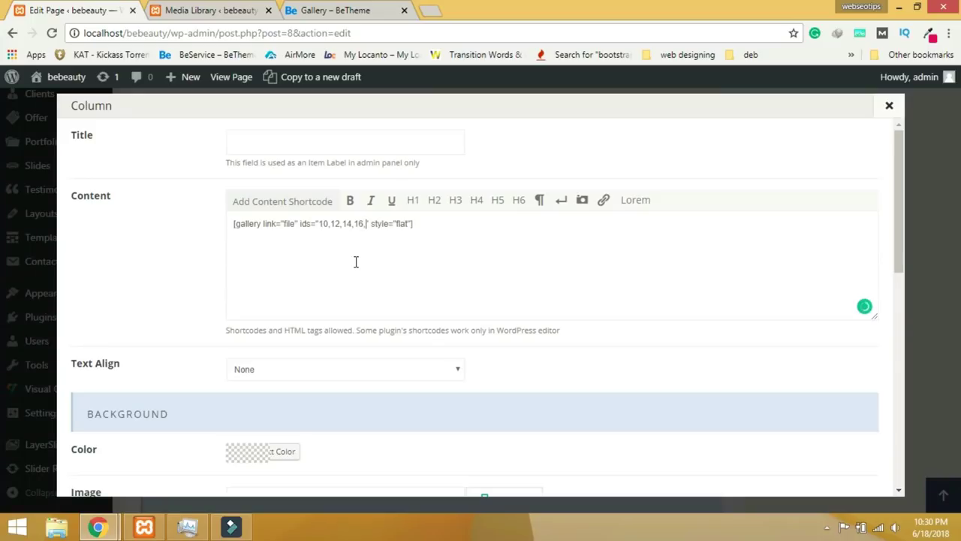
Look up the remaining image IDs and finish the ids list with 17,18,19,20.
click(214, 10)
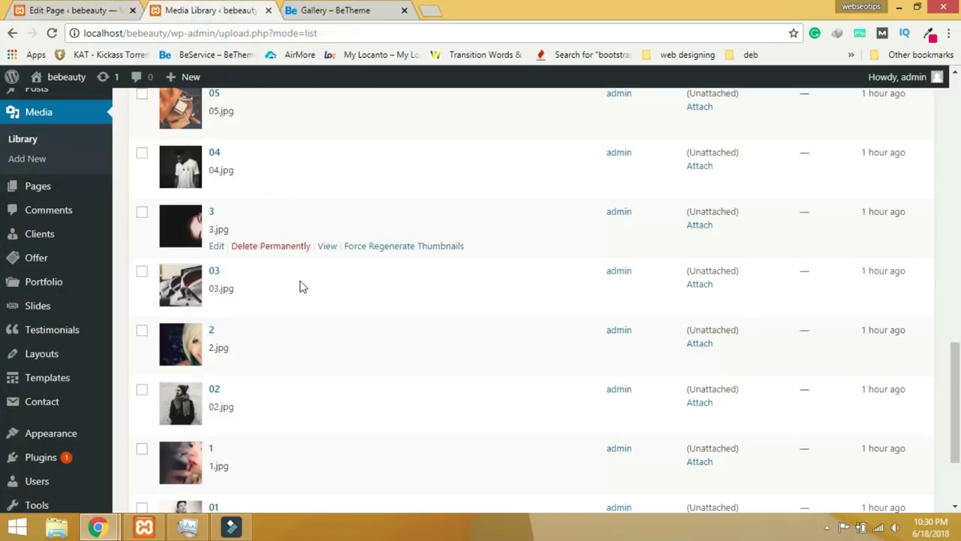
scroll(300, 285, up, 1)
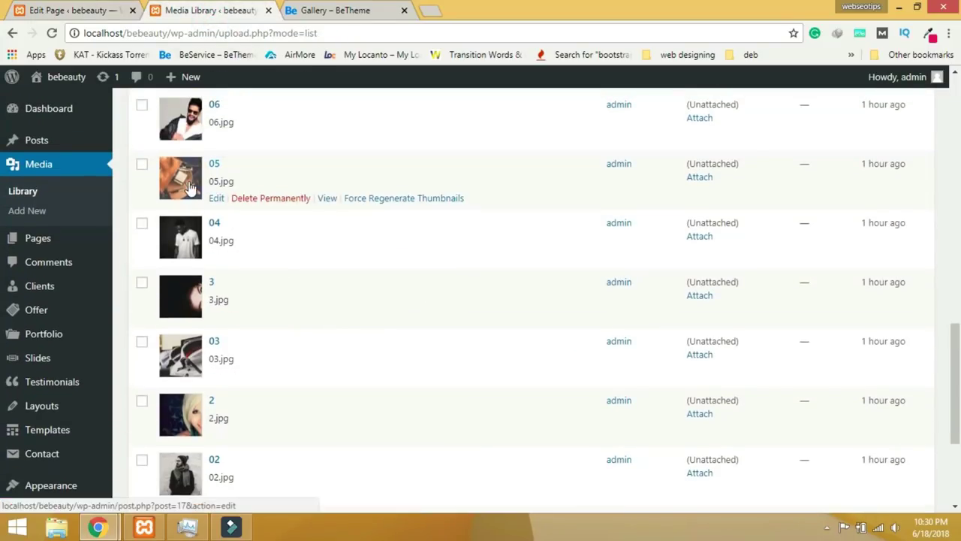
scroll(189, 187, up, 1)
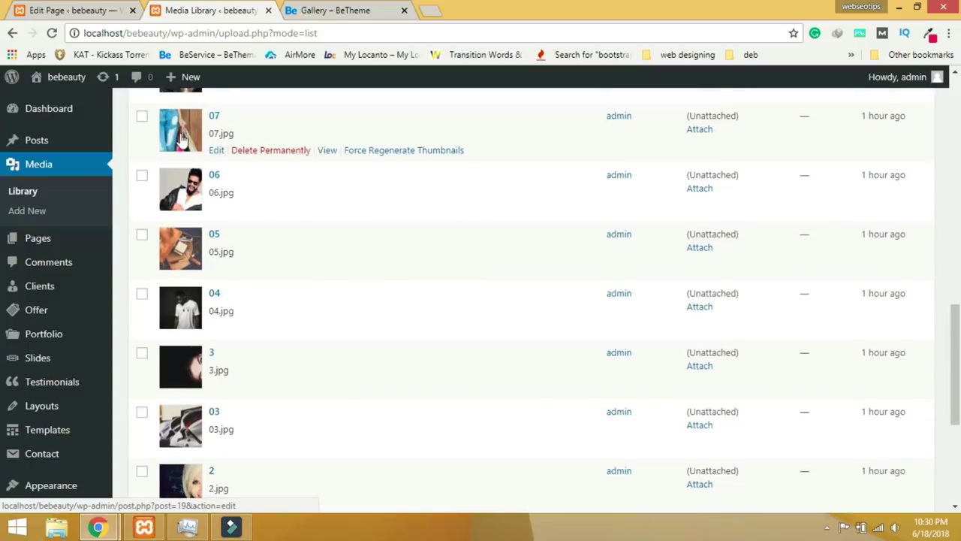
scroll(181, 147, up, 1)
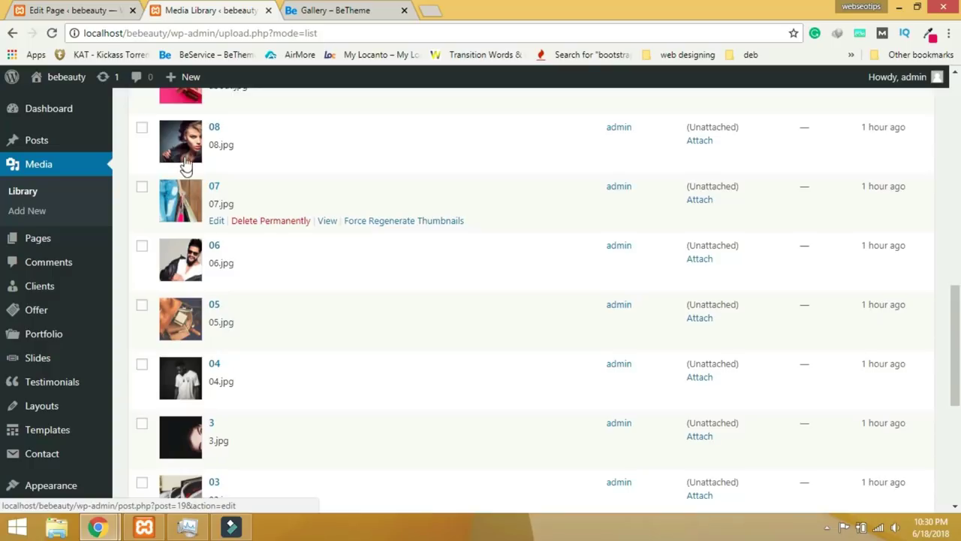
click(87, 9)
click(200, 11)
click(94, 7)
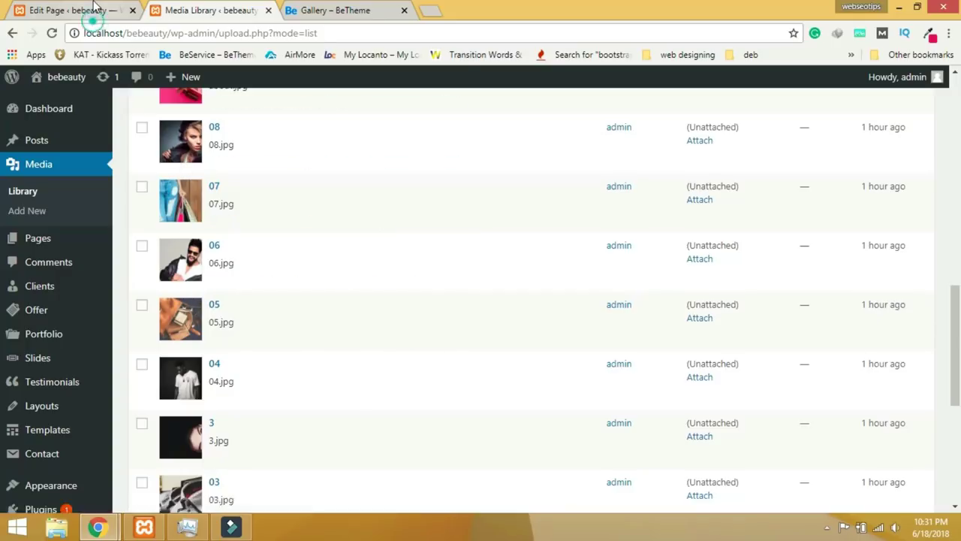
click(184, 15)
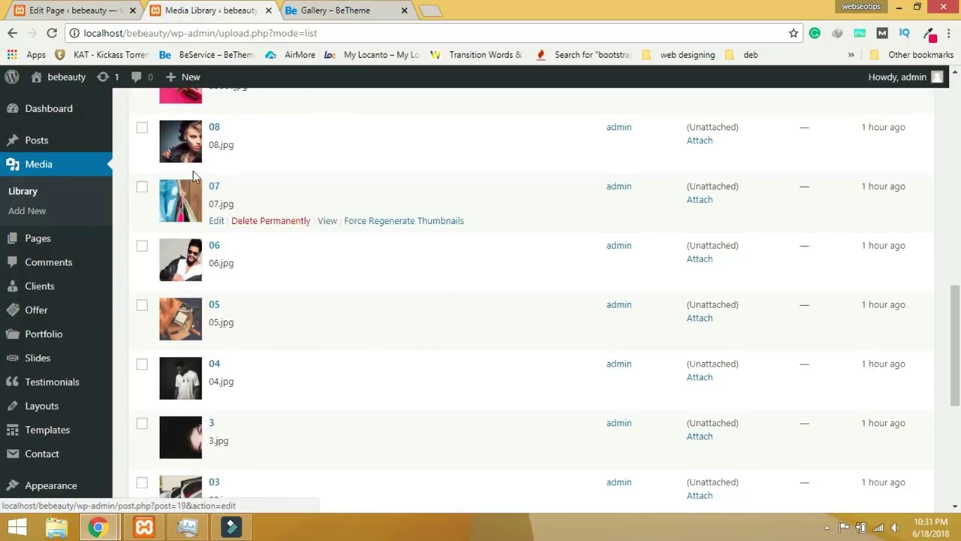
click(52, 10)
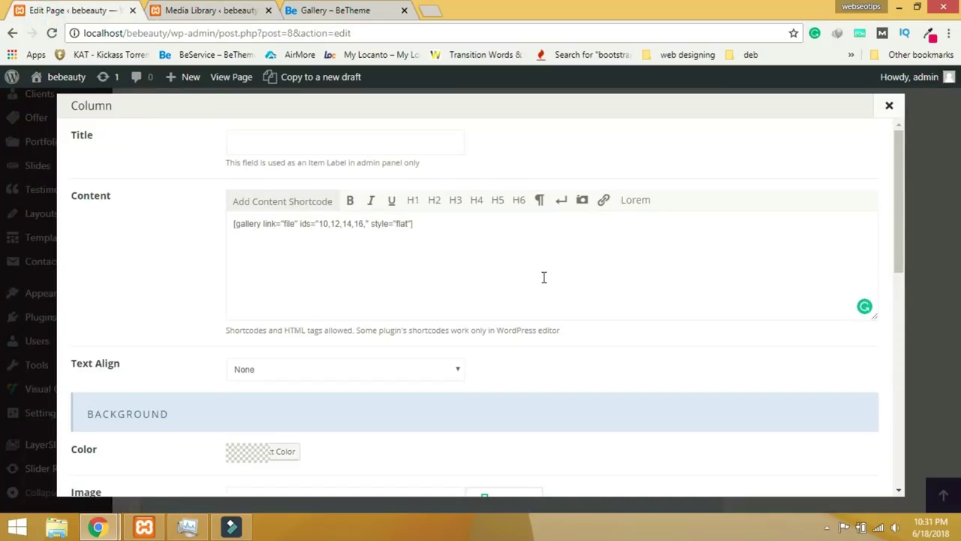
text(17,1)
text(8,19)
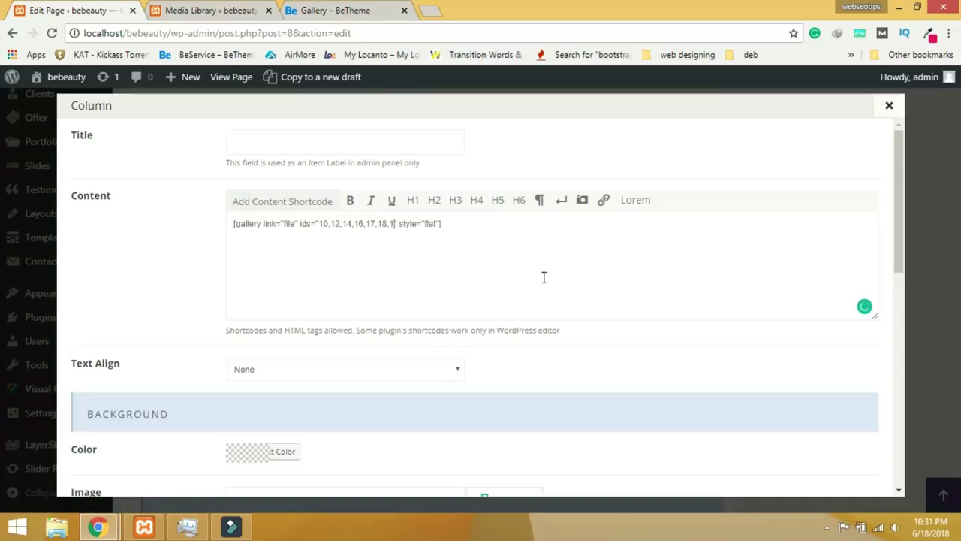
text(,20)
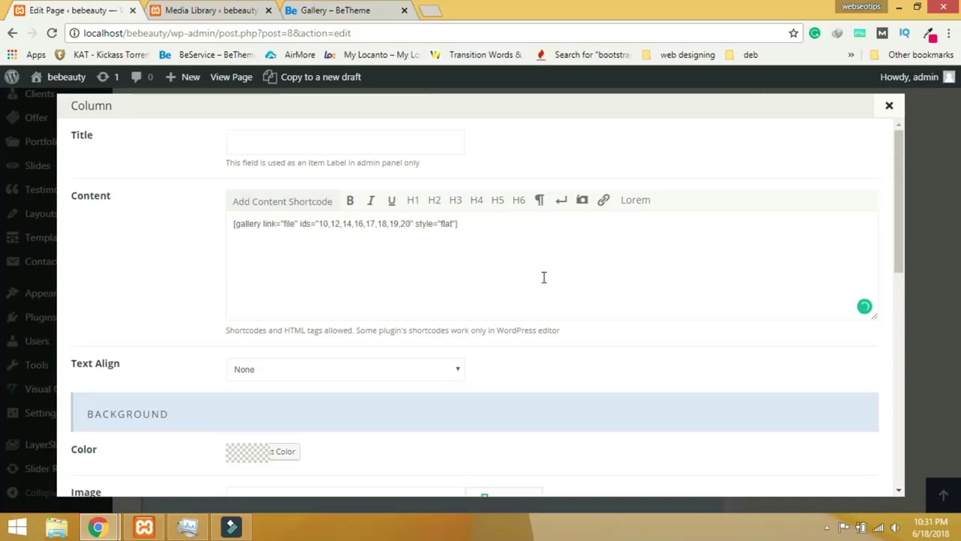
Select the columns="4" setting in BeTheme's gallery example shortcode.
click(320, 10)
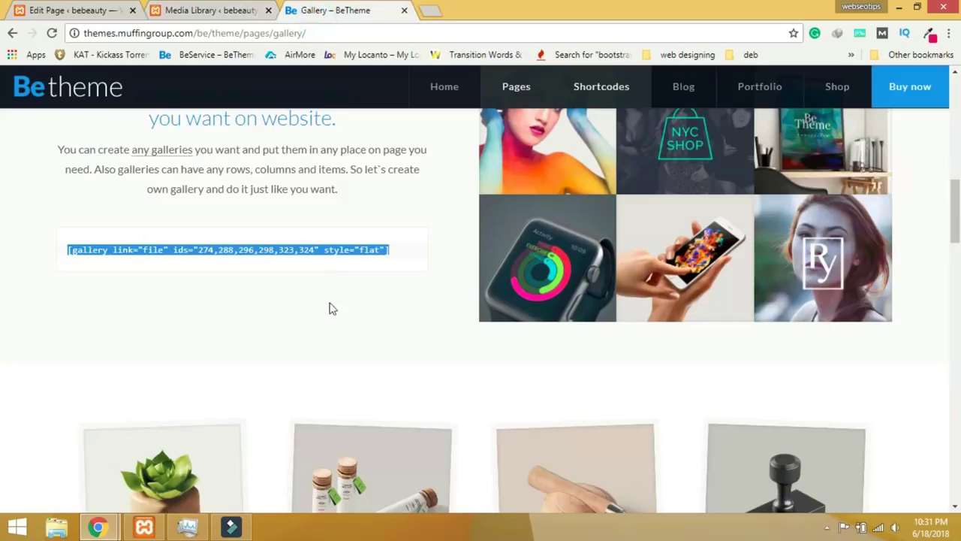
scroll(328, 308, down, 5)
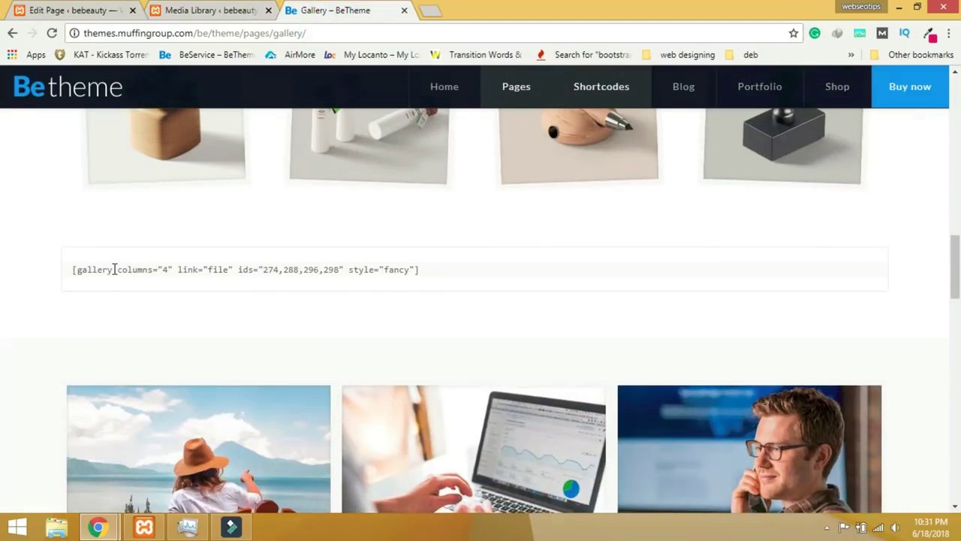
drag(117, 269, 173, 272)
key(ctrl+c)
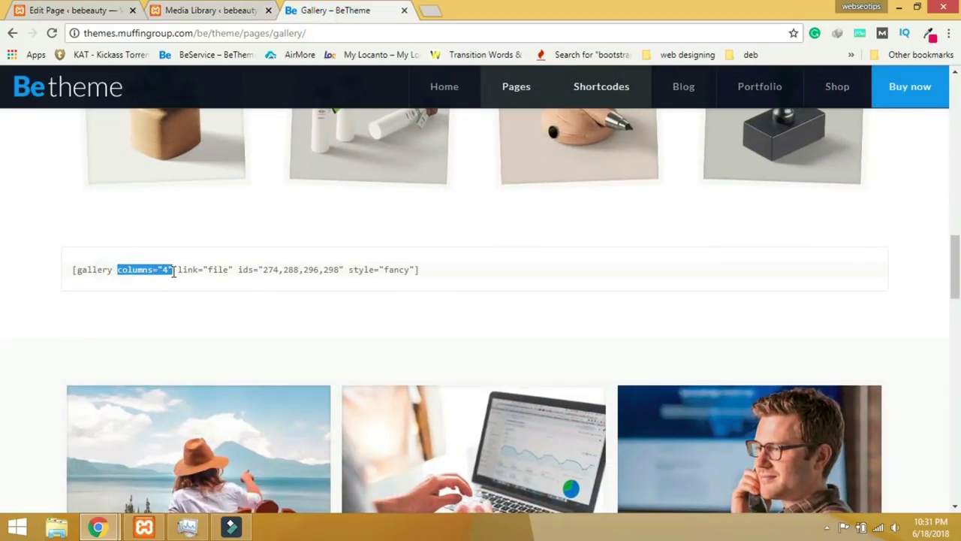
Paste columns="4" after [gallery in the column's shortcode and save the column.
click(91, 13)
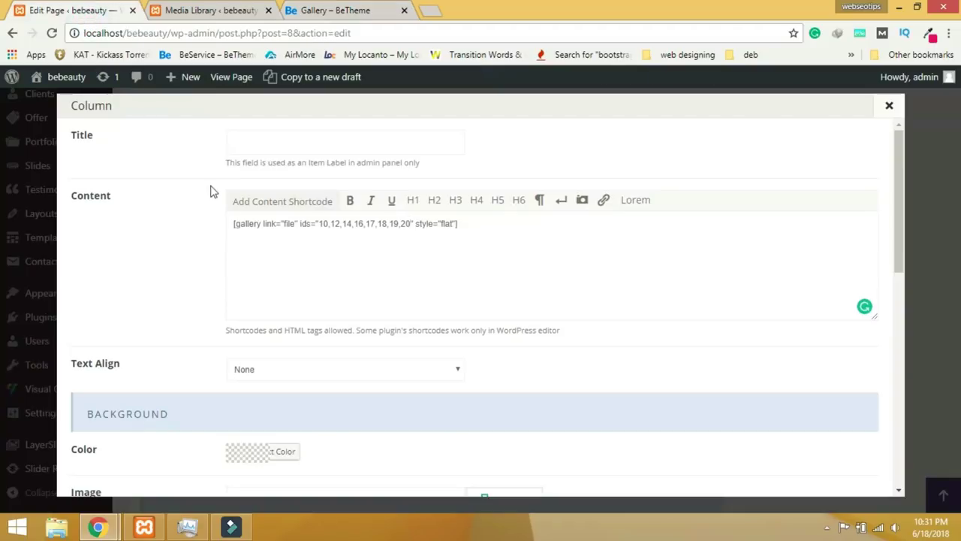
click(260, 223)
key(ctrl+v)
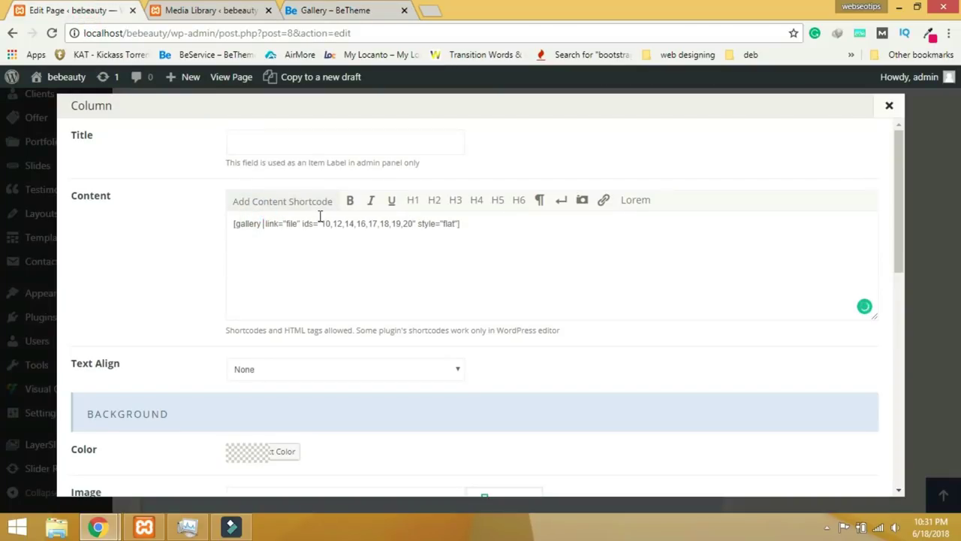
scroll(626, 374, down, 15)
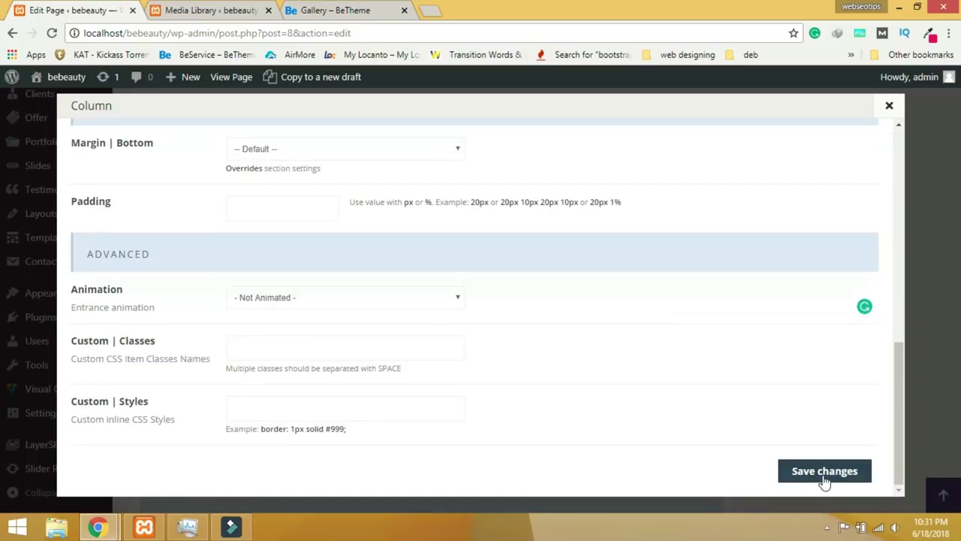
click(822, 477)
scroll(821, 476, up, 15)
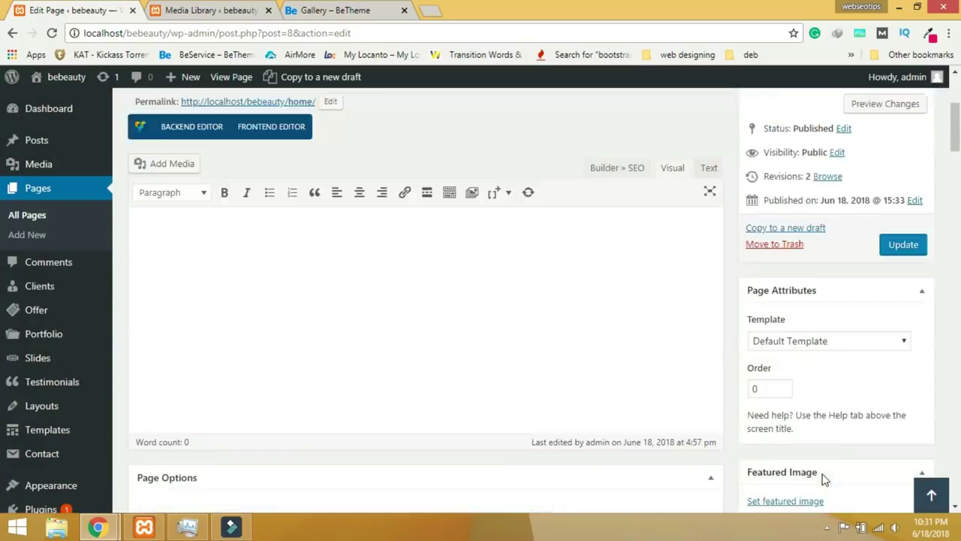
Update the homepage and open the live bebeauty HOME page via Visit Site.
click(901, 482)
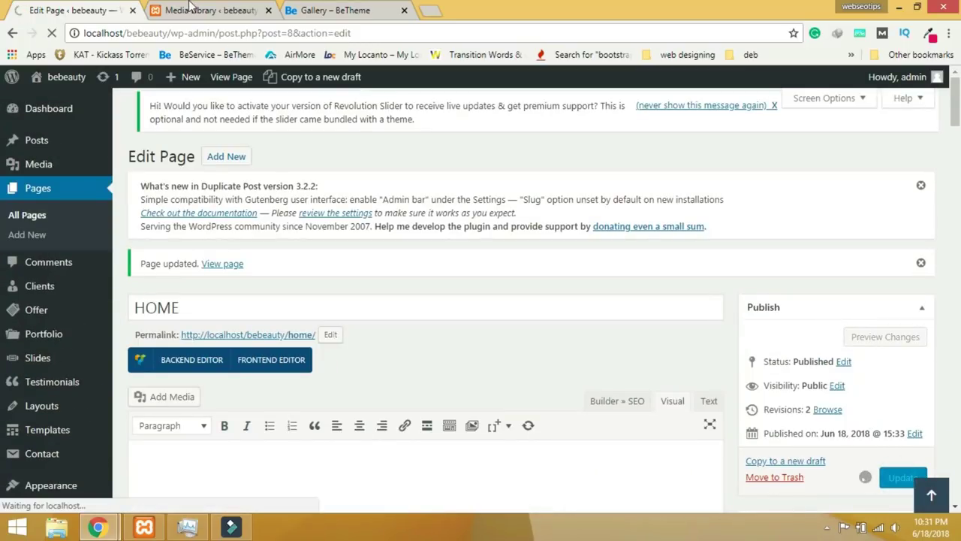
click(190, 8)
mouse_move(51, 82)
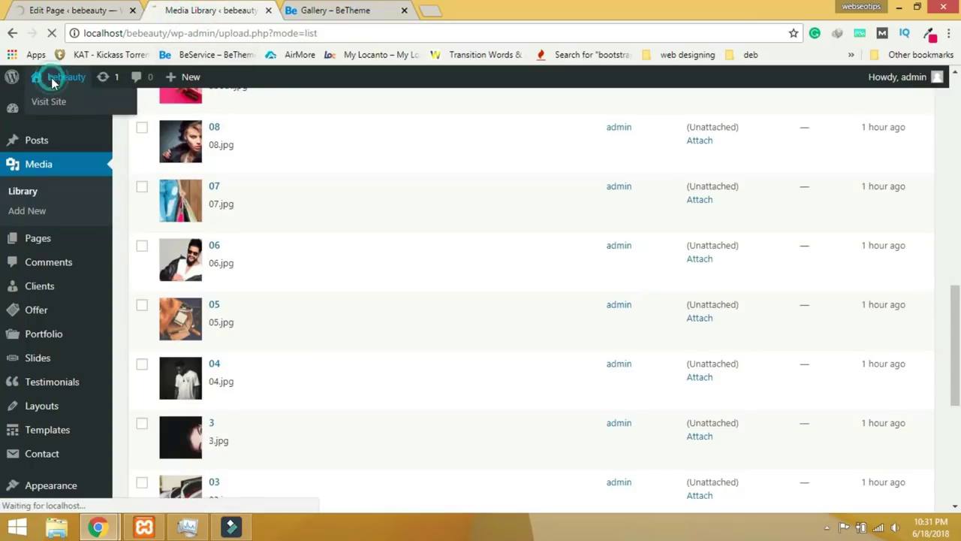
click(51, 78)
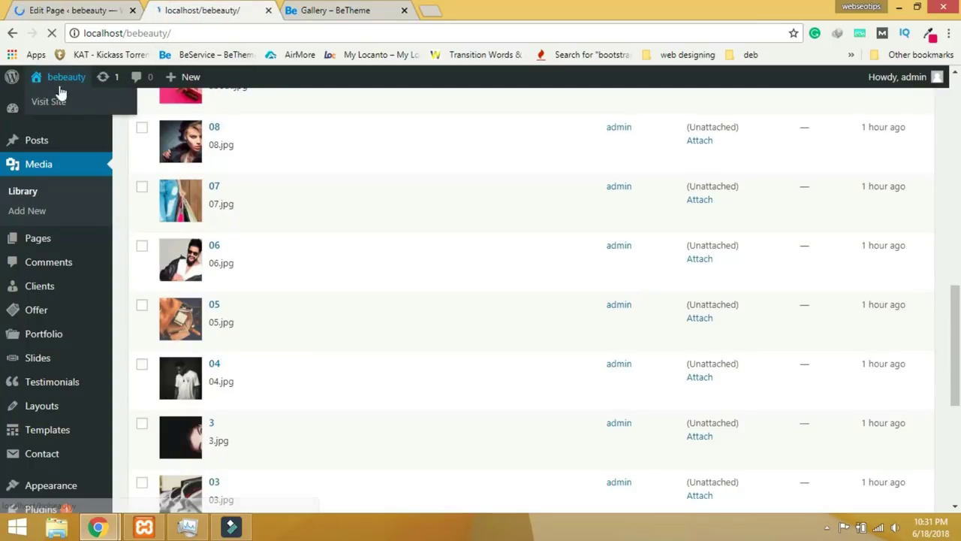
click(343, 124)
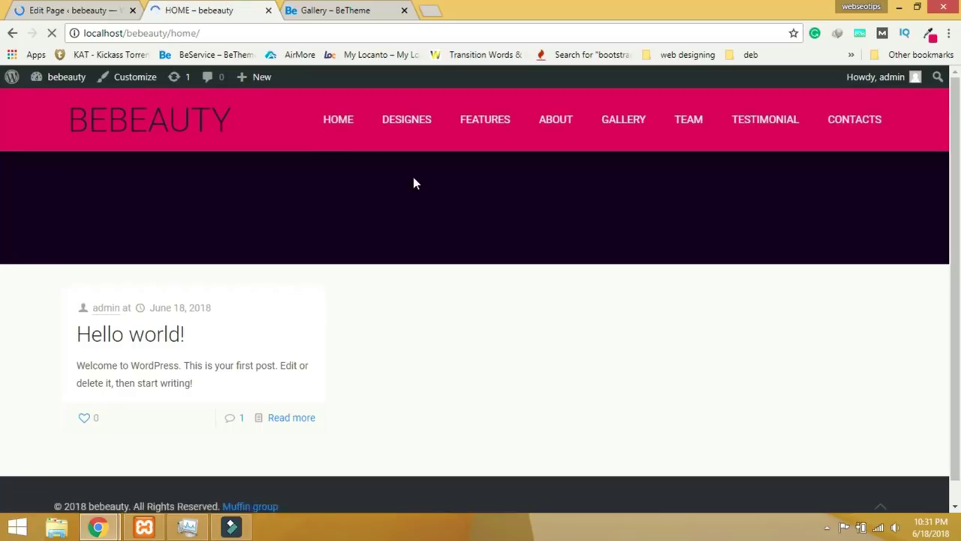
View the four-column Gallery's eight images, opening the shirt photo in the lightbox and closing it.
scroll(417, 327, down, 10)
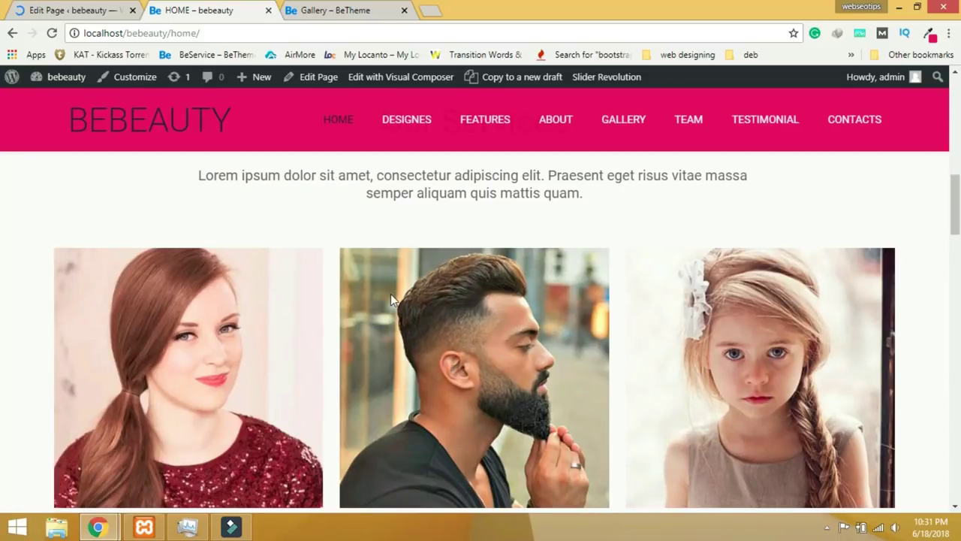
scroll(379, 284, down, 10)
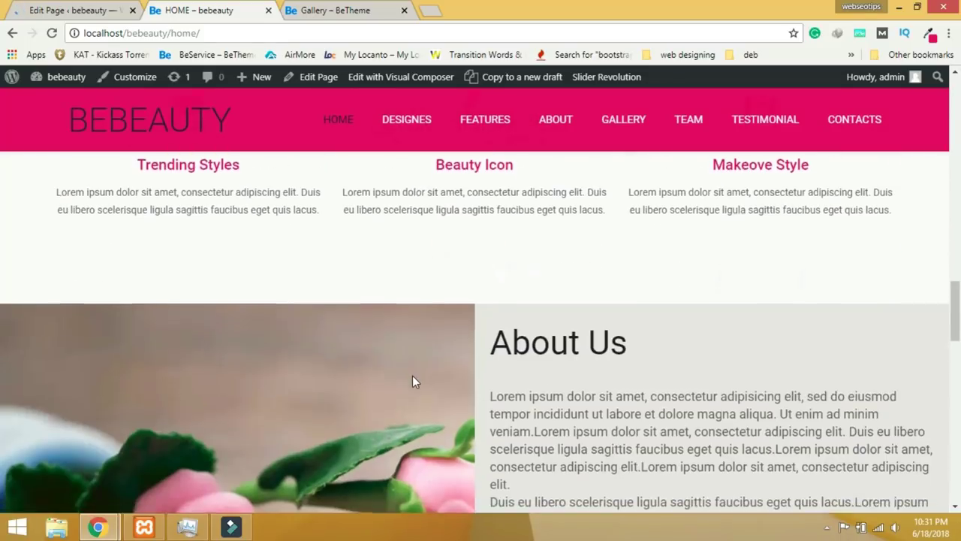
scroll(411, 382, down, 9)
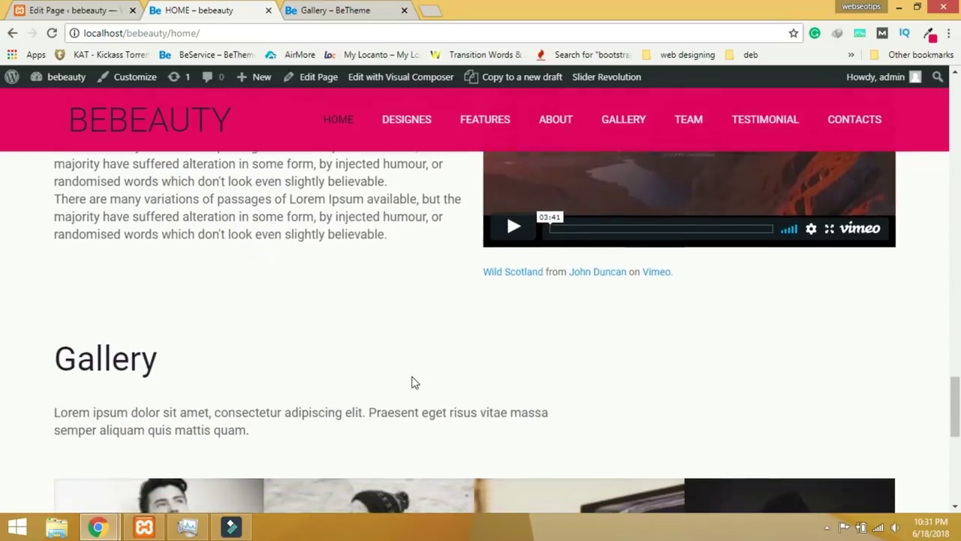
scroll(412, 382, down, 1)
scroll(443, 388, down, 2)
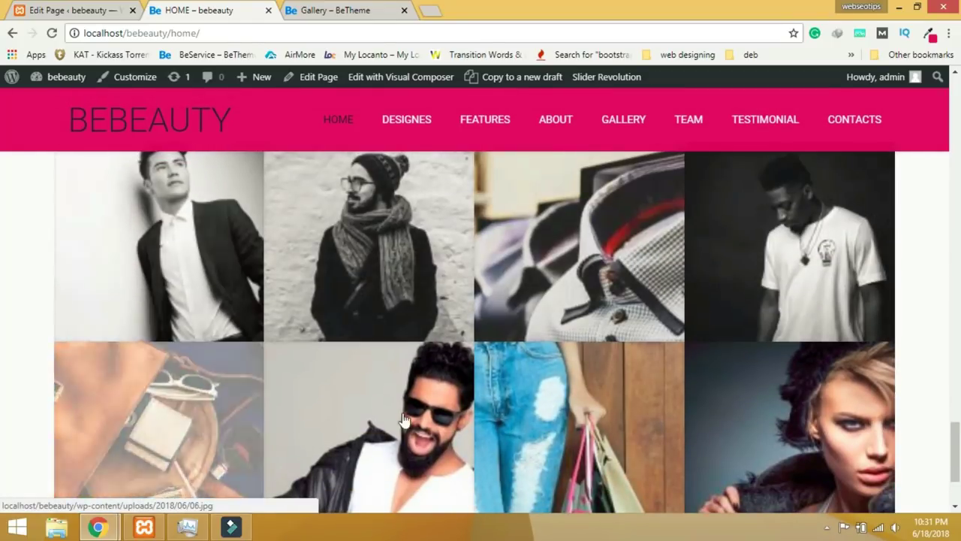
click(501, 211)
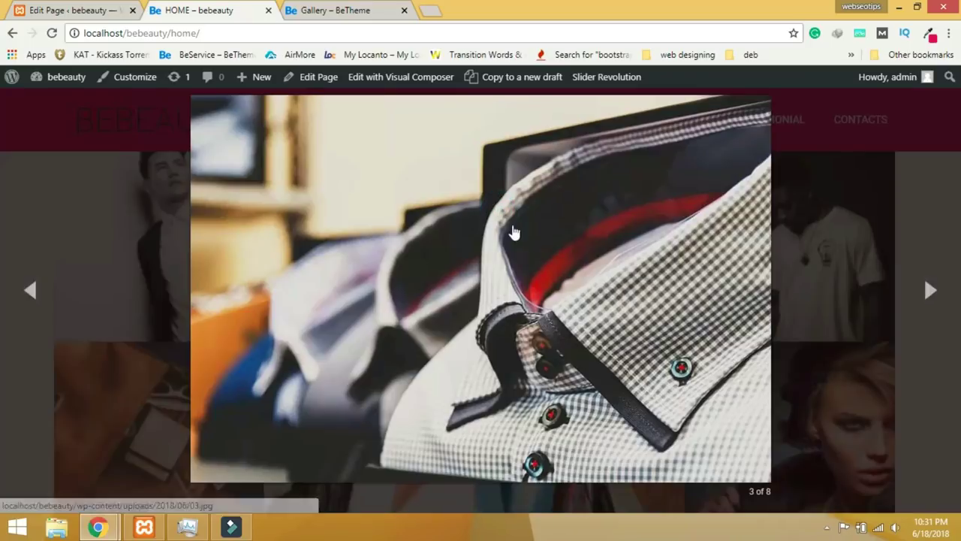
click(941, 215)
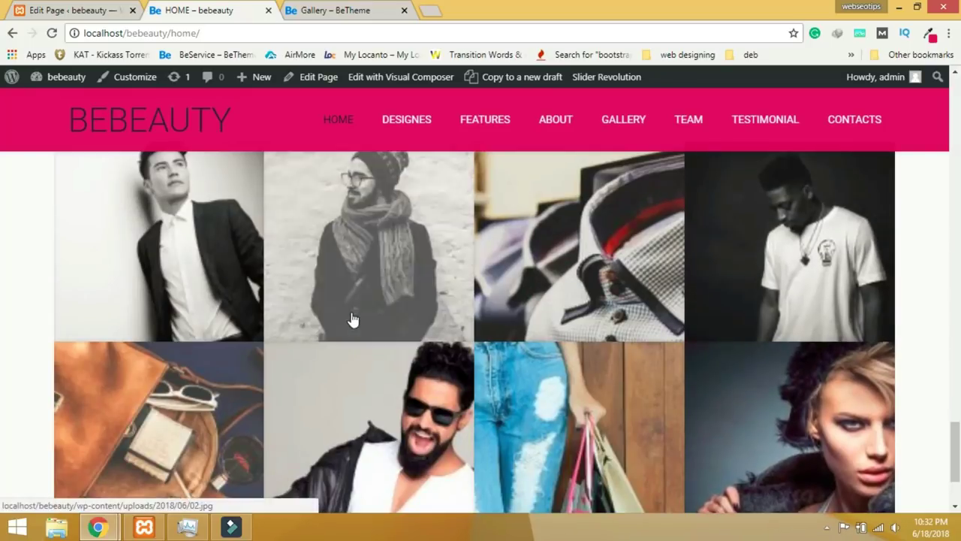
scroll(353, 318, up, 3)
drag(59, 233, 262, 318)
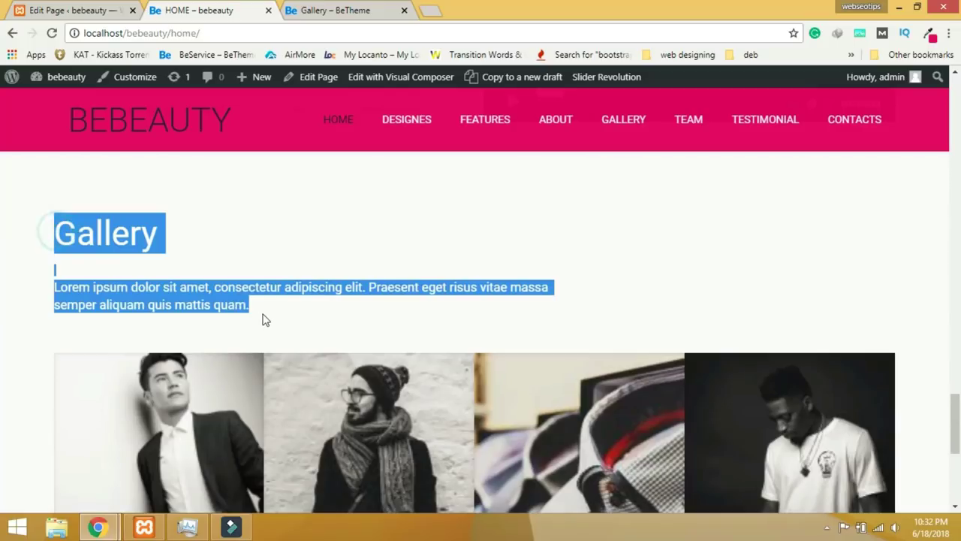
Set the Gallery heading column's Text Align to Center and save the column settings.
click(64, 9)
scroll(398, 307, down, 15)
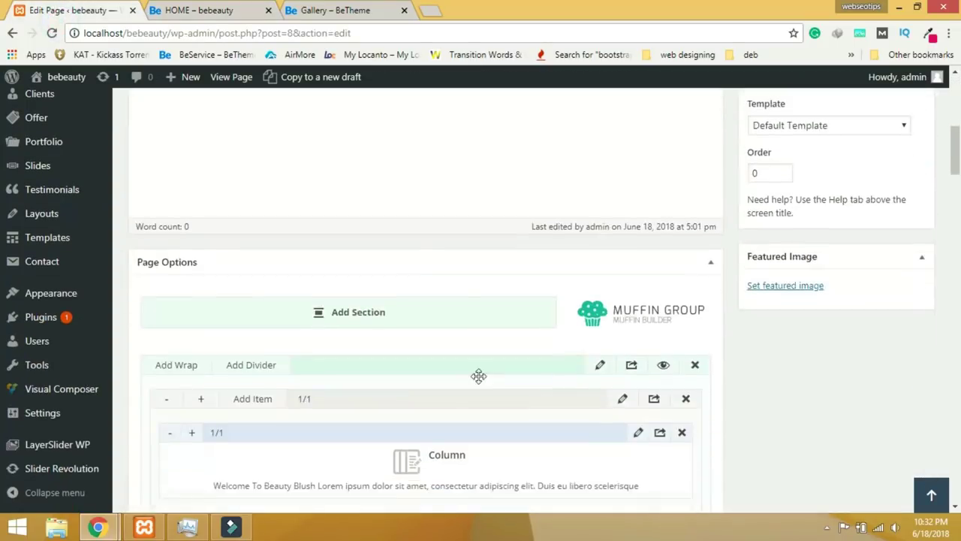
scroll(523, 419, down, 8)
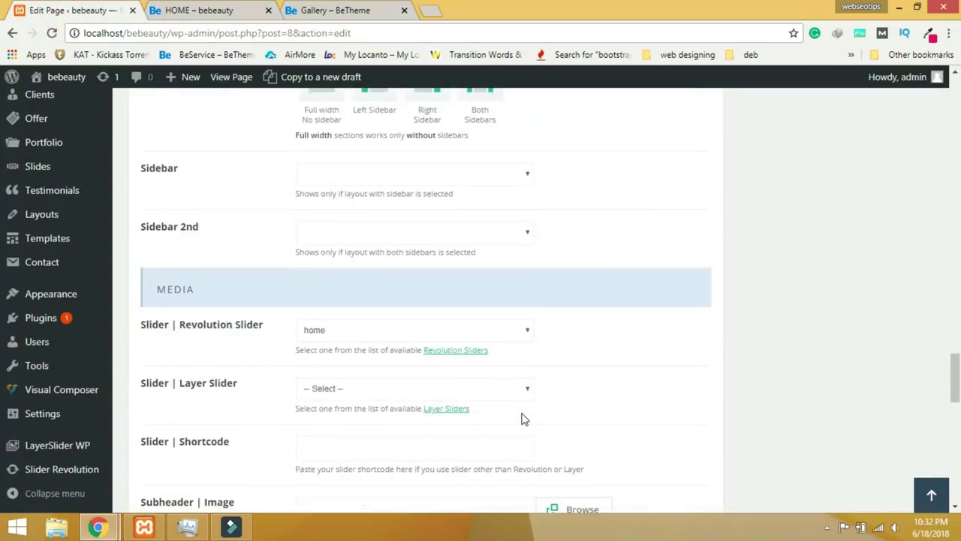
scroll(523, 419, up, 6)
scroll(523, 419, up, 1)
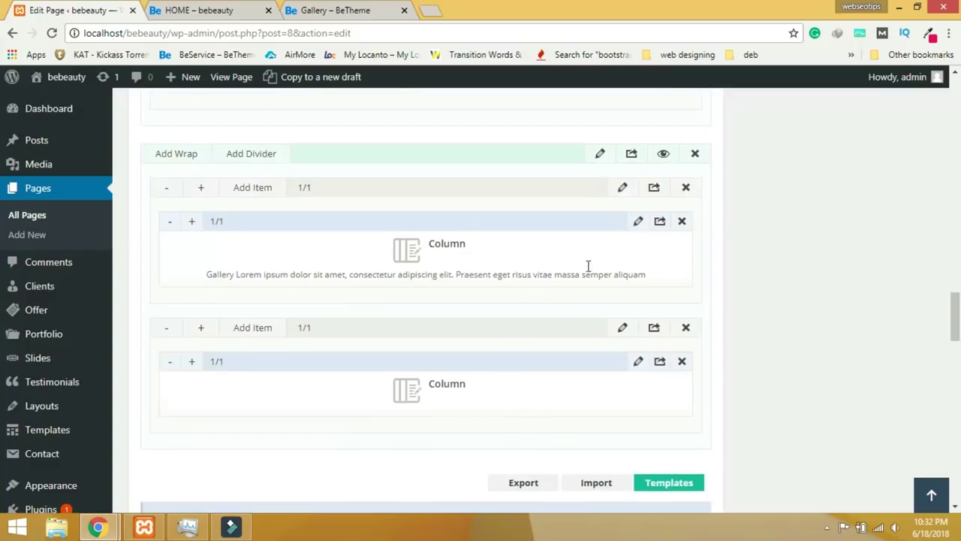
click(637, 221)
click(289, 369)
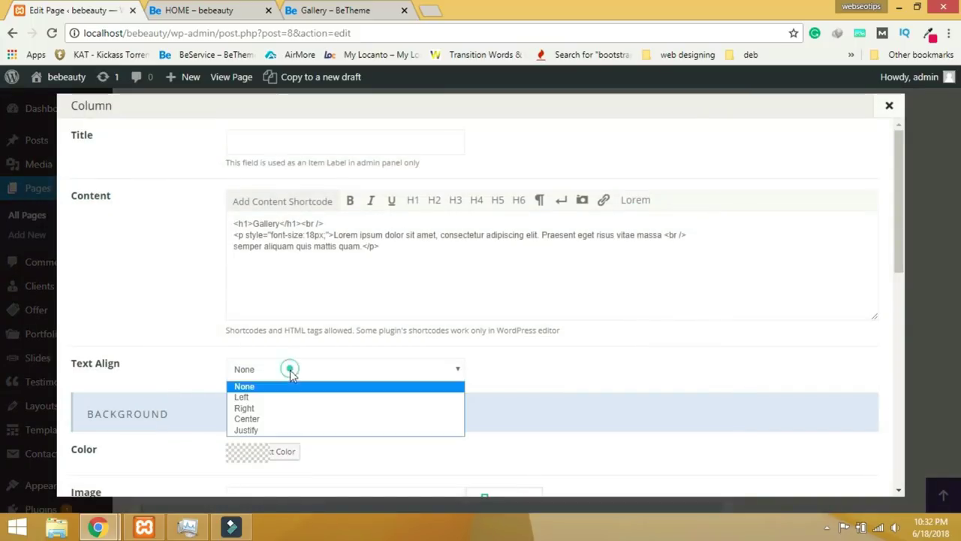
click(267, 419)
scroll(740, 459, down, 10)
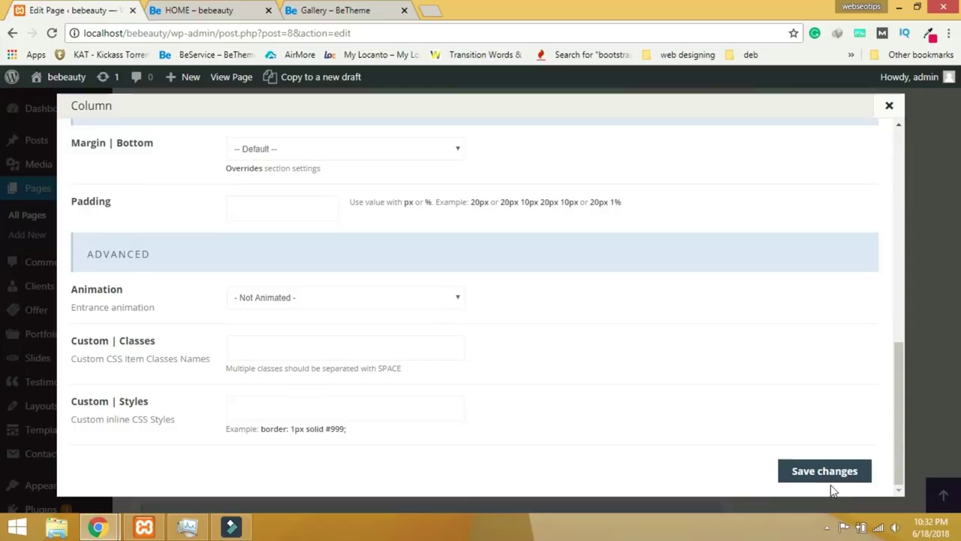
click(828, 477)
scroll(827, 472, up, 15)
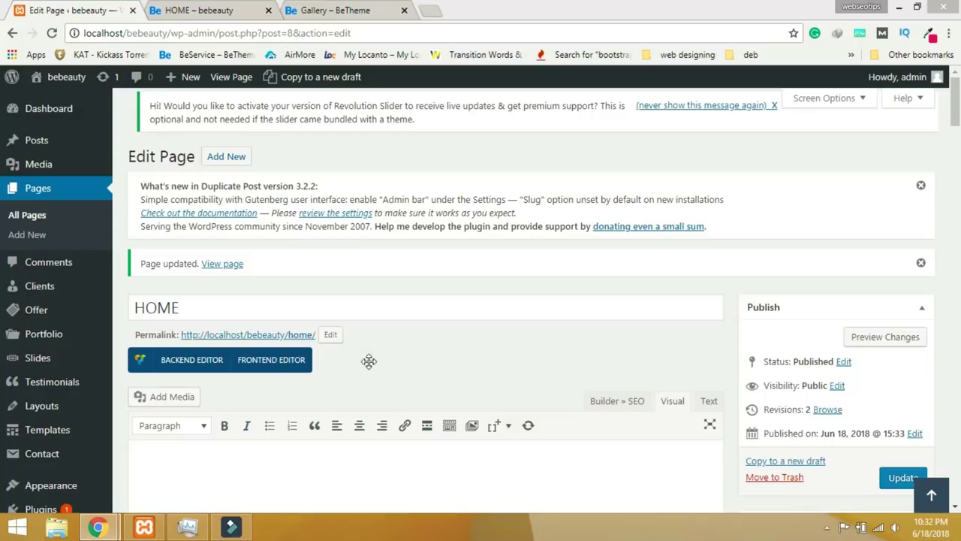
Add a new section with an empty wrap at the bottom of the page.
scroll(689, 367, down, 2)
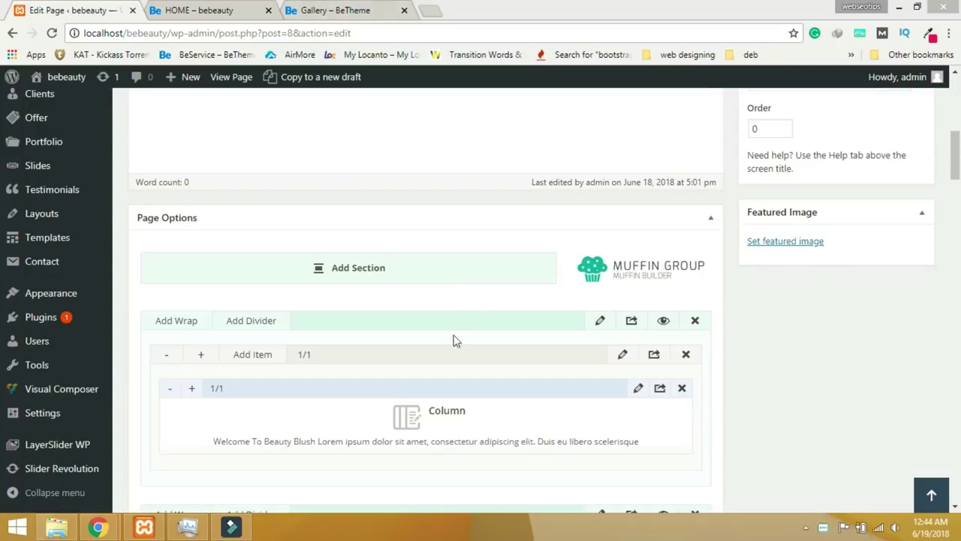
click(345, 271)
scroll(578, 328, down, 15)
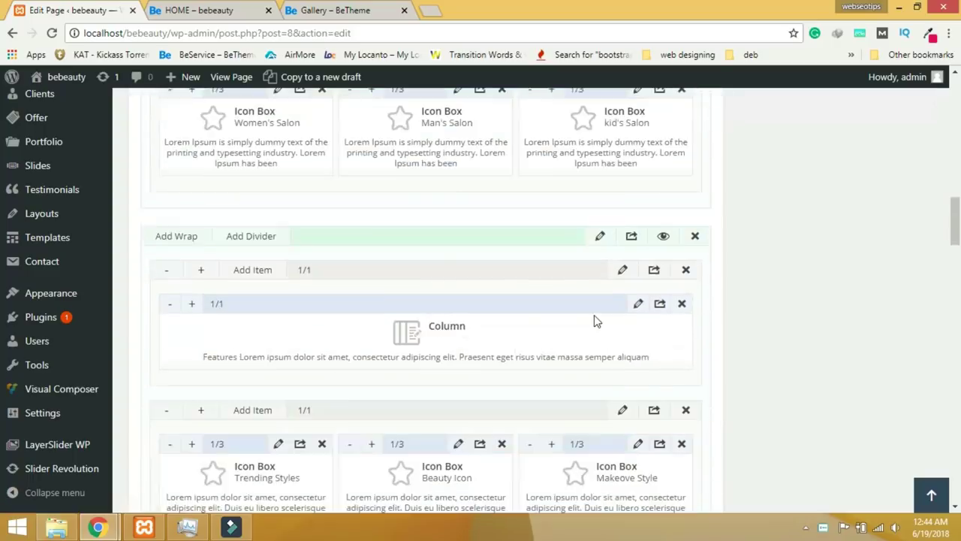
scroll(579, 328, down, 5)
scroll(578, 326, up, 3)
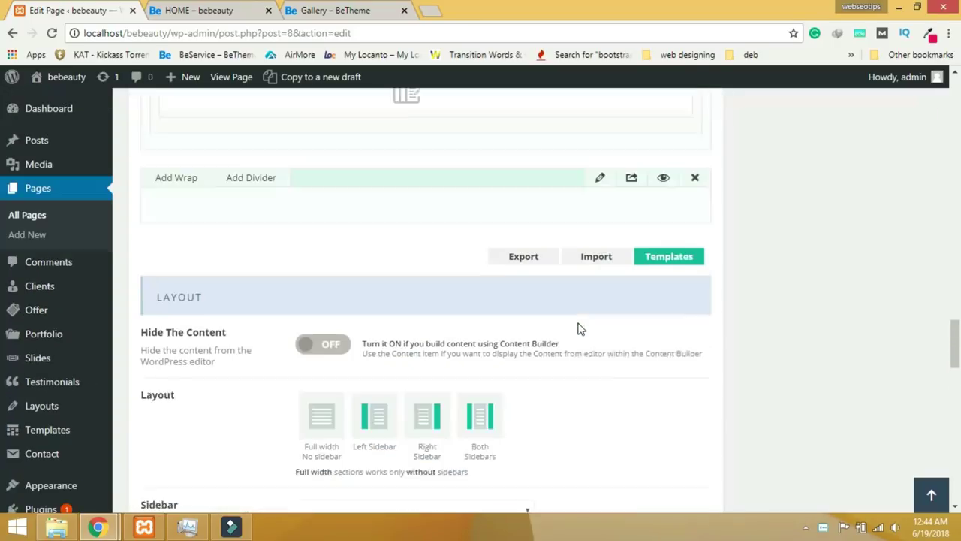
click(181, 196)
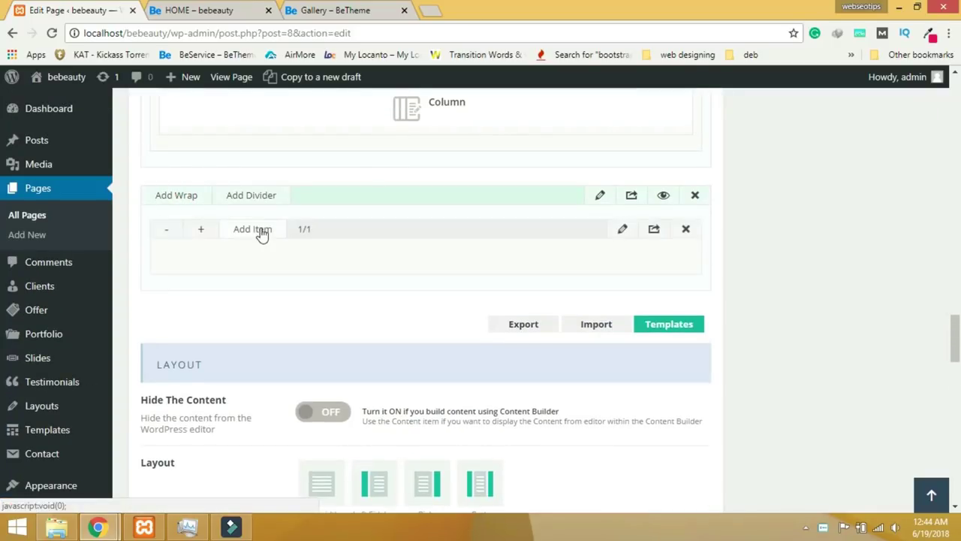
Add a Typography Column item, widen it to 1/1 full width, and open its settings.
click(259, 231)
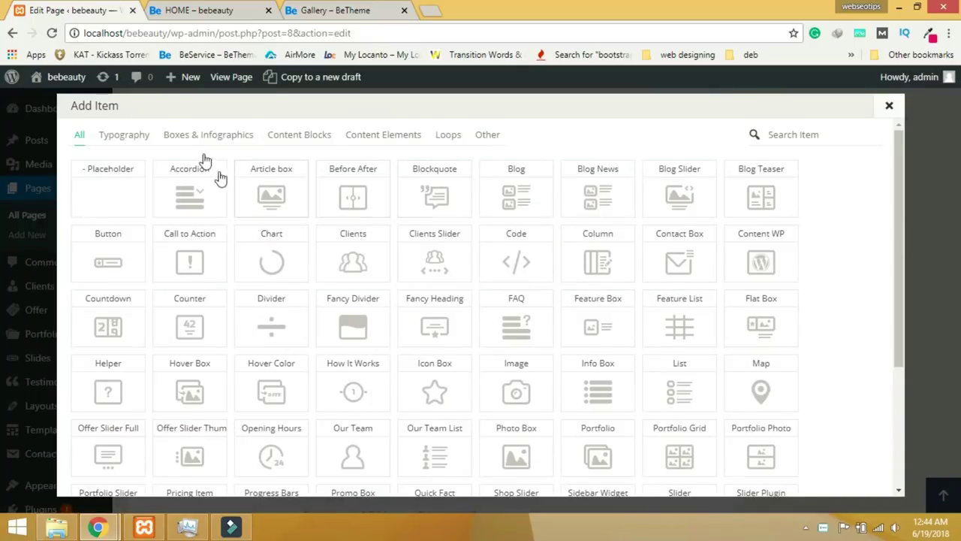
click(122, 136)
click(295, 184)
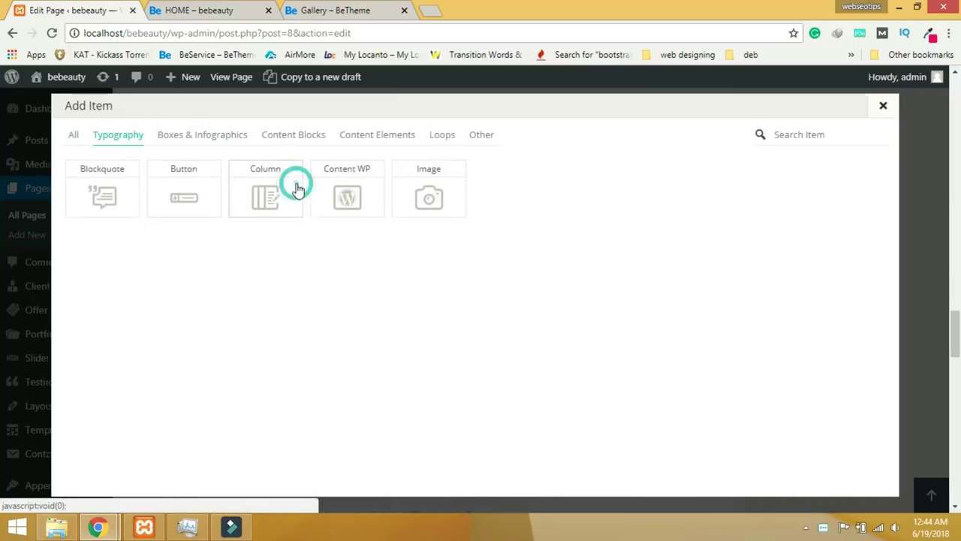
click(192, 263)
click(192, 264)
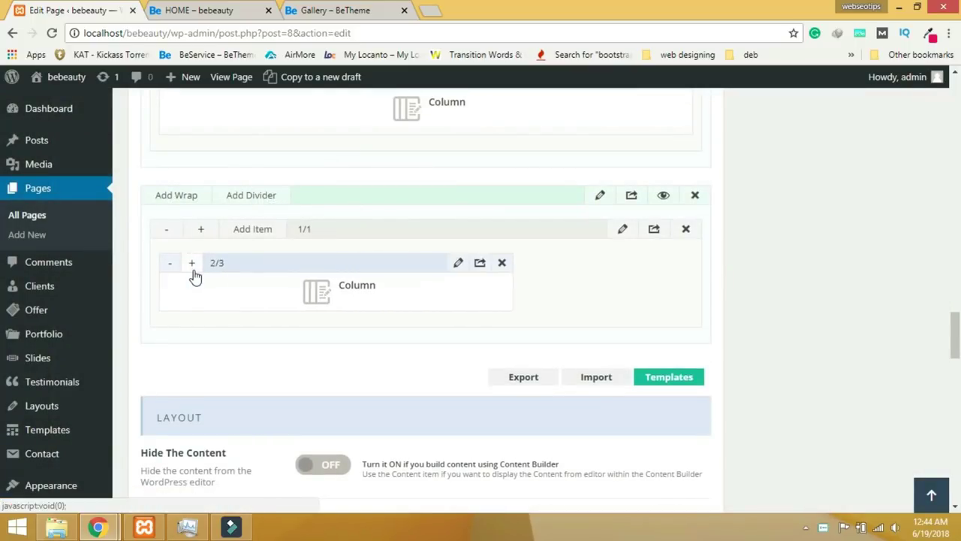
click(192, 264)
click(192, 264)
click(638, 262)
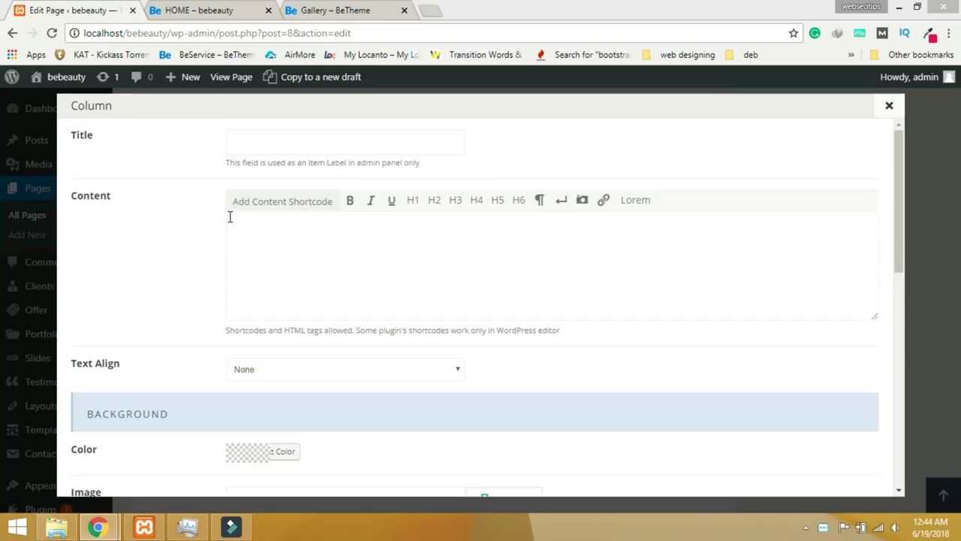
Enter a Team heading and an 18px Lorem ipsum paragraph in the column, then save it.
click(323, 233)
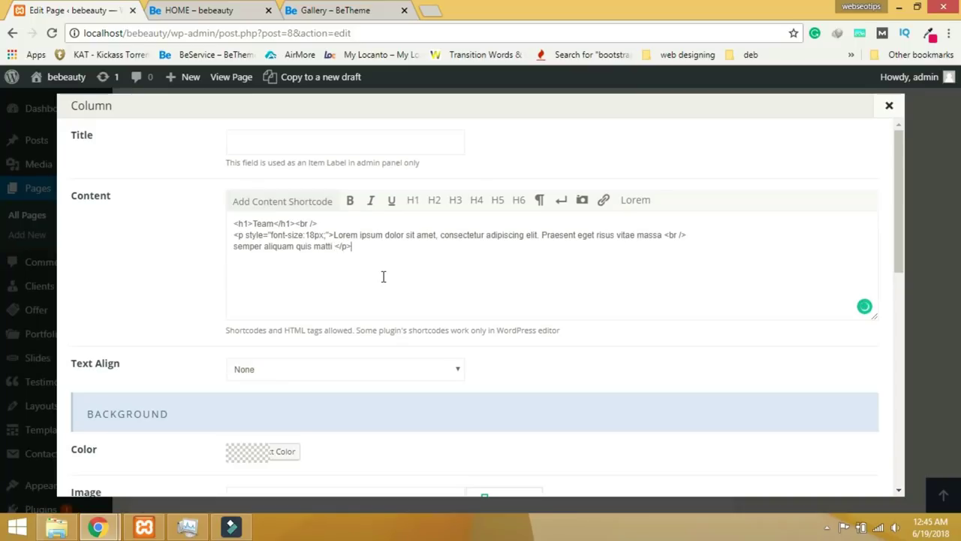
scroll(467, 280, down, 4)
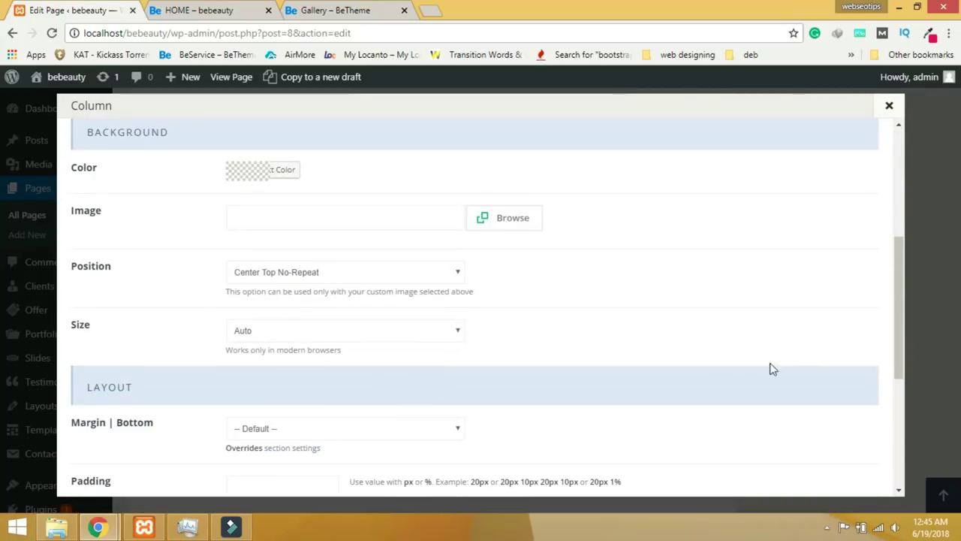
scroll(751, 374, down, 4)
click(815, 471)
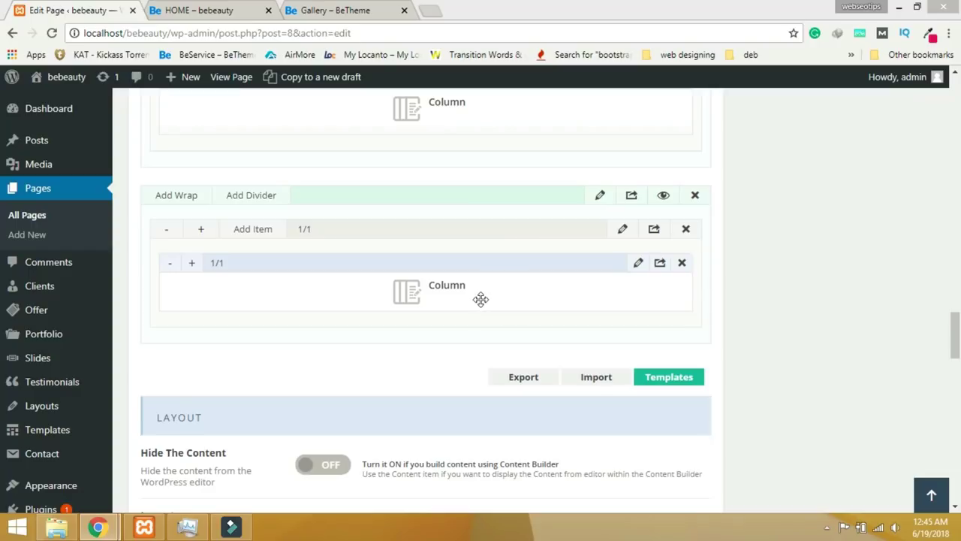
Add a wrap below the Team row holding an Our Team item found via 'tea', and open its settings.
click(257, 233)
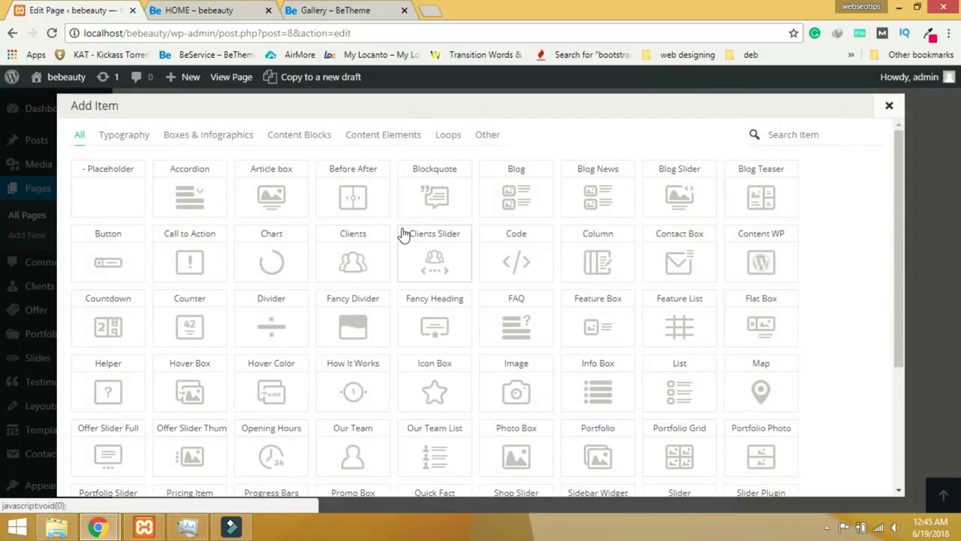
click(888, 106)
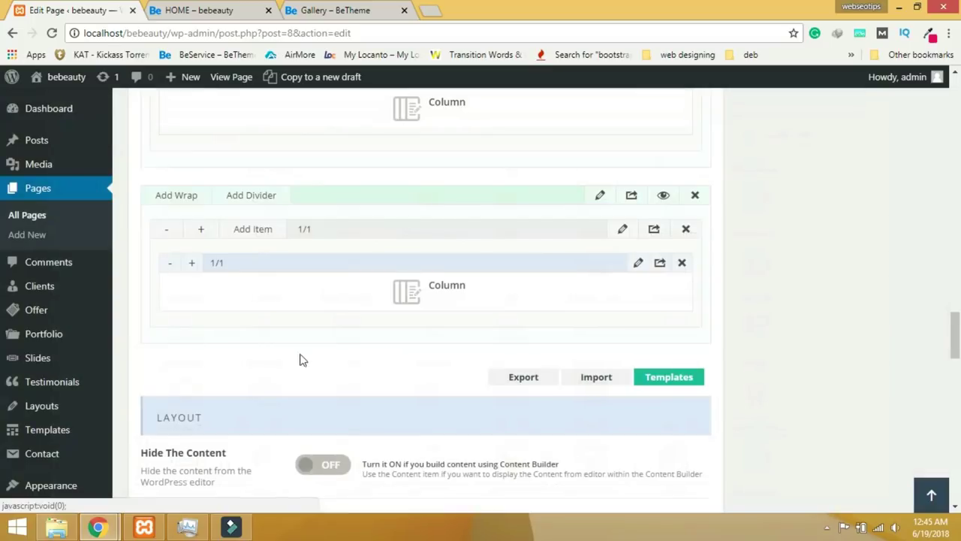
click(187, 196)
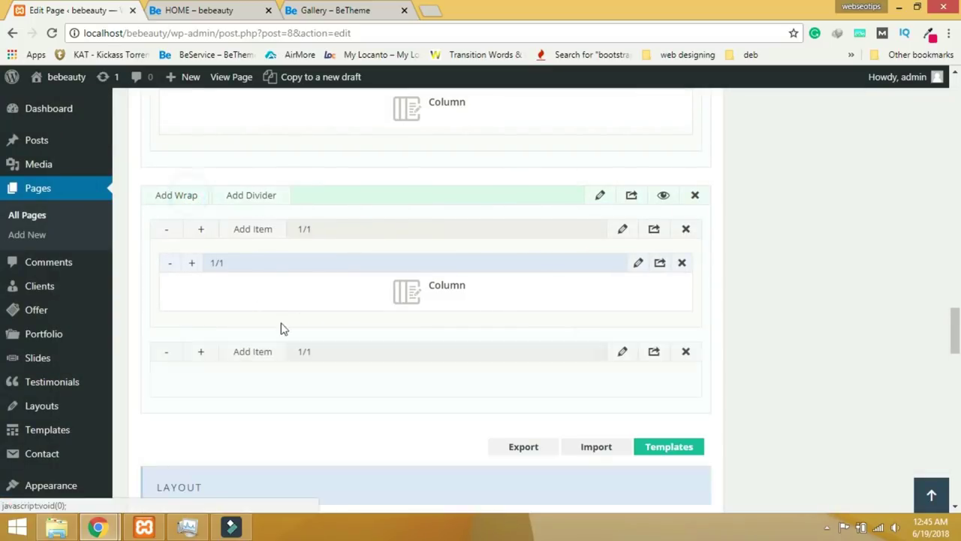
click(253, 352)
click(787, 133)
click(796, 136)
text(tea)
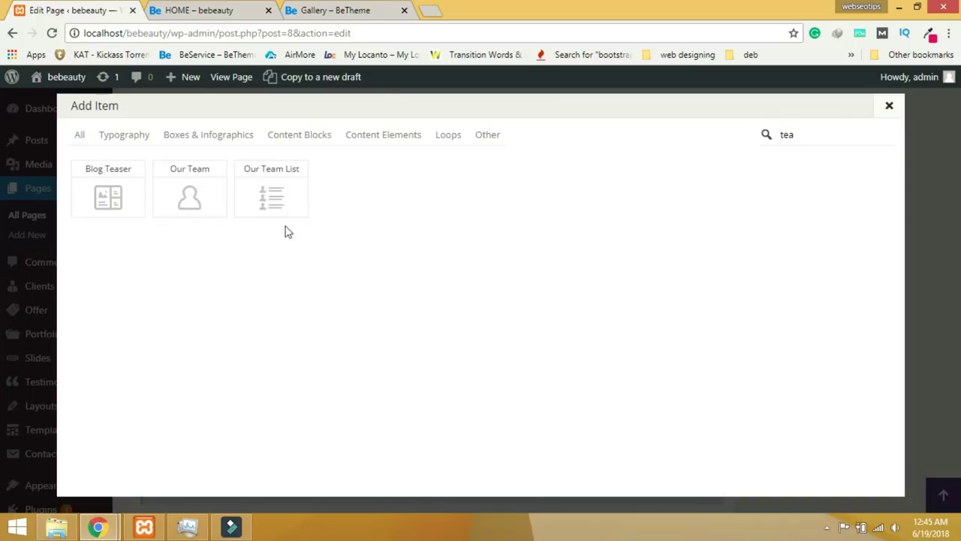
click(190, 197)
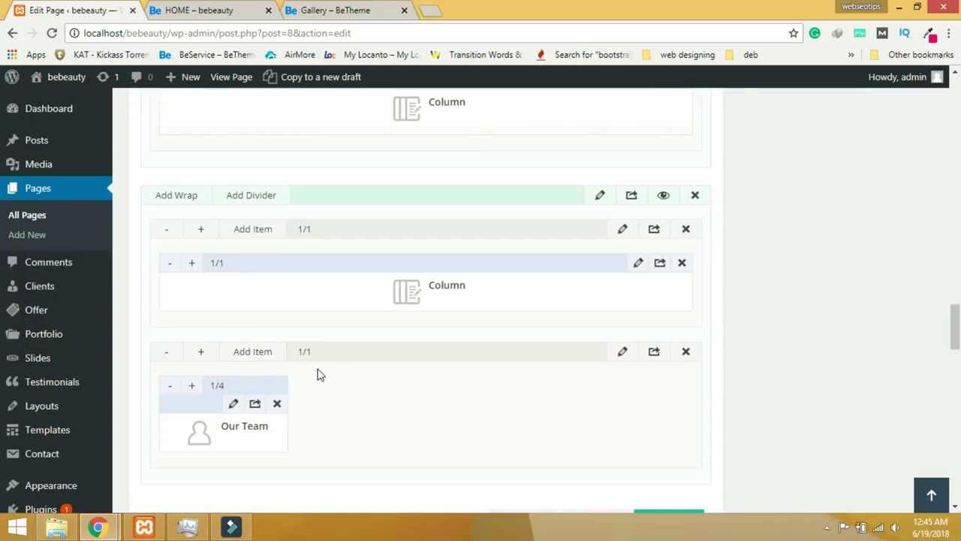
click(235, 406)
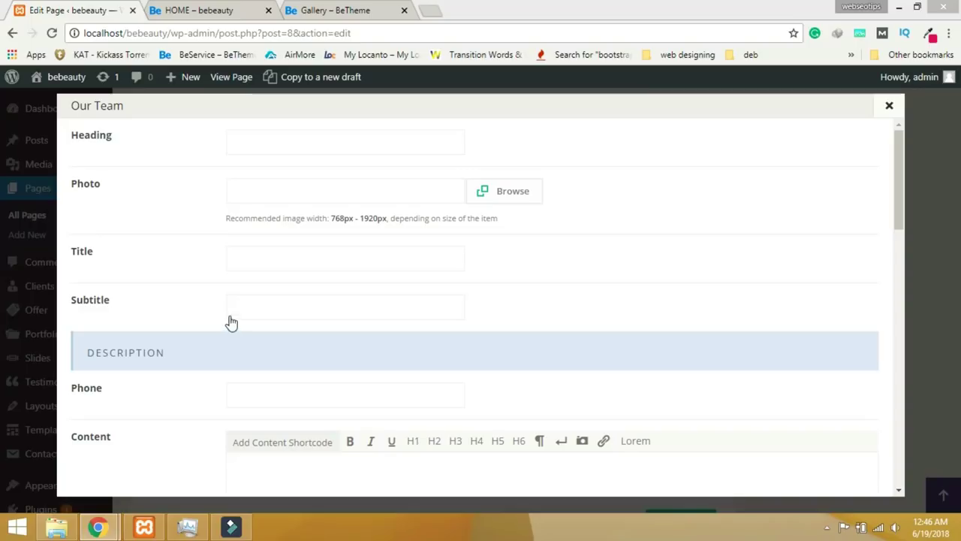
Set the member photo to the smiling woman's image and enter the member's name as Title.
click(502, 197)
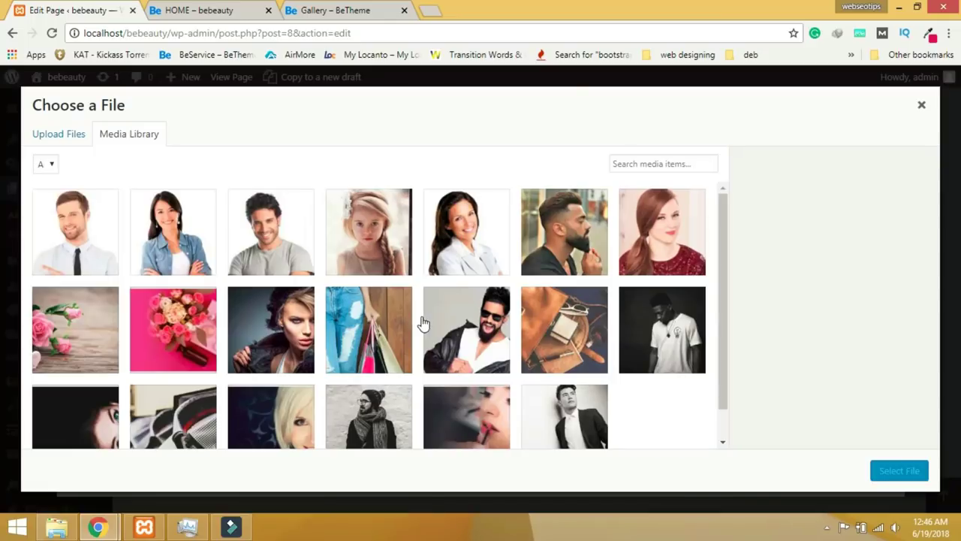
click(487, 255)
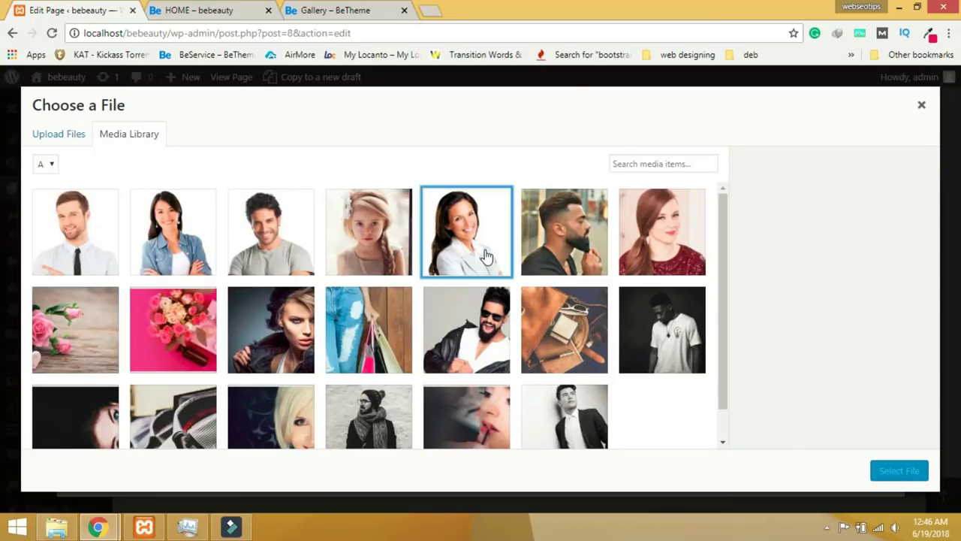
click(915, 473)
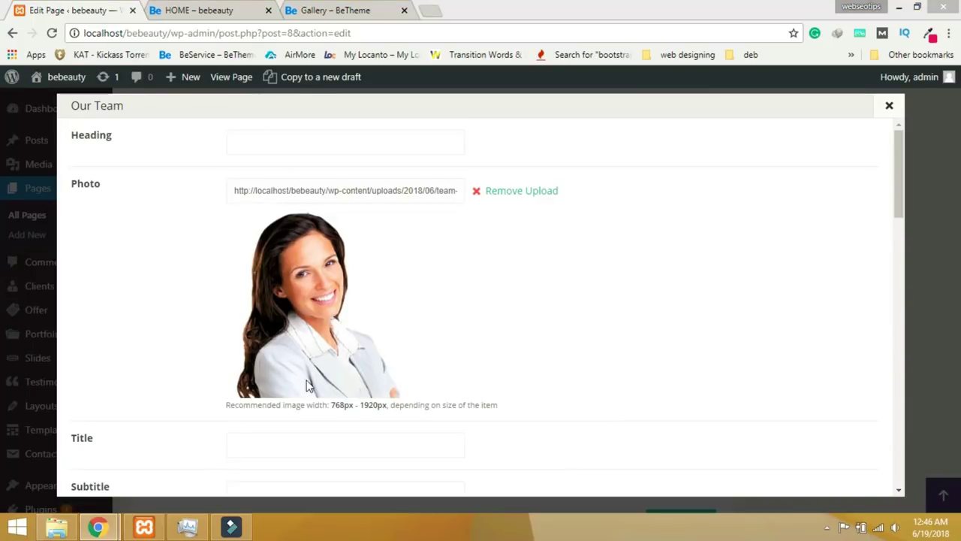
scroll(305, 386, down, 2)
click(272, 298)
text(Jonh Dow)
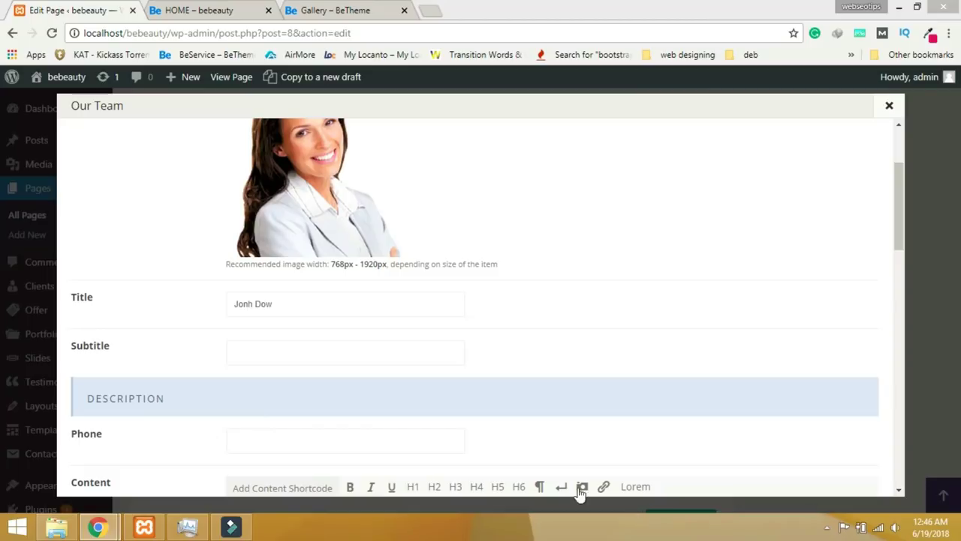
Add the member's phone number, a pasted Lorem ipsum description and e-mail, then save the item.
click(283, 448)
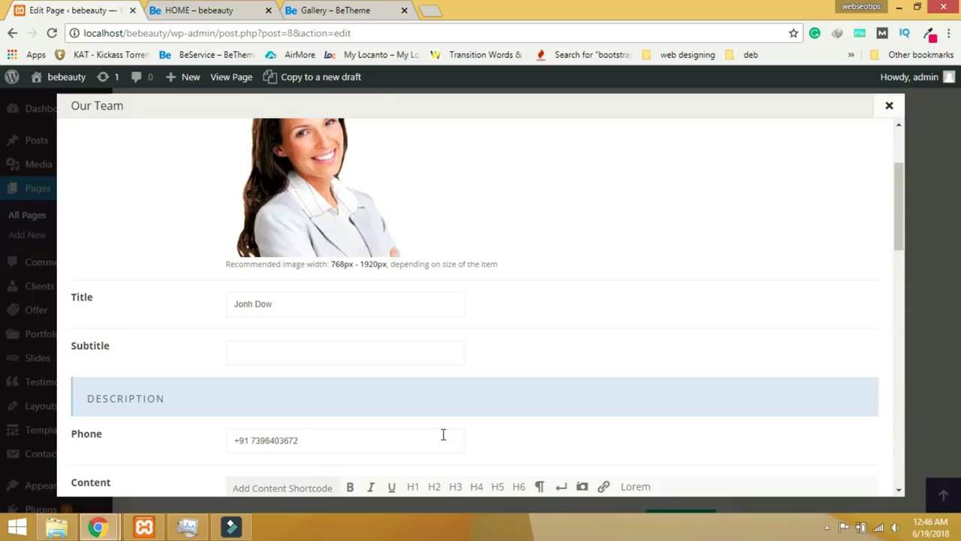
scroll(443, 434, down, 4)
click(285, 274)
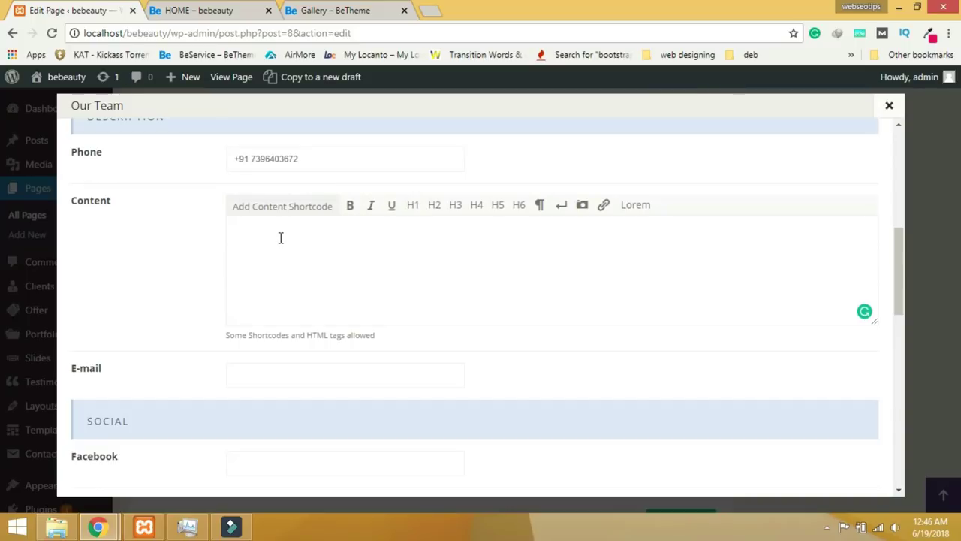
text(Lorem ipsum dolor sit amet, consectetur adipiscing elit eget risus vitae)
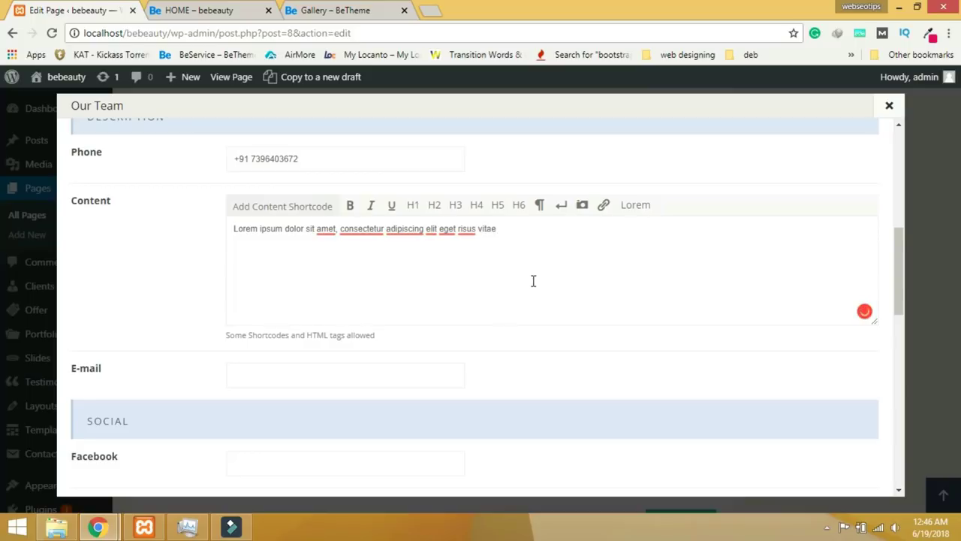
click(526, 233)
scroll(516, 293, down, 2)
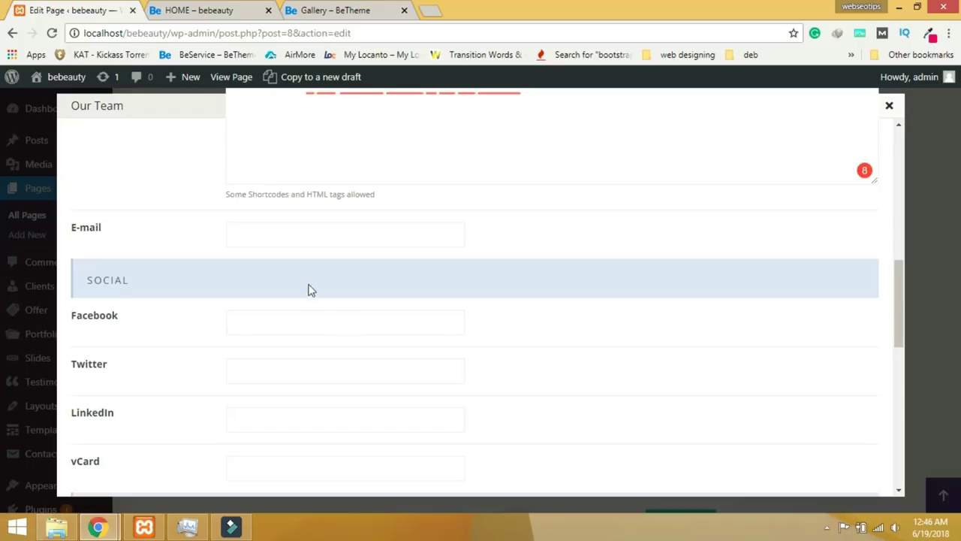
click(285, 239)
scroll(285, 290, down, 2)
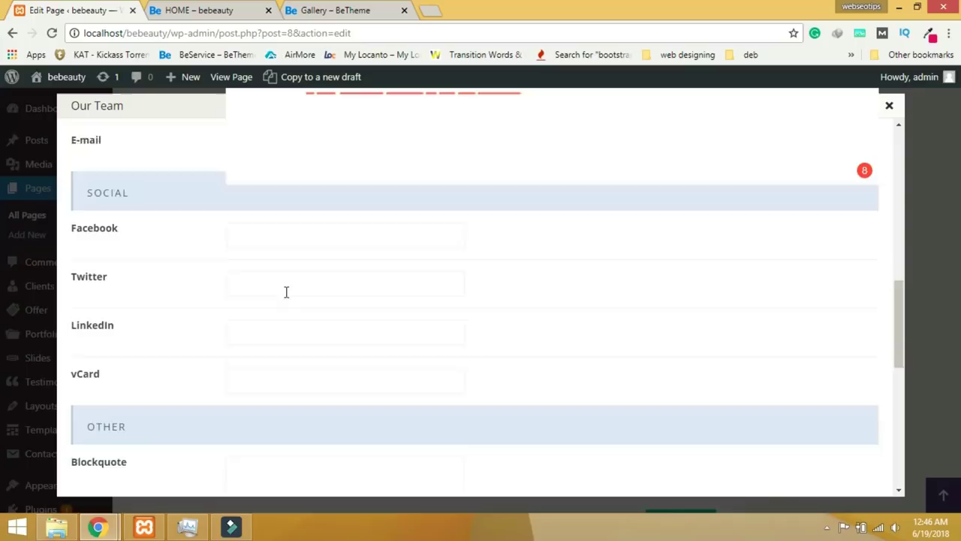
scroll(480, 353, down, 1)
scroll(610, 395, down, 5)
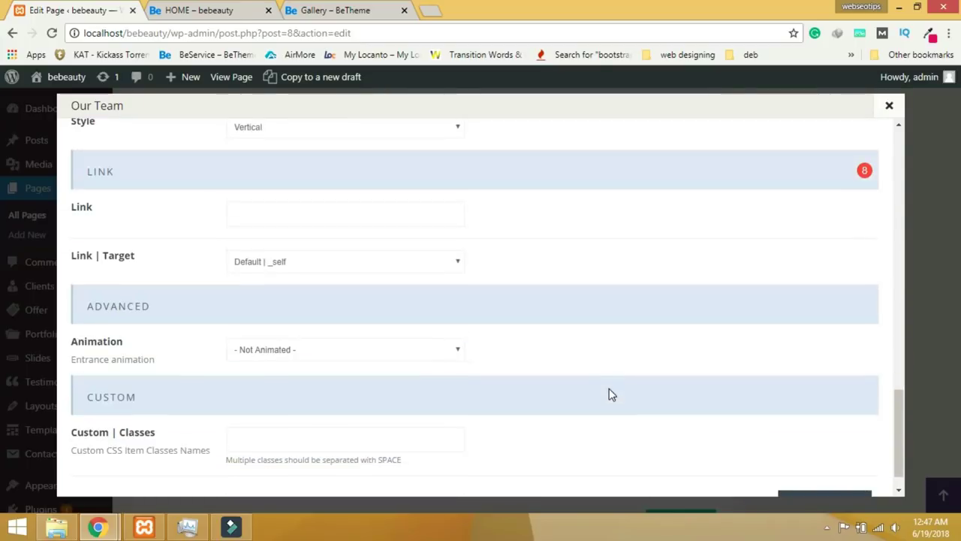
click(811, 472)
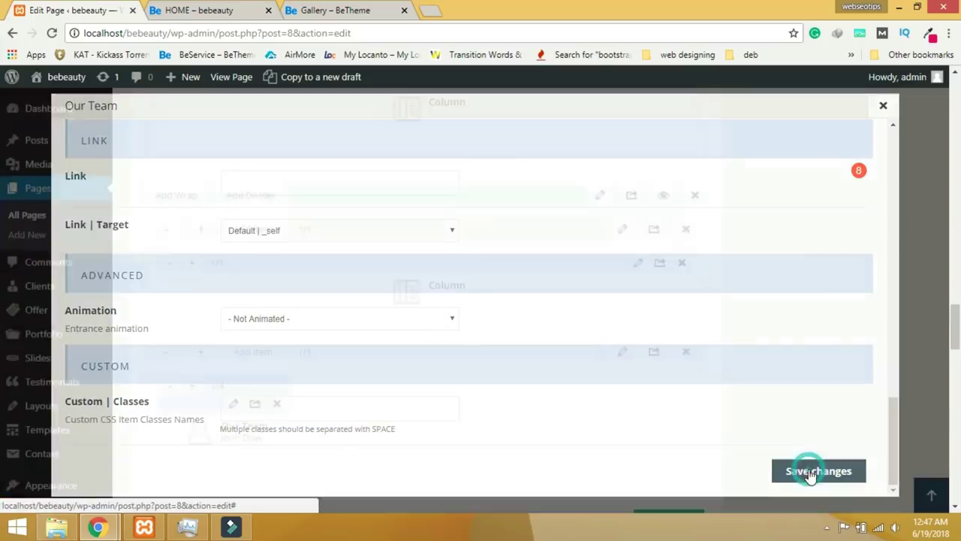
Duplicate the team member and give the second member the photo of the man in a tie.
click(256, 404)
click(256, 404)
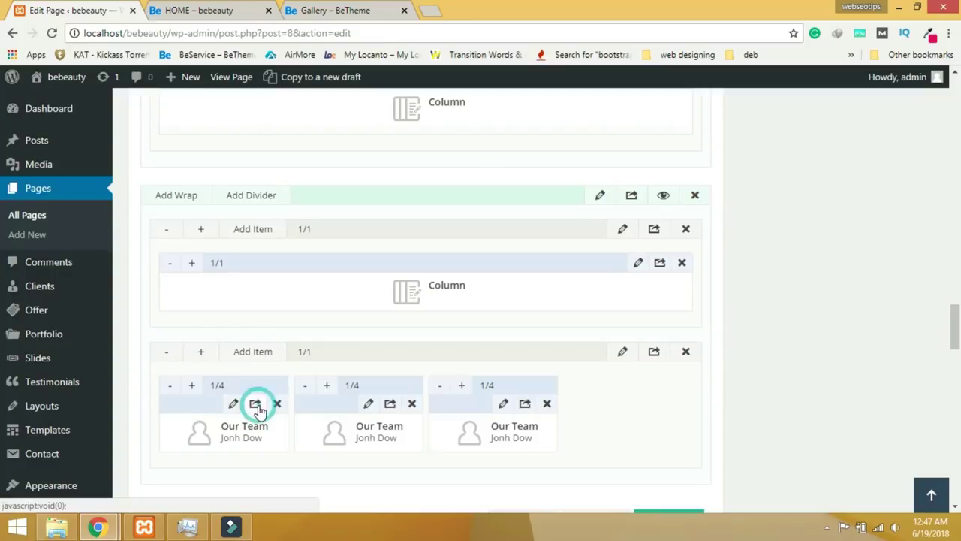
click(255, 404)
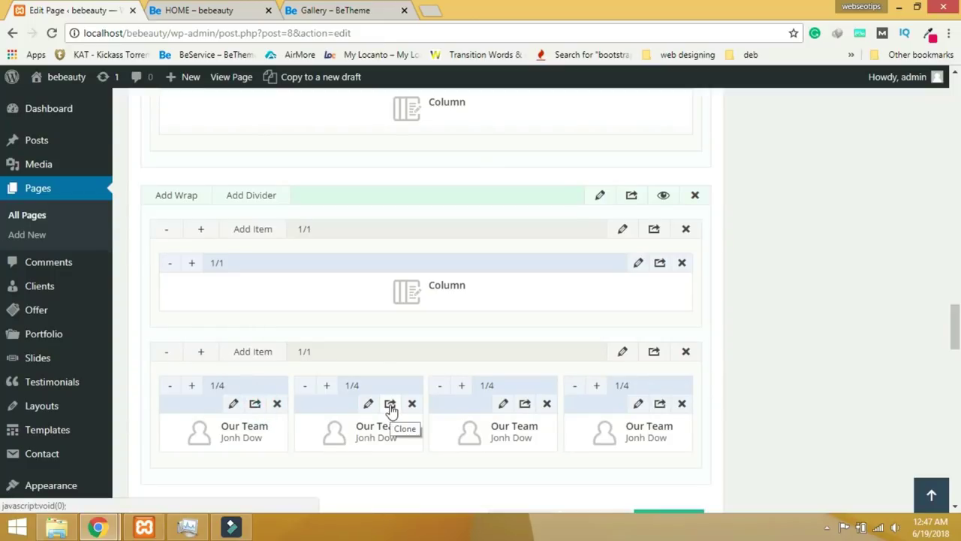
click(368, 403)
click(499, 192)
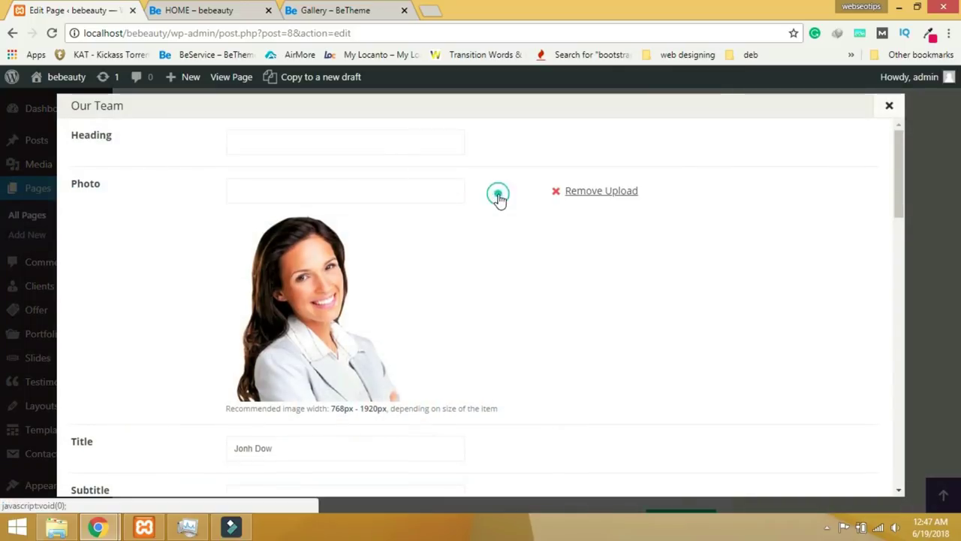
click(498, 191)
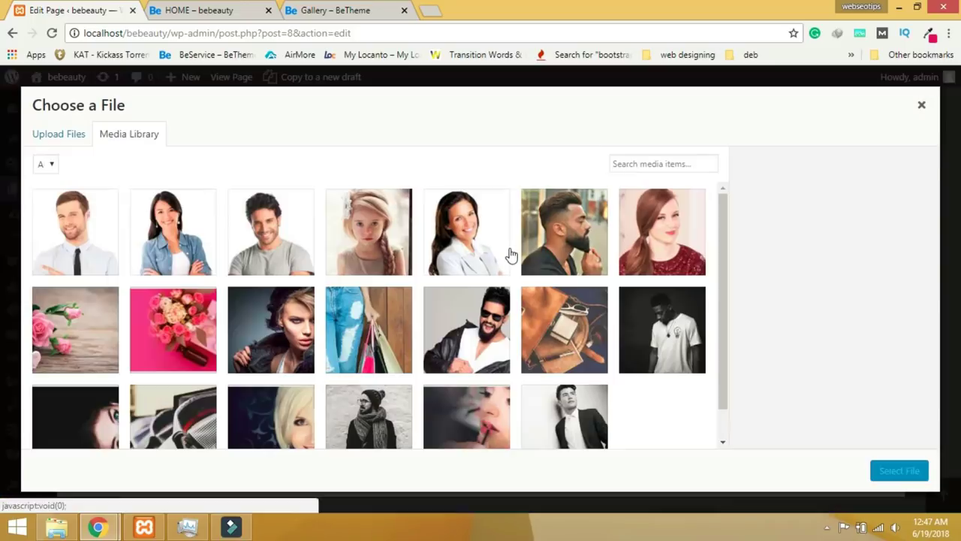
click(92, 225)
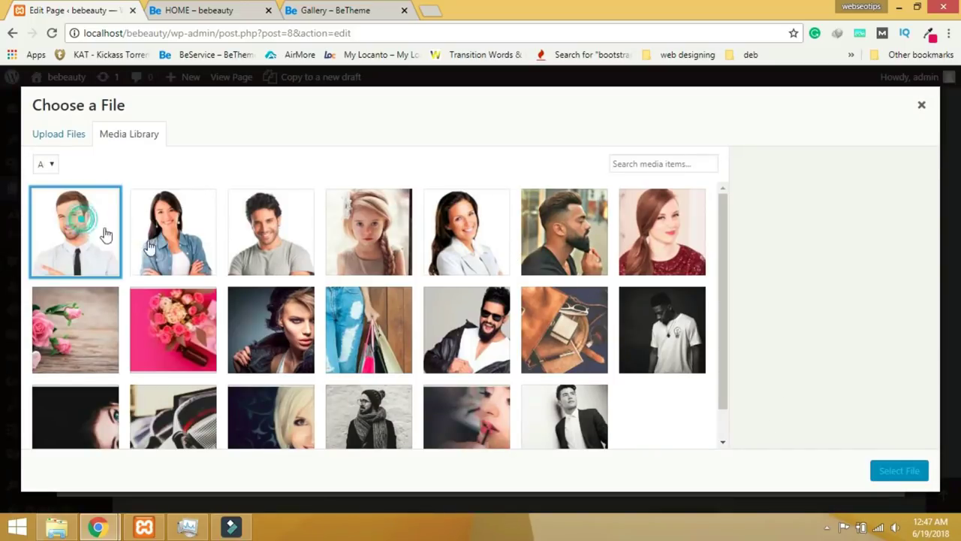
click(882, 473)
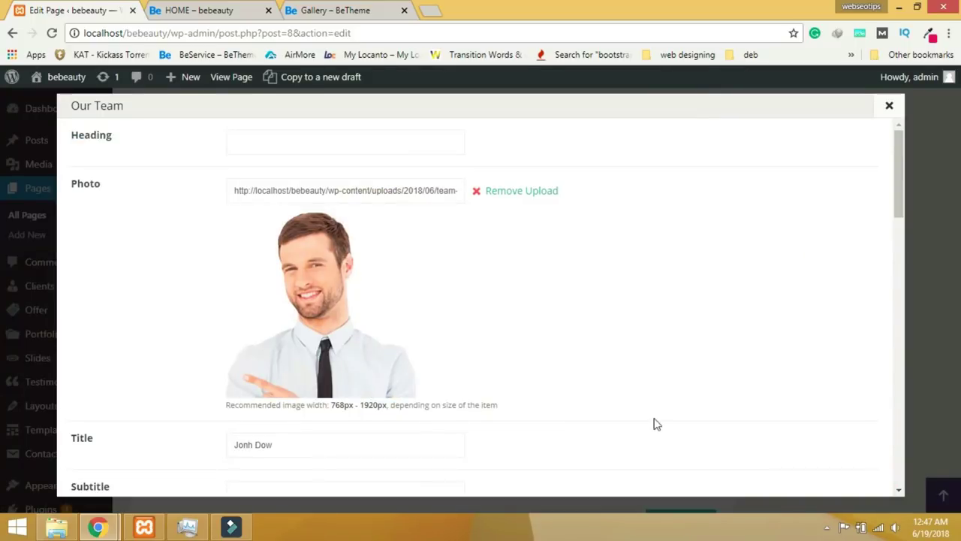
Replace the second member's Title with a new member name and save the item.
scroll(375, 383, down, 2)
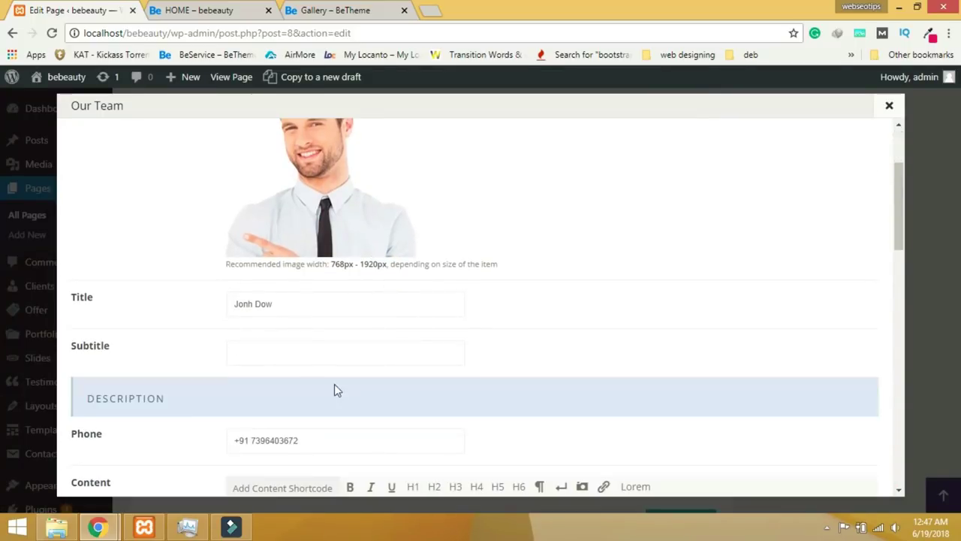
triple_click(284, 303)
scroll(624, 410, down, 5)
scroll(568, 377, up, 3)
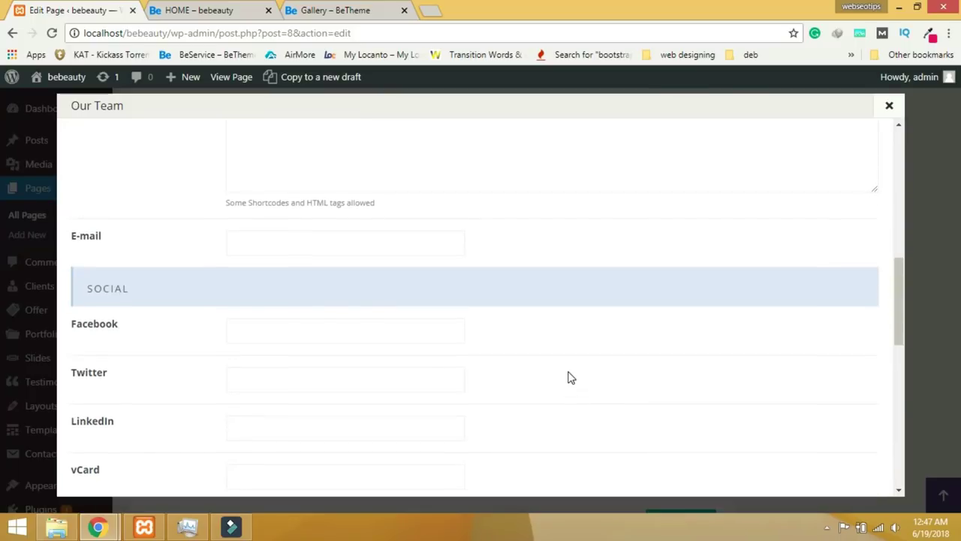
scroll(601, 398, down, 10)
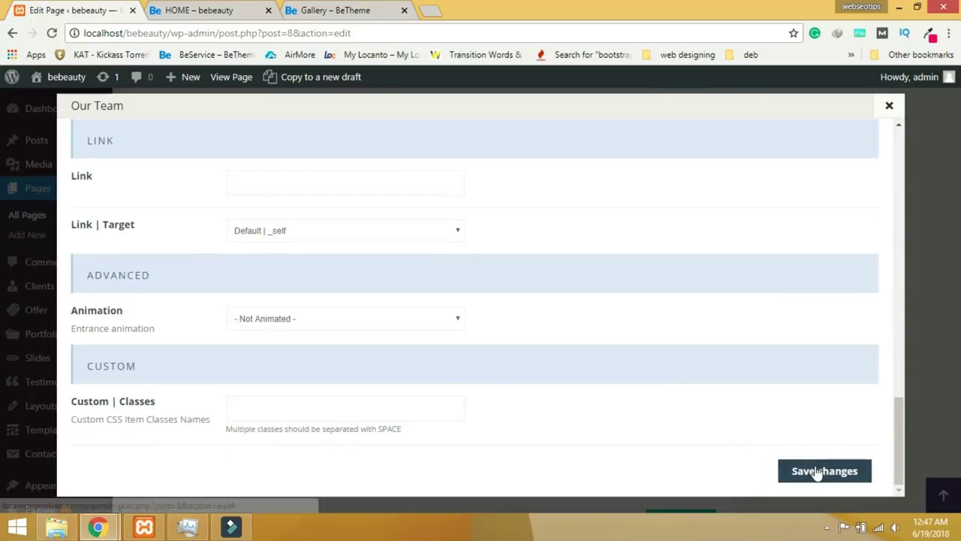
click(817, 471)
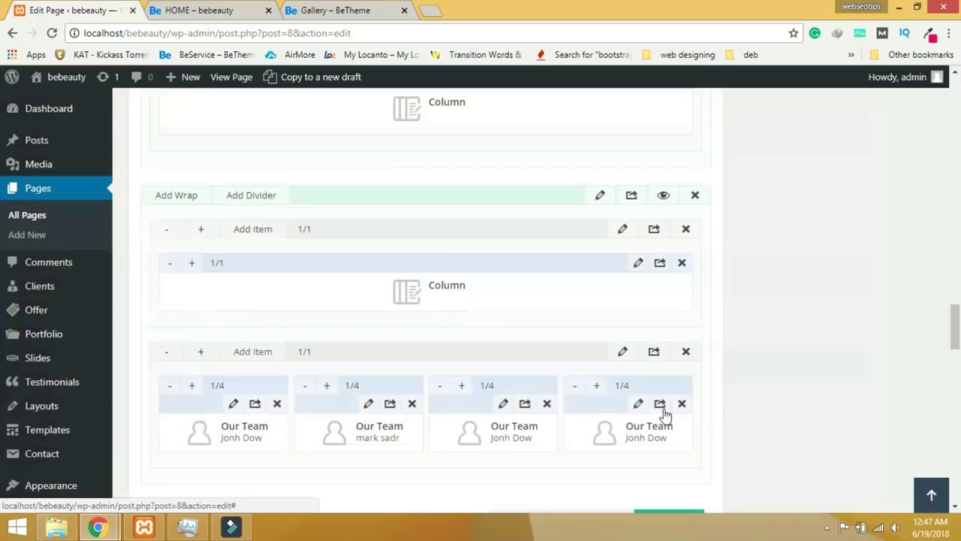
Replace the third member's photo with team-3.jpg, the woman in denim.
click(504, 404)
click(503, 192)
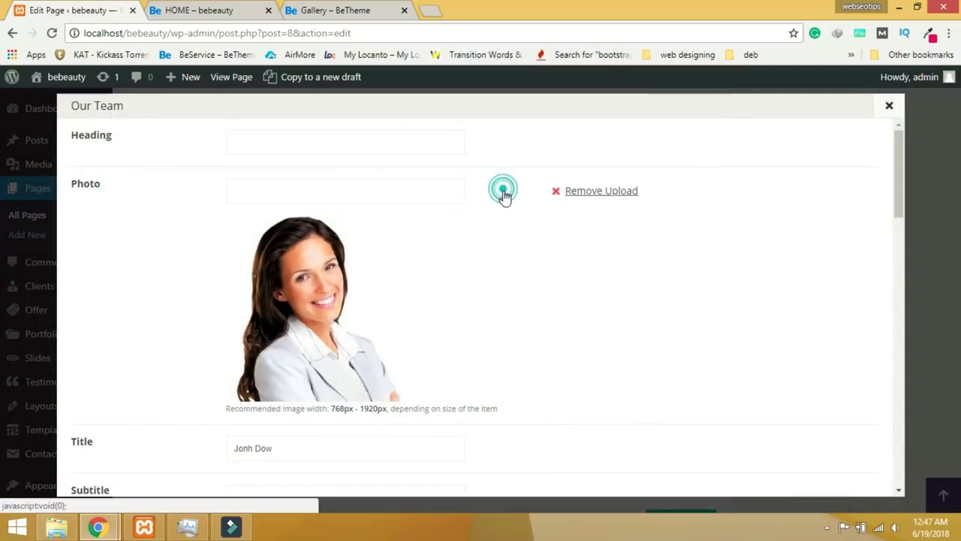
click(518, 198)
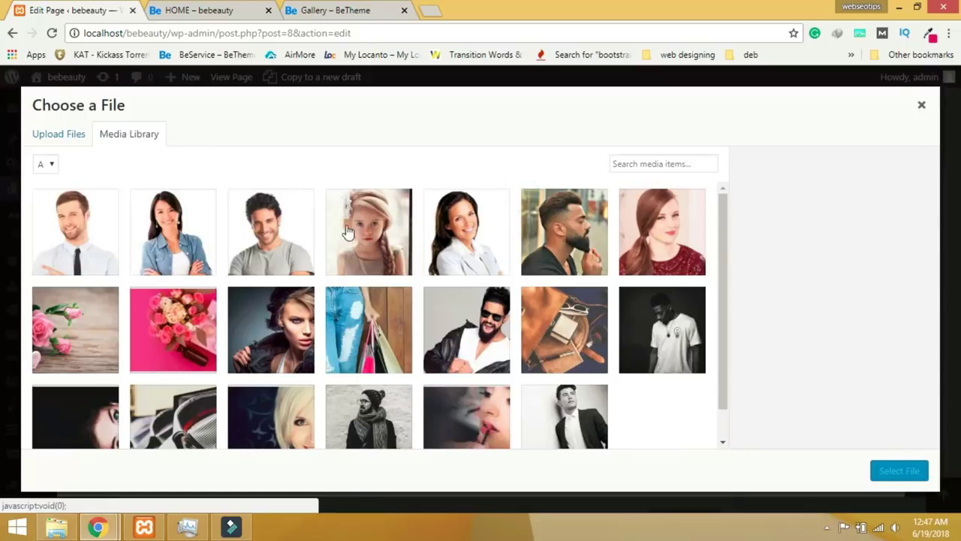
click(180, 244)
click(889, 479)
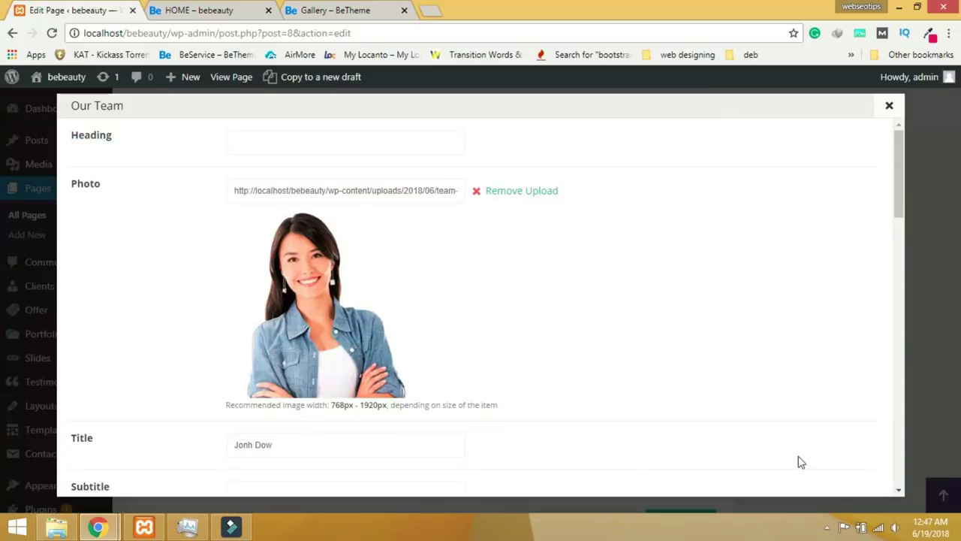
Retype the third member's Title with a new name and save the item.
scroll(759, 451, down, 5)
scroll(759, 450, down, 4)
scroll(824, 474, down, 5)
scroll(305, 279, up, 8)
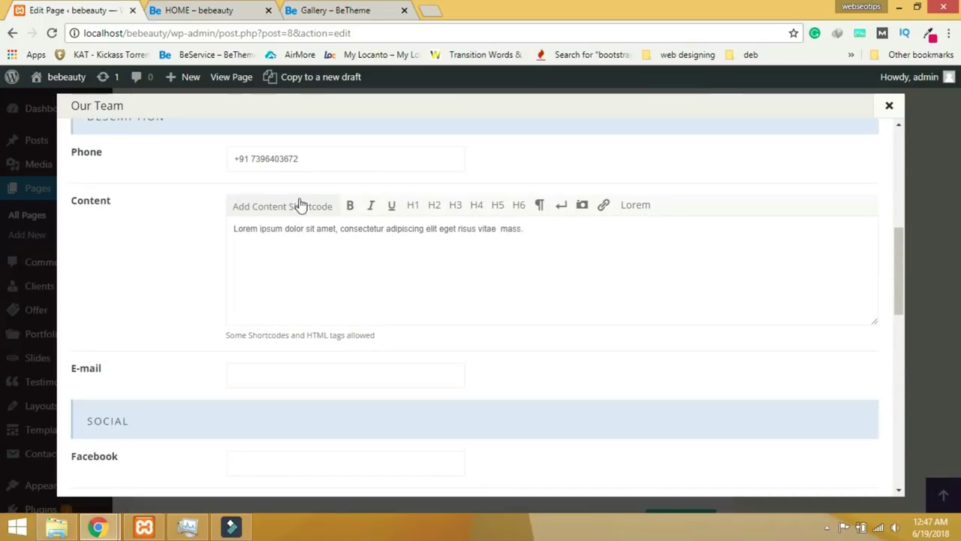
scroll(323, 271, up, 2)
triple_click(296, 161)
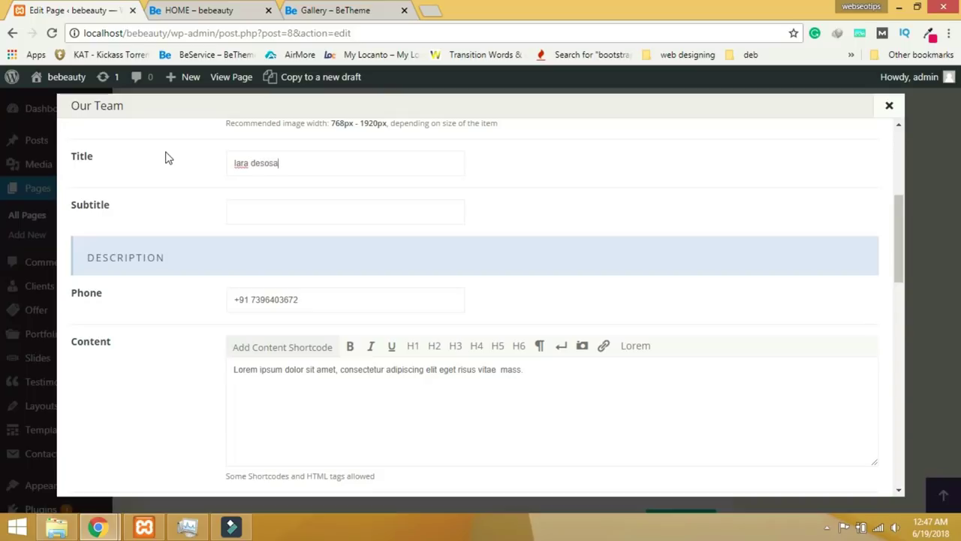
scroll(798, 339, down, 5)
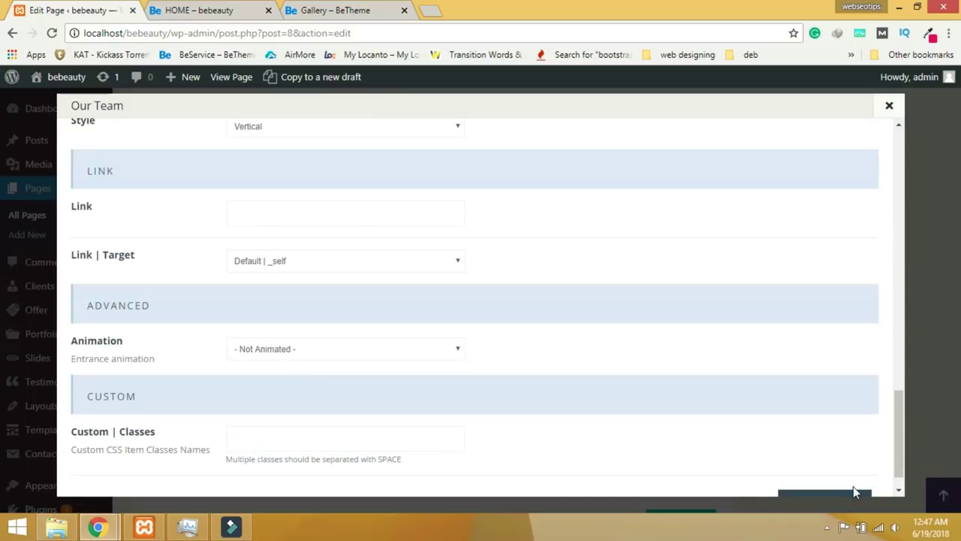
click(853, 488)
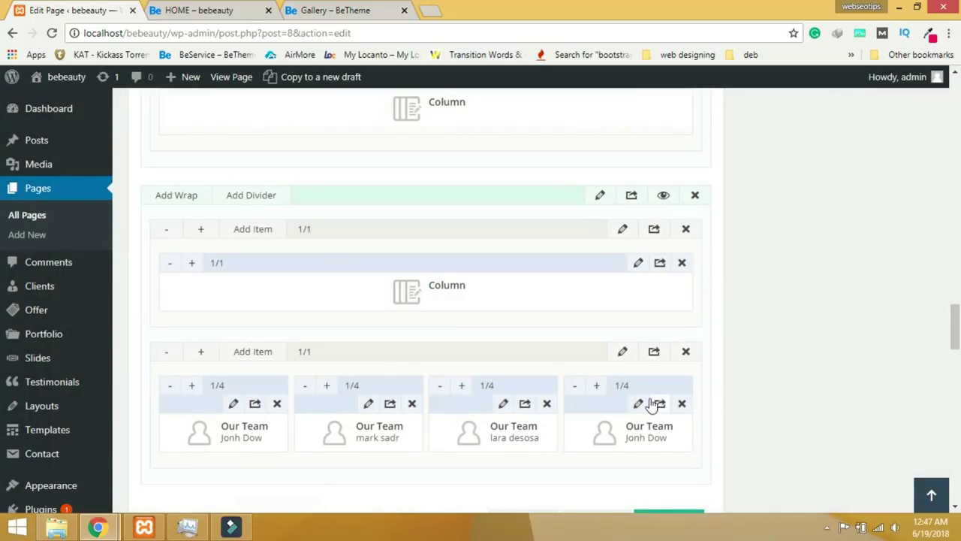
Replace the fourth member's photo with team-2, the man in the grey T-shirt.
click(637, 403)
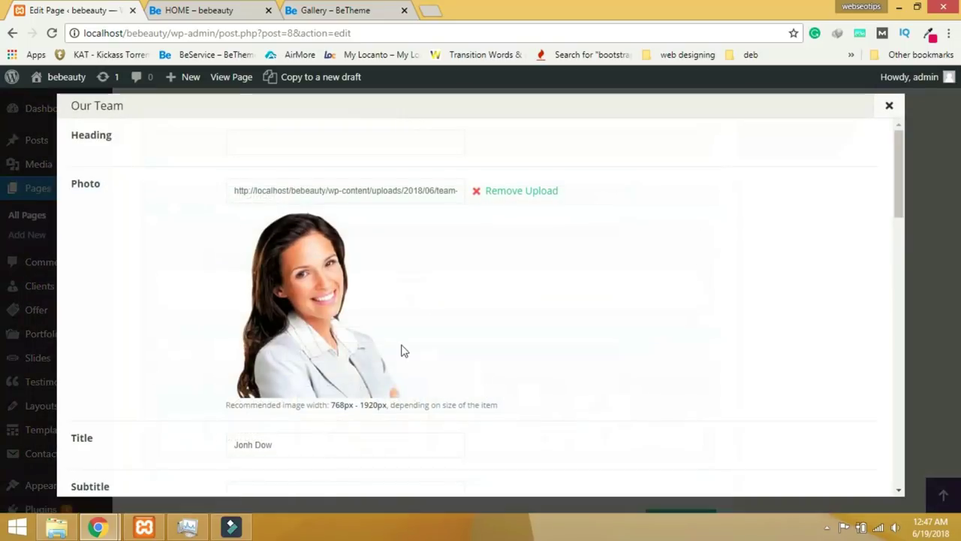
click(491, 192)
click(489, 189)
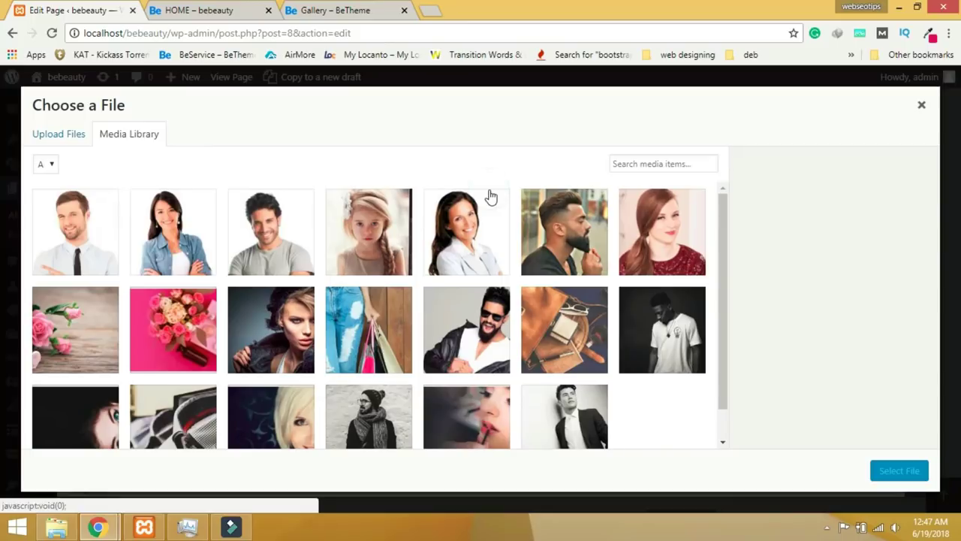
click(268, 235)
click(898, 470)
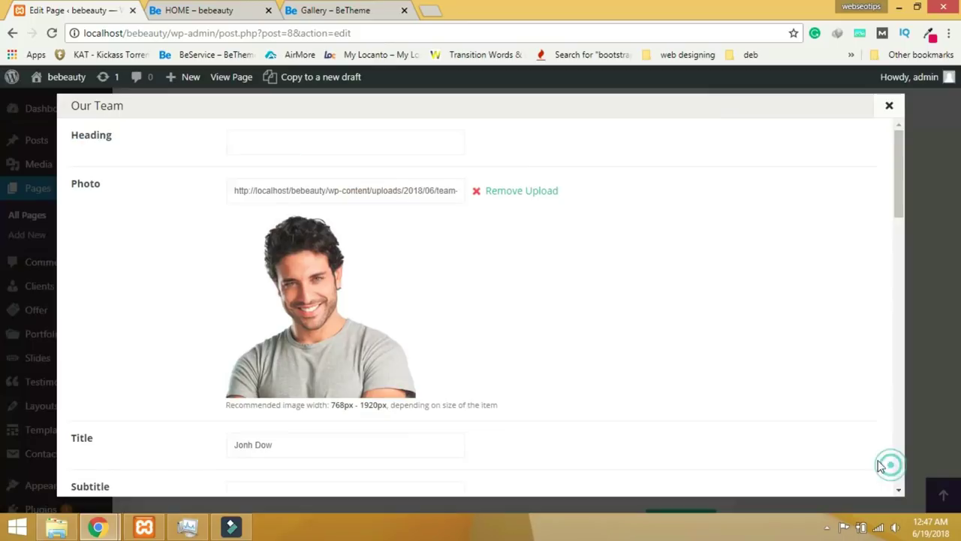
Give the fourth member a new name as Title and save the item.
scroll(488, 323, down, 5)
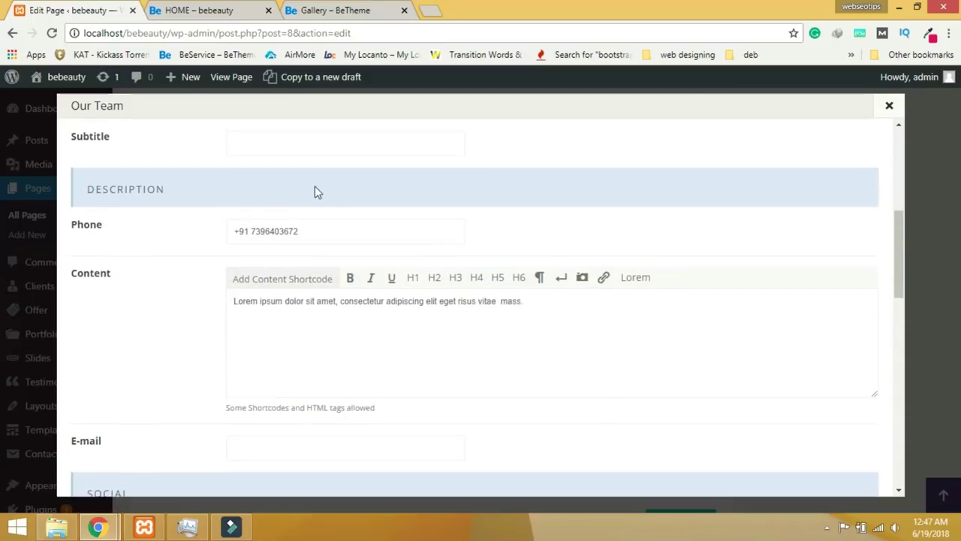
scroll(280, 244, up, 2)
drag(299, 232, 222, 235)
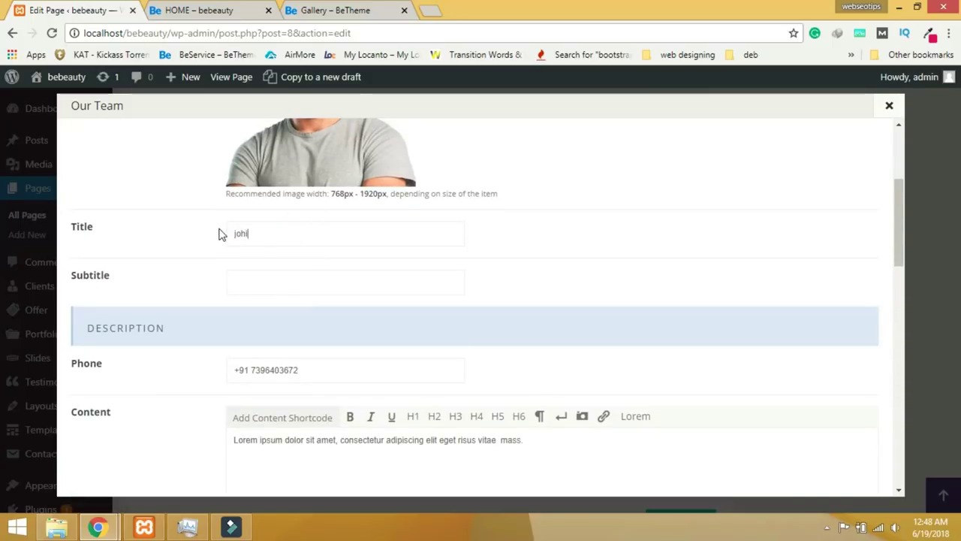
key(BackSpace)
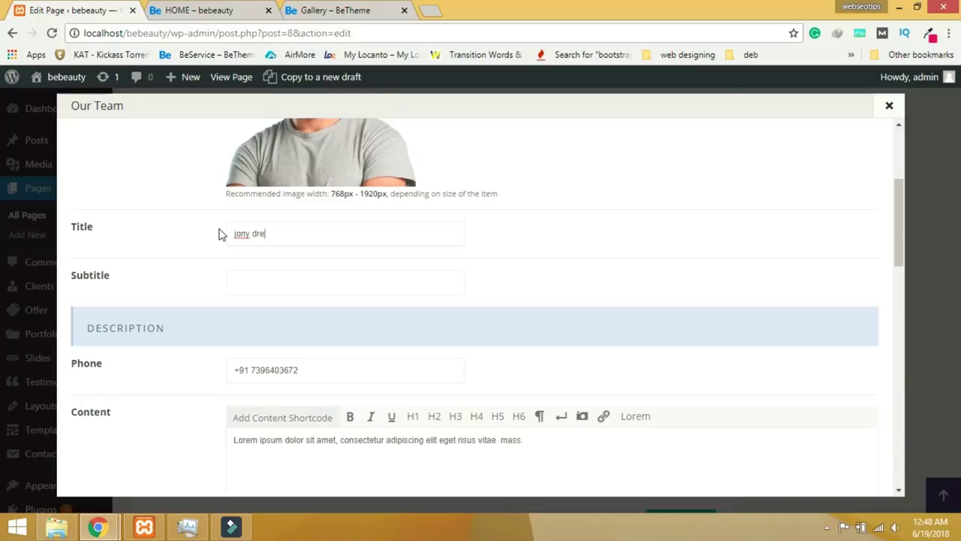
scroll(892, 328, down, 12)
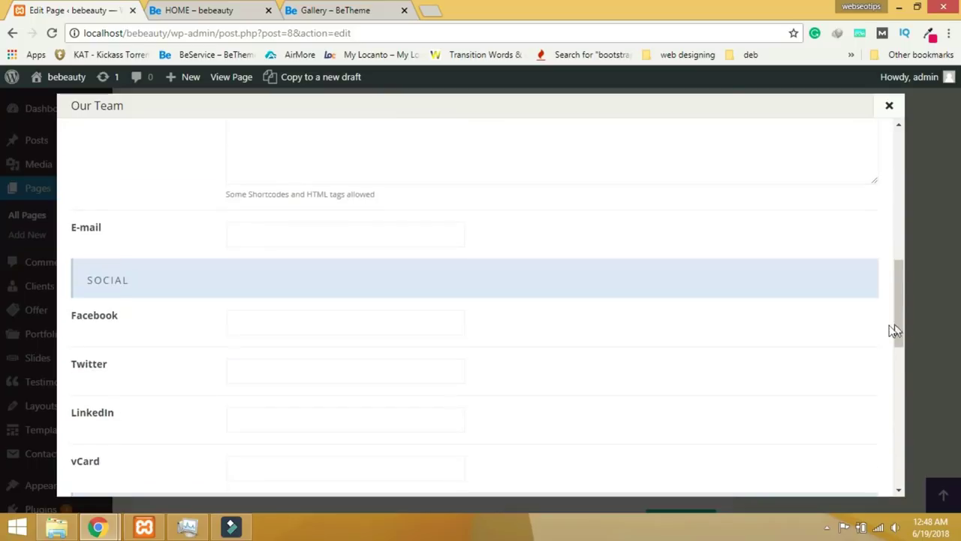
click(857, 469)
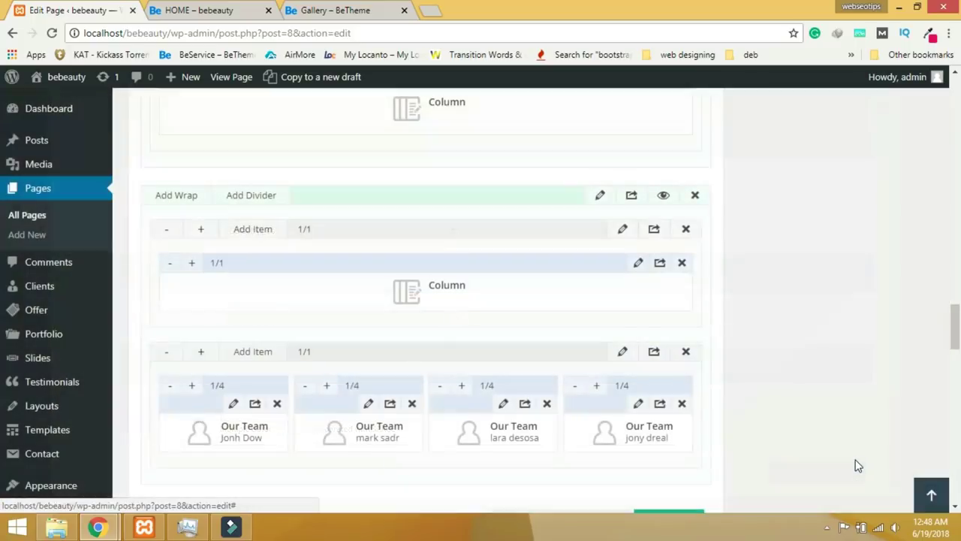
scroll(855, 462, up, 10)
Update the HOME page and open its live preview, closing the old homepage tab.
scroll(854, 462, up, 10)
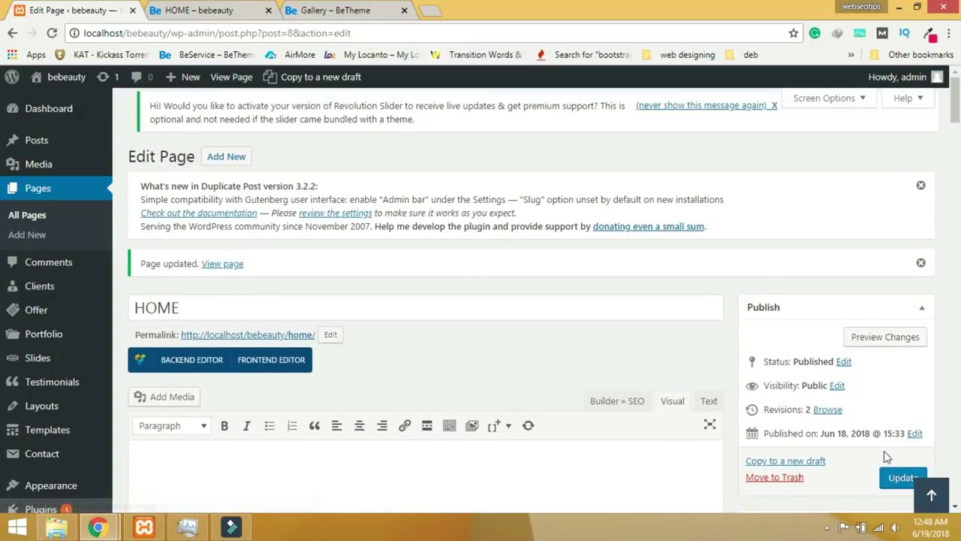
click(902, 478)
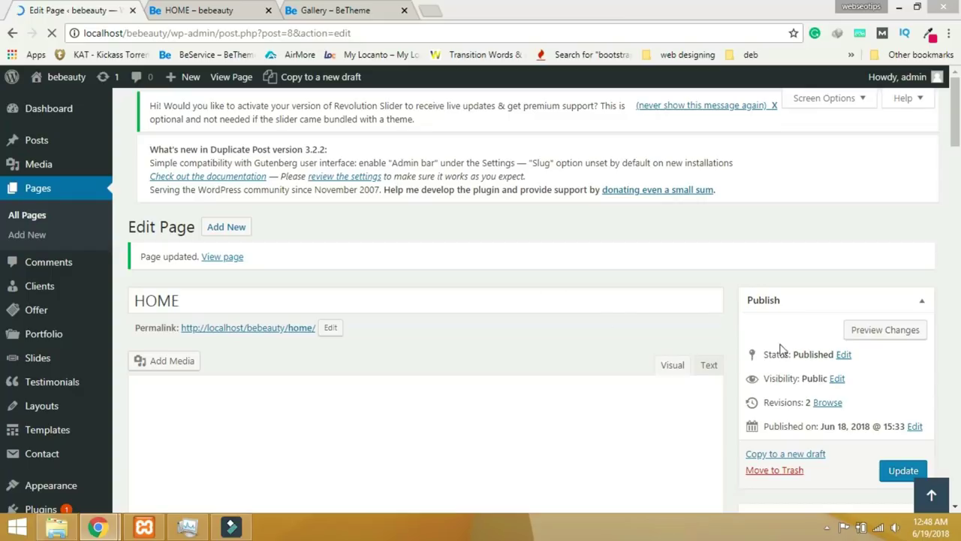
click(871, 331)
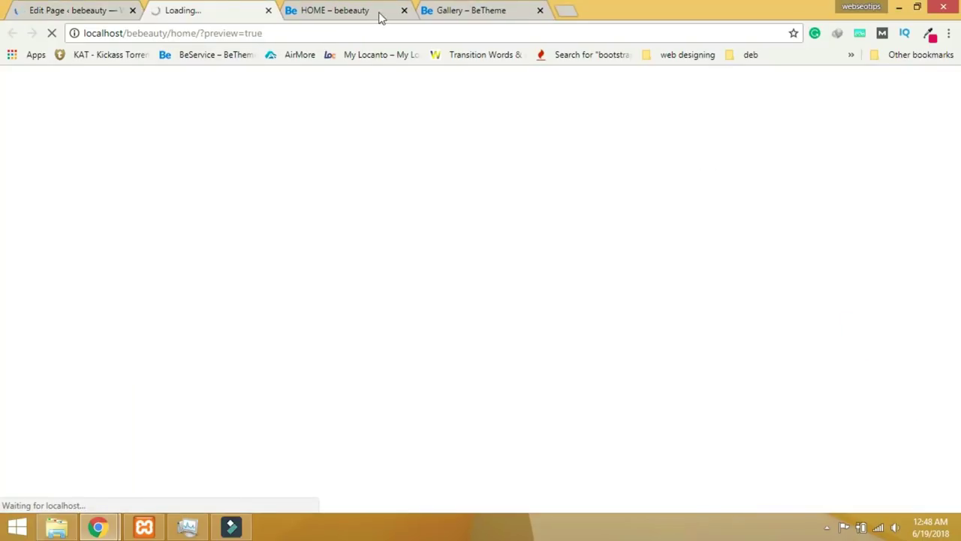
click(404, 10)
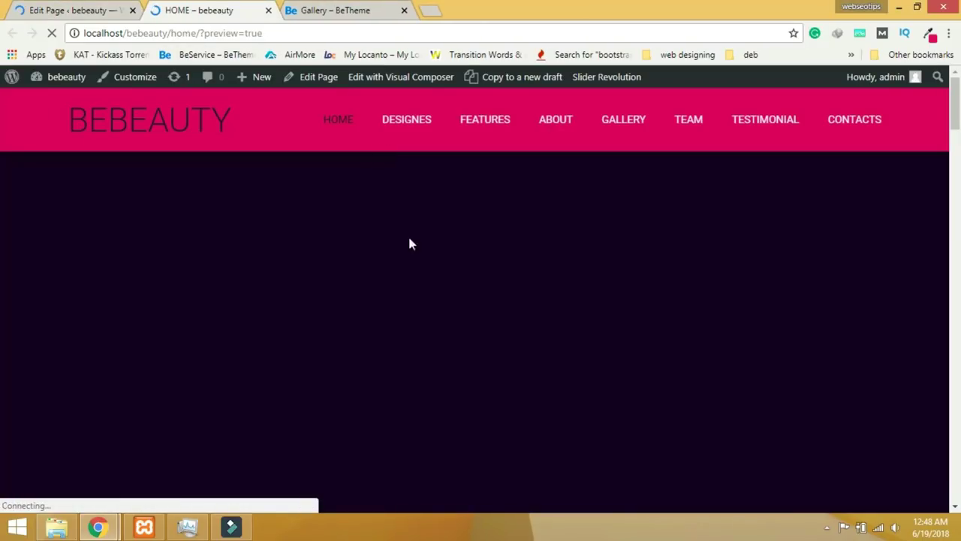
Scroll the preview to the Team section and select its heading and intro text.
scroll(404, 321, down, 15)
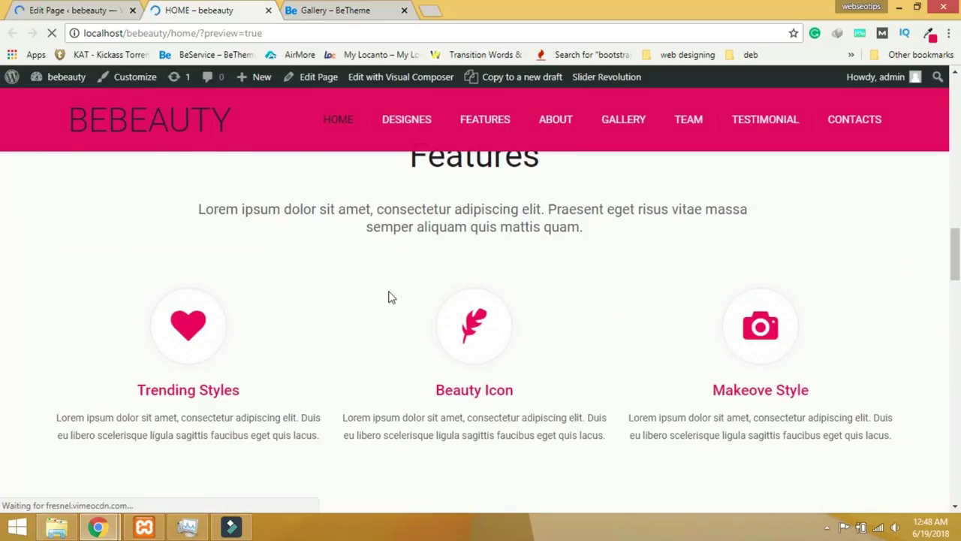
scroll(388, 301, down, 8)
scroll(388, 324, down, 10)
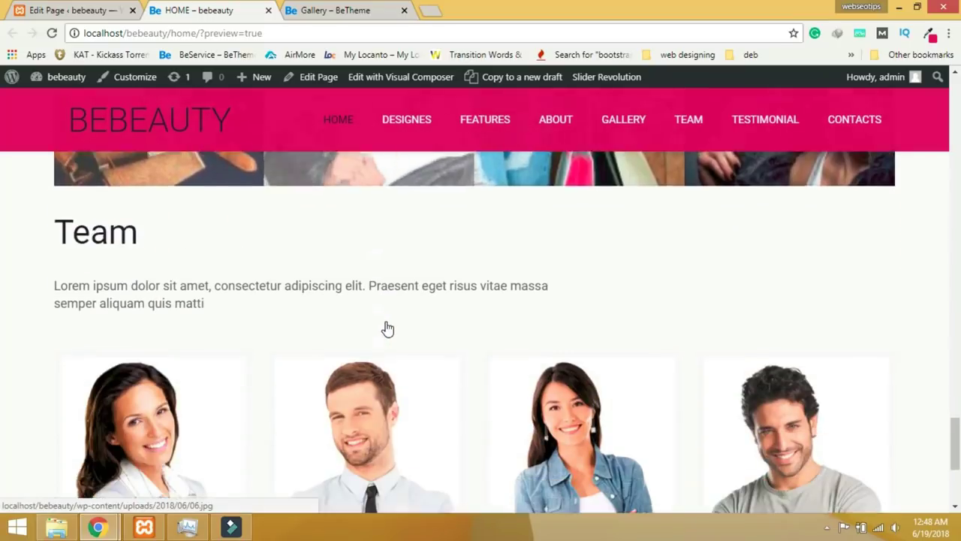
scroll(383, 338, down, 3)
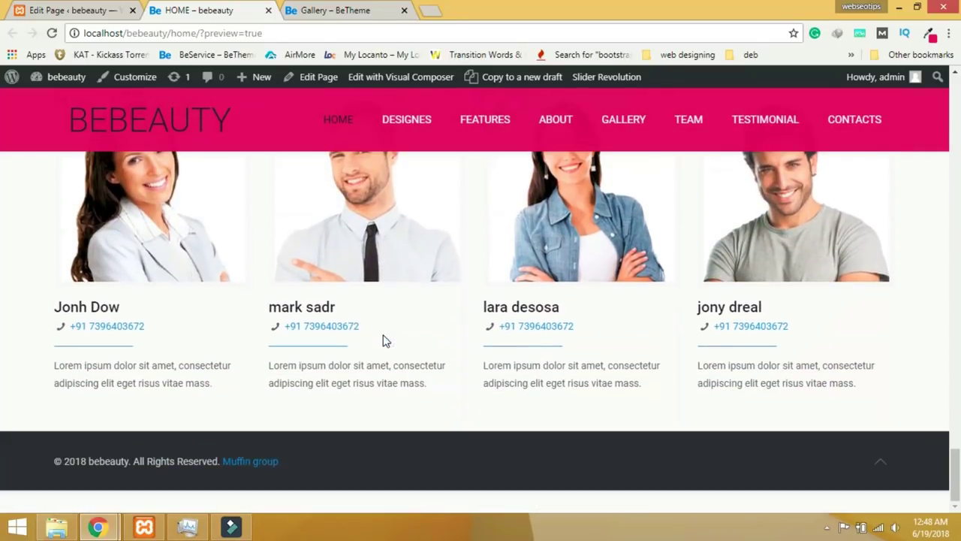
scroll(195, 252, up, 3)
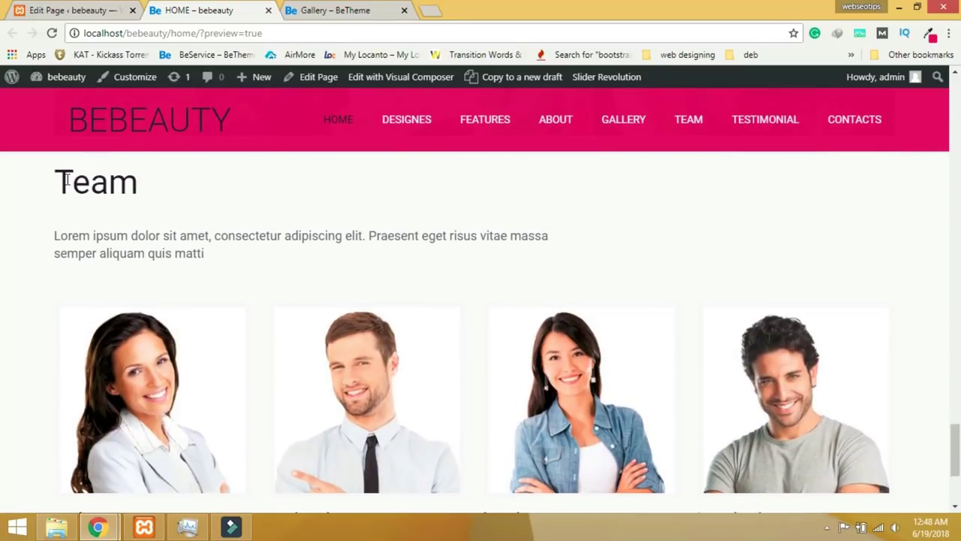
drag(66, 178, 247, 273)
Set the Team heading column's Text Align to Center and save the column settings.
click(79, 11)
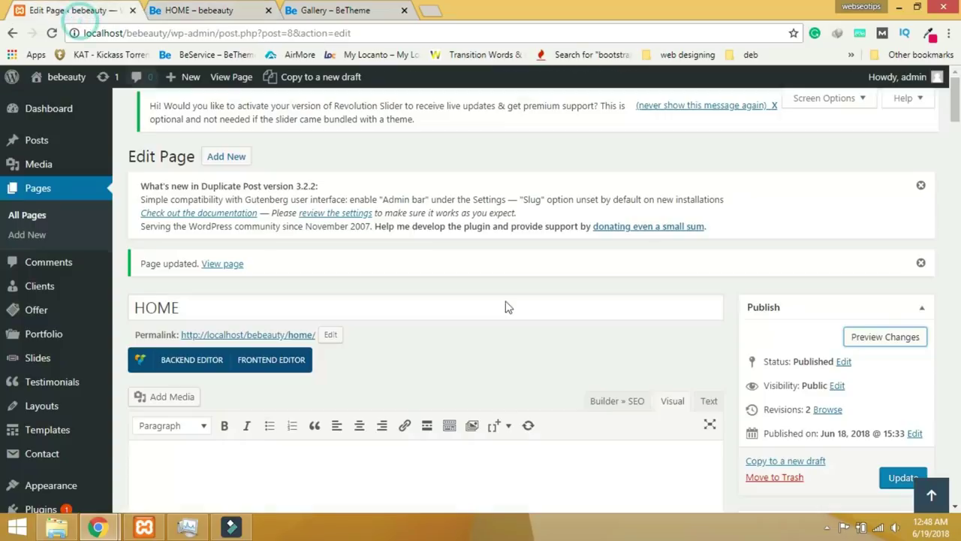
scroll(507, 307, down, 15)
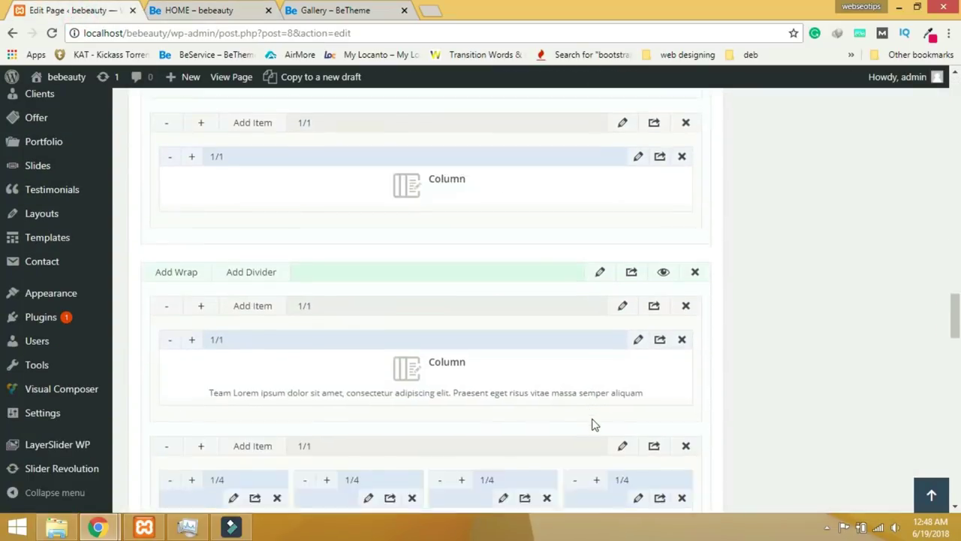
scroll(593, 425, down, 3)
click(638, 123)
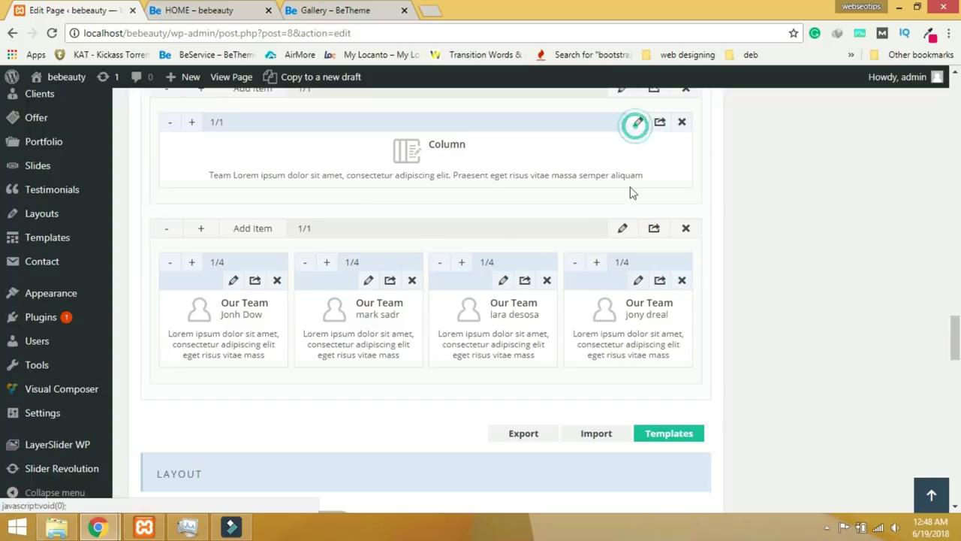
click(343, 368)
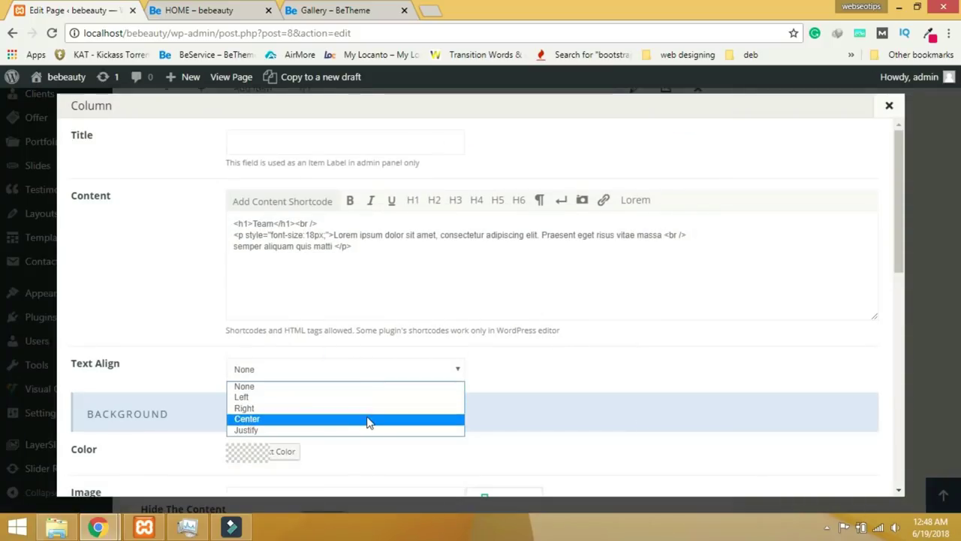
click(367, 418)
scroll(875, 480, down, 6)
scroll(871, 488, down, 3)
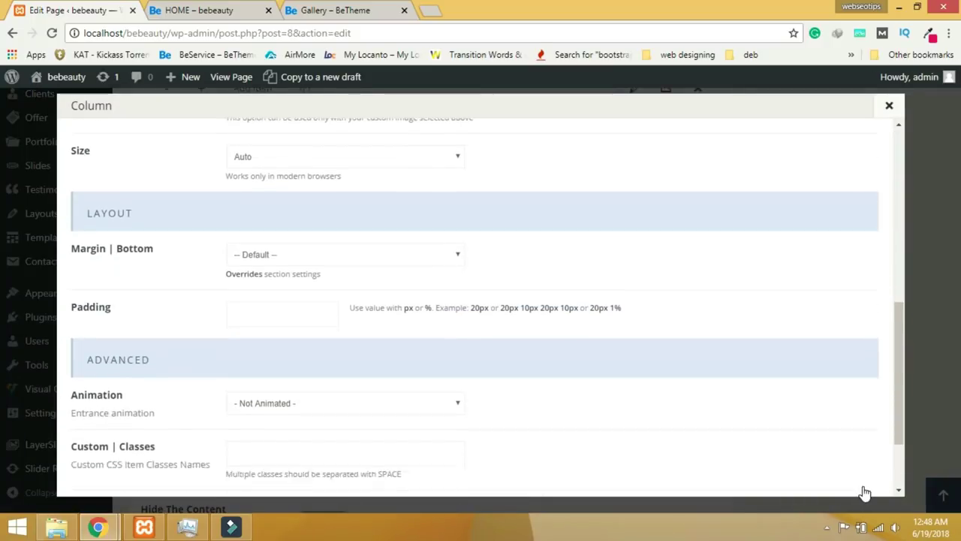
click(855, 472)
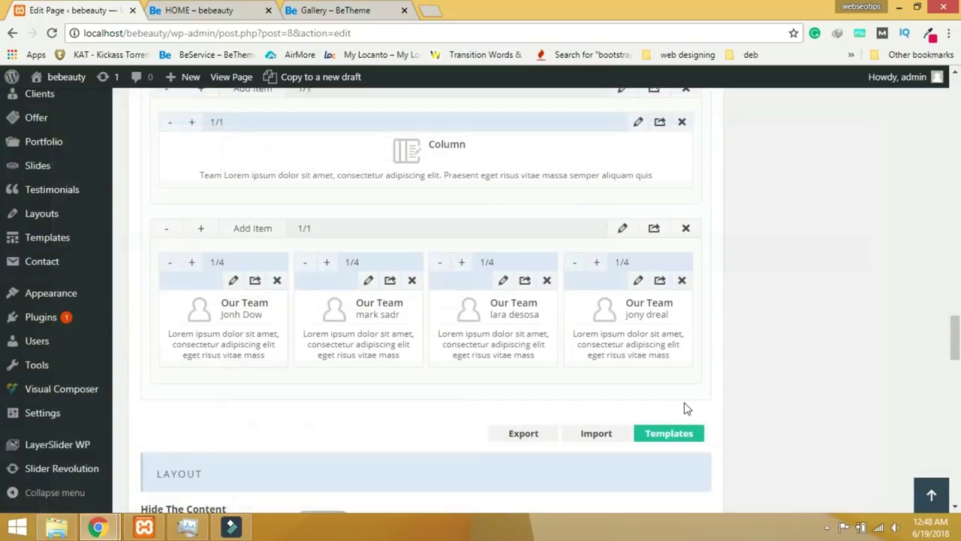
Update the HOME page with the centered Team heading.
scroll(725, 398, up, 15)
scroll(757, 403, up, 5)
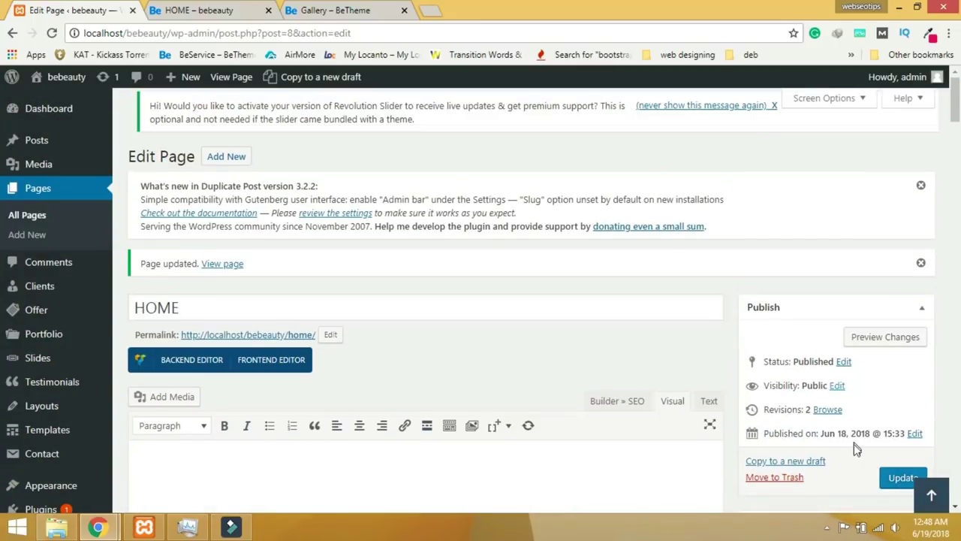
click(901, 478)
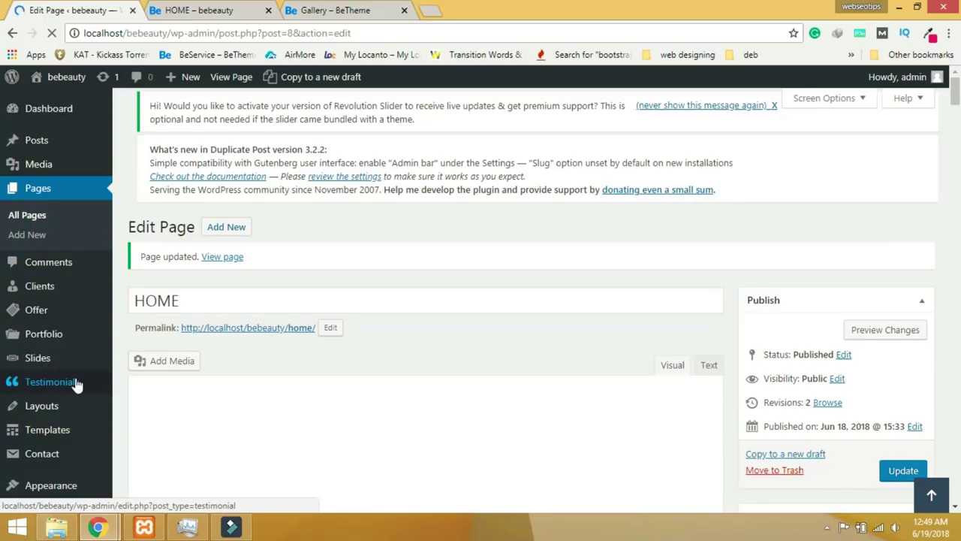
Start a new testimonial, reveal the editor's second toolbar row, and place the cursor in the body.
click(76, 382)
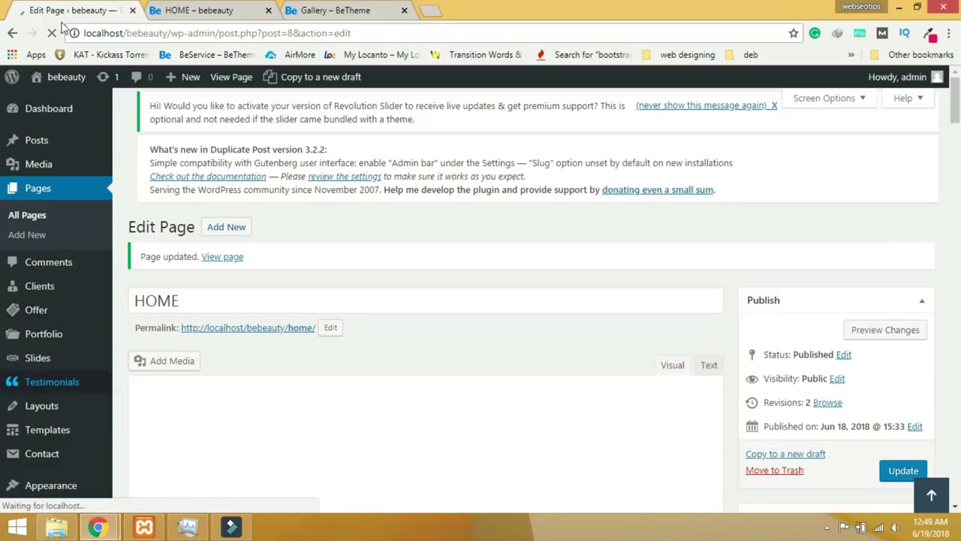
mouse_move(60, 383)
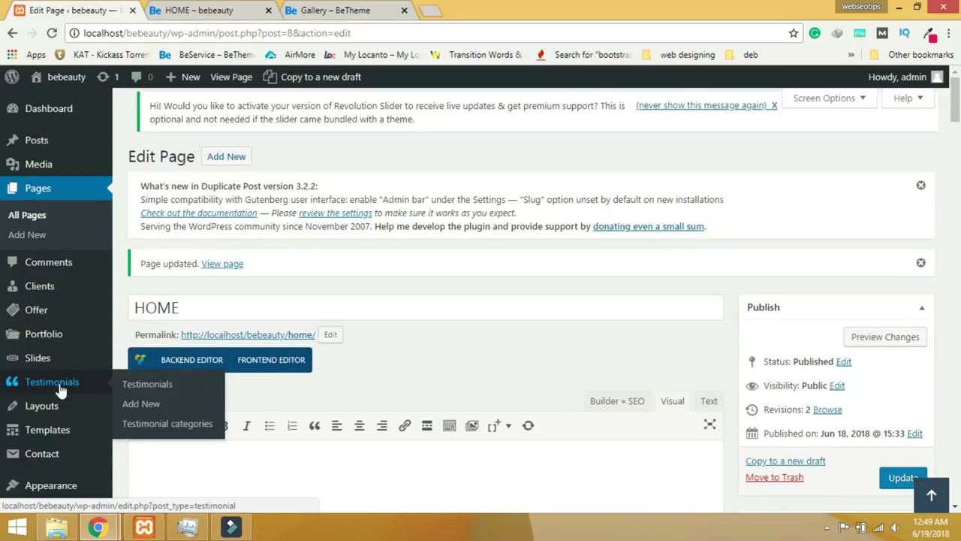
click(59, 383)
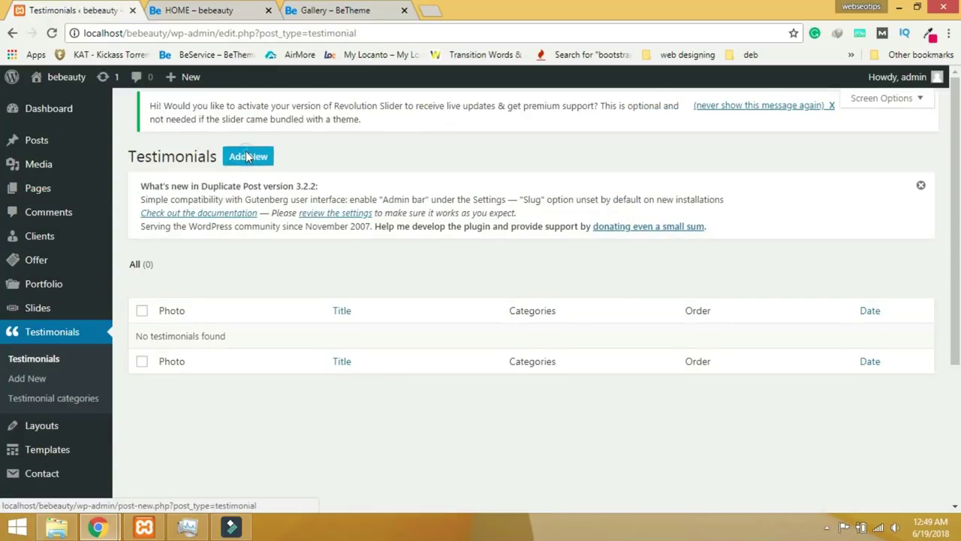
click(248, 157)
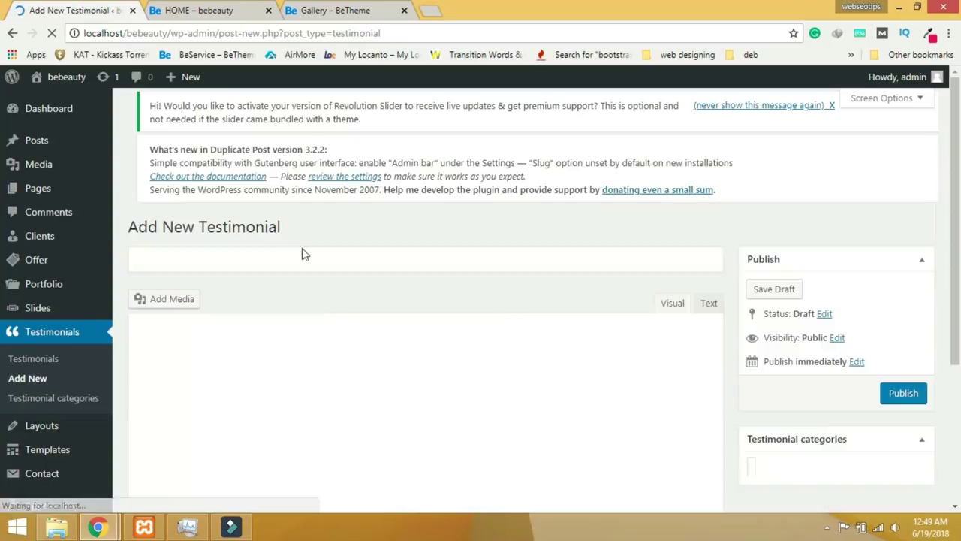
scroll(251, 275, down, 2)
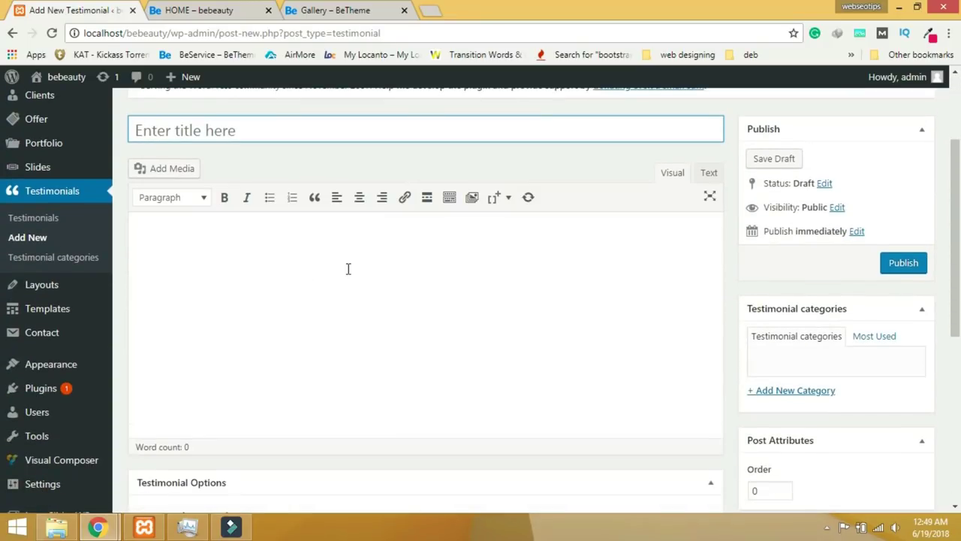
click(451, 199)
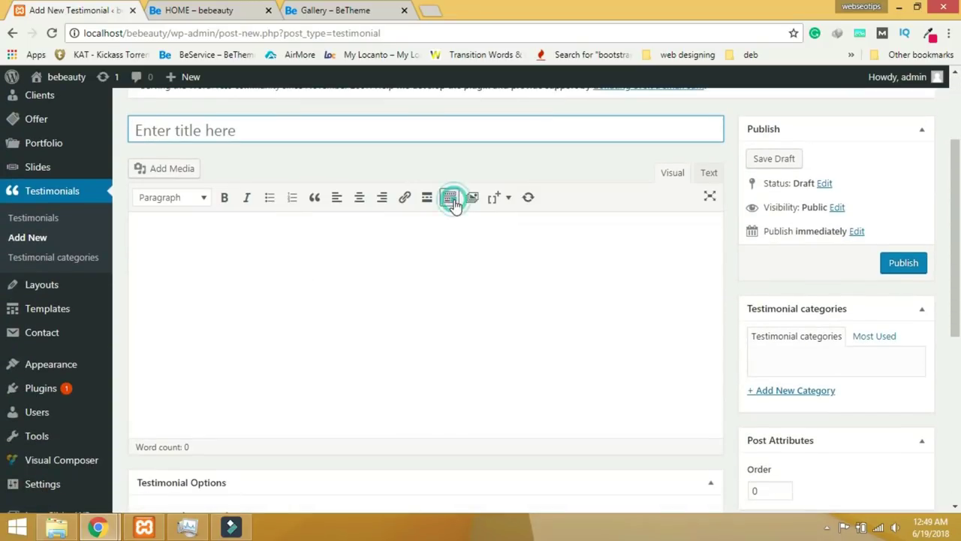
click(313, 257)
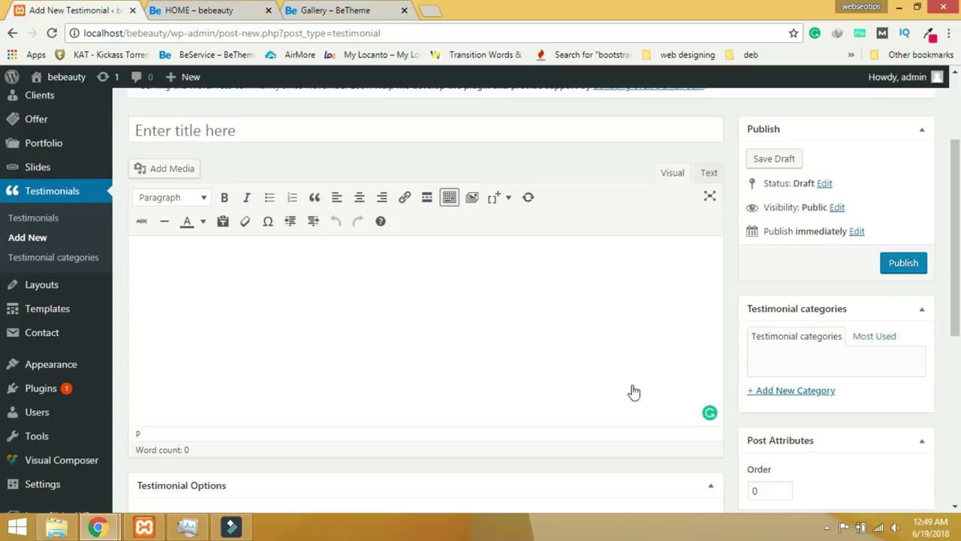
In a new tab, search Google for 'lorem', correcting the 'liorem' misspelling.
click(426, 11)
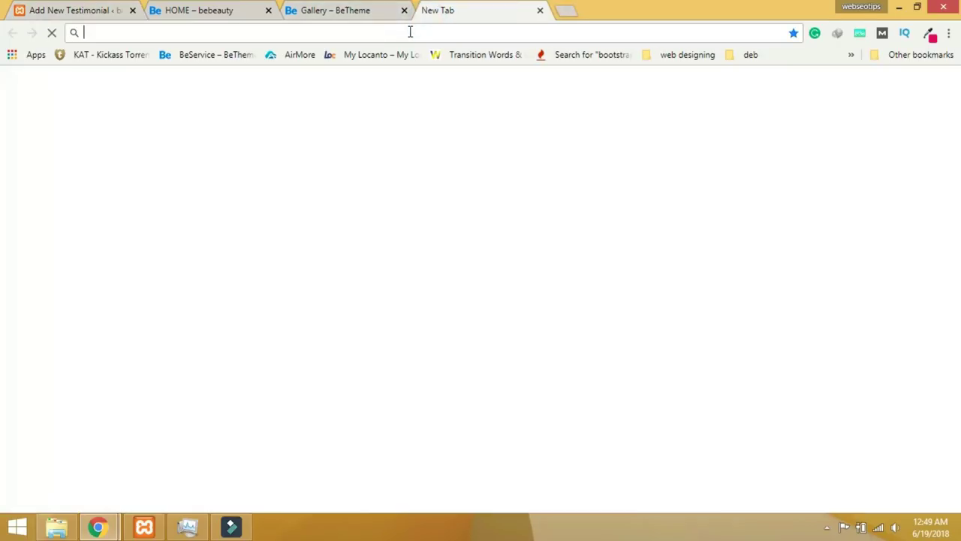
text(li)
key(BackSpace)
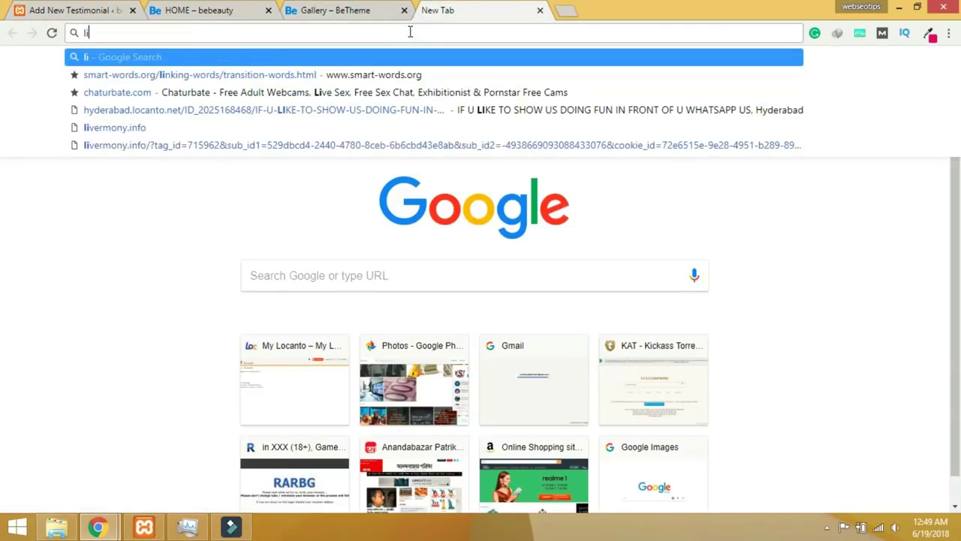
text(orem)
key(Return)
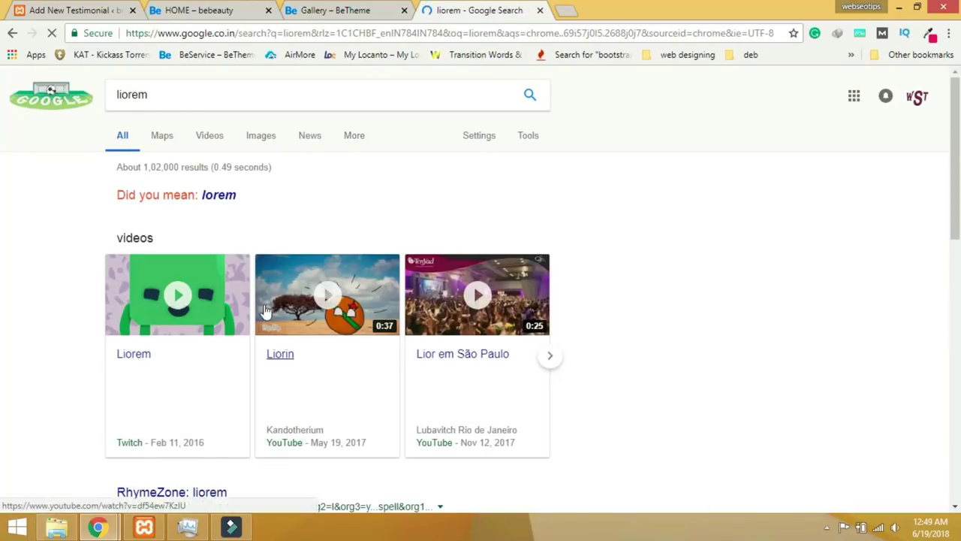
scroll(273, 346, down, 4)
scroll(348, 267, down, 1)
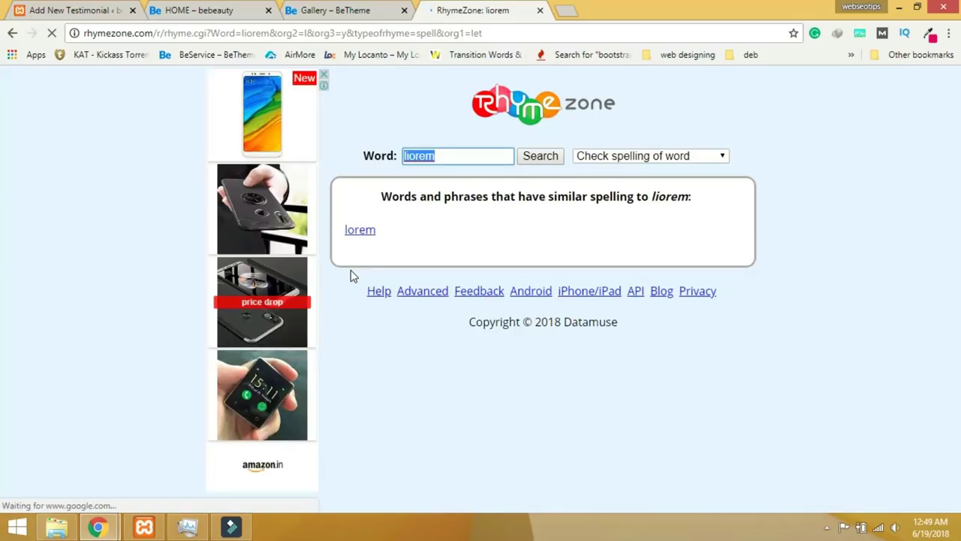
click(363, 233)
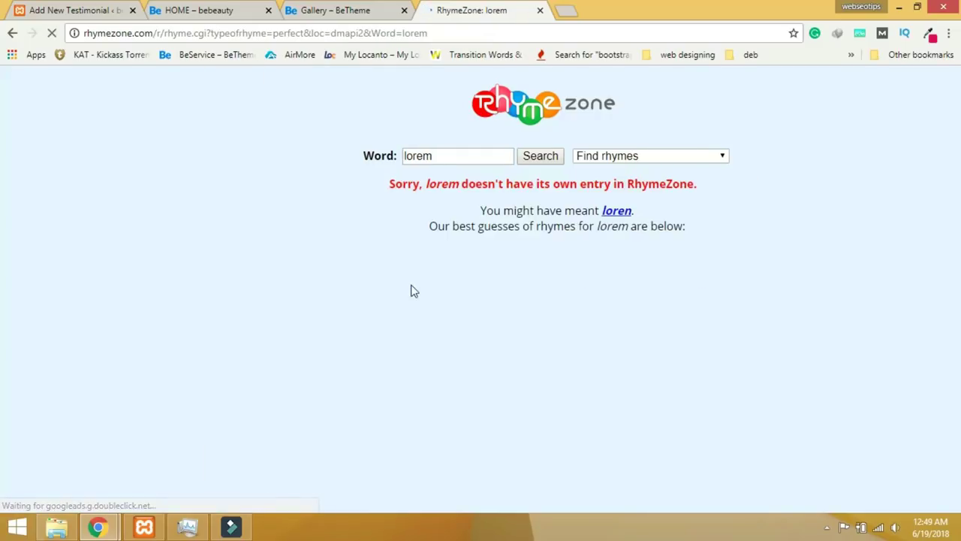
click(21, 35)
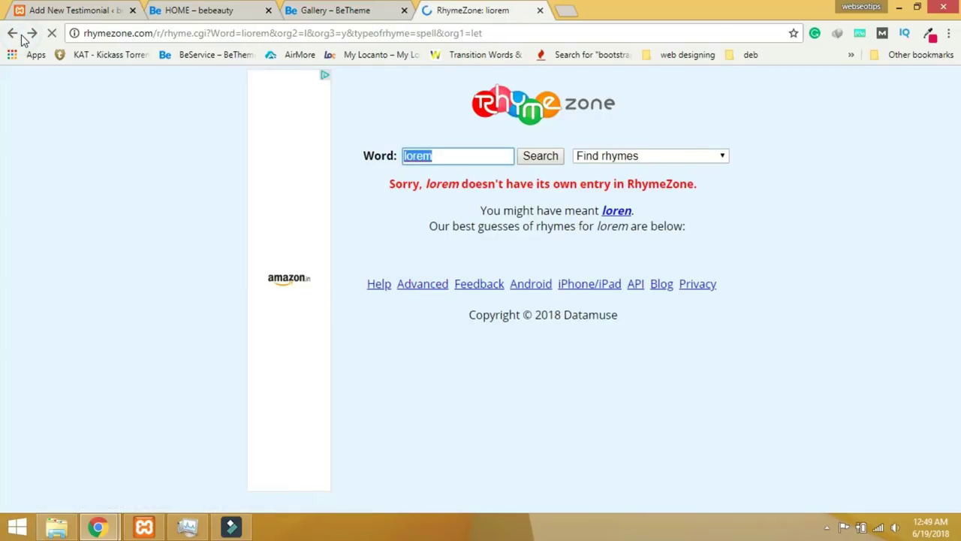
click(21, 35)
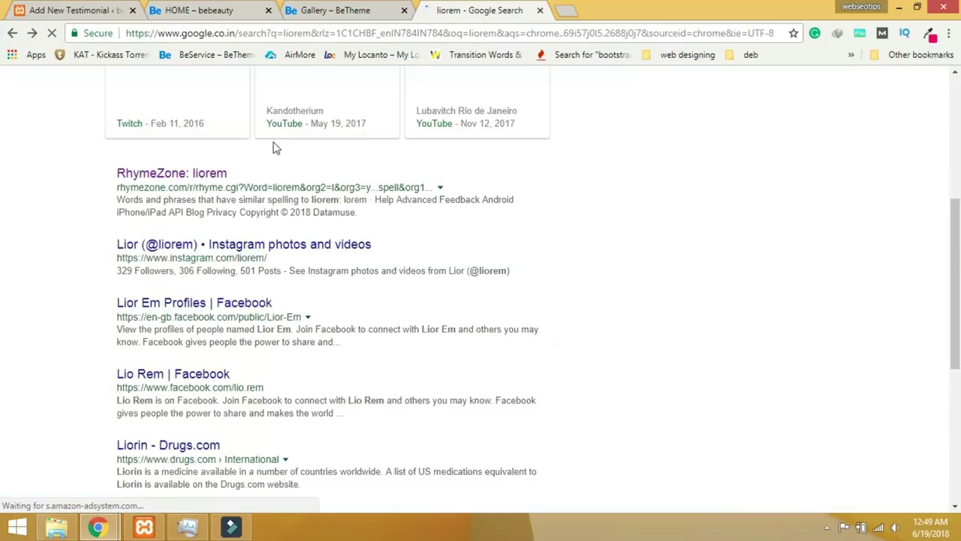
scroll(213, 189, up, 5)
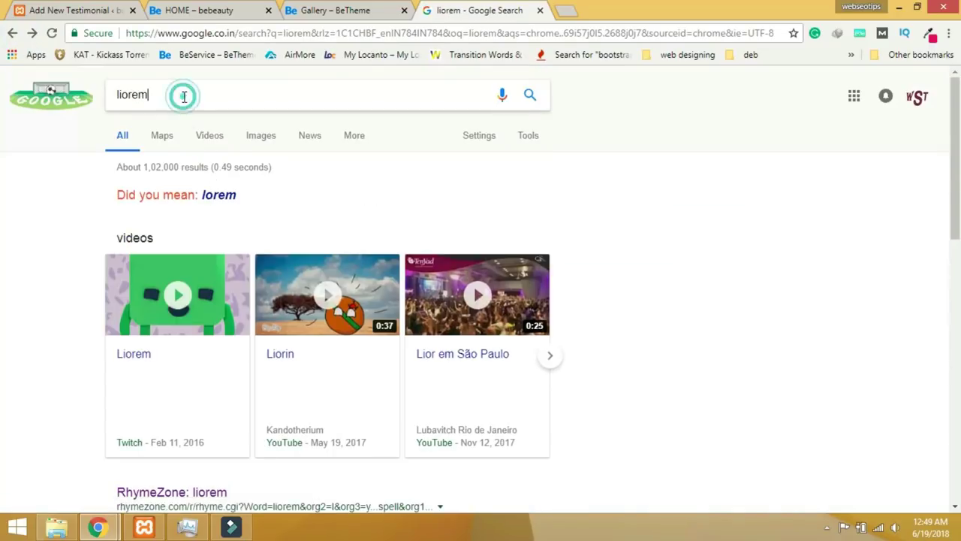
click(218, 197)
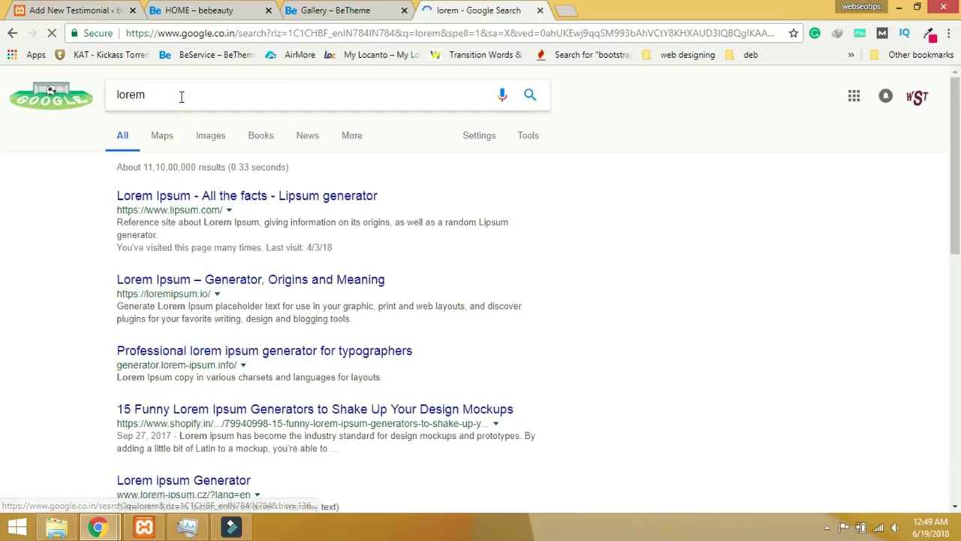
Open lipsum.com and copy the opening Lorem Ipsum passage up to 'five centuries'.
click(195, 197)
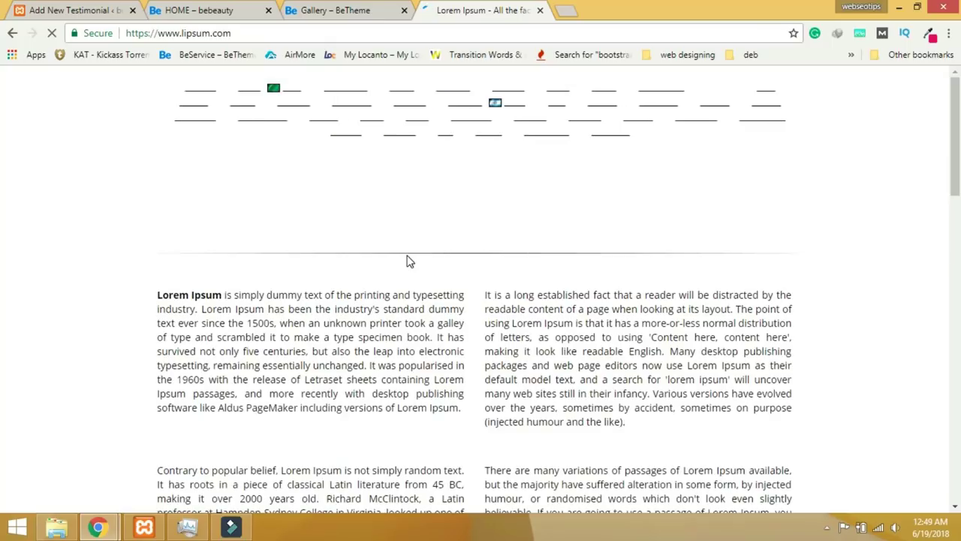
drag(155, 290, 356, 395)
click(359, 395)
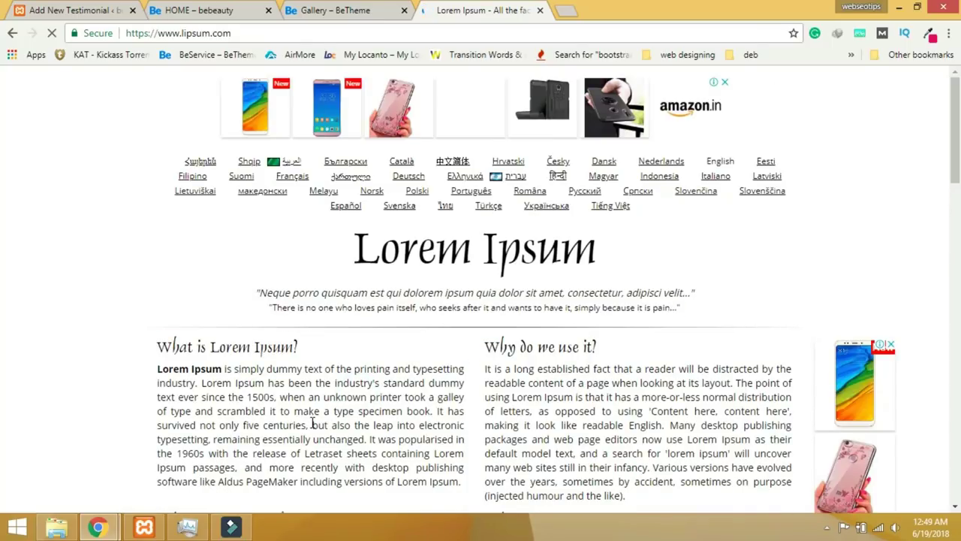
drag(309, 425, 159, 372)
key(ctrl+c)
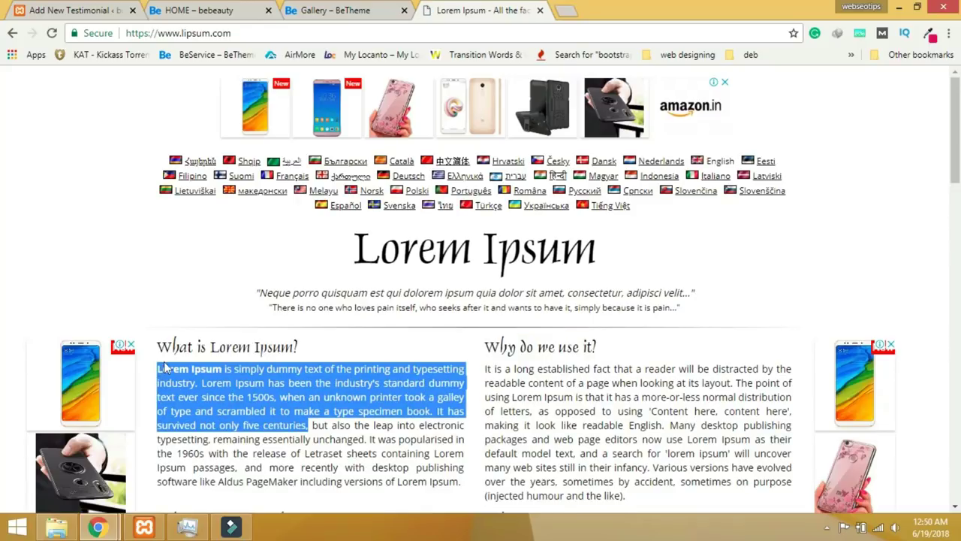
click(193, 10)
Paste the Lorem Ipsum text into the testimonial body and delete everything after '1500s,'.
click(62, 11)
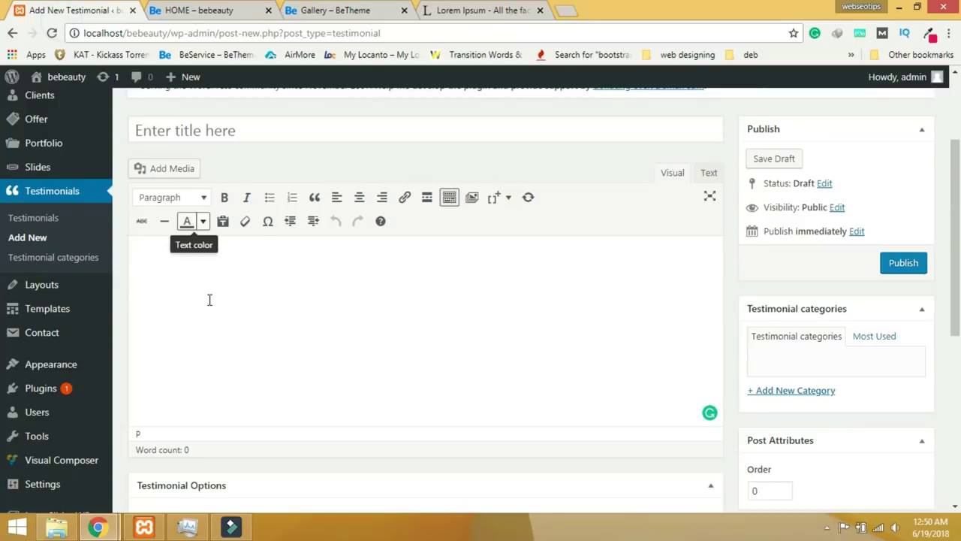
key(ctrl+v)
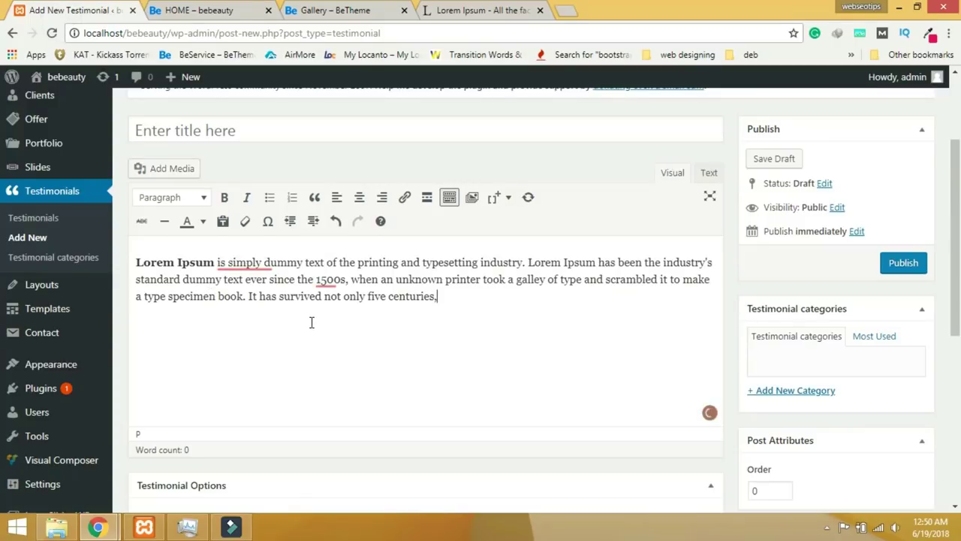
drag(452, 316, 351, 278)
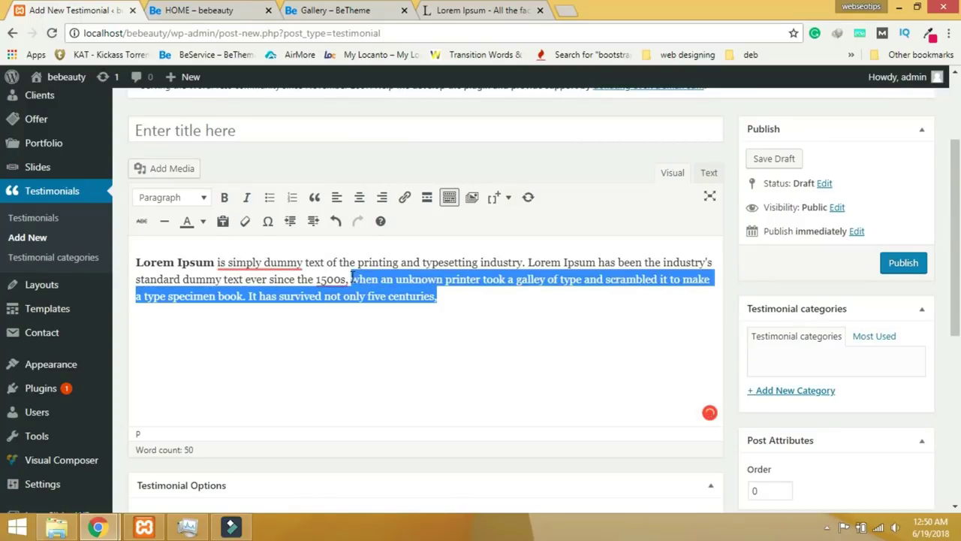
key(BackSpace)
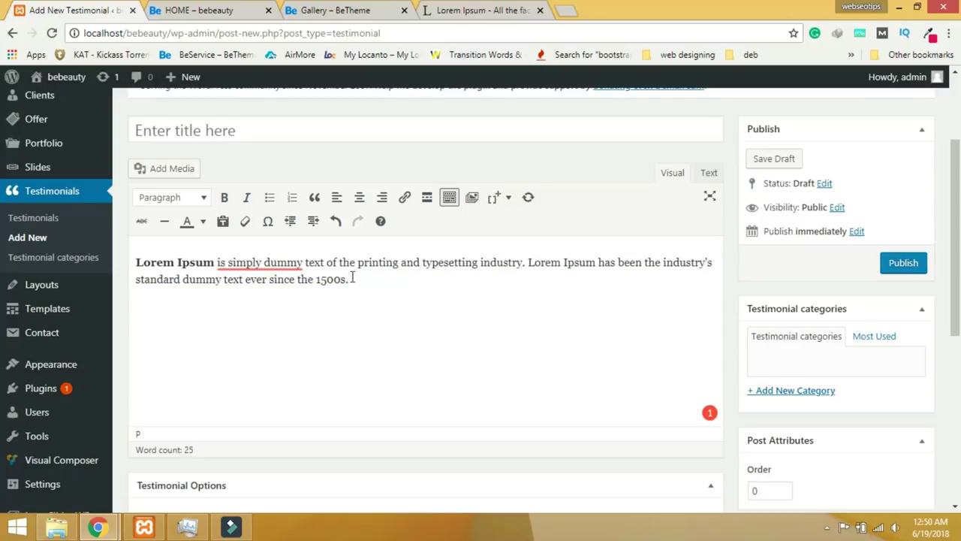
key(ctrl+a)
key(ctrl+c)
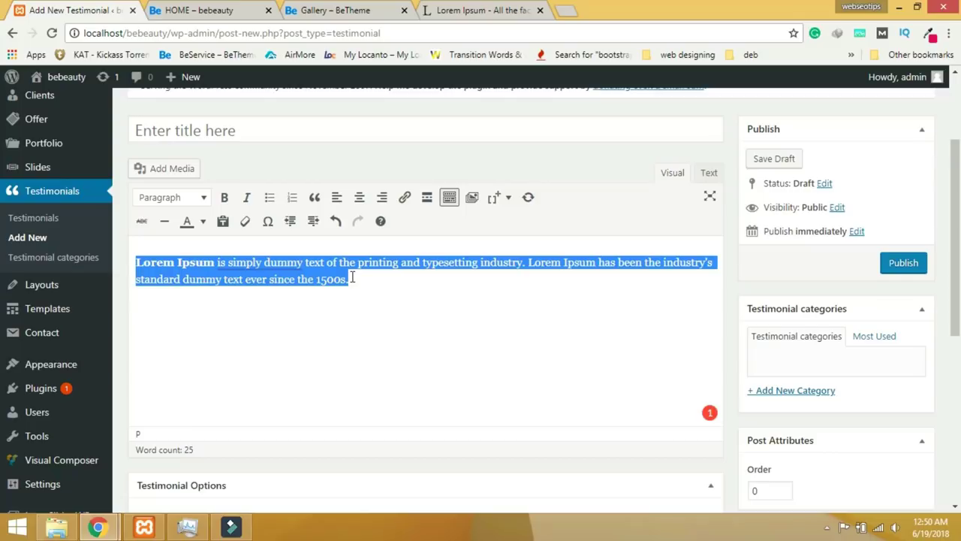
click(446, 305)
scroll(440, 308, down, 5)
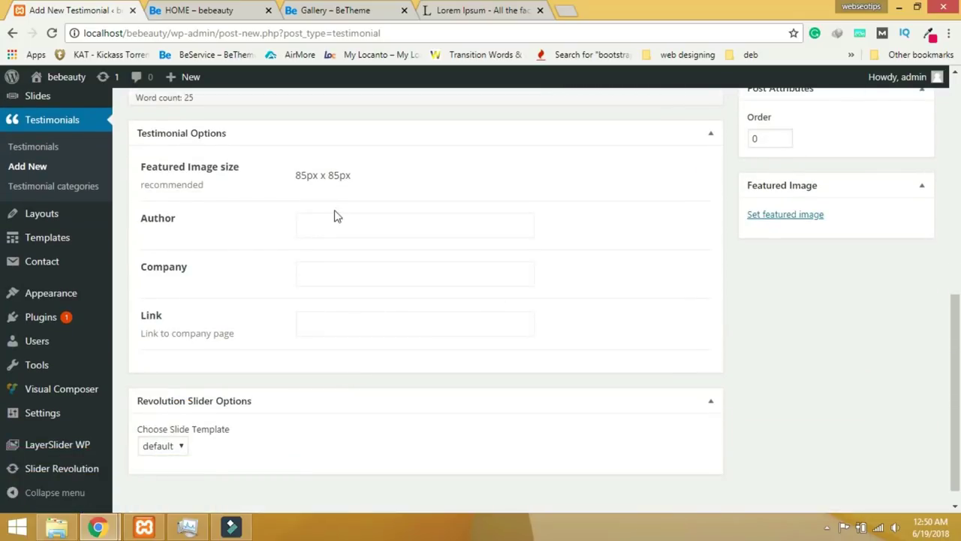
Fill Author and Company (webseotips) from saved suggestions and publish the testimonial.
click(336, 226)
click(337, 247)
click(338, 263)
click(334, 298)
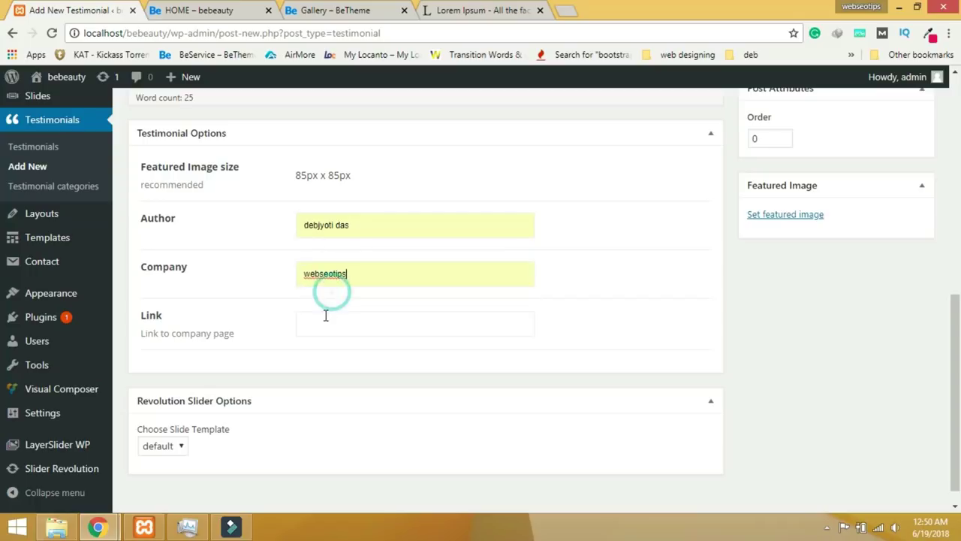
scroll(665, 427, down, 1)
scroll(796, 451, up, 10)
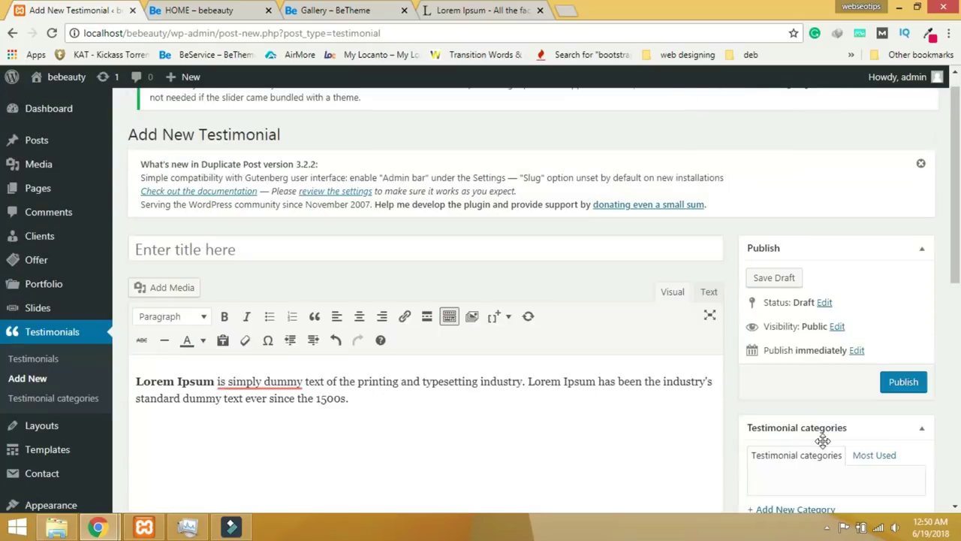
click(895, 414)
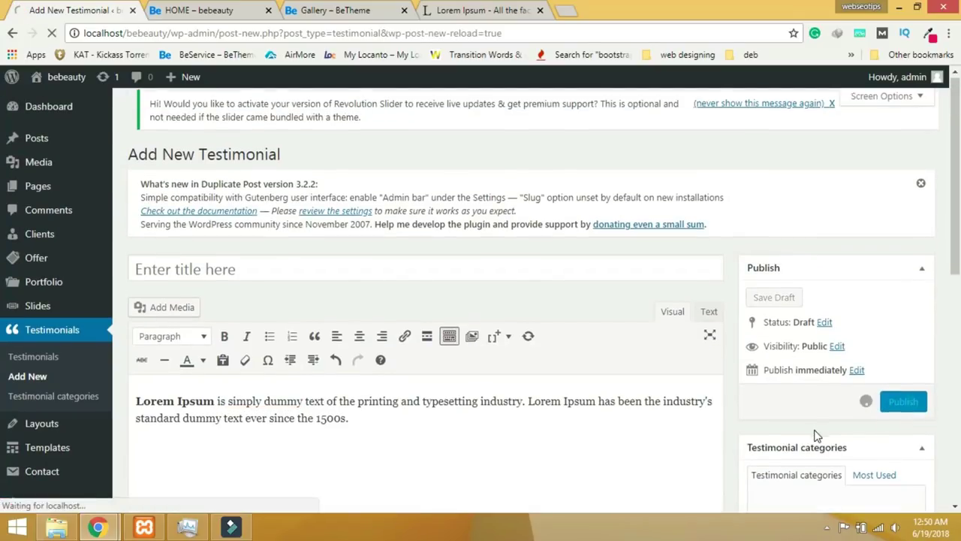
scroll(830, 387, down, 3)
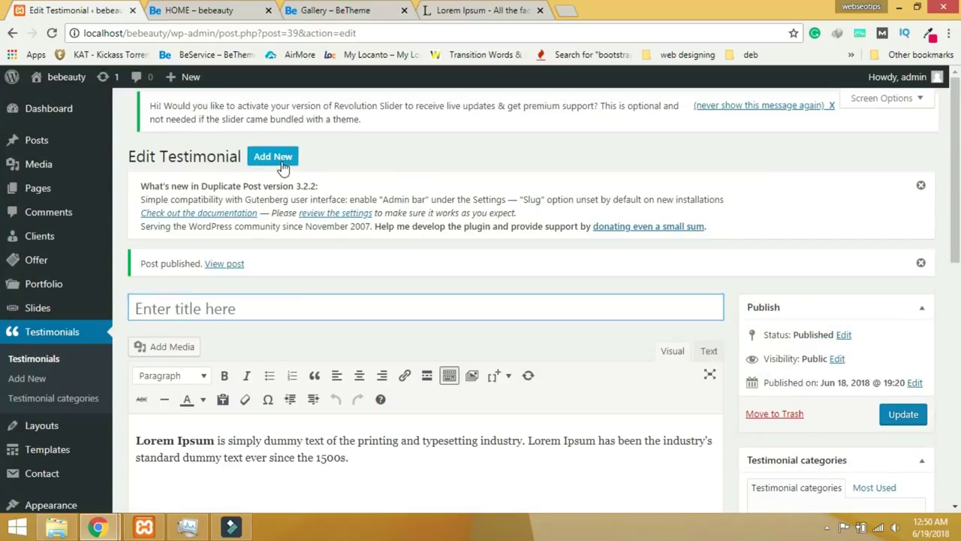
Start another testimonial and paste the Lorem Ipsum paragraph into its body.
click(281, 160)
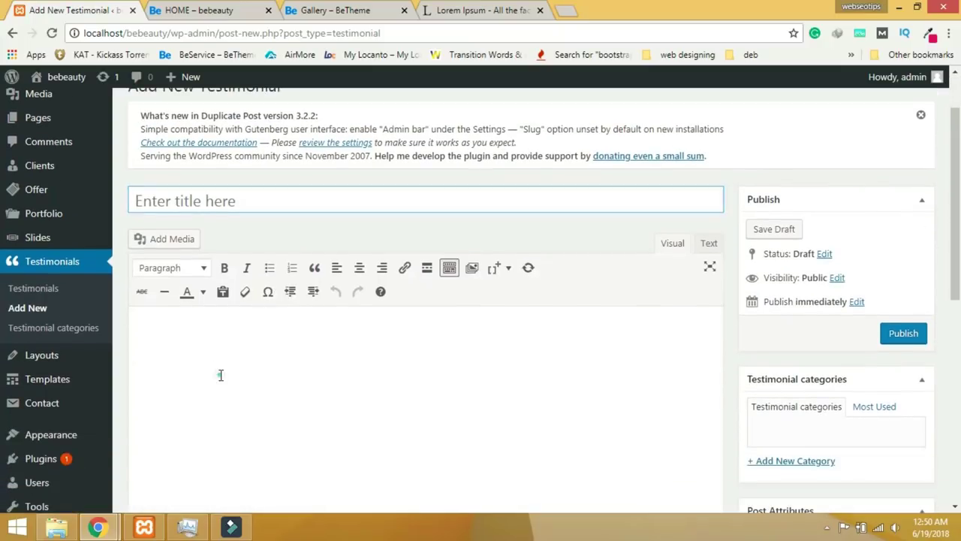
click(222, 369)
text(Lorem Ipsum is simply dummy text of the printing and typesetting industry. Lorem Ipsum has been the industry's standard dummy text ever since the 1500s,)
scroll(226, 375, down, 4)
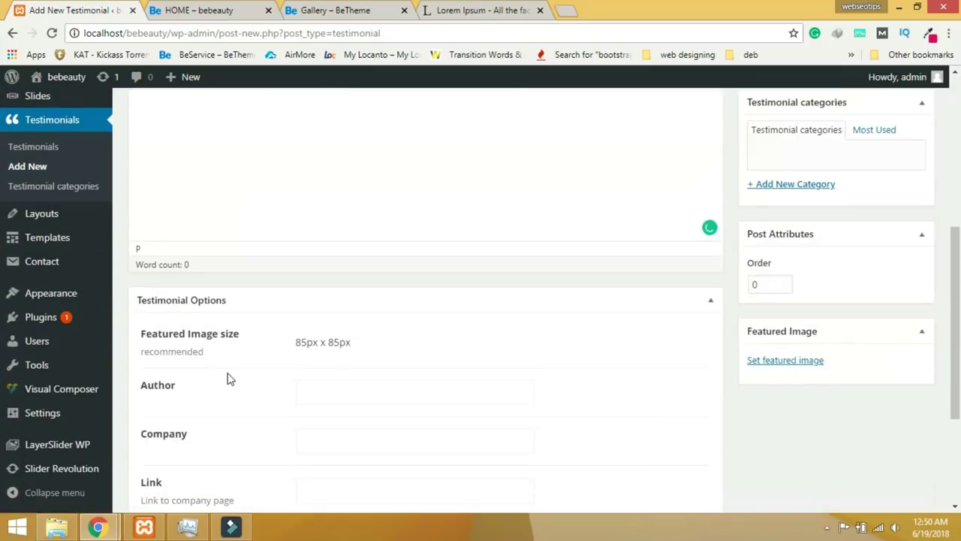
Fill the author from a saved suggestion, set company to webseotips, and publish.
click(321, 388)
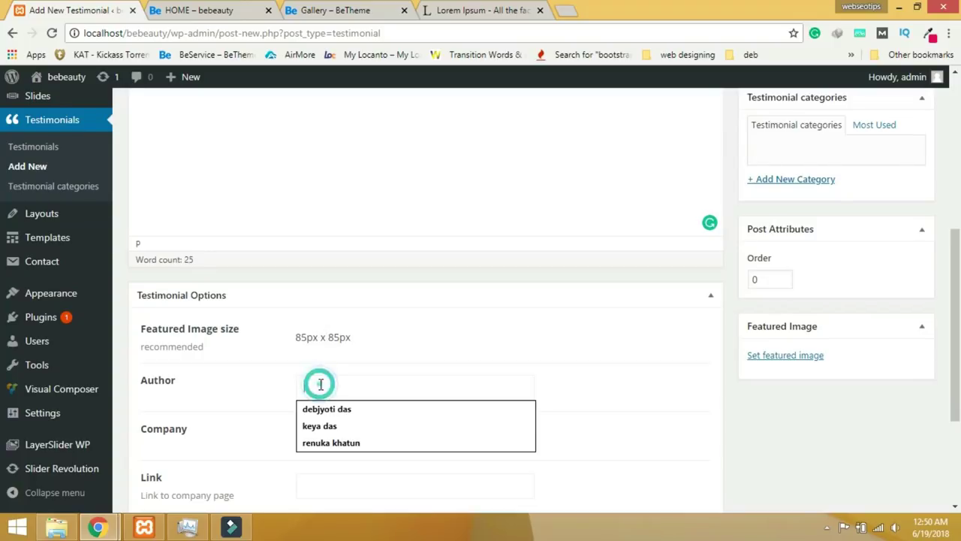
click(320, 425)
scroll(488, 458, down, 3)
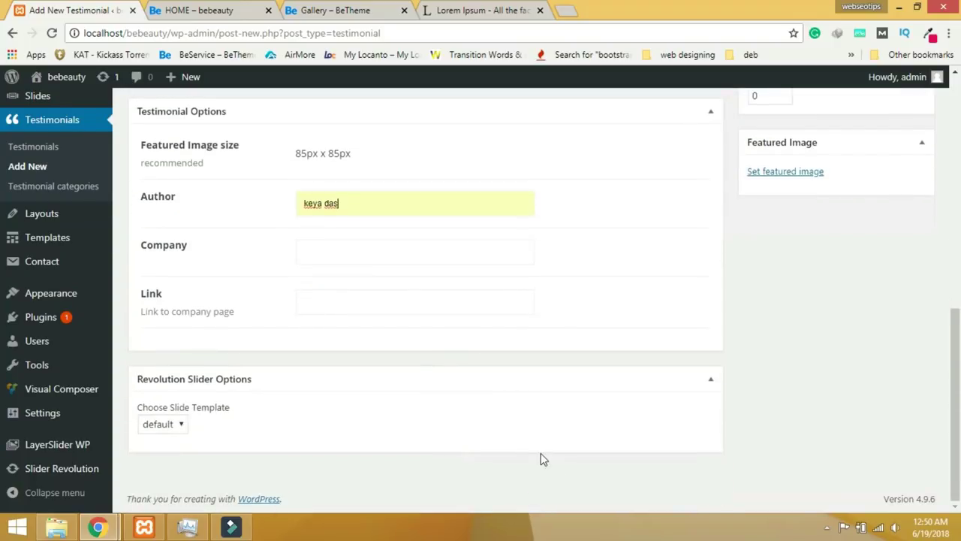
scroll(804, 450, up, 2)
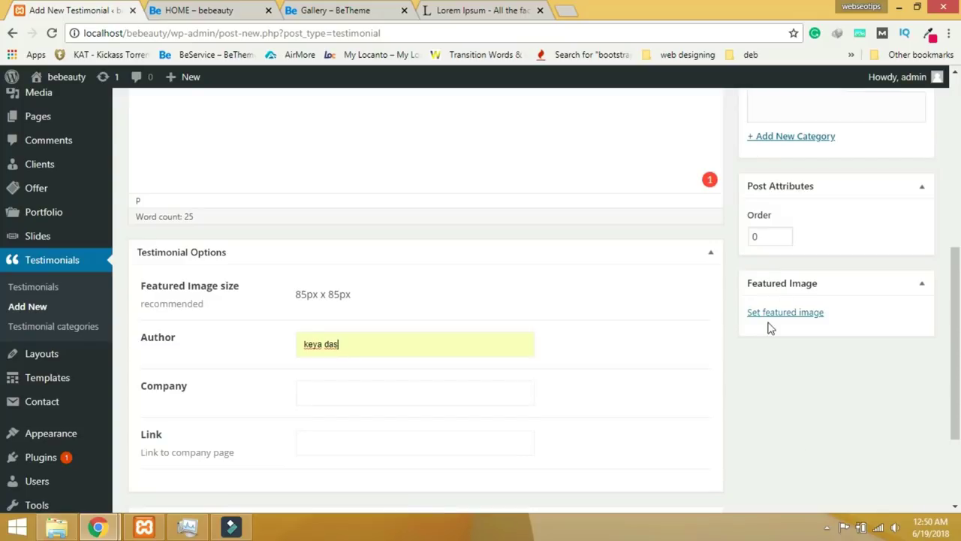
scroll(765, 354, up, 4)
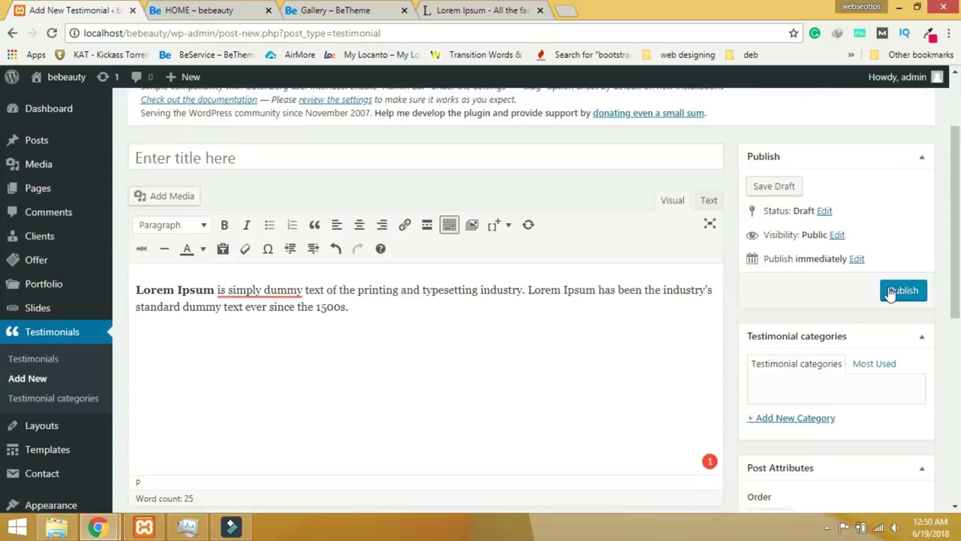
scroll(517, 383, down, 6)
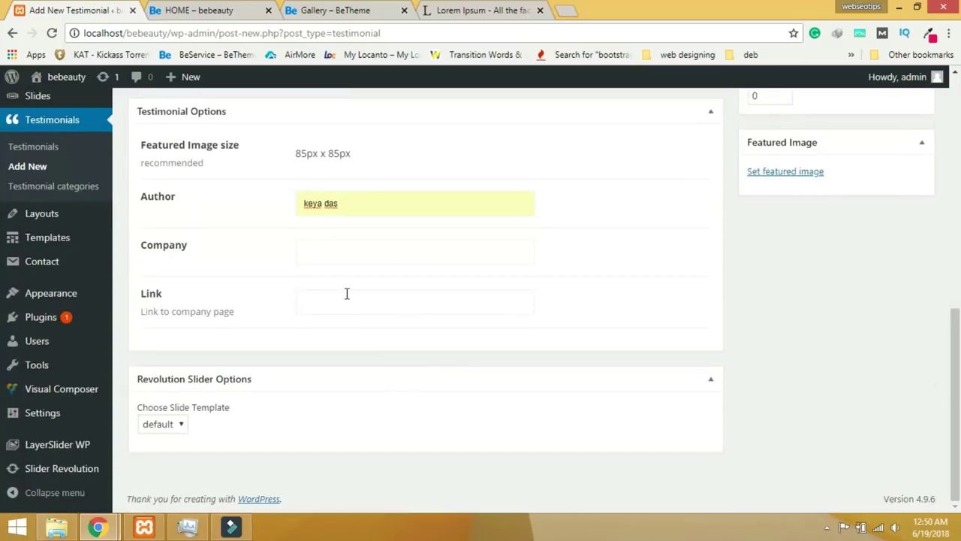
click(332, 272)
scroll(676, 375, up, 8)
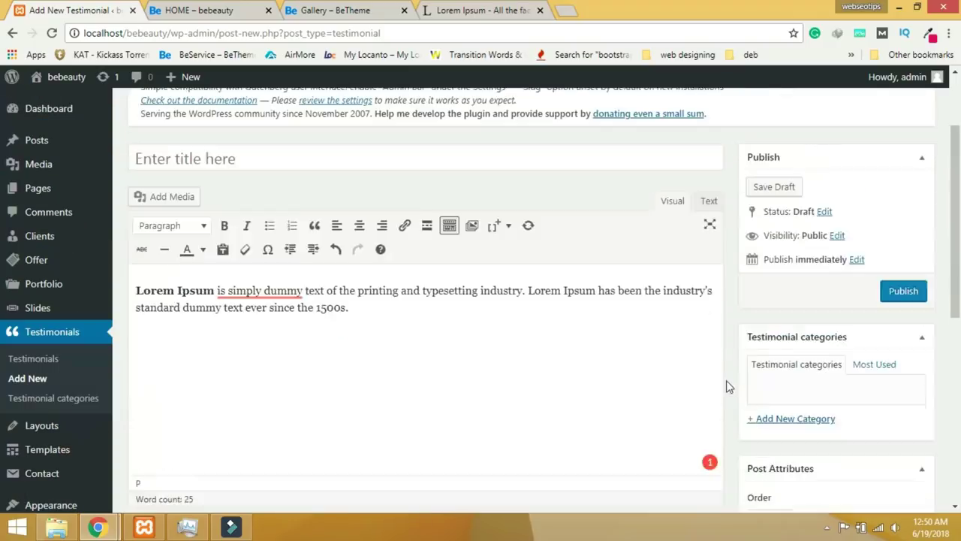
click(894, 398)
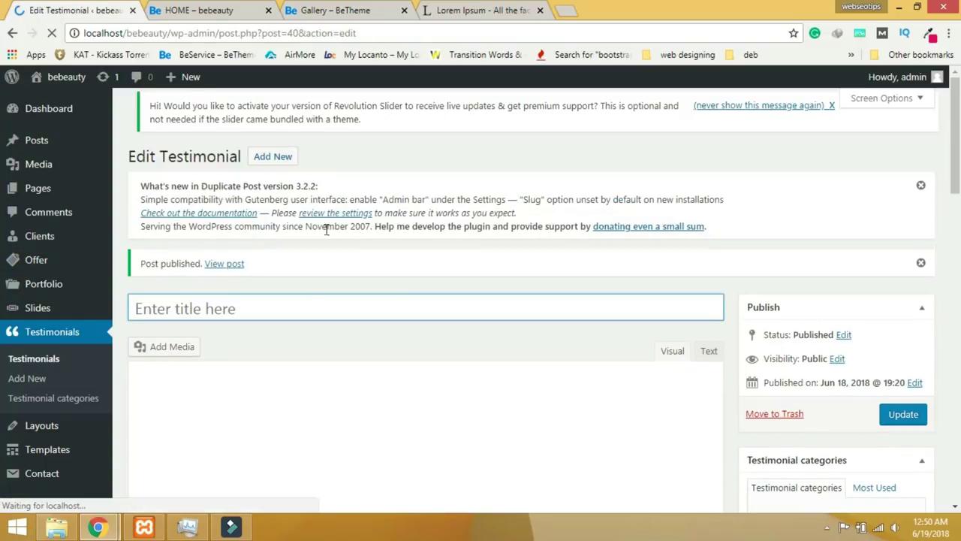
Change the published testimonial's author to a different saved name.
click(203, 302)
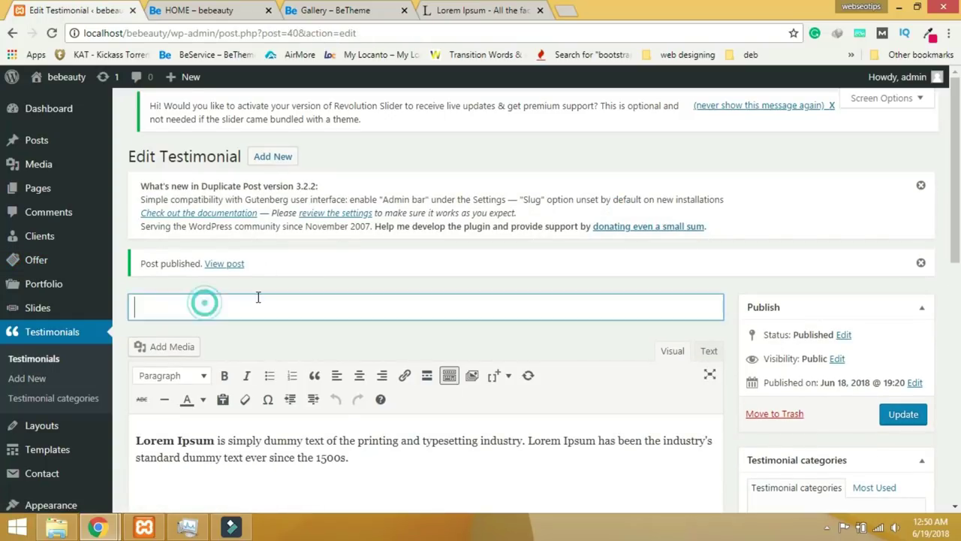
scroll(293, 338, down, 5)
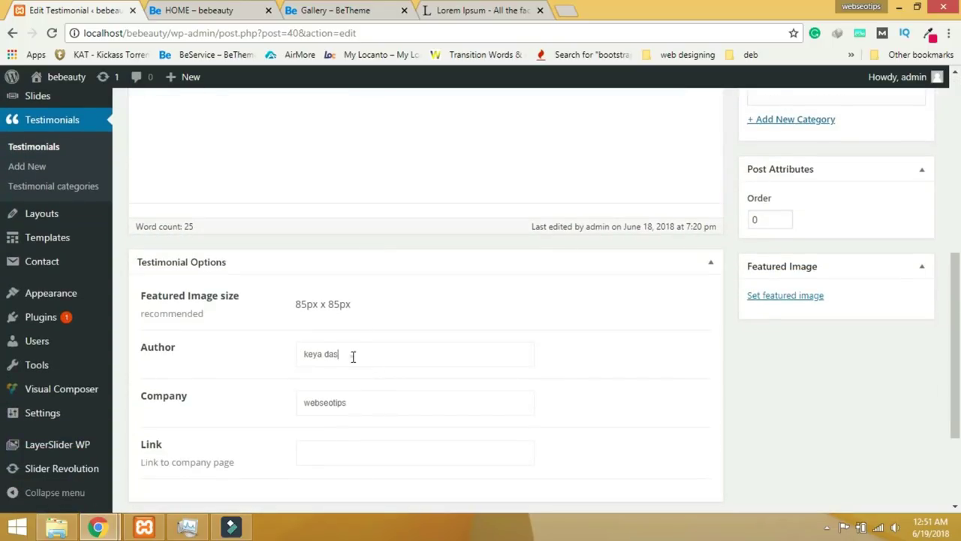
click(353, 356)
key(BackSpace)
key(BackSpace)
key(BackSpace)
key(BackSpace)
text(r)
click(352, 377)
scroll(783, 457, up, 3)
scroll(784, 456, down, 4)
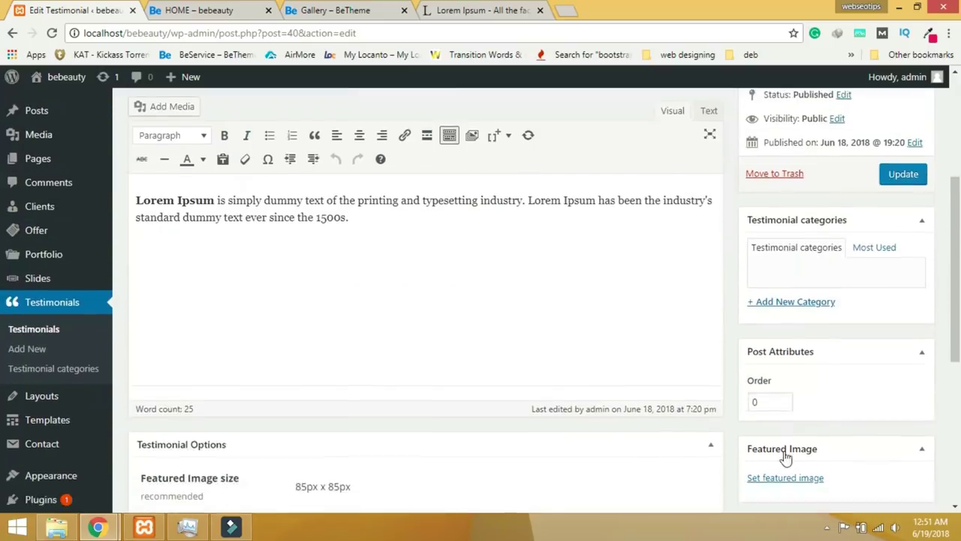
scroll(784, 457, up, 5)
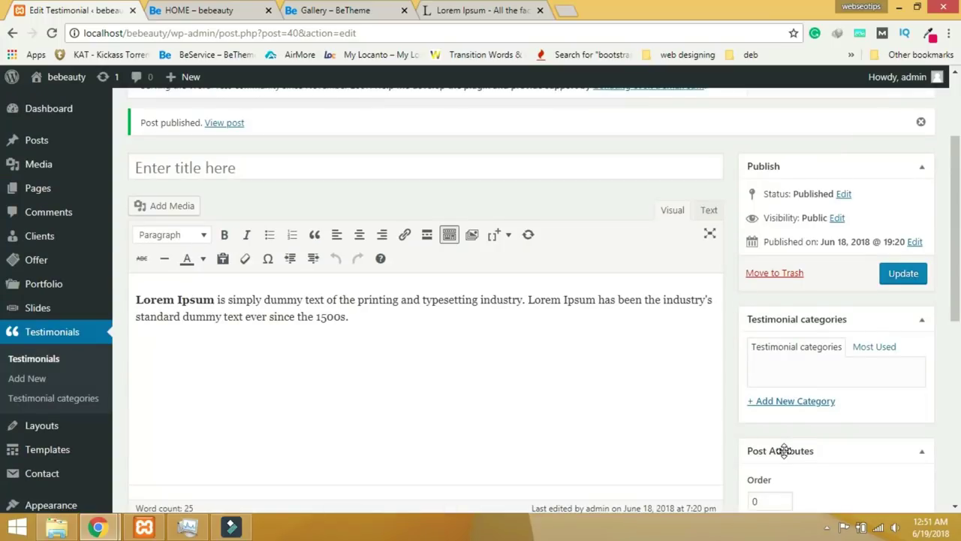
scroll(784, 450, up, 2)
Start a new testimonial and paste the Lorem Ipsum paragraph into its body.
click(271, 156)
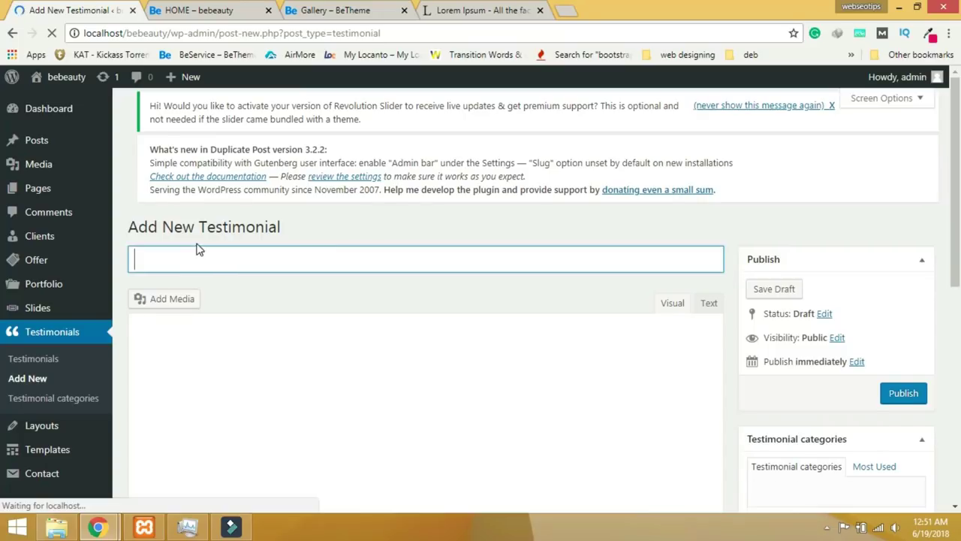
click(200, 396)
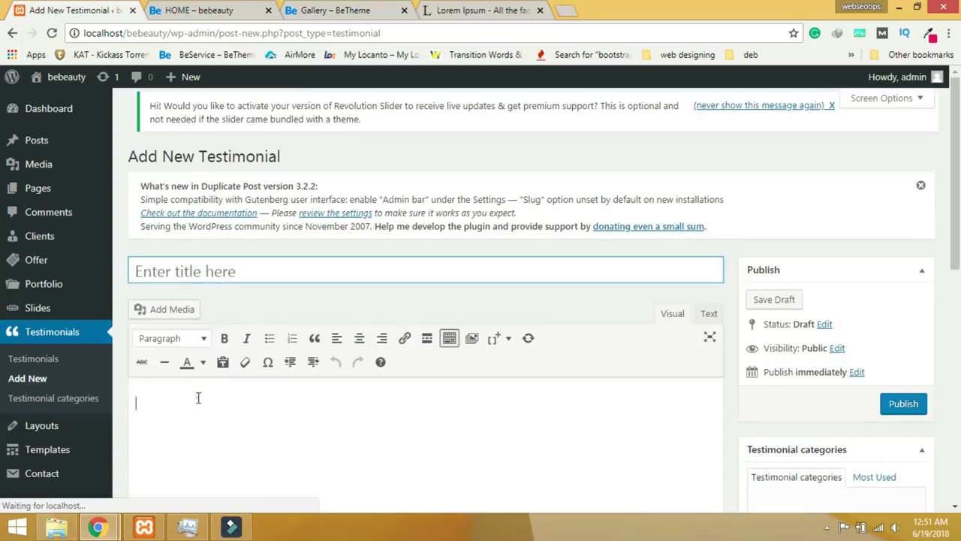
key(ctrl+v)
scroll(363, 437, down, 10)
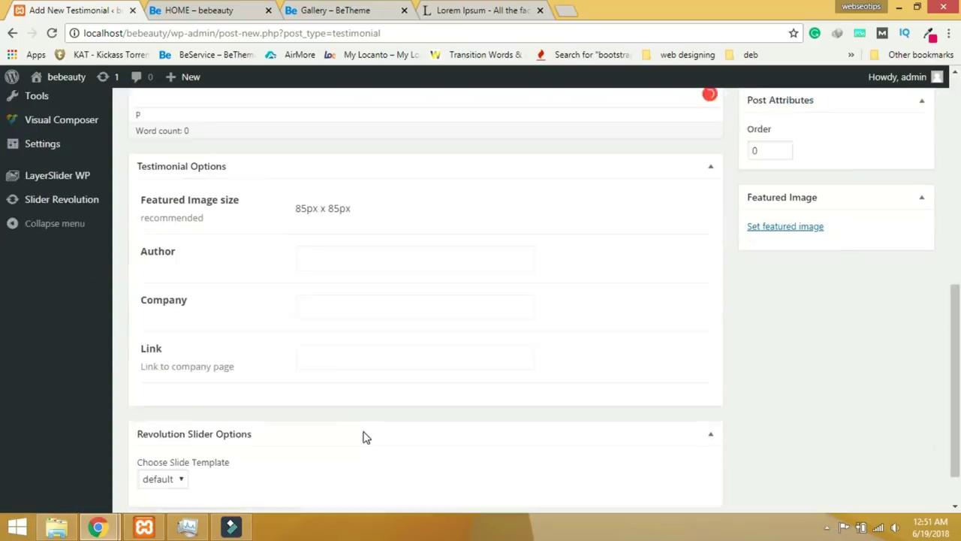
Pick a saved author and company webseotips, then publish the second testimonial.
click(323, 208)
click(326, 259)
click(323, 248)
click(325, 274)
scroll(768, 343, up, 5)
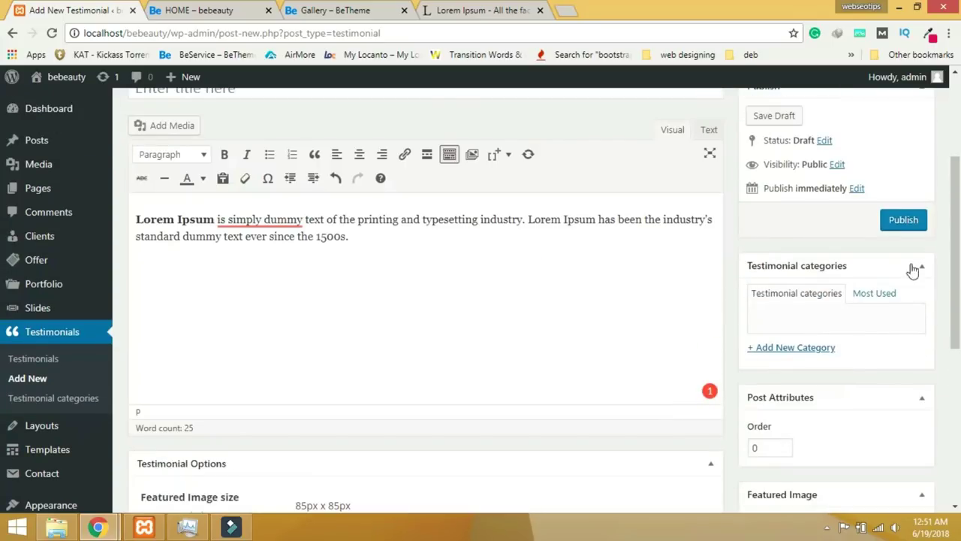
click(901, 219)
mouse_move(43, 192)
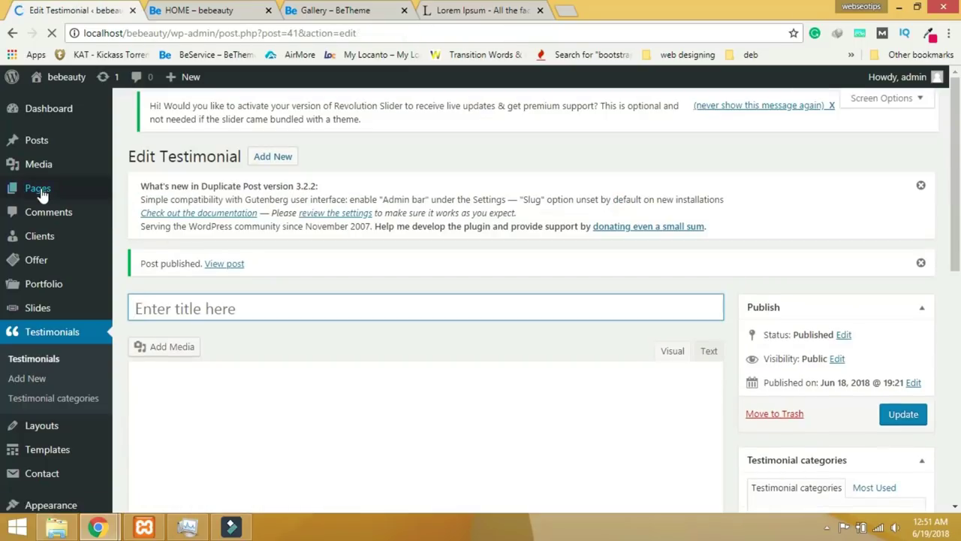
Open the HOME page from All Pages in the page editor.
click(43, 189)
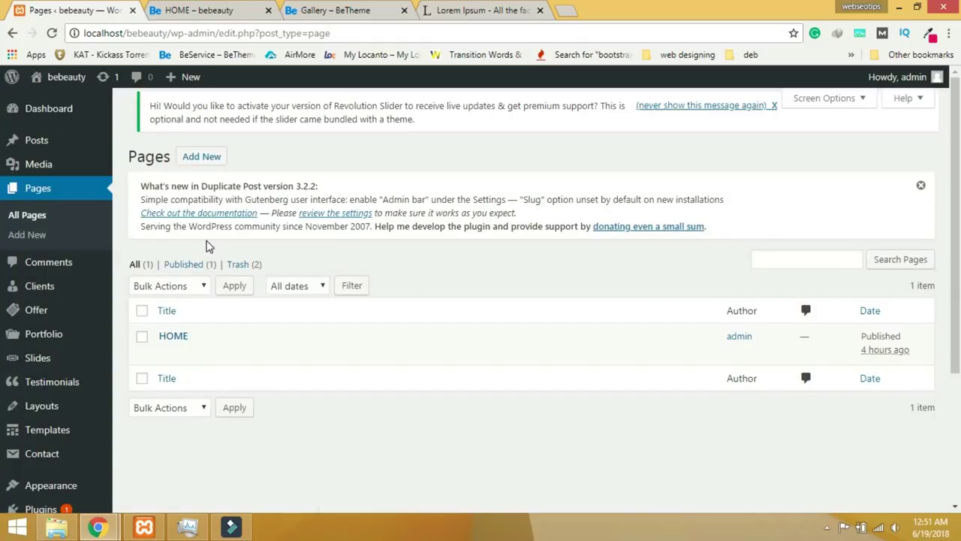
click(177, 336)
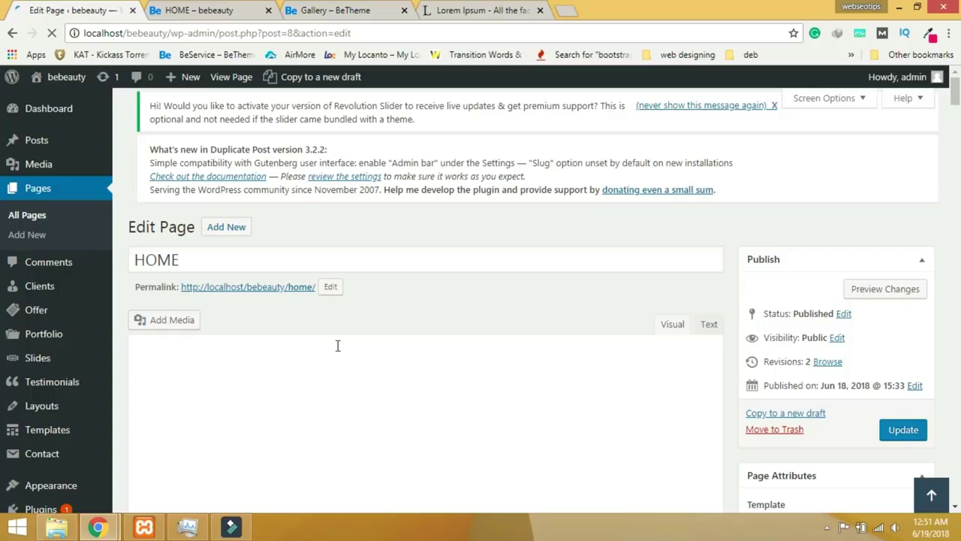
scroll(337, 346, down, 1)
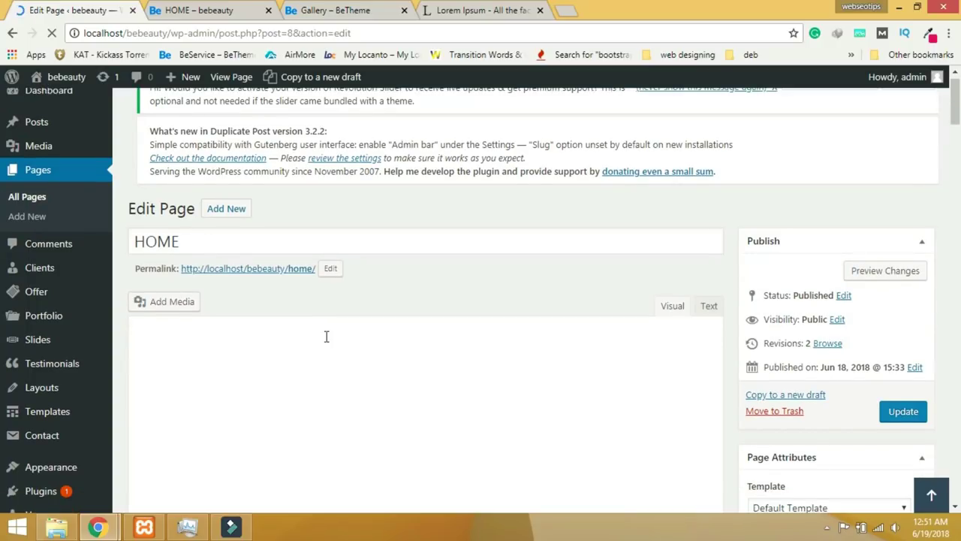
scroll(318, 358, down, 10)
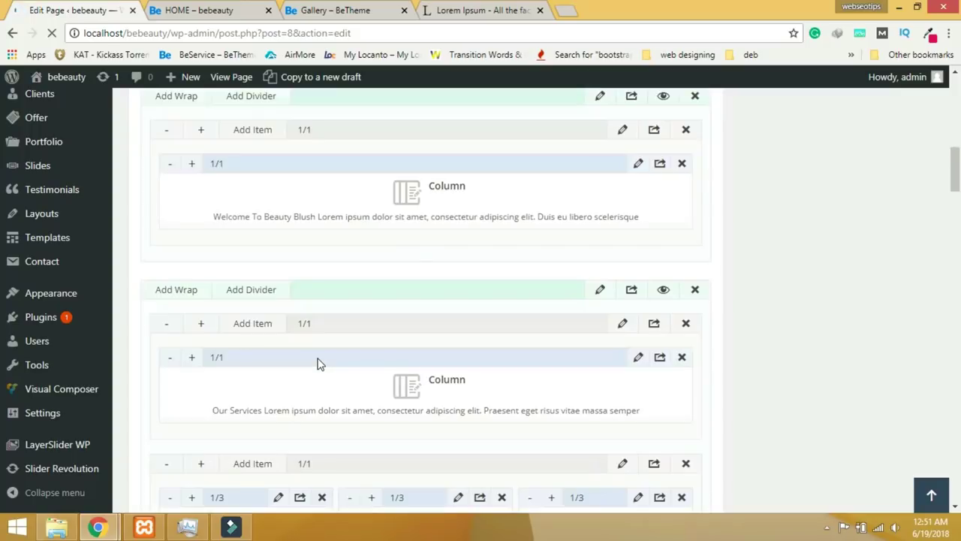
scroll(319, 358, up, 10)
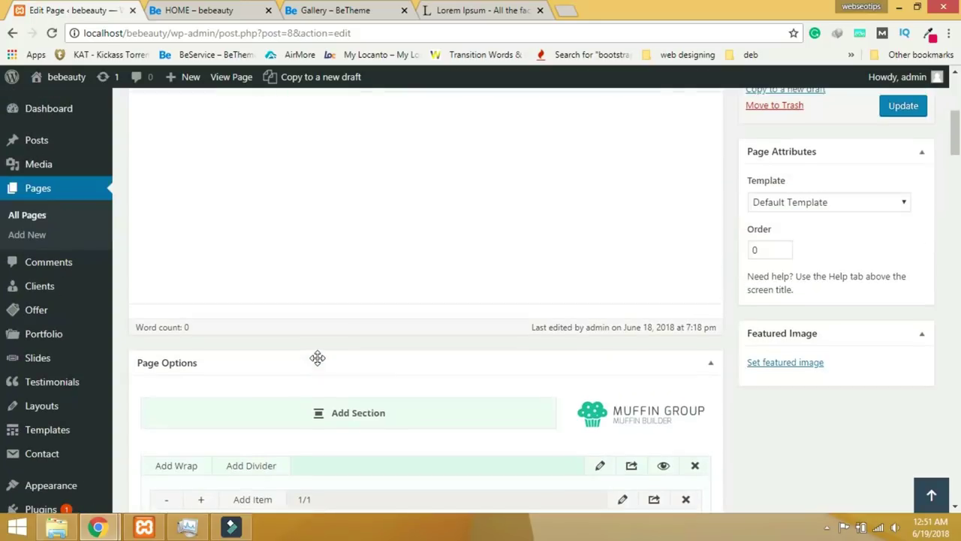
scroll(317, 357, up, 5)
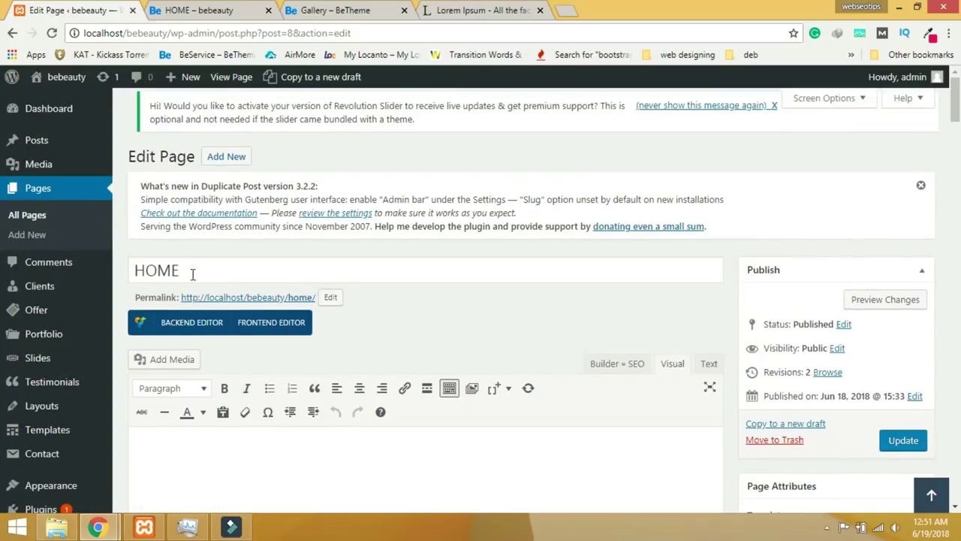
scroll(406, 402, down, 5)
Add a new section and scroll down to the Team section.
click(383, 394)
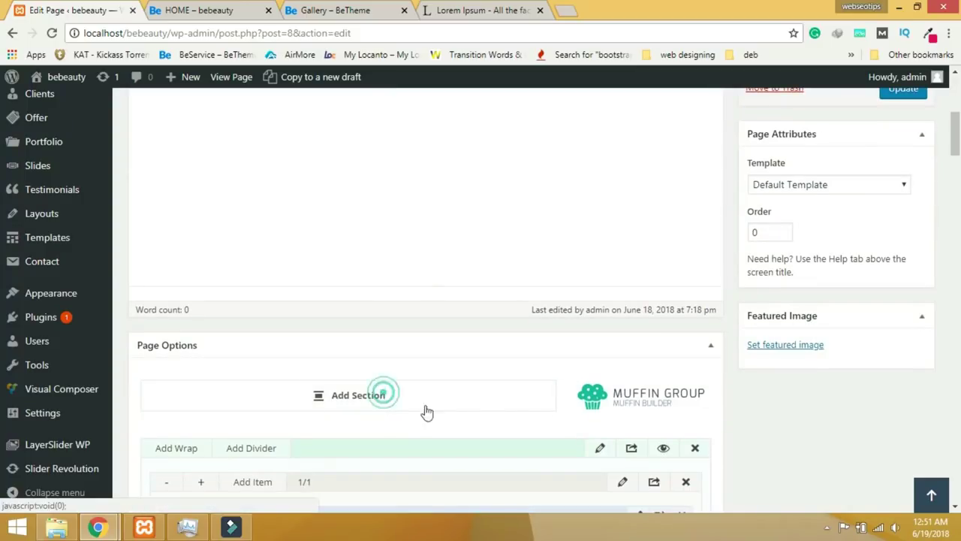
scroll(506, 417, down, 8)
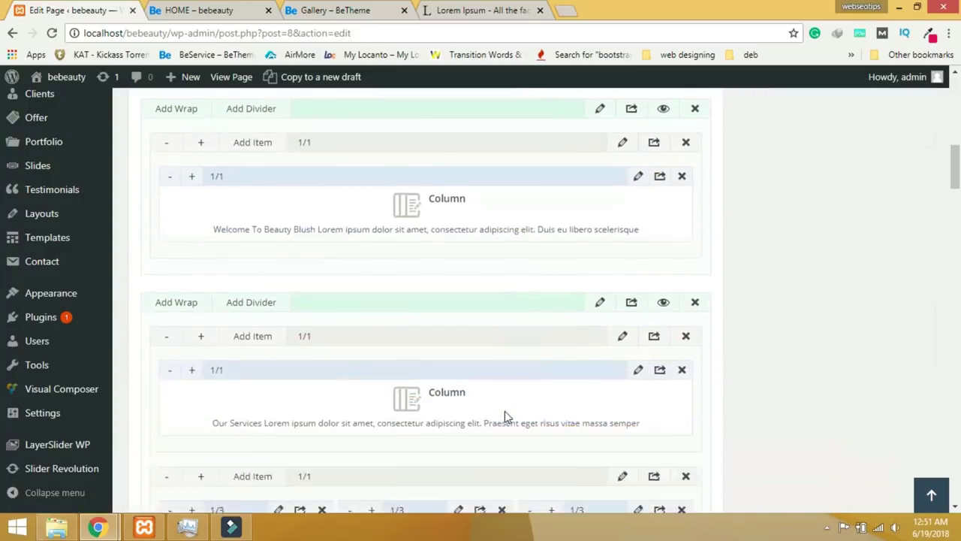
scroll(507, 417, down, 10)
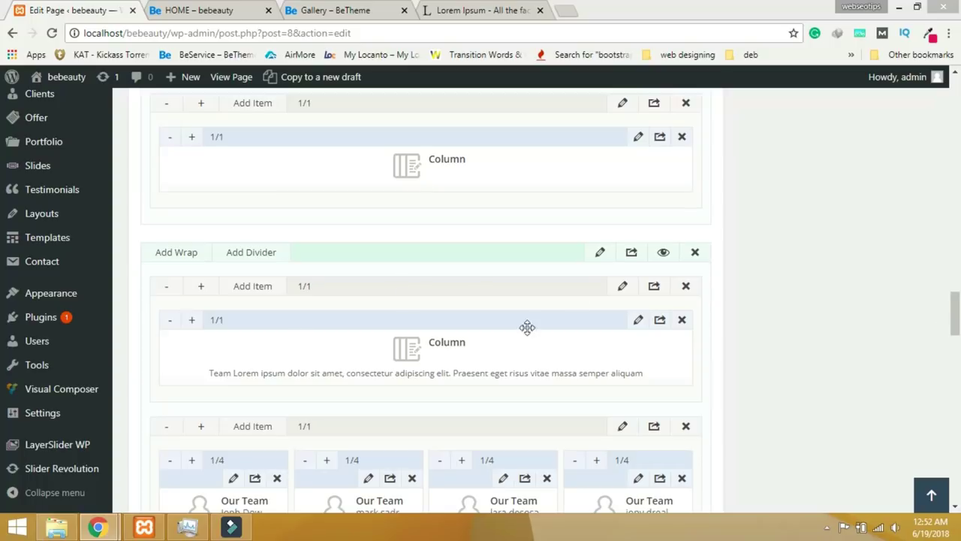
scroll(481, 403, down, 2)
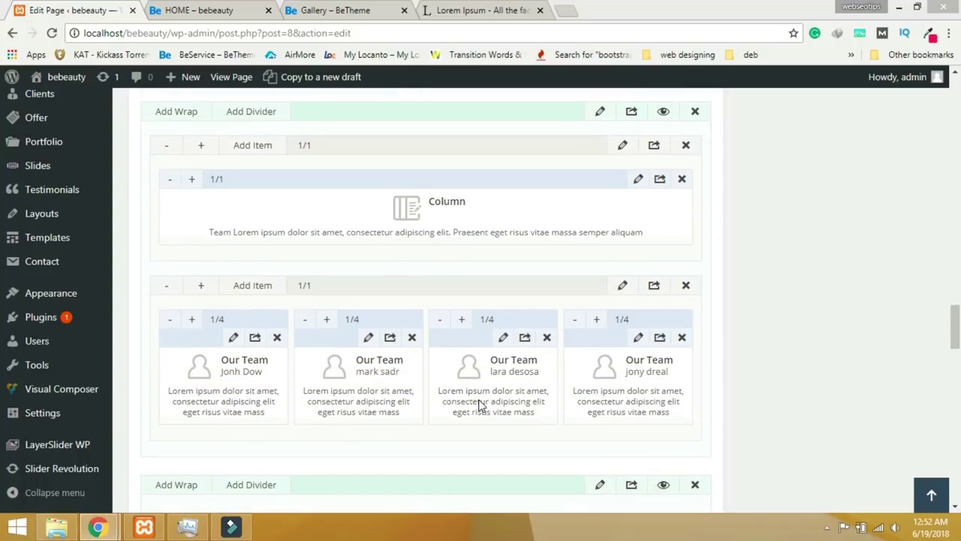
scroll(481, 405, down, 3)
Open the new section's background colour setting and copy the hex c6246c from ColorZilla.
click(600, 274)
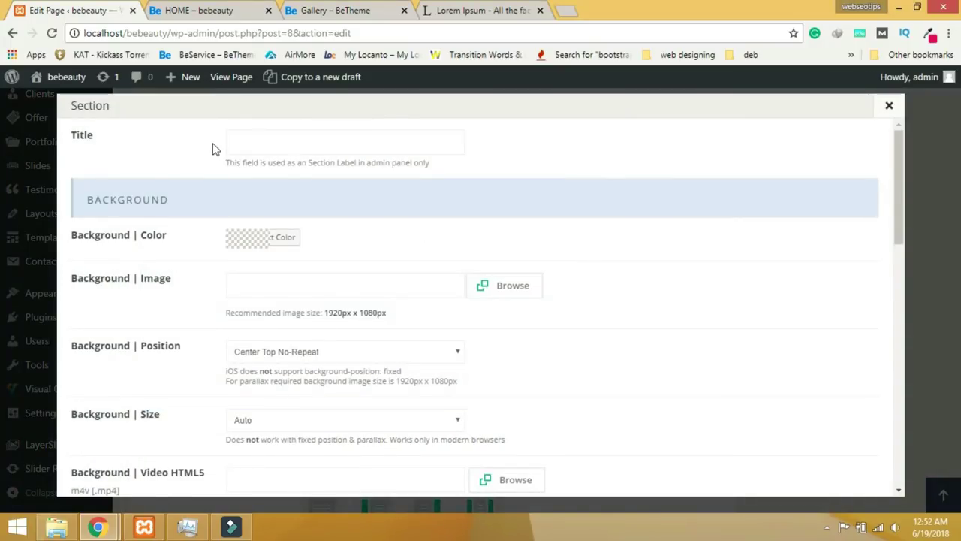
click(258, 242)
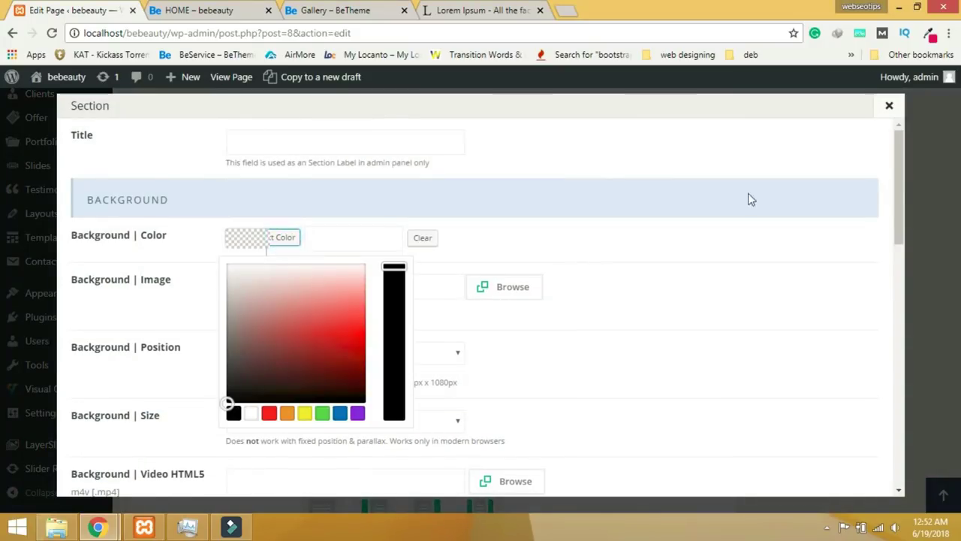
click(929, 33)
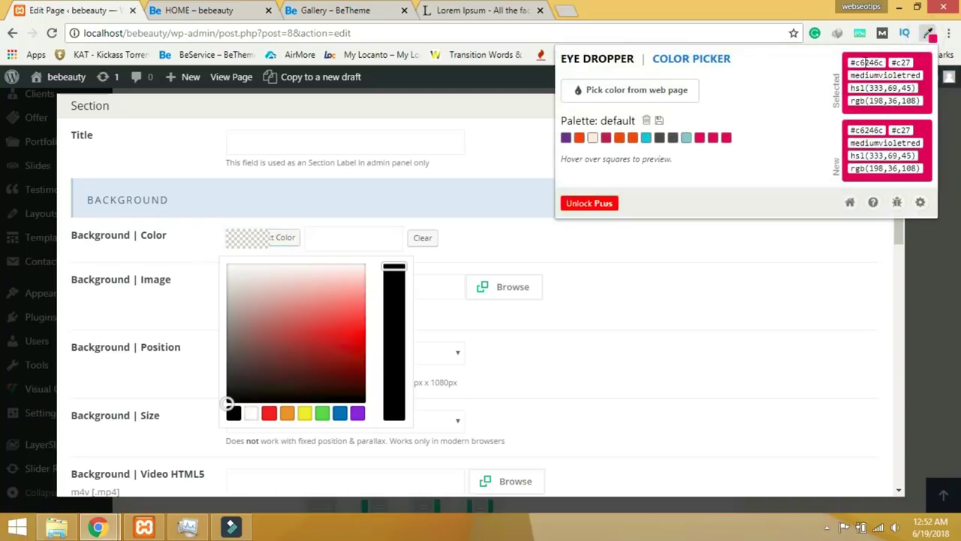
drag(883, 62, 826, 58)
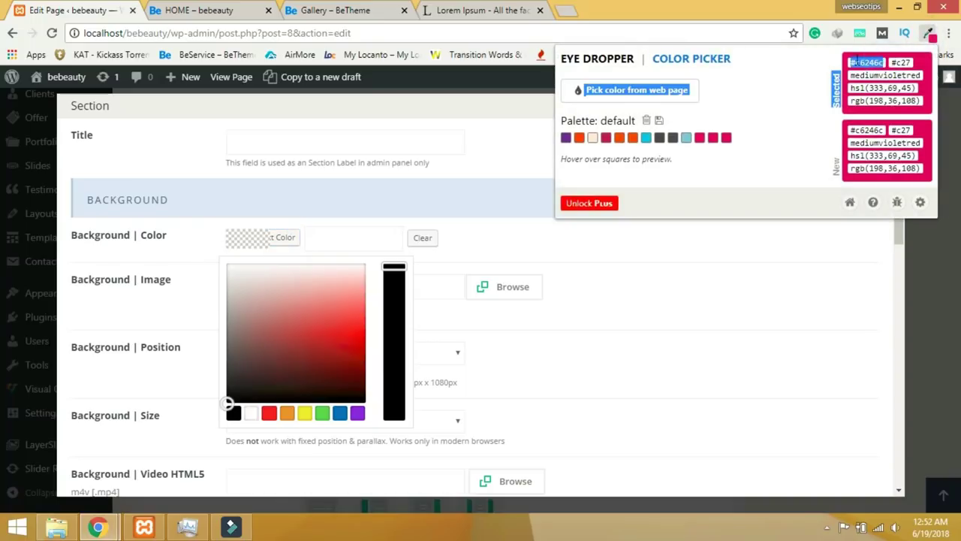
triple_click(856, 62)
click(865, 62)
double_click(865, 62)
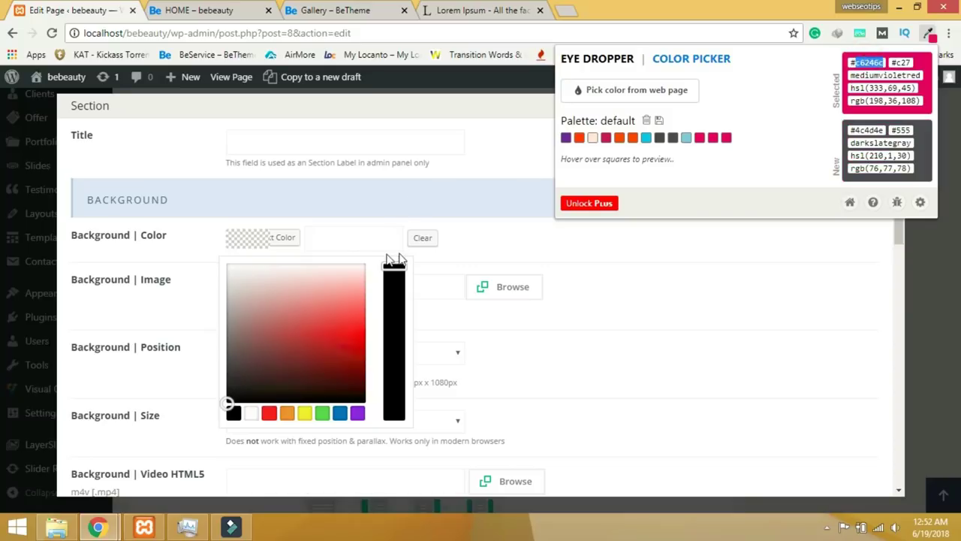
Paste #c6246c as the section's background colour and save the changes.
click(356, 242)
text(#c6246c)
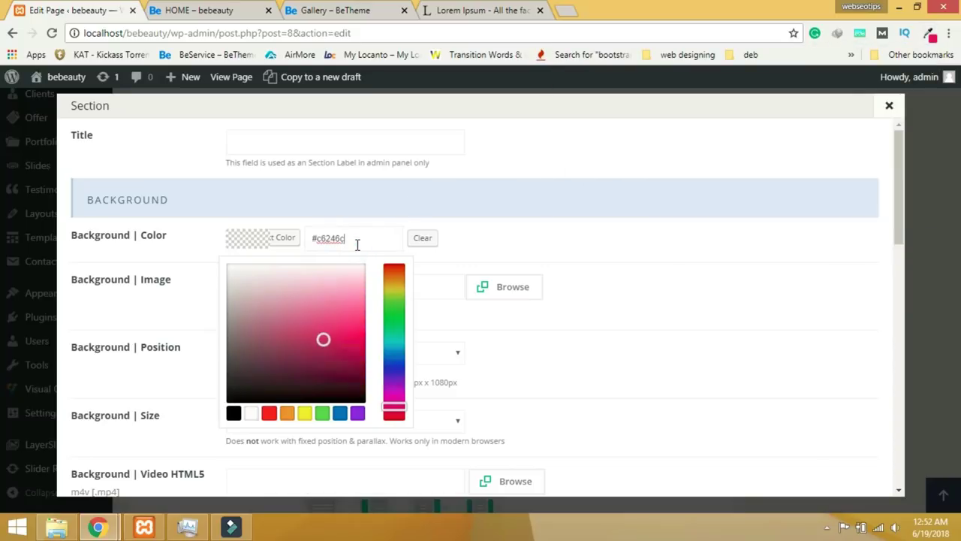
click(644, 327)
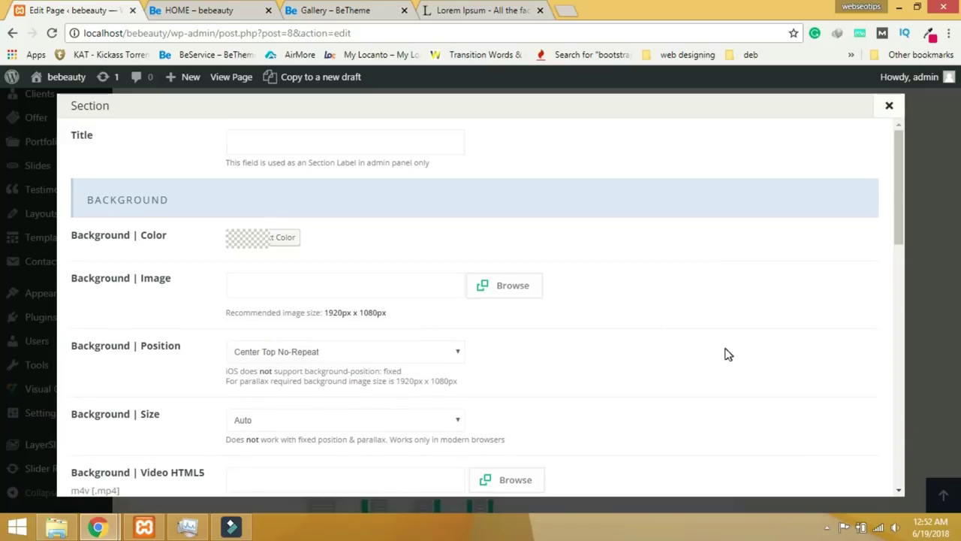
scroll(749, 368, down, 10)
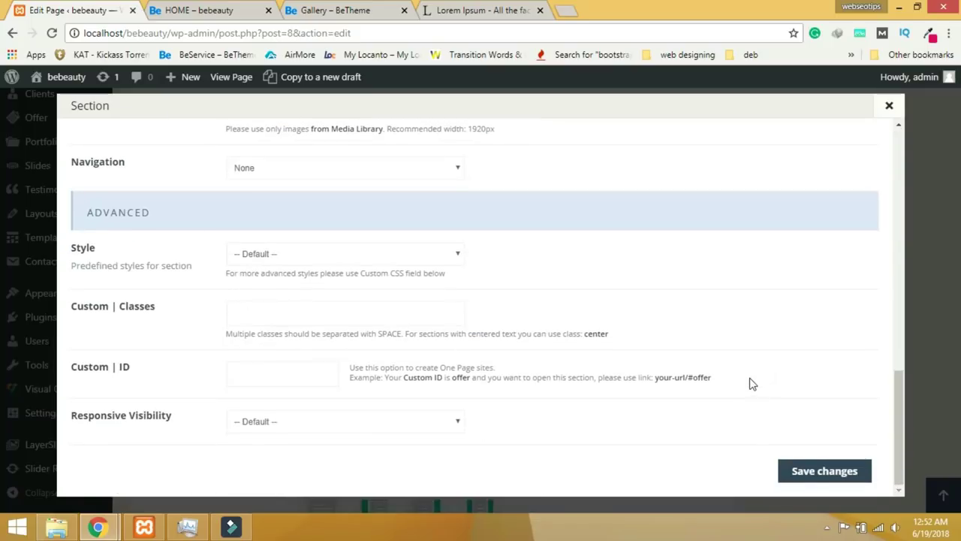
click(818, 471)
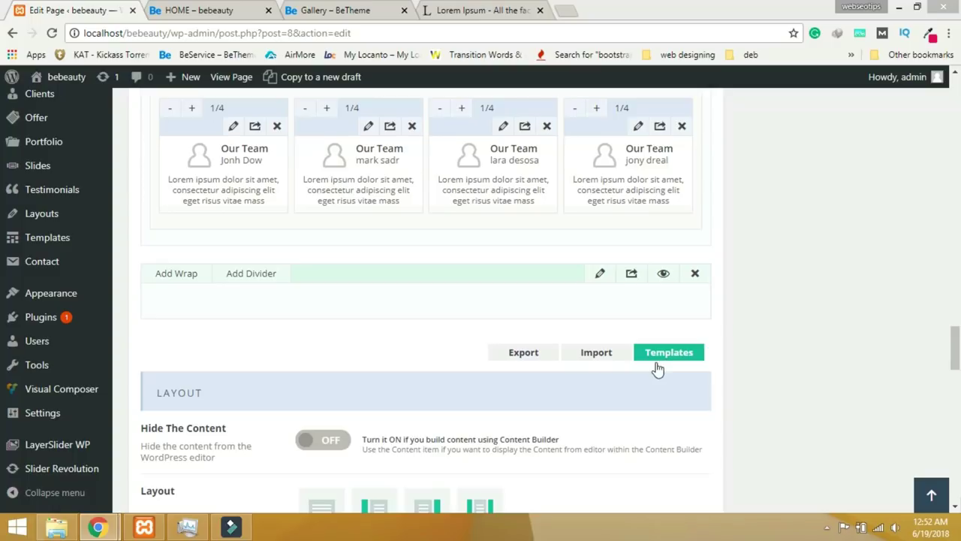
Add a wrap to the section and insert a Testimonials item, found by searching 'tes'.
click(189, 278)
click(250, 307)
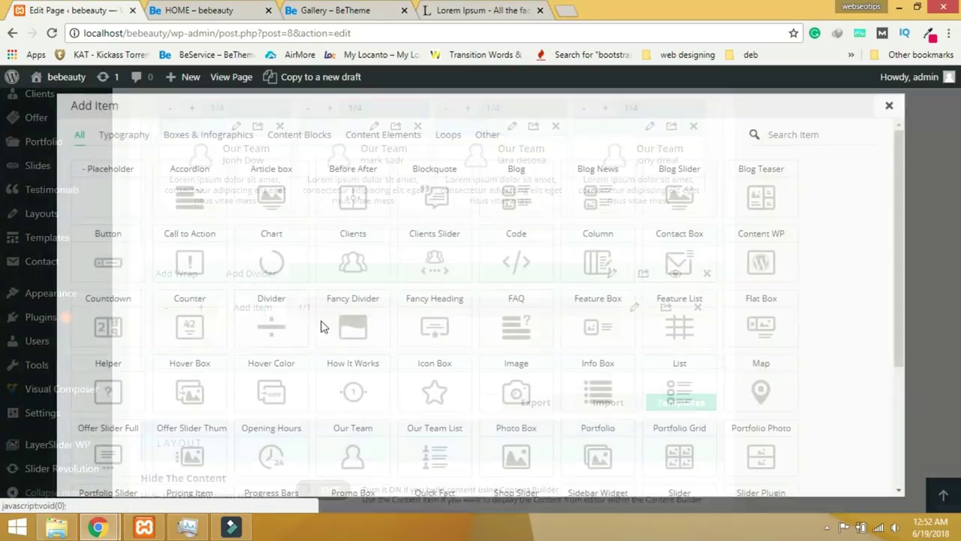
click(771, 134)
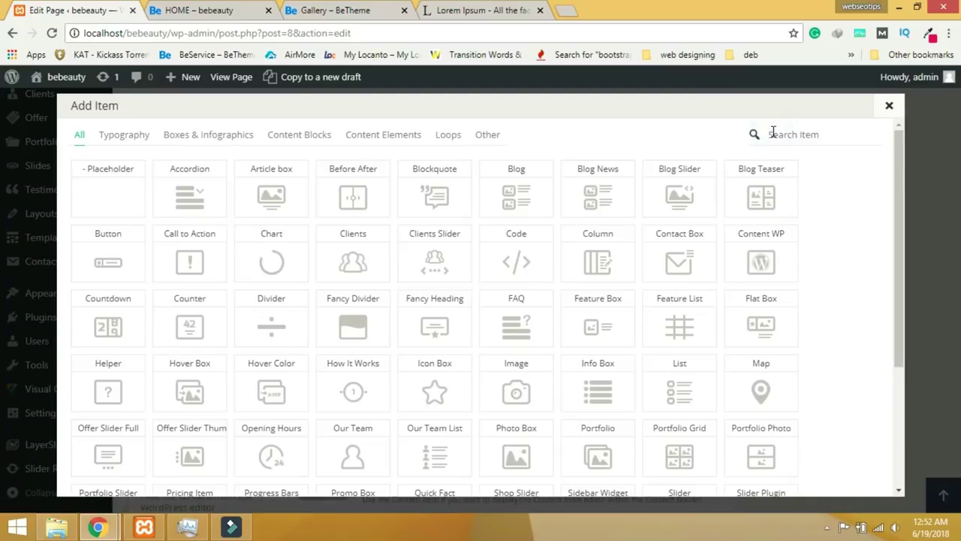
text(tes)
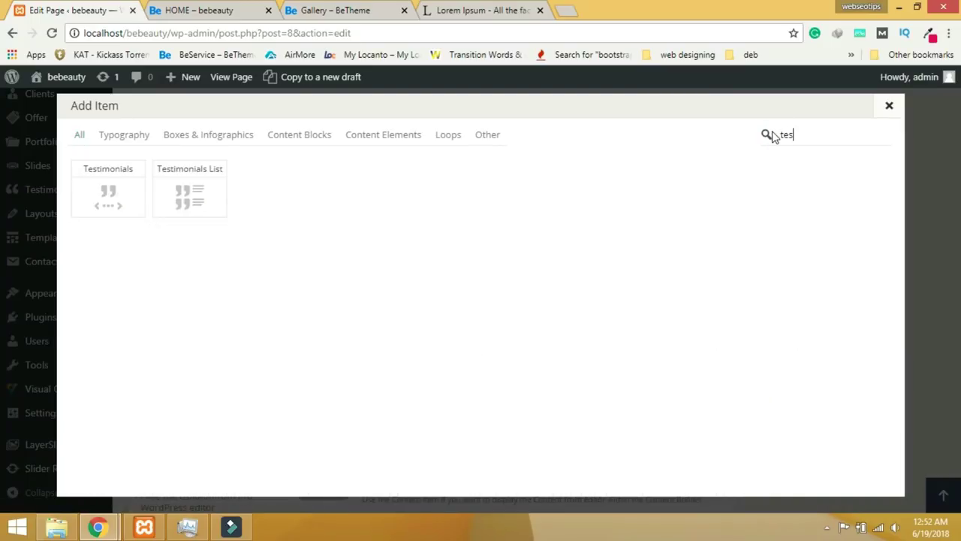
click(124, 199)
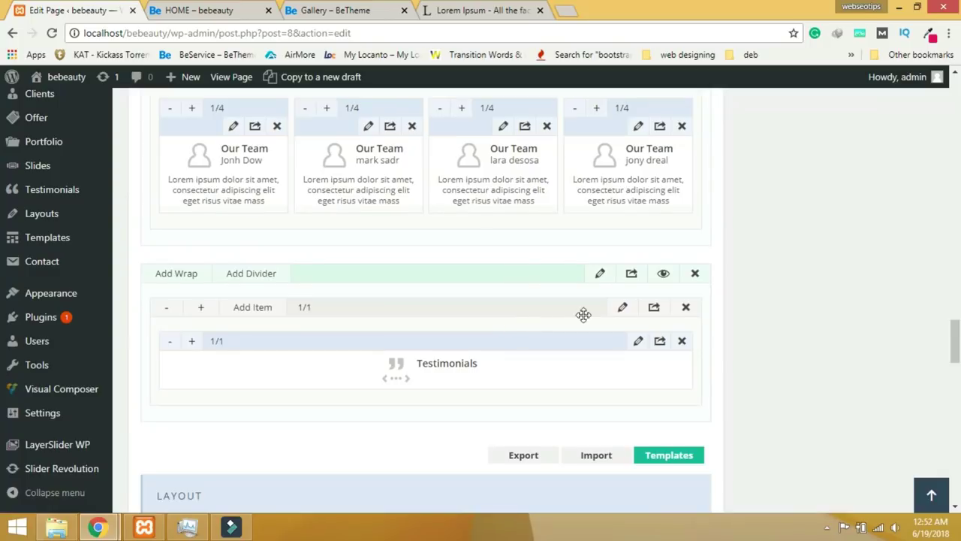
Set the section's Style to Full Width and save.
click(600, 274)
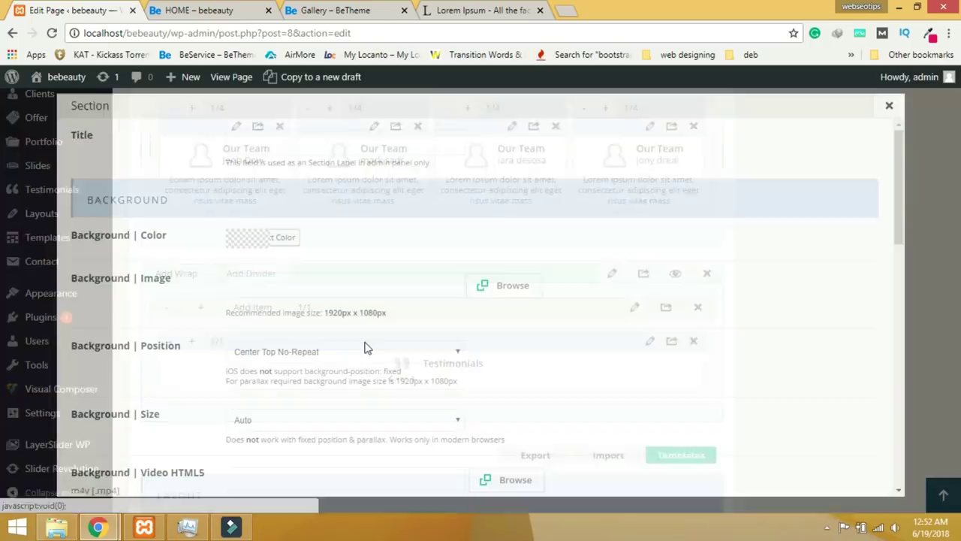
scroll(353, 351, down, 5)
scroll(342, 355, down, 5)
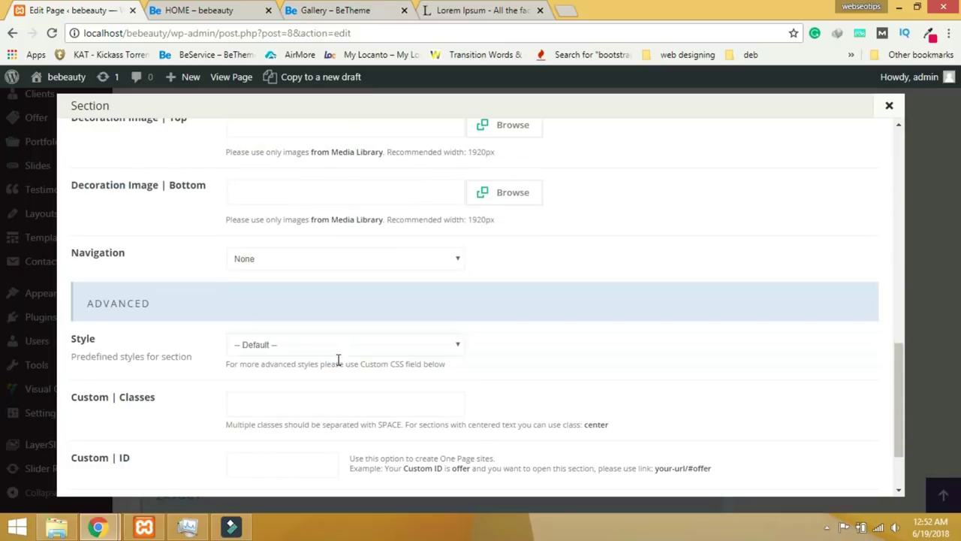
scroll(200, 360, up, 3)
scroll(200, 361, down, 4)
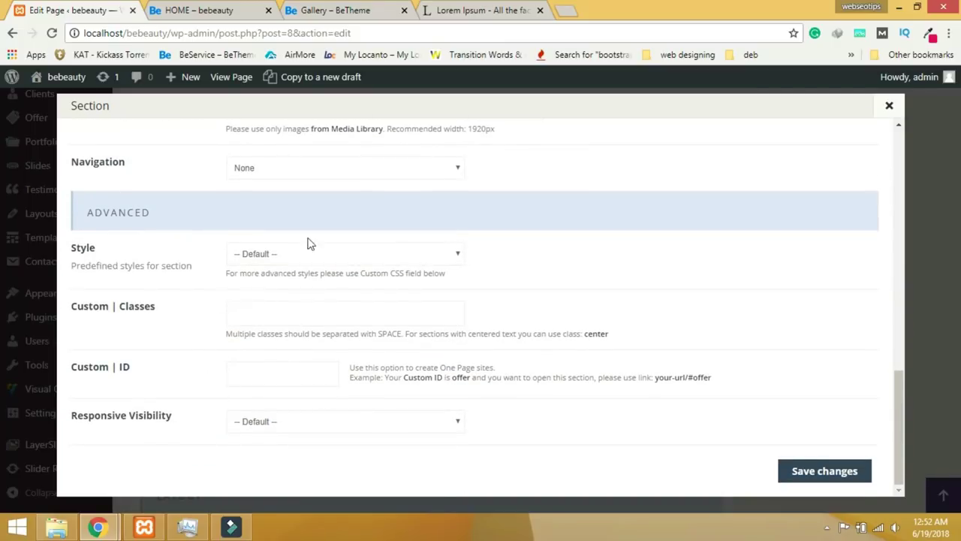
click(275, 255)
click(284, 356)
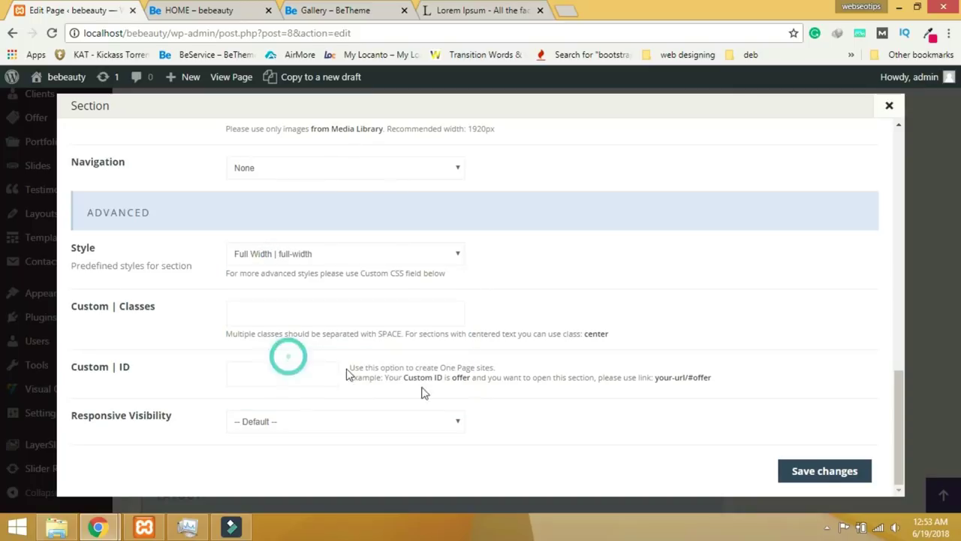
click(832, 481)
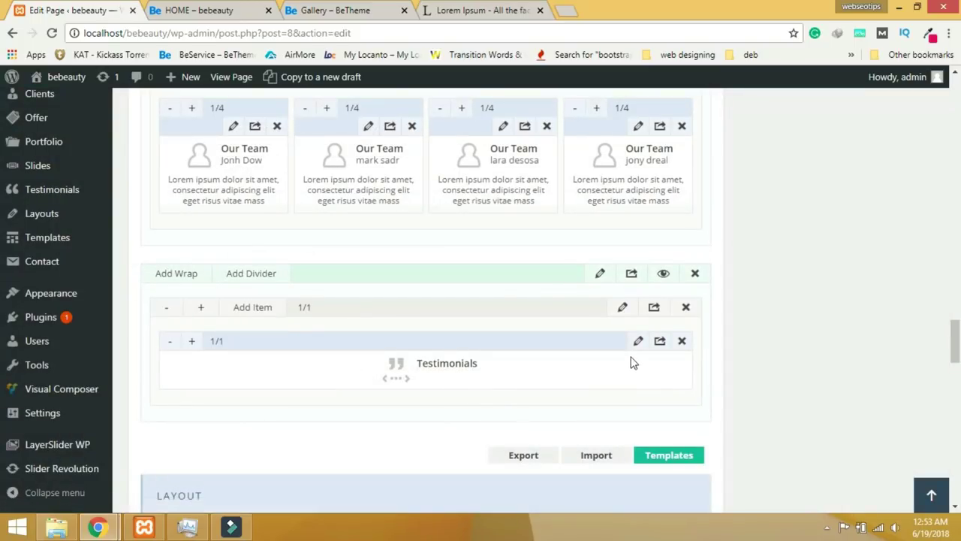
Set Hide Photos to Yes on the Testimonials item and save.
click(637, 343)
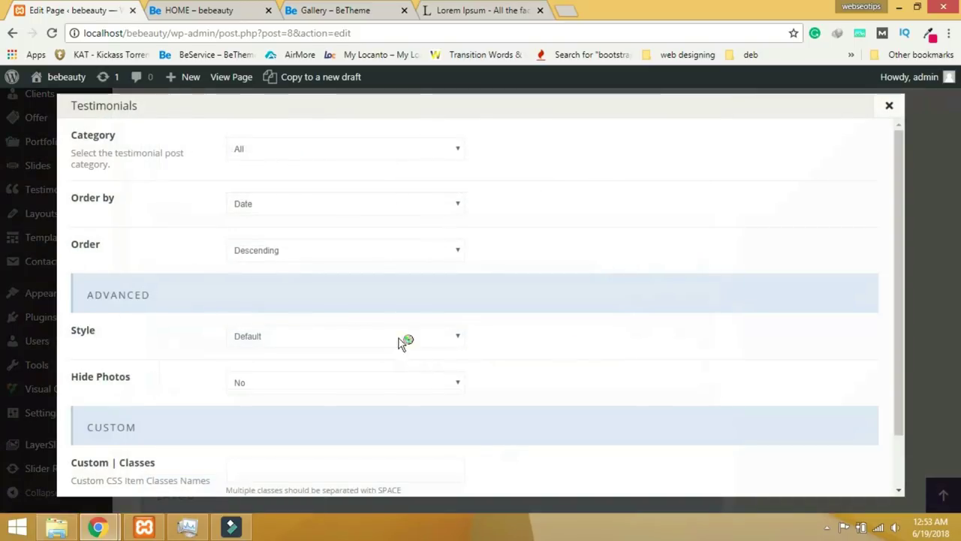
click(270, 383)
click(262, 408)
scroll(580, 467, down, 2)
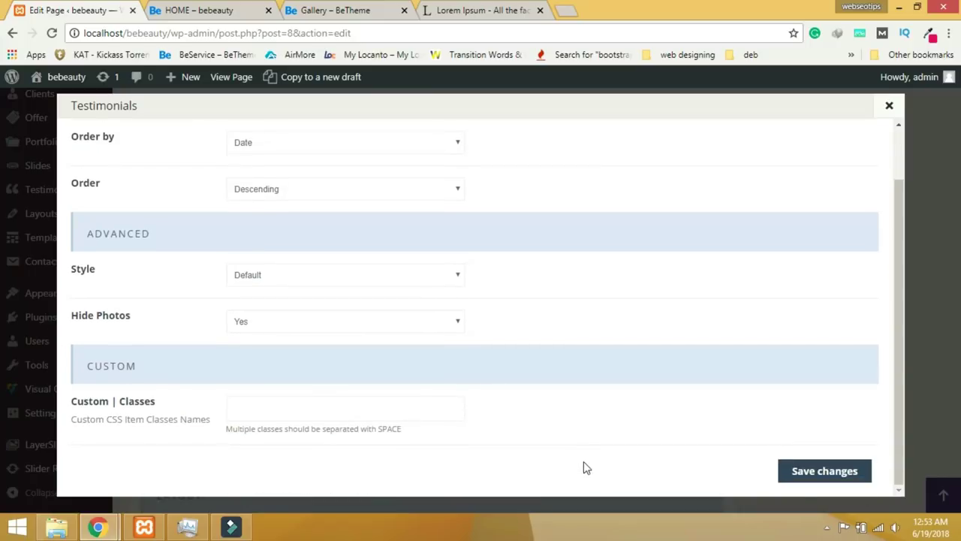
click(811, 478)
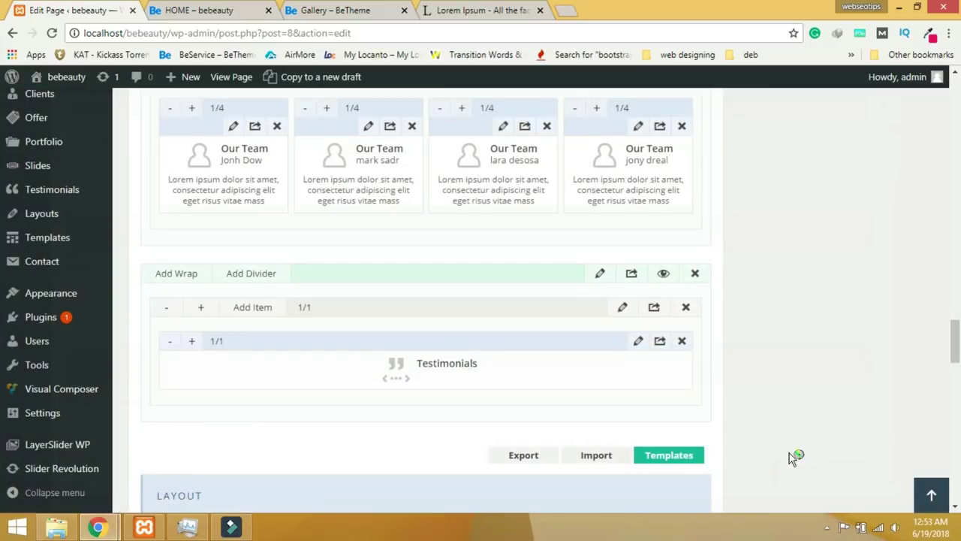
Give the wrap 50px 0px padding and save the changes.
click(619, 307)
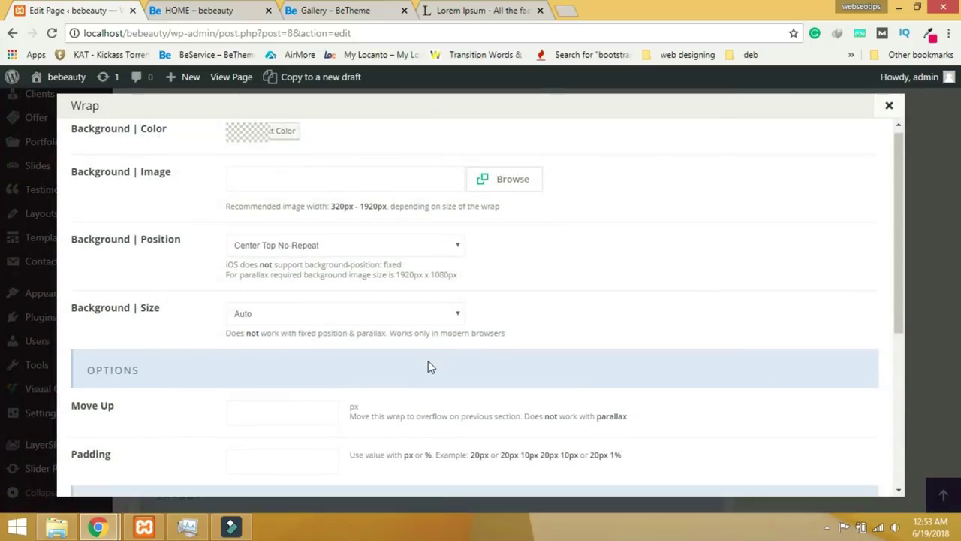
scroll(430, 363, down, 5)
scroll(397, 358, up, 1)
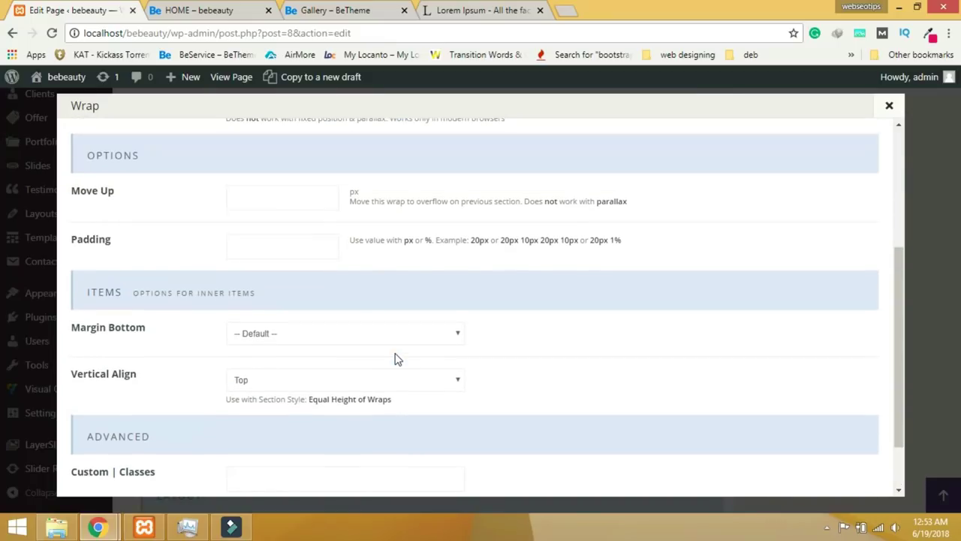
click(290, 245)
scroll(460, 387, down, 2)
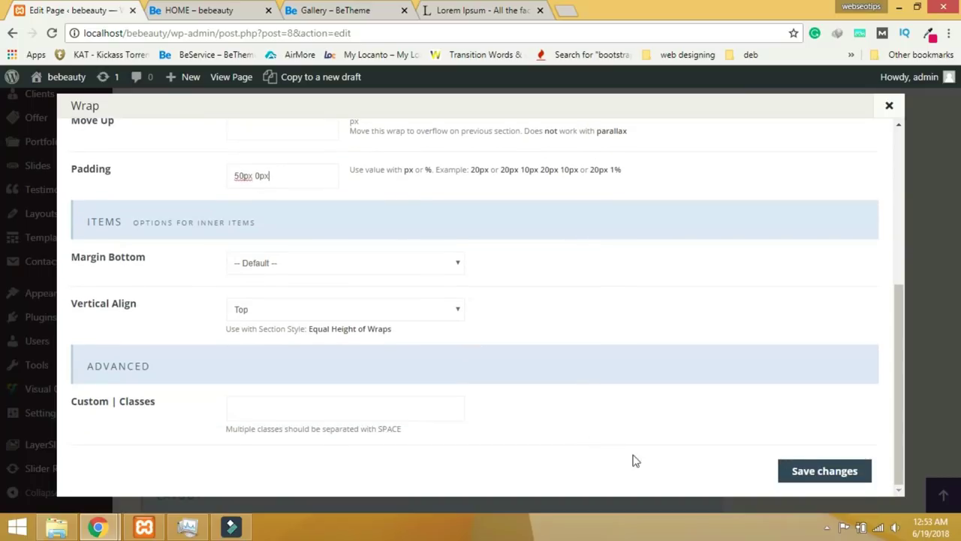
click(799, 476)
scroll(798, 481, up, 20)
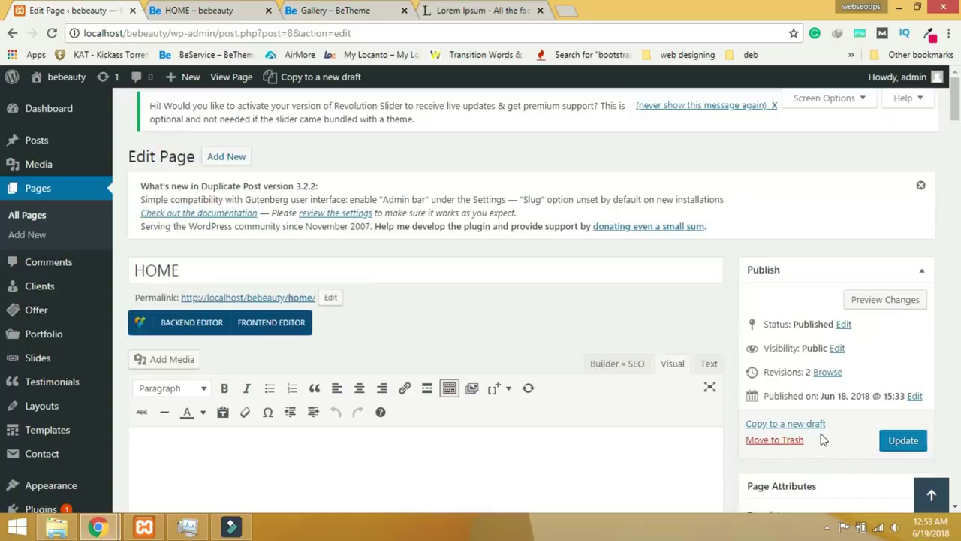
Update the HOME page and view the changes in a preview tab.
click(902, 437)
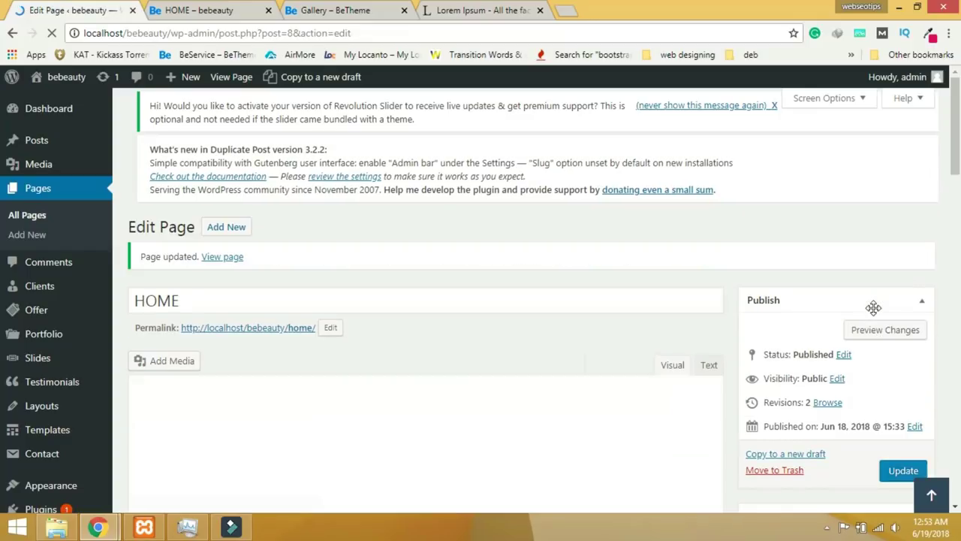
click(880, 336)
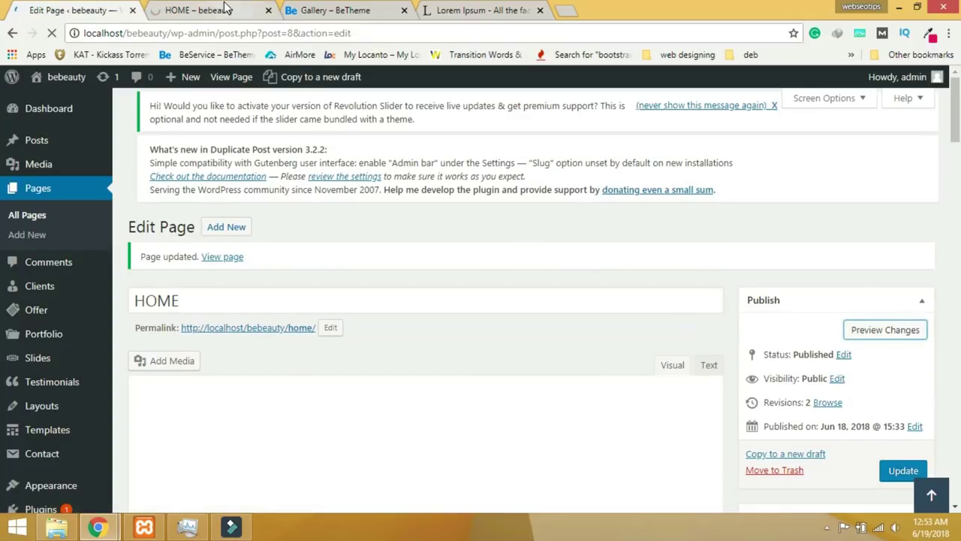
click(225, 9)
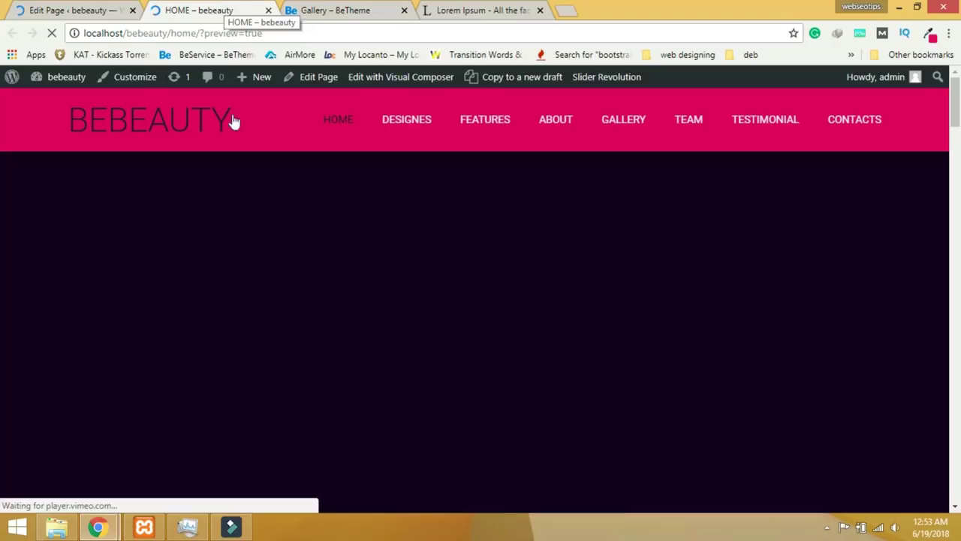
Scroll the homepage preview down to the pink Testimonials section with the webseotips quote.
scroll(352, 358, down, 15)
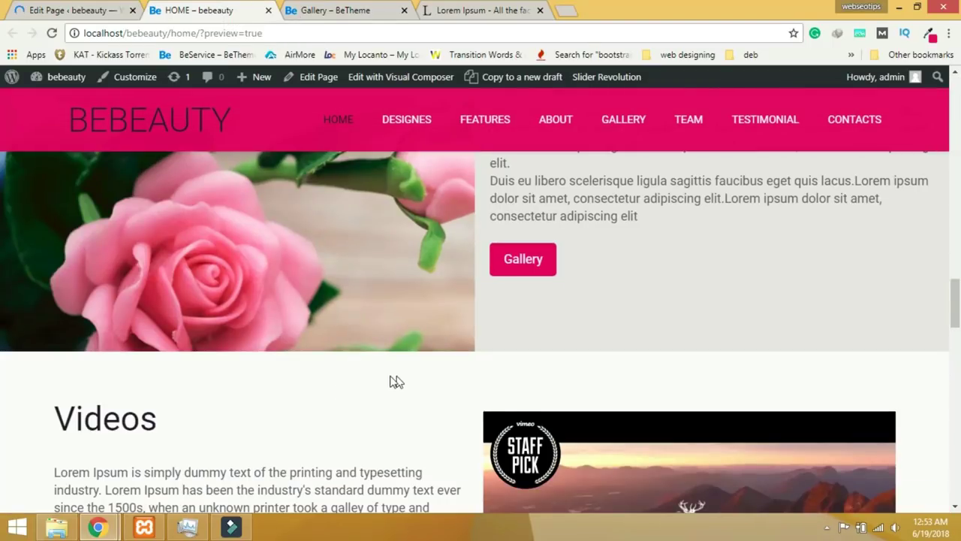
scroll(338, 367, down, 15)
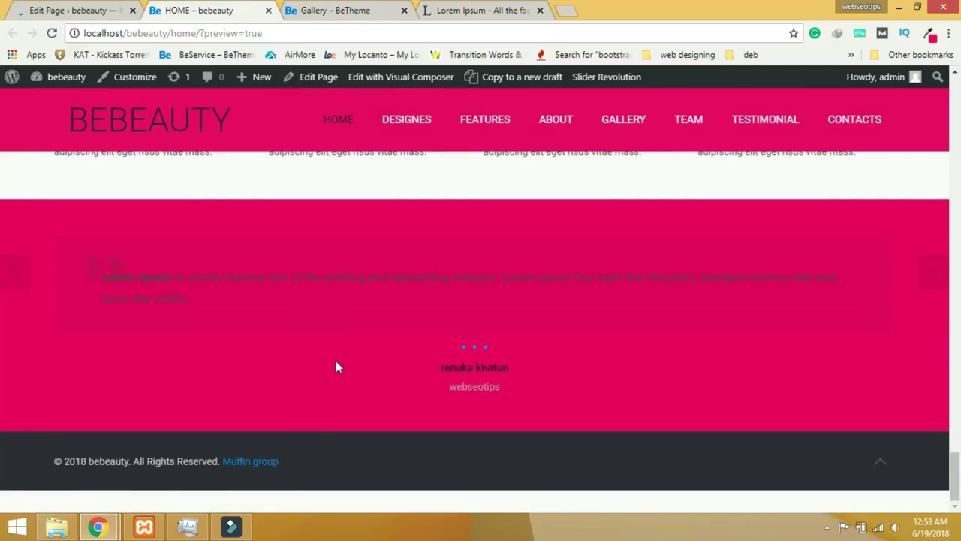
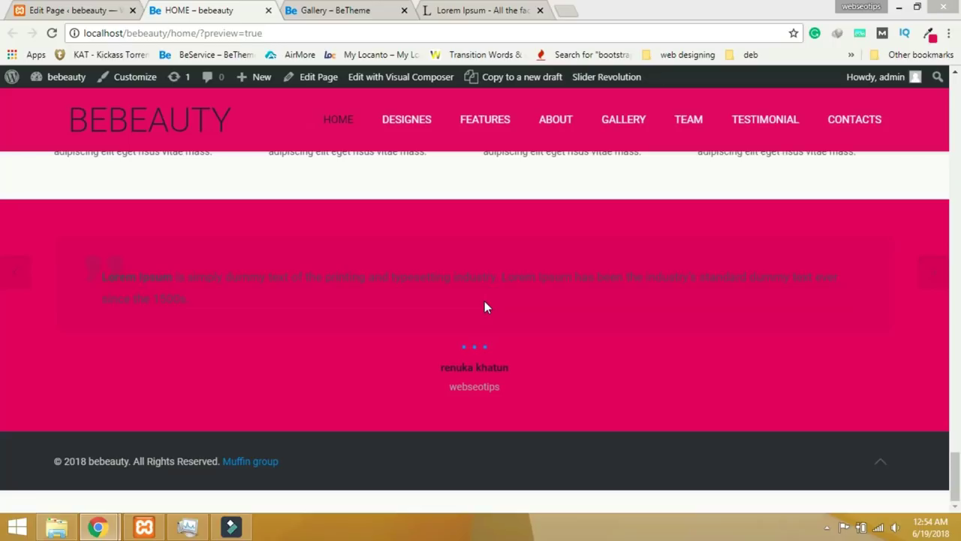
Advance the homepage testimonial slider through two more quotes.
click(937, 272)
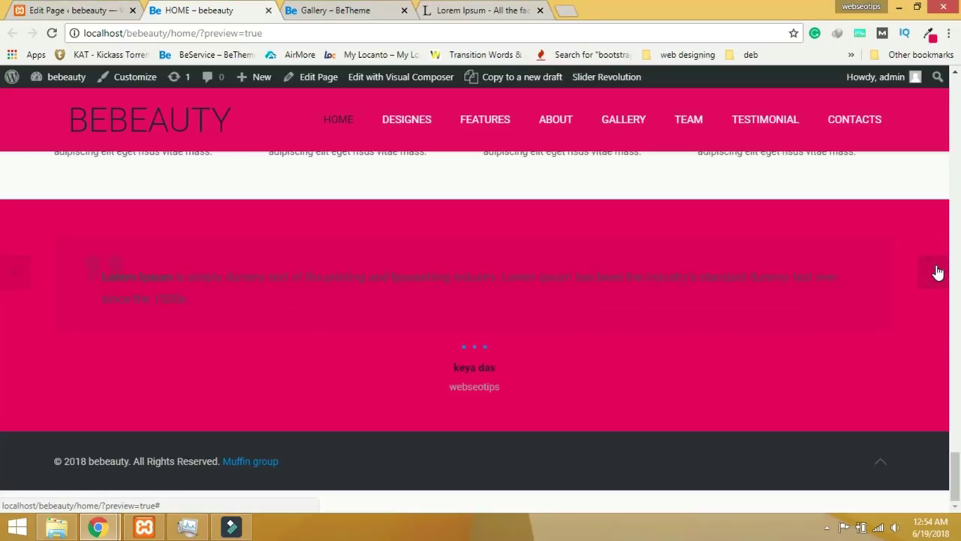
click(938, 272)
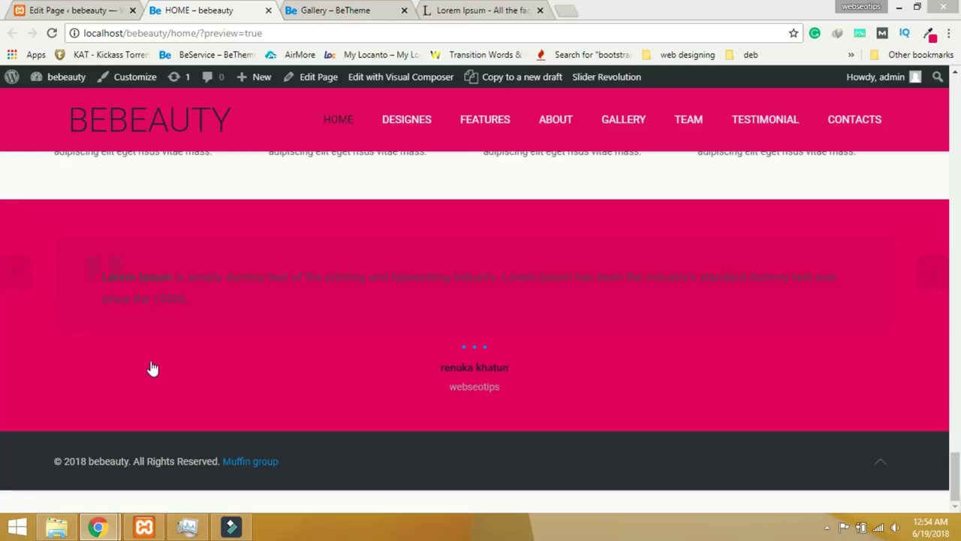
click(48, 25)
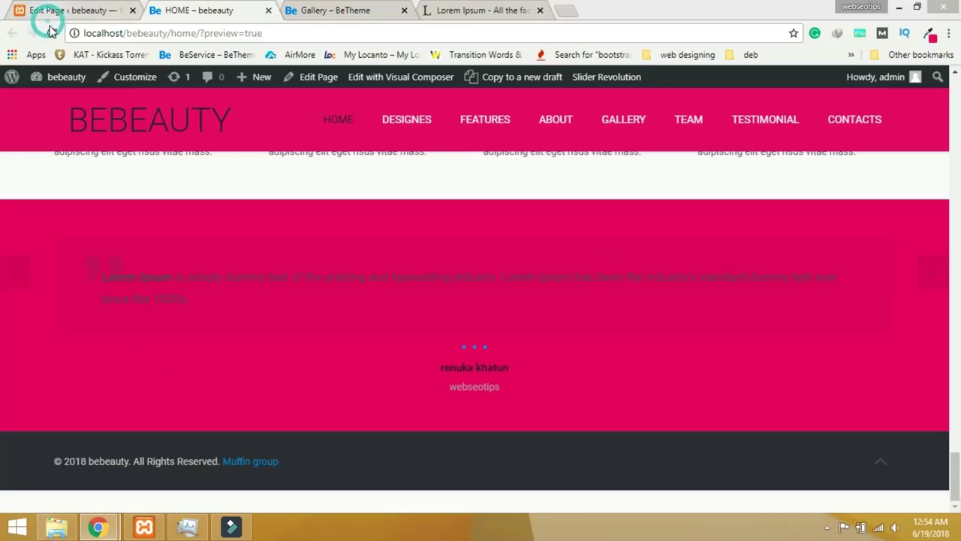
Switch back to the 'Edit Page ‹ bebeauty' browser tab for HOME.
click(70, 21)
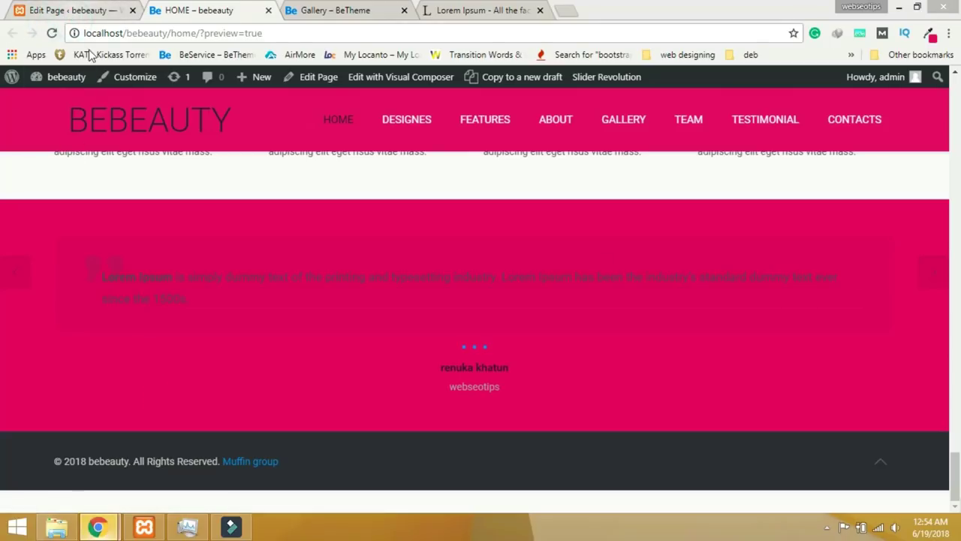
click(206, 16)
click(210, 12)
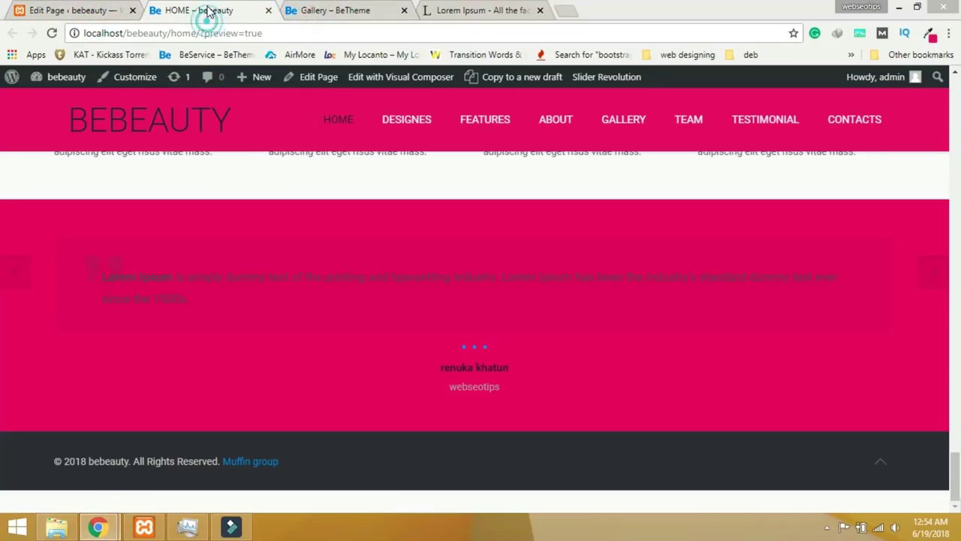
click(214, 253)
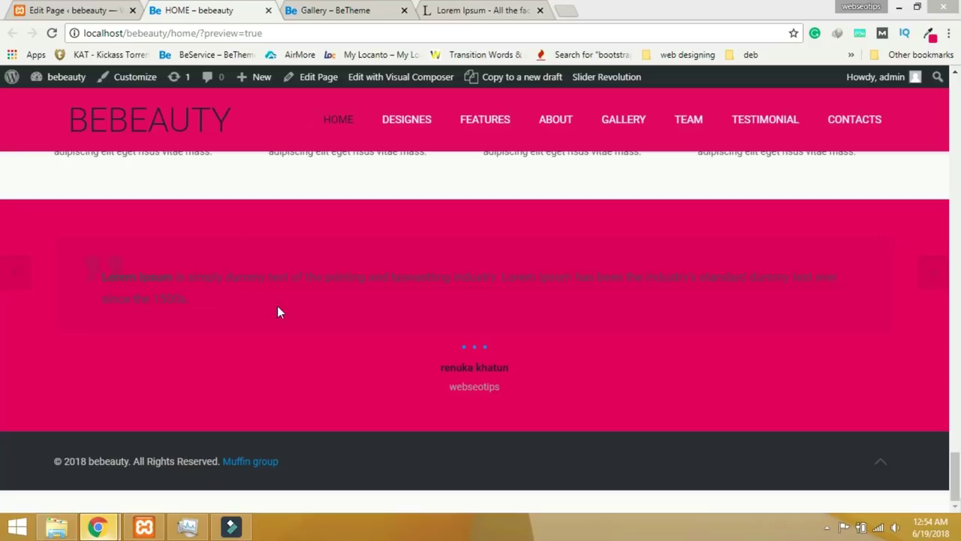
click(111, 528)
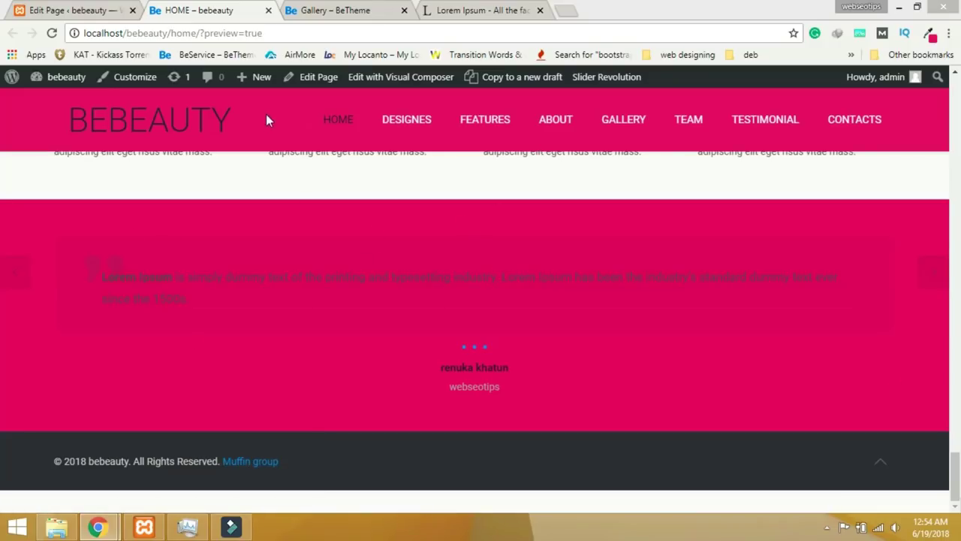
click(67, 11)
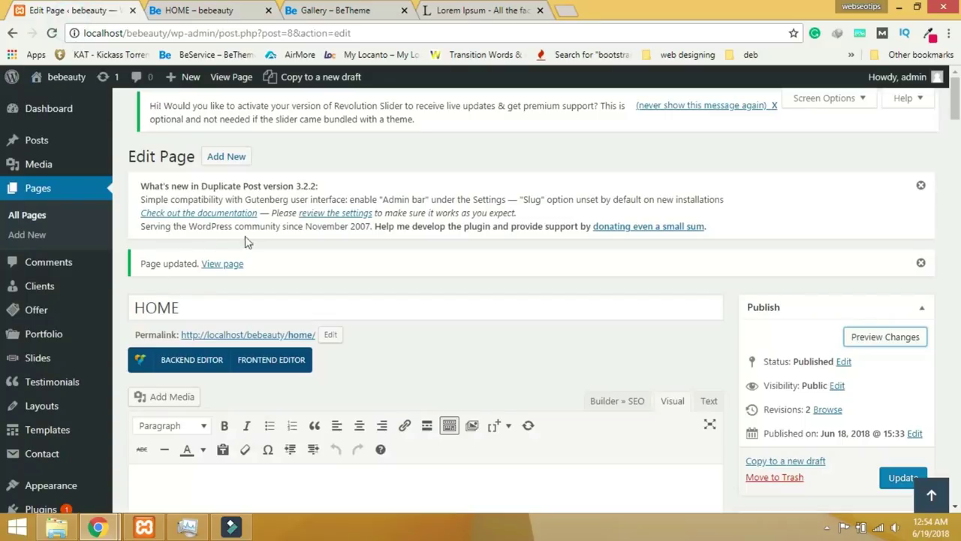
Go to BeTheme Options and its Custom CSS & JS panel.
scroll(60, 361, down, 4)
mouse_move(63, 292)
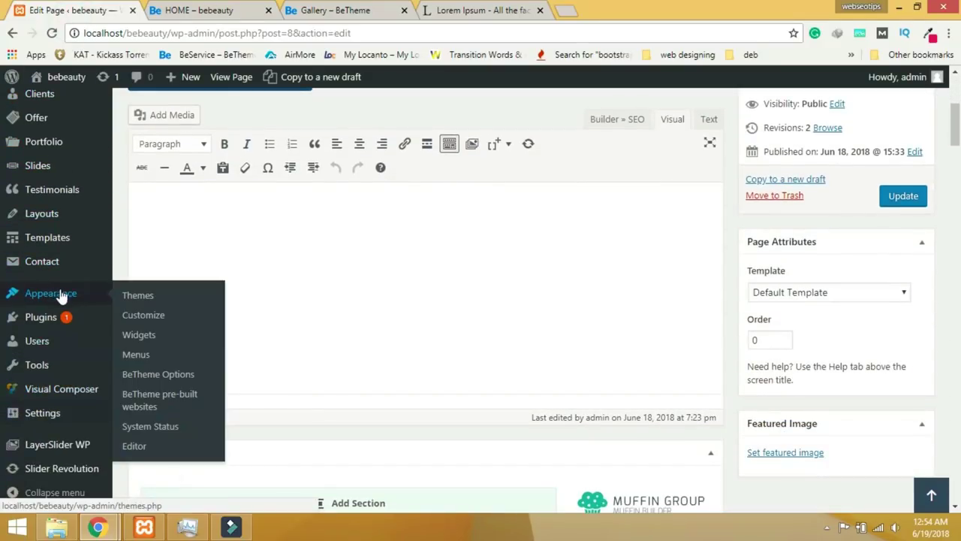
click(189, 375)
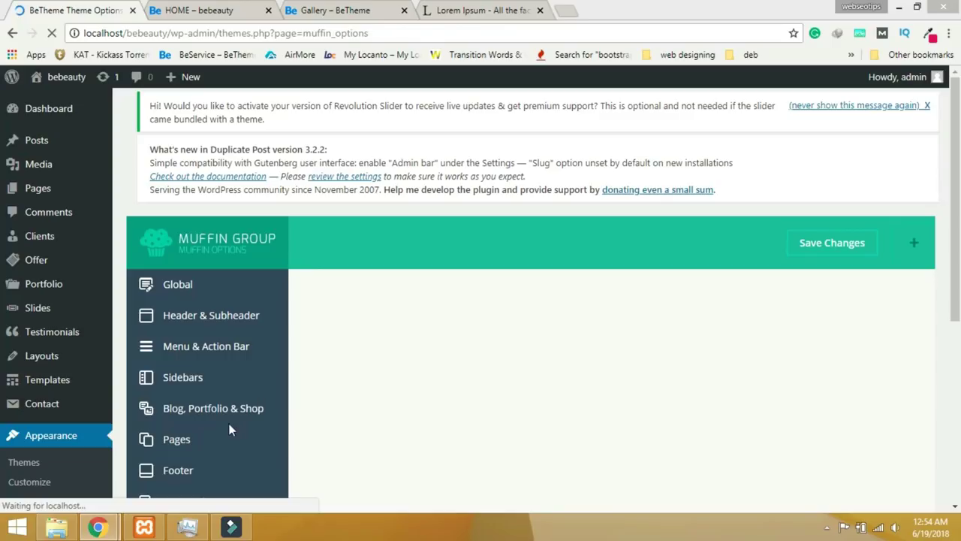
scroll(947, 255, down, 10)
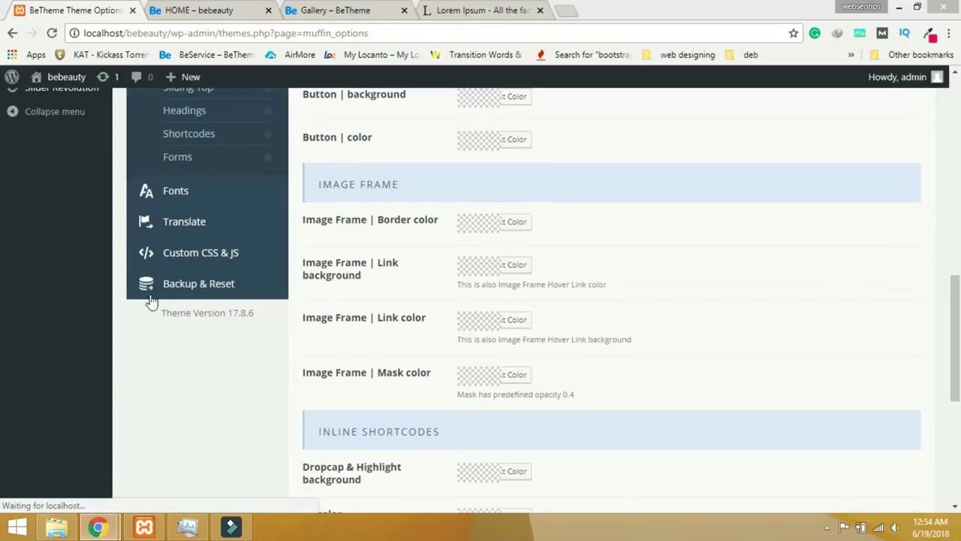
click(205, 262)
Paste a blockquote rule (color #ffffff, text-align: center) into Custom CSS and save.
scroll(451, 397, up, 5)
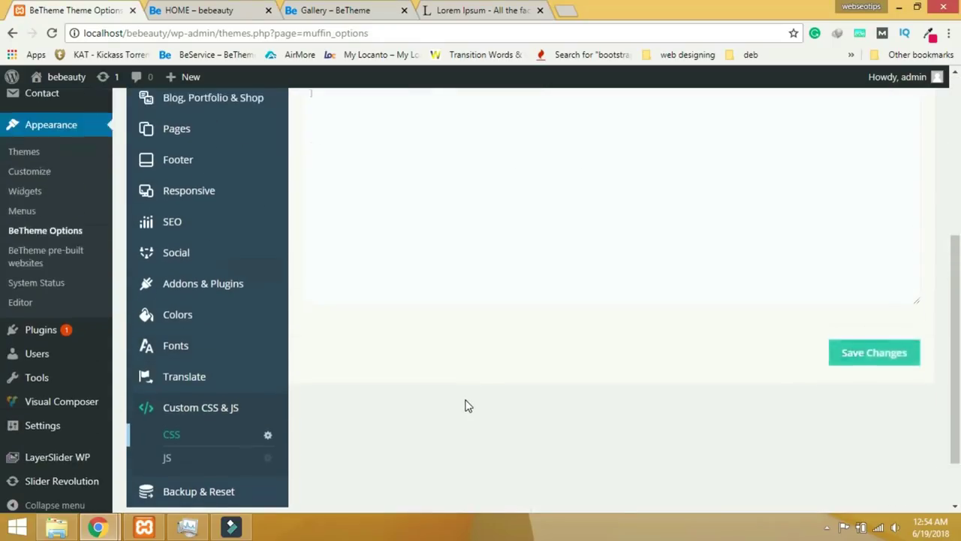
scroll(468, 400, up, 1)
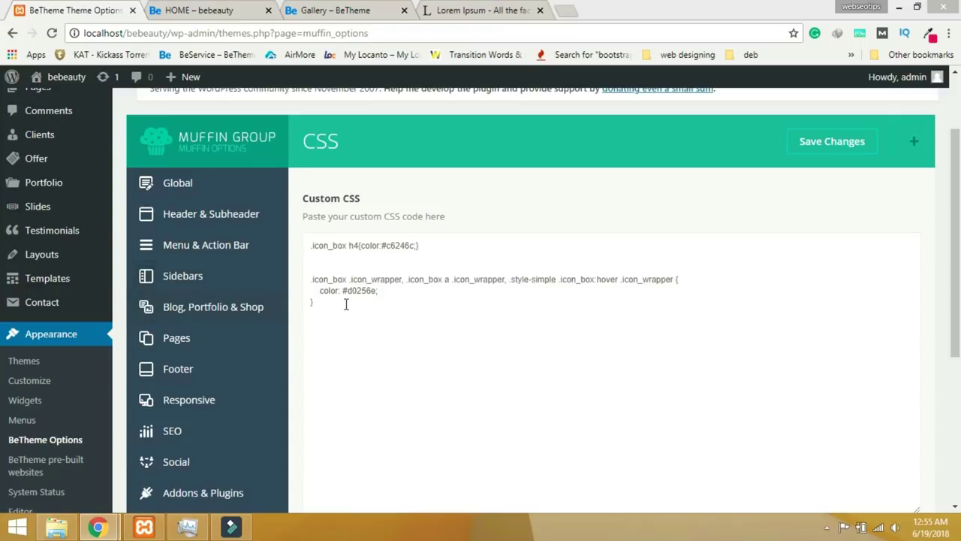
key(ctrl+s)
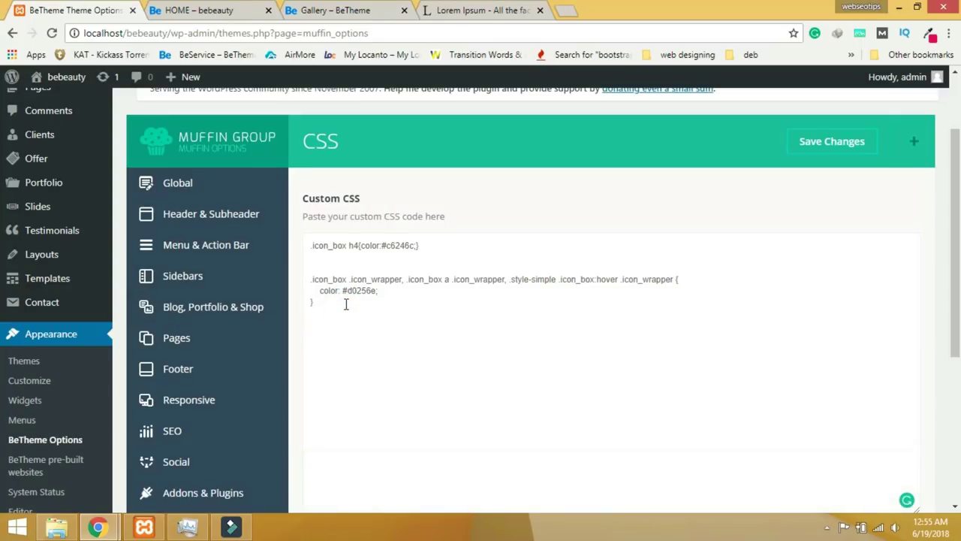
text(blockquote, blockquote a, blockquote a:hover {     color: #ffffff;     text-align: center; })
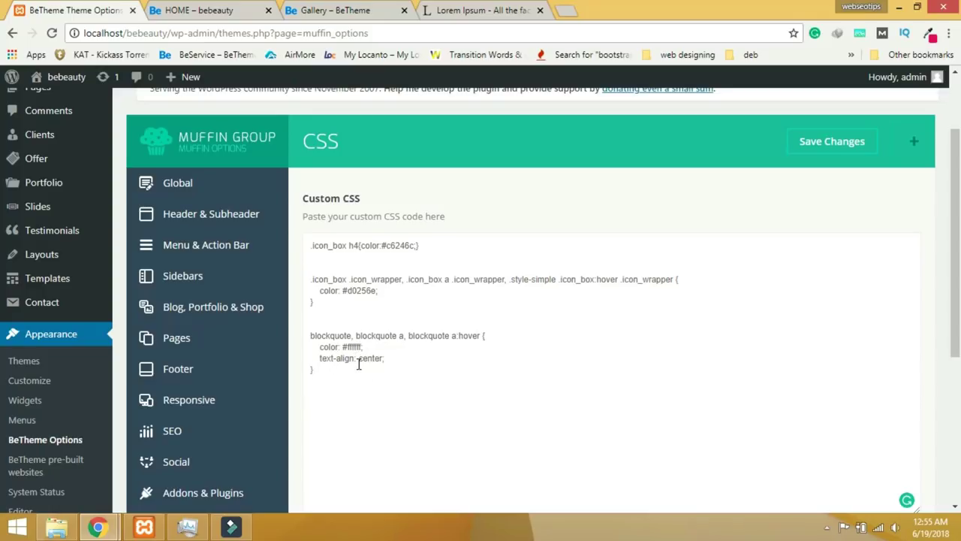
click(826, 142)
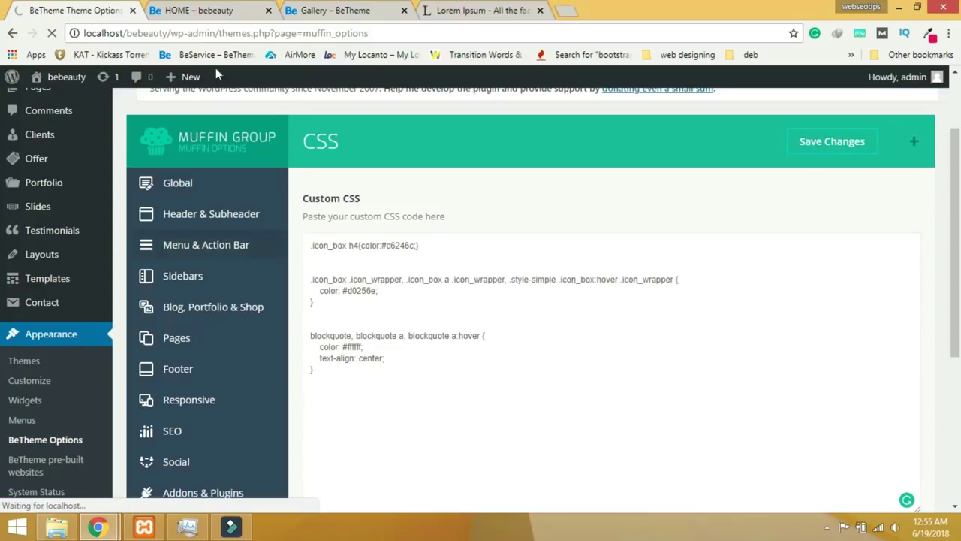
click(206, 9)
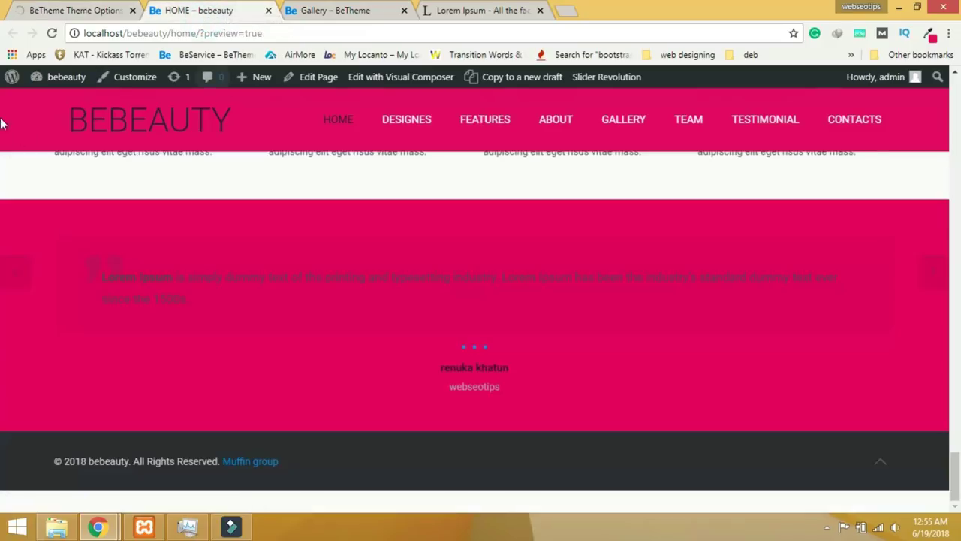
Reload the homepage to confirm the white, centred testimonial quote, then return to theme options.
click(51, 35)
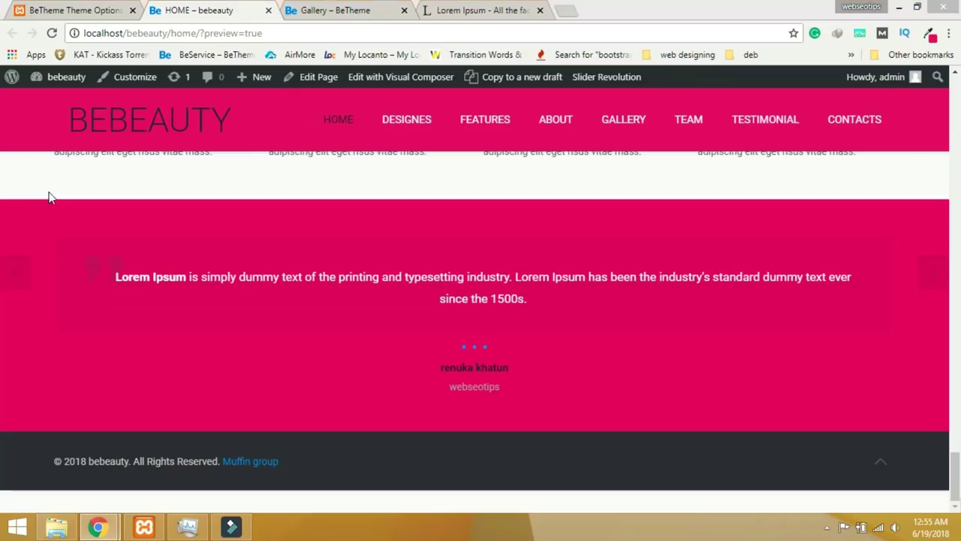
click(57, 11)
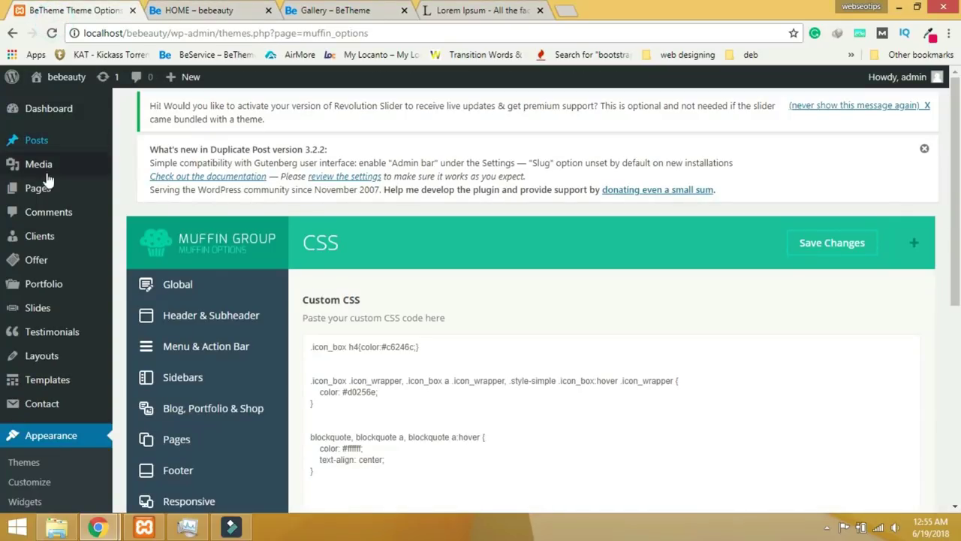
Open the HOME page for editing from the Pages list.
click(43, 196)
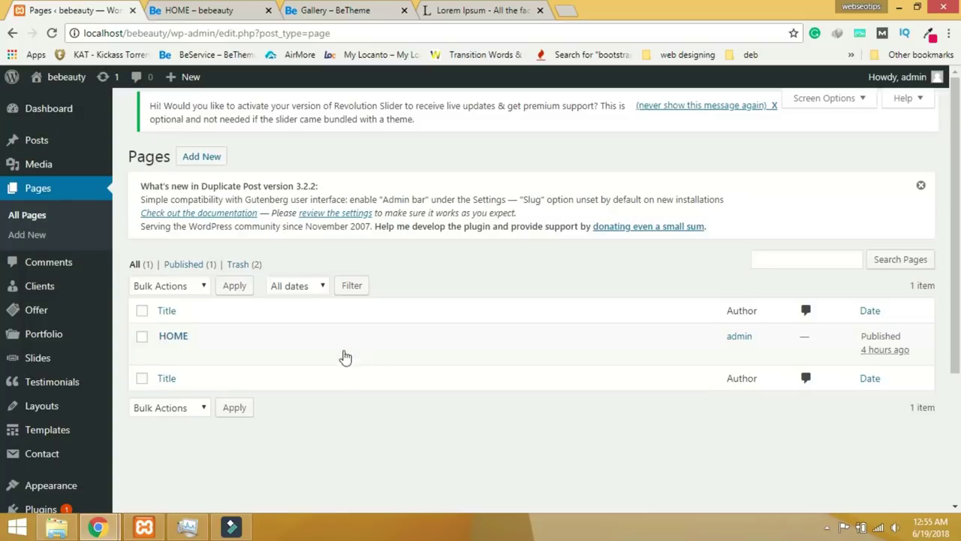
click(169, 336)
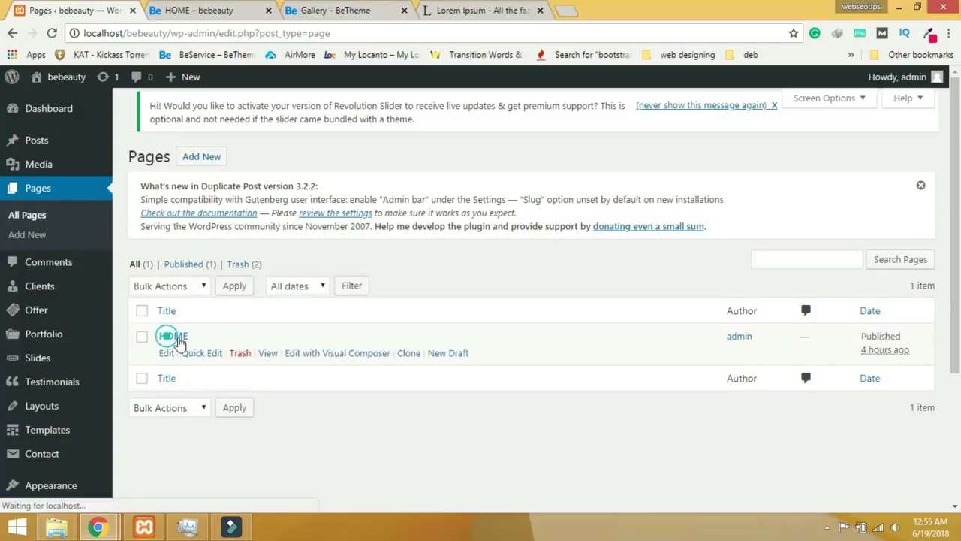
scroll(339, 387, down, 3)
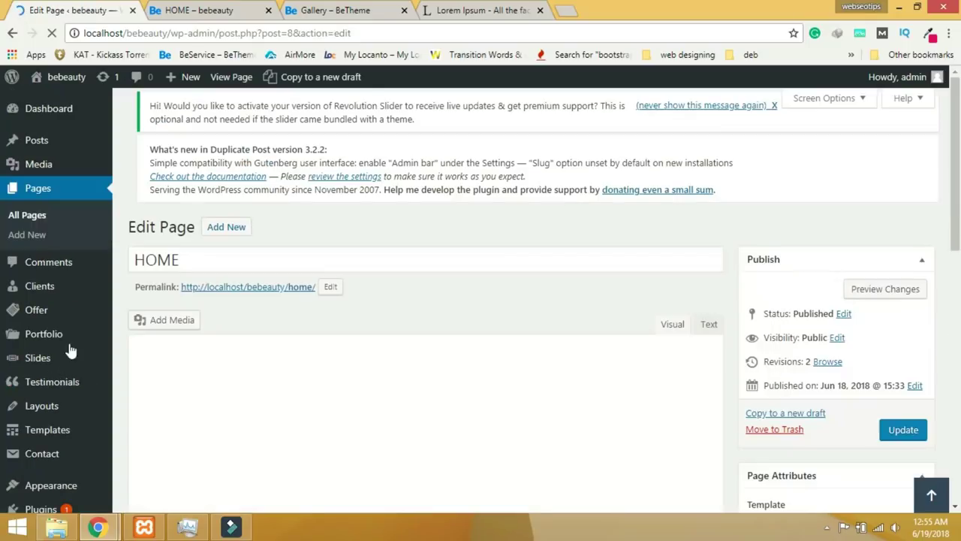
scroll(458, 340, down, 3)
Add a new empty Muffin Builder section below the Testimonials section.
click(370, 434)
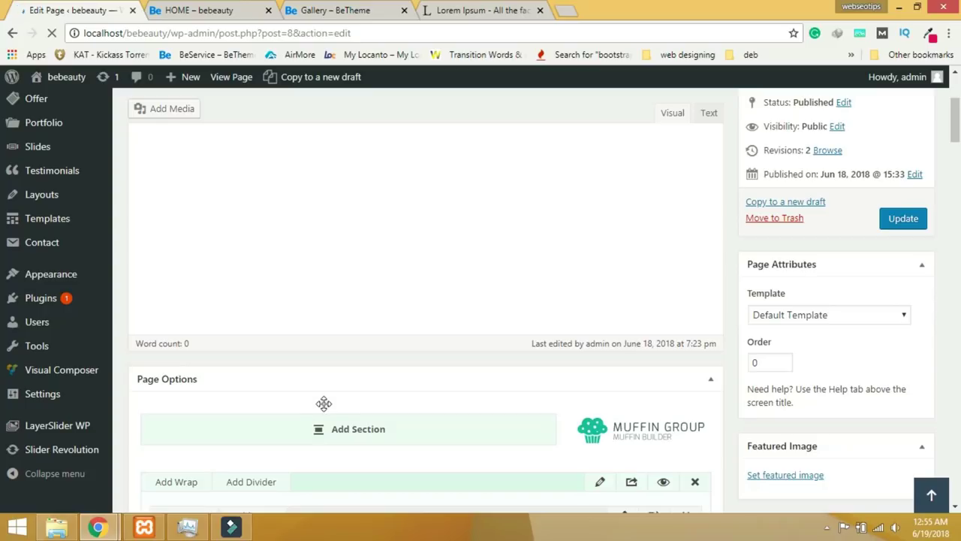
scroll(324, 403, up, 3)
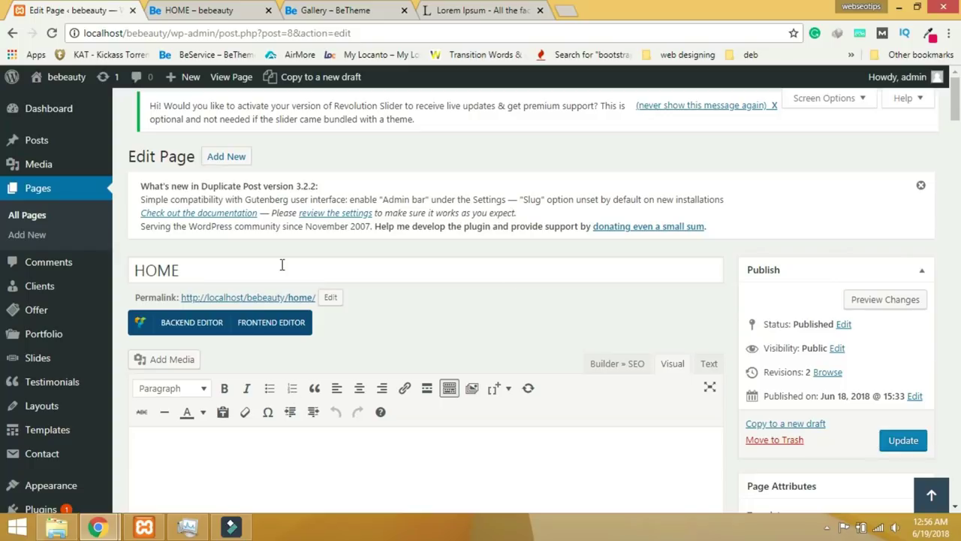
scroll(448, 350, down, 4)
click(353, 460)
scroll(401, 405, down, 2)
scroll(399, 399, down, 10)
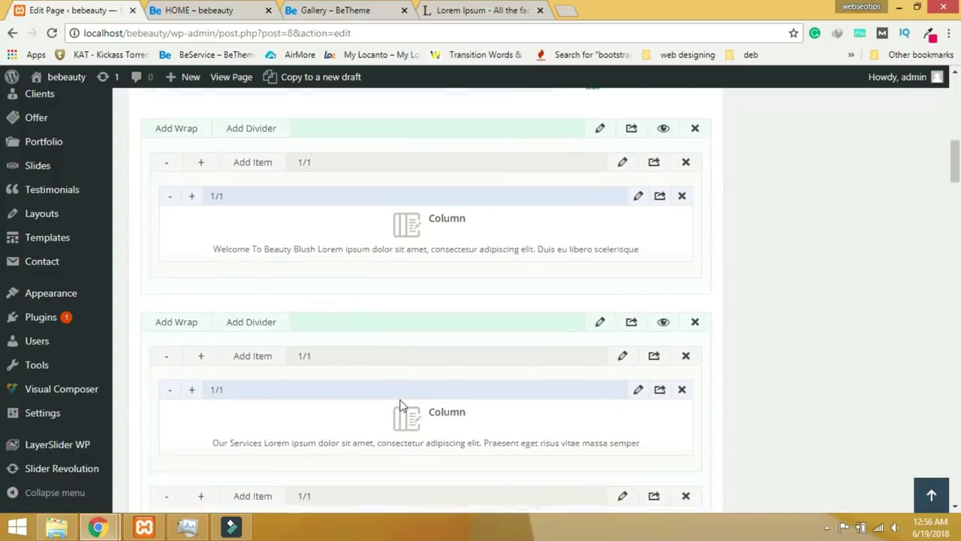
scroll(399, 399, down, 5)
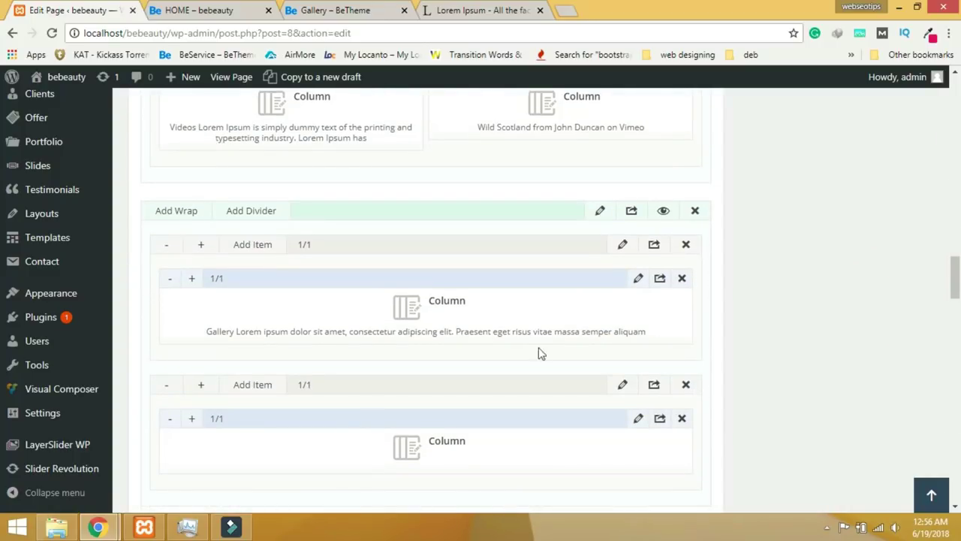
scroll(320, 316, down, 8)
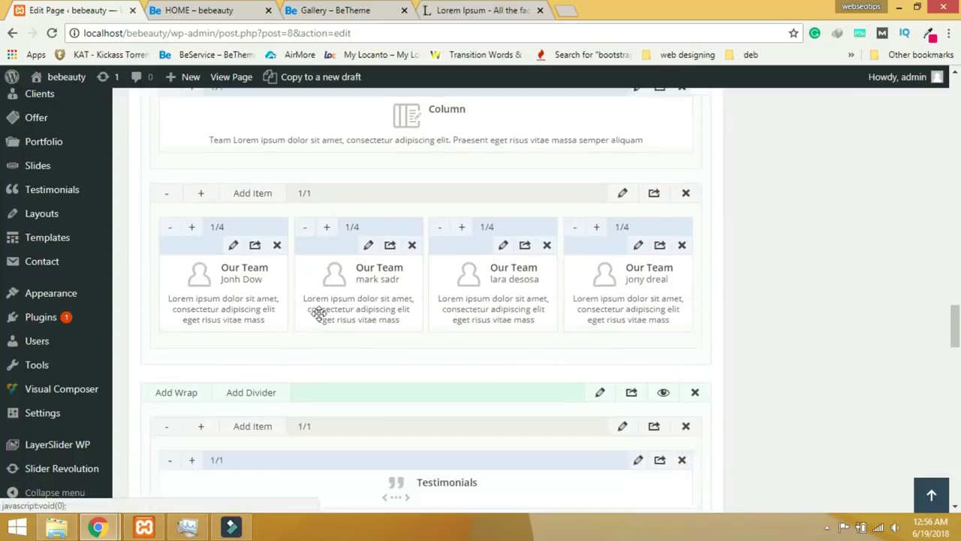
scroll(319, 314, down, 5)
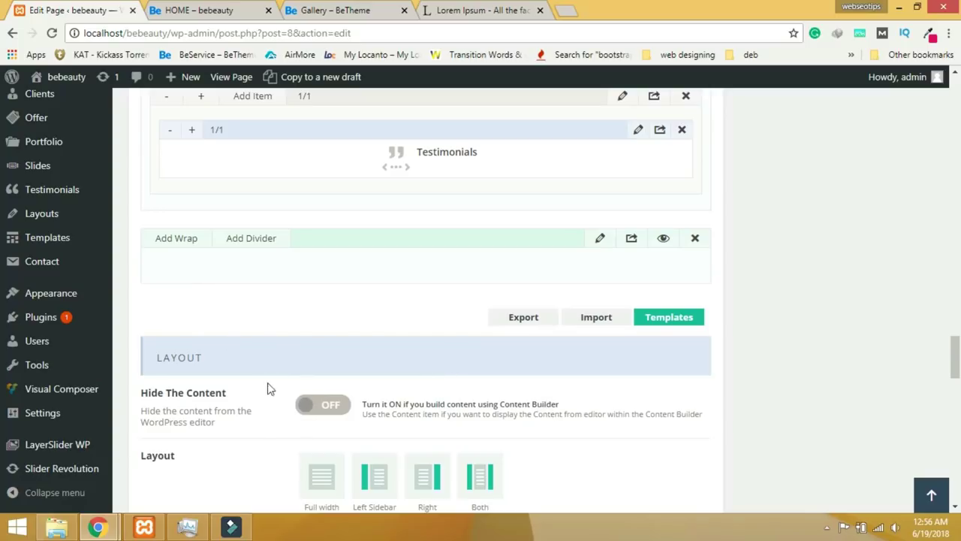
Add a wrap holding a Typography Column item to the new section.
click(188, 240)
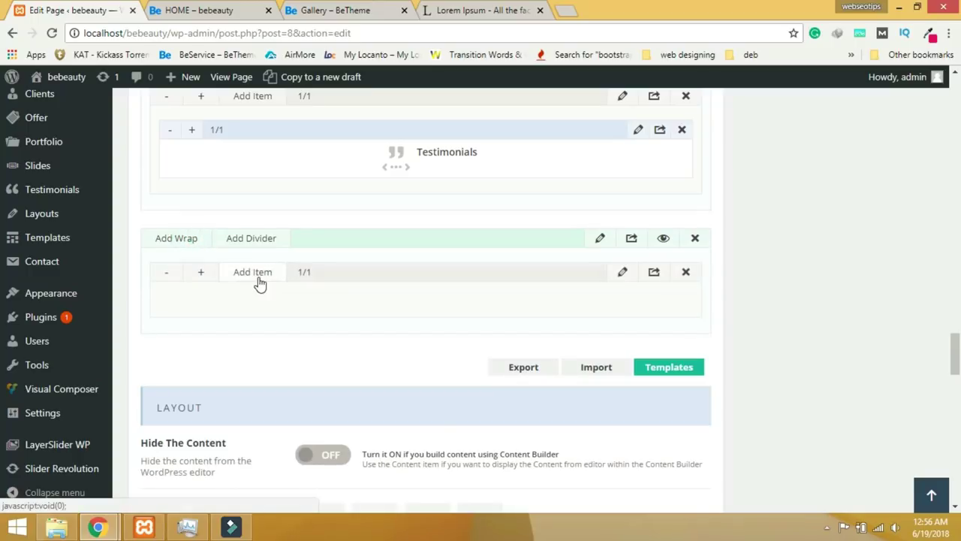
click(254, 273)
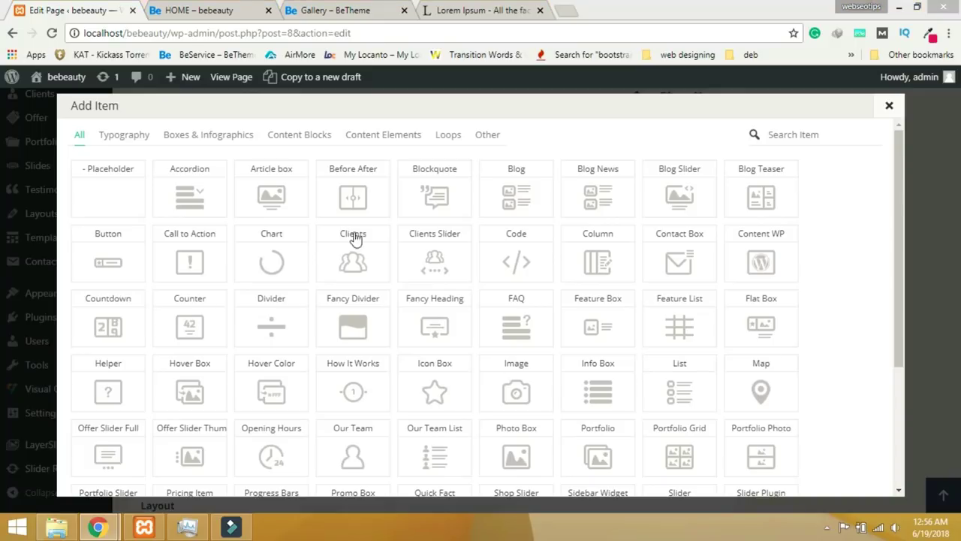
click(134, 136)
click(271, 189)
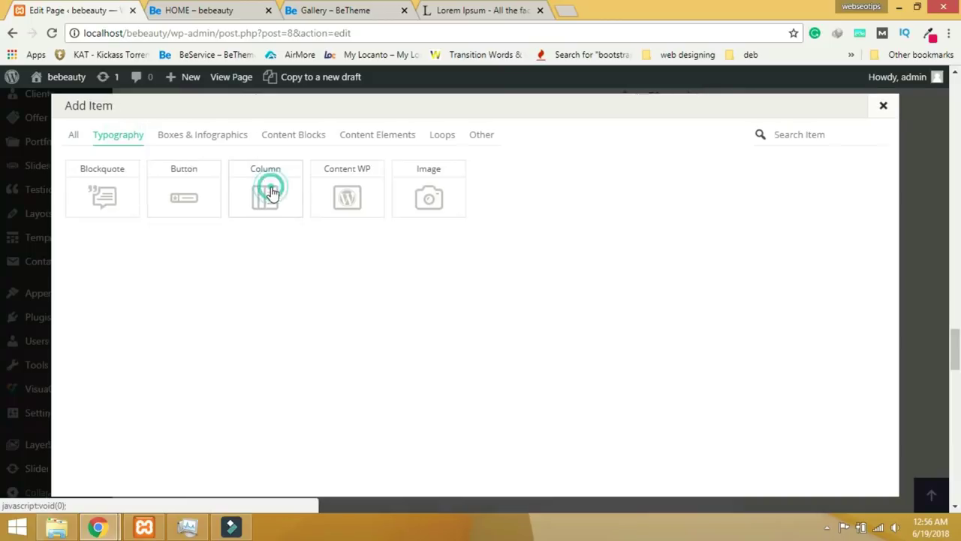
Widen the Column to 1/1 full width and open its settings.
click(191, 307)
click(191, 308)
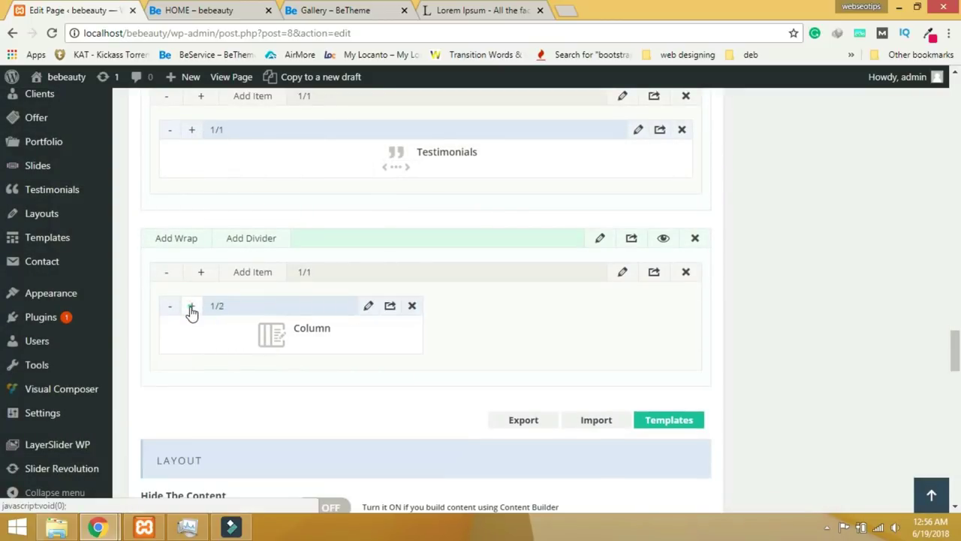
click(192, 307)
click(191, 307)
click(191, 307)
click(192, 307)
click(191, 308)
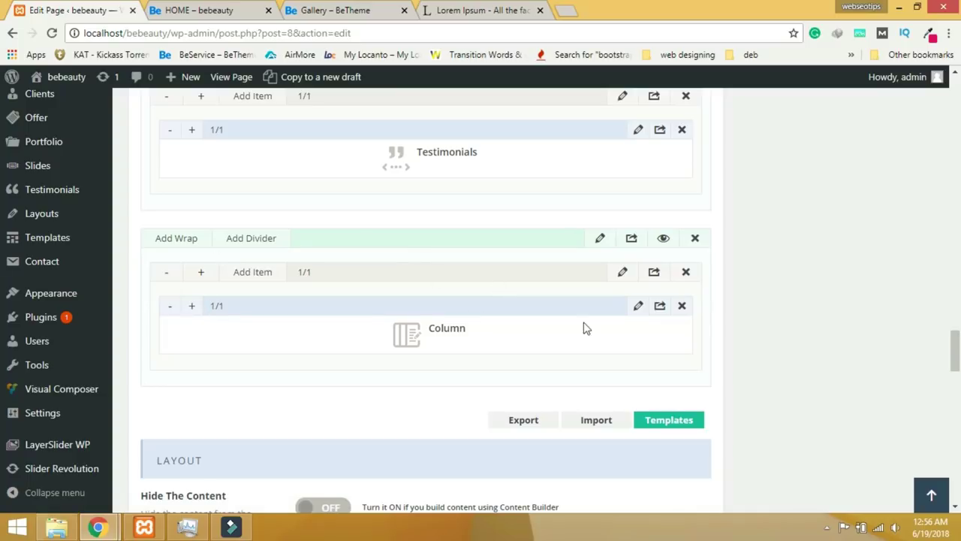
click(638, 306)
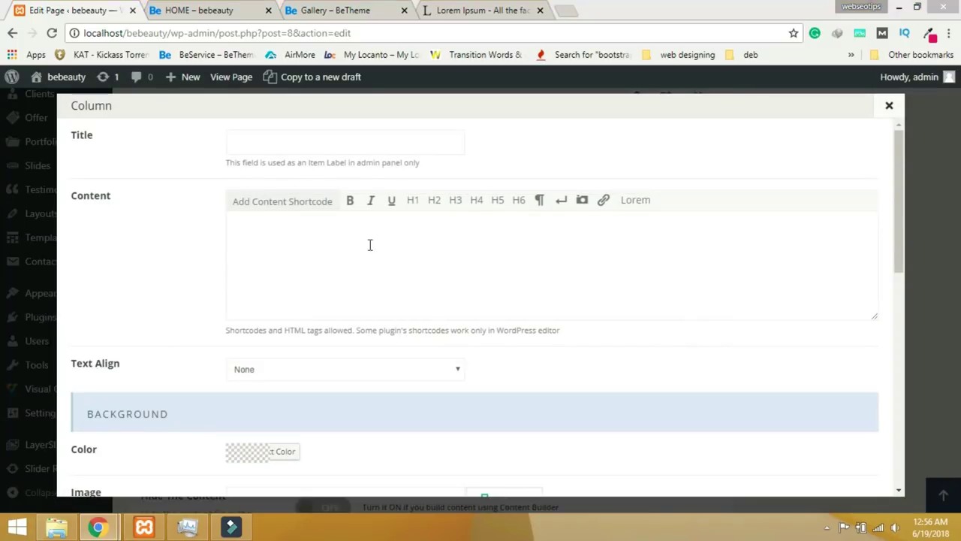
Paste the 'Mail Us' h1 and 18px lorem ipsum HTML, add a <br />, close </p>, save.
click(288, 247)
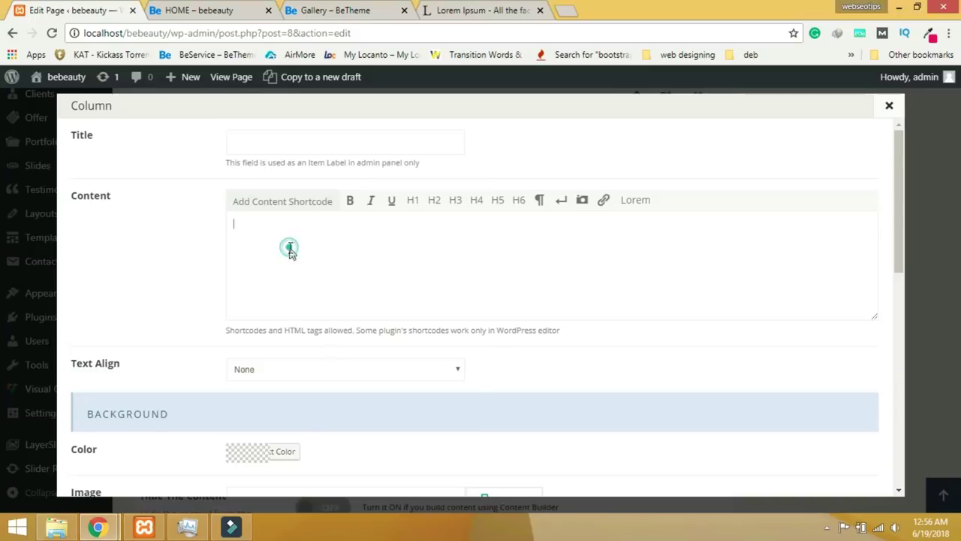
right_click(287, 242)
click(337, 328)
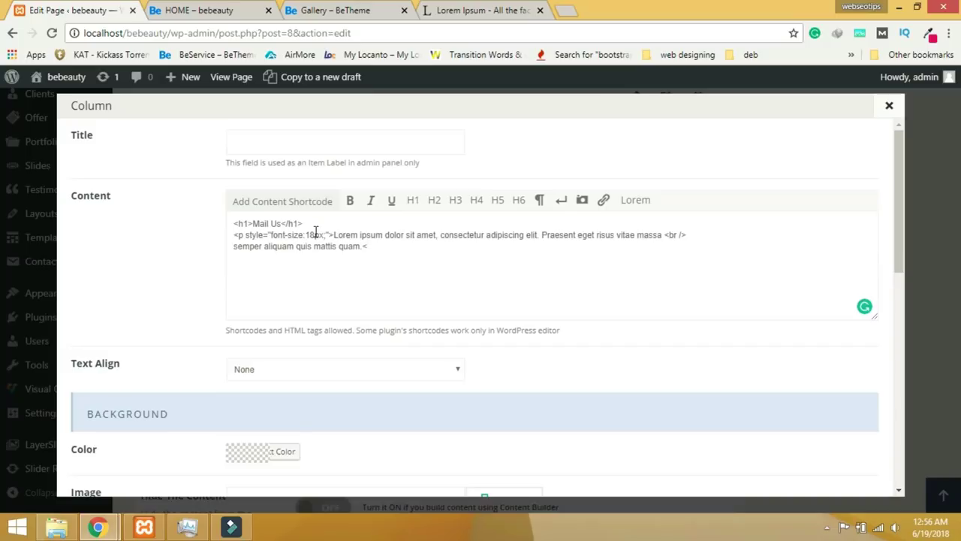
click(561, 200)
text(>)
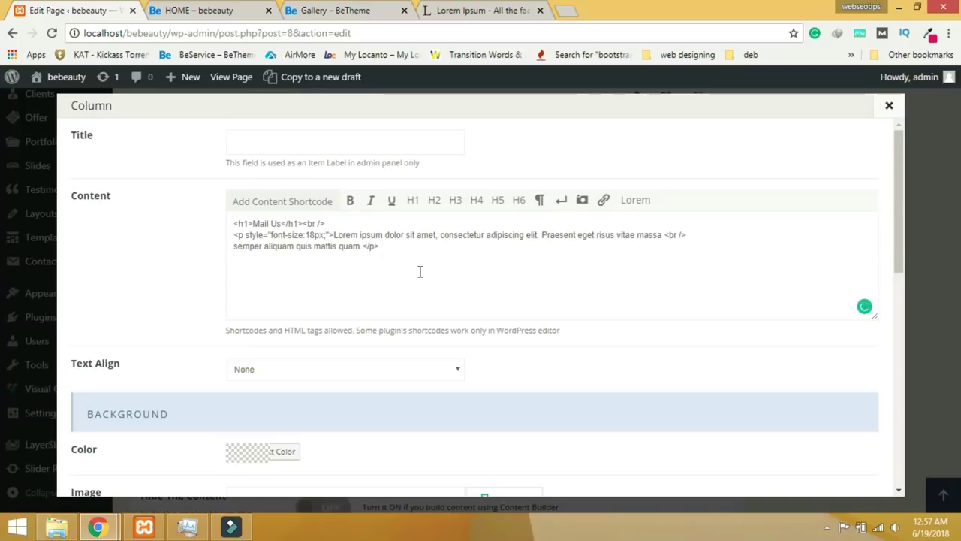
scroll(419, 271, down, 10)
click(800, 471)
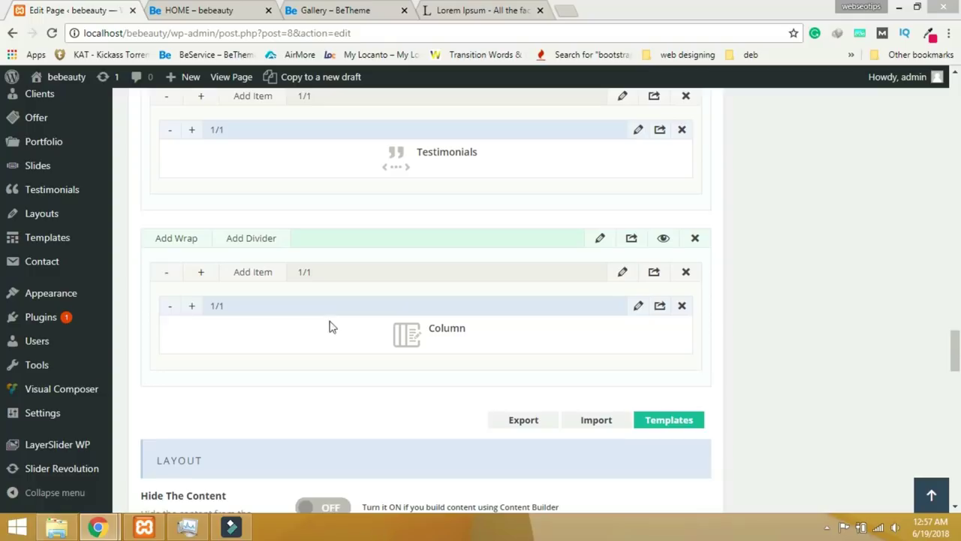
Add a 1/5 placeholder below the Mail Us column and clone it.
click(252, 273)
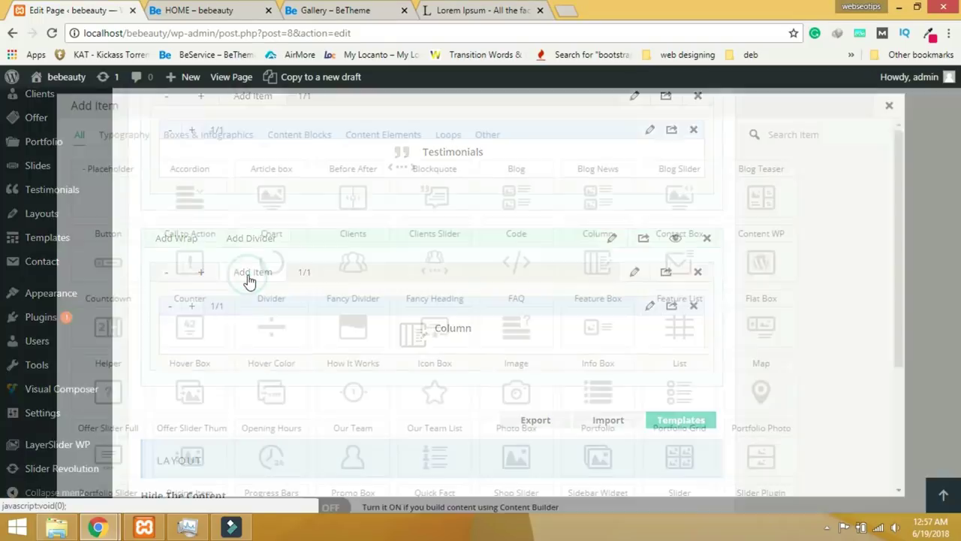
click(120, 198)
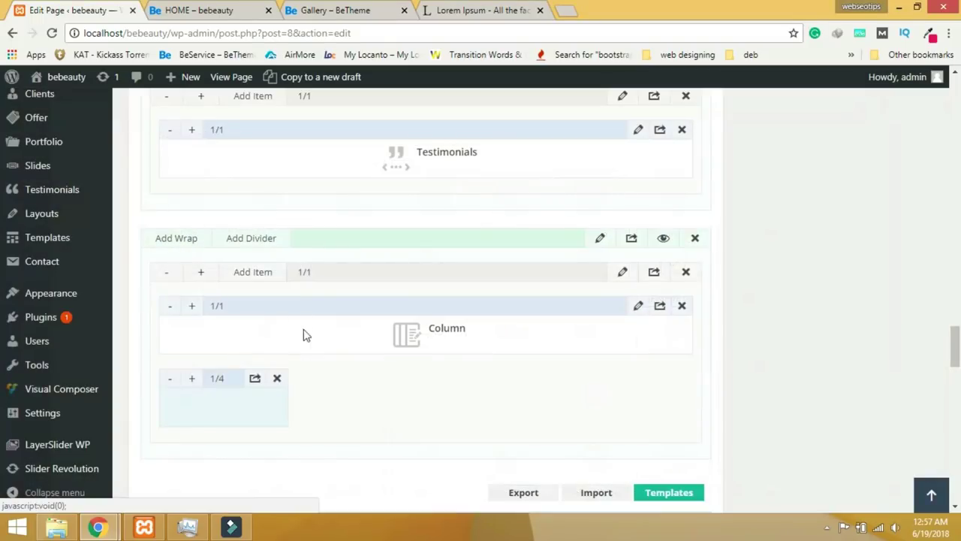
click(170, 380)
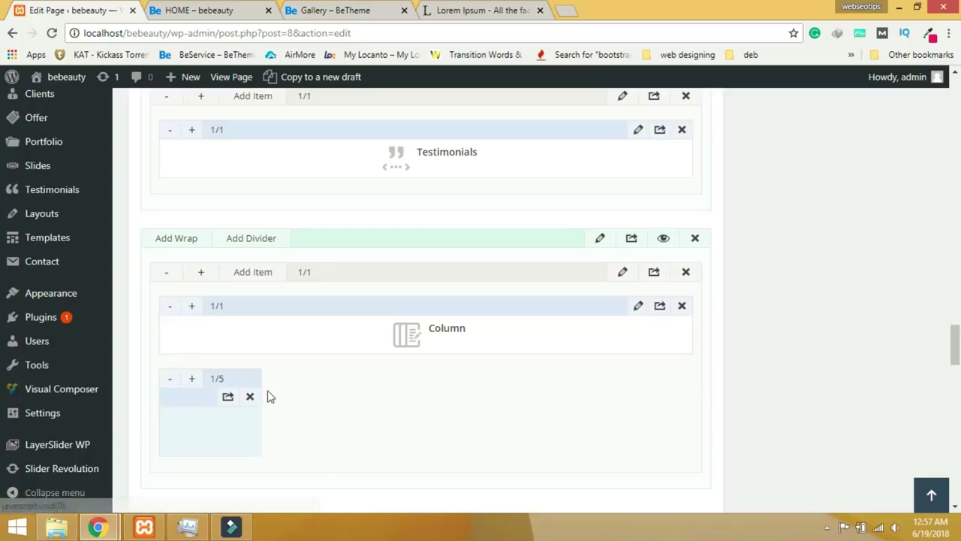
click(228, 398)
Add a divider row to the section, then begin deleting it.
click(240, 239)
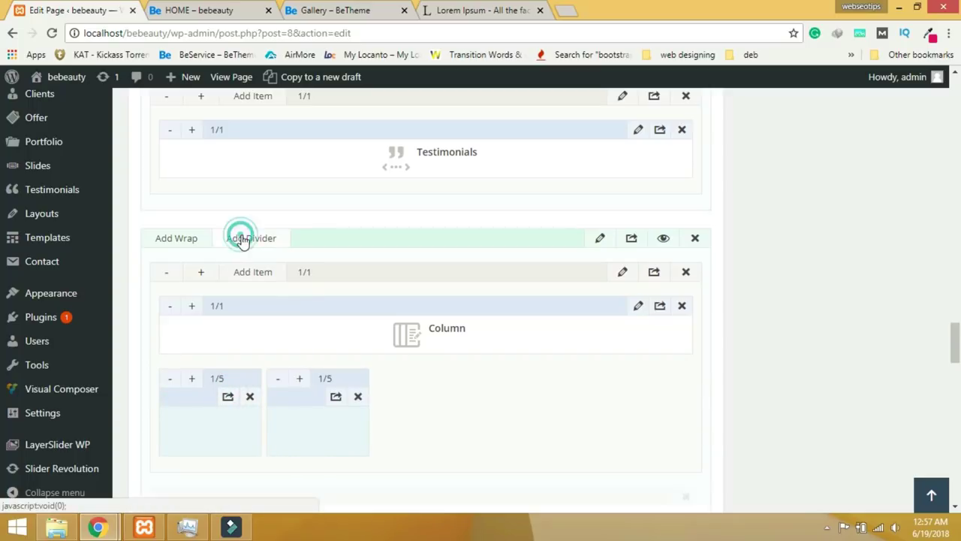
scroll(450, 380, down, 1)
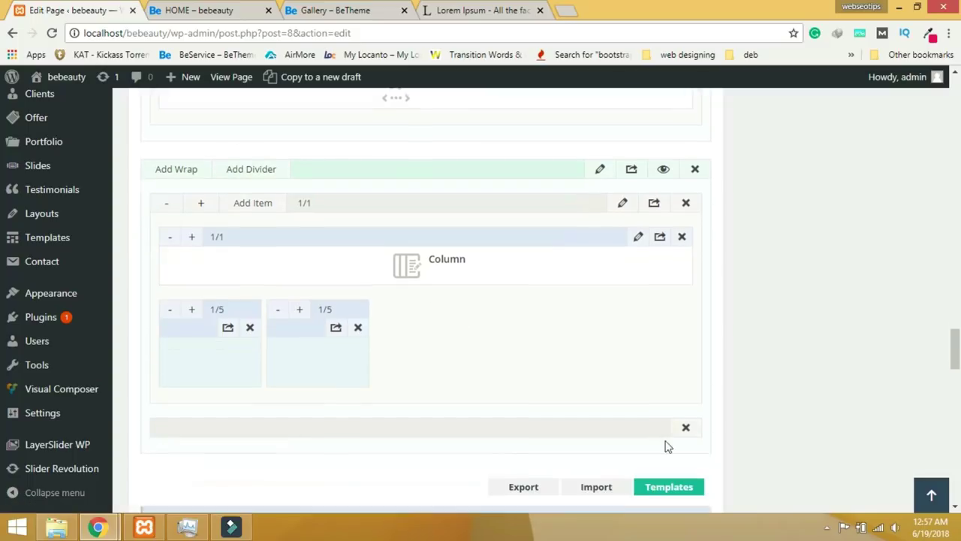
click(686, 426)
Remove the divider and the three extra empty wrap rows from the section.
click(556, 126)
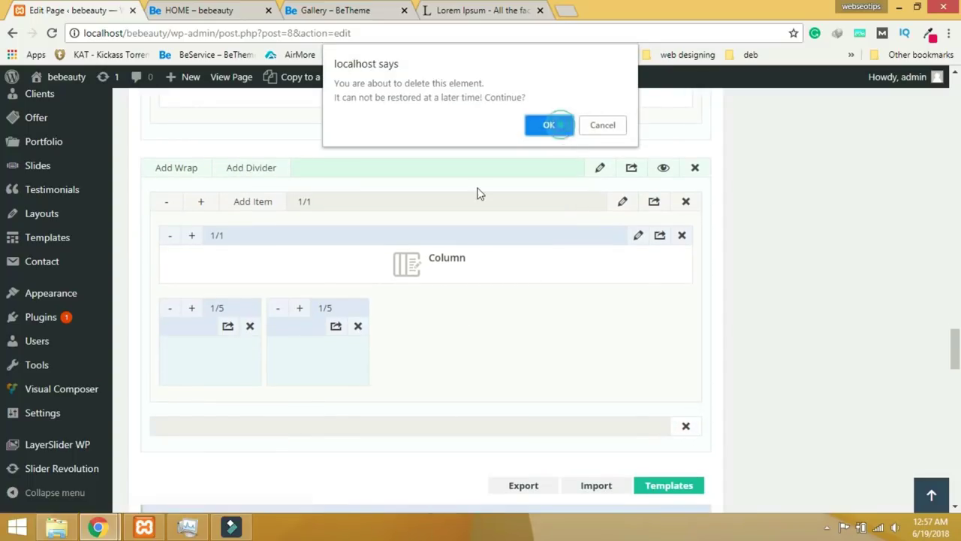
click(194, 168)
click(184, 169)
click(189, 170)
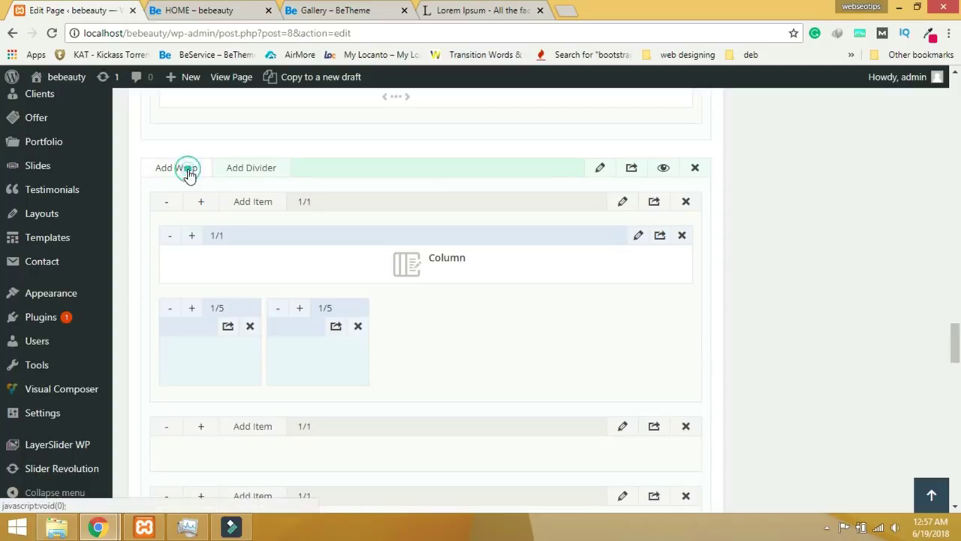
scroll(389, 328, up, 1)
scroll(390, 328, down, 3)
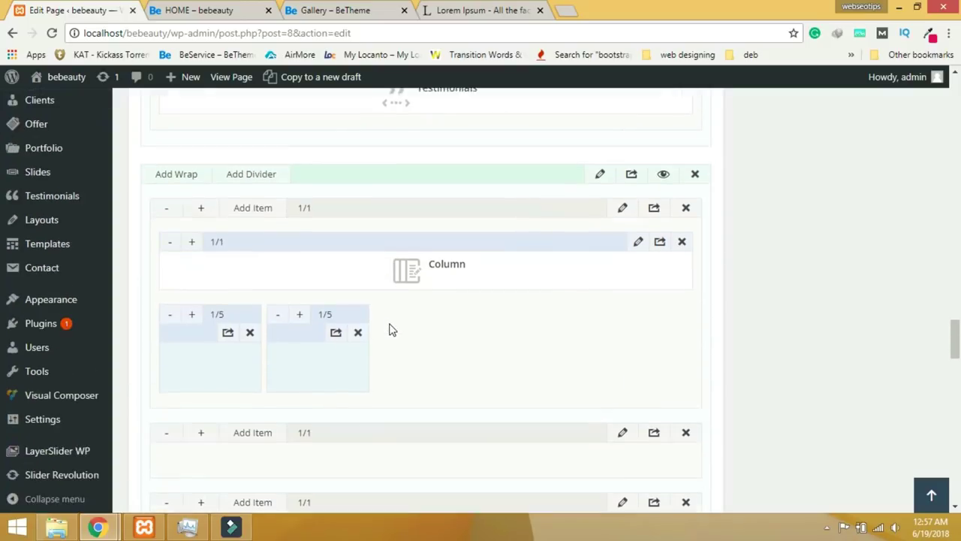
click(686, 287)
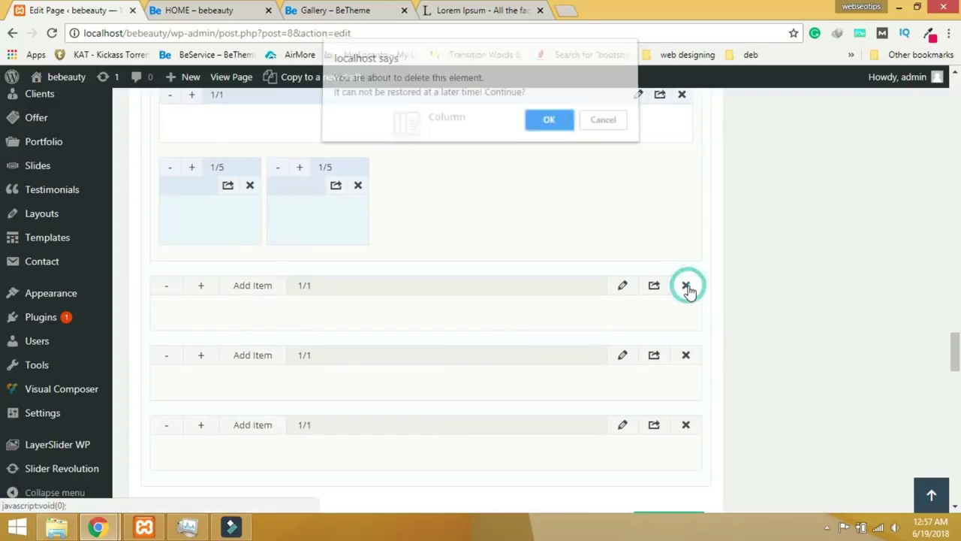
click(549, 126)
click(685, 283)
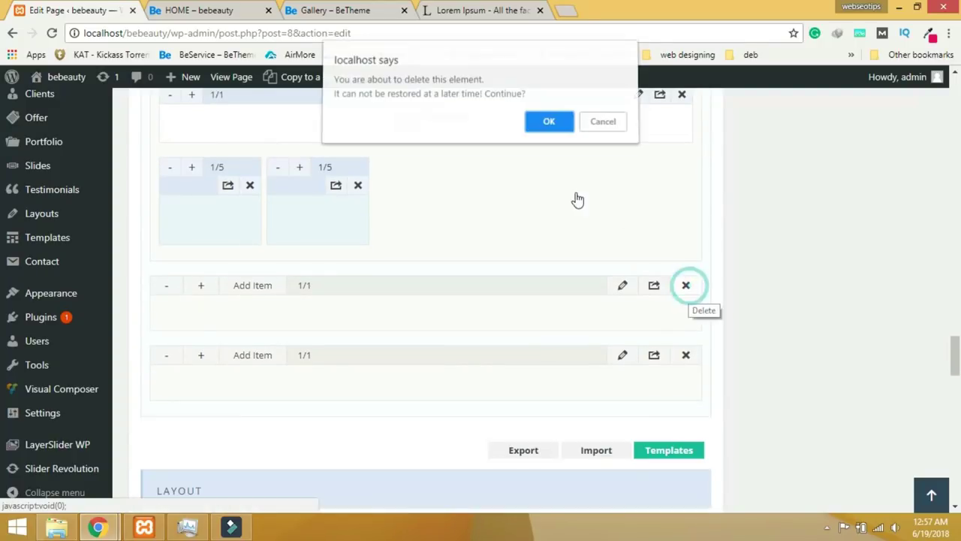
click(547, 124)
click(681, 285)
click(548, 124)
scroll(524, 243, up, 2)
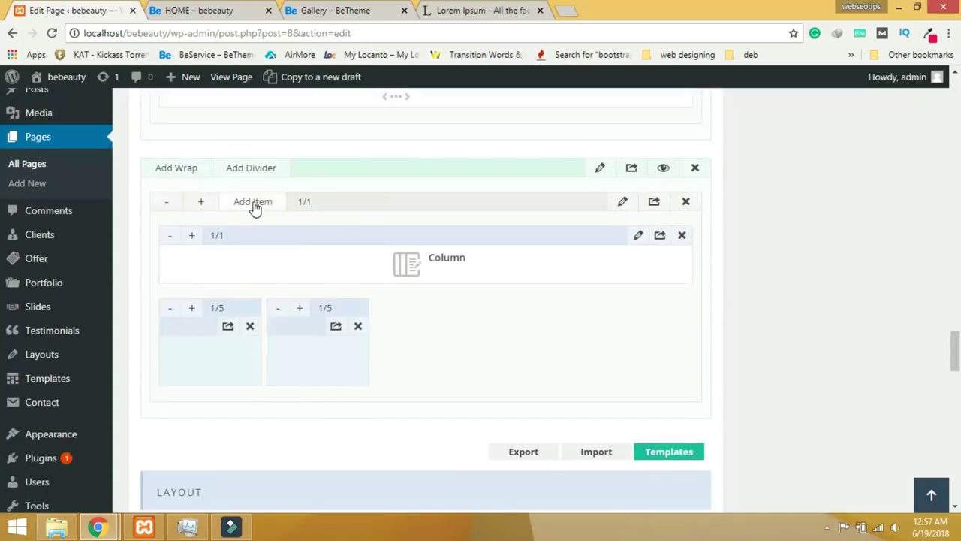
Insert a Column between the two 1/5 placeholders and widen it to 3/5.
click(253, 202)
click(123, 134)
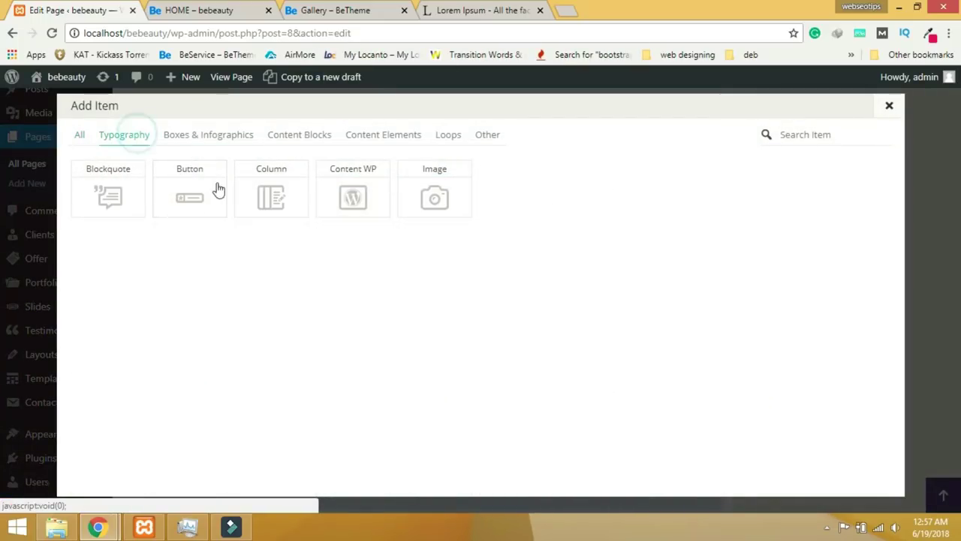
click(285, 194)
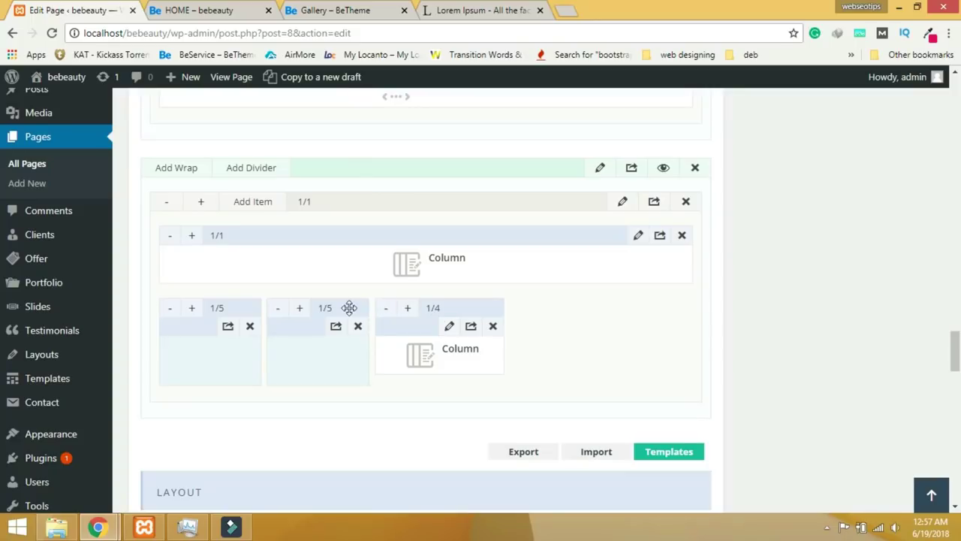
drag(354, 309, 488, 317)
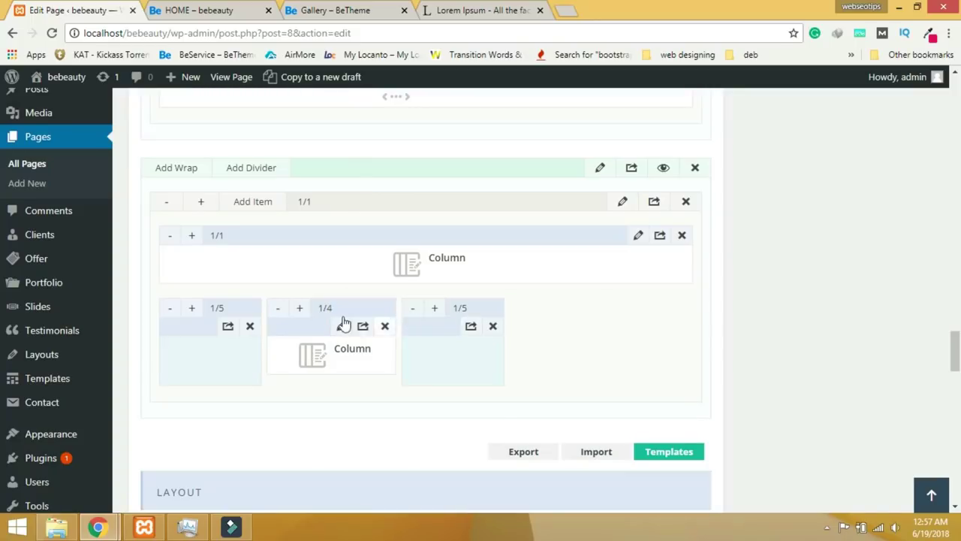
click(300, 310)
click(299, 310)
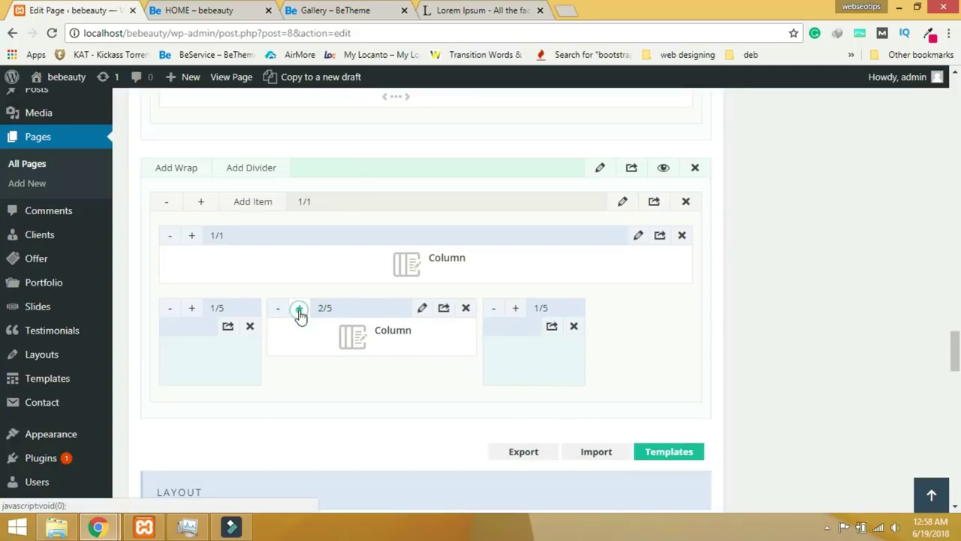
click(299, 310)
click(300, 310)
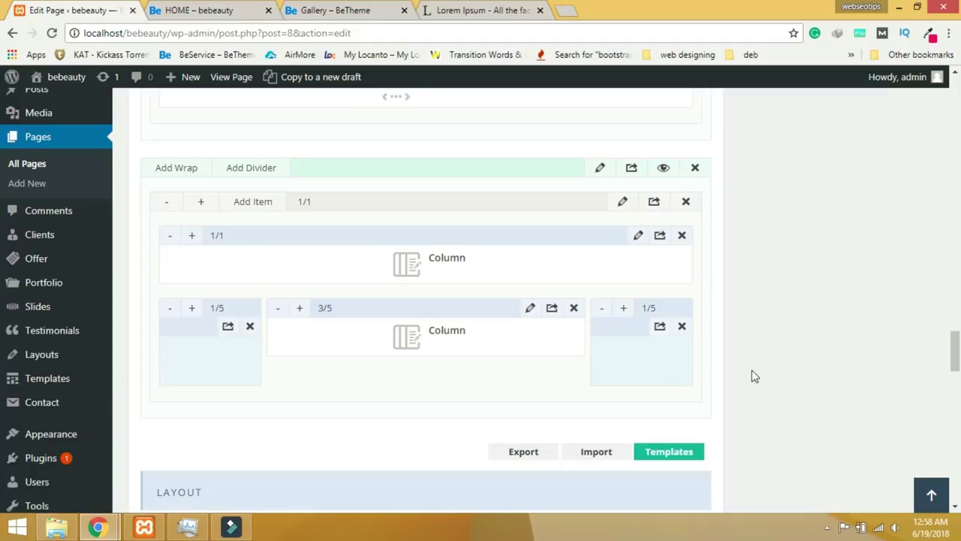
Update the HOME page to save the new layout.
scroll(753, 371, up, 3)
scroll(755, 375, up, 10)
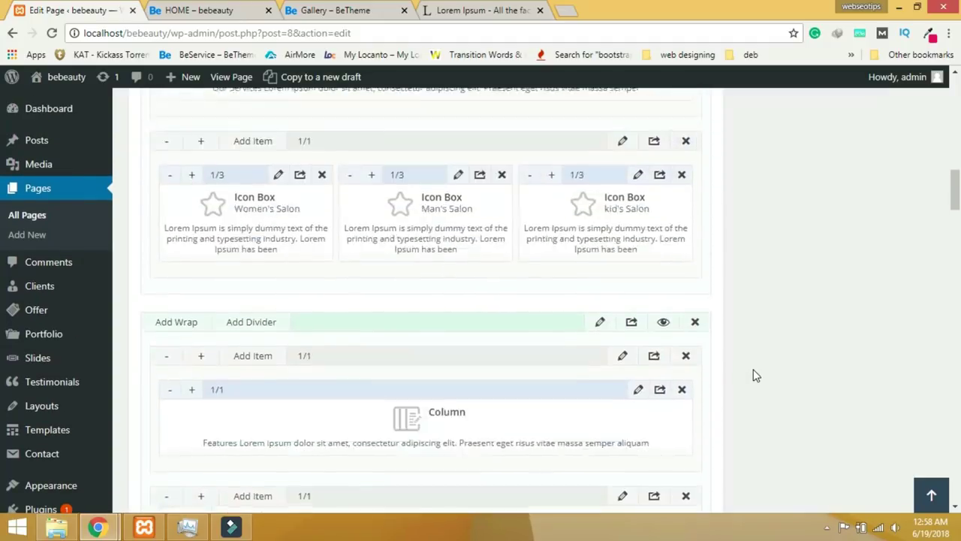
scroll(757, 374, up, 15)
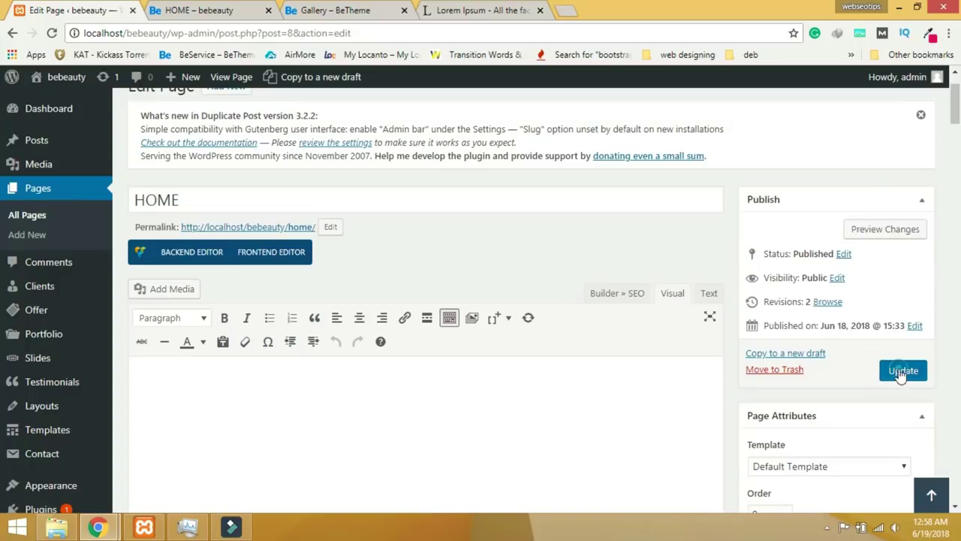
click(901, 369)
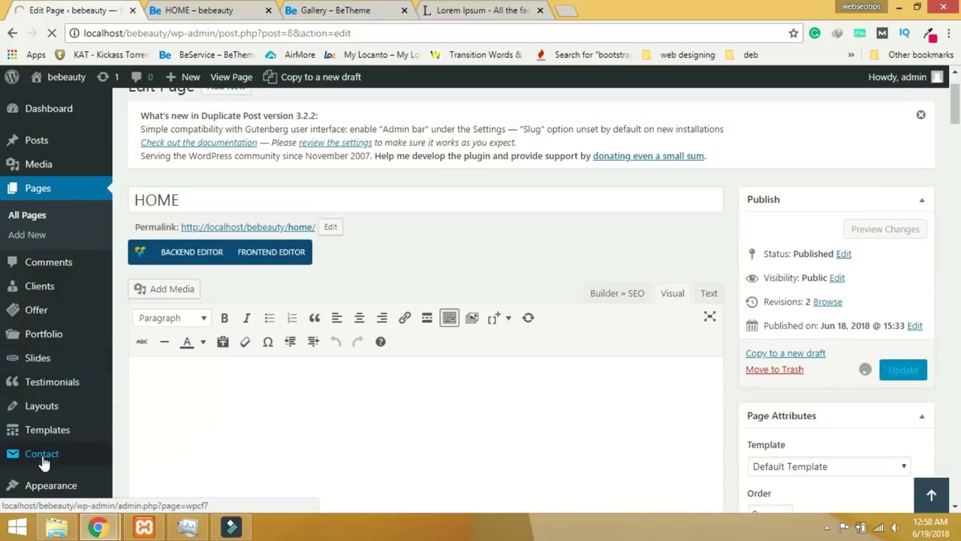
Copy the Contact form 1 shortcode from the contact forms list.
mouse_move(43, 461)
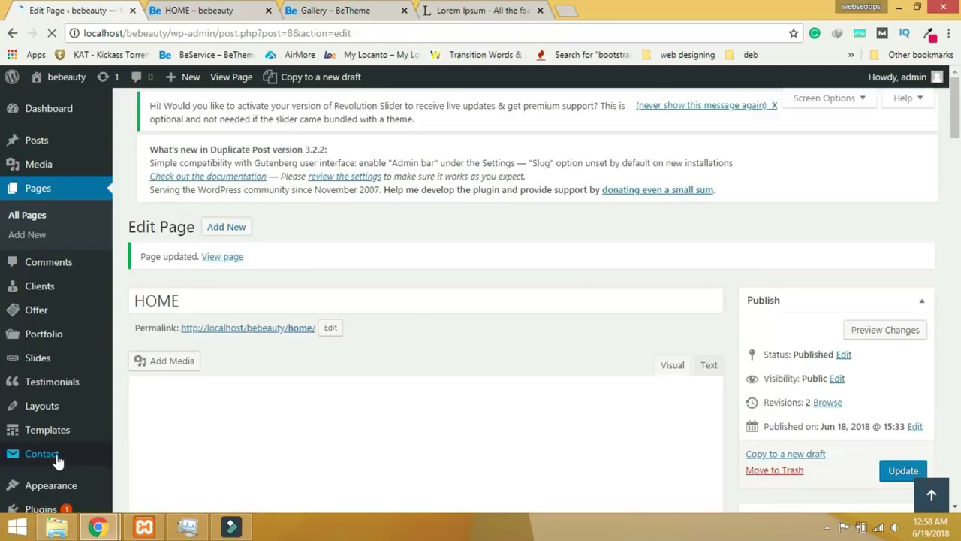
click(52, 458)
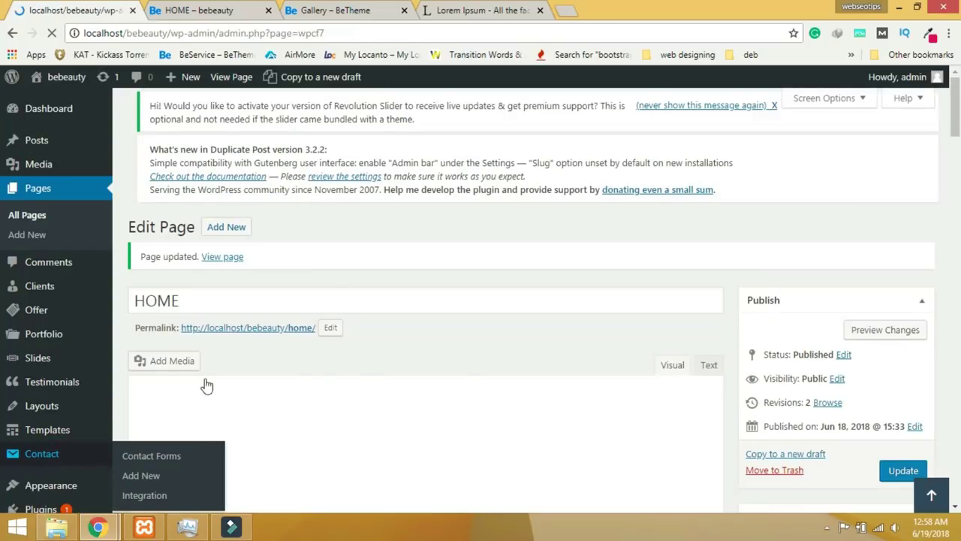
scroll(233, 386, down, 3)
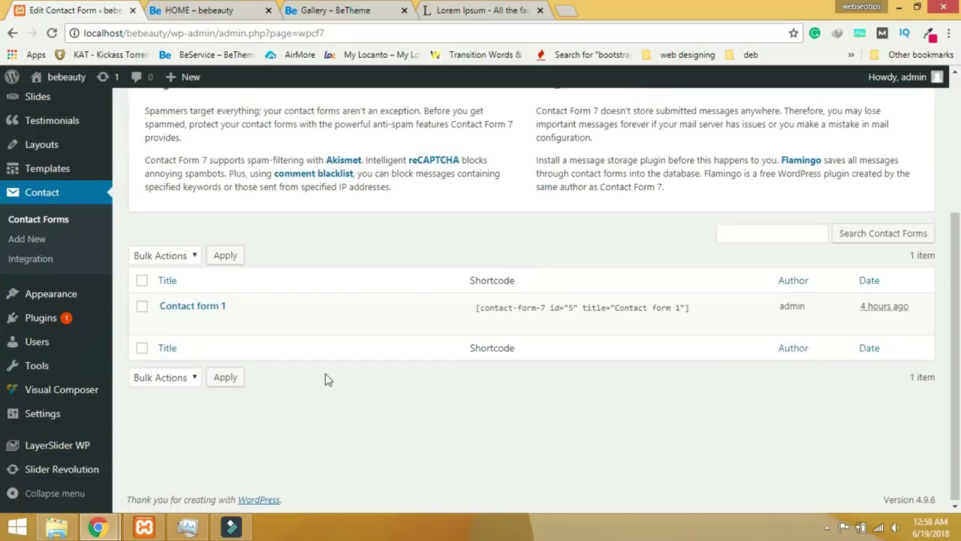
click(476, 314)
right_click(623, 310)
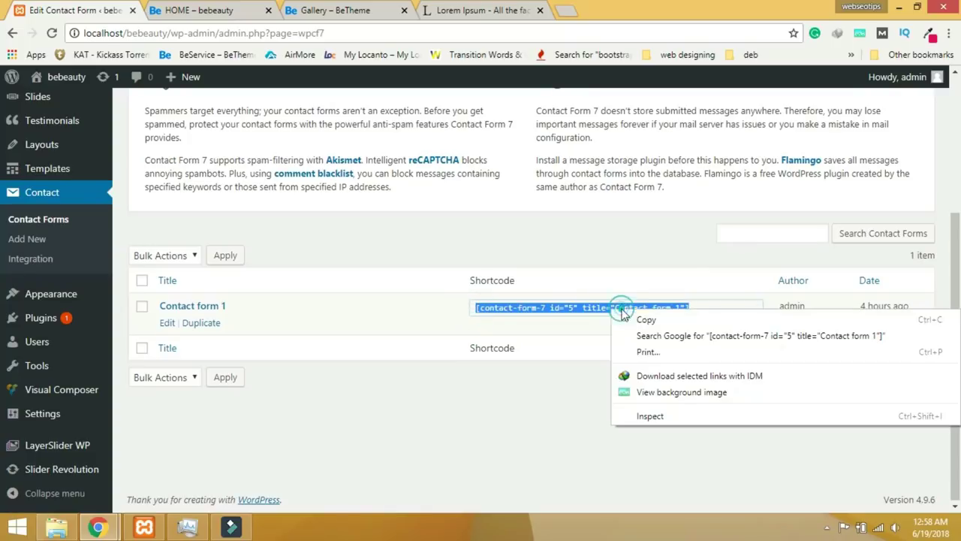
click(629, 318)
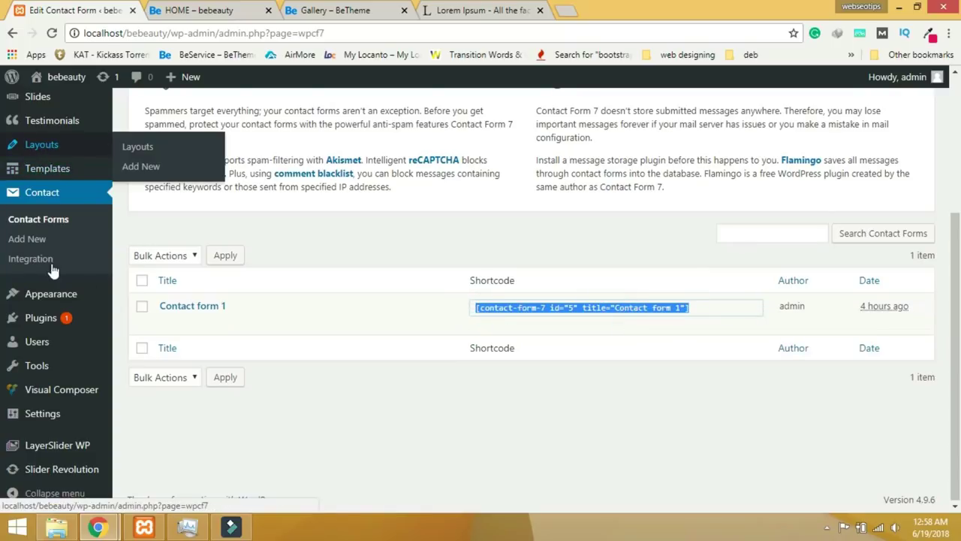
Open the HOME page for editing from the Pages list.
scroll(47, 261, up, 3)
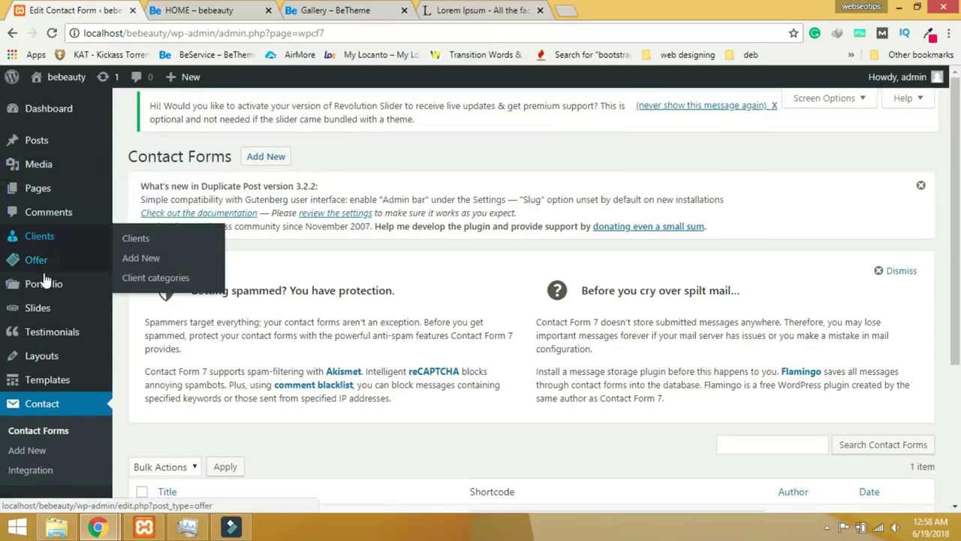
click(39, 194)
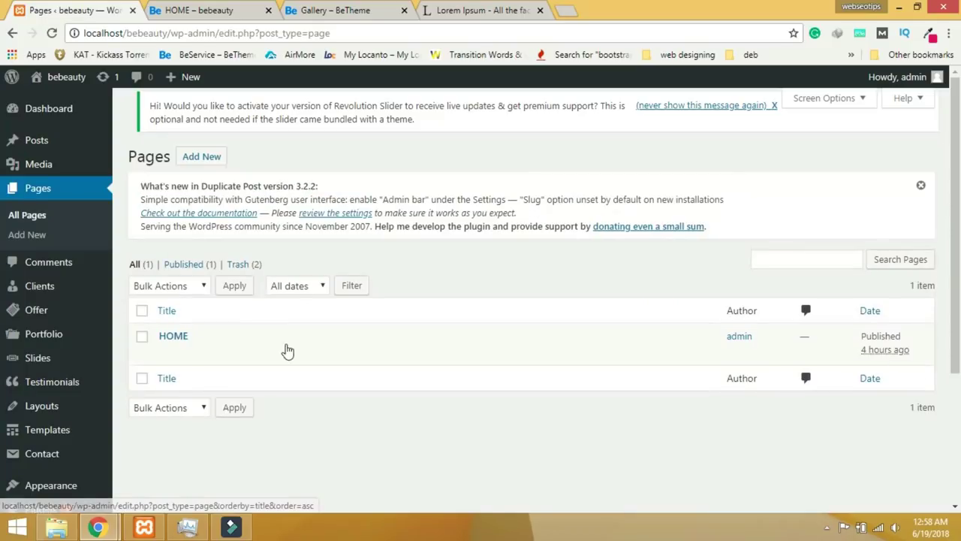
scroll(288, 350, down, 3)
scroll(288, 350, up, 3)
click(172, 336)
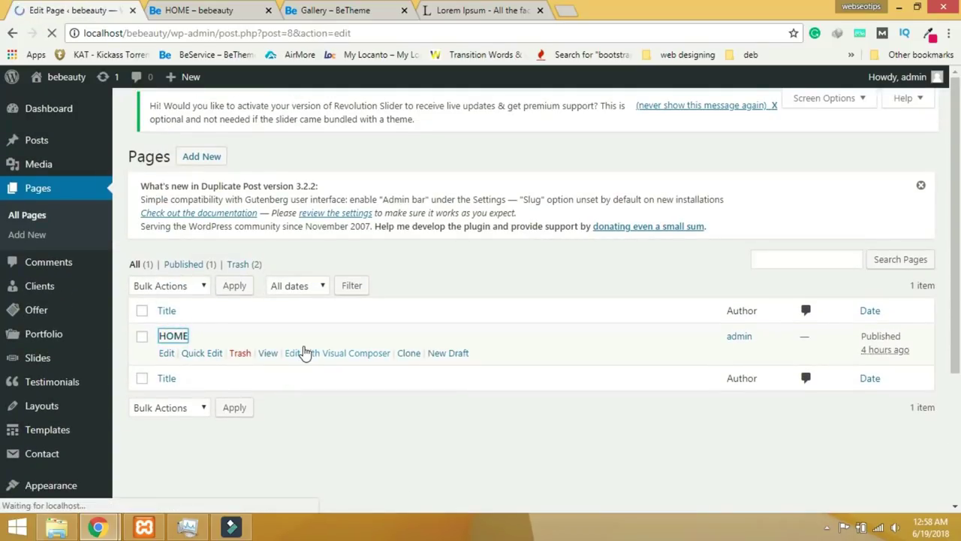
Paste the contact-form-7 shortcode into the 3/5 column, set Text Align Center, and save.
scroll(302, 357, down, 8)
scroll(303, 361, down, 15)
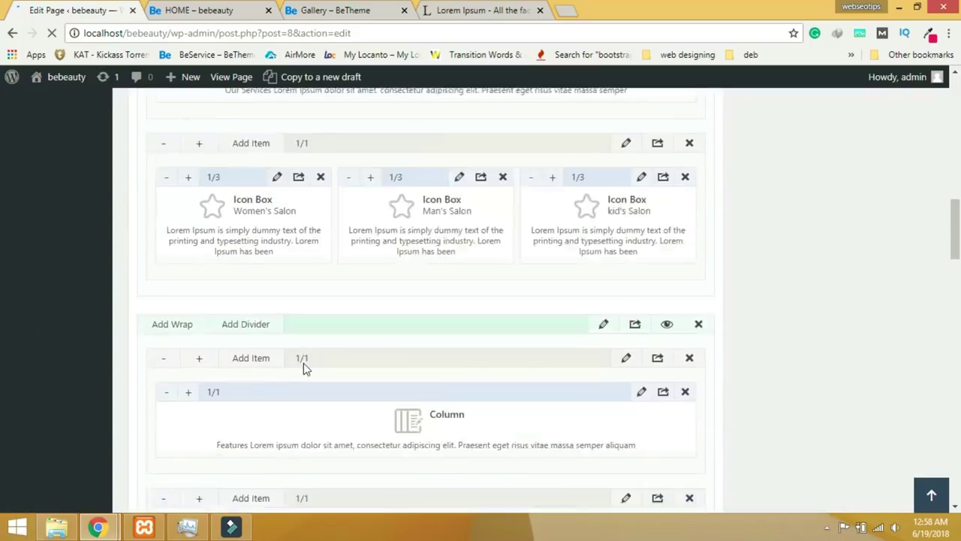
scroll(305, 368, down, 5)
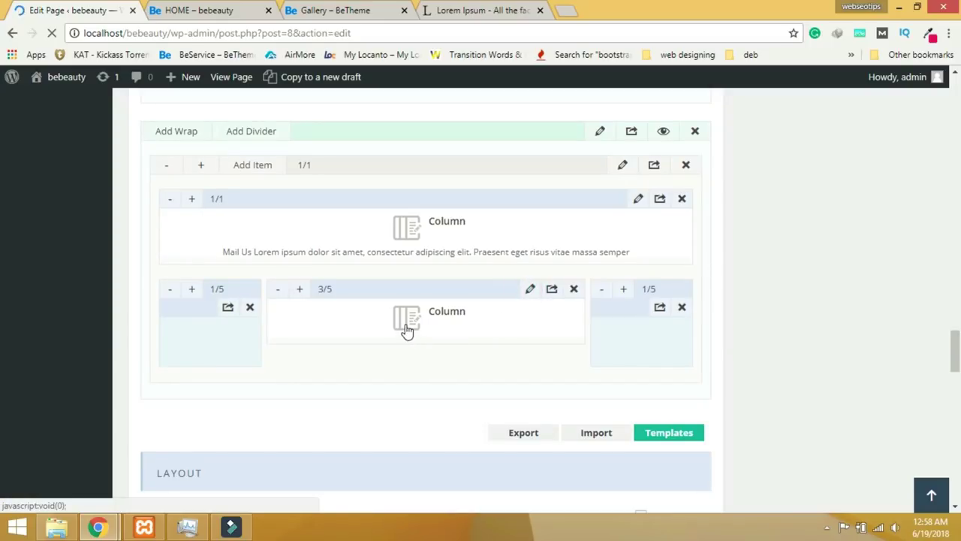
scroll(440, 383, down, 15)
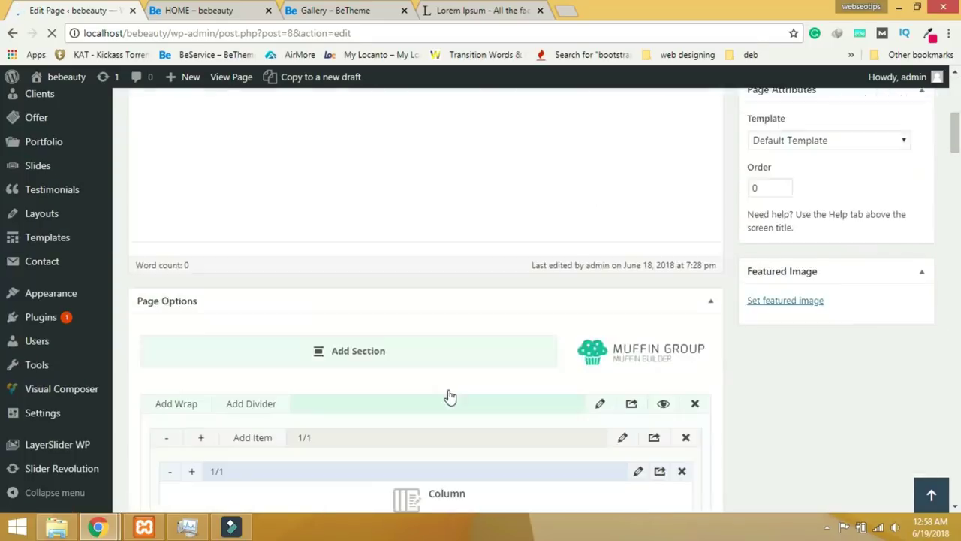
scroll(451, 396, down, 12)
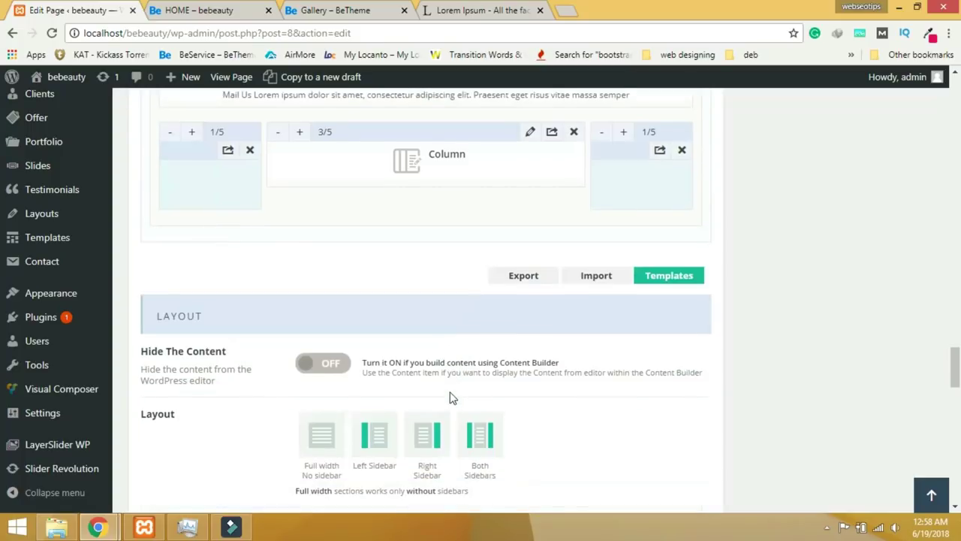
scroll(457, 384, up, 3)
click(531, 275)
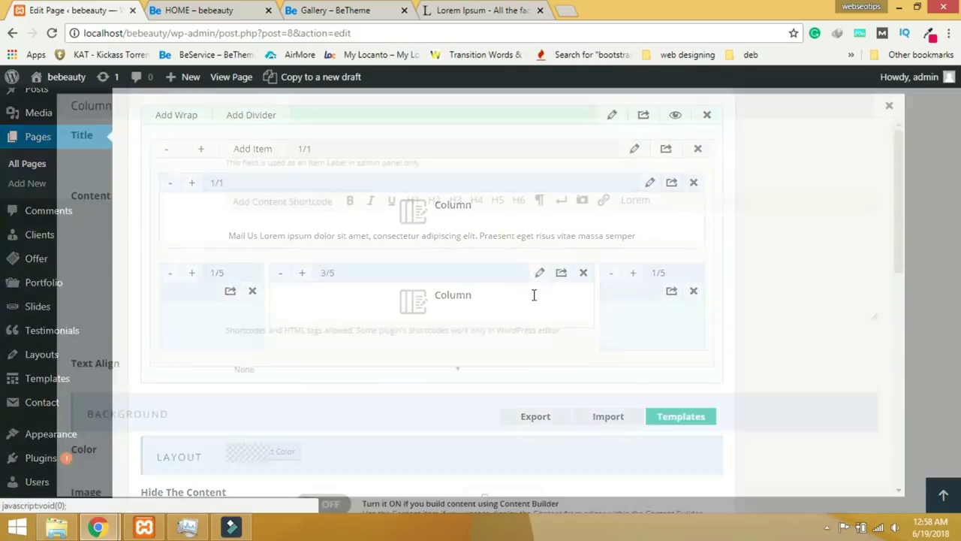
right_click(351, 247)
click(392, 328)
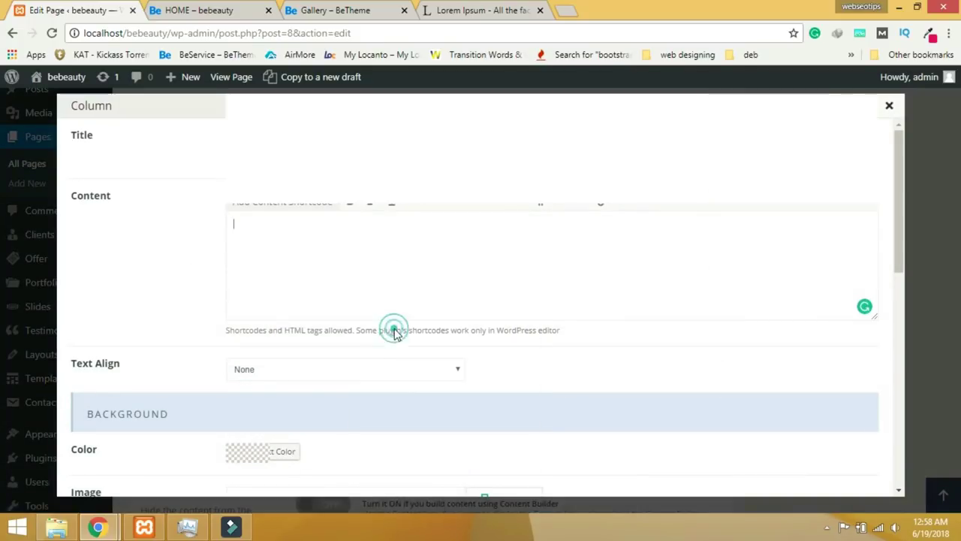
click(287, 379)
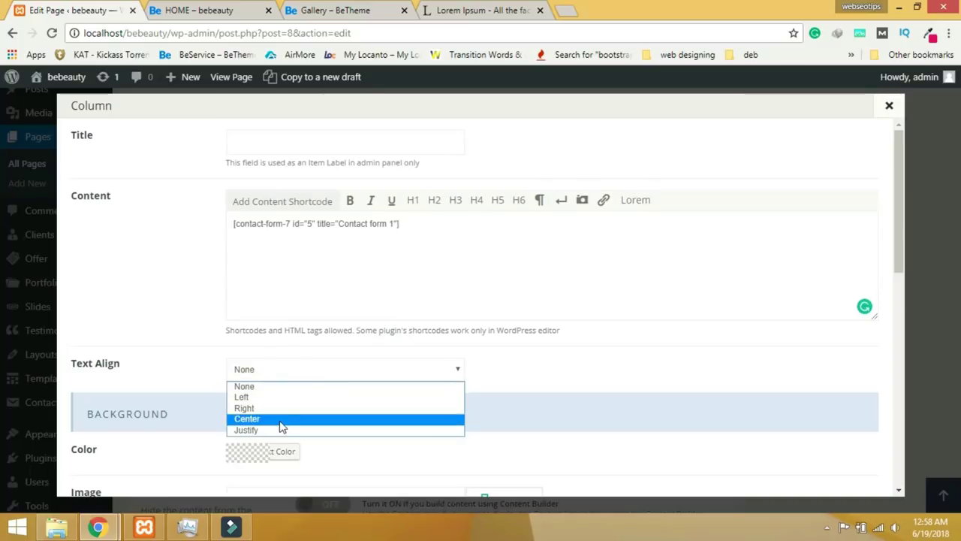
click(279, 419)
scroll(808, 484, down, 8)
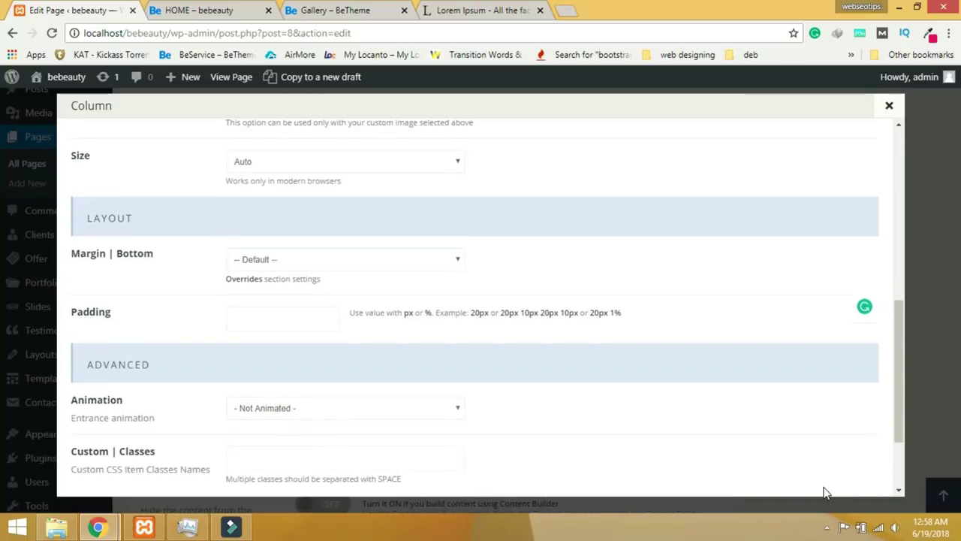
click(824, 471)
Set the 1/1 Mail Us heading column's Text Align to Center and save.
scroll(766, 461, up, 3)
click(639, 323)
click(291, 369)
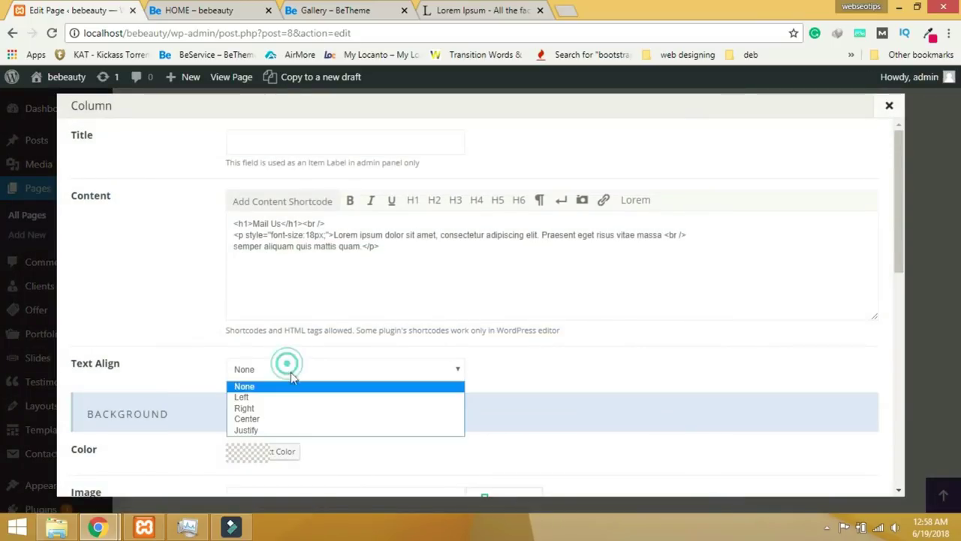
click(292, 418)
scroll(815, 485, down, 8)
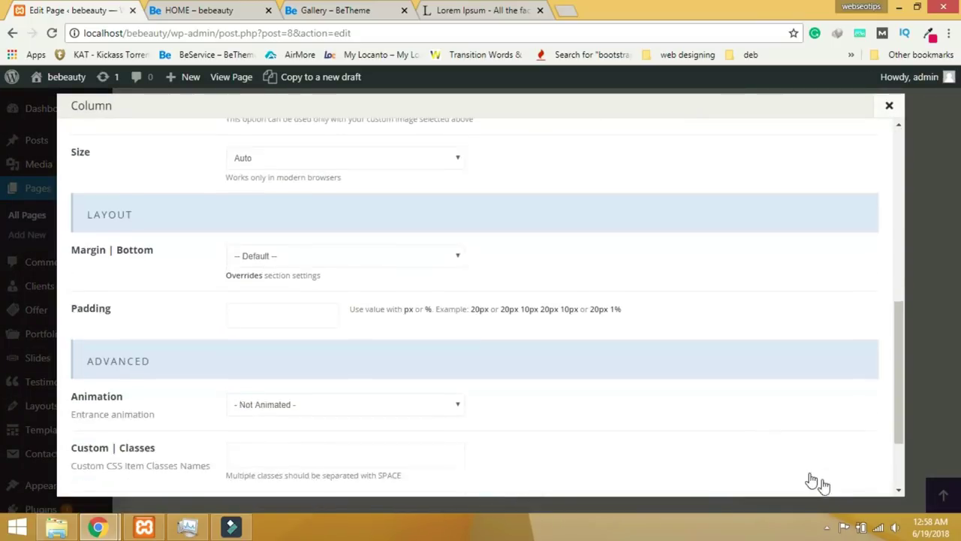
click(831, 481)
scroll(807, 459, up, 3)
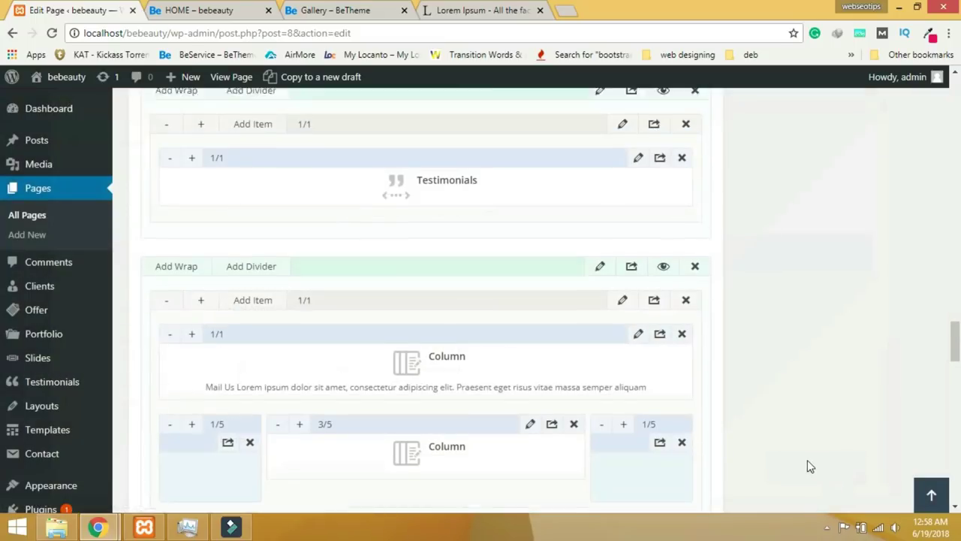
scroll(842, 443, up, 10)
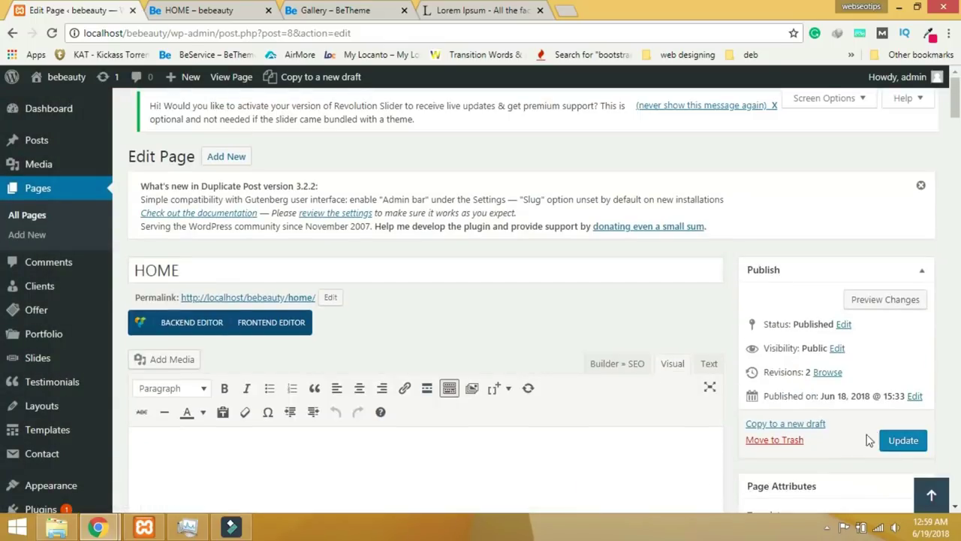
Update the HOME page with the centred Mail Us section and preview the saved changes.
click(898, 443)
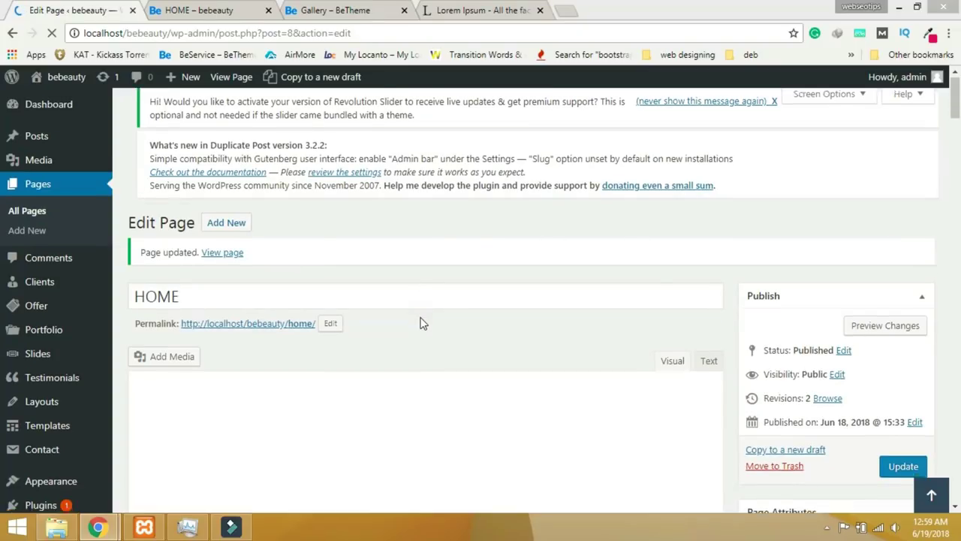
scroll(420, 322, down, 1)
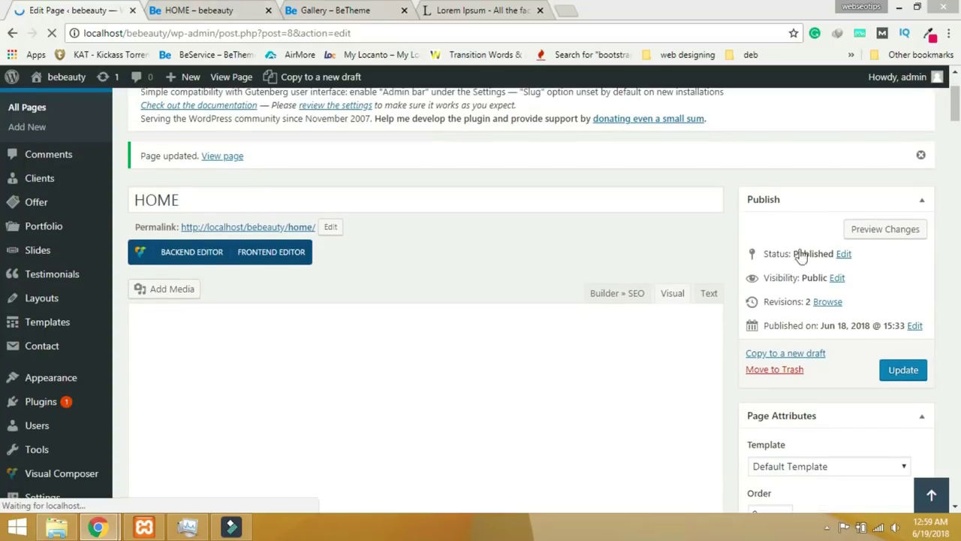
click(866, 229)
click(871, 198)
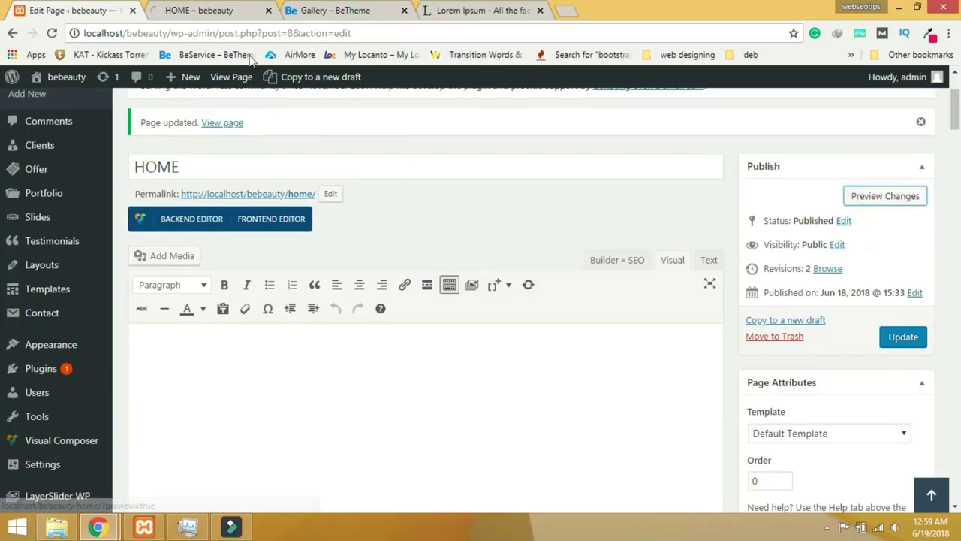
scroll(279, 322, down, 8)
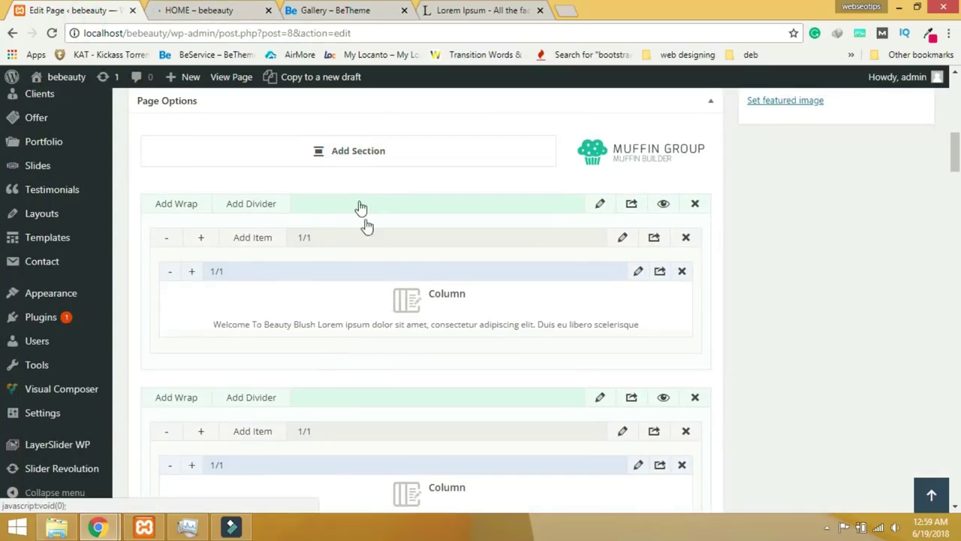
scroll(467, 378, down, 5)
scroll(468, 378, down, 10)
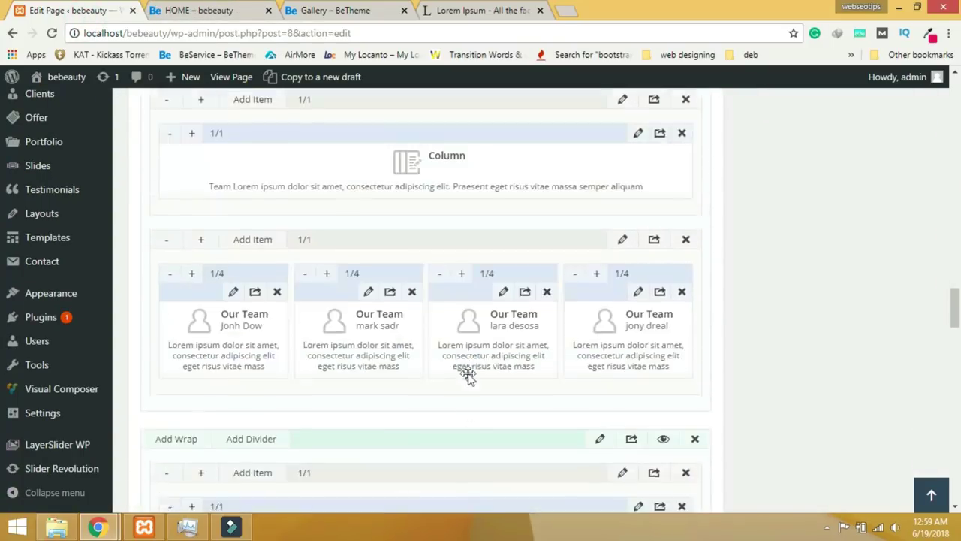
scroll(468, 378, up, 3)
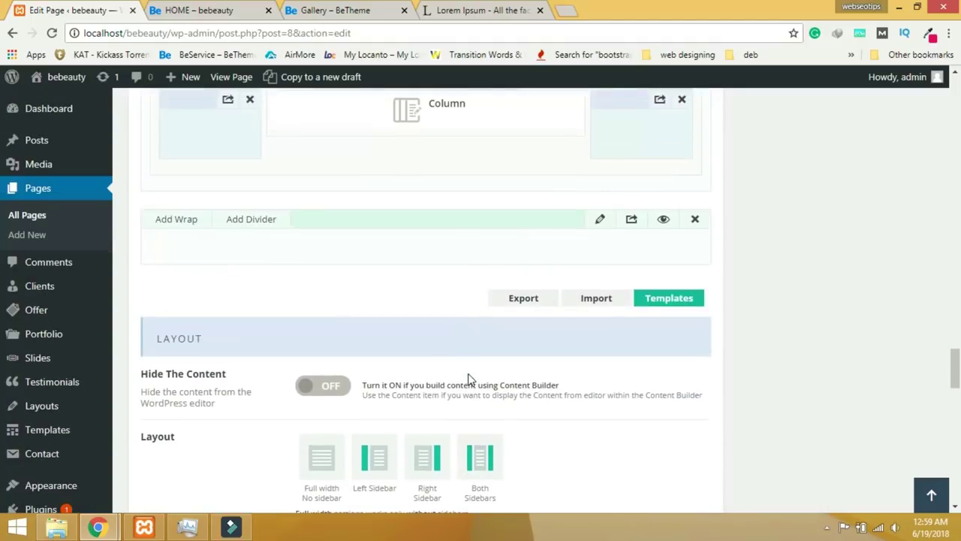
Add a new wrap below Mail Us containing a Typography Column widened to 1/2.
click(181, 220)
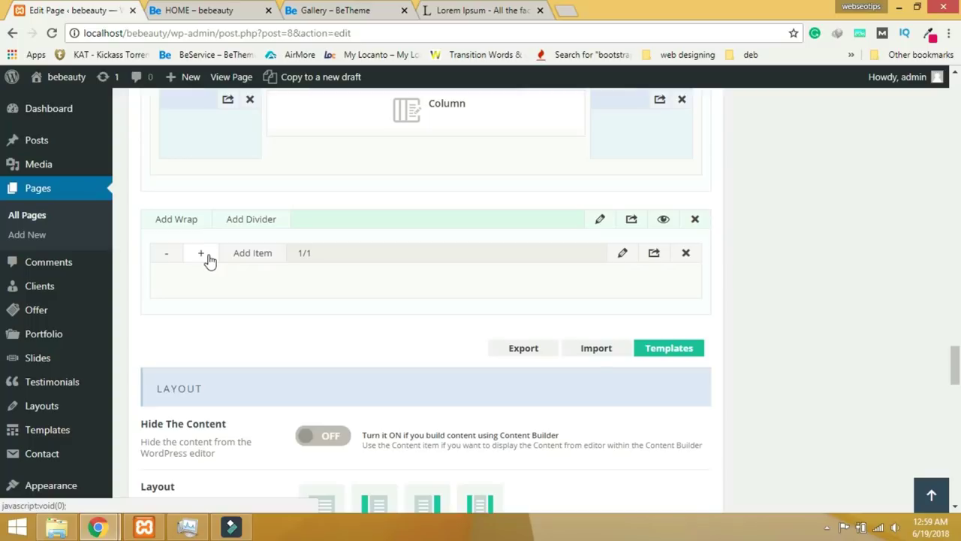
click(250, 255)
click(128, 137)
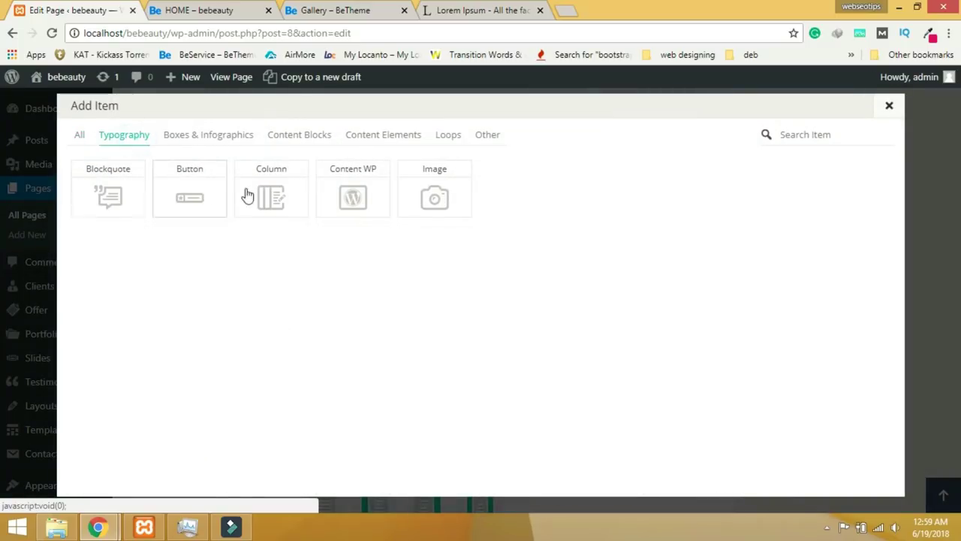
click(271, 194)
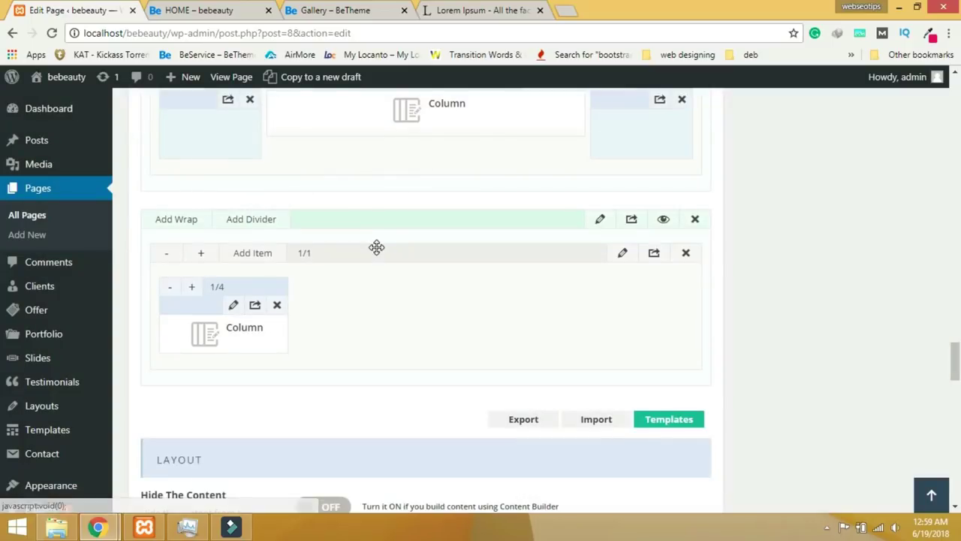
click(194, 288)
click(194, 288)
click(195, 289)
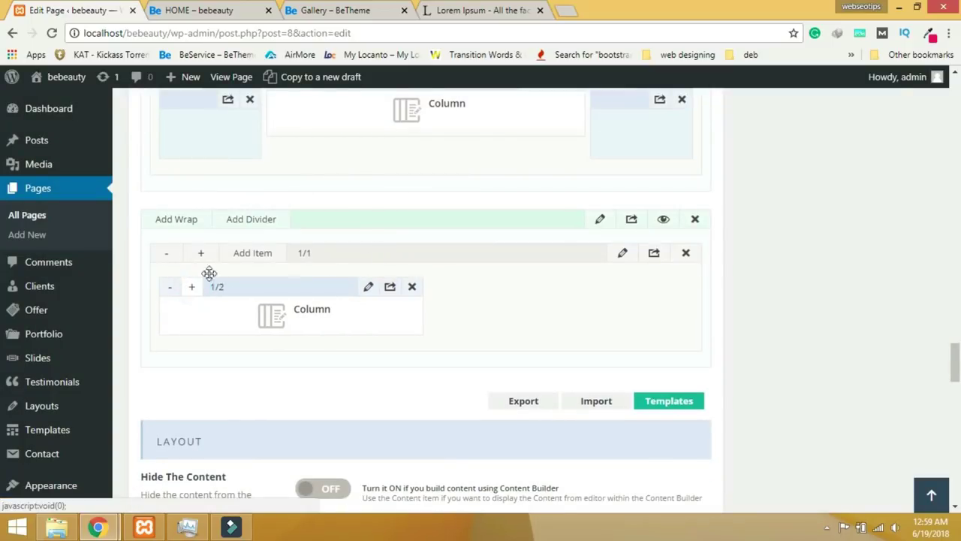
click(213, 10)
Inspect the Mail Us heading in the site preview, then return to the builder.
scroll(382, 333, down, 20)
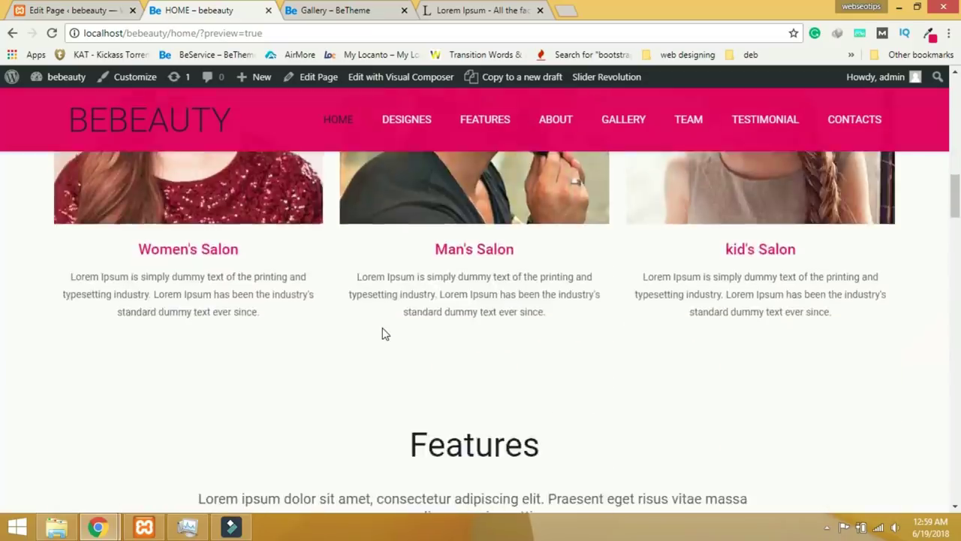
scroll(382, 333, down, 3)
scroll(382, 328, up, 4)
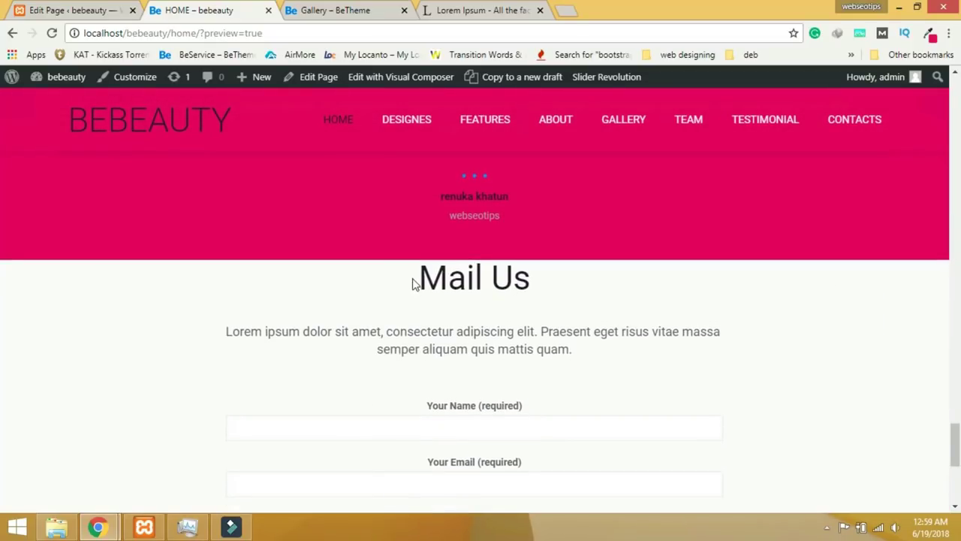
drag(412, 283, 539, 289)
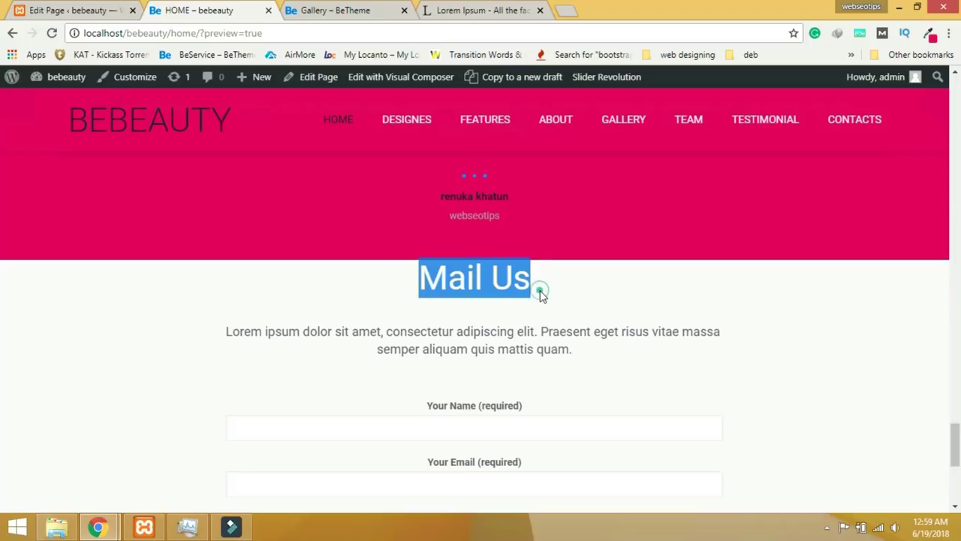
click(539, 290)
scroll(513, 392, down, 5)
scroll(513, 401, up, 5)
click(65, 11)
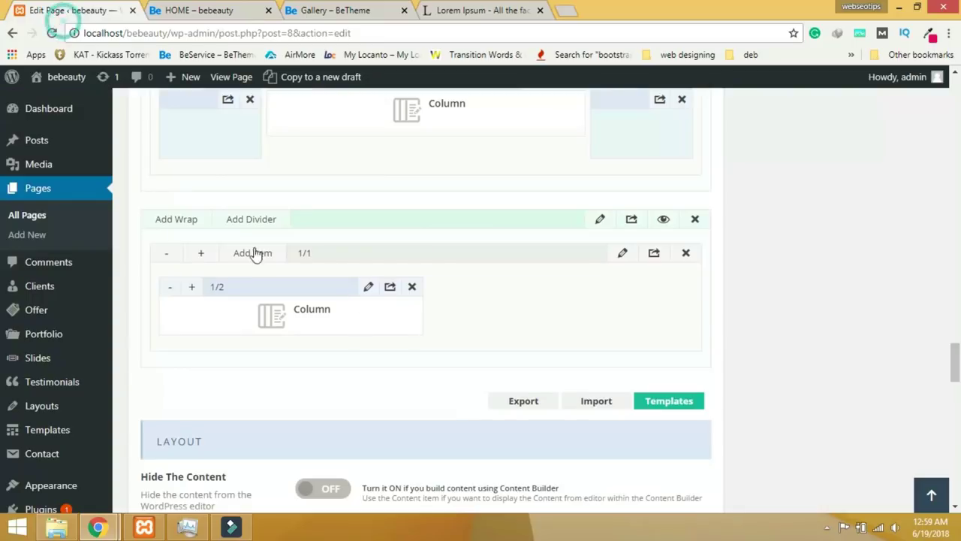
scroll(522, 385, up, 2)
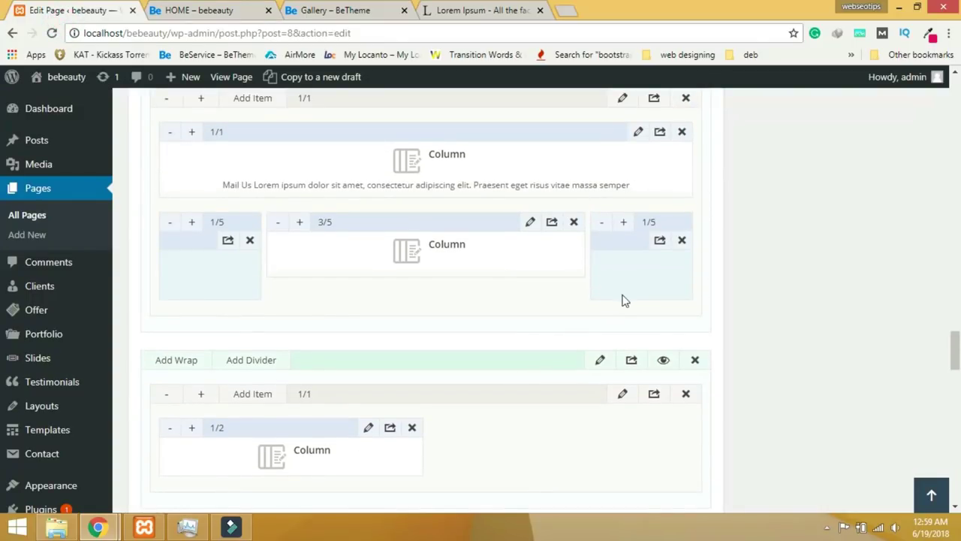
scroll(622, 300, up, 2)
Set the Mail Us section padding to 70px top and 30px bottom and save it.
click(600, 213)
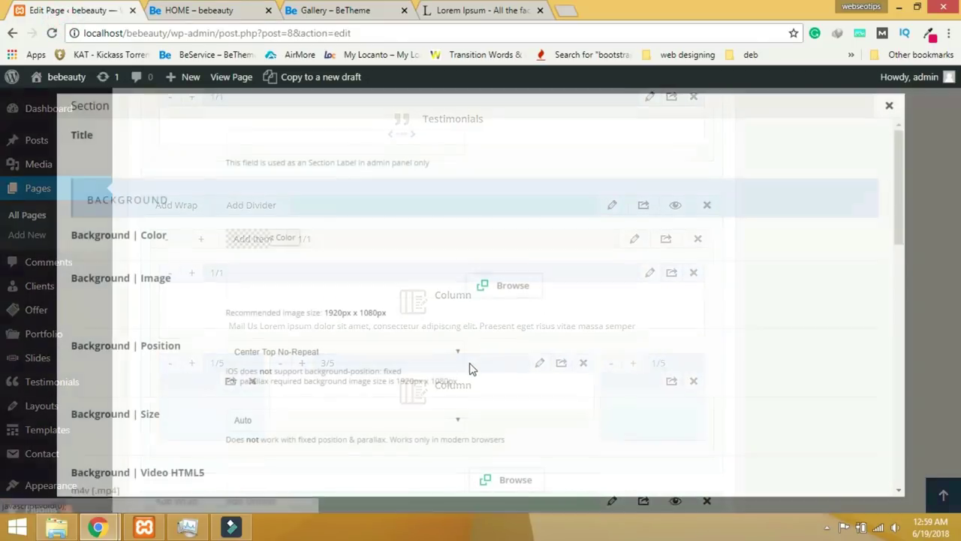
scroll(466, 366, down, 5)
double_click(256, 217)
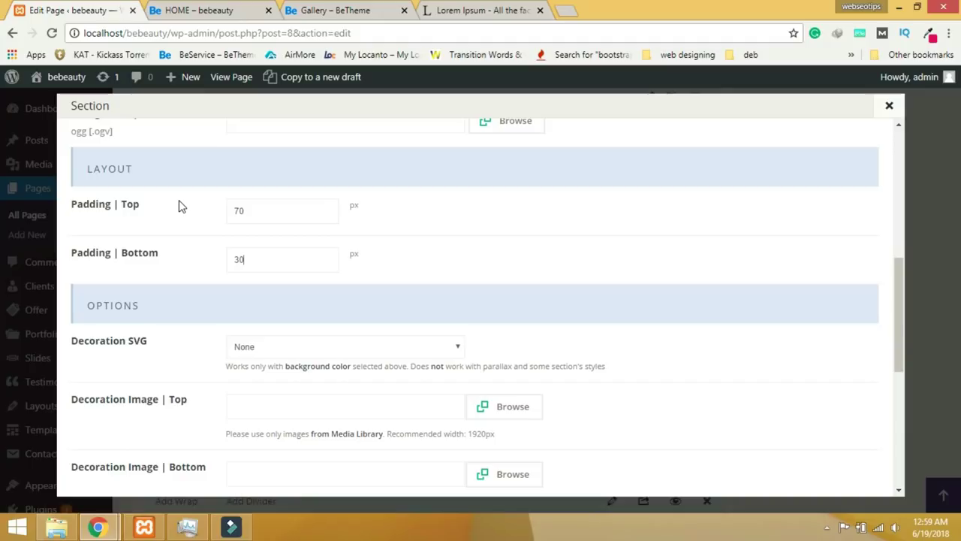
scroll(869, 339, down, 5)
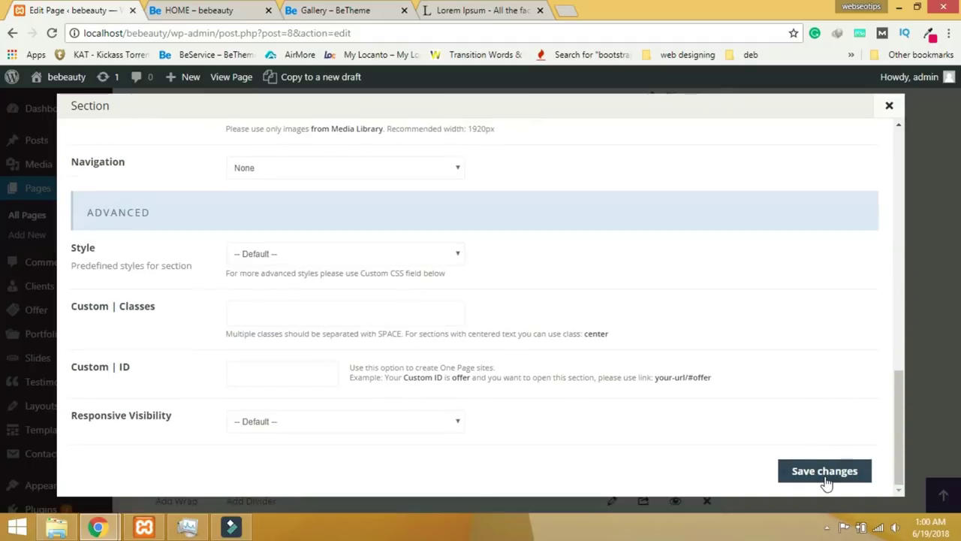
click(825, 473)
scroll(539, 409, down, 1)
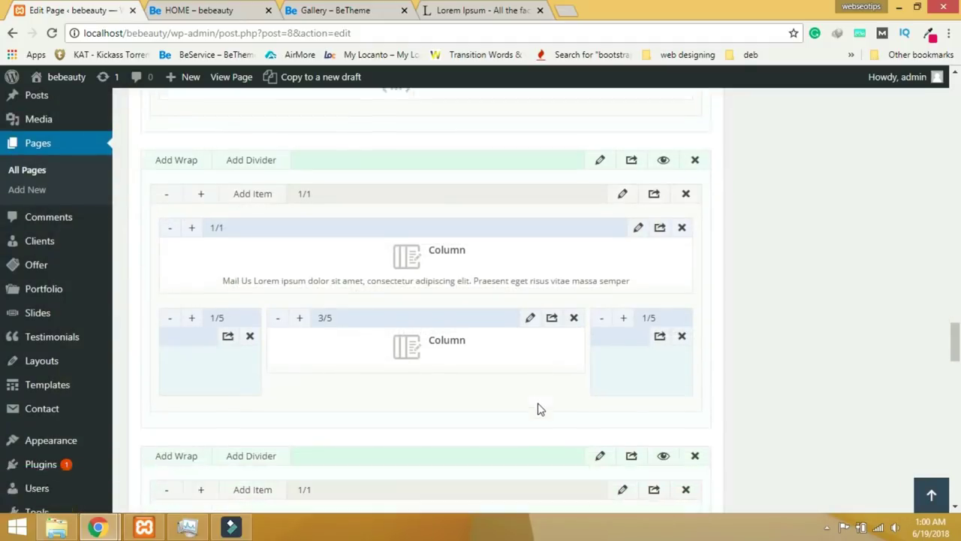
scroll(538, 408, down, 3)
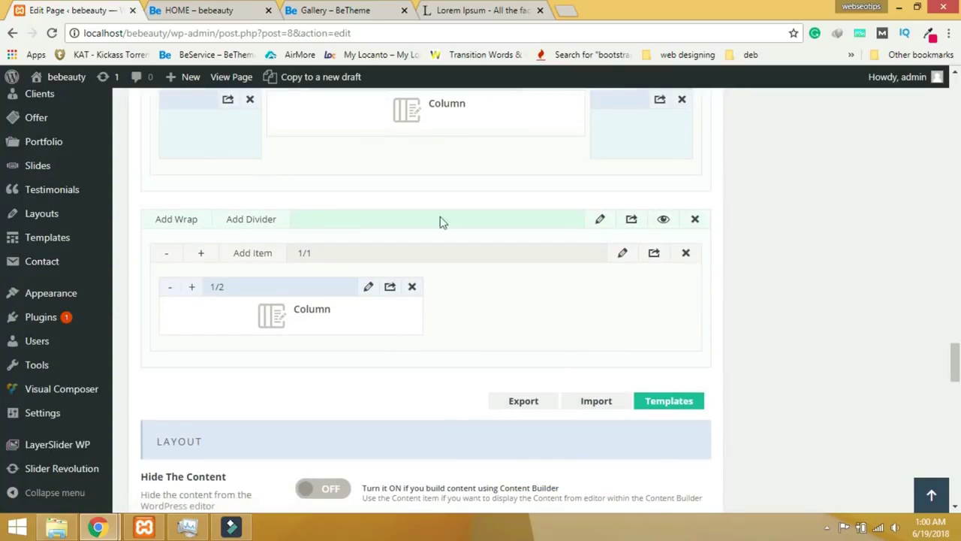
click(566, 21)
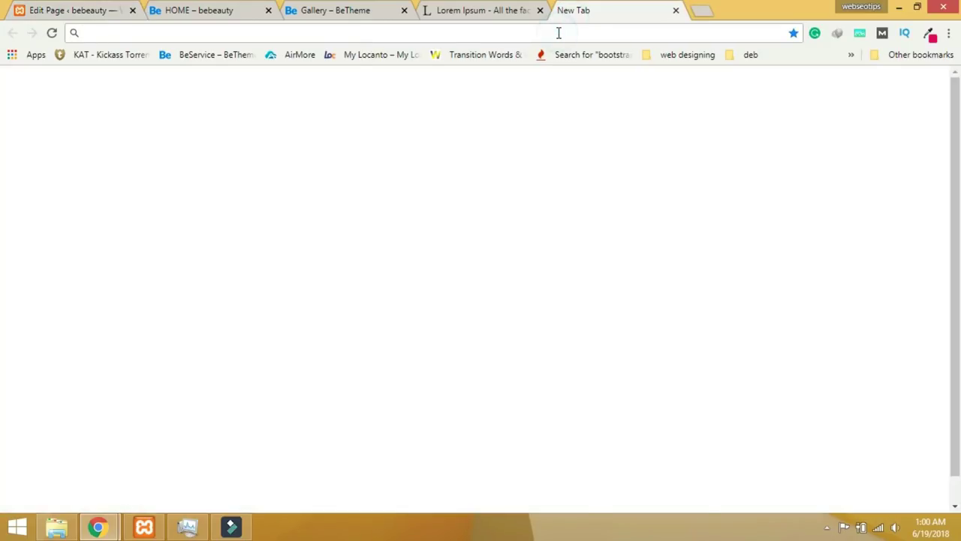
Open Google Maps from the apps grid and select Pochamma Temple on the map.
click(865, 87)
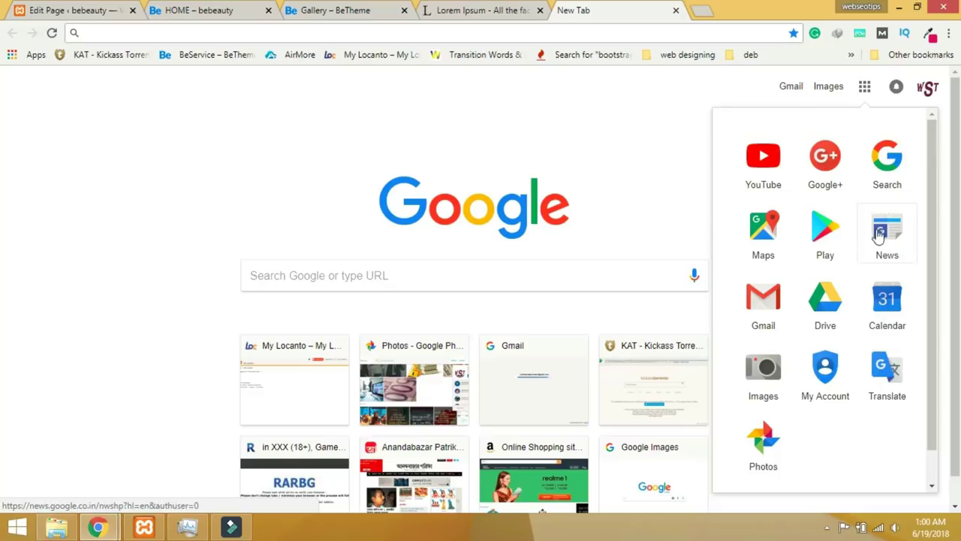
click(774, 250)
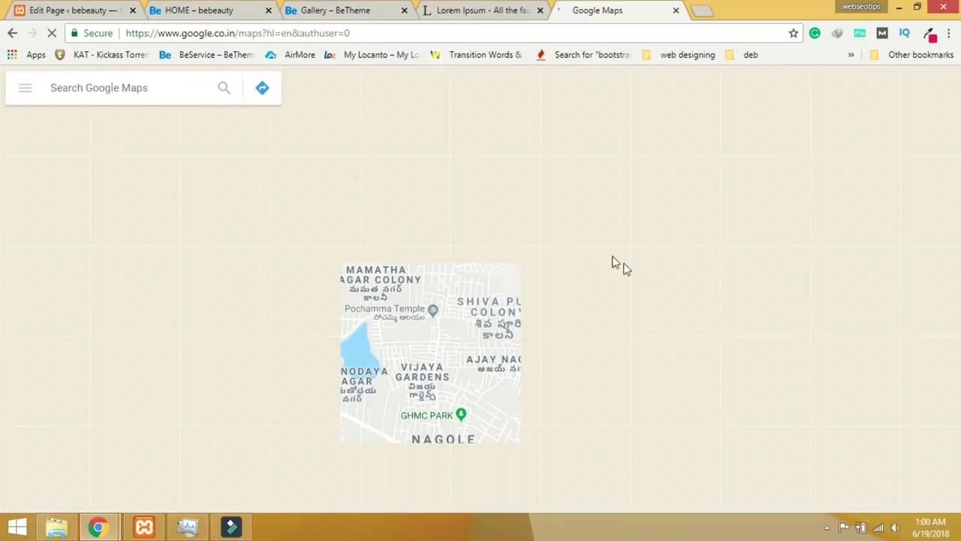
scroll(535, 282, up, 1)
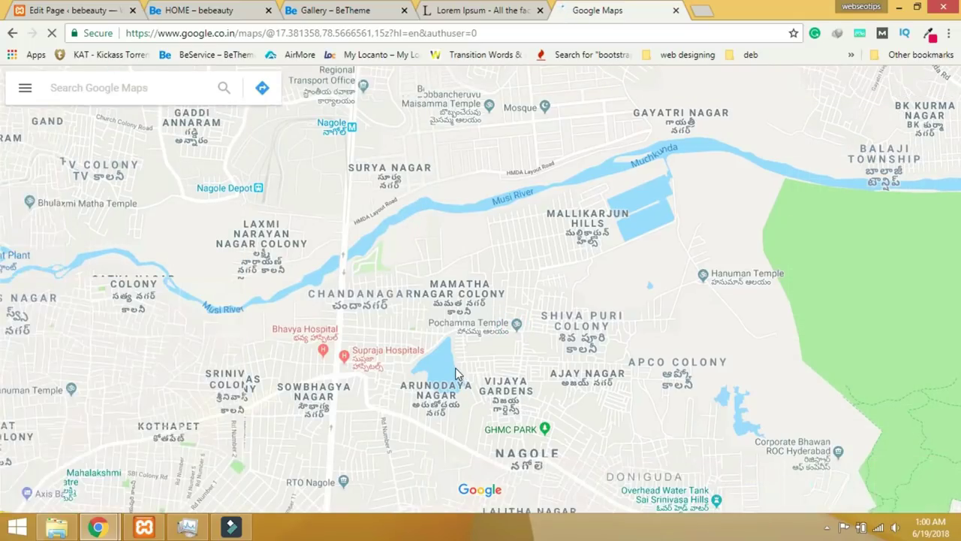
scroll(455, 373, up, 1)
scroll(443, 357, up, 1)
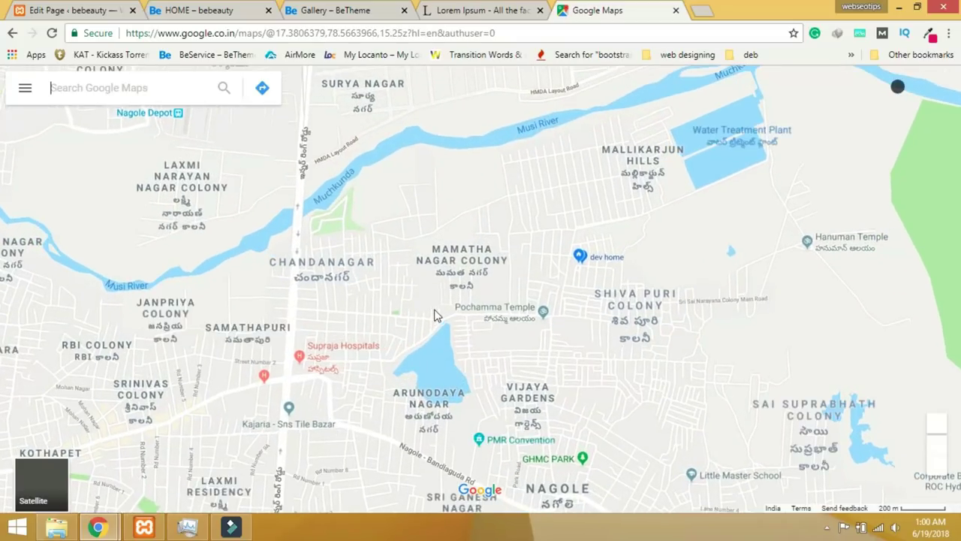
right_click(426, 325)
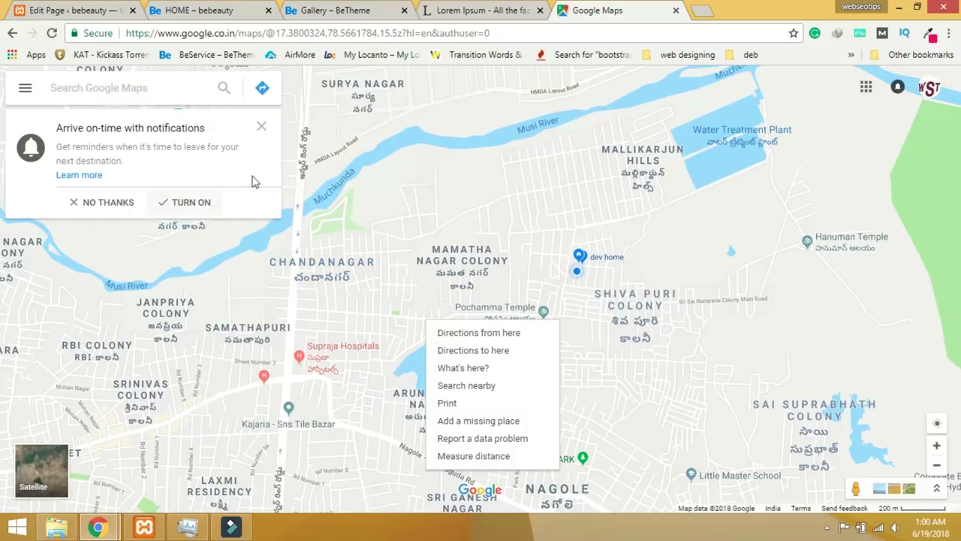
click(261, 126)
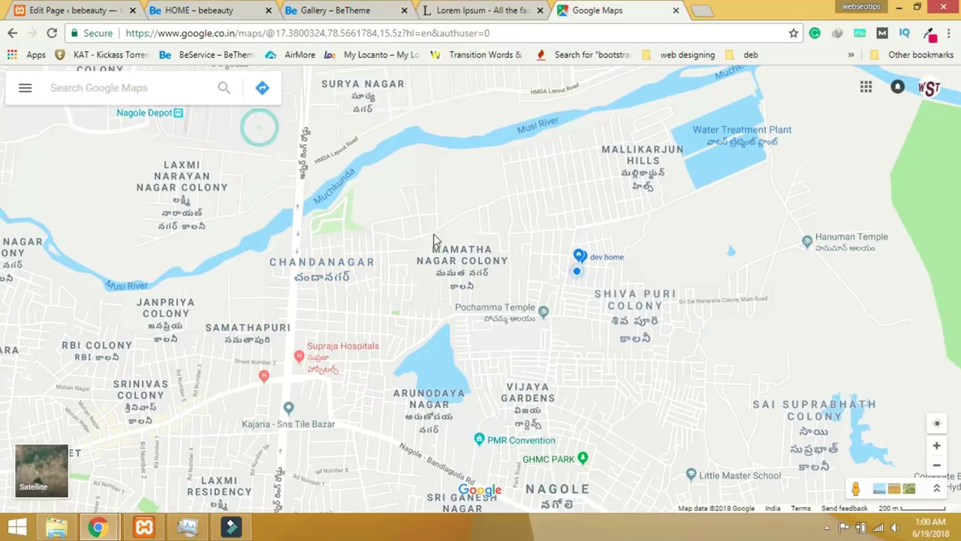
click(544, 314)
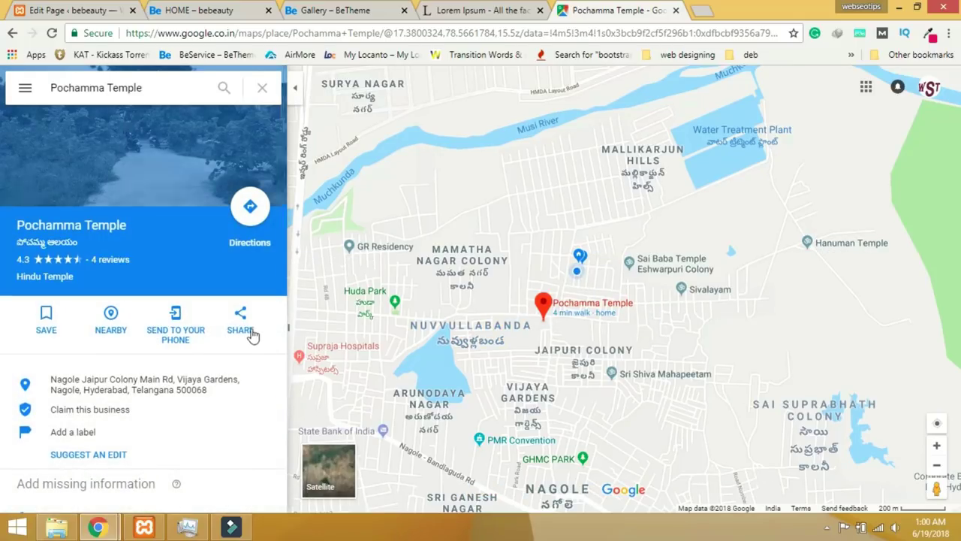
Copy the medium-size embed iframe code for Pochamma Temple from the Share dialog.
click(244, 327)
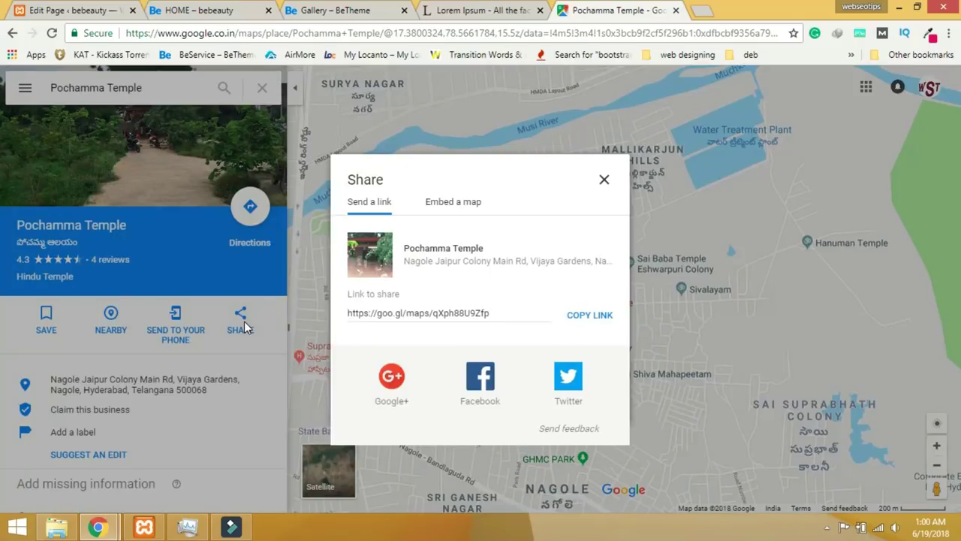
click(440, 206)
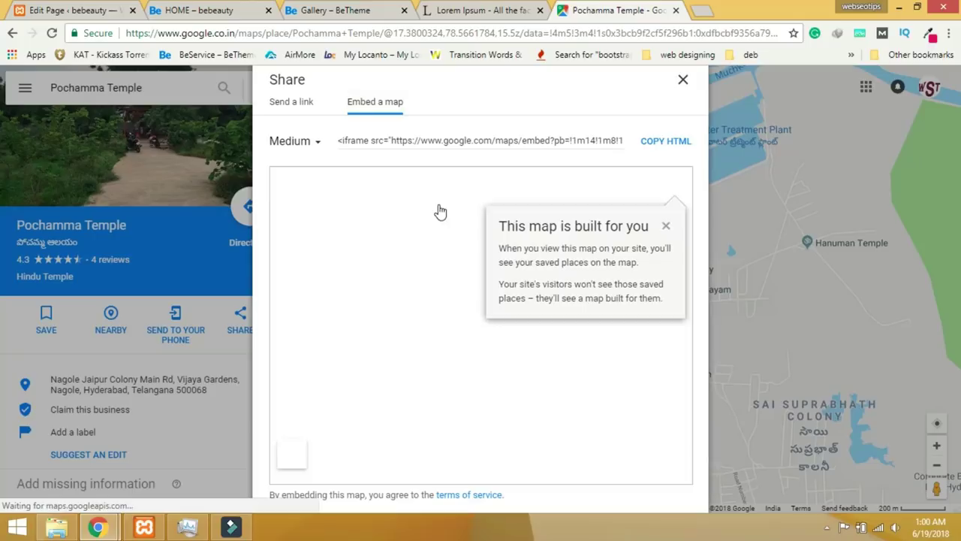
click(299, 142)
click(397, 138)
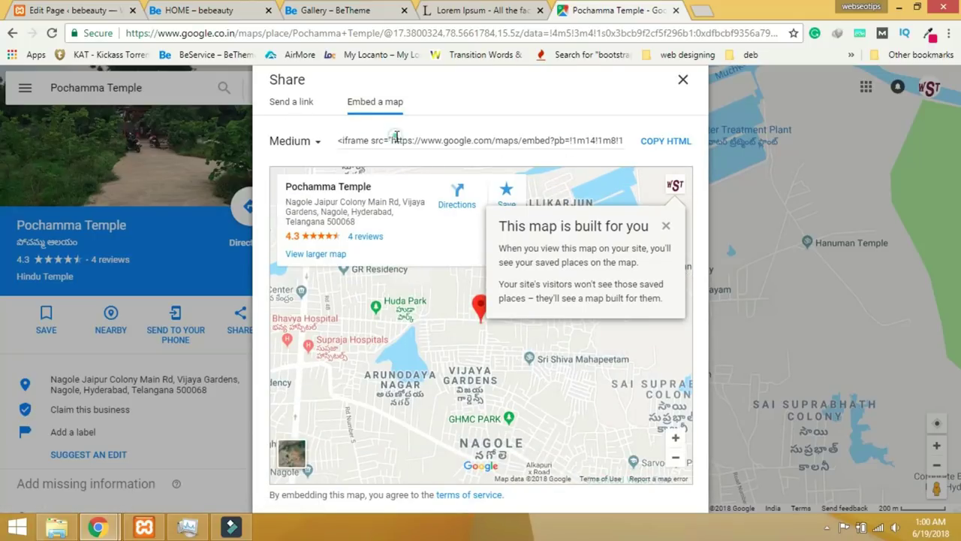
right_click(398, 139)
click(421, 148)
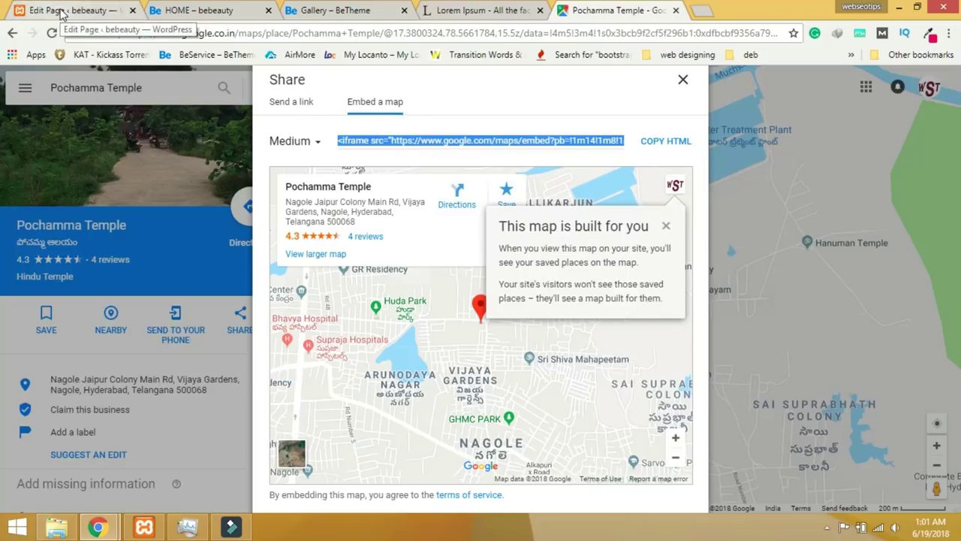
click(188, 12)
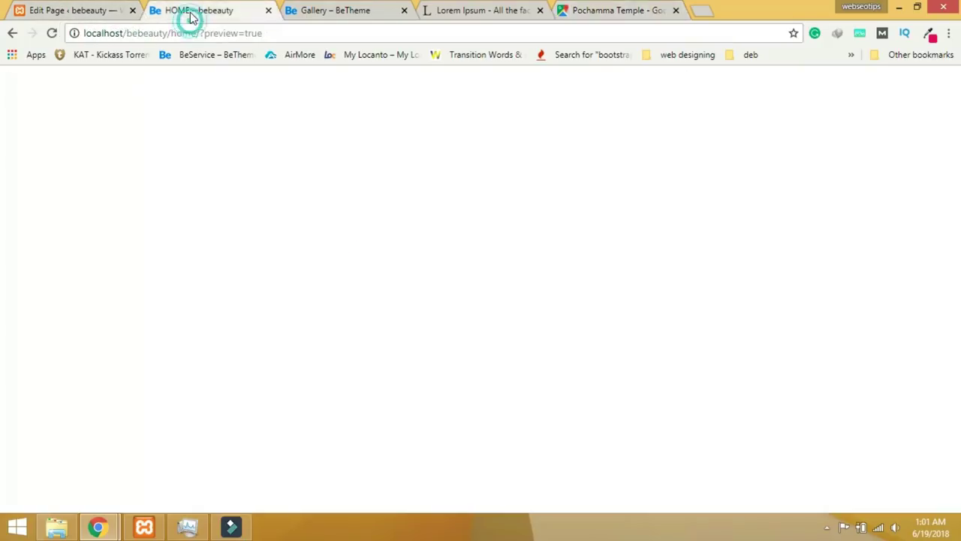
Paste the Pochamma Temple map iframe into the first column, centre-aligned, and save.
click(99, 9)
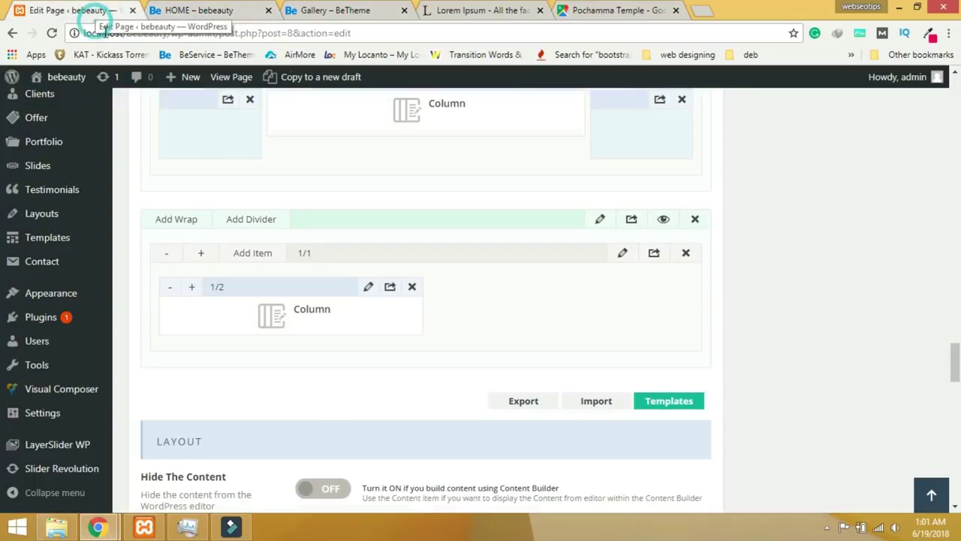
click(365, 286)
right_click(294, 258)
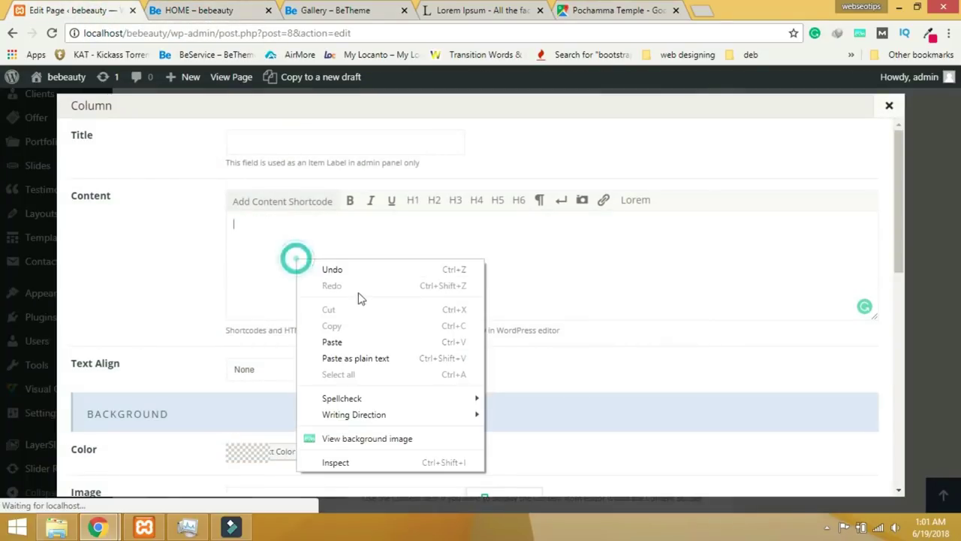
click(343, 343)
scroll(859, 401, down, 5)
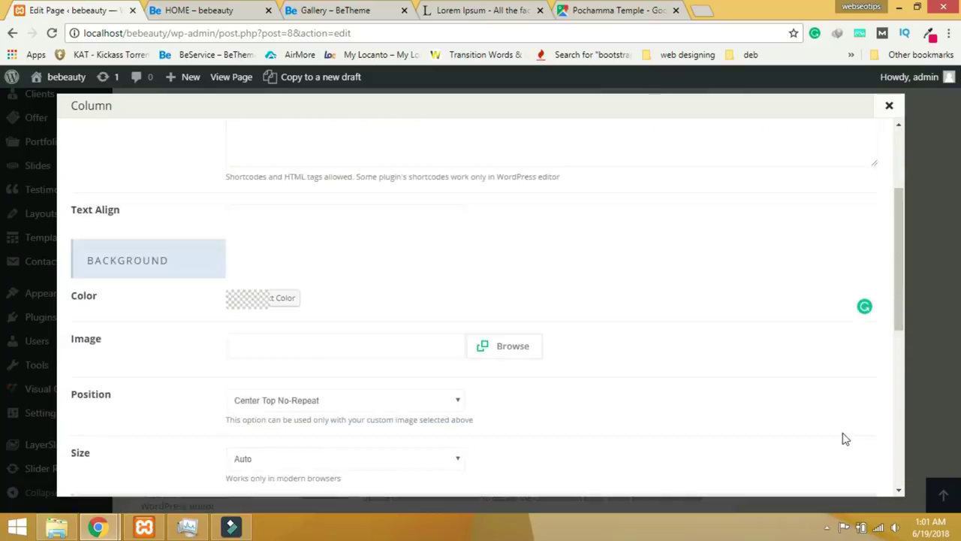
scroll(829, 429, up, 5)
click(334, 300)
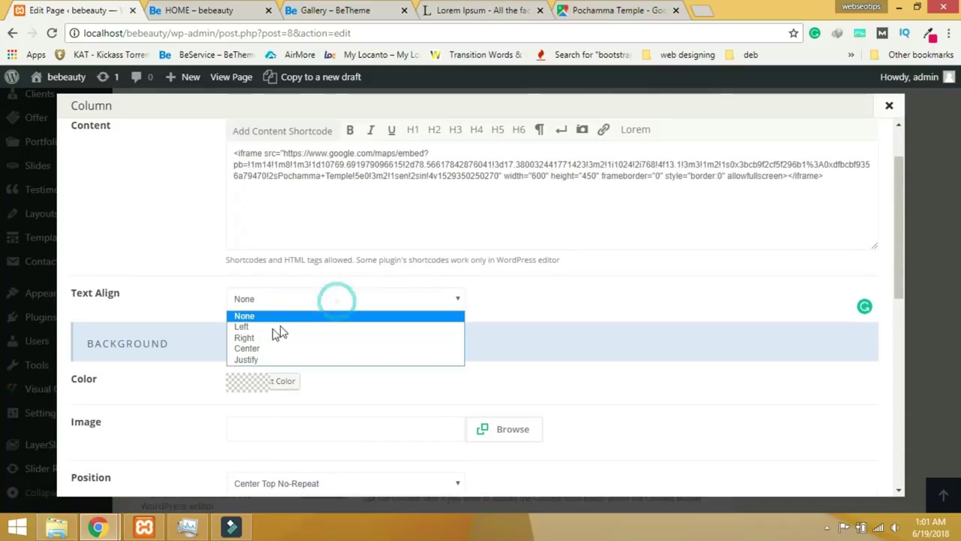
click(255, 348)
scroll(624, 428, down, 10)
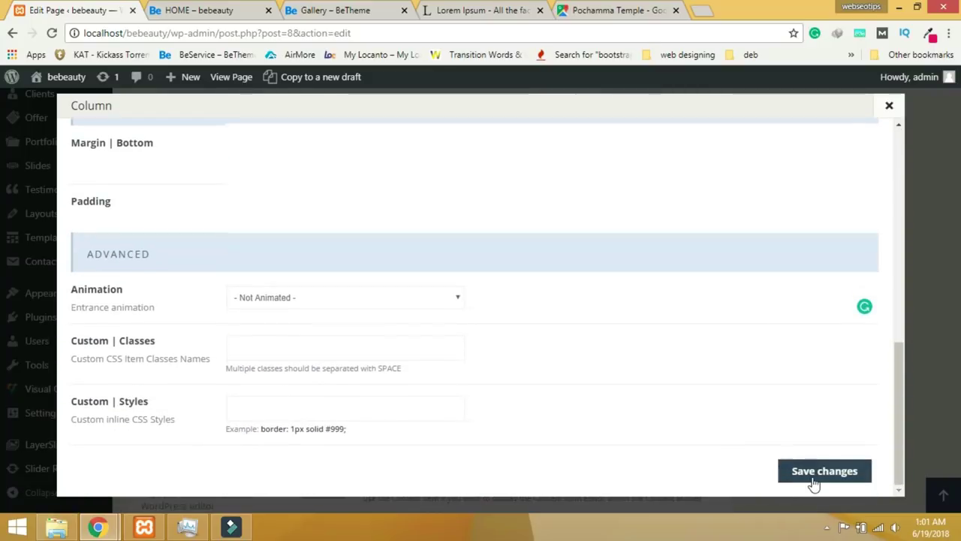
click(823, 470)
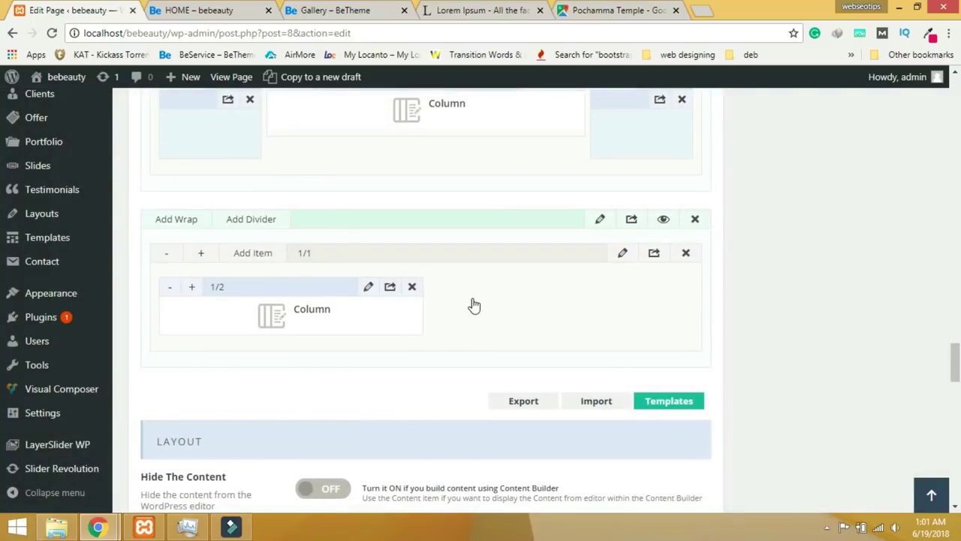
Add a second Column widened to 1/2 and open its settings.
click(252, 253)
click(123, 135)
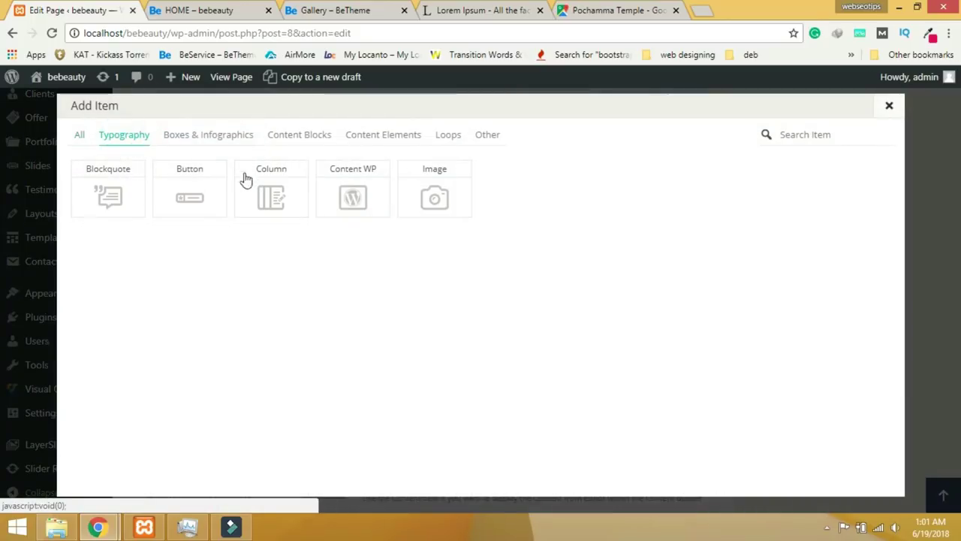
click(283, 196)
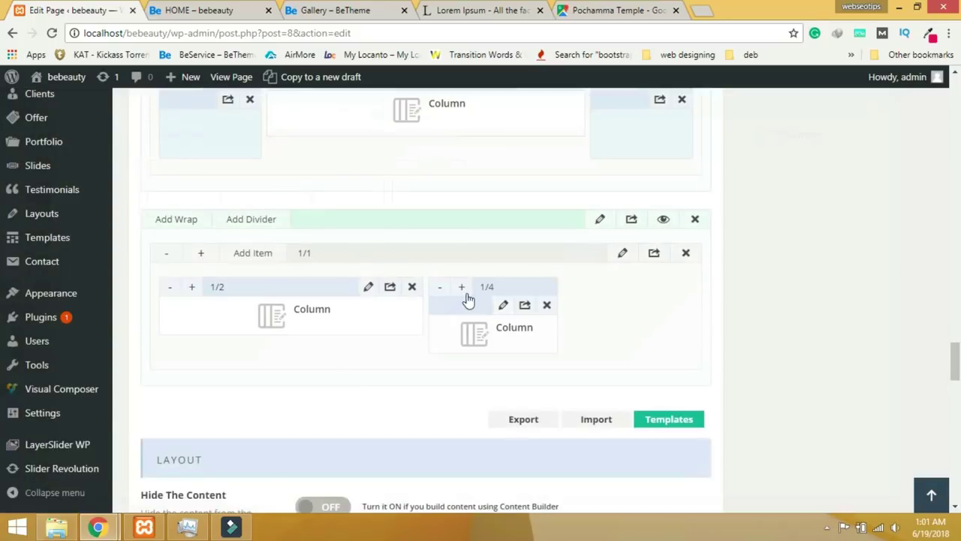
click(463, 290)
click(464, 290)
click(466, 295)
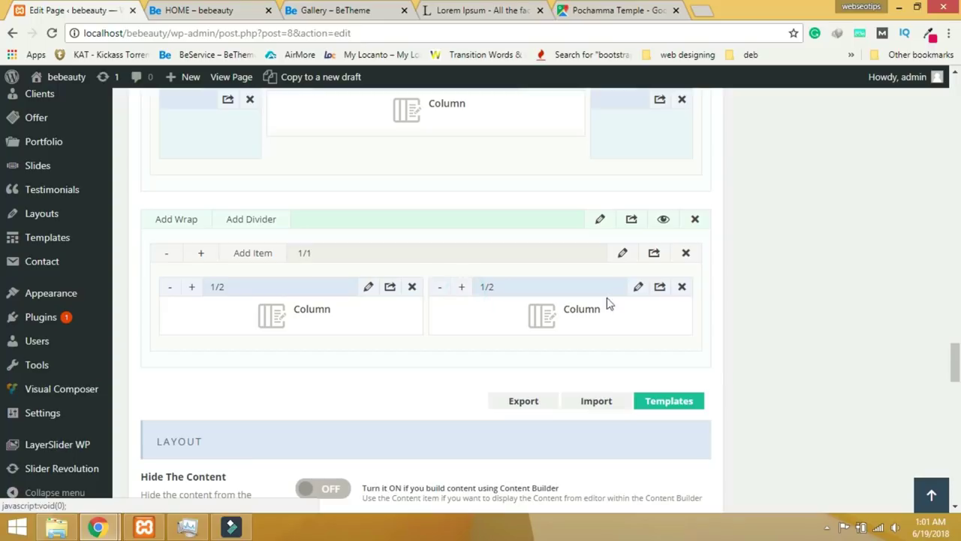
click(648, 288)
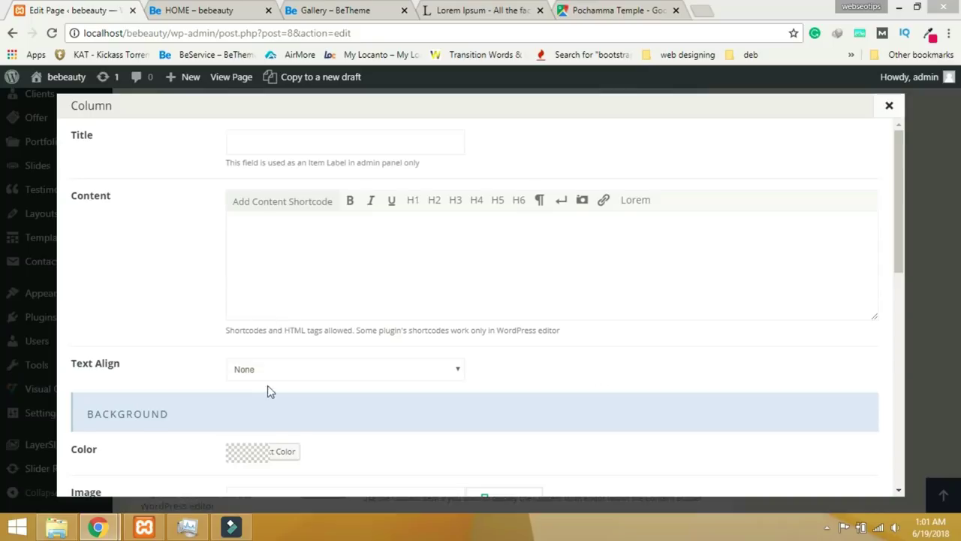
scroll(286, 398, down, 2)
Insert an H4 'Address' heading styled color:#ffffff into the column content.
click(283, 317)
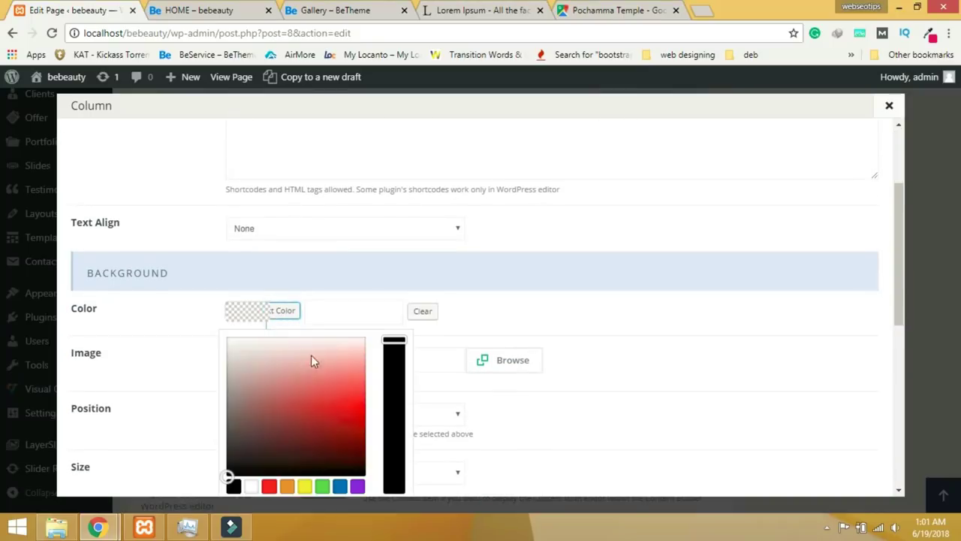
click(338, 314)
key(ctrl+v)
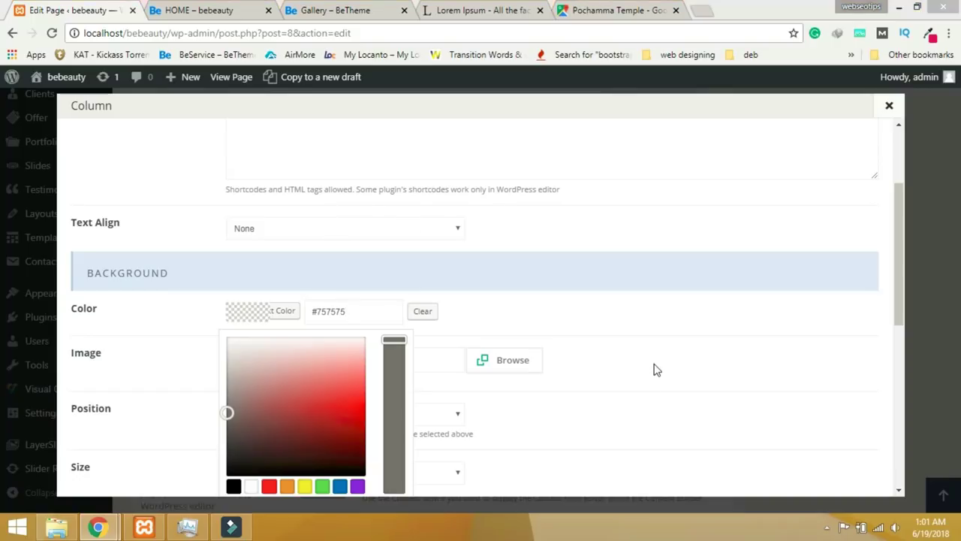
click(296, 158)
scroll(364, 300, up, 2)
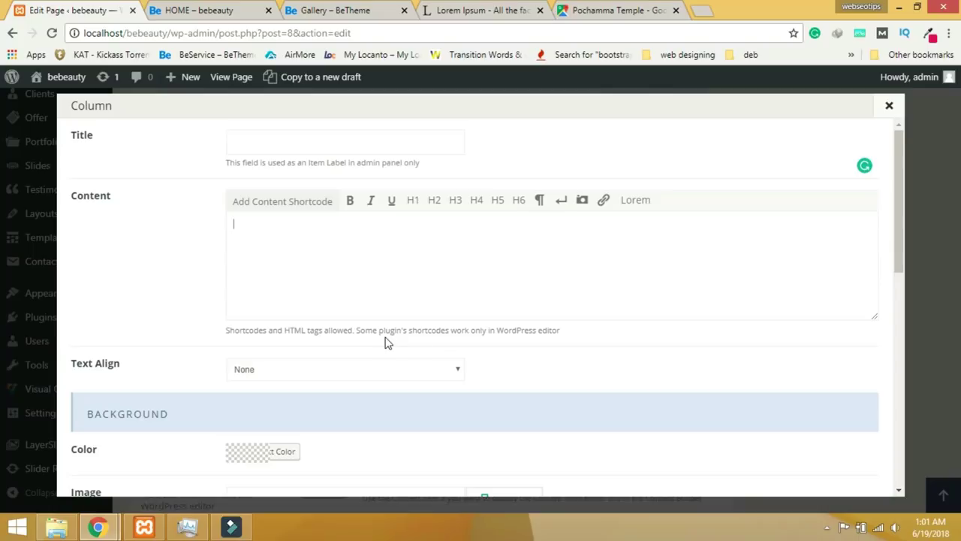
click(478, 201)
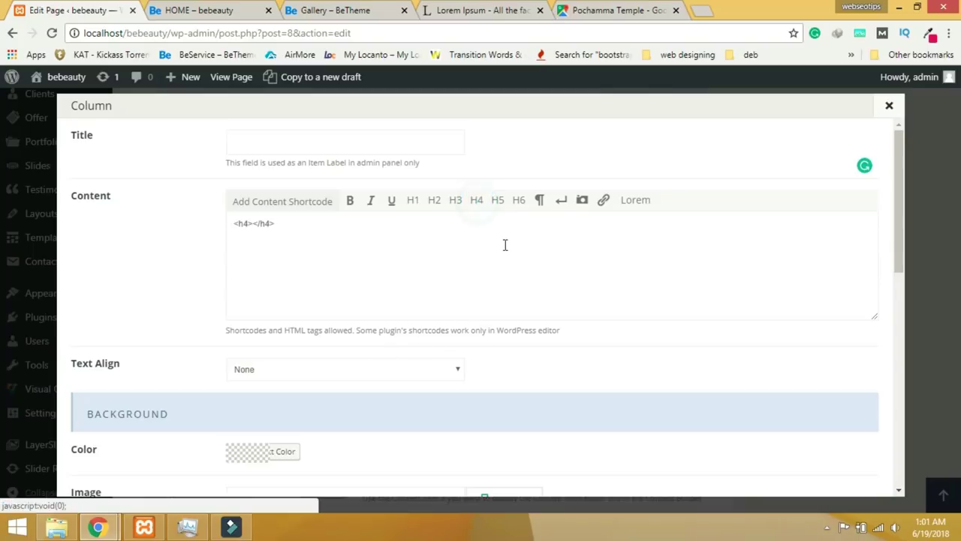
click(249, 223)
text(sty)
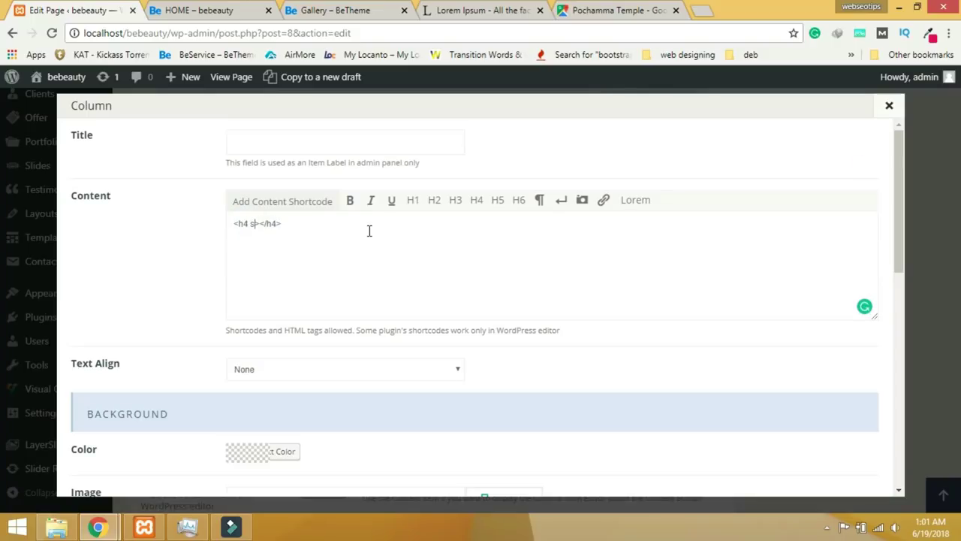
text(le)
text(=)
text("")
text(color)
text(:)
text(#ffffff)
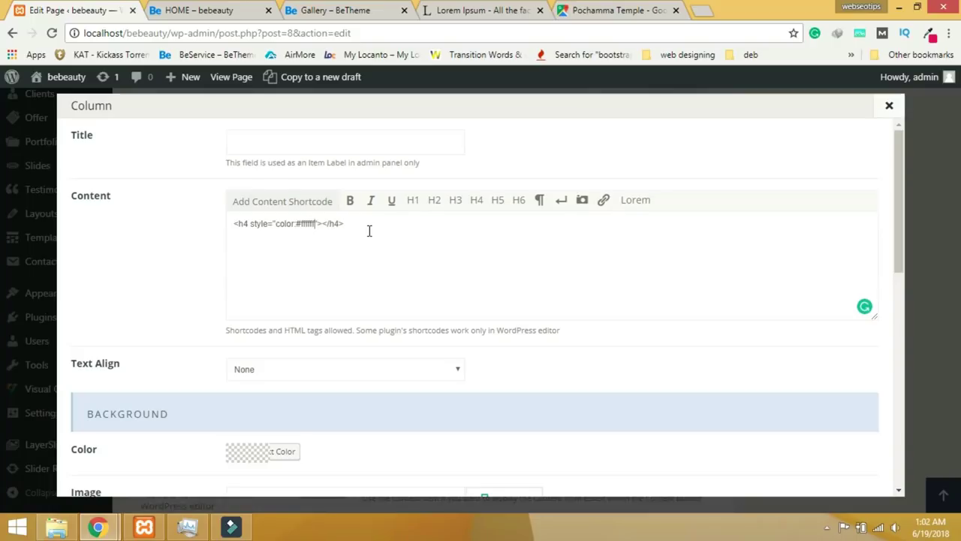
key(BackSpace)
key(BackSpace)
key(BackSpace)
key(BackSpace)
key(BackSpace)
text(fffff)
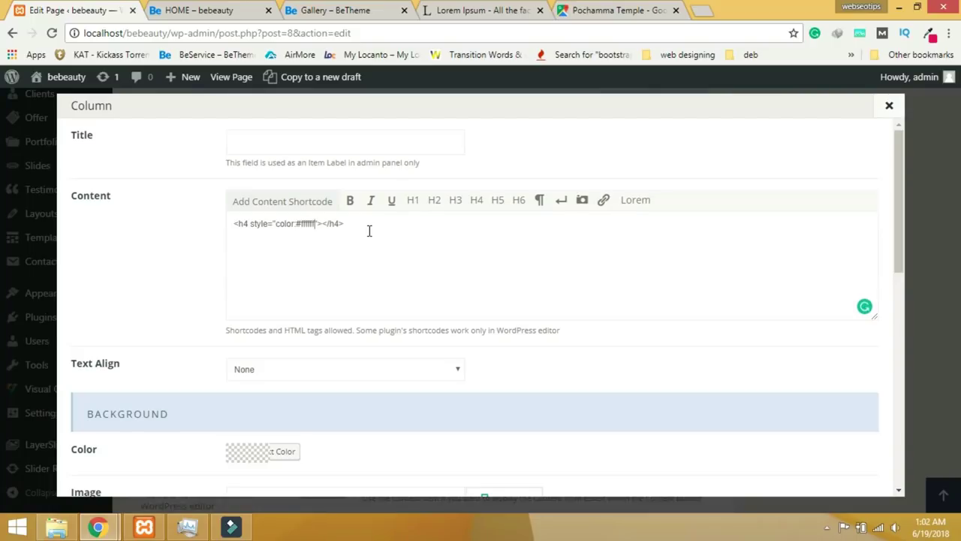
text(;)
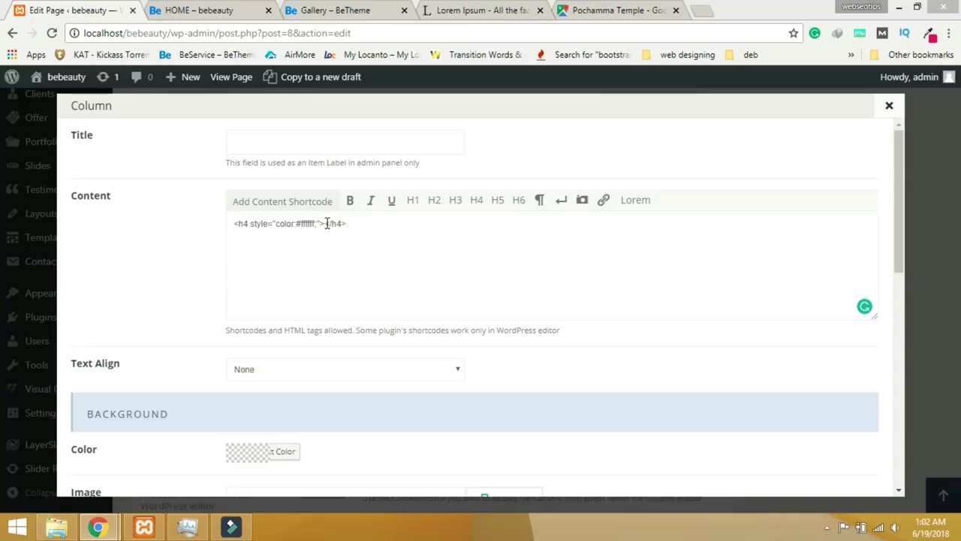
click(326, 224)
text(Address)
Add a line break after the heading and begin a white-styled <p> paragraph.
click(426, 223)
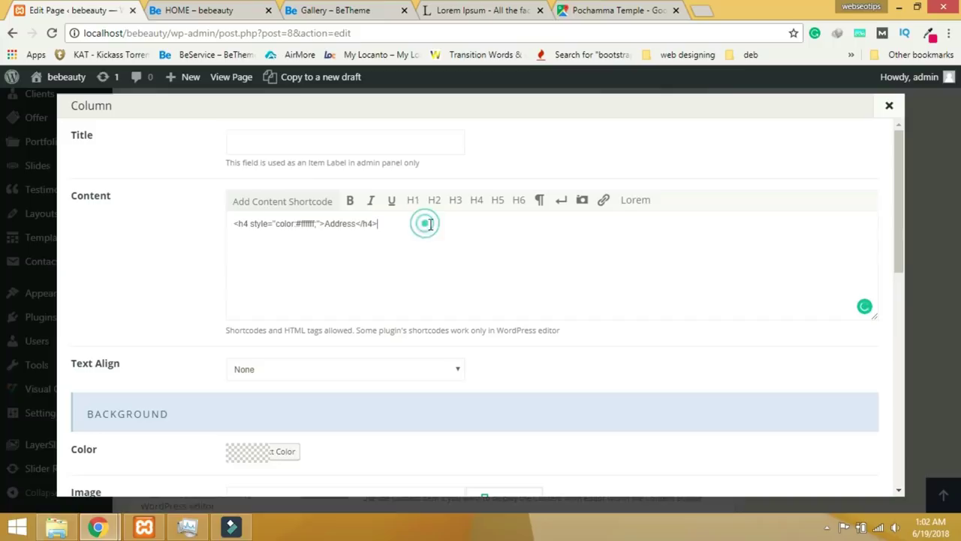
click(560, 204)
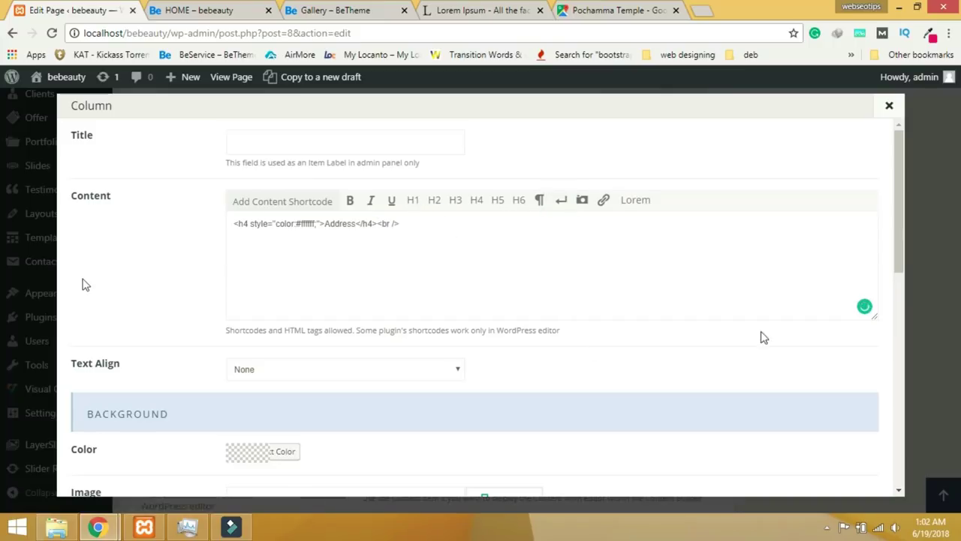
click(241, 244)
click(415, 226)
text(<p)
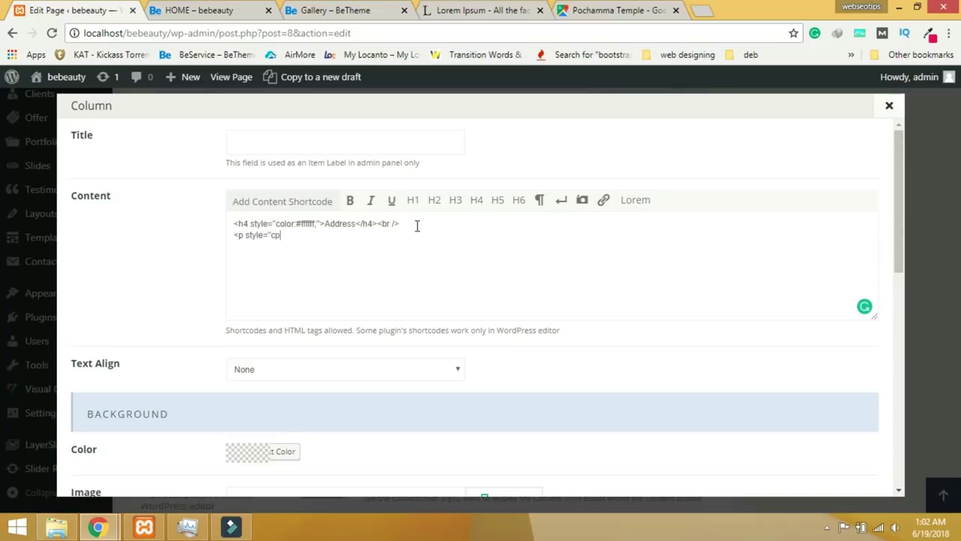
text(style="color:#ffffff;">)
Paste the address and phone lines, a line break, the copyright line, then close the paragraph.
click(239, 246)
key(ctrl+v)
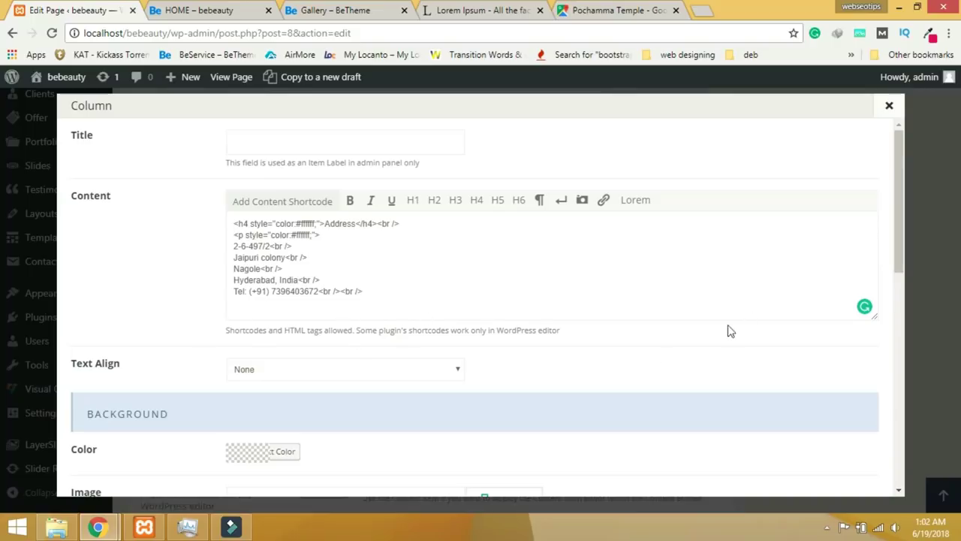
click(405, 294)
click(562, 199)
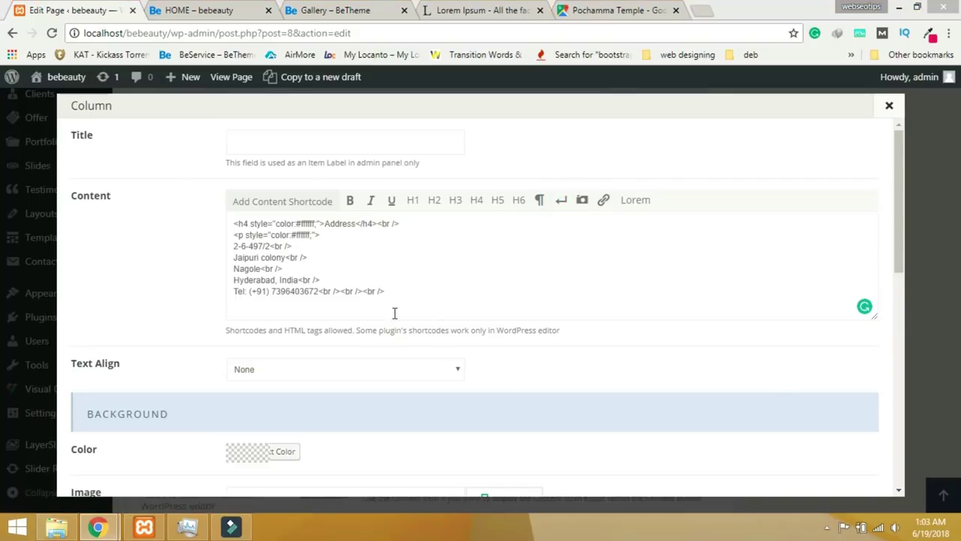
click(240, 305)
click(403, 291)
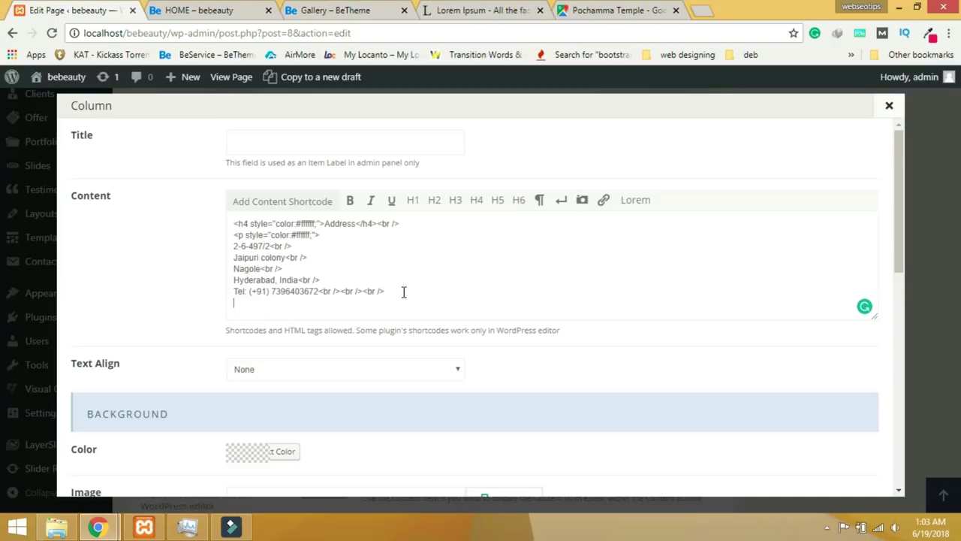
text(@2018 webseotips.com. created by Debjyoti Das)
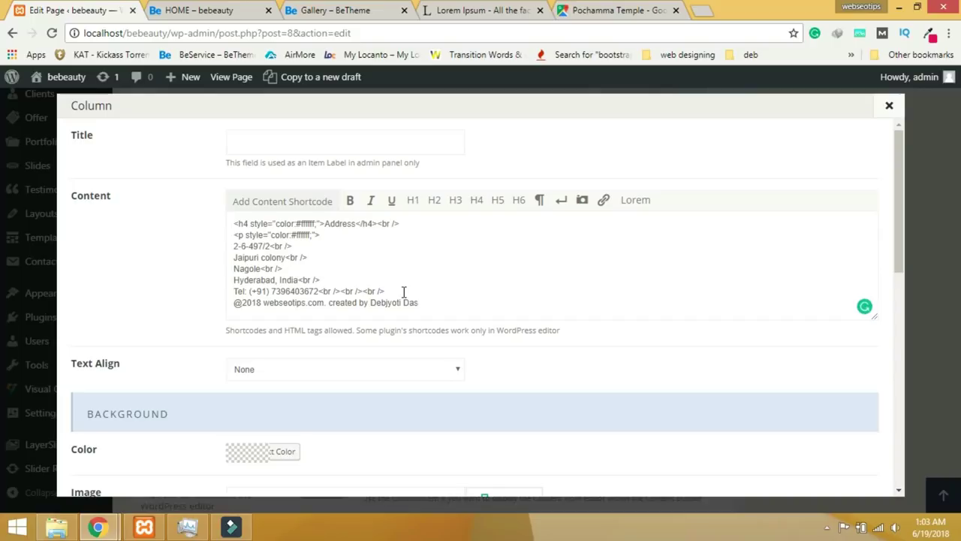
key(Return)
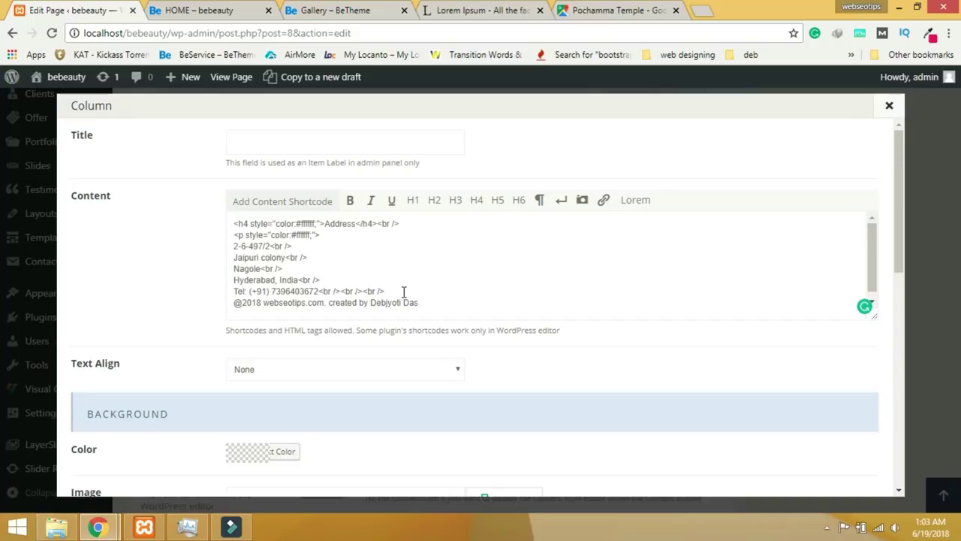
text(</p>)
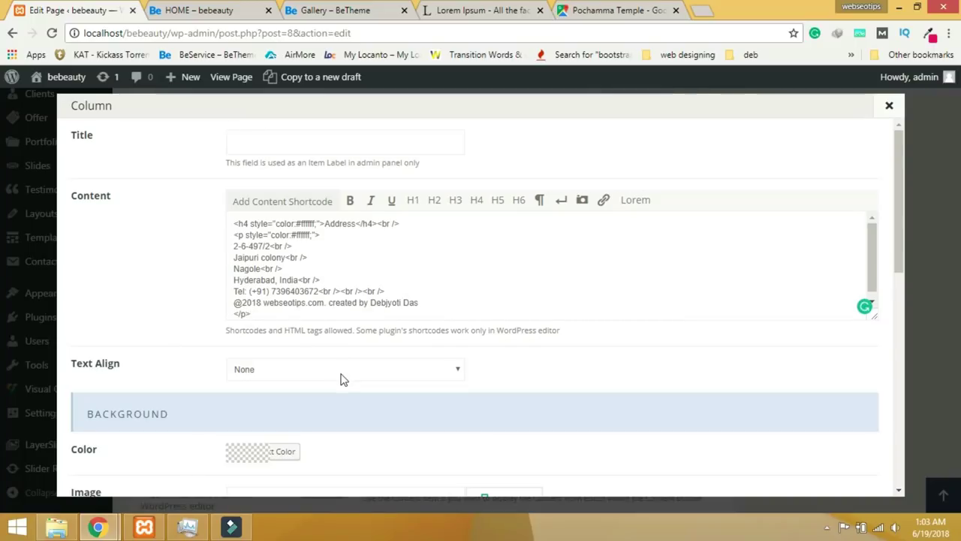
Give the Address column 40px 0px 180px 30px padding, save it, and update HOME.
scroll(369, 399, down, 4)
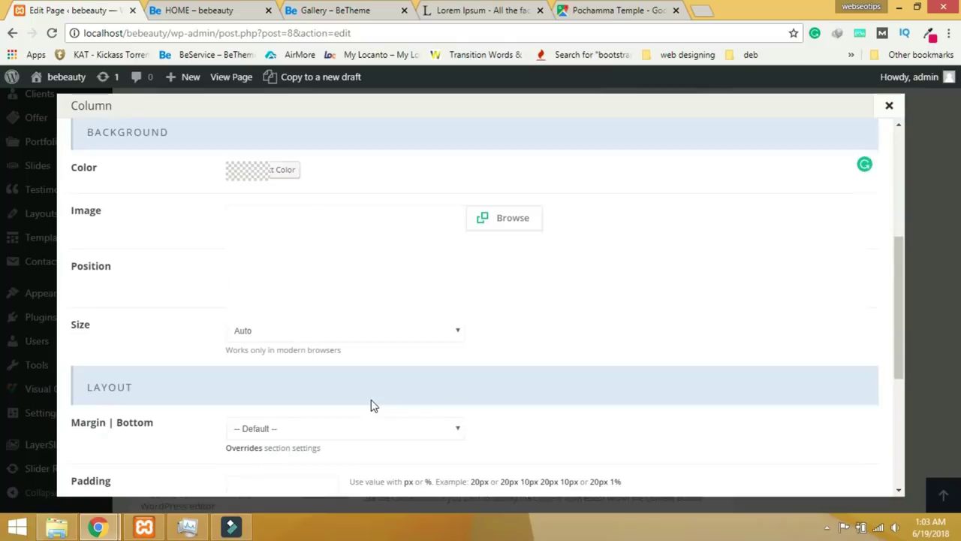
scroll(376, 403, down, 2)
click(287, 348)
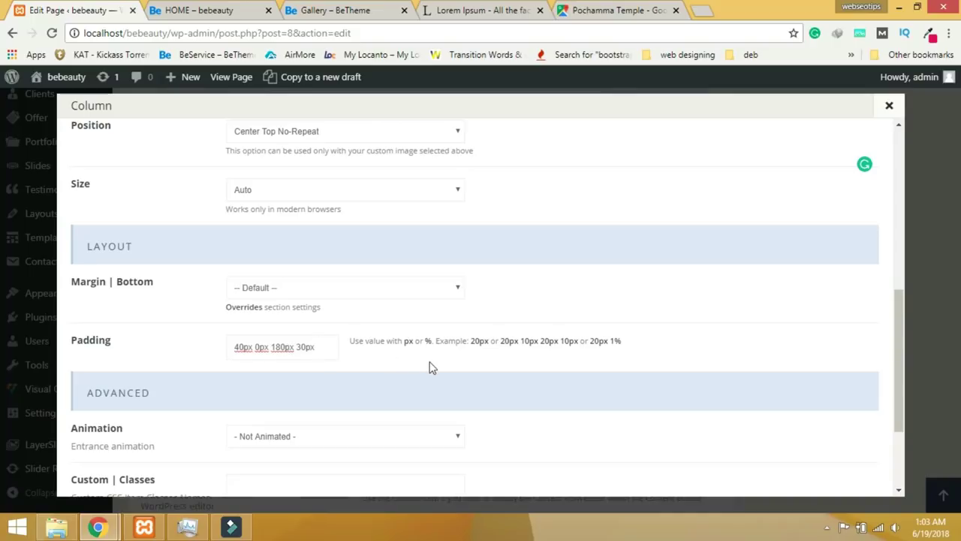
scroll(431, 368, down, 3)
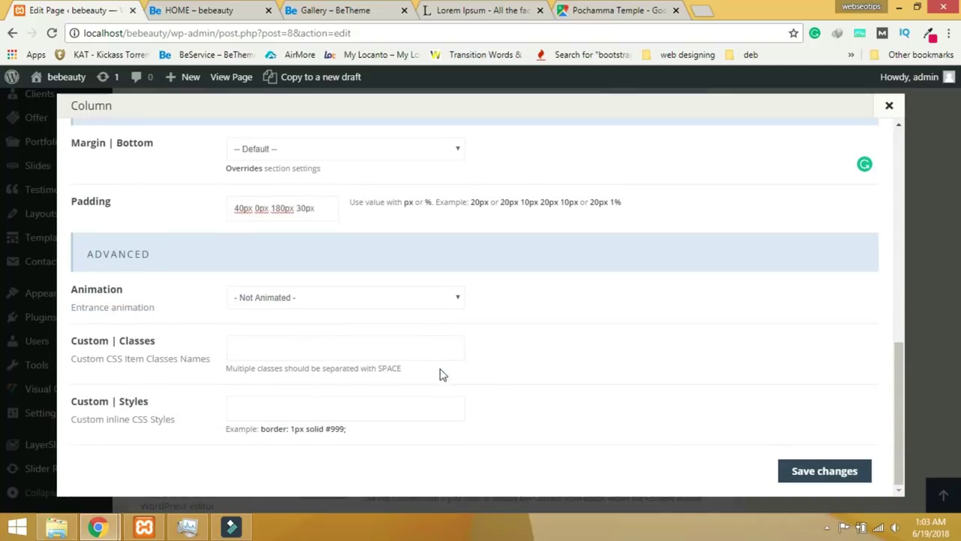
click(794, 475)
scroll(795, 476, up, 15)
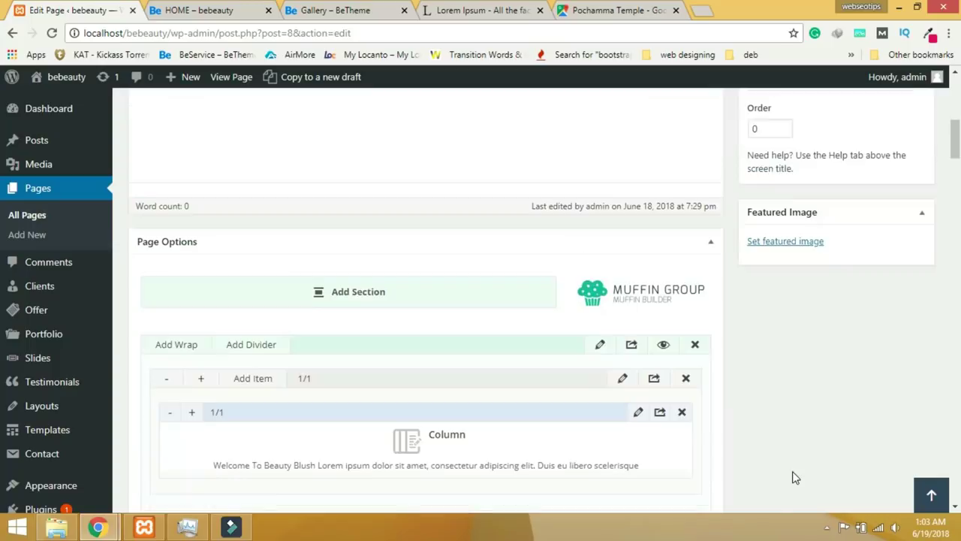
click(892, 412)
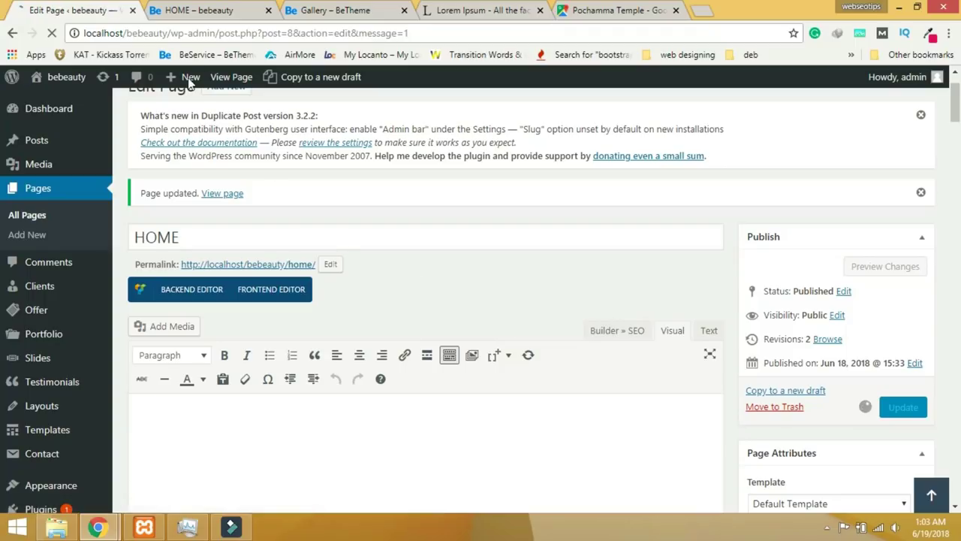
click(192, 13)
click(53, 33)
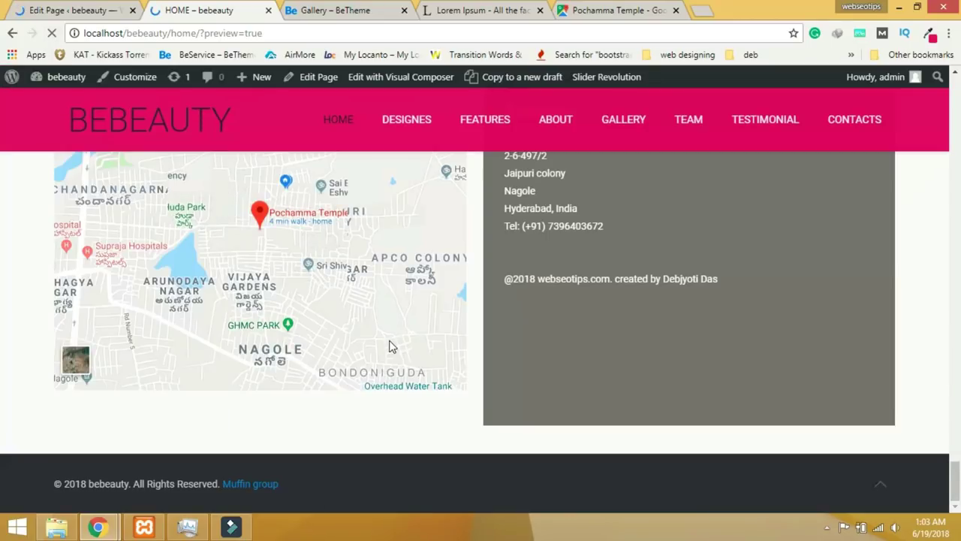
scroll(389, 345, up, 3)
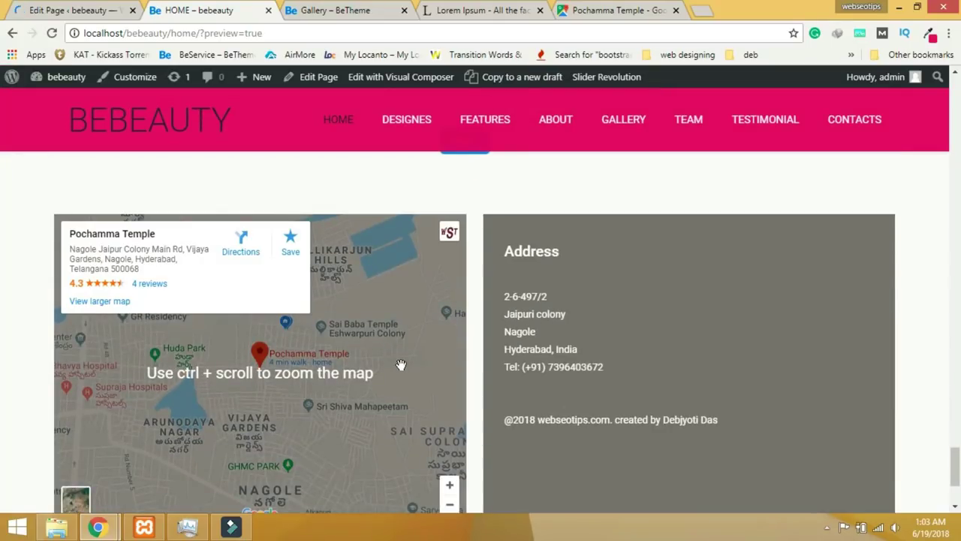
scroll(406, 366, down, 1)
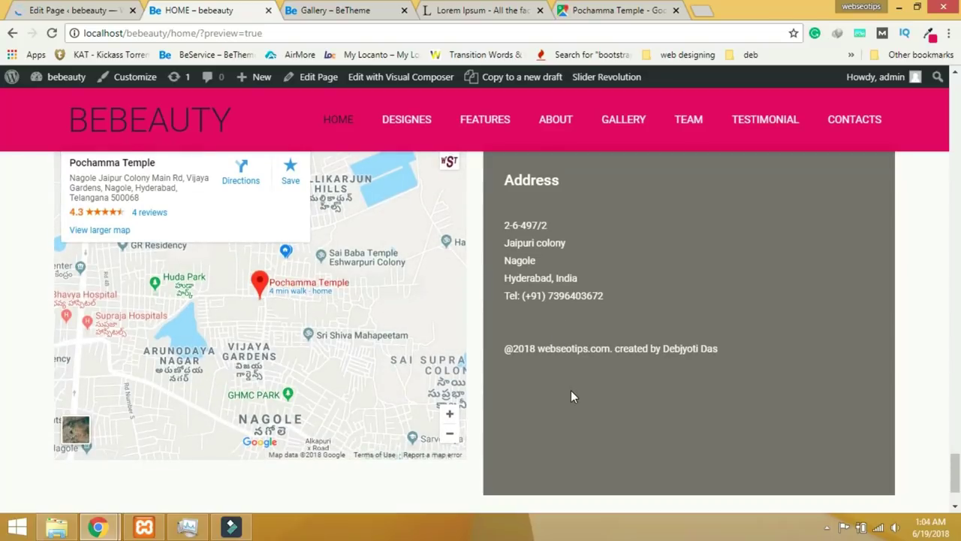
scroll(571, 390, down, 1)
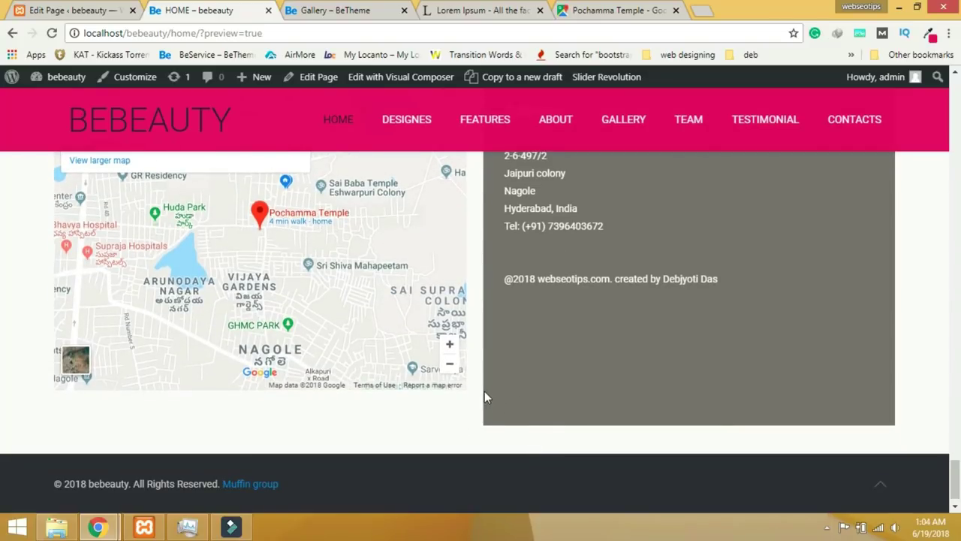
scroll(663, 395, up, 1)
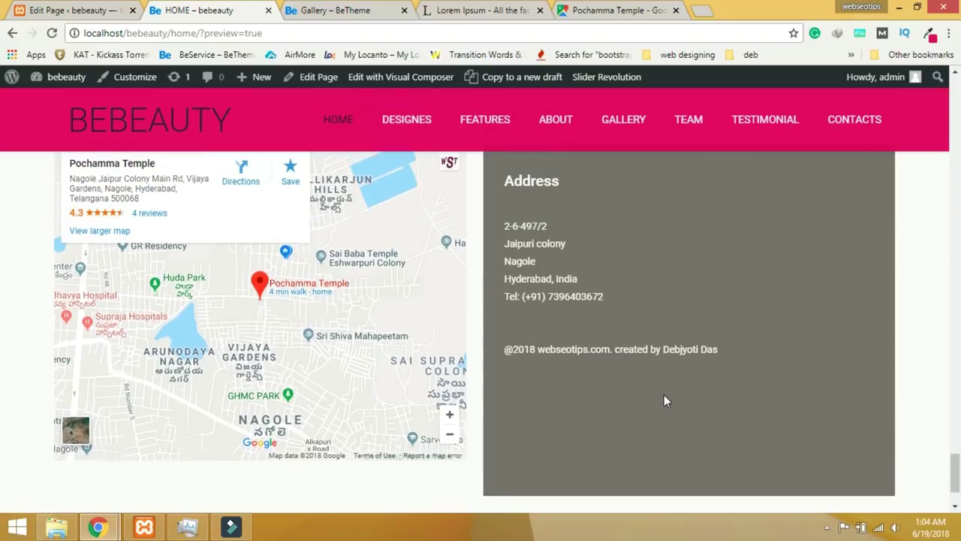
click(85, 14)
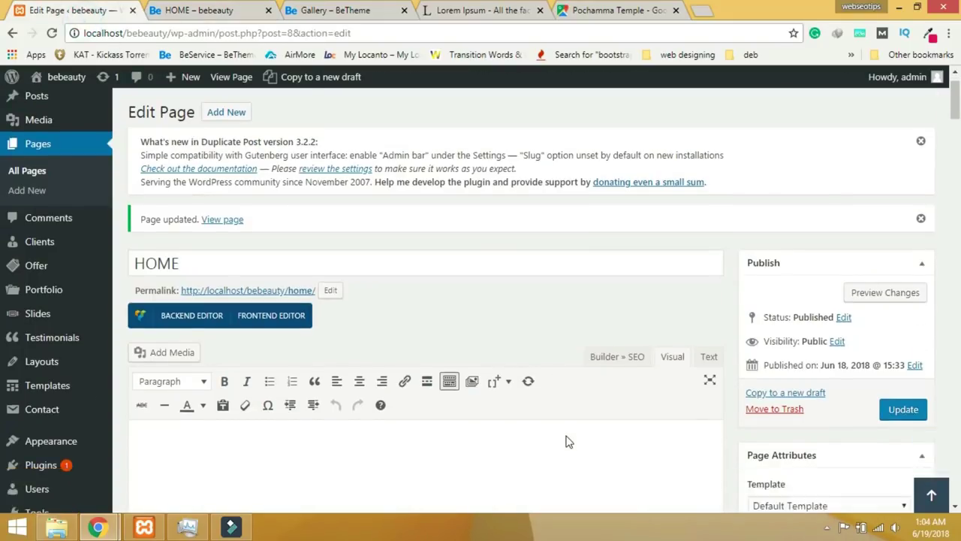
Delete one <br /> after the Tel line in the address column and save it.
scroll(566, 440, down, 10)
scroll(564, 442, down, 10)
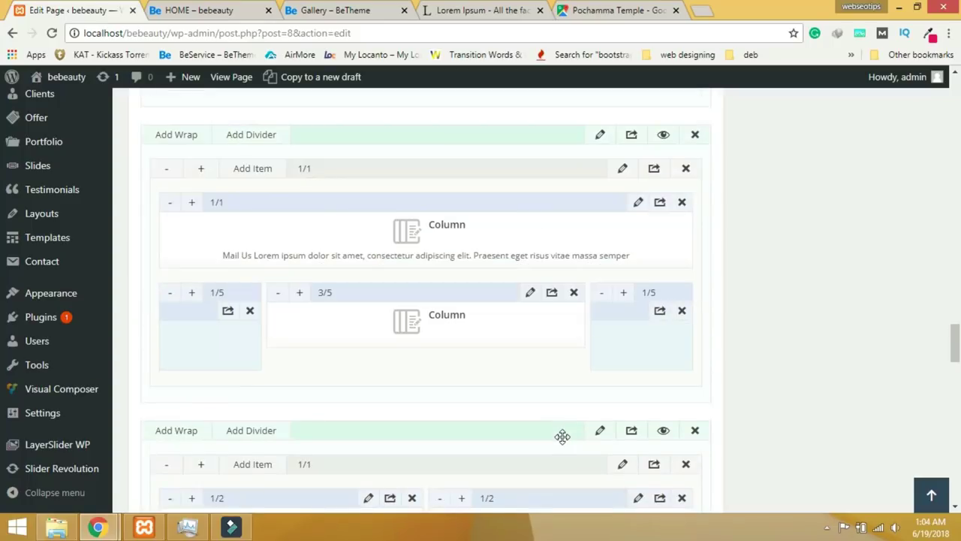
scroll(565, 443, up, 4)
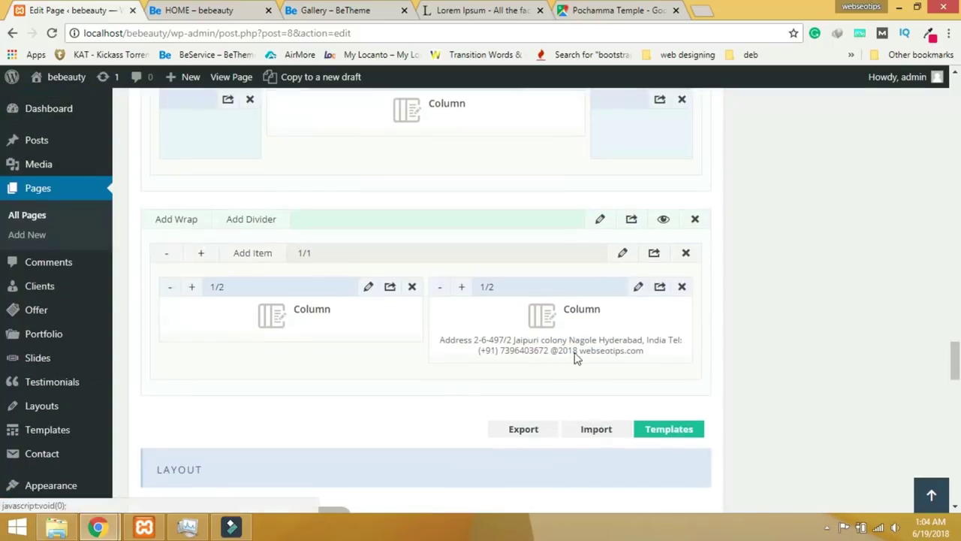
click(635, 287)
click(402, 290)
key(BackSpace)
key(BackSpace)
key(BackSpace)
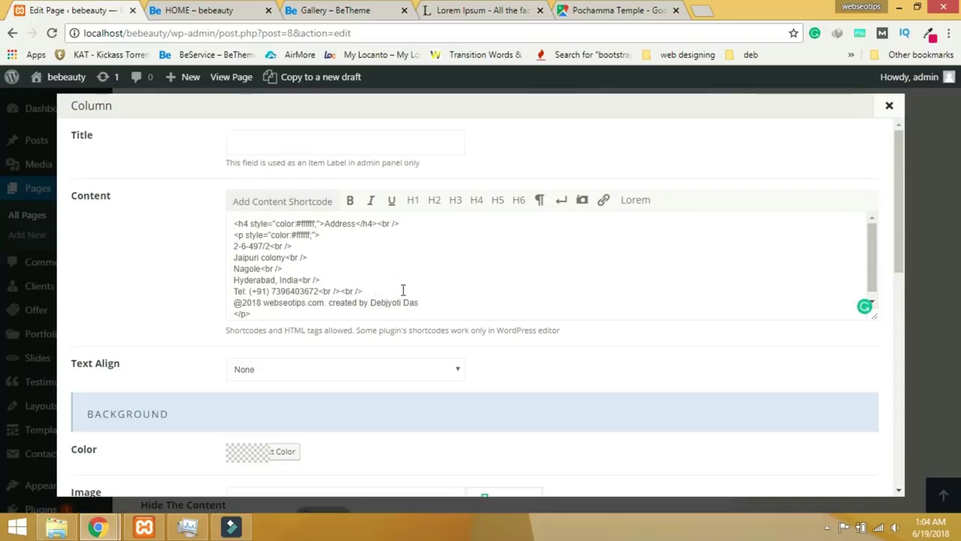
scroll(687, 427, down, 10)
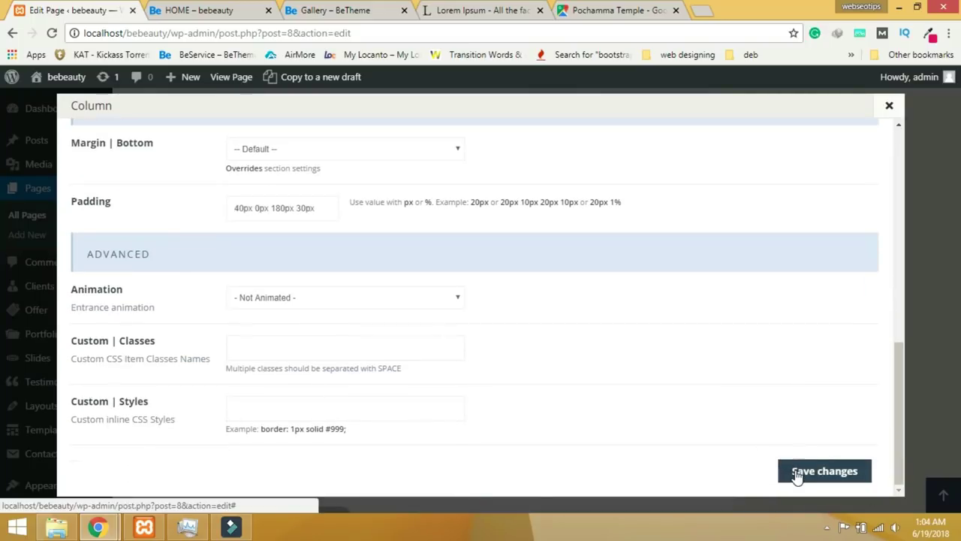
click(797, 472)
Update the HOME page and reload the live homepage to check the result.
scroll(786, 450, up, 20)
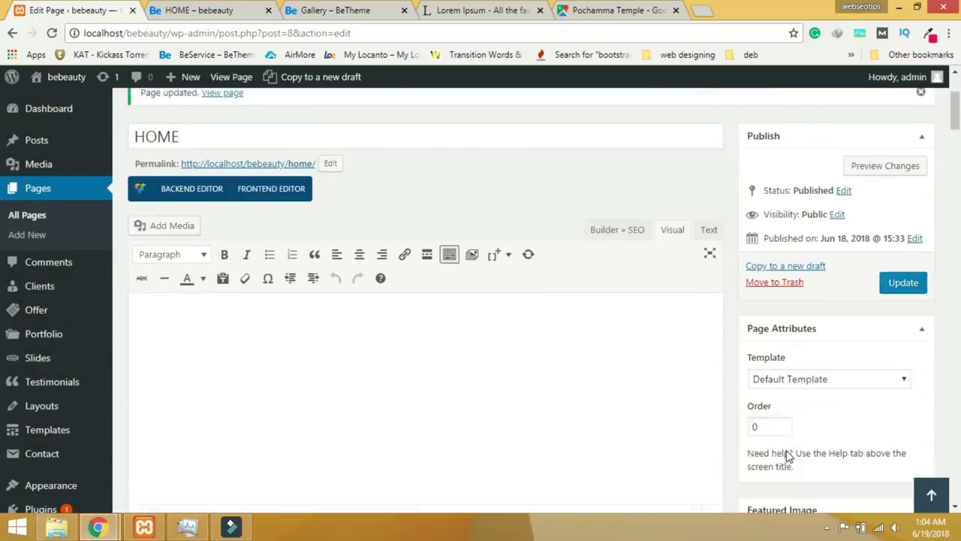
scroll(786, 449, up, 3)
click(901, 454)
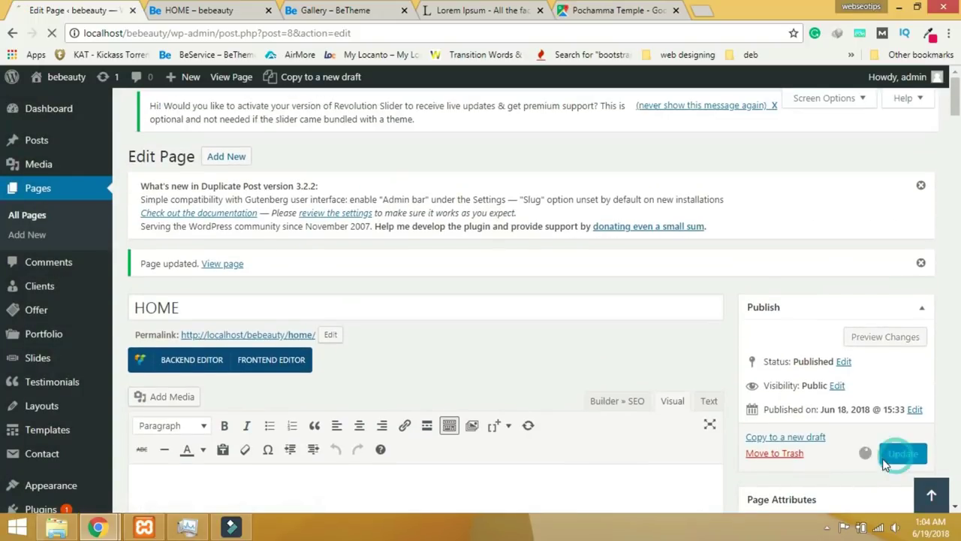
click(198, 11)
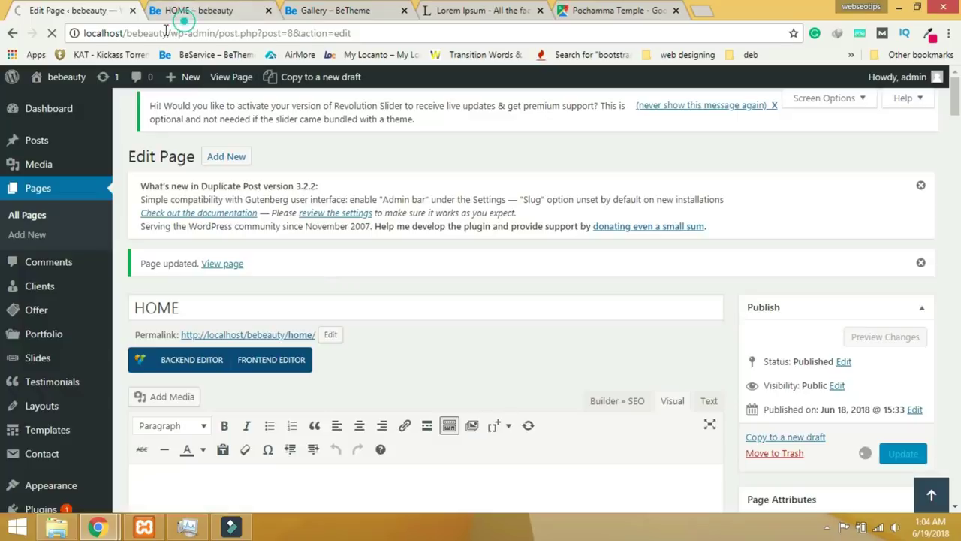
click(49, 33)
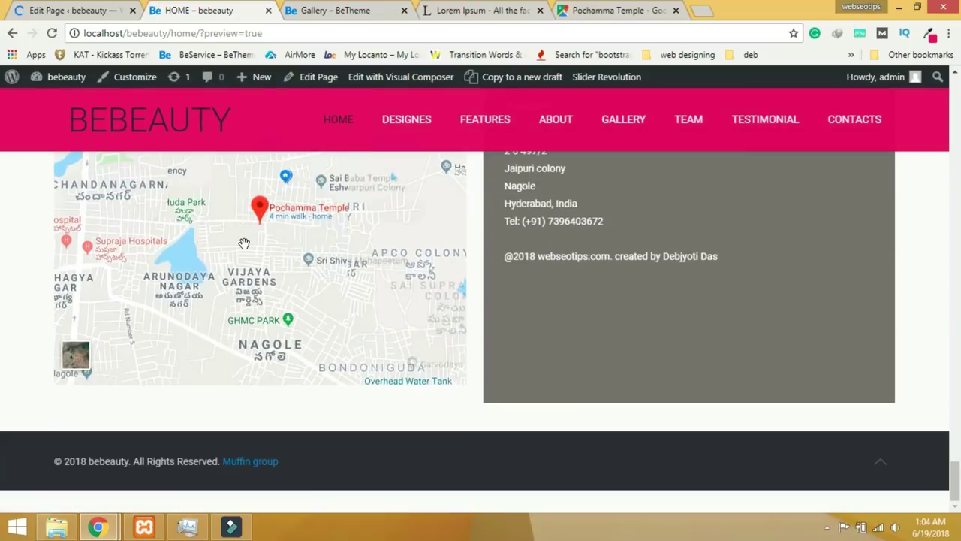
Change the address column padding to 40px 0px 160px 30px, save it, and update HOME.
click(81, 11)
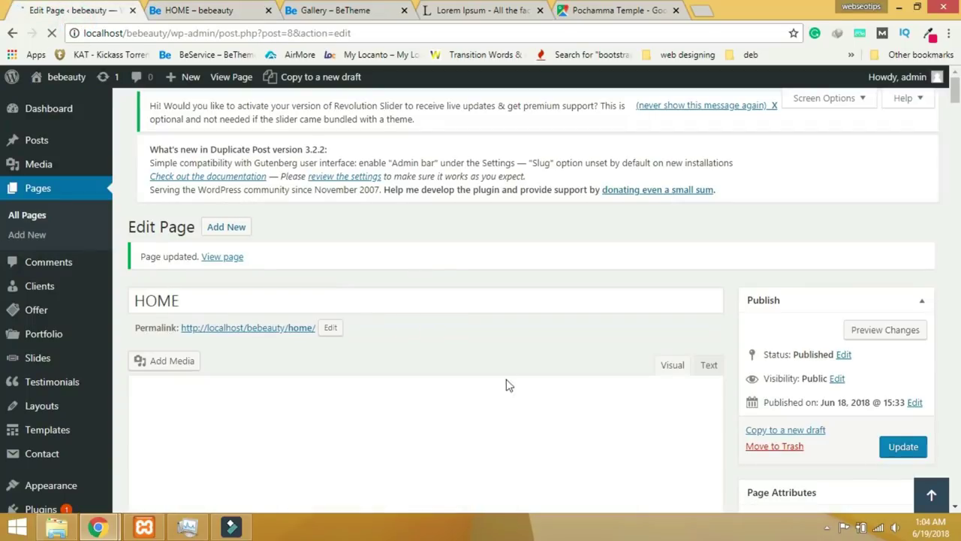
scroll(496, 411, down, 20)
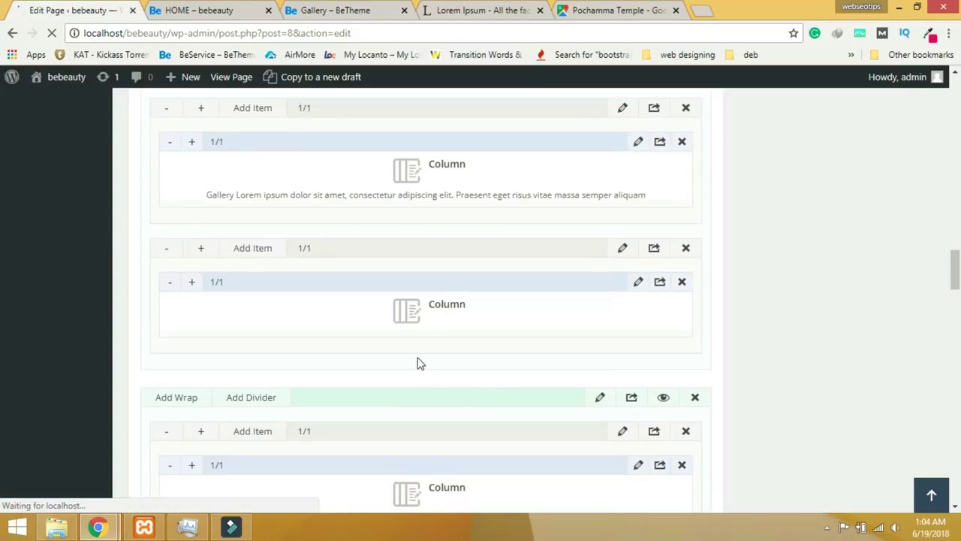
scroll(740, 450, down, 10)
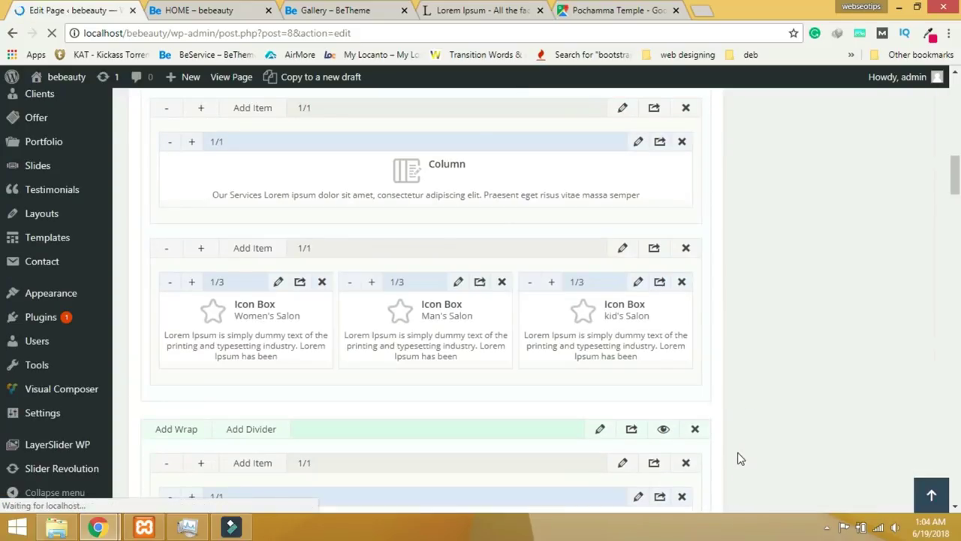
scroll(729, 458, down, 5)
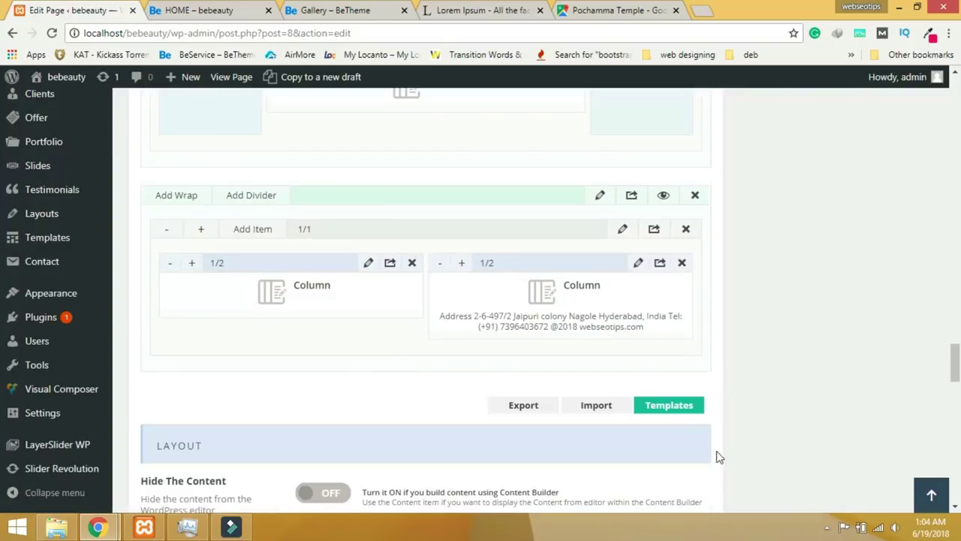
click(638, 264)
scroll(595, 384, down, 3)
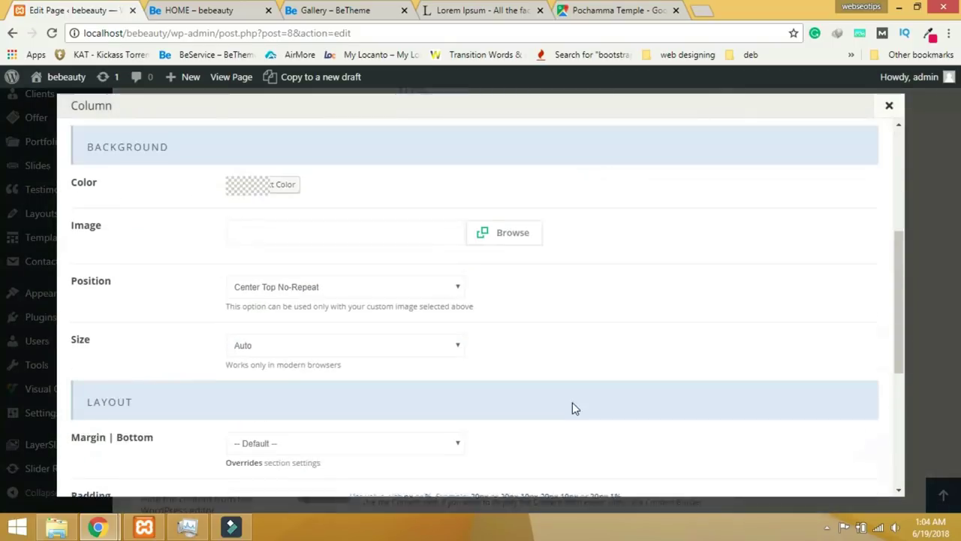
scroll(572, 409, up, 3)
scroll(474, 383, down, 10)
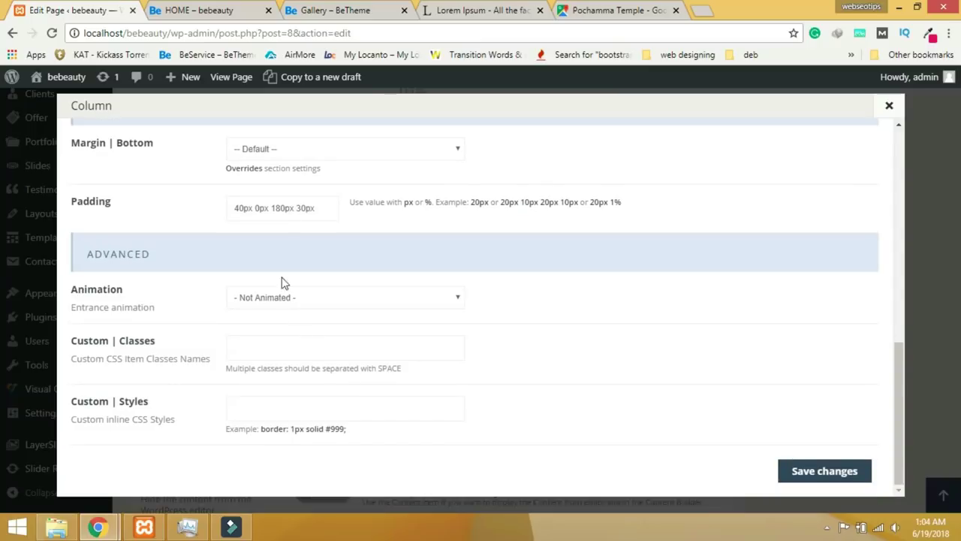
click(282, 208)
click(784, 480)
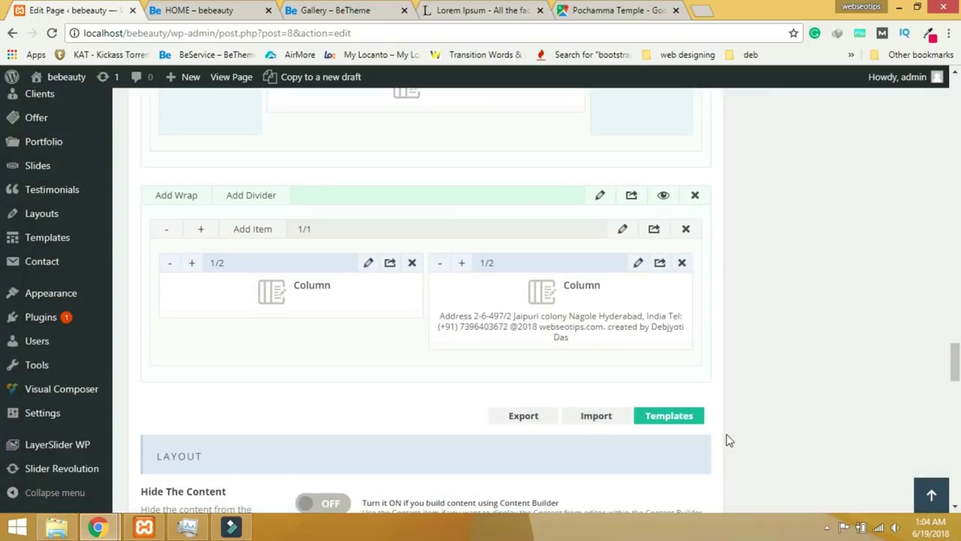
scroll(740, 442, up, 15)
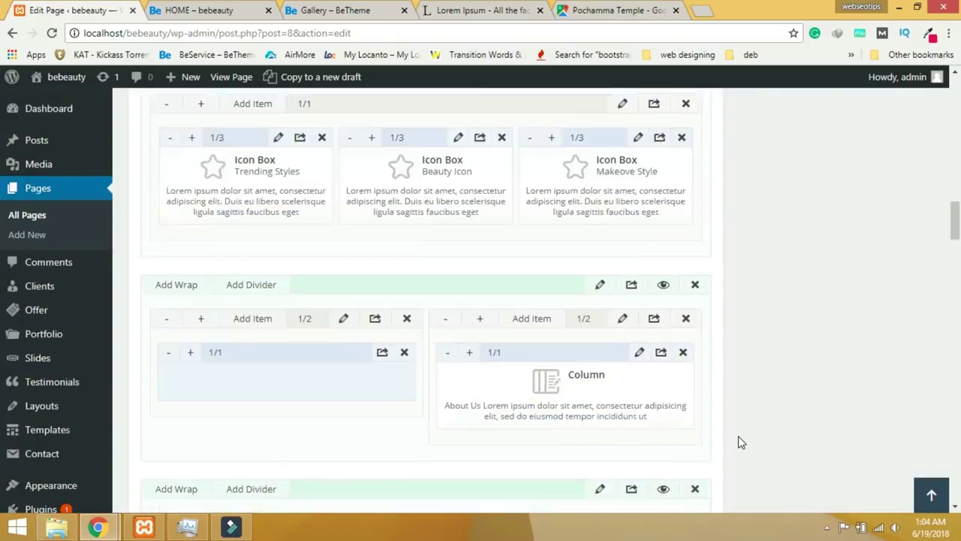
scroll(862, 424, up, 6)
click(900, 431)
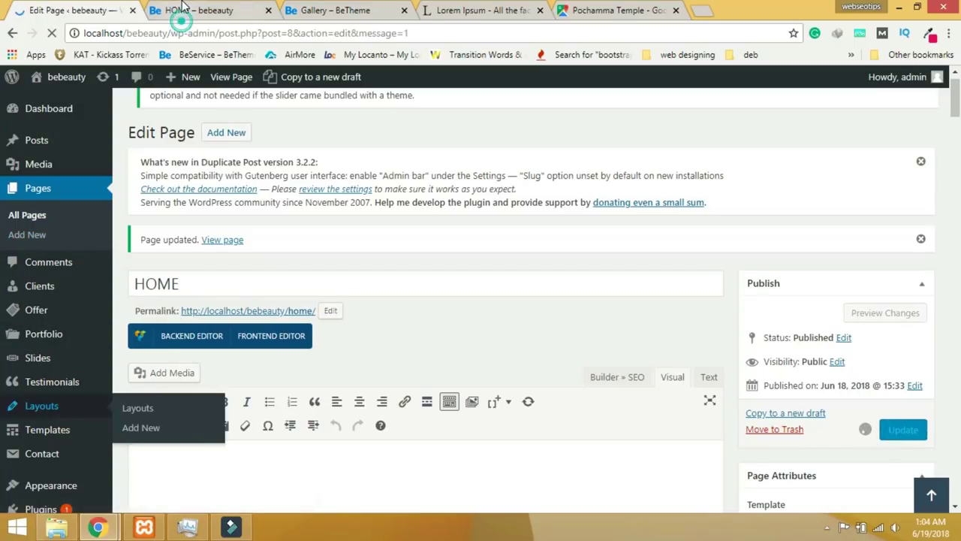
click(183, 9)
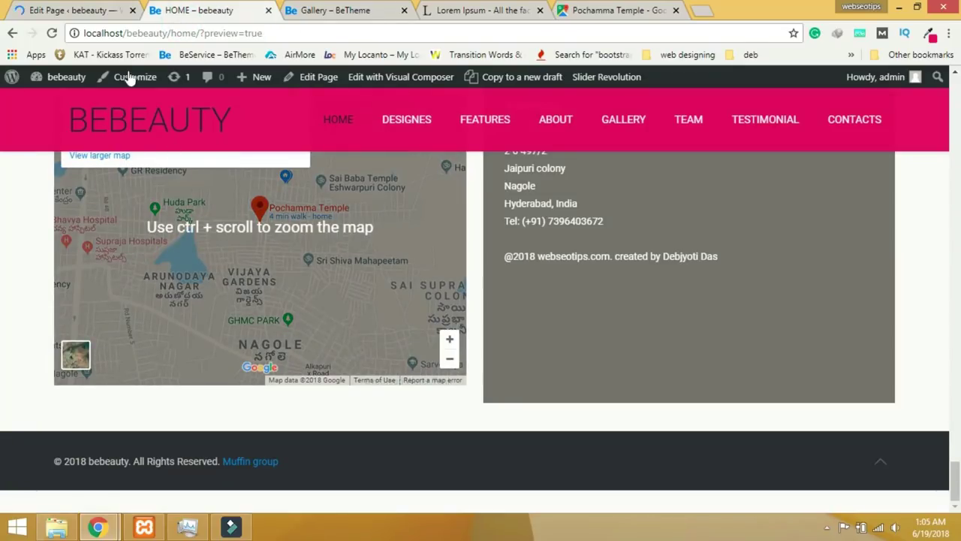
click(66, 76)
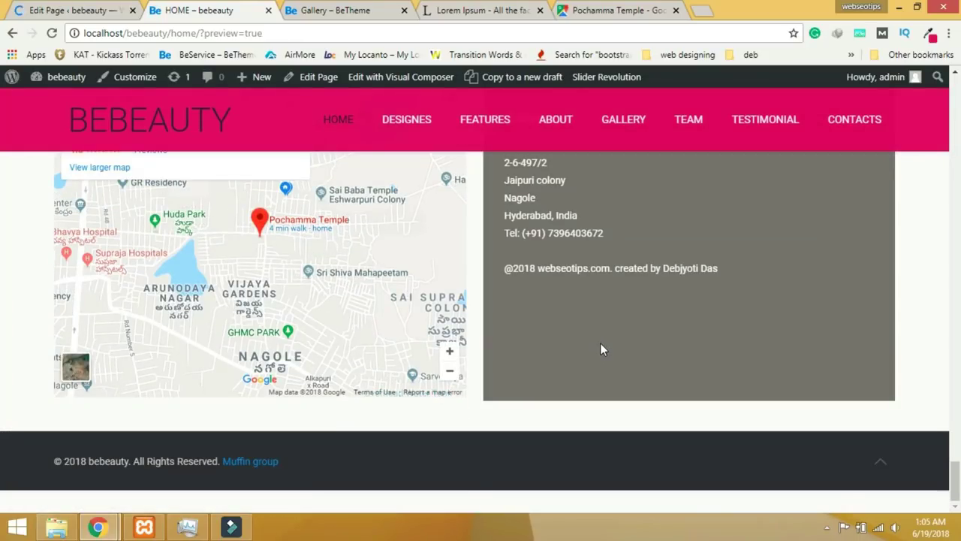
scroll(599, 343, up, 3)
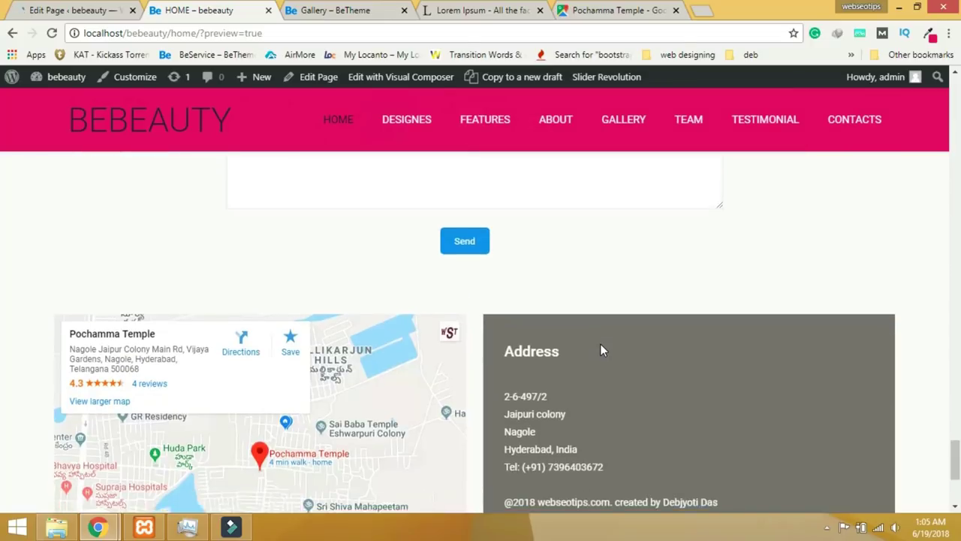
scroll(601, 350, down, 3)
scroll(600, 349, up, 4)
scroll(601, 350, down, 3)
scroll(600, 350, up, 3)
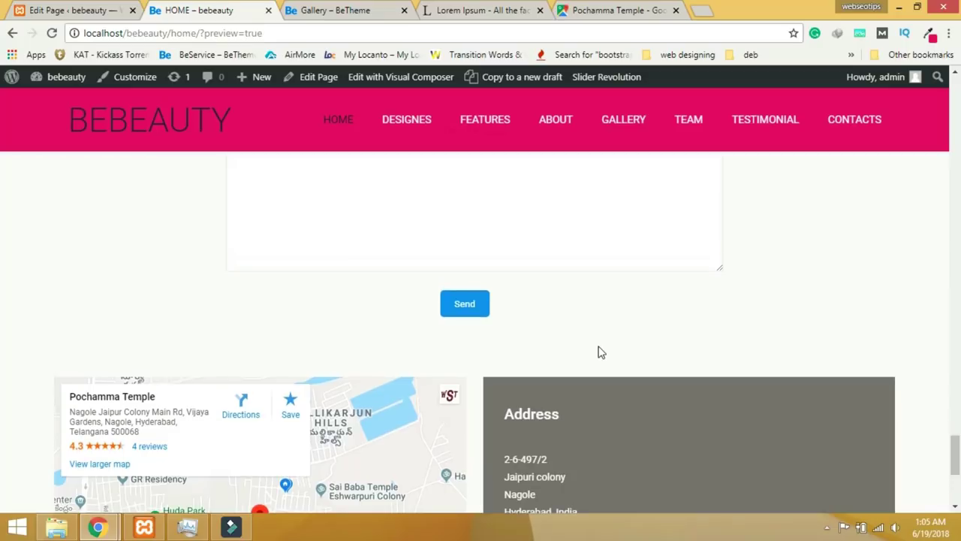
scroll(727, 286, up, 4)
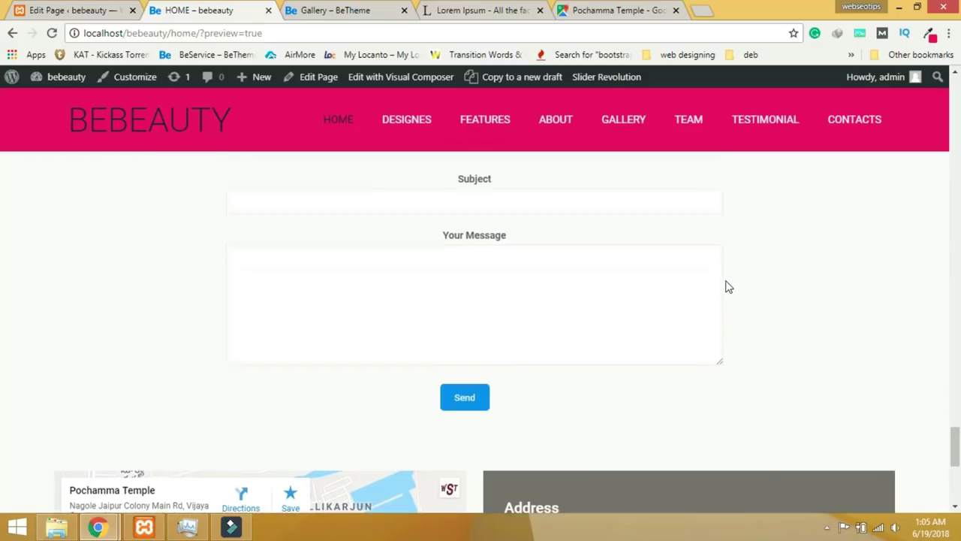
scroll(721, 365, down, 4)
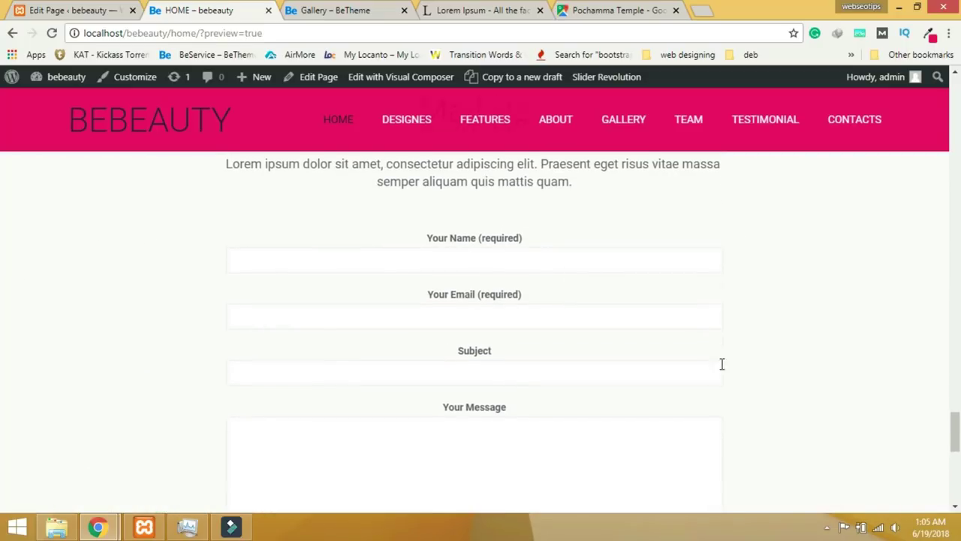
scroll(818, 401, up, 3)
scroll(752, 391, up, 3)
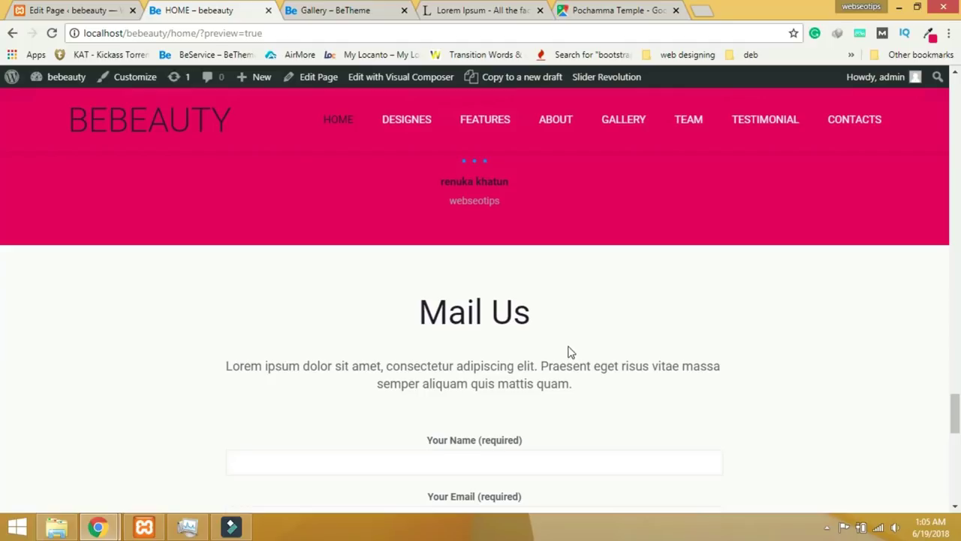
click(79, 9)
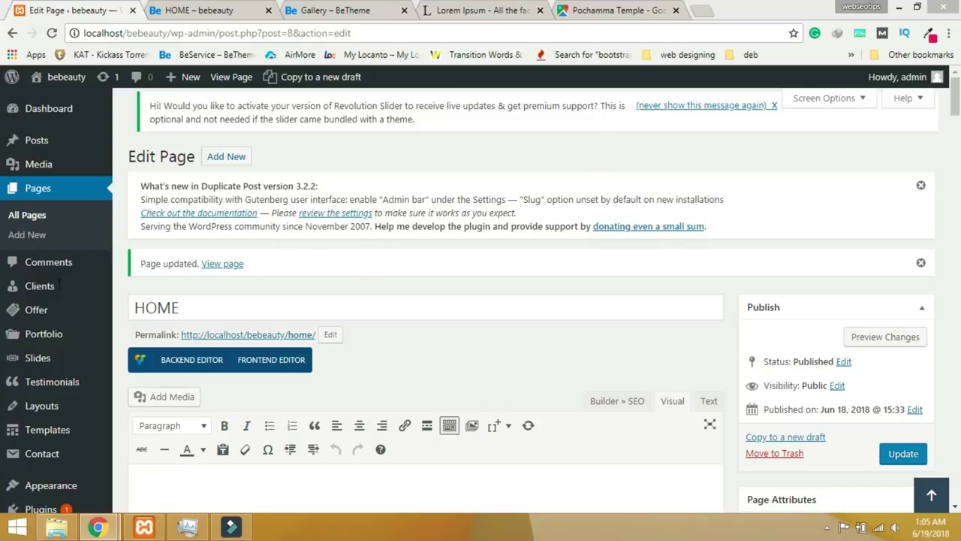
Scroll to the Mail Us section and open its Section settings dialog.
scroll(571, 338, down, 15)
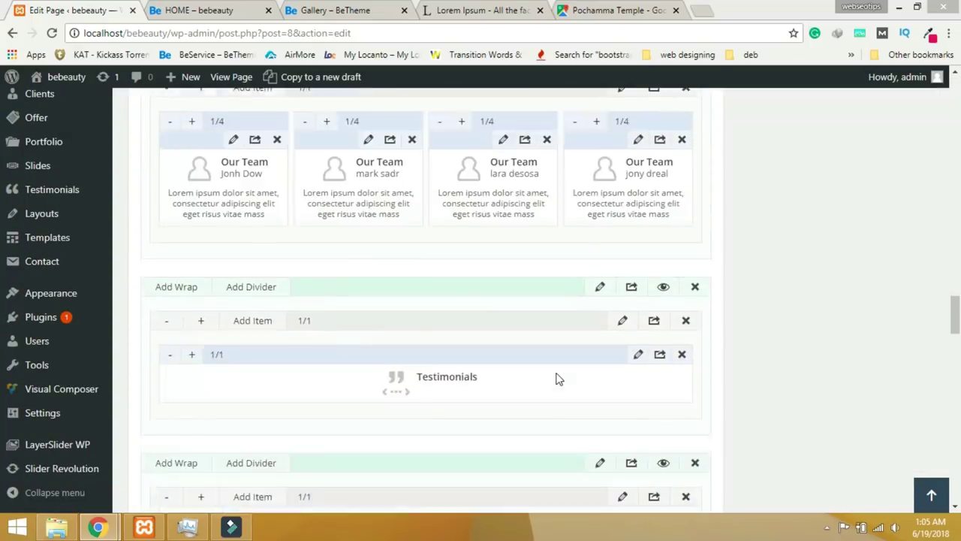
scroll(556, 379, down, 5)
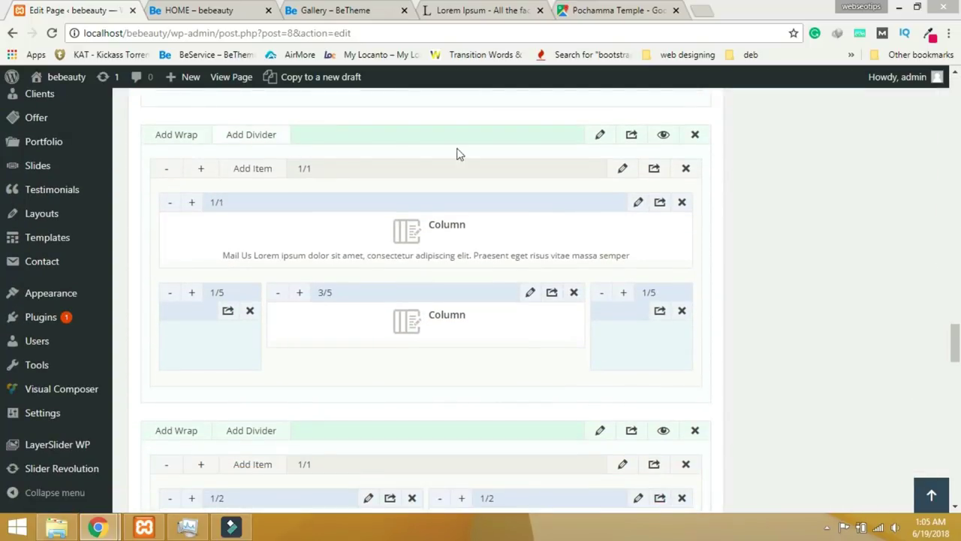
click(602, 136)
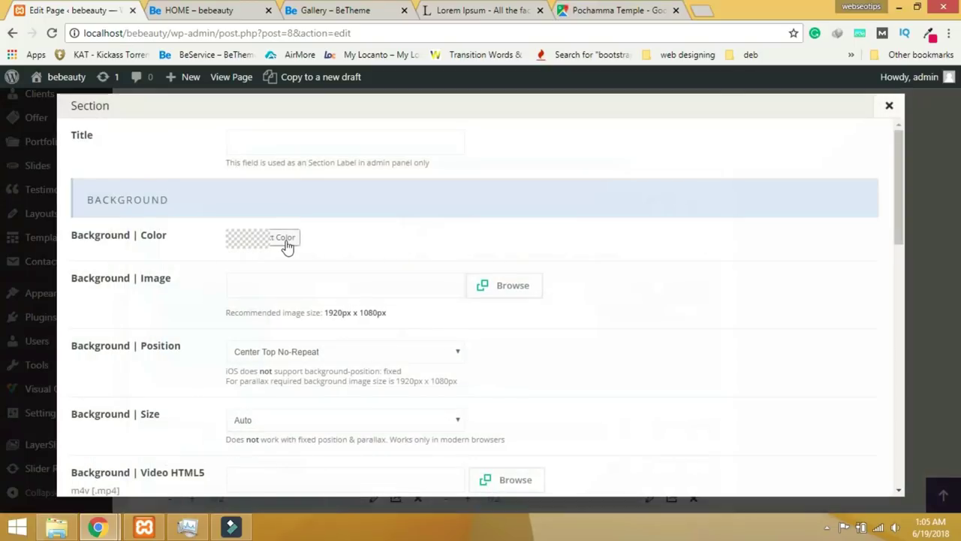
Set the Mail Us section background colour to #e0e0e0 and save the section.
click(287, 245)
click(338, 236)
text(#e0e0e0)
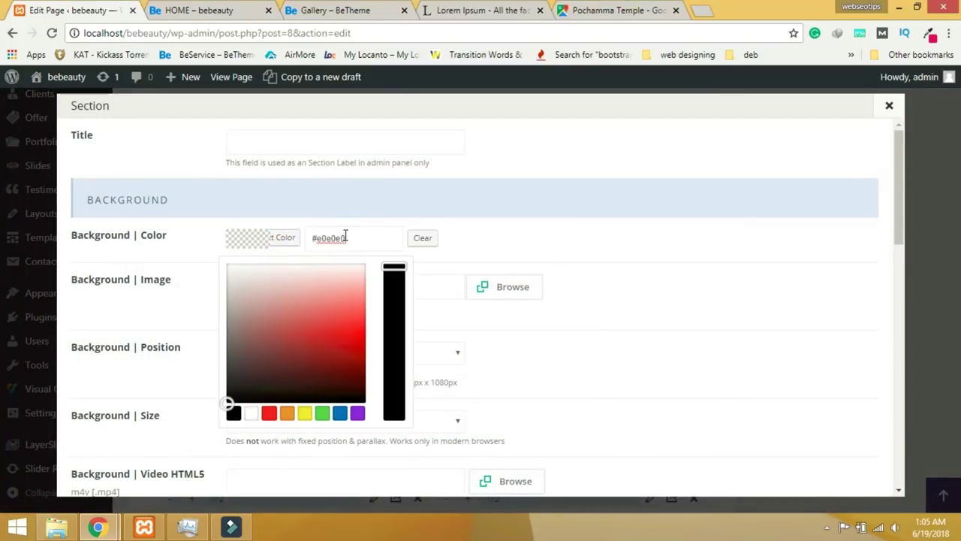
scroll(731, 335, down, 10)
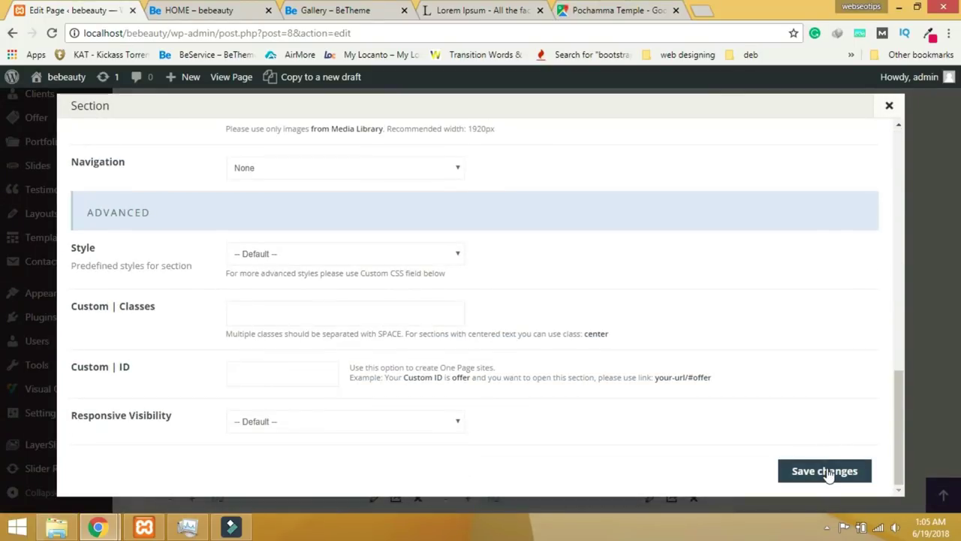
click(826, 472)
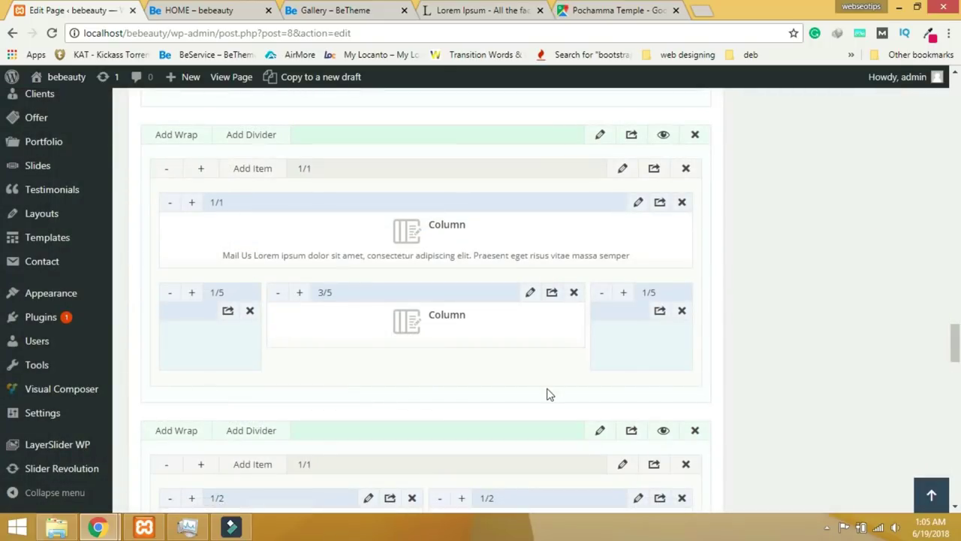
Update the HOME page to keep the new section background.
scroll(668, 315, down, 5)
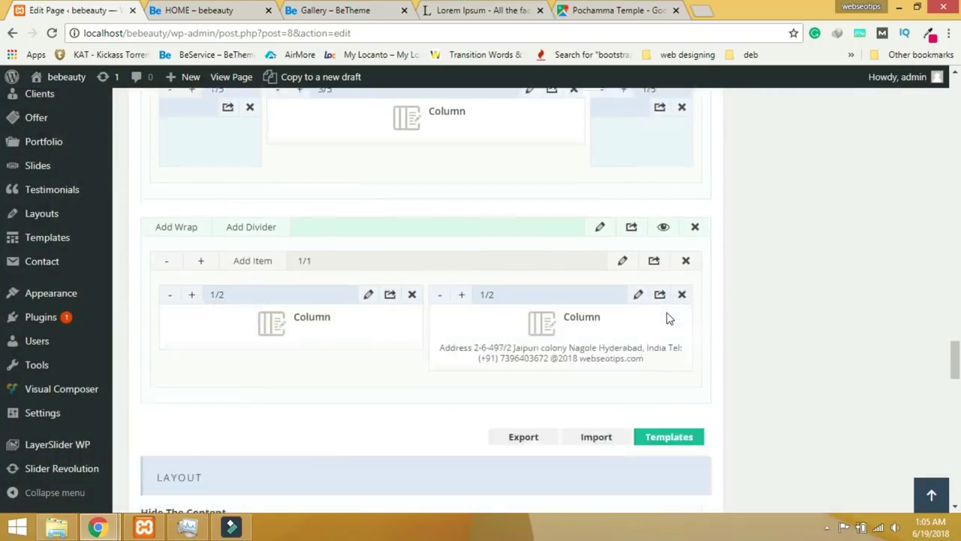
scroll(813, 343, up, 15)
scroll(815, 347, up, 15)
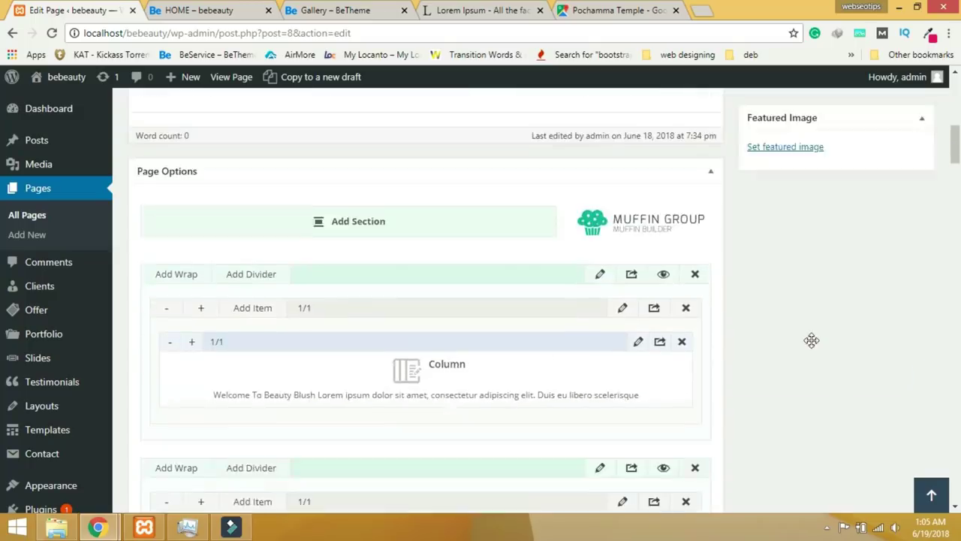
click(901, 454)
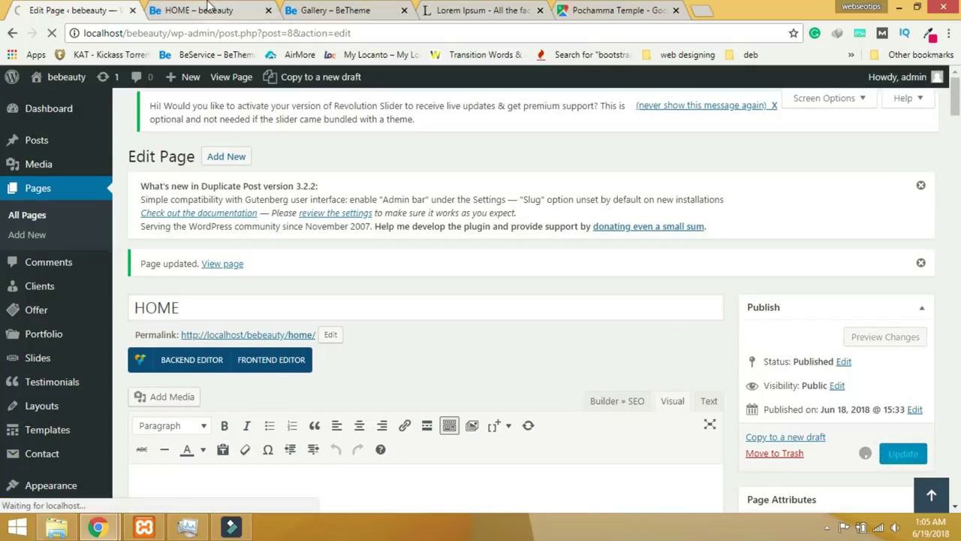
click(196, 10)
click(51, 34)
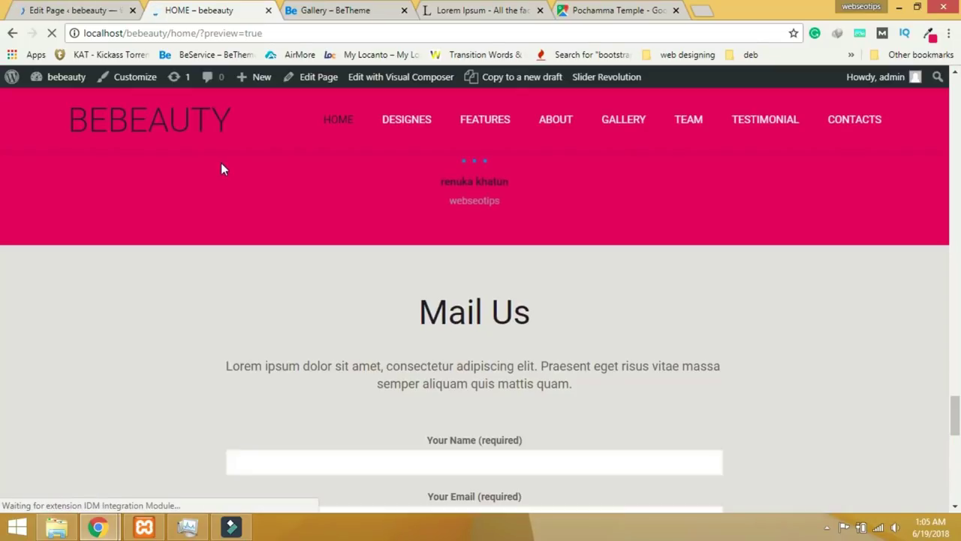
scroll(236, 247, down, 6)
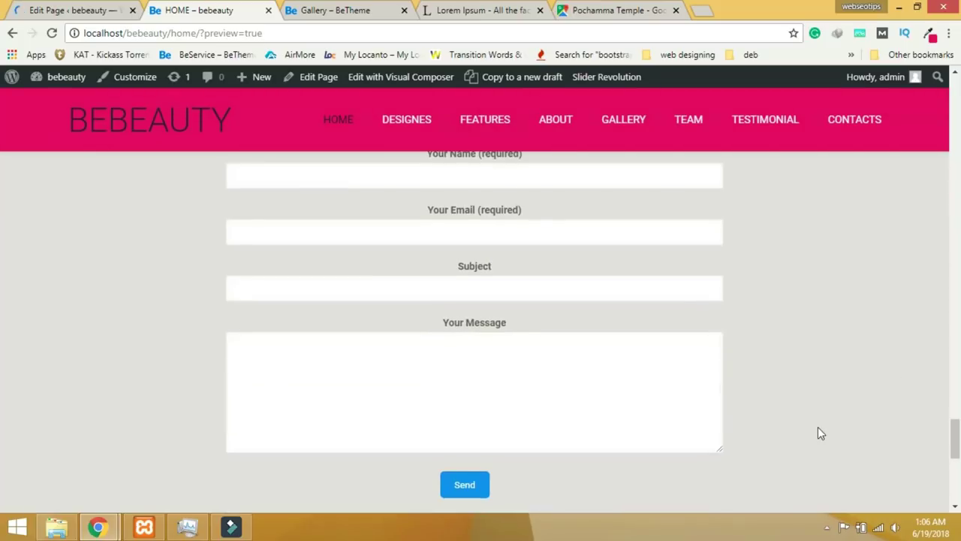
scroll(819, 433, down, 1)
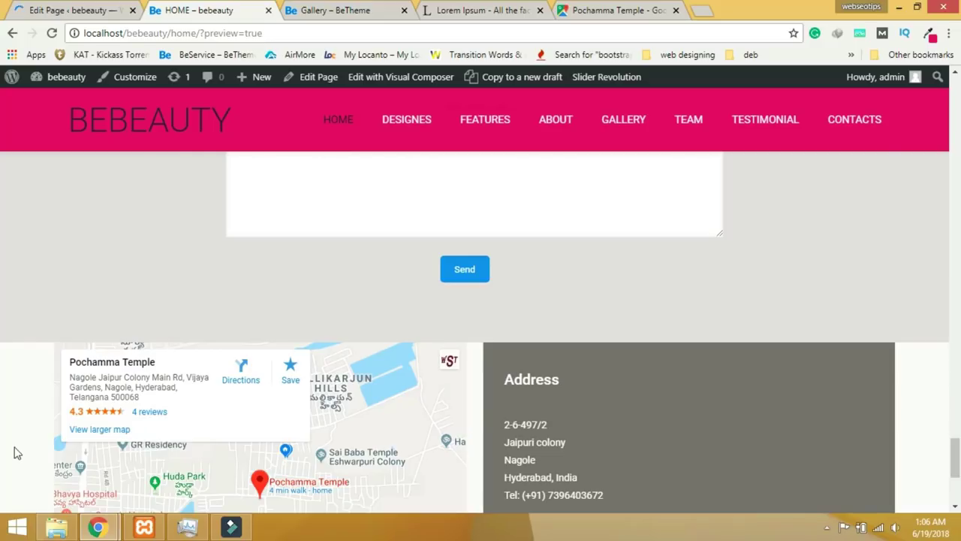
scroll(285, 413, up, 1)
scroll(558, 371, down, 2)
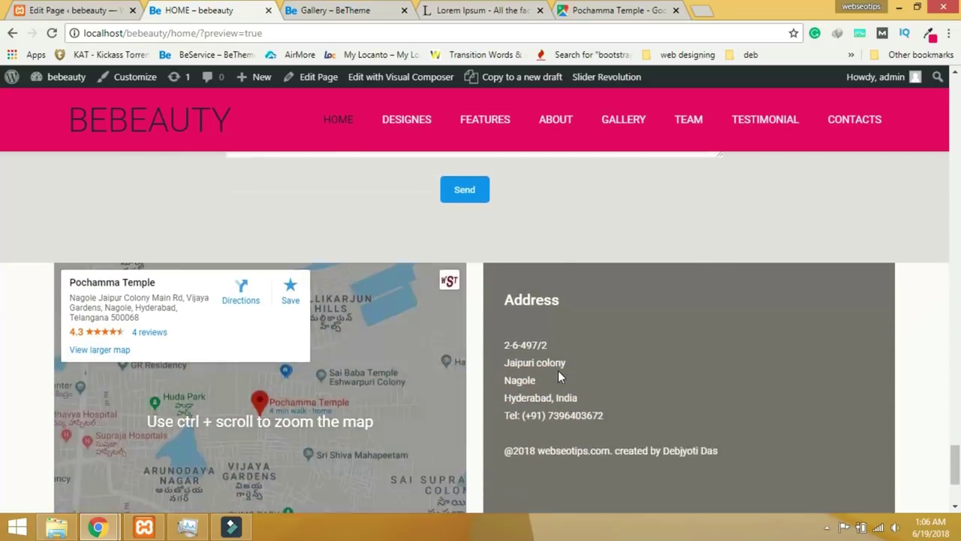
scroll(558, 370, down, 2)
Give the address section 50 px top and bottom padding and save the section.
click(78, 10)
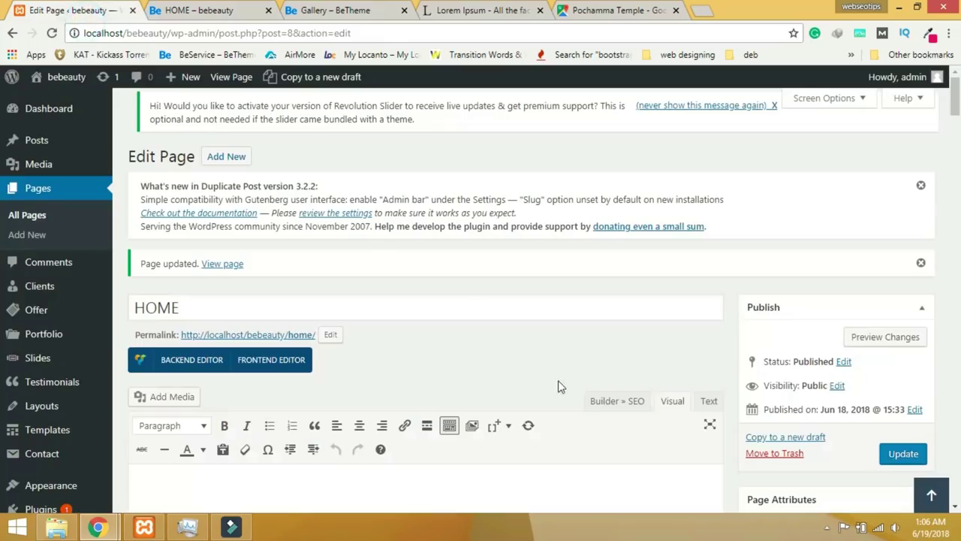
scroll(559, 385, down, 20)
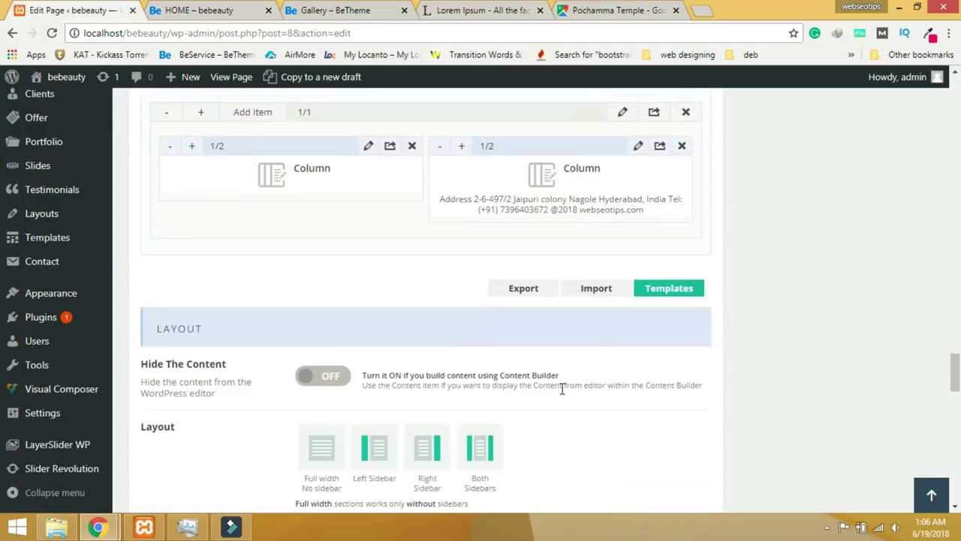
scroll(560, 376, up, 3)
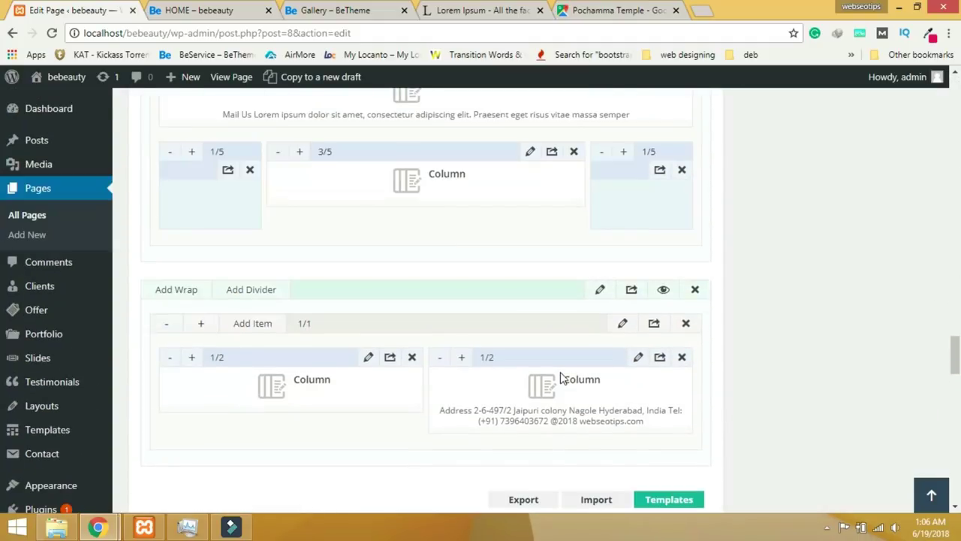
click(606, 291)
scroll(381, 345, down, 4)
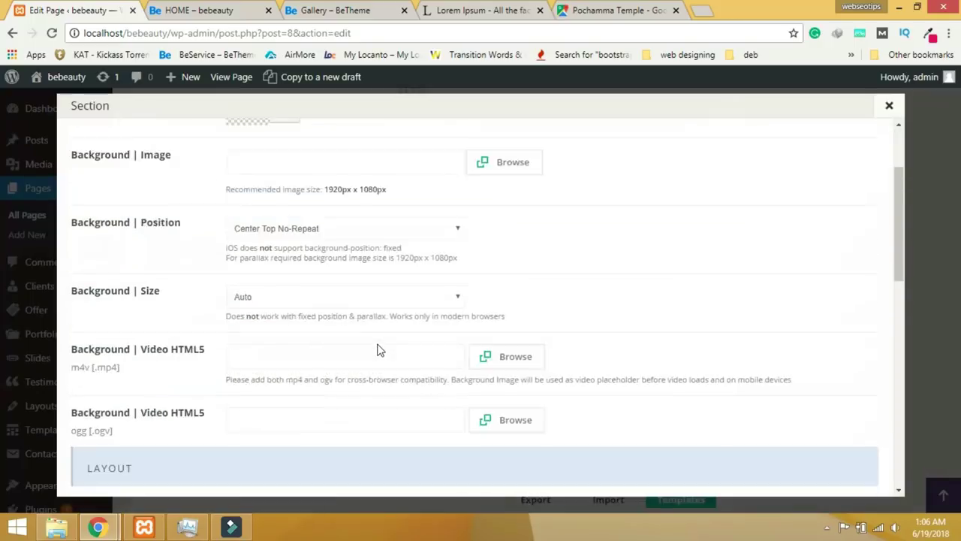
drag(252, 351, 199, 347)
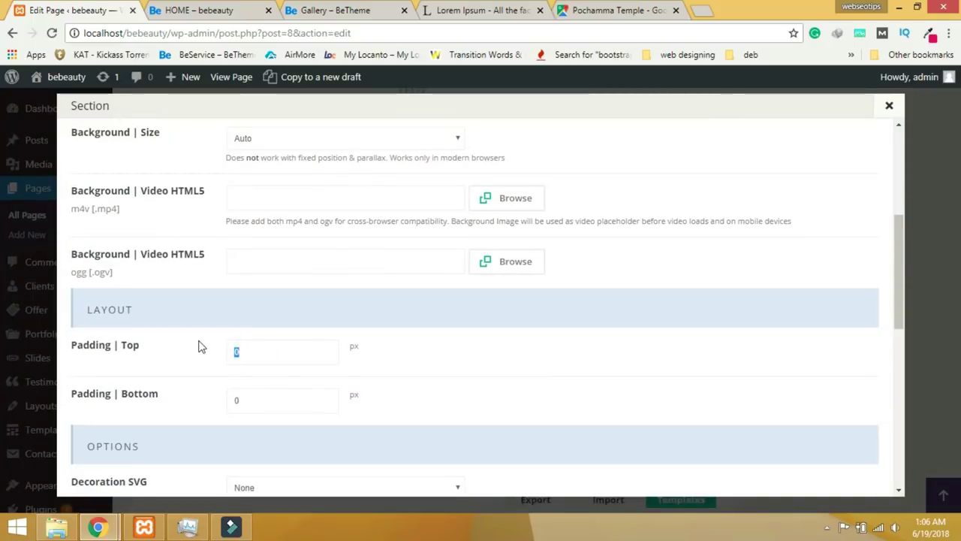
text(5)
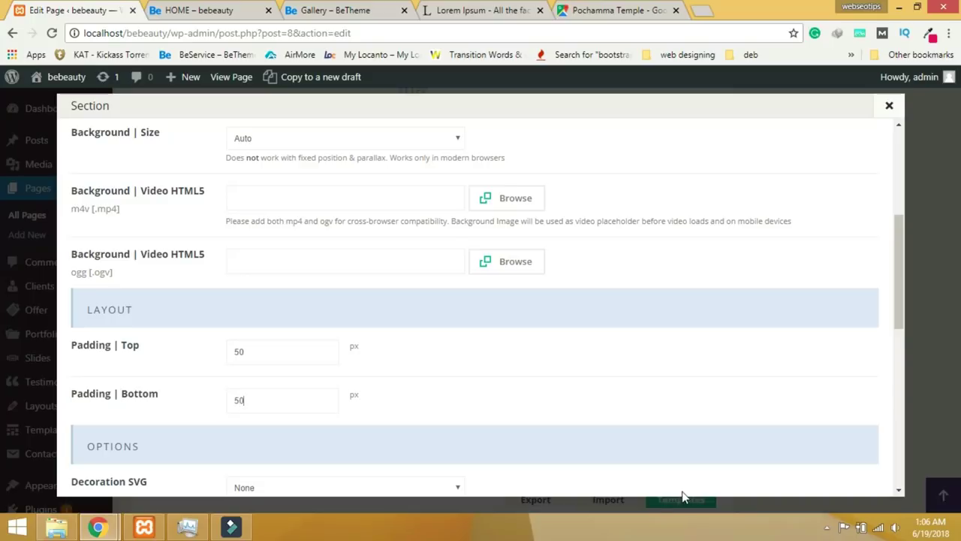
scroll(756, 463, down, 5)
click(804, 476)
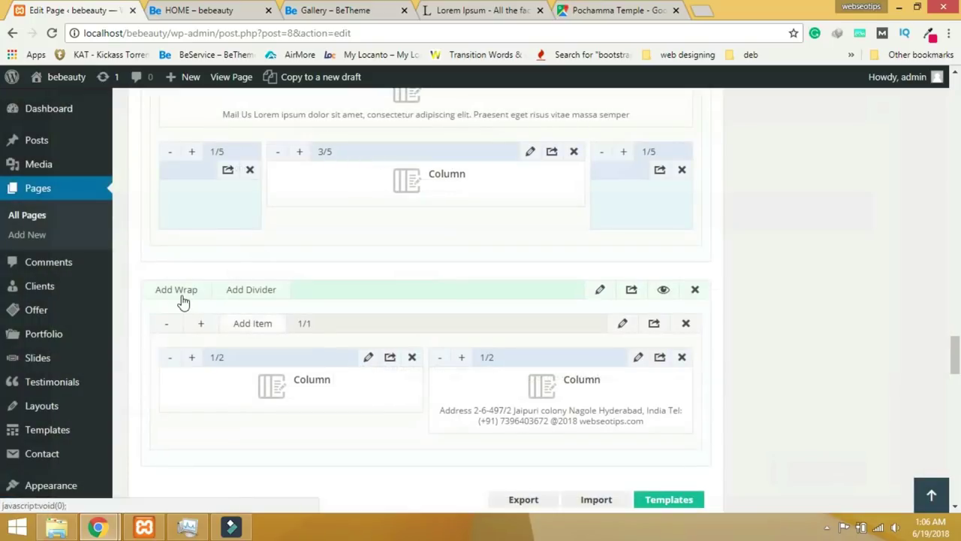
Update the HOME page with the new section padding.
scroll(833, 350, up, 10)
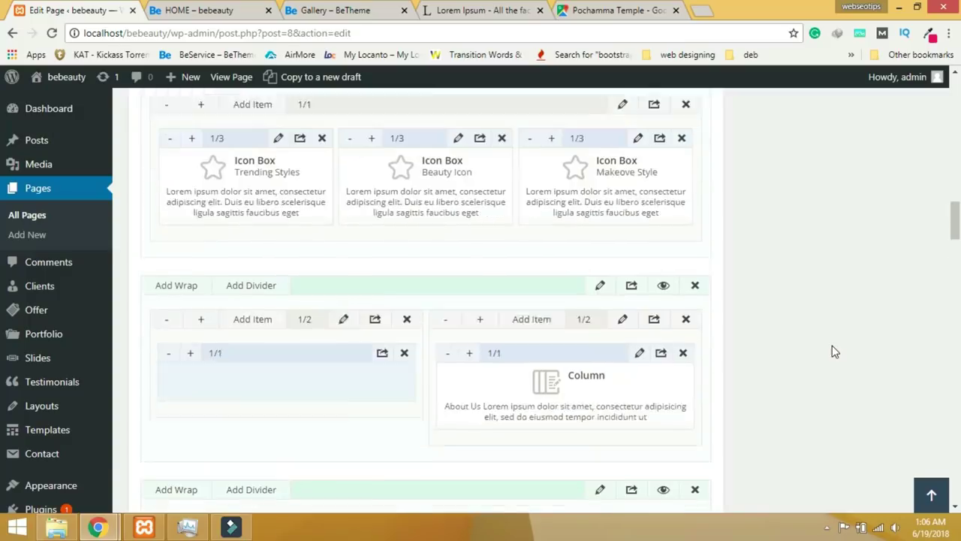
scroll(835, 349, up, 15)
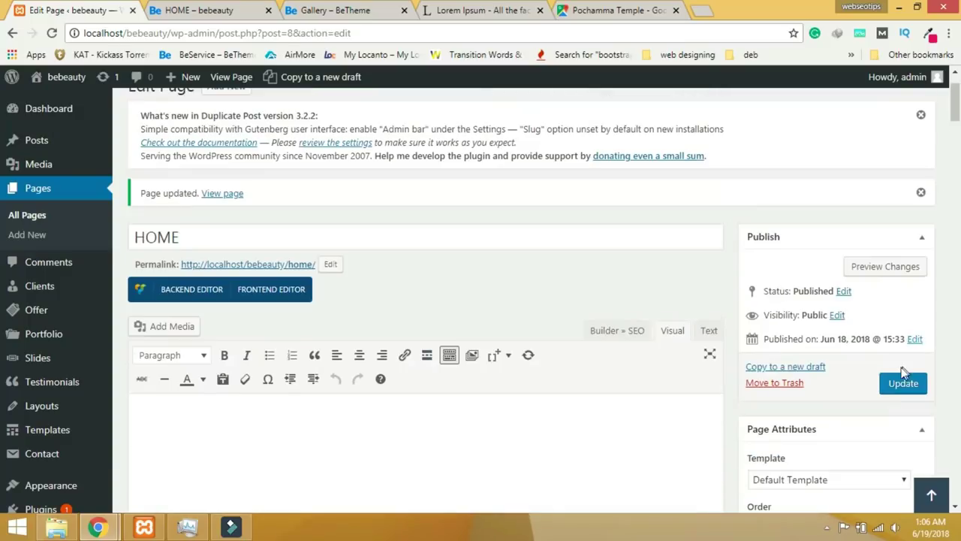
click(902, 383)
Open an item from the WordPress admin sidebar menu.
scroll(122, 357, down, 3)
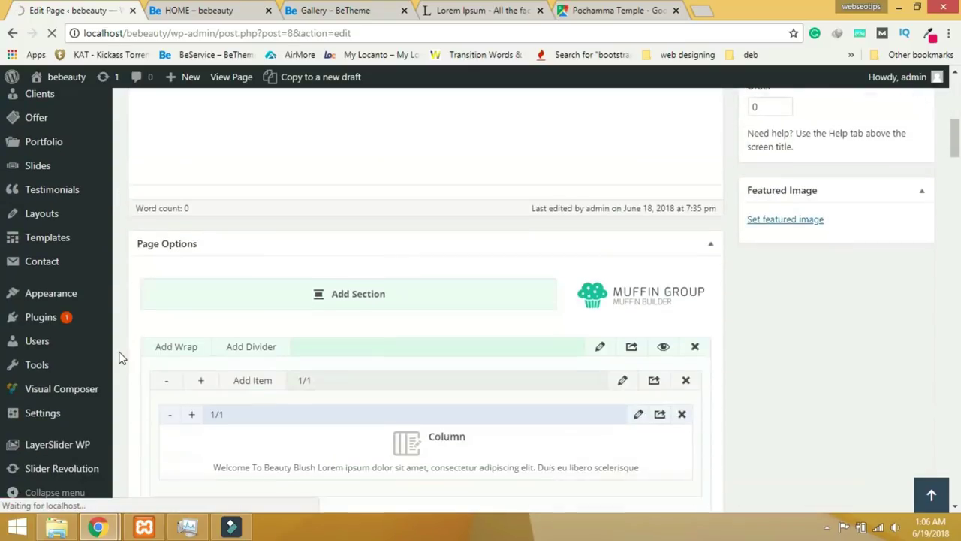
scroll(122, 357, down, 5)
mouse_move(51, 298)
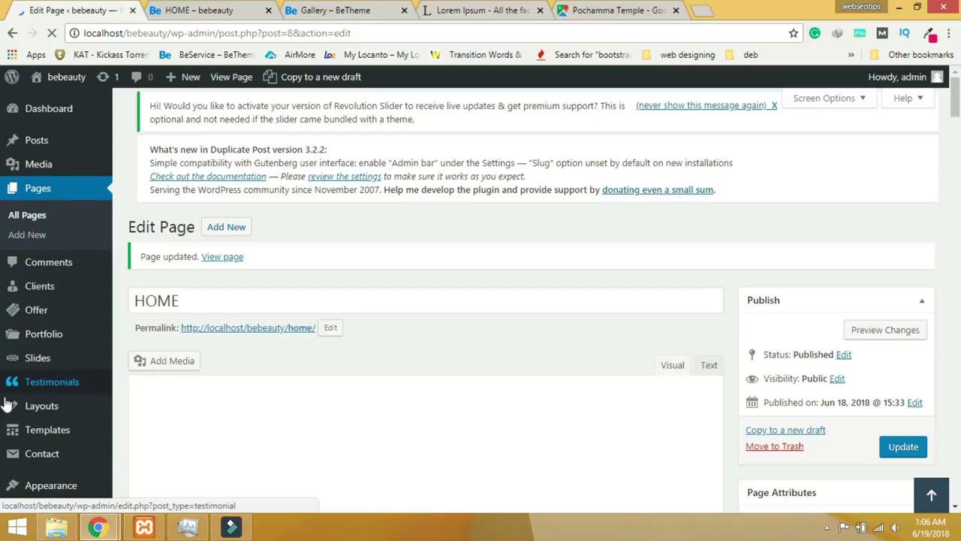
click(84, 383)
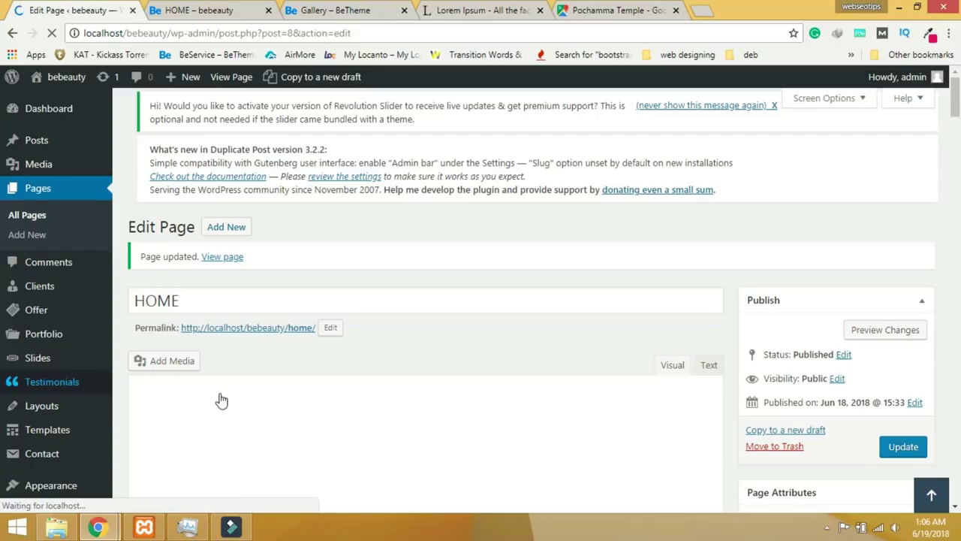
scroll(187, 408, down, 15)
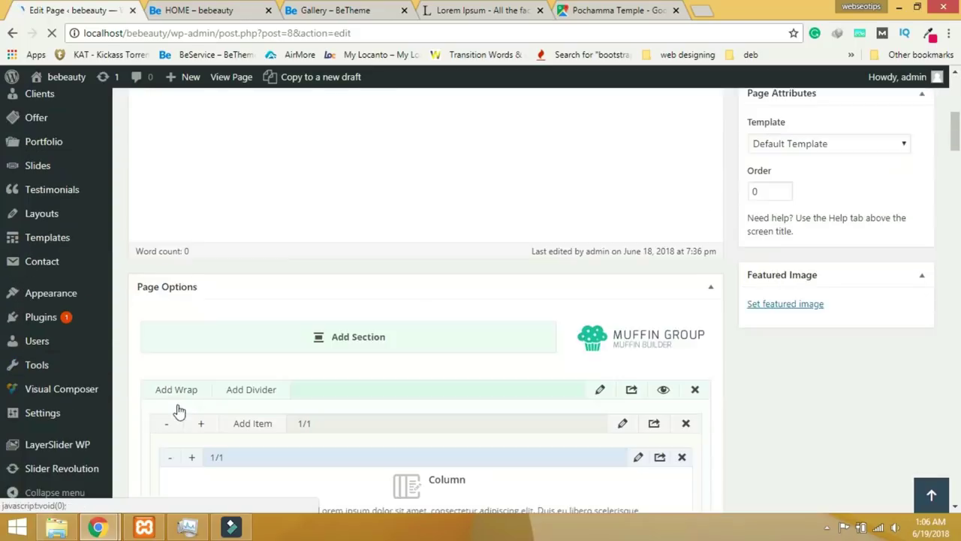
scroll(96, 426, down, 2)
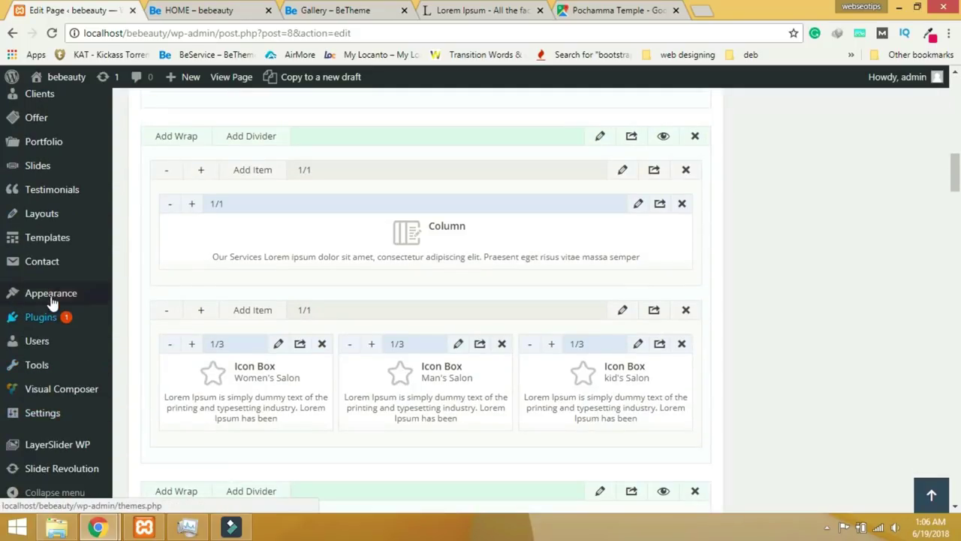
Go to the Footer section of BeTheme Options.
click(154, 377)
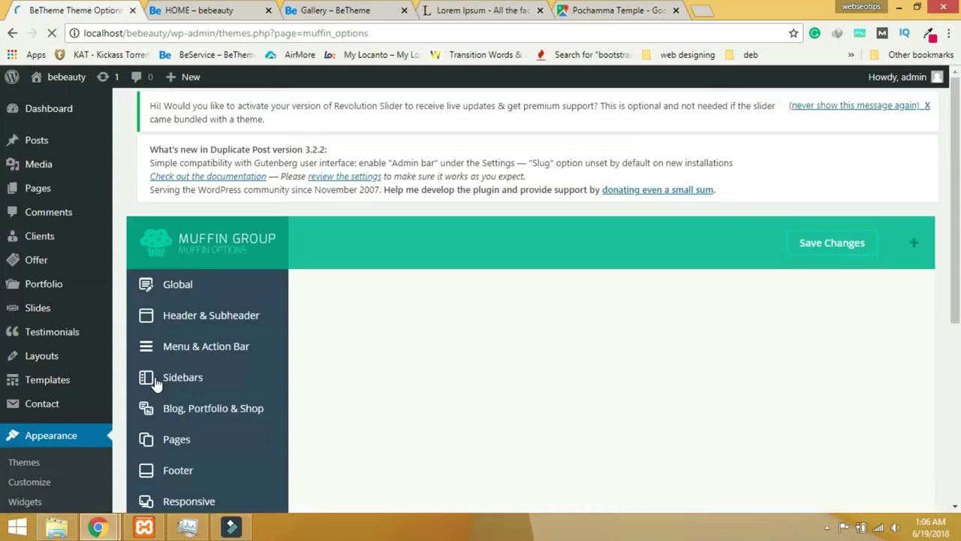
scroll(226, 453, down, 1)
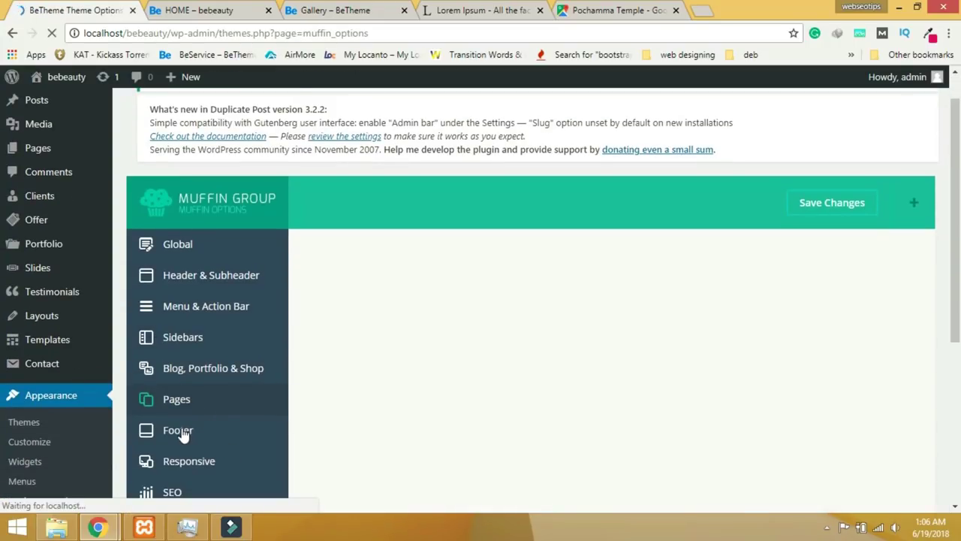
scroll(247, 444, down, 3)
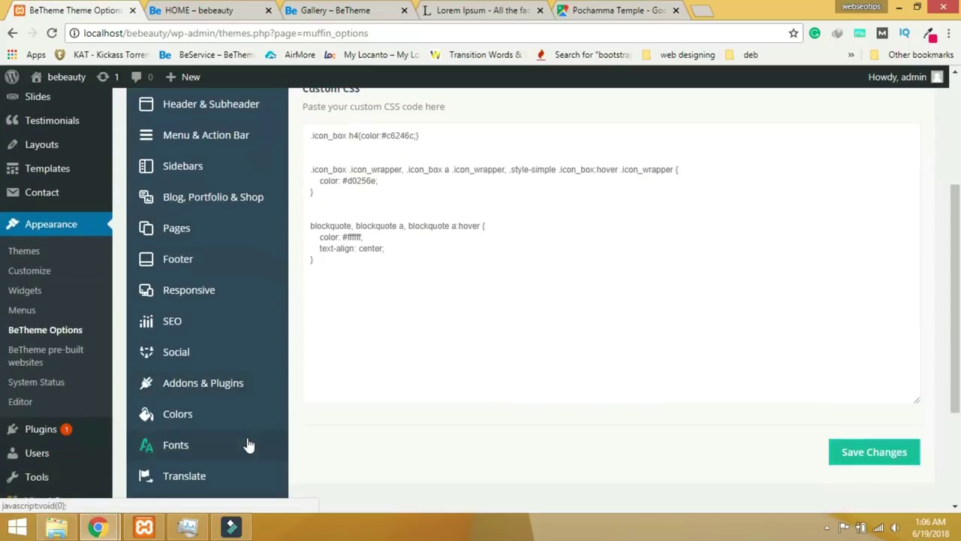
click(187, 259)
scroll(484, 409, down, 2)
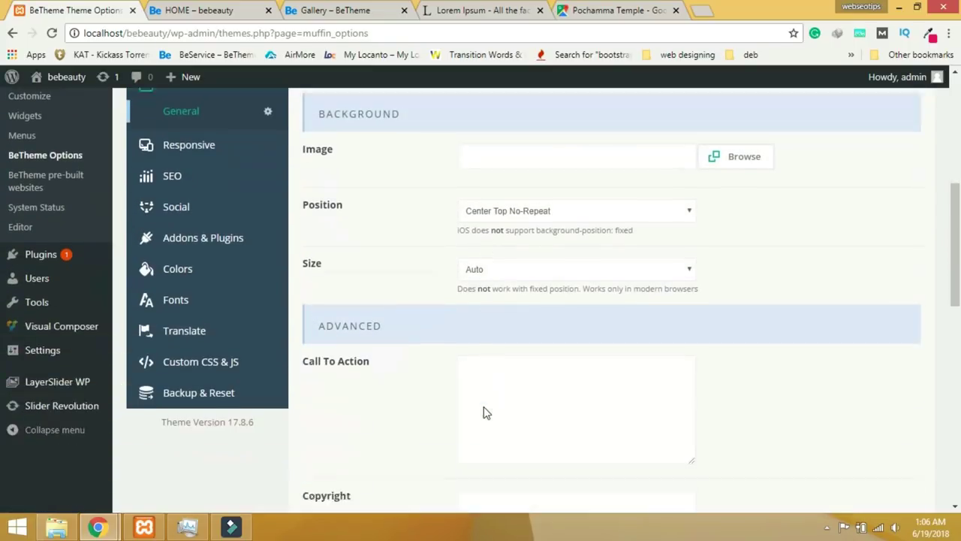
scroll(485, 406, down, 2)
click(483, 333)
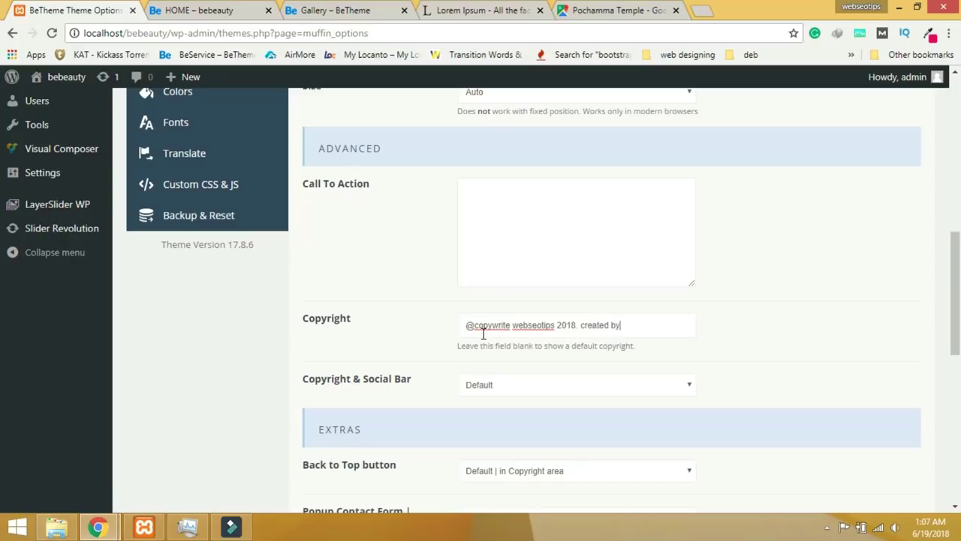
text(DEB)
scroll(508, 353, down, 2)
scroll(508, 360, up, 4)
Replace the footer background #292b33 with the site pink #c6246c under Colors > Footer.
click(189, 236)
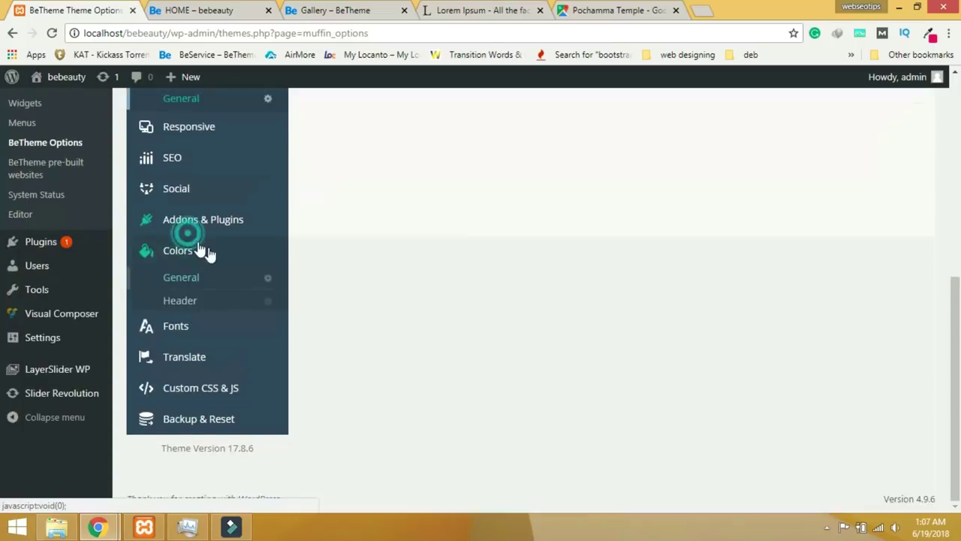
click(183, 353)
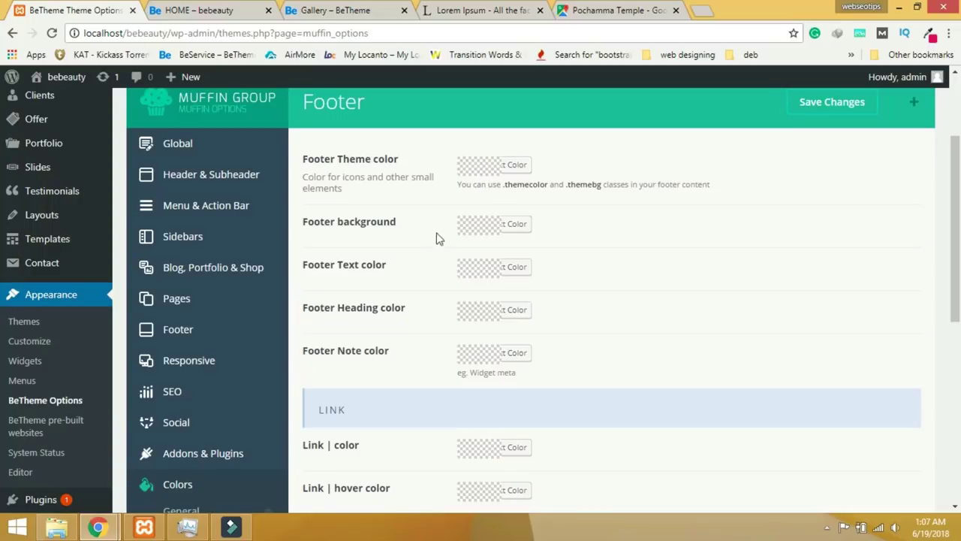
click(517, 225)
click(929, 34)
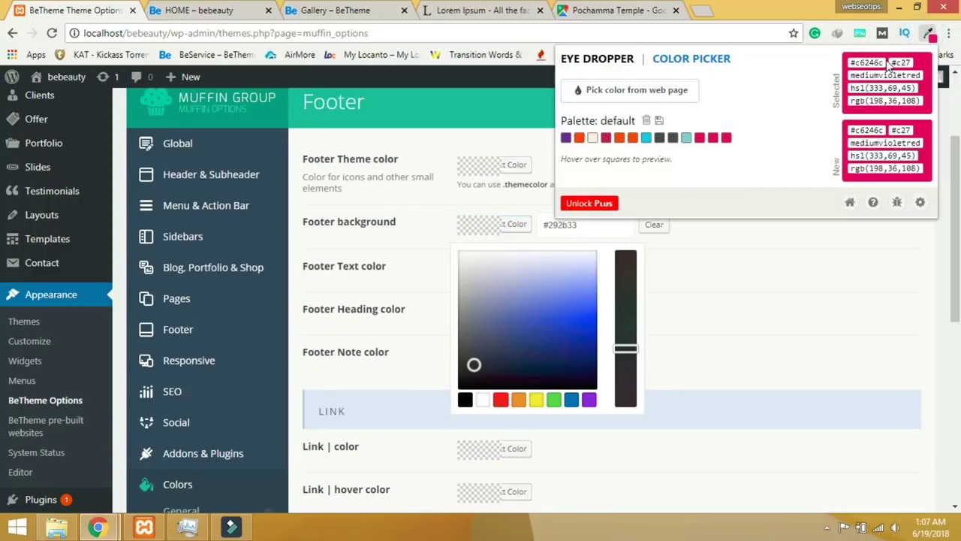
double_click(881, 62)
key(ctrl+c)
click(612, 229)
triple_click(612, 229)
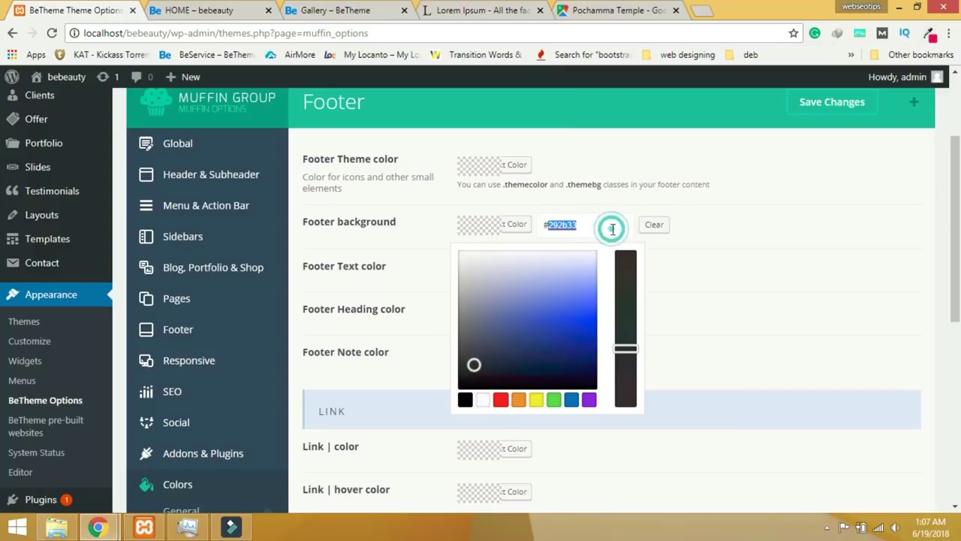
key(ctrl+v)
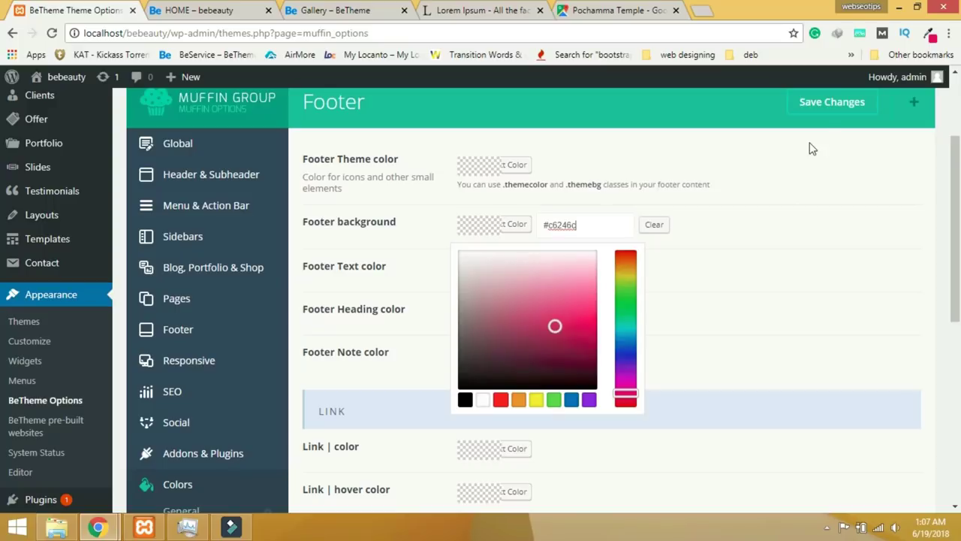
click(345, 265)
Make the footer text white, save the theme options, and reload the HOME preview.
click(515, 269)
click(504, 322)
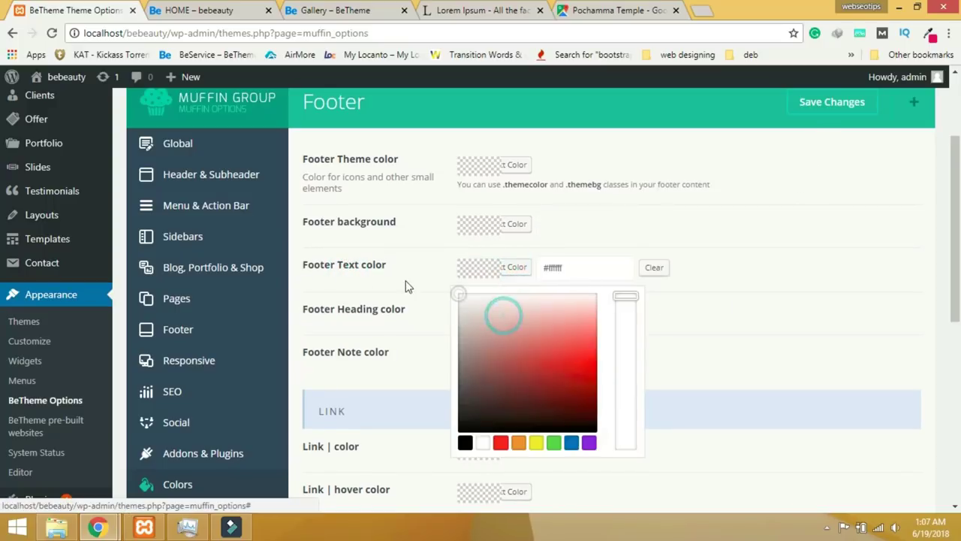
click(408, 281)
click(822, 105)
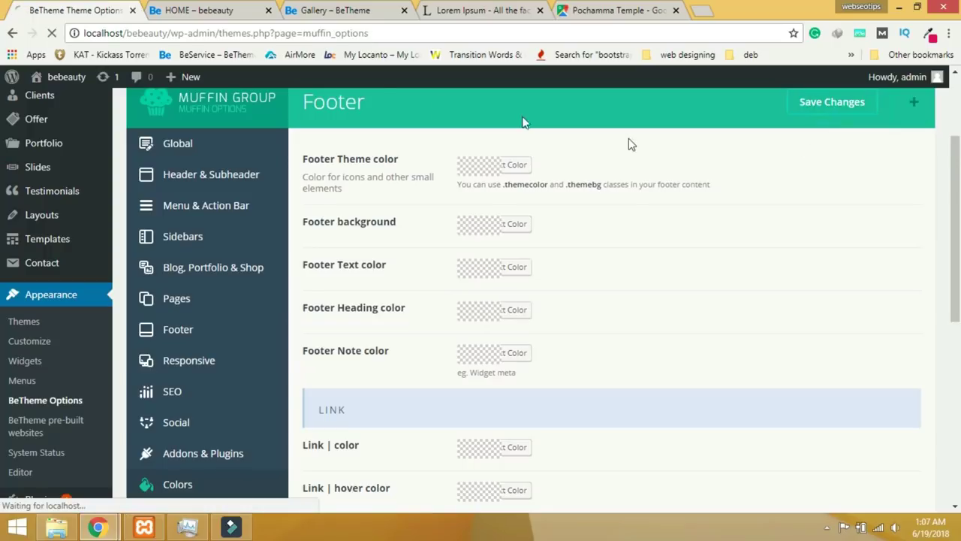
click(201, 10)
click(52, 33)
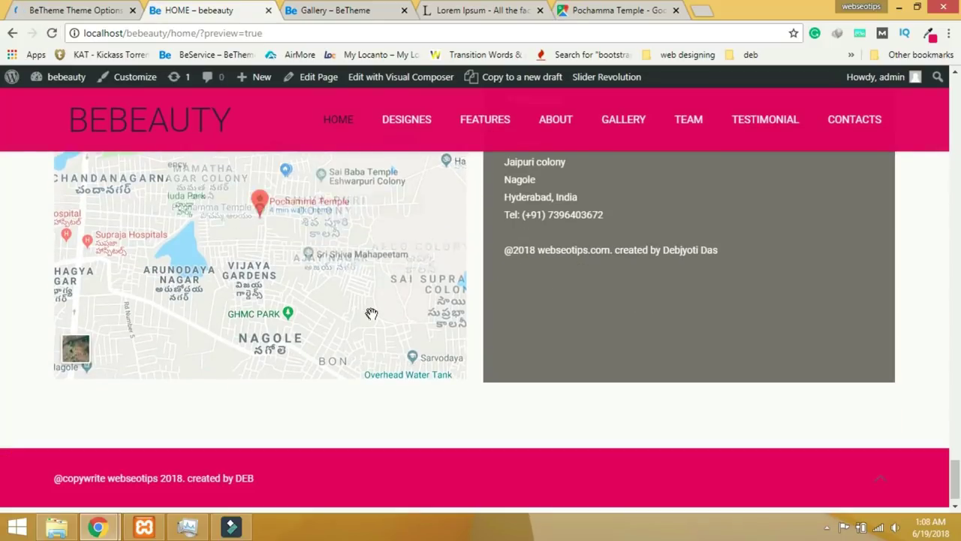
Scroll through the refreshed homepage, from the Welcome To Beauty Blush section to the pink footer.
scroll(371, 313, down, 1)
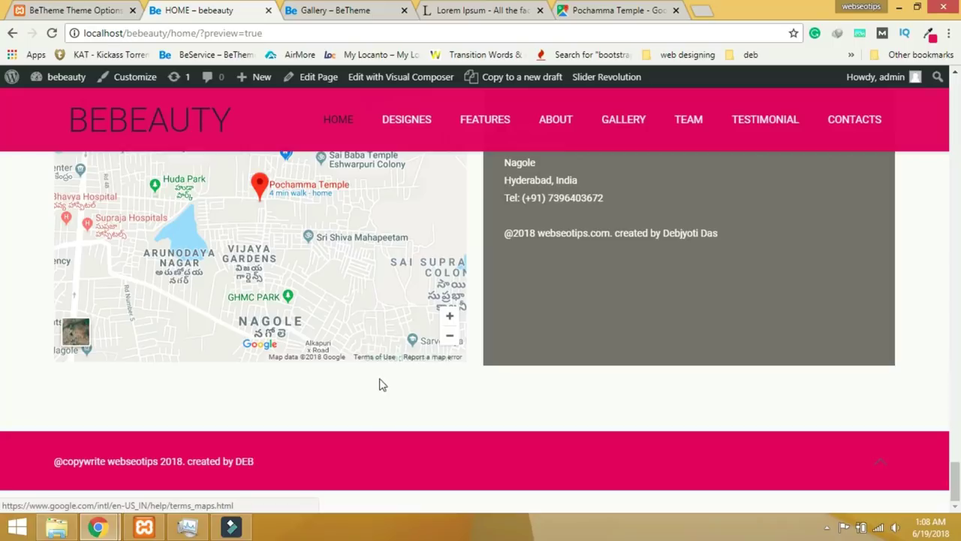
click(881, 463)
scroll(717, 433, down, 8)
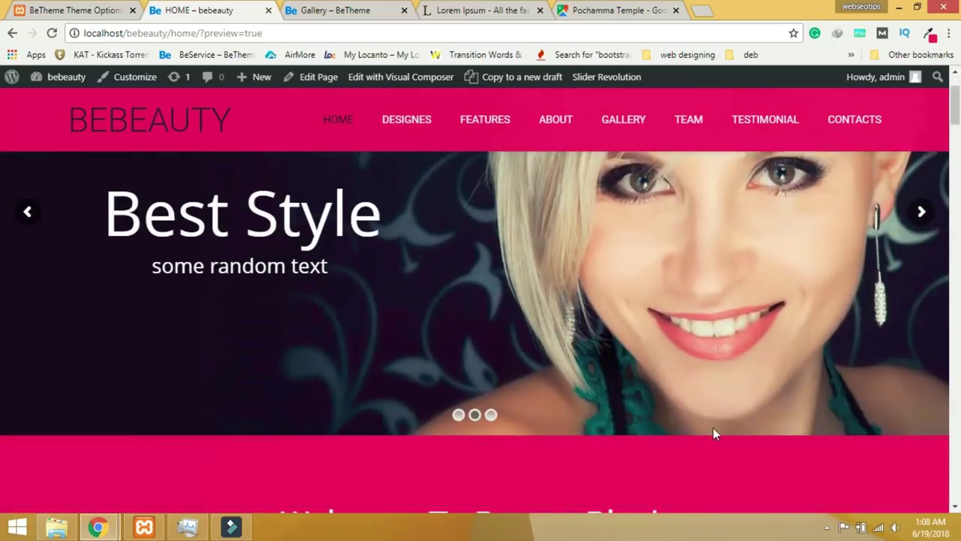
scroll(714, 434, down, 15)
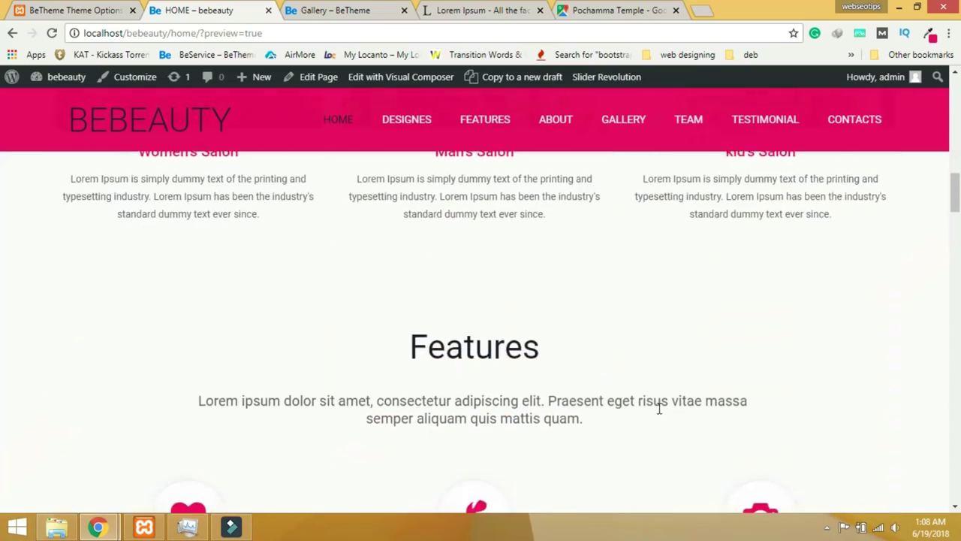
scroll(646, 406, down, 4)
scroll(646, 406, up, 15)
scroll(649, 412, up, 5)
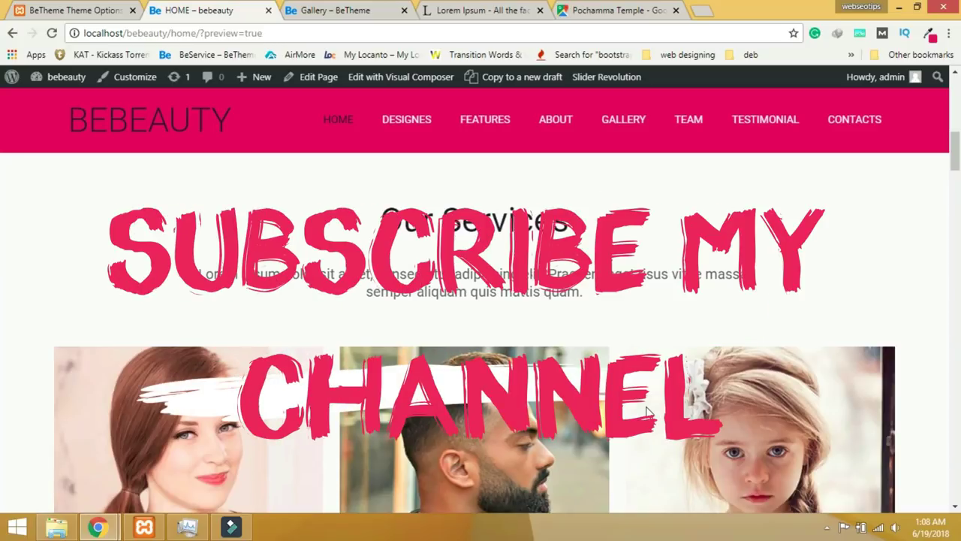
scroll(480, 331, up, 5)
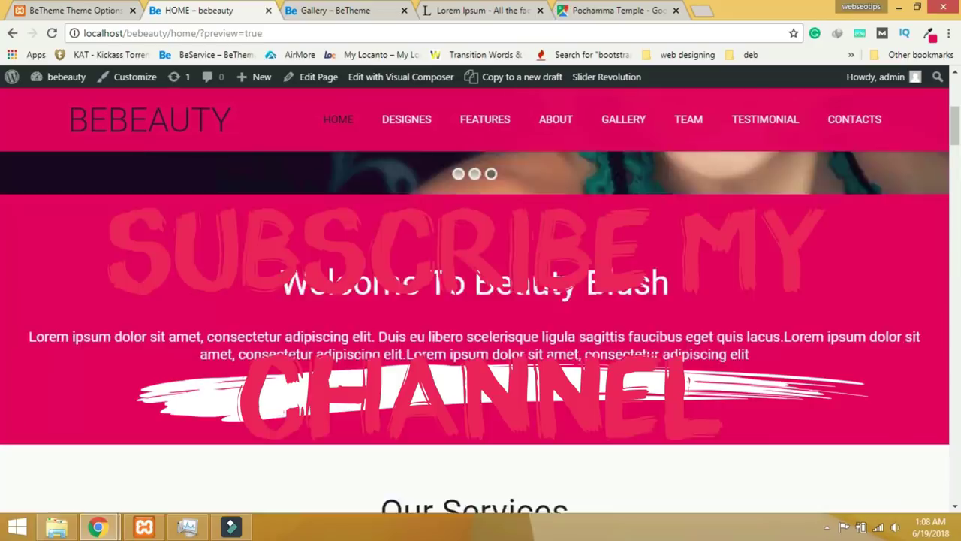